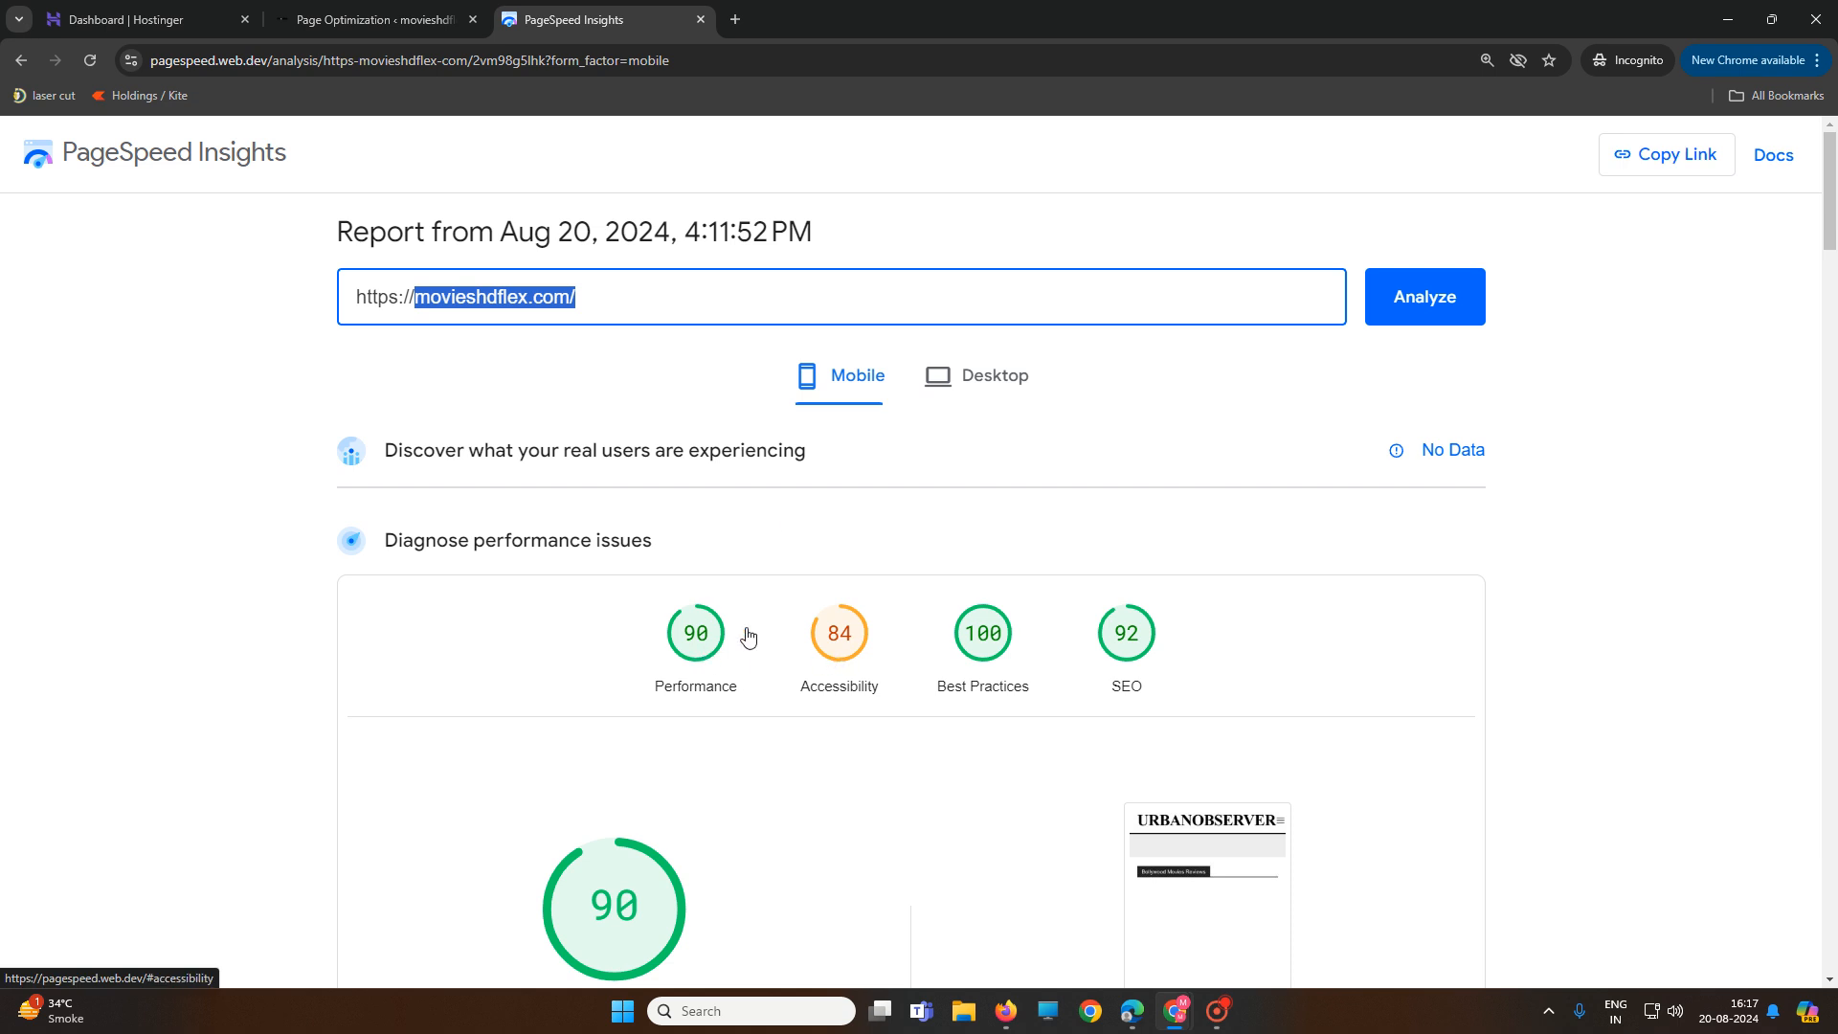
Examine the desktop scores and performance metrics in the existing PageSpeed report for movieshdflex.com
{"action": "left_click", "coordinate": [965, 379]}
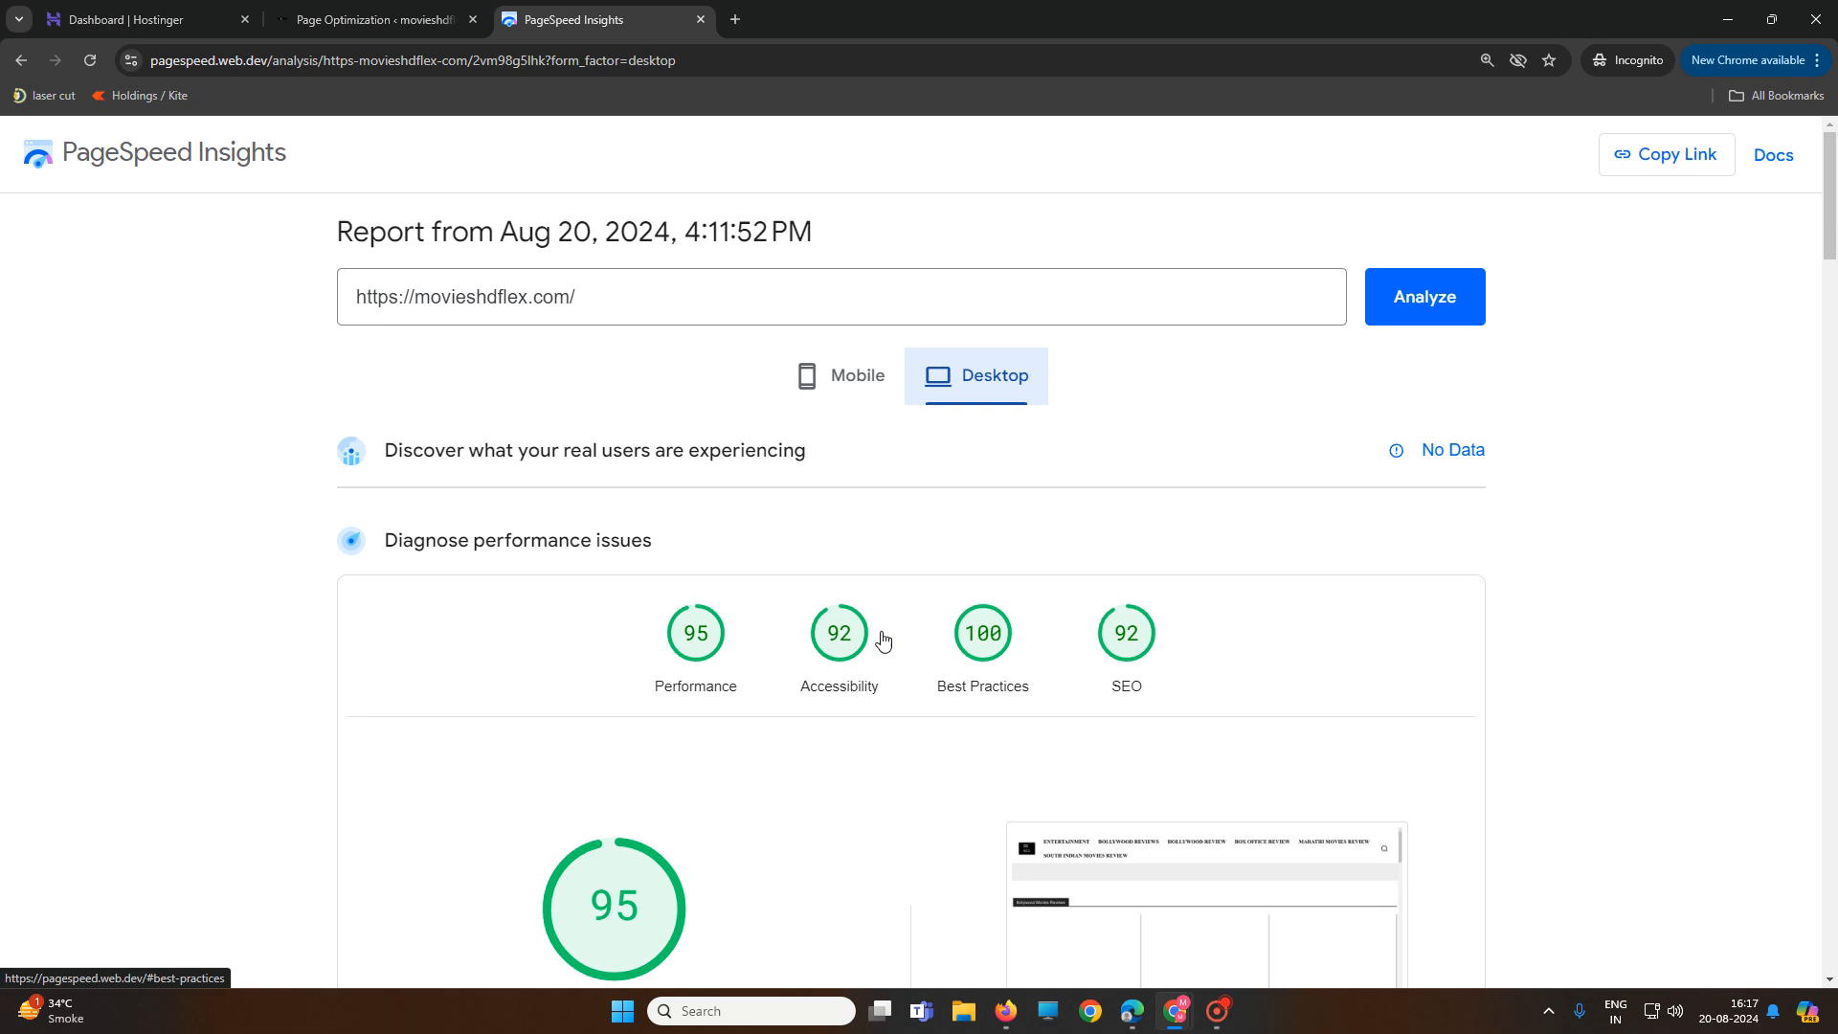
{"action": "scroll", "coordinate": [667, 645], "scroll_direction": "down", "scroll_amount": 3}
{"action": "scroll", "coordinate": [666, 645], "scroll_direction": "down", "scroll_amount": 4}
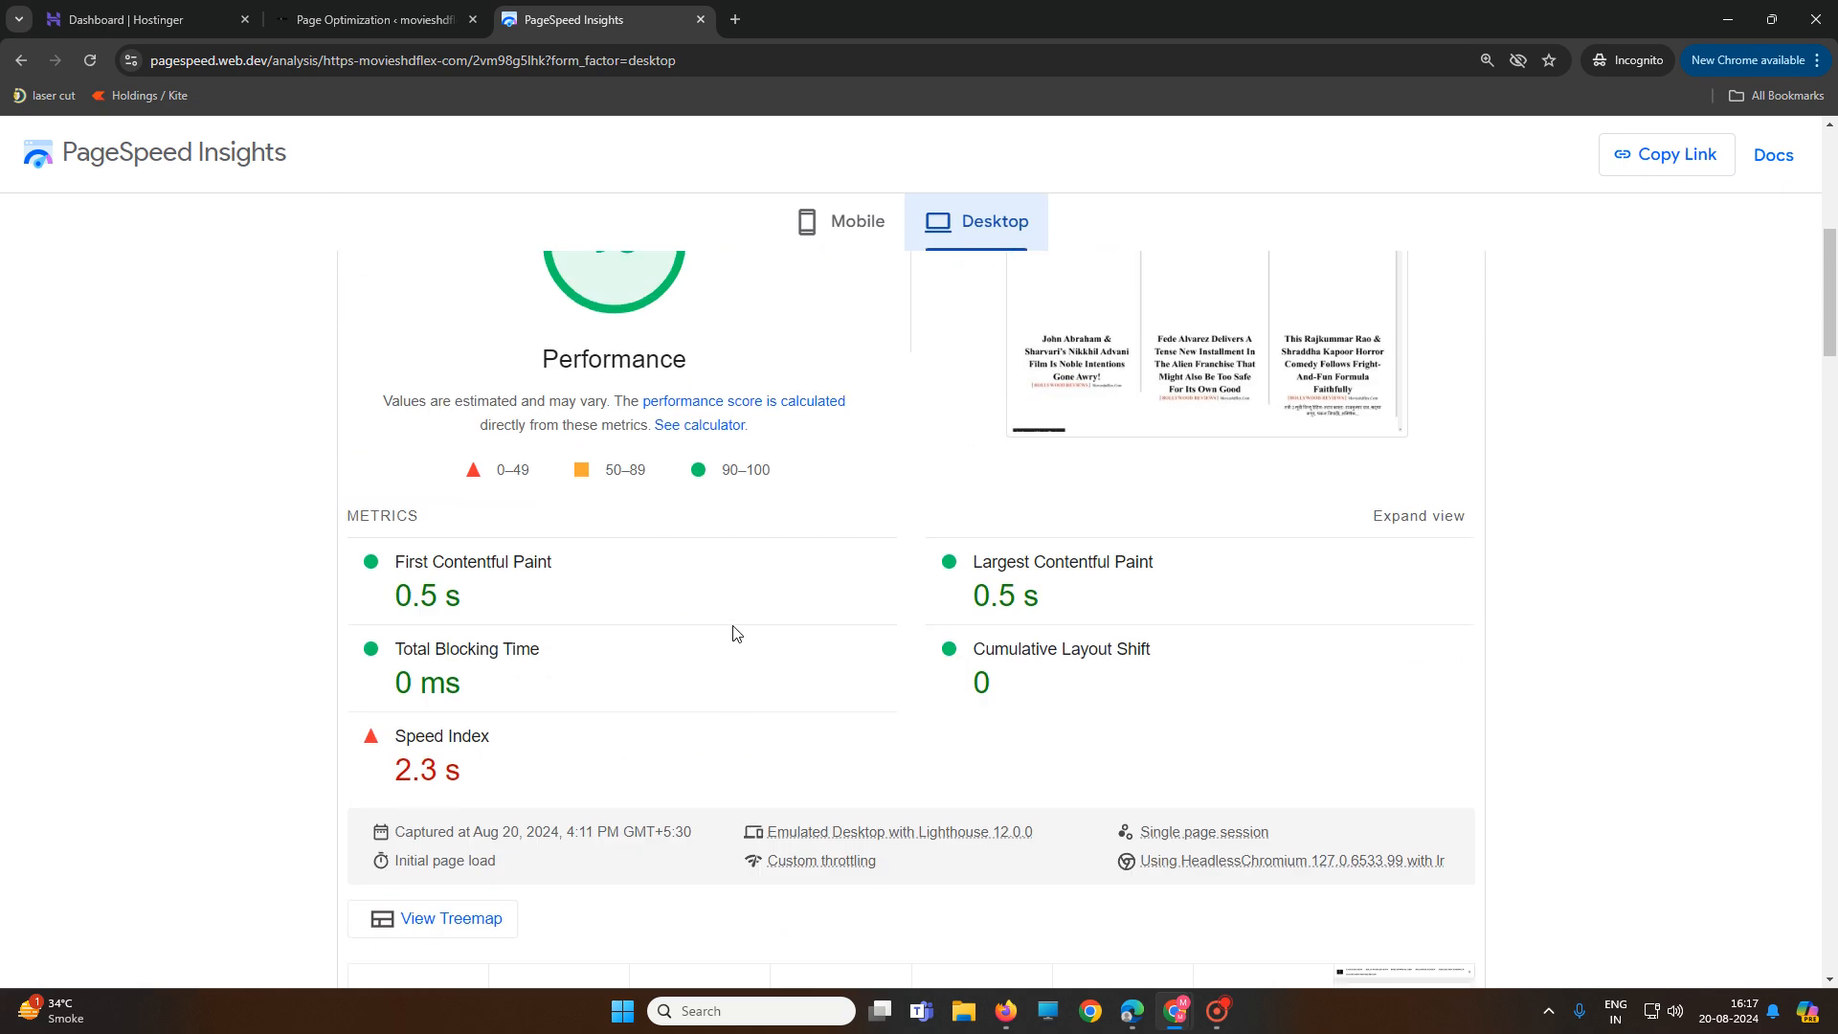
{"action": "scroll", "coordinate": [793, 628], "scroll_direction": "down", "scroll_amount": 3}
{"action": "scroll", "coordinate": [792, 642], "scroll_direction": "up", "scroll_amount": 10}
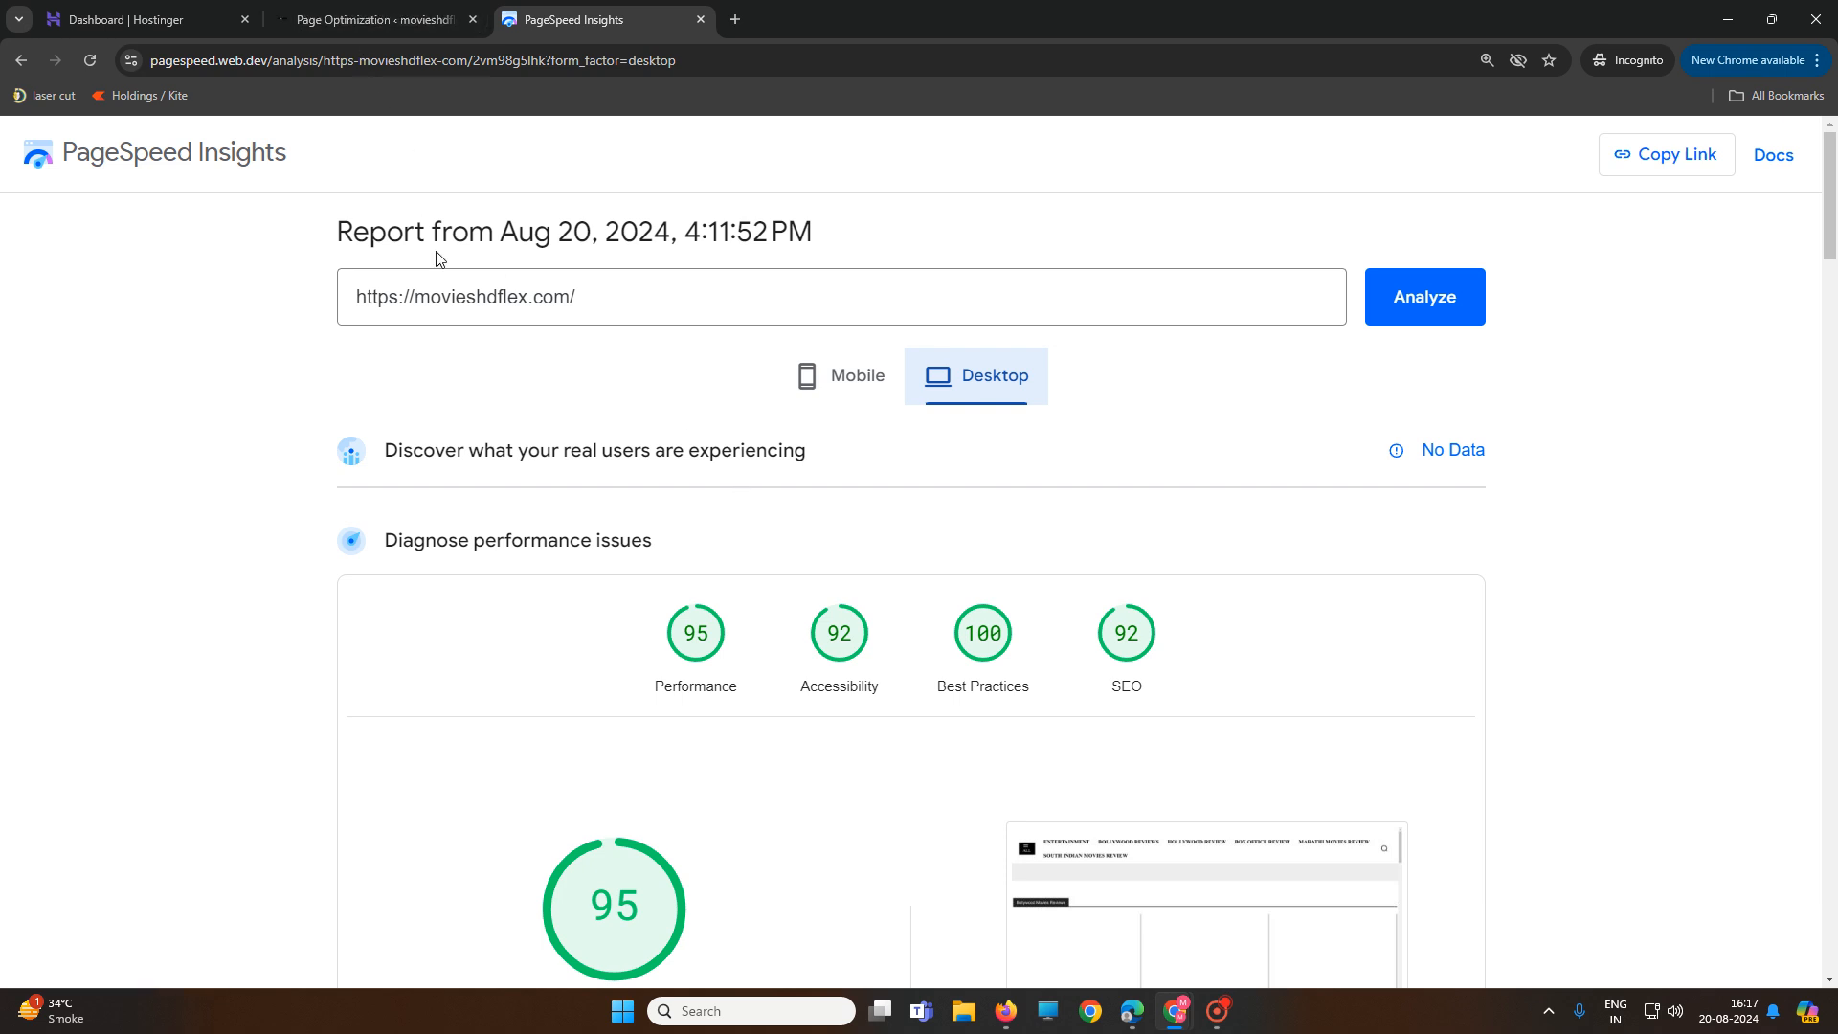
{"action": "left_click", "coordinate": [811, 375]}
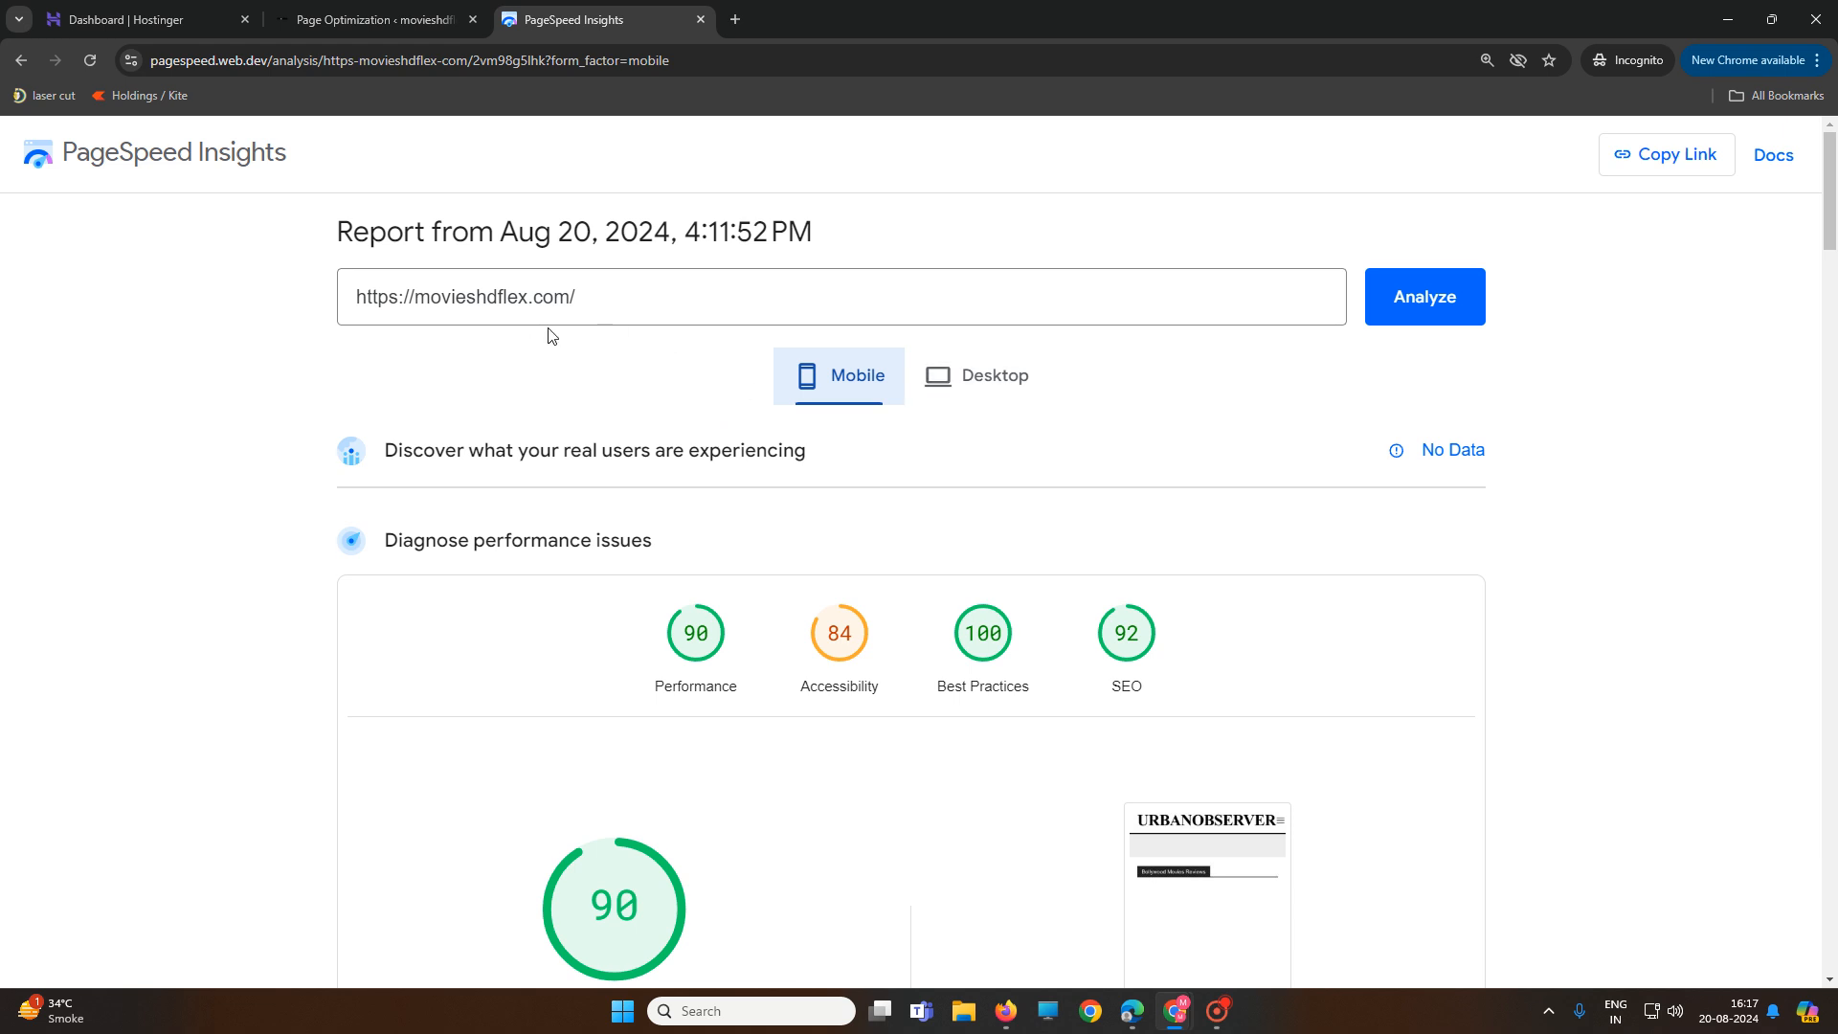
{"action": "left_click", "coordinate": [1447, 304]}
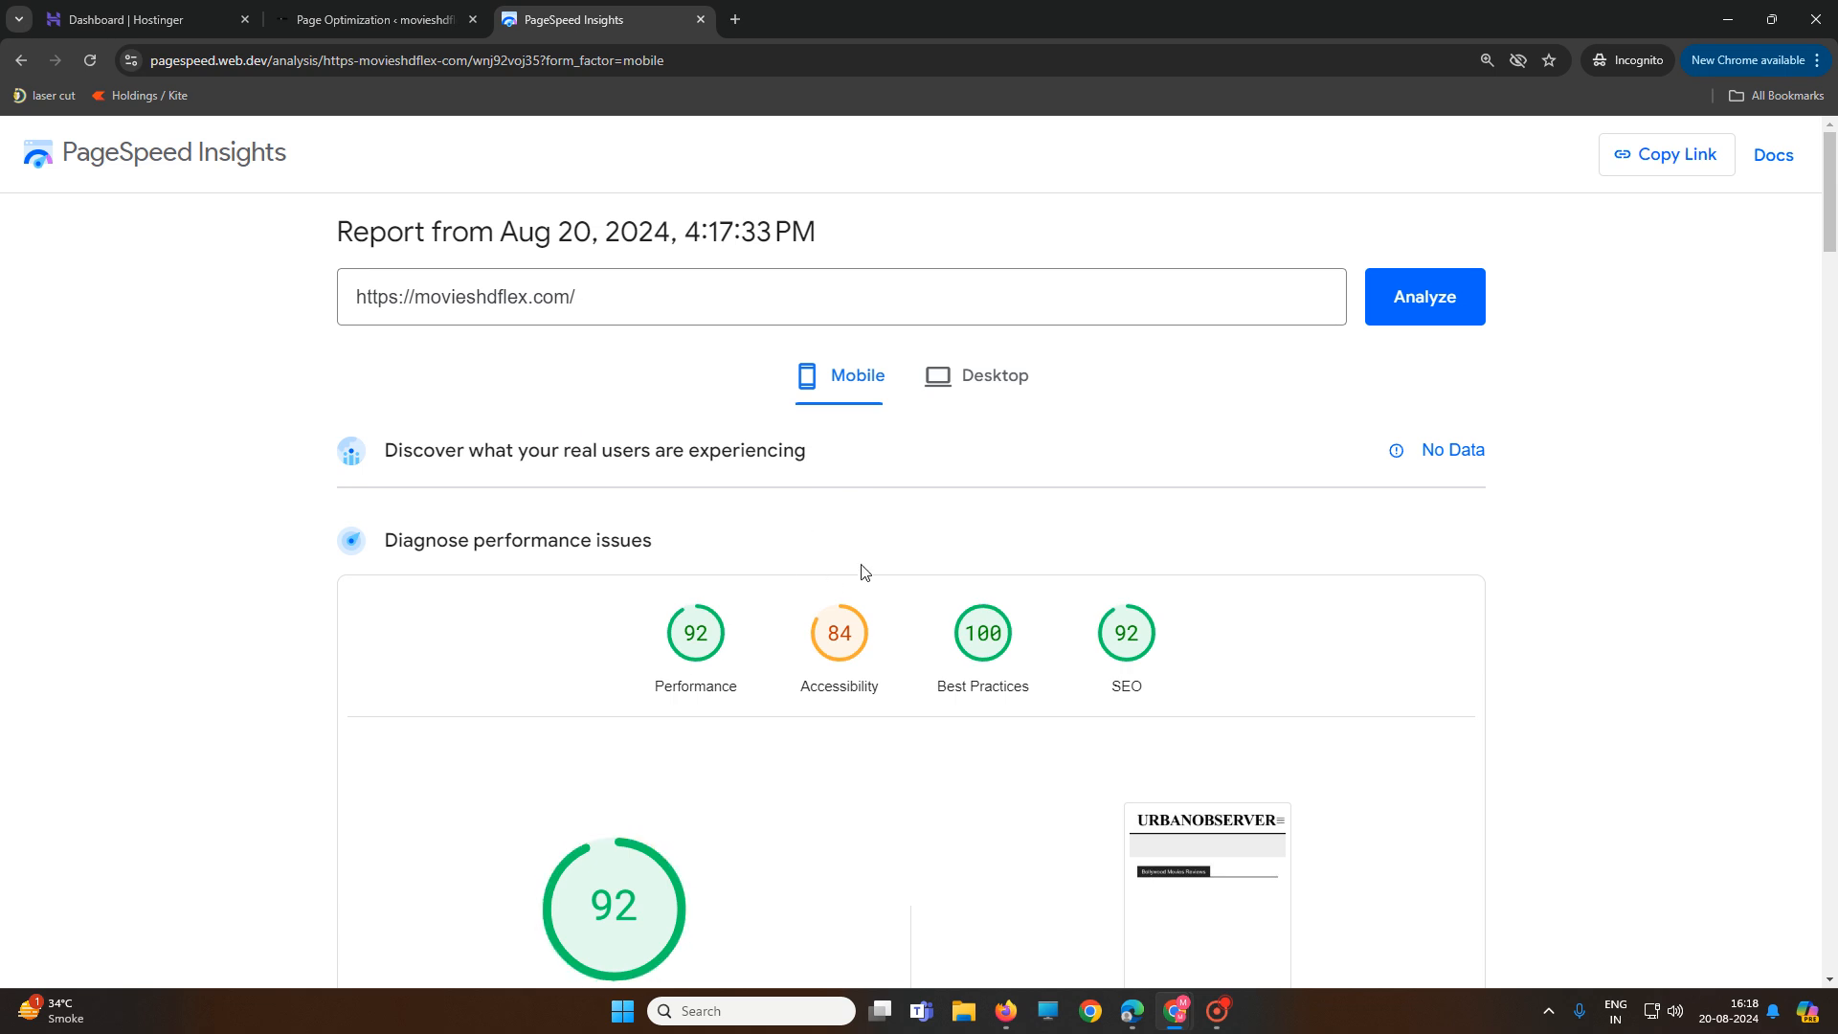
Compare the desktop and mobile scores in the new PageSpeed report for movieshdflex.com
{"action": "left_click", "coordinate": [960, 392]}
{"action": "scroll", "coordinate": [861, 409], "scroll_direction": "down", "scroll_amount": 3}
{"action": "scroll", "coordinate": [859, 409], "scroll_direction": "up", "scroll_amount": 3}
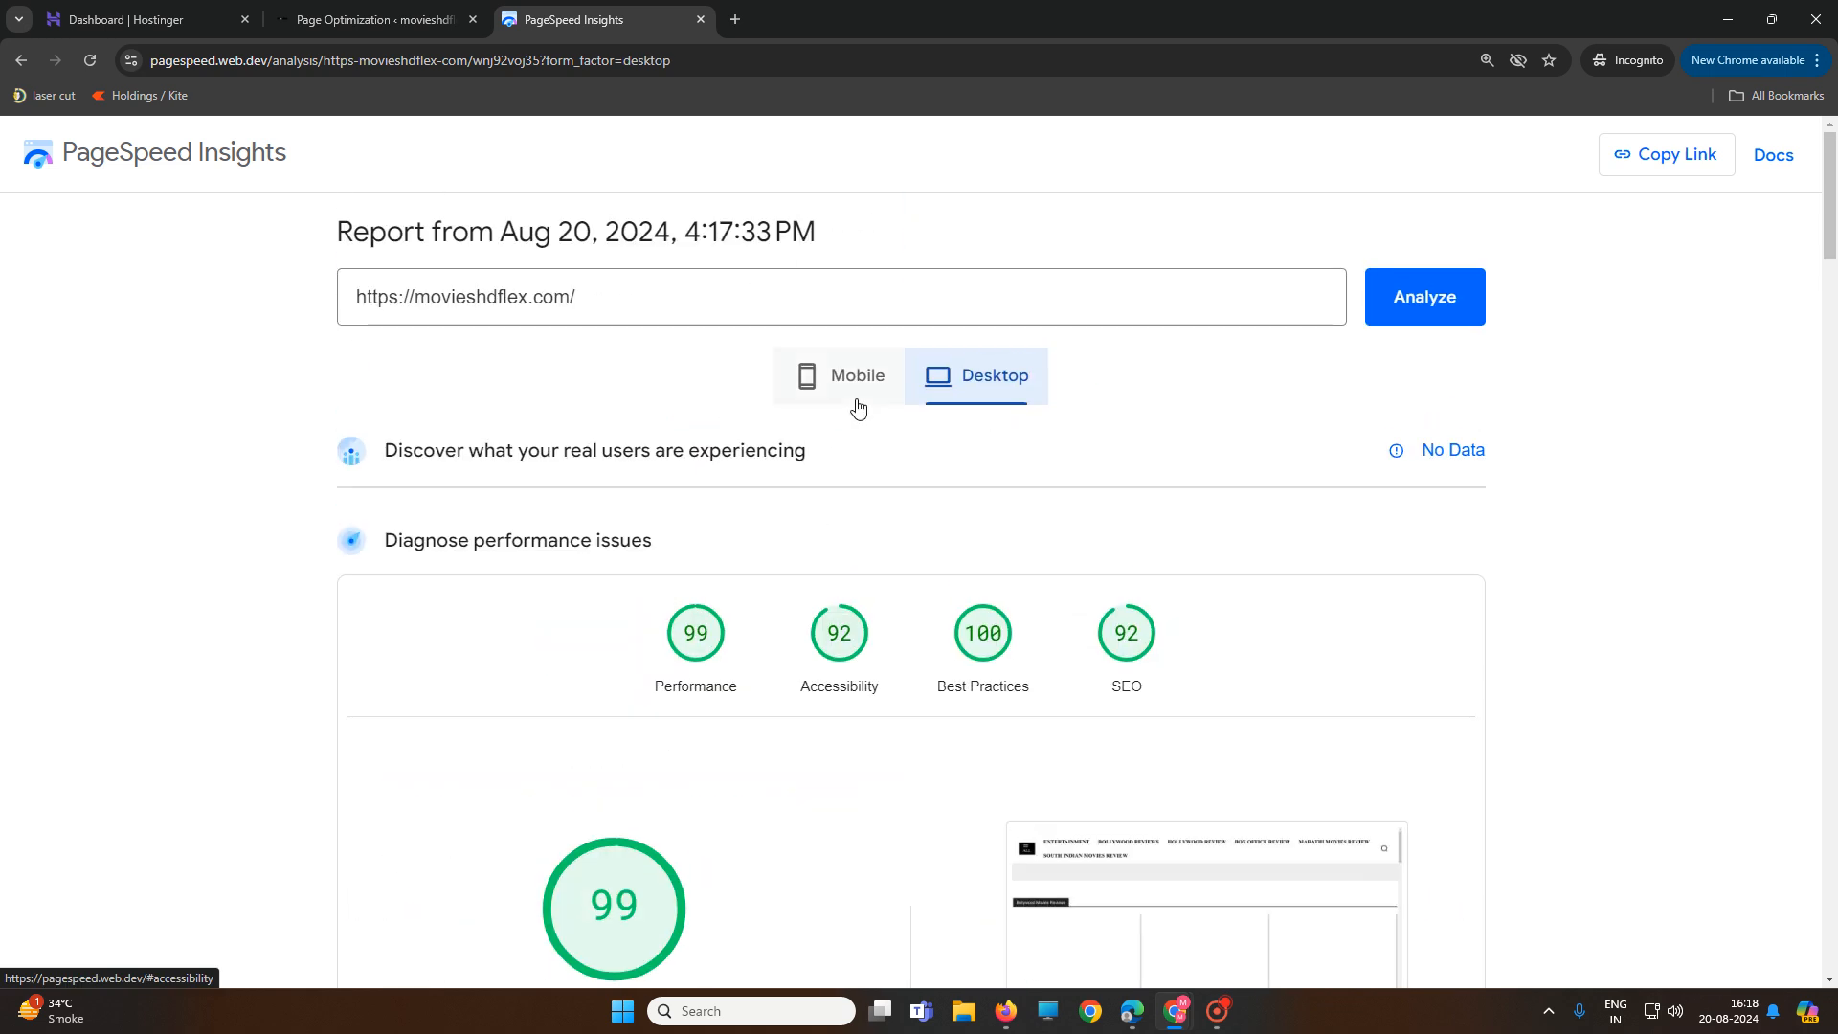
{"action": "left_click", "coordinate": [857, 392]}
{"action": "left_click", "coordinate": [984, 393]}
{"action": "left_click", "coordinate": [833, 398]}
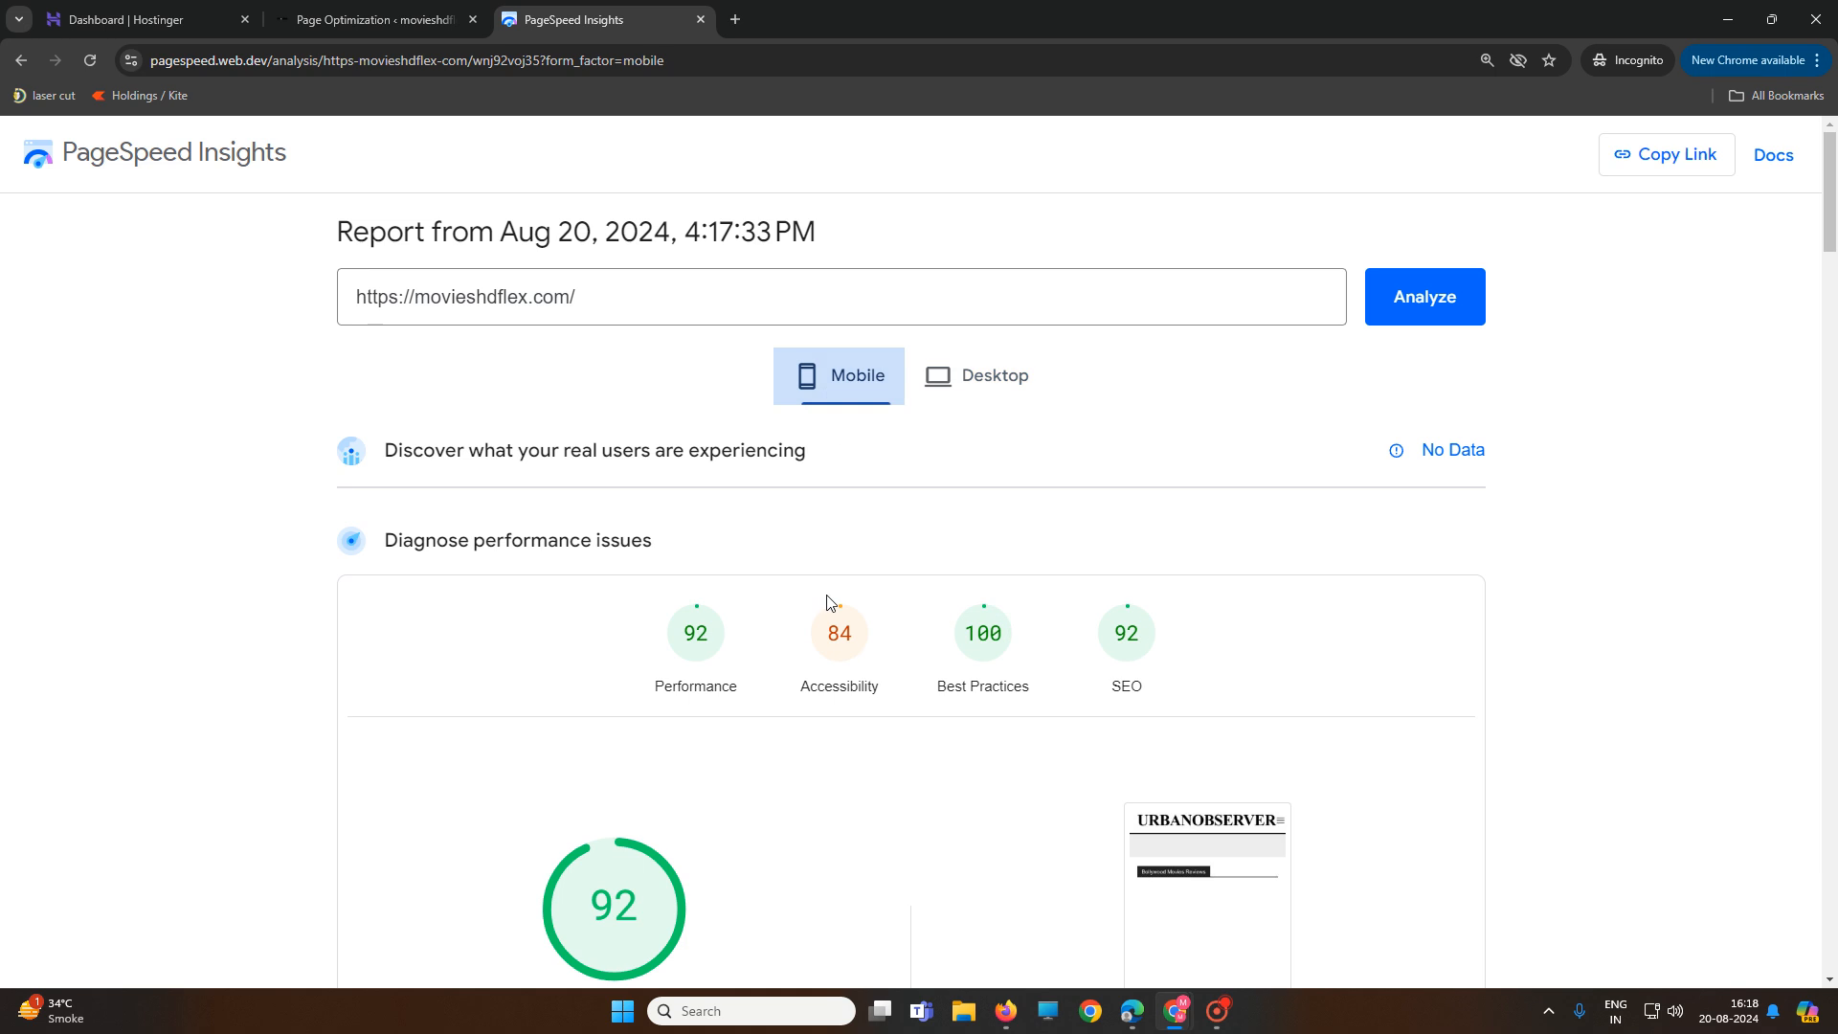
{"action": "scroll", "coordinate": [779, 738], "scroll_direction": "down", "scroll_amount": 5}
{"action": "scroll", "coordinate": [779, 738], "scroll_direction": "up", "scroll_amount": 5}
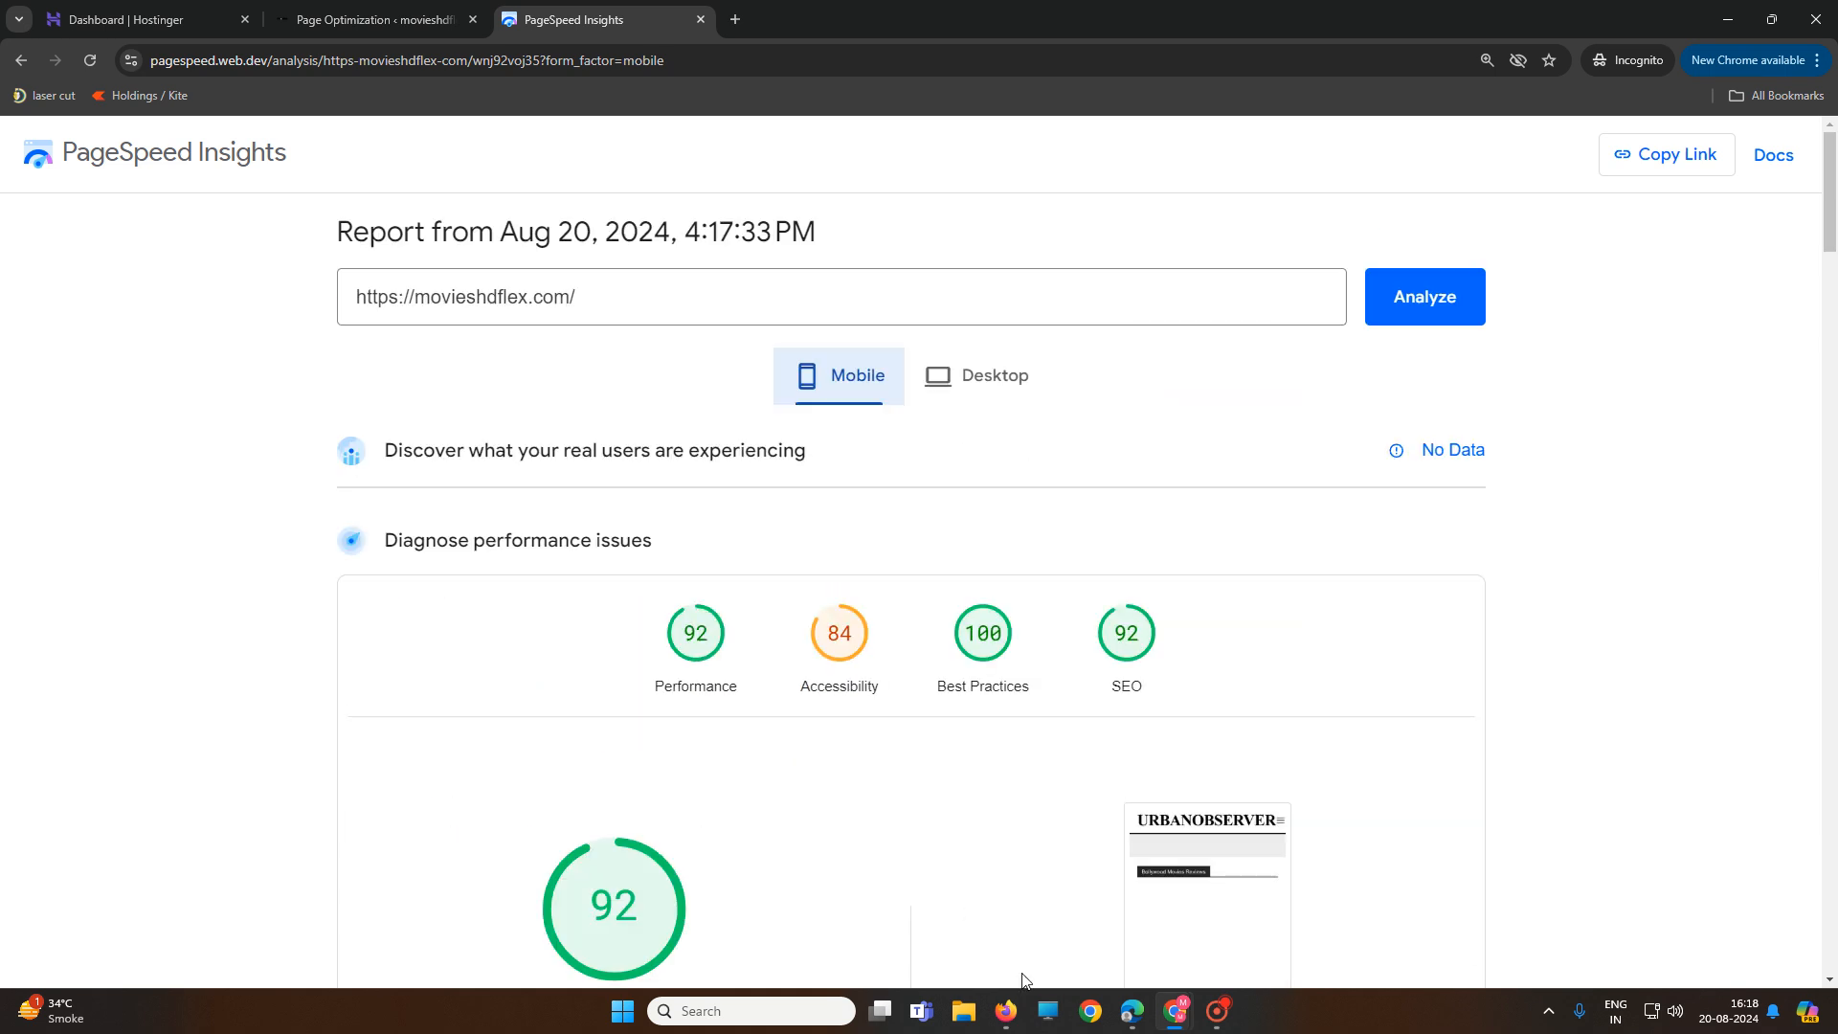
Switch to Firefox and load the movieshdflex.com homepage again from its address
{"action": "mouse_move", "coordinate": [1013, 1012]}
{"action": "left_click", "coordinate": [1005, 918]}
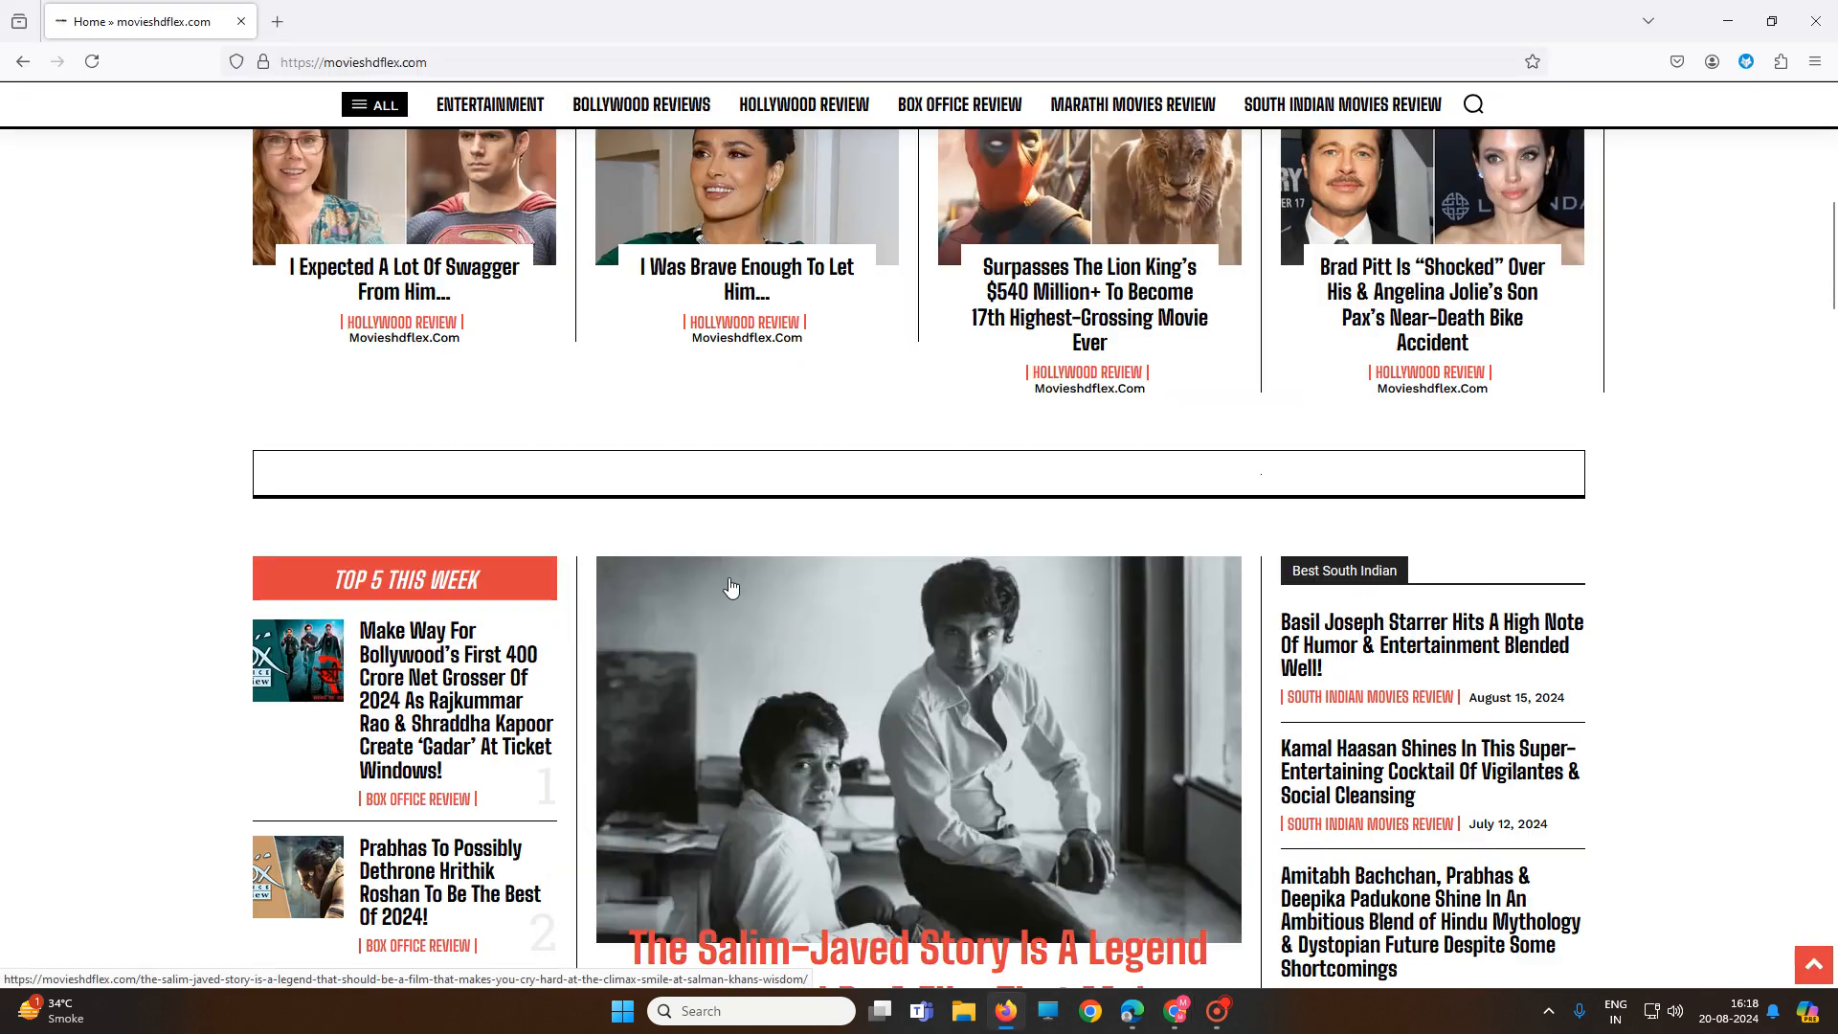
{"action": "scroll", "coordinate": [731, 587], "scroll_direction": "up", "scroll_amount": 8}
{"action": "left_click", "coordinate": [481, 65]}
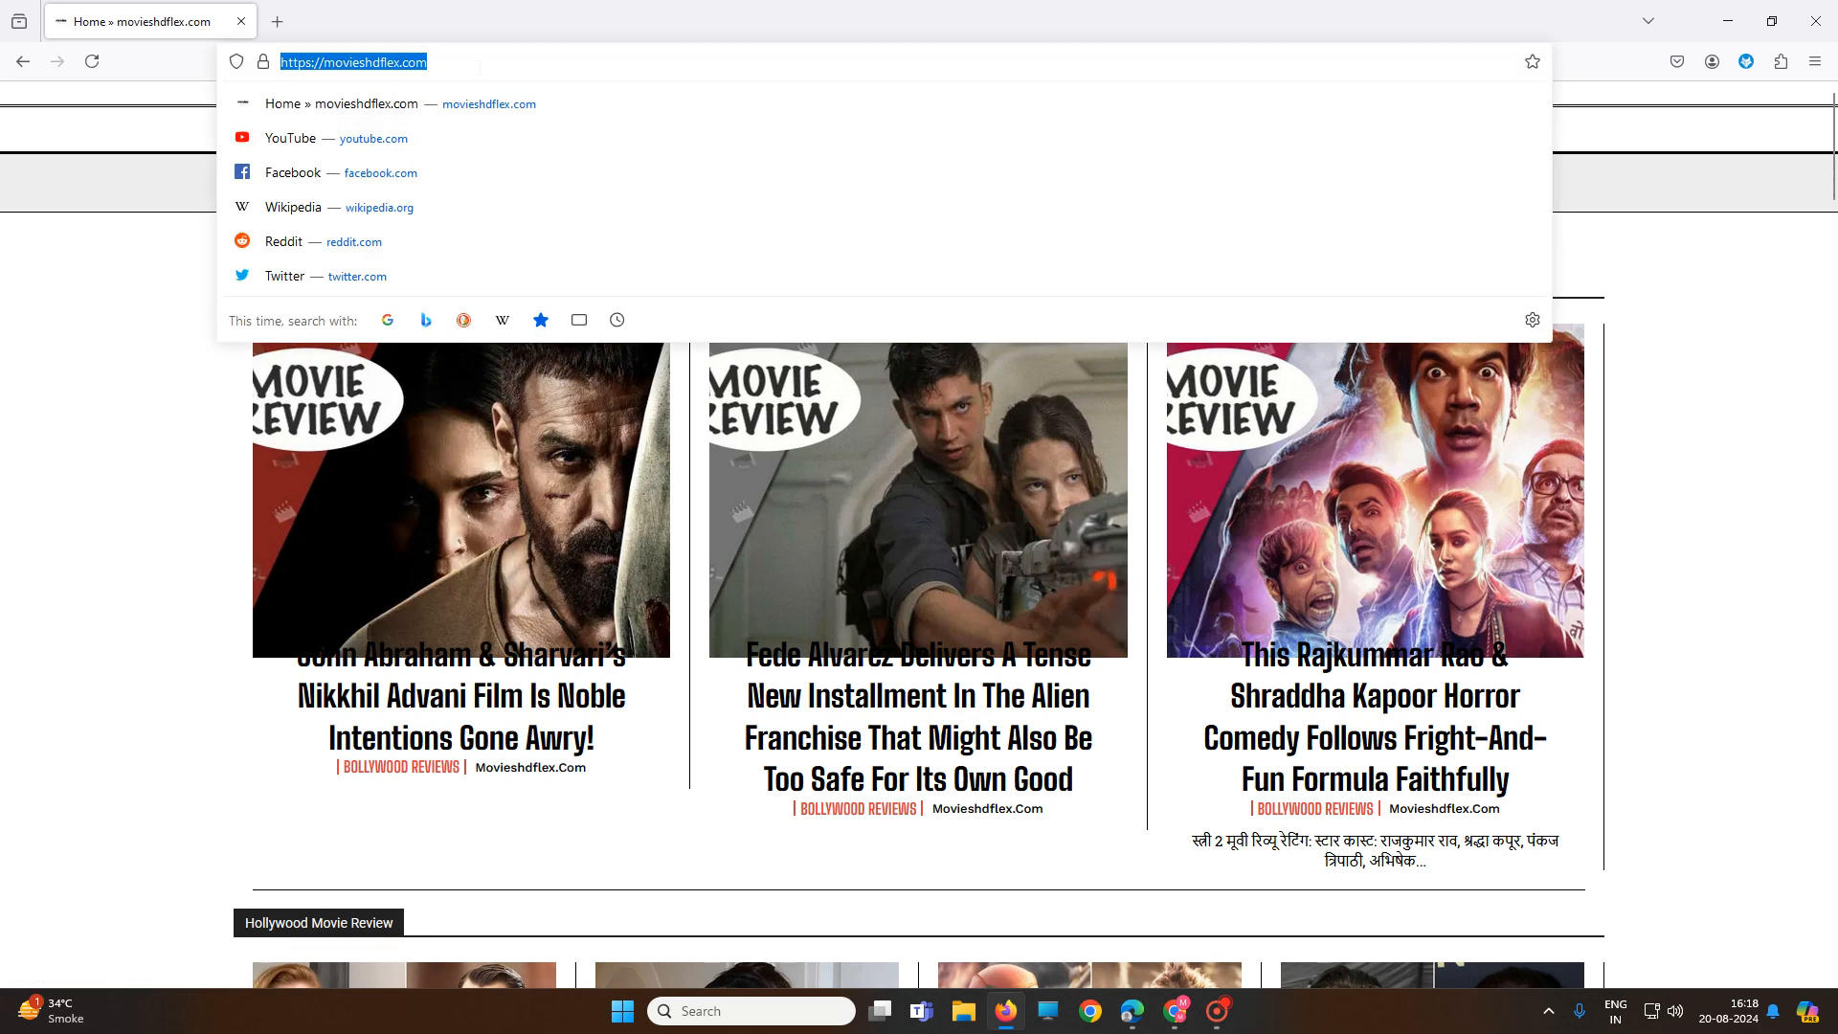
{"action": "key", "text": "Return"}
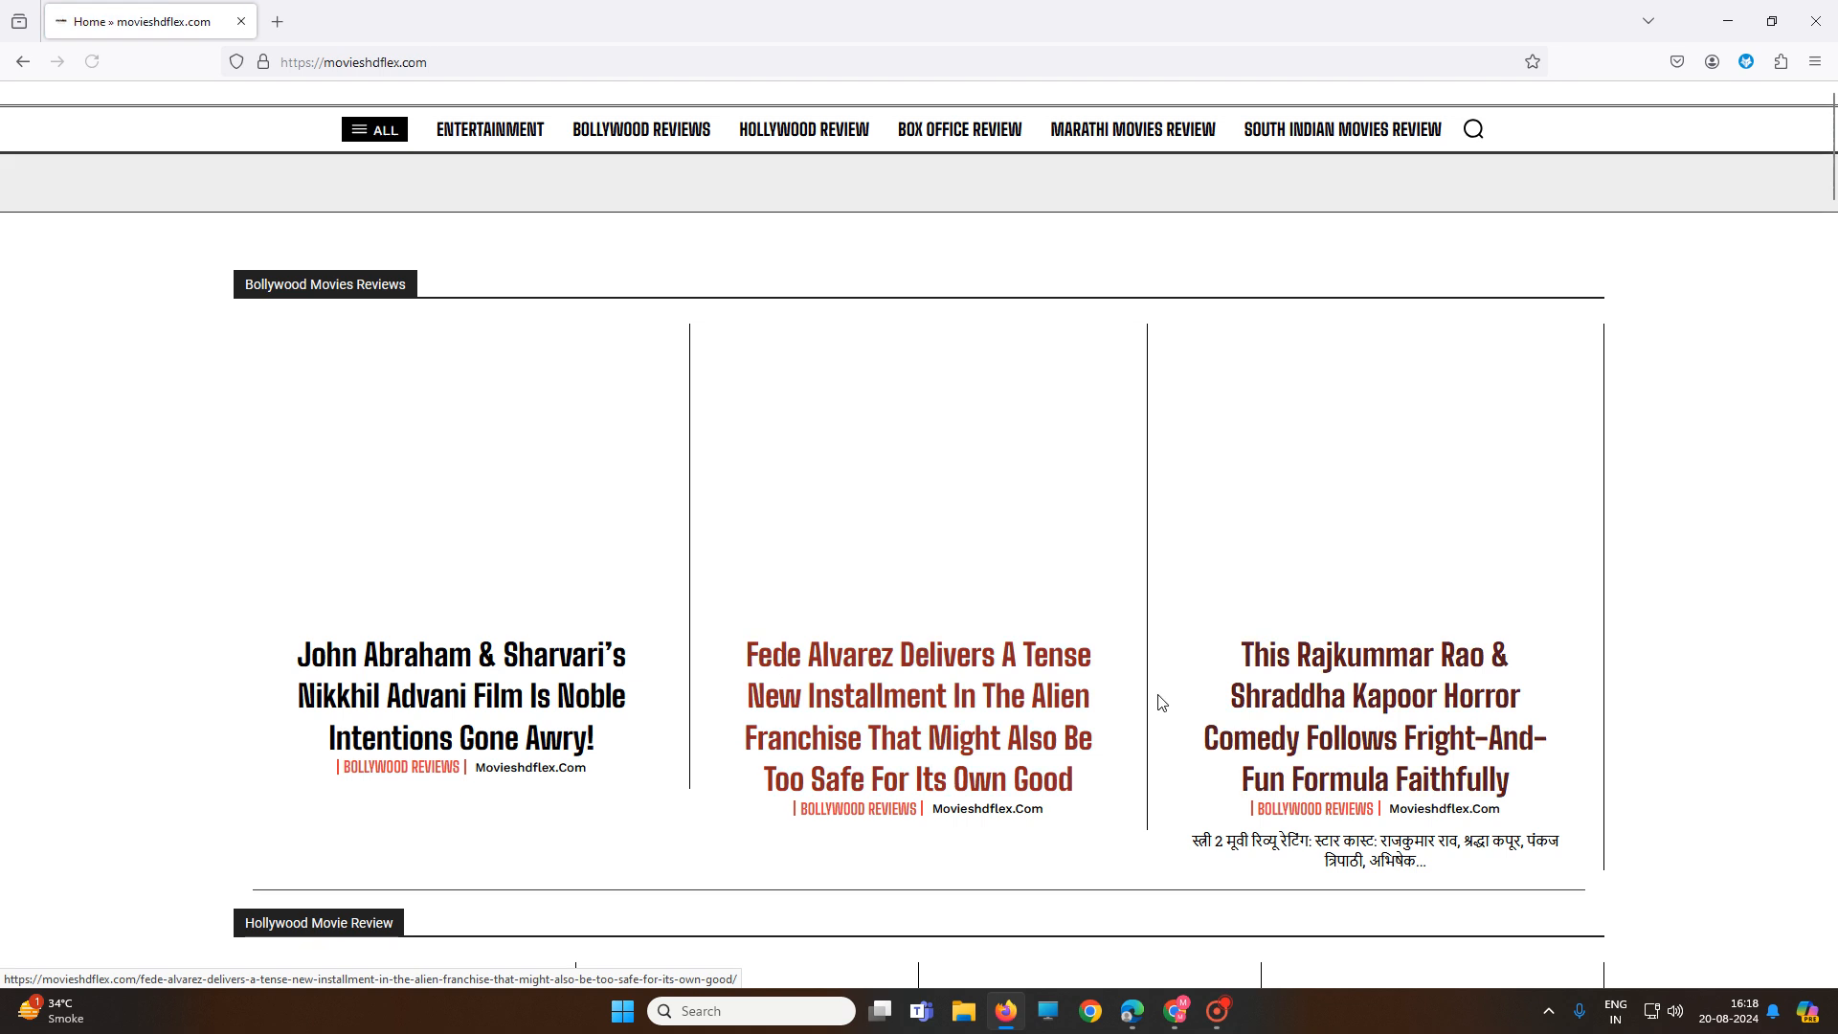
Examine how quickly the images and sections load along the full length of the movieshdflex.com homepage
{"action": "scroll", "coordinate": [1158, 702], "scroll_direction": "down", "scroll_amount": 8}
{"action": "scroll", "coordinate": [1153, 699], "scroll_direction": "up", "scroll_amount": 8}
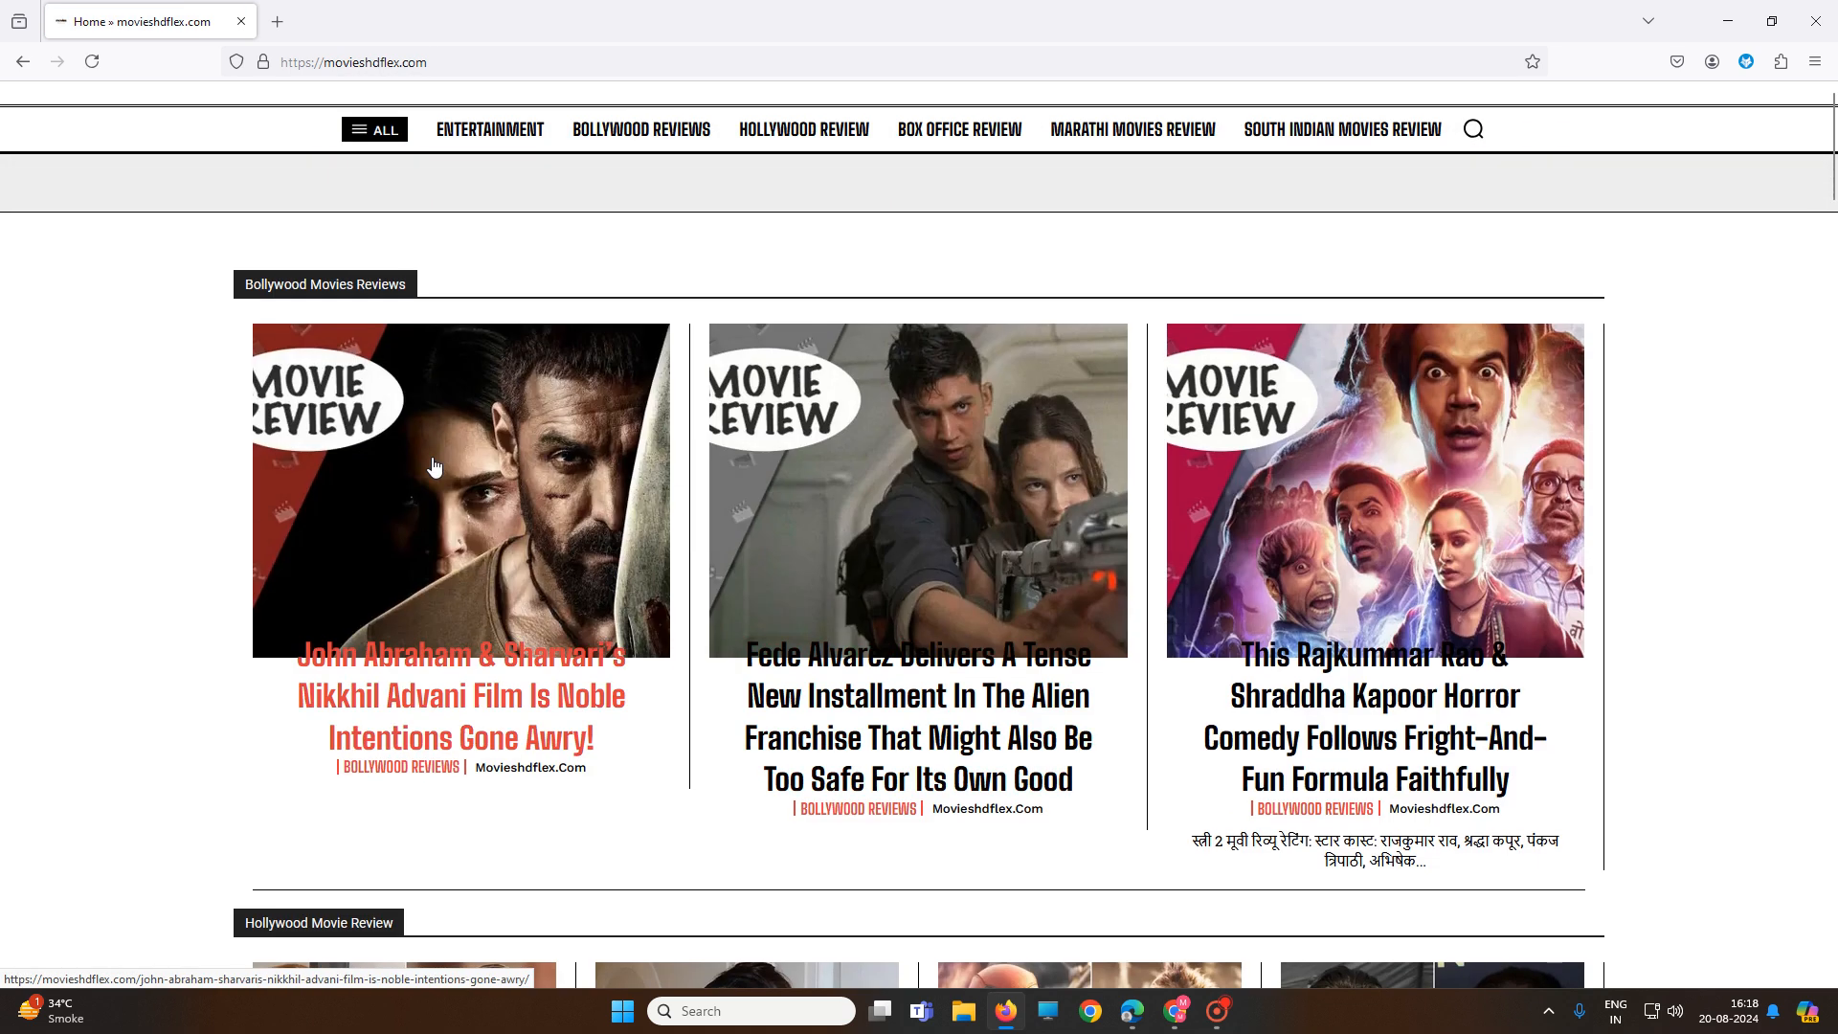
{"action": "scroll", "coordinate": [811, 663], "scroll_direction": "down", "scroll_amount": 3}
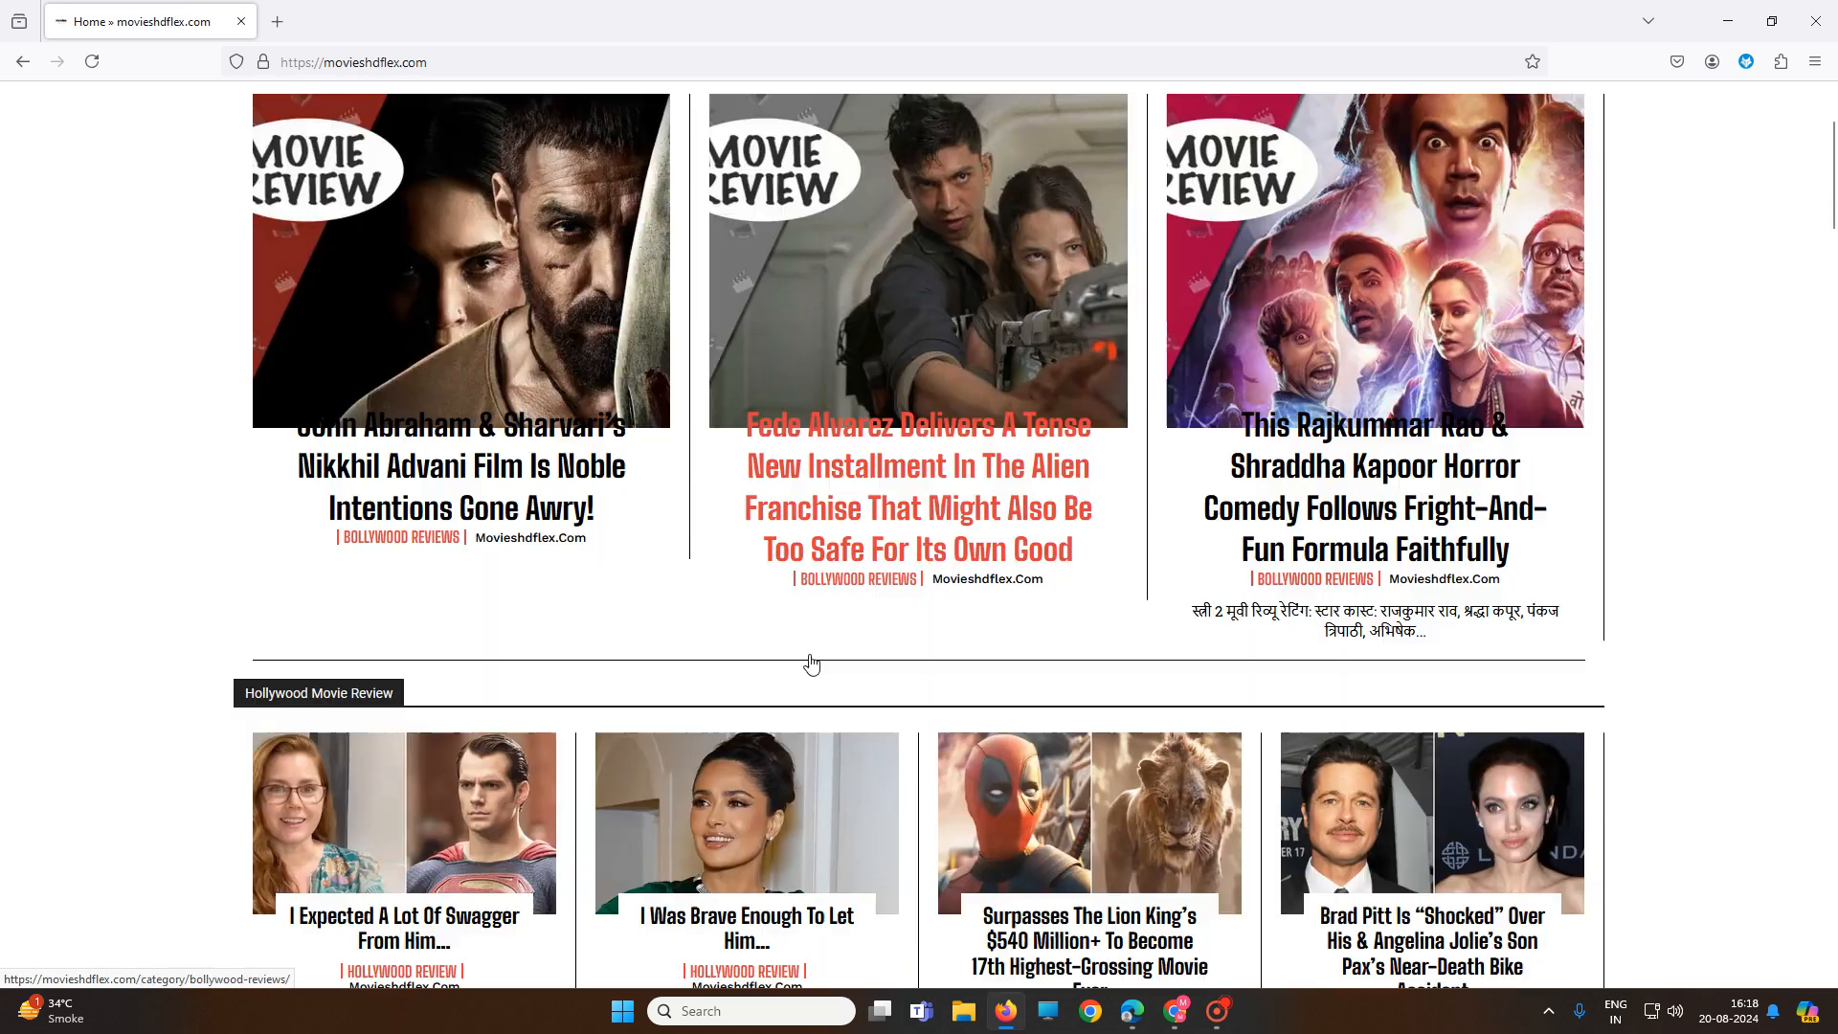
{"action": "scroll", "coordinate": [811, 663], "scroll_direction": "down", "scroll_amount": 1}
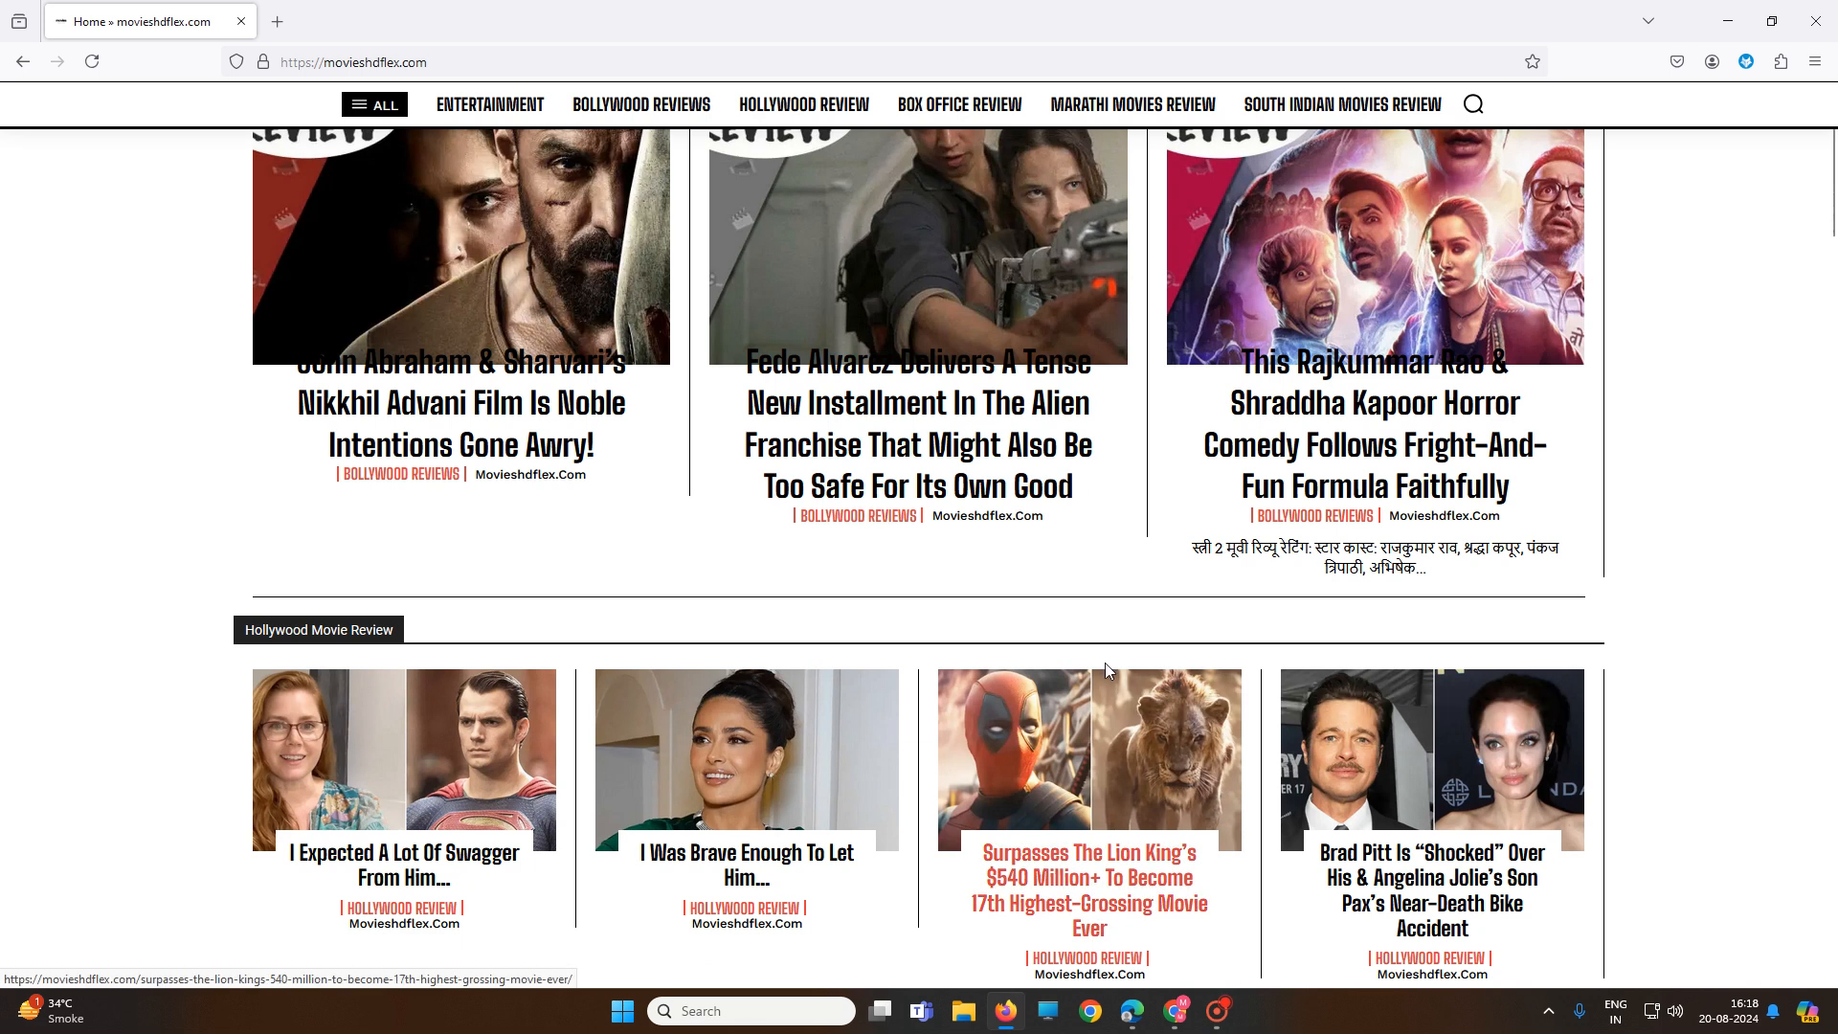
{"action": "scroll", "coordinate": [1103, 689], "scroll_direction": "down", "scroll_amount": 12}
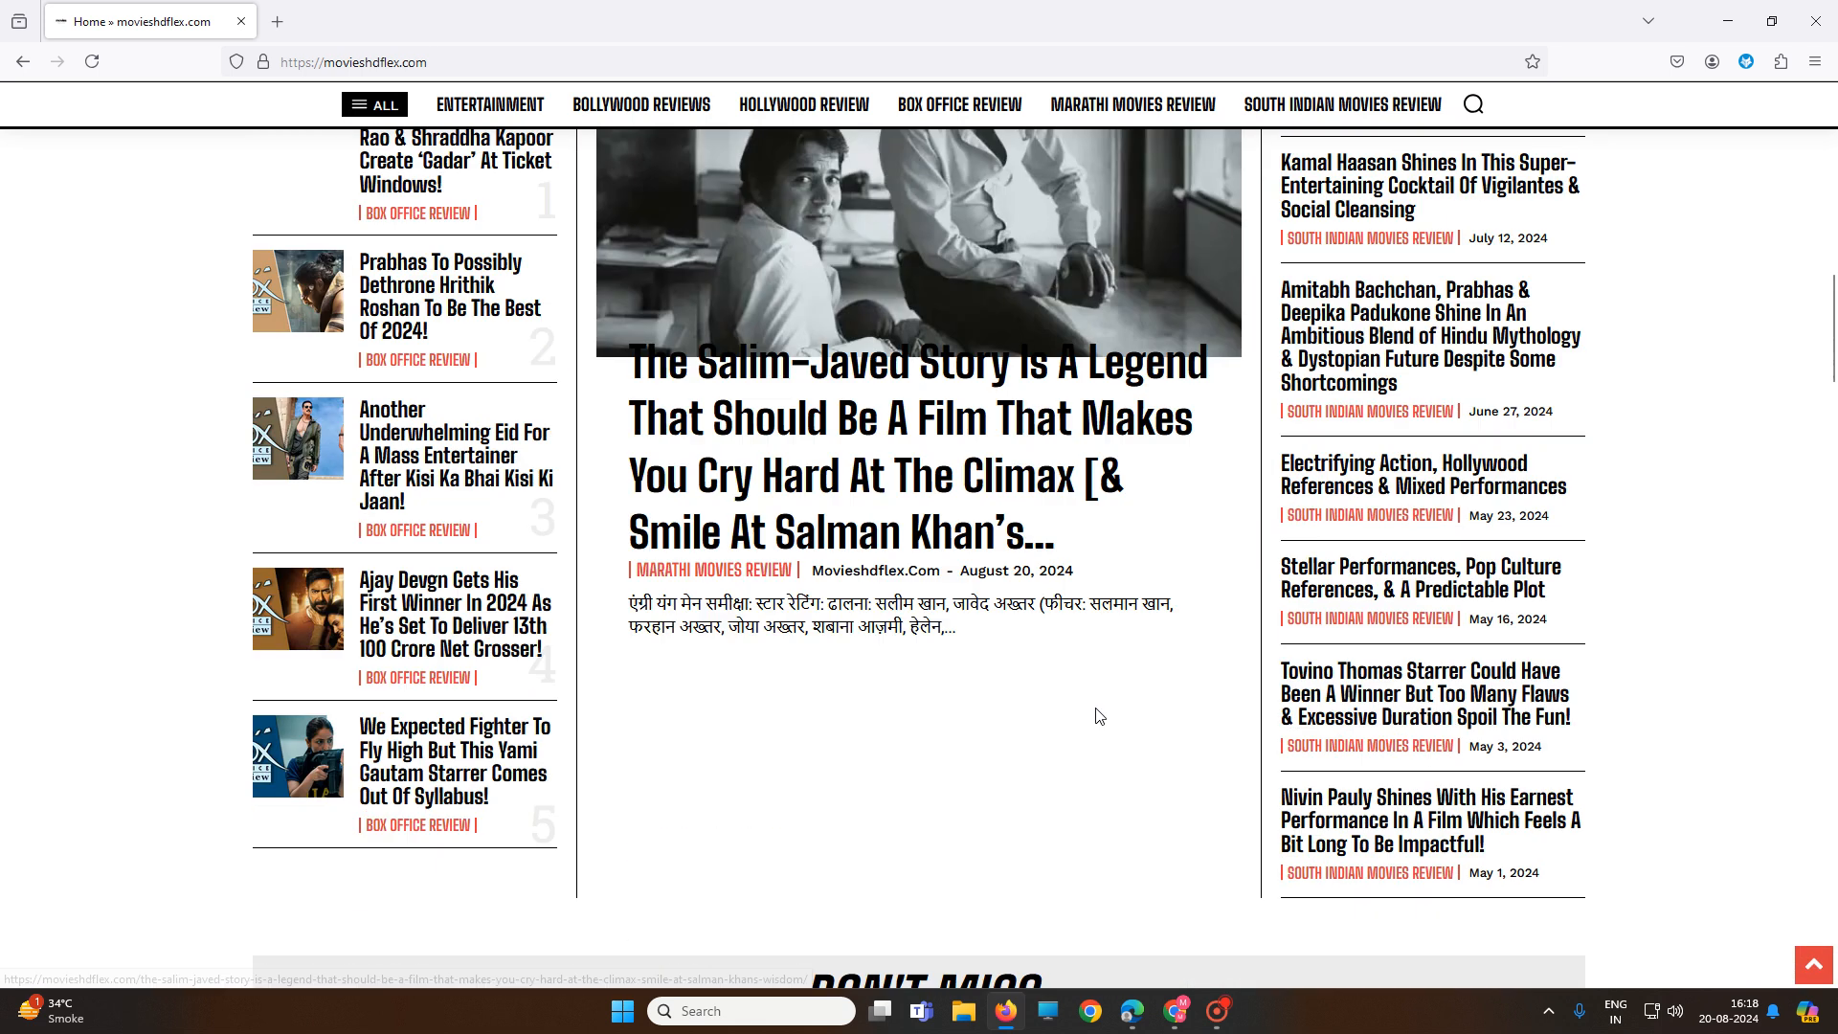
{"action": "scroll", "coordinate": [1099, 716], "scroll_direction": "down", "scroll_amount": 13}
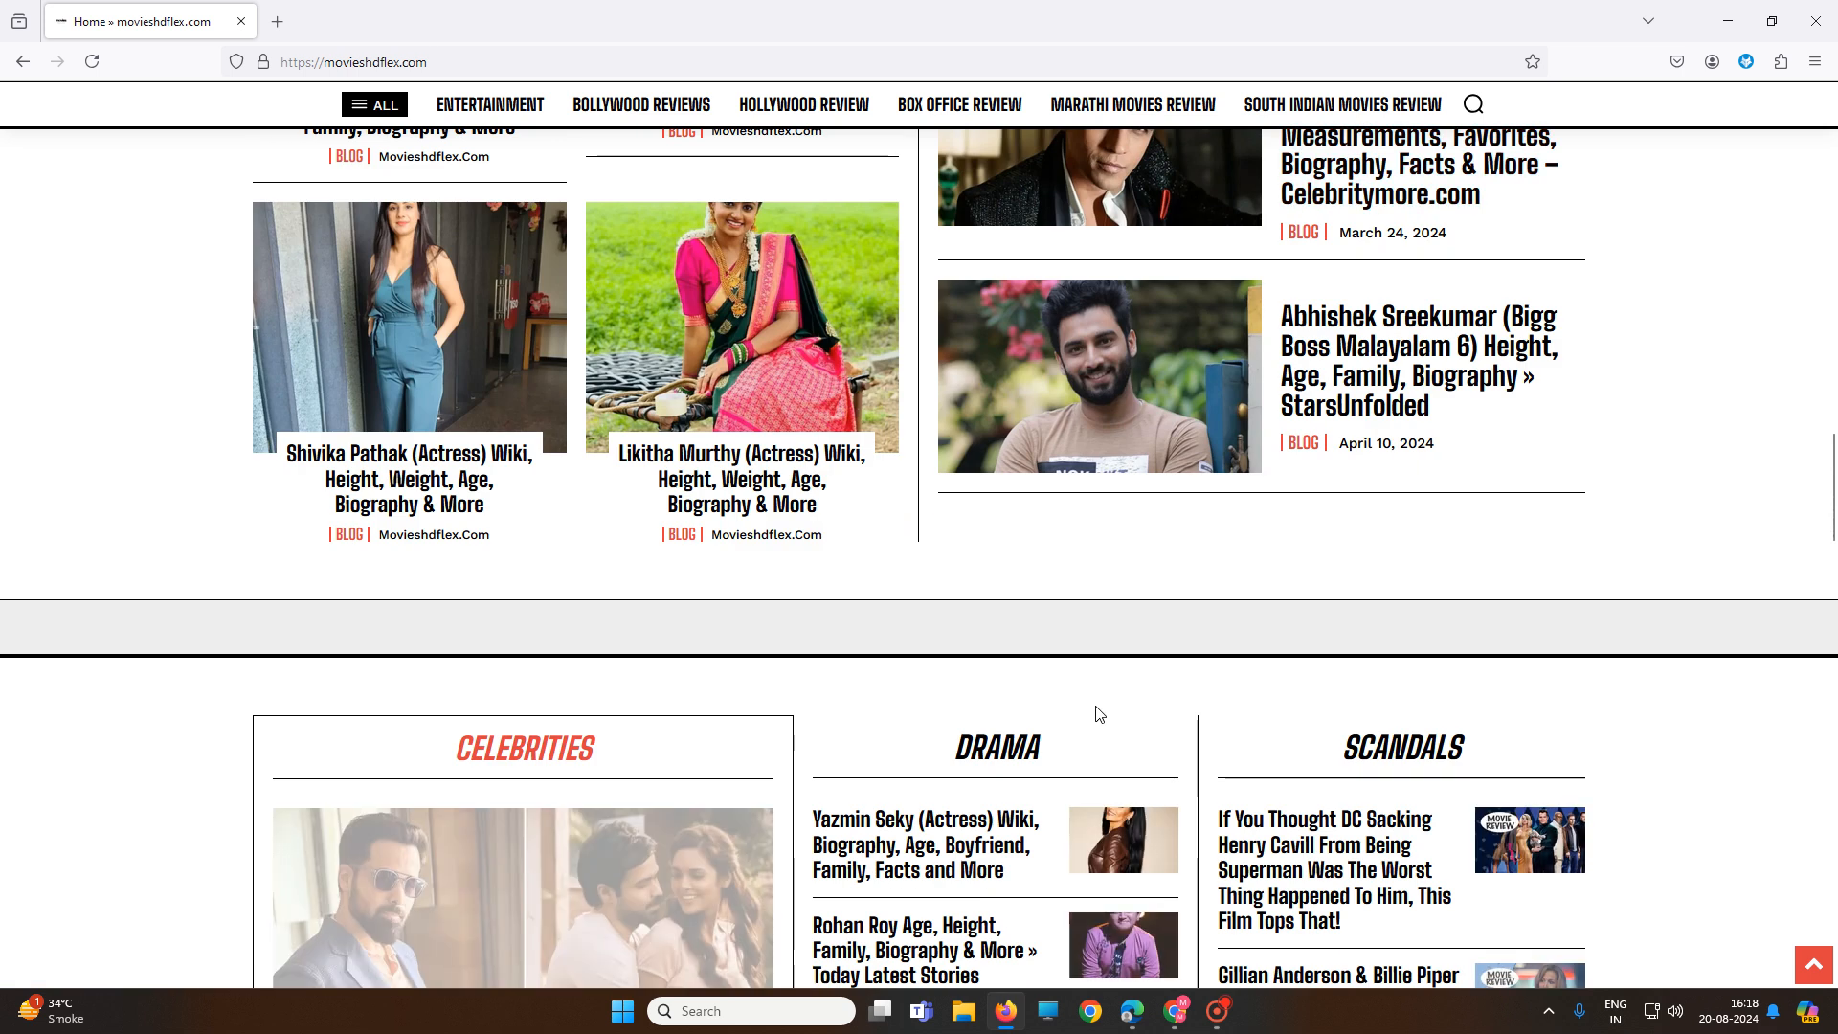
{"action": "scroll", "coordinate": [1099, 714], "scroll_direction": "up", "scroll_amount": 20}
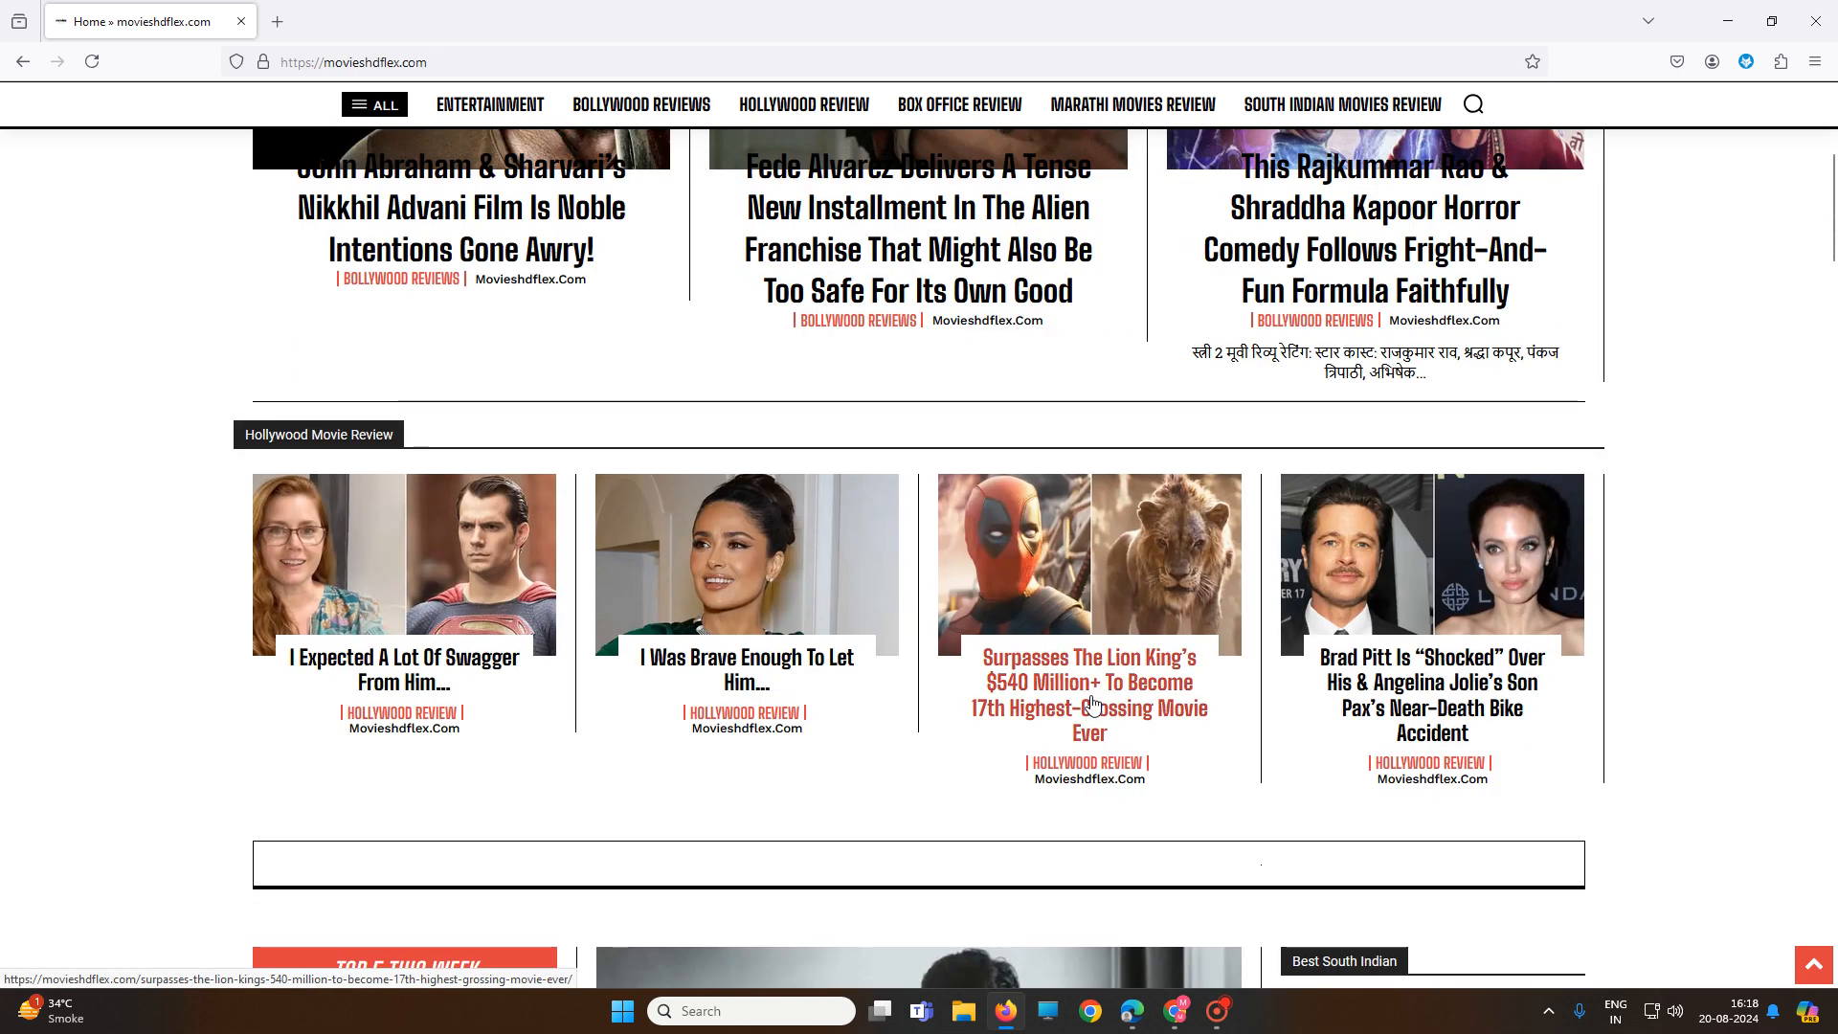
{"action": "scroll", "coordinate": [1091, 704], "scroll_direction": "up", "scroll_amount": 5}
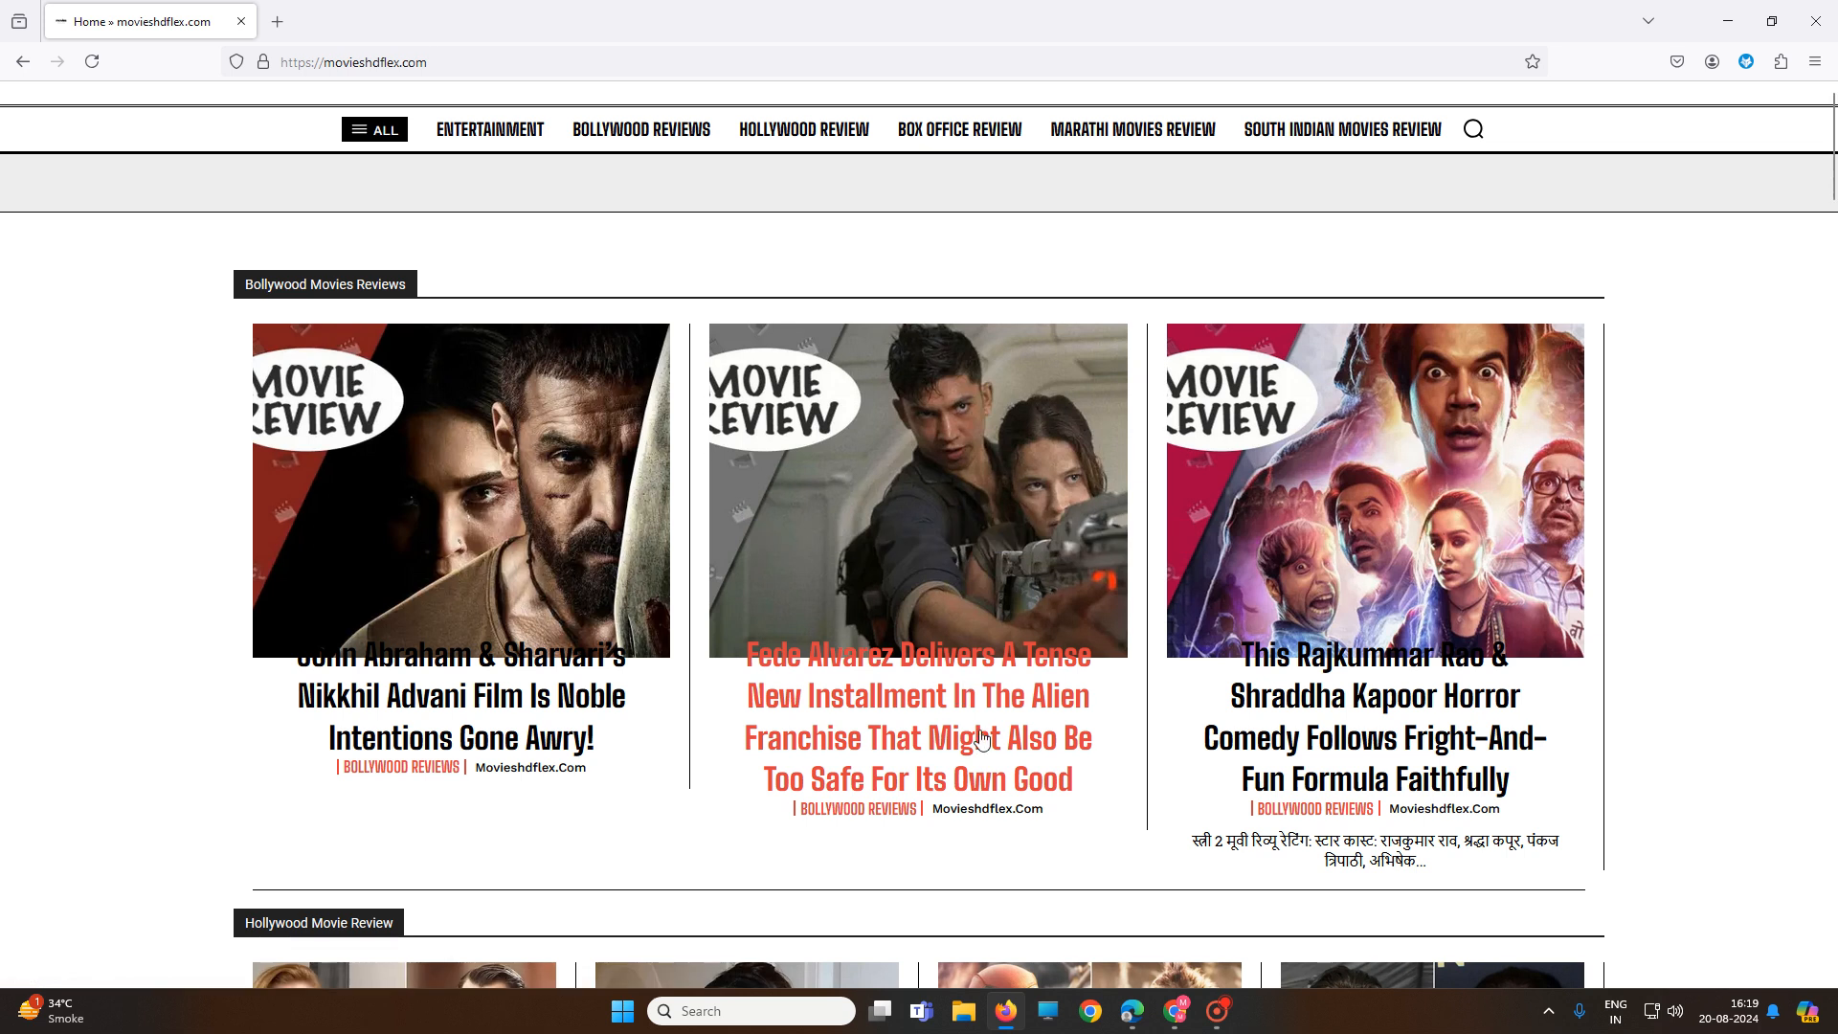
{"action": "scroll", "coordinate": [957, 708], "scroll_direction": "down", "scroll_amount": 3}
{"action": "scroll", "coordinate": [1053, 746], "scroll_direction": "up", "scroll_amount": 3}
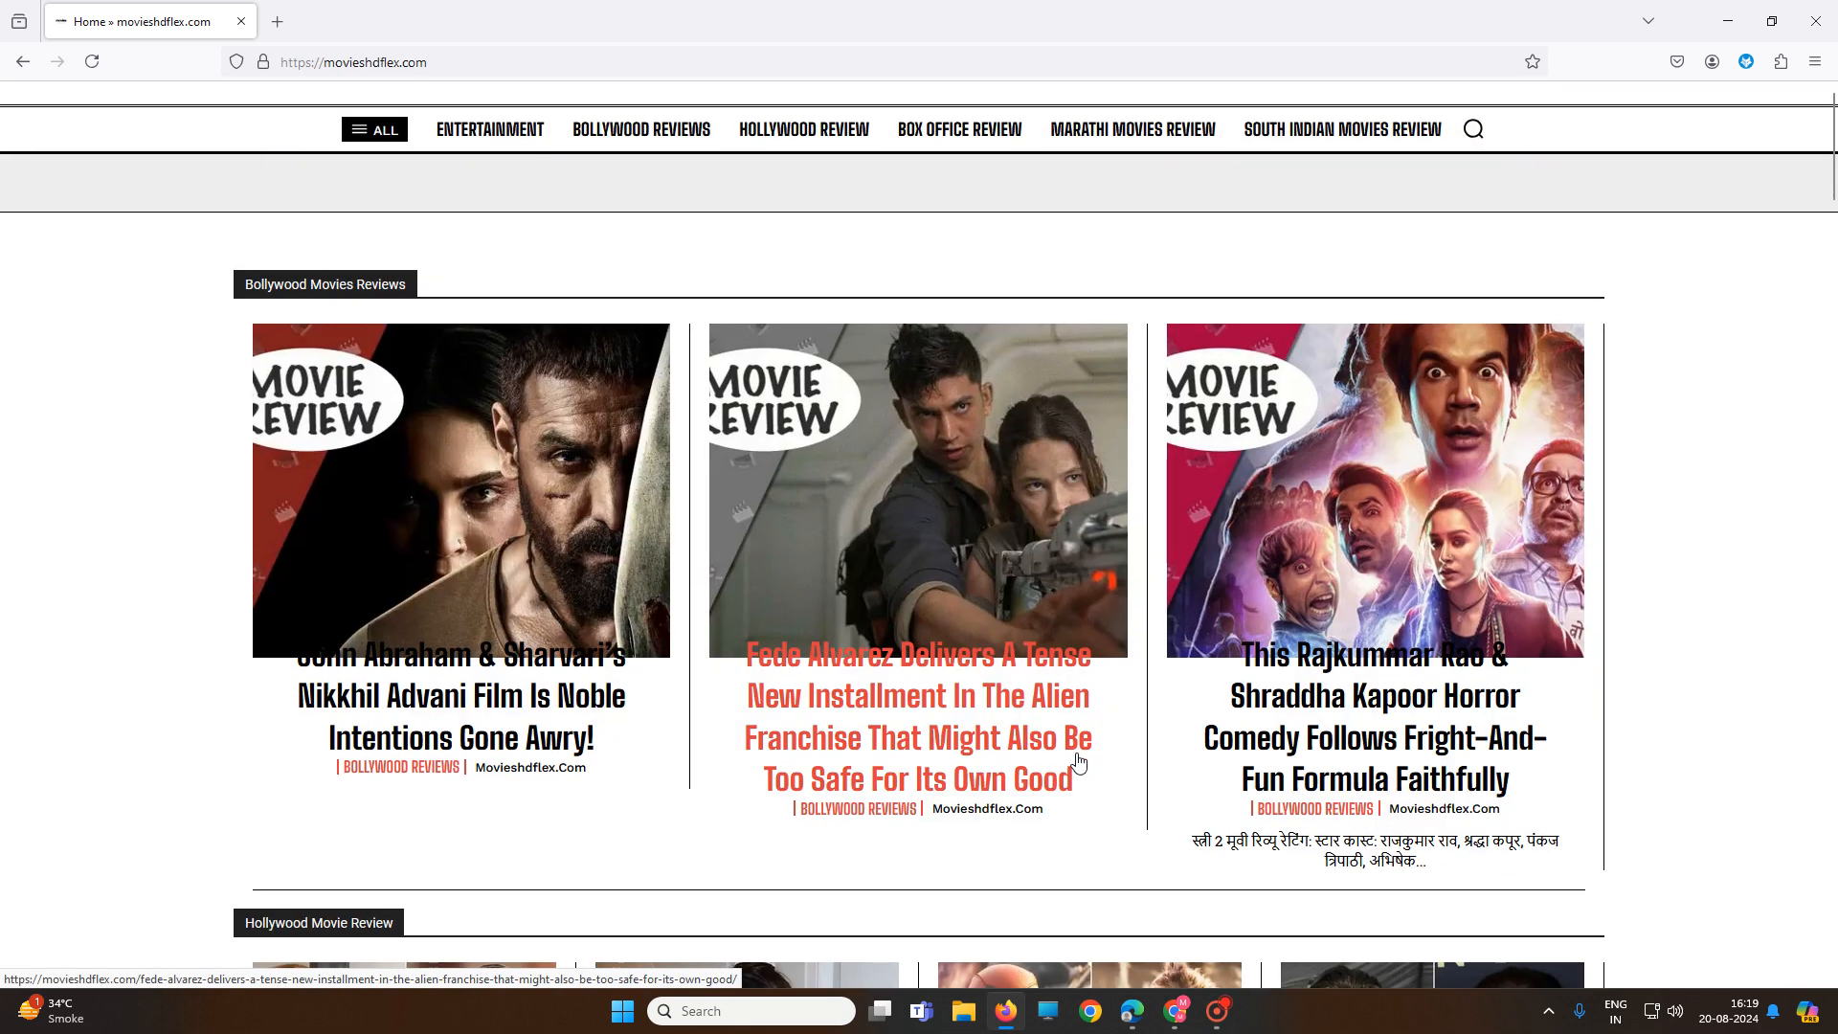
{"action": "scroll", "coordinate": [1077, 761], "scroll_direction": "down", "scroll_amount": 15}
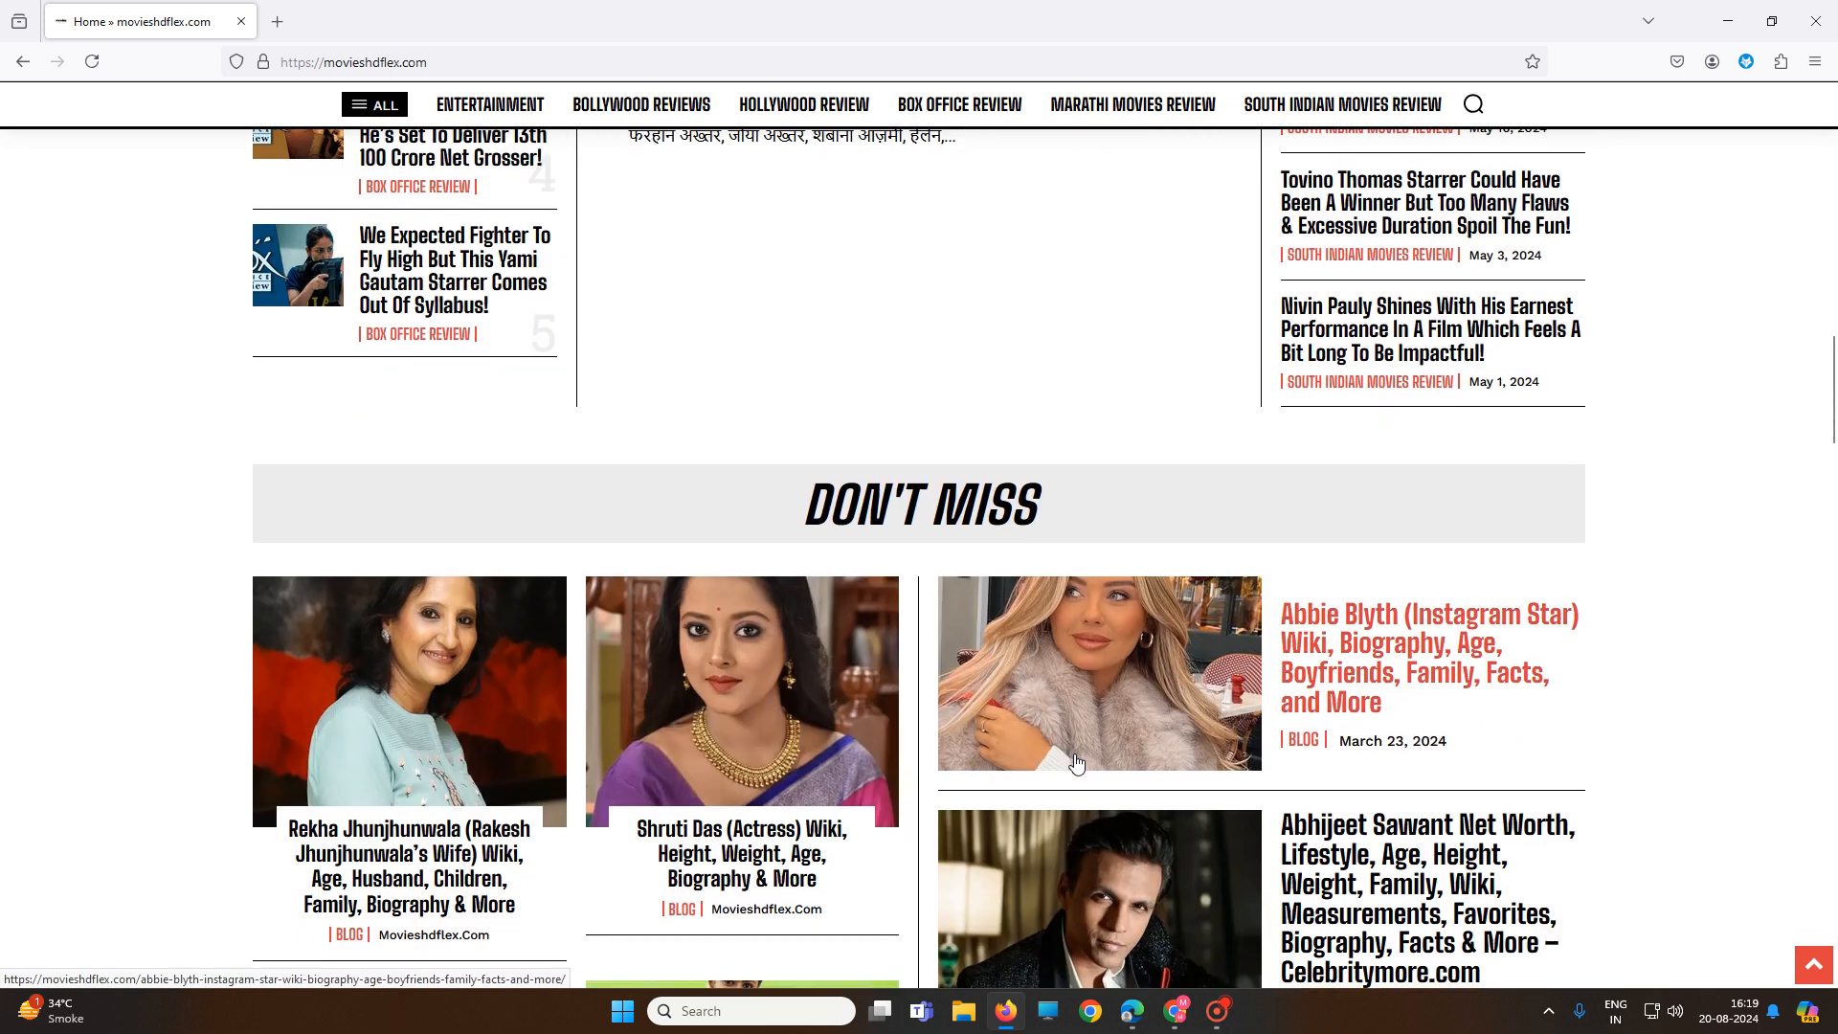
{"action": "scroll", "coordinate": [1077, 761], "scroll_direction": "down", "scroll_amount": 20}
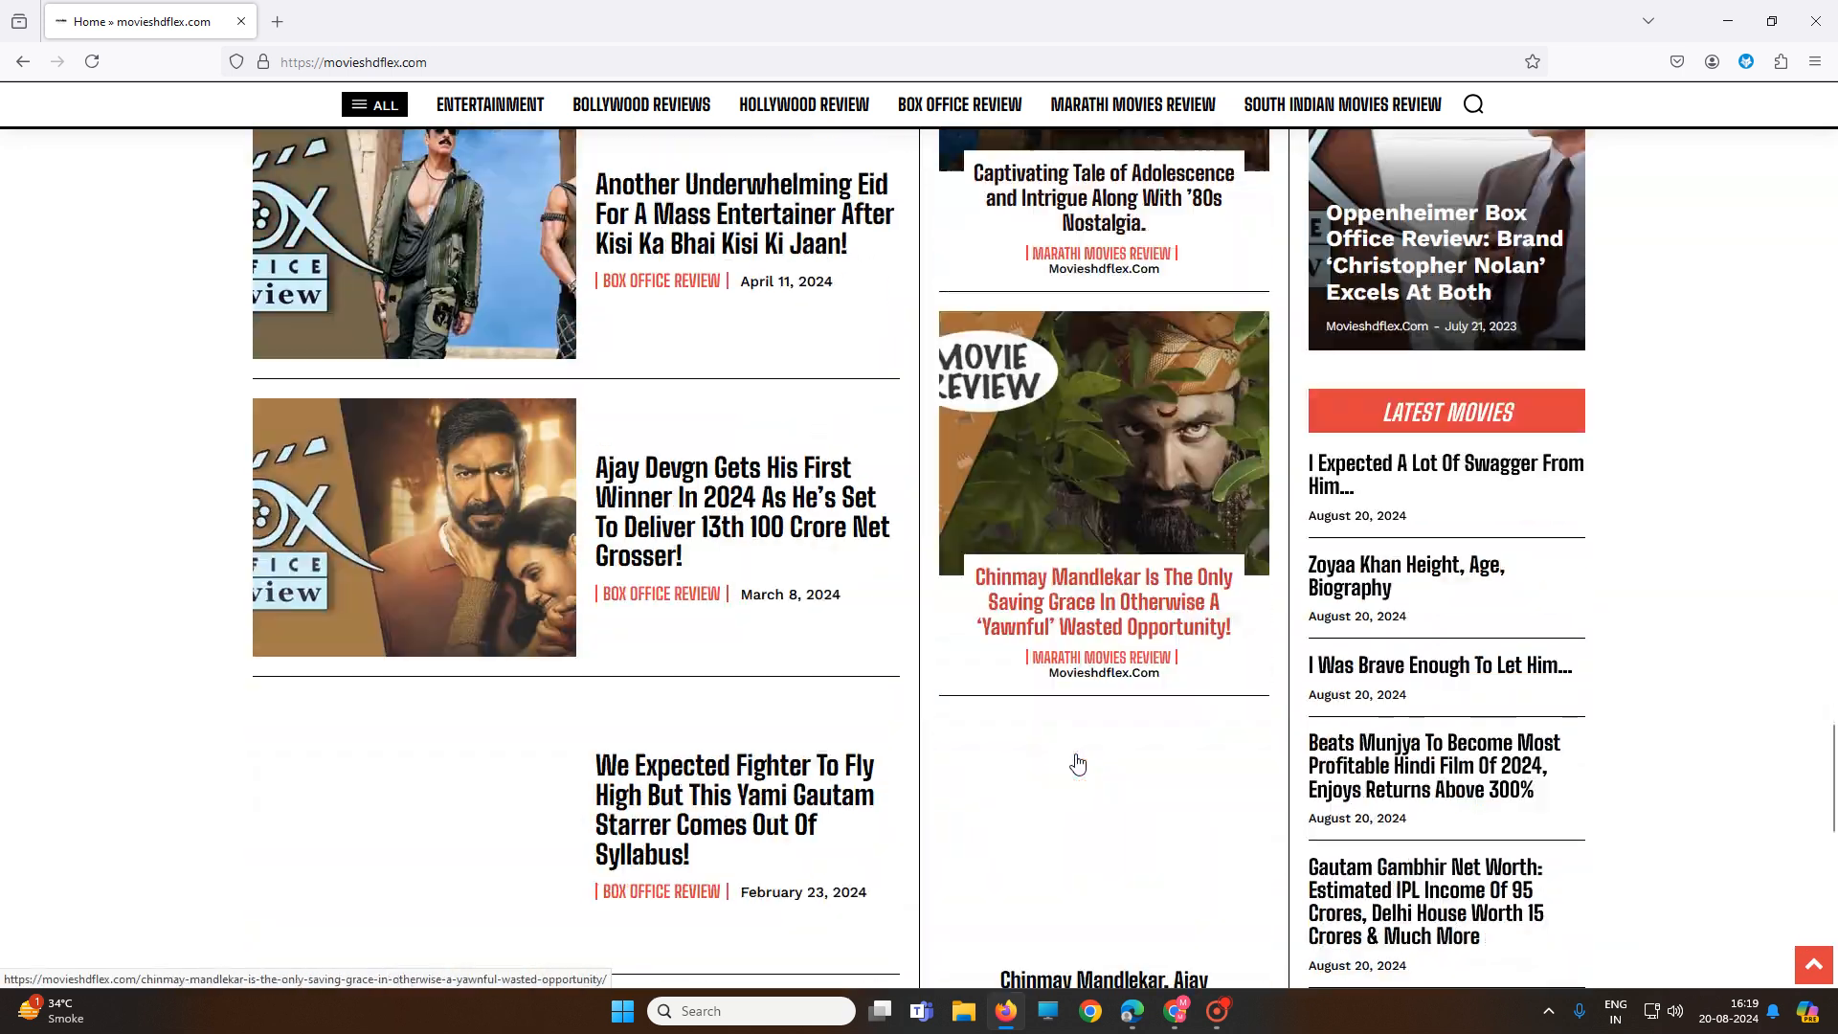
{"action": "scroll", "coordinate": [1077, 763], "scroll_direction": "up", "scroll_amount": 20}
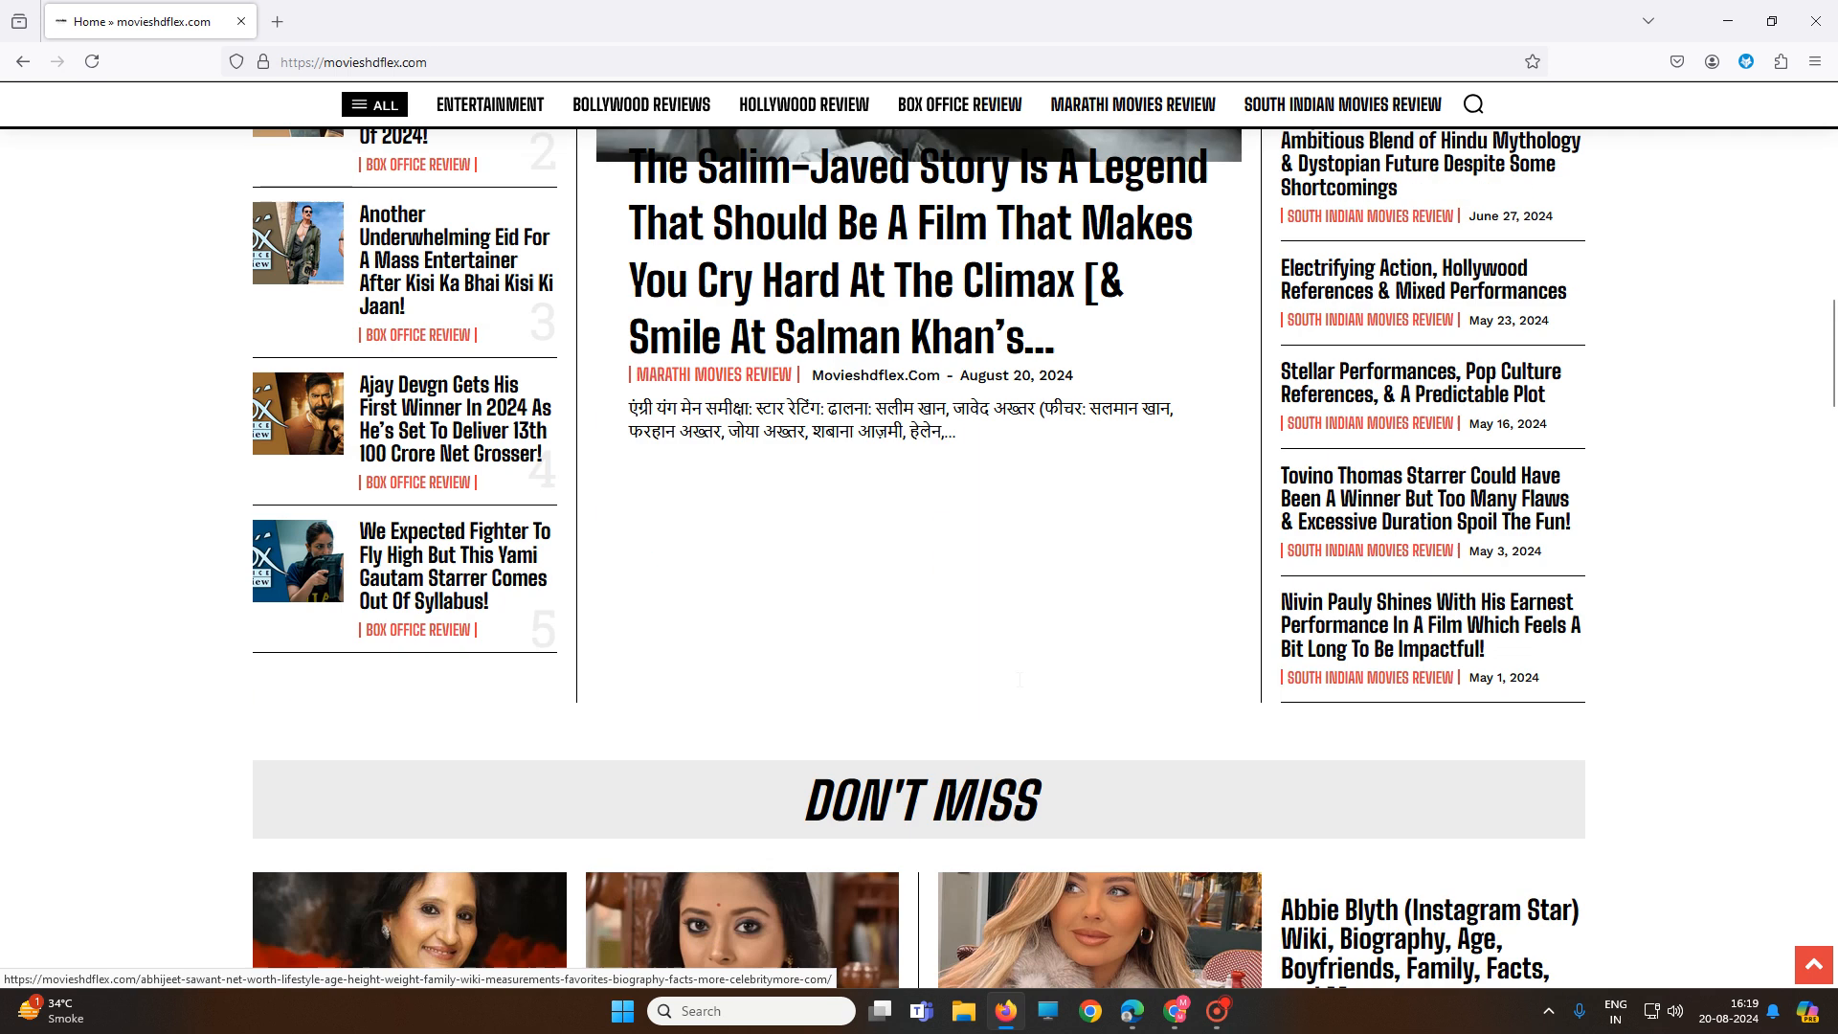
{"action": "scroll", "coordinate": [1015, 682], "scroll_direction": "up", "scroll_amount": 15}
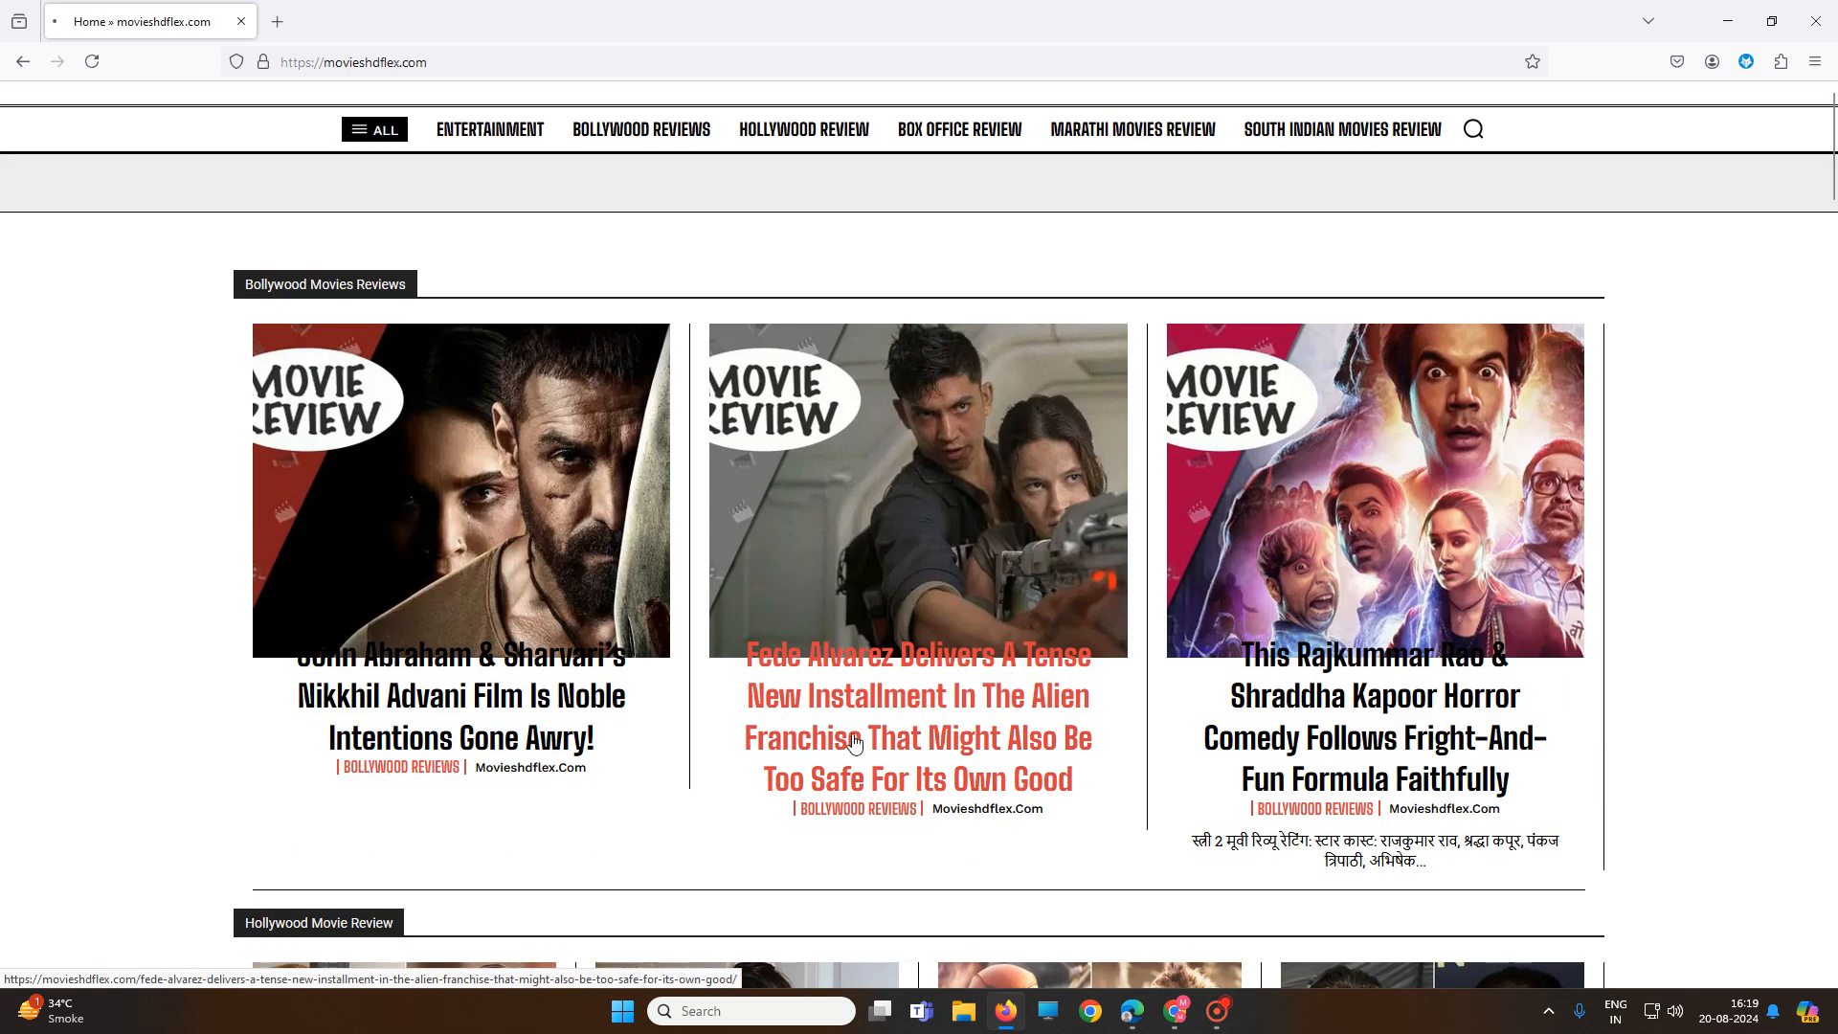
Open the Alien franchise review from the homepage and examine how its text and images load down the article
{"action": "left_click", "coordinate": [855, 743]}
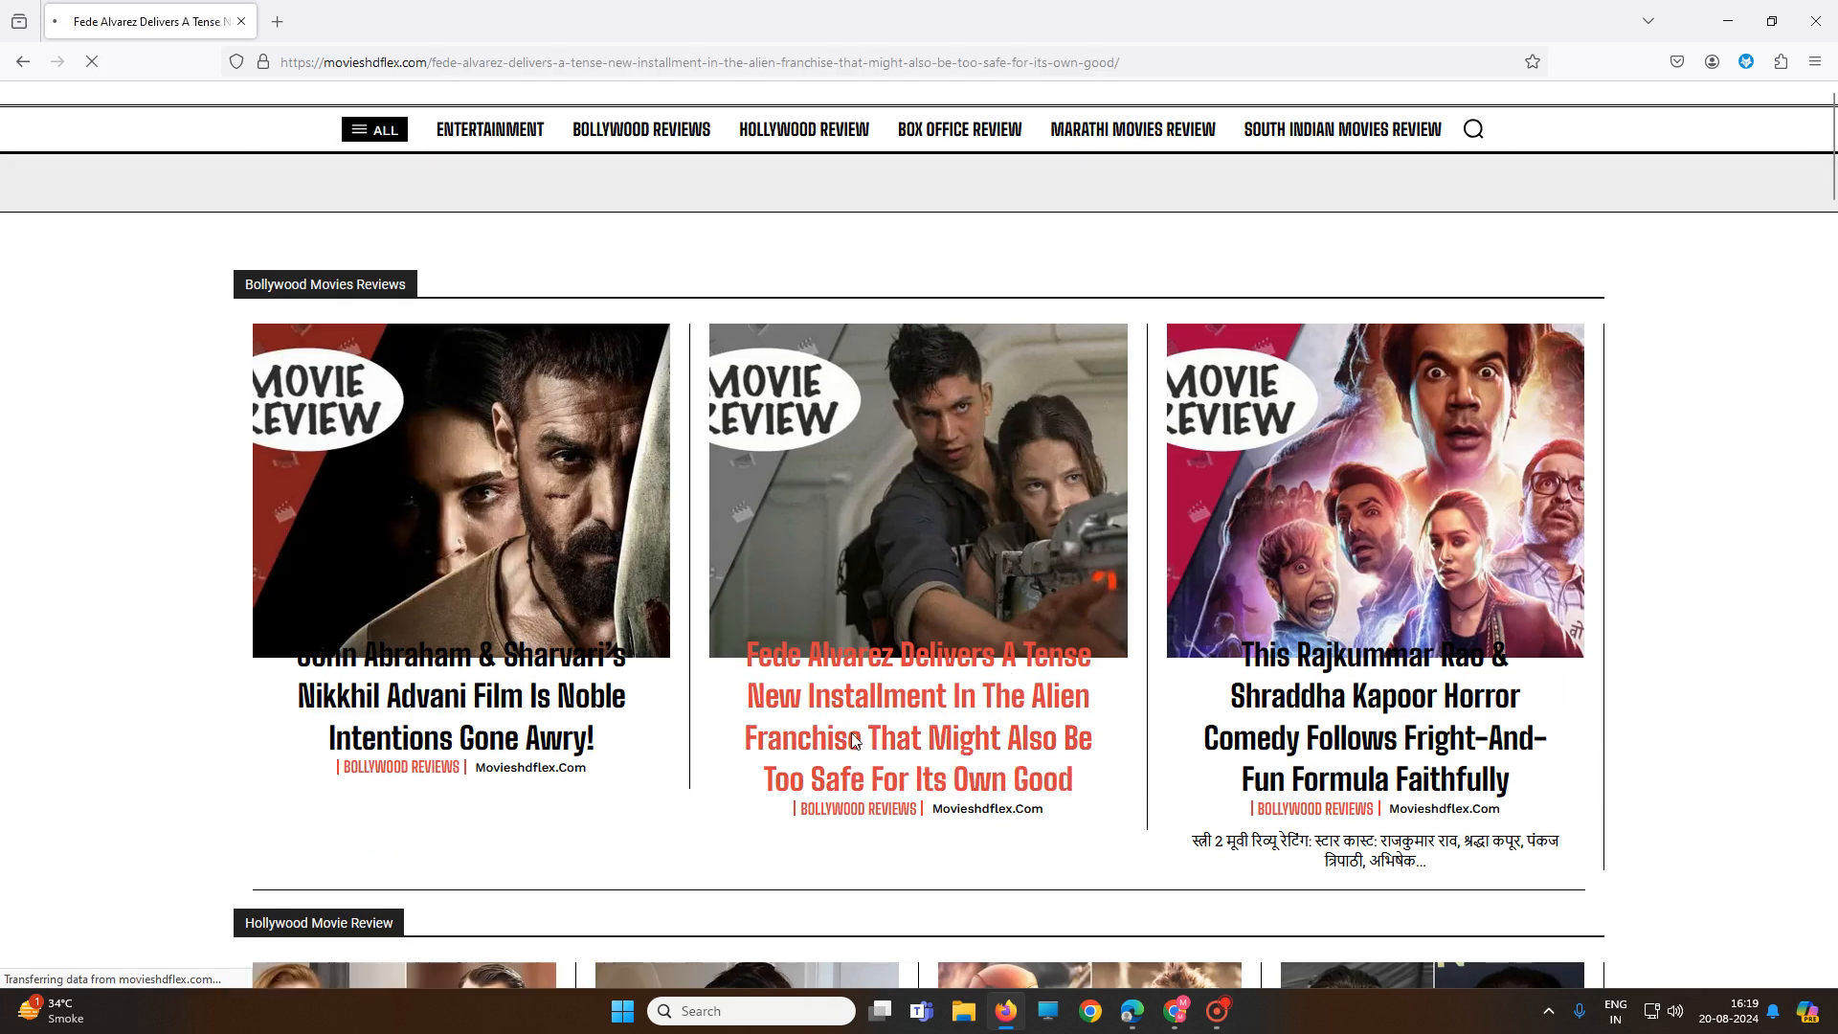
{"action": "scroll", "coordinate": [779, 800], "scroll_direction": "down", "scroll_amount": 5}
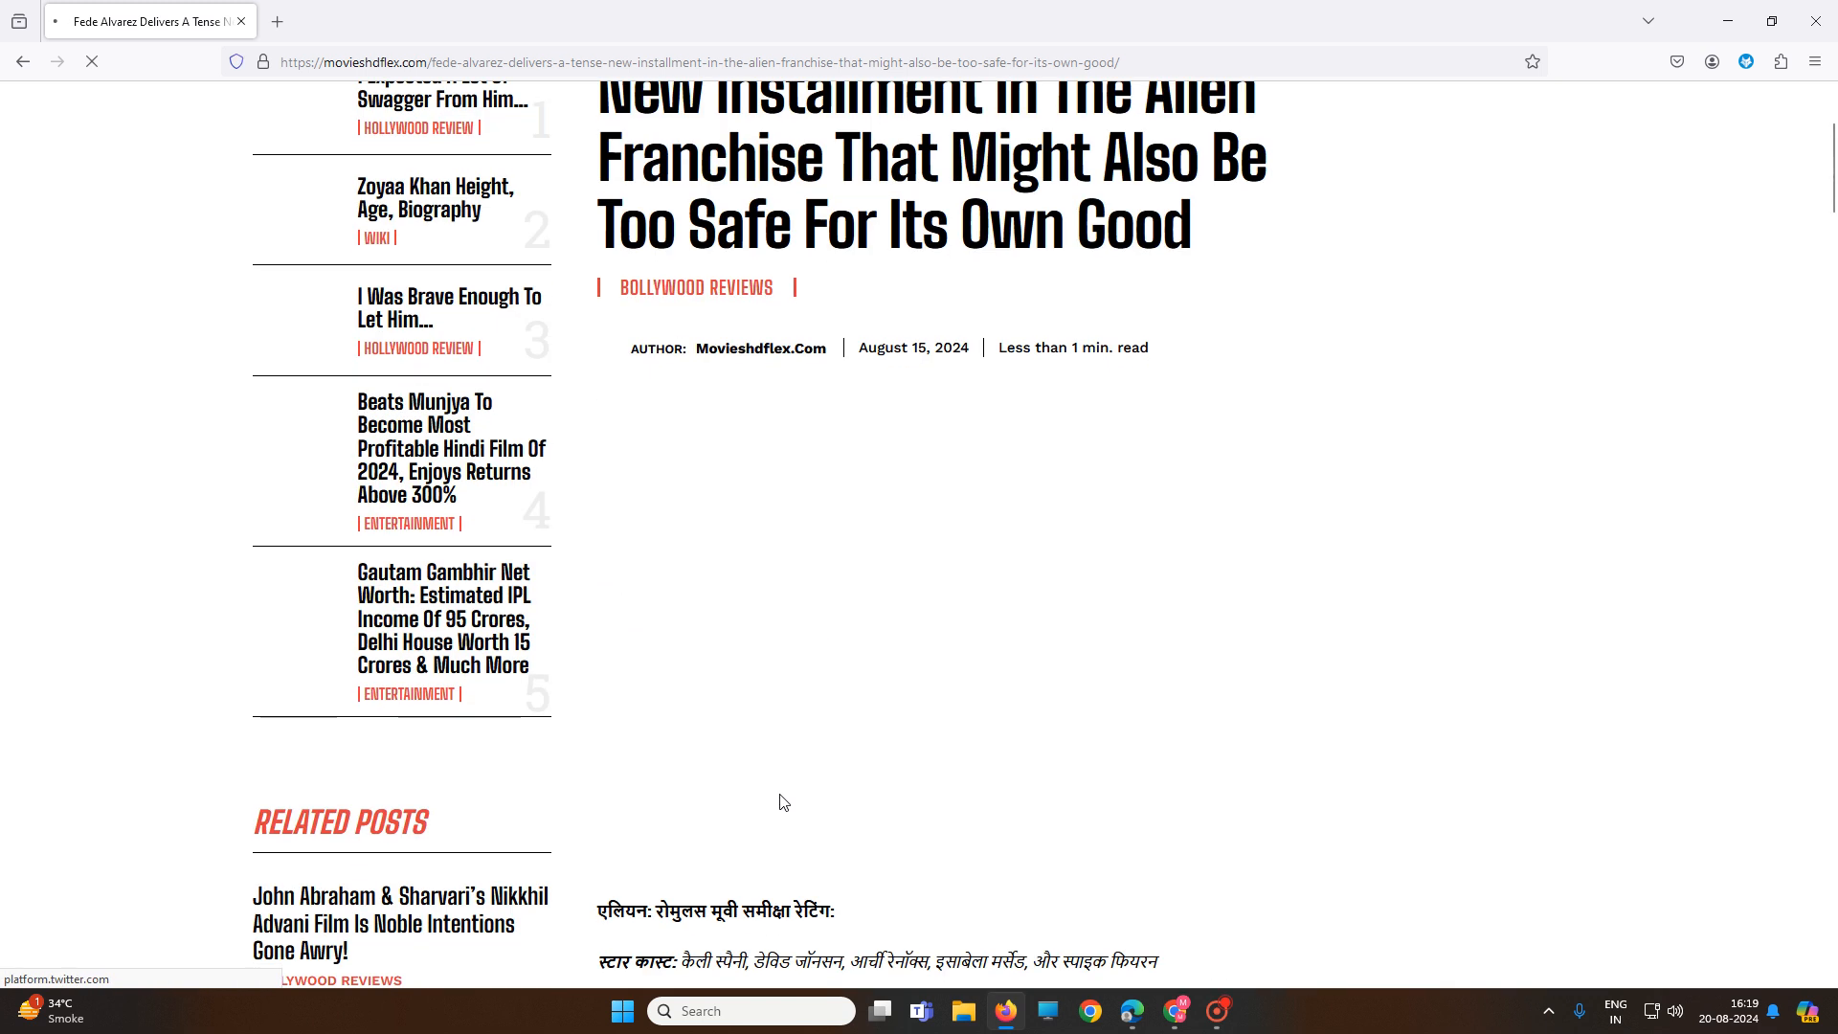
{"action": "scroll", "coordinate": [984, 738], "scroll_direction": "down", "scroll_amount": 8}
{"action": "scroll", "coordinate": [976, 738], "scroll_direction": "up", "scroll_amount": 10}
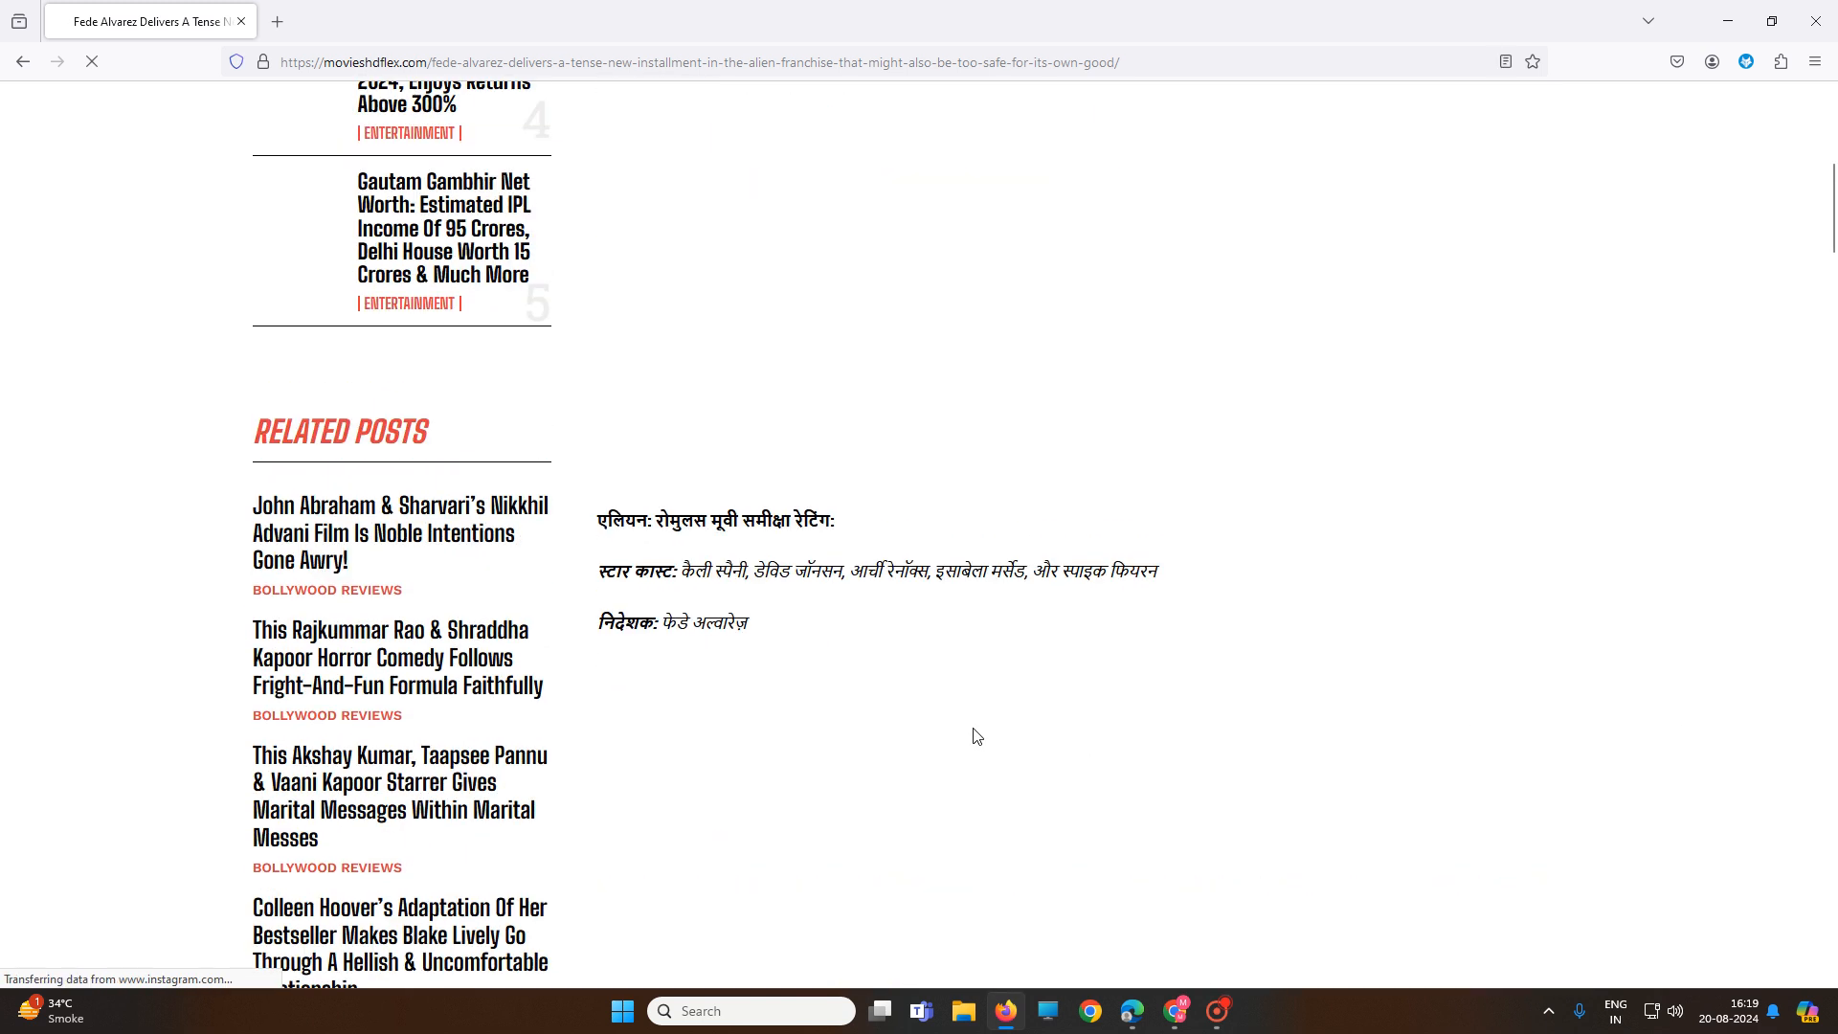
{"action": "scroll", "coordinate": [1129, 699], "scroll_direction": "down", "scroll_amount": 10}
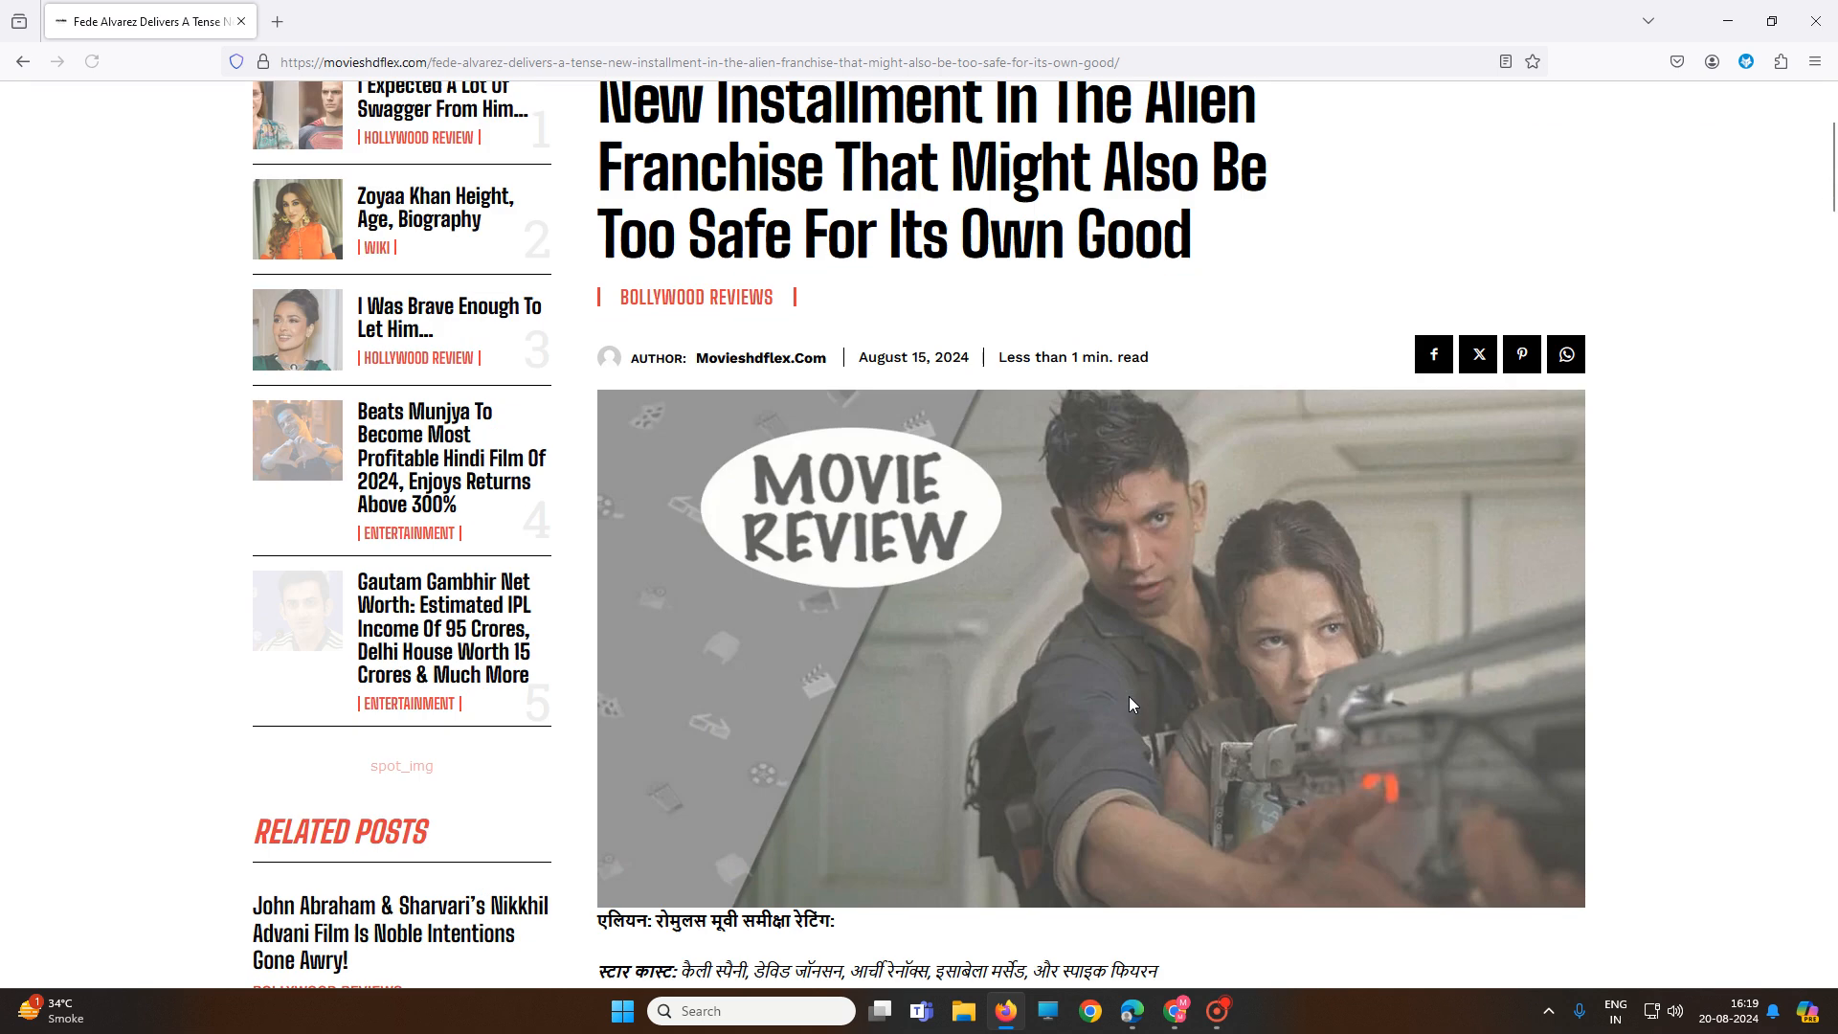
{"action": "scroll", "coordinate": [1133, 706], "scroll_direction": "down", "scroll_amount": 10}
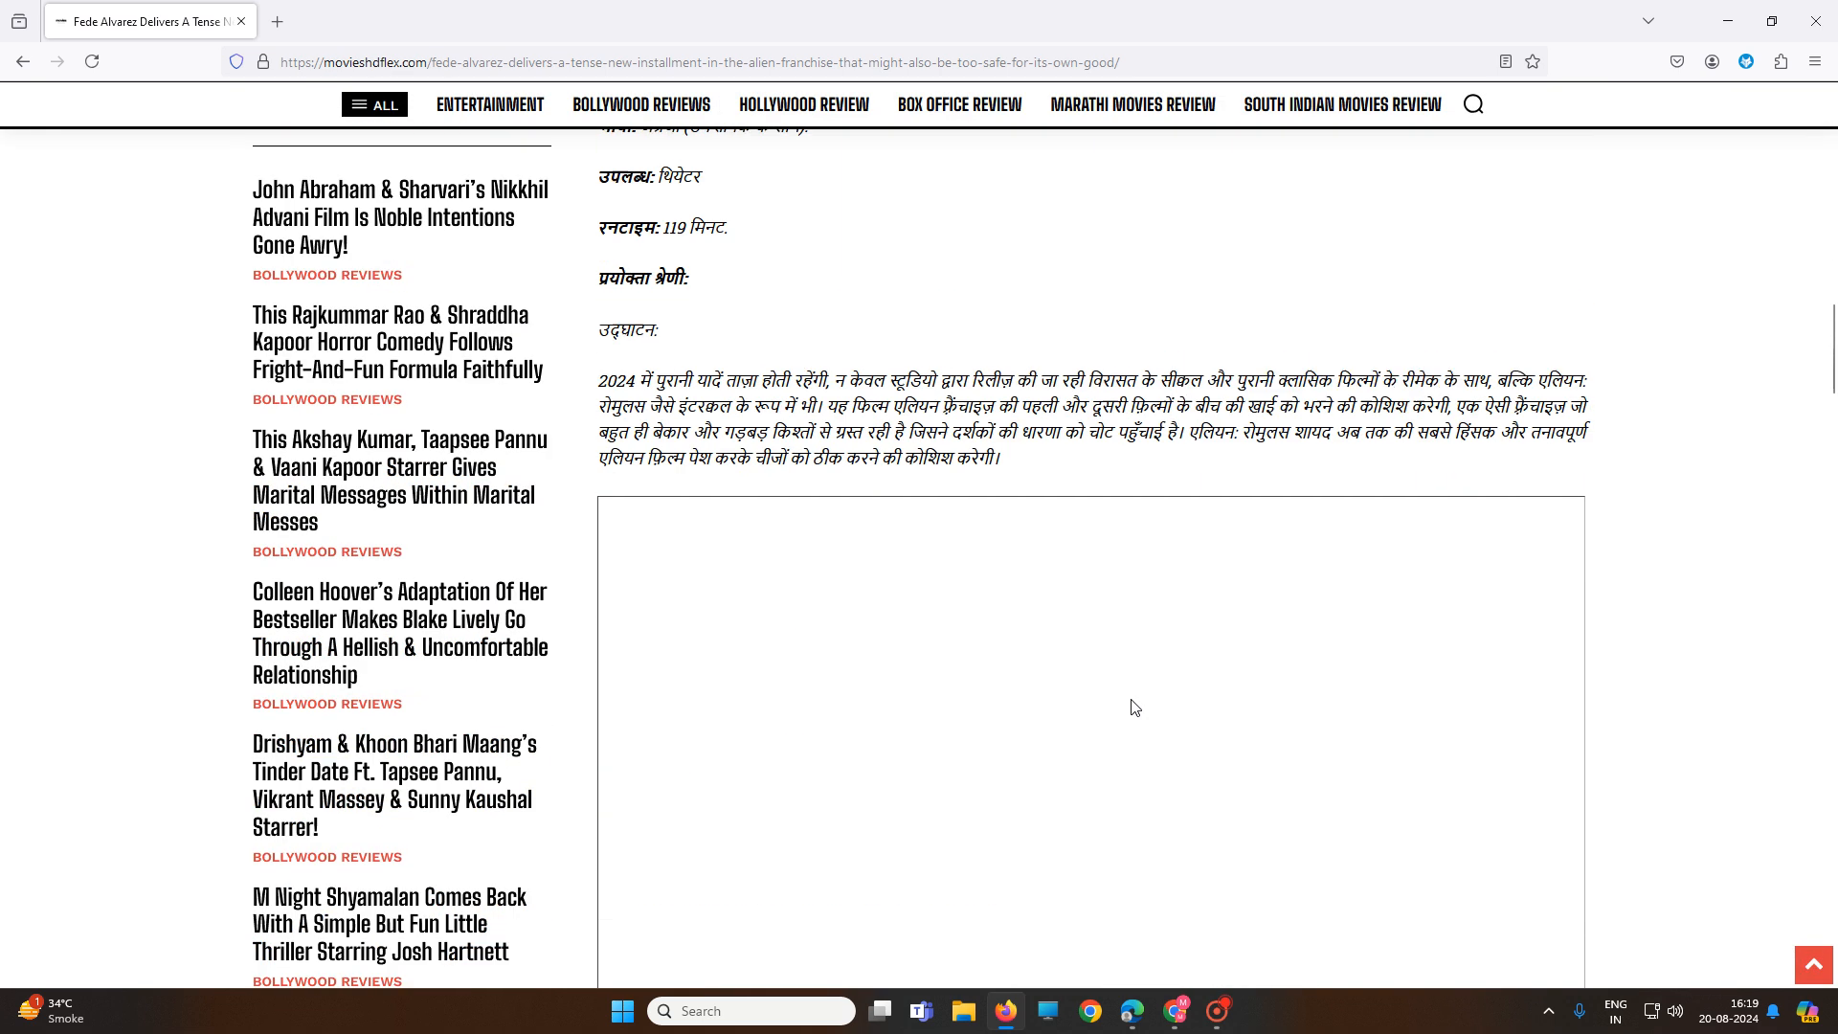
{"action": "scroll", "coordinate": [1131, 707], "scroll_direction": "down", "scroll_amount": 10}
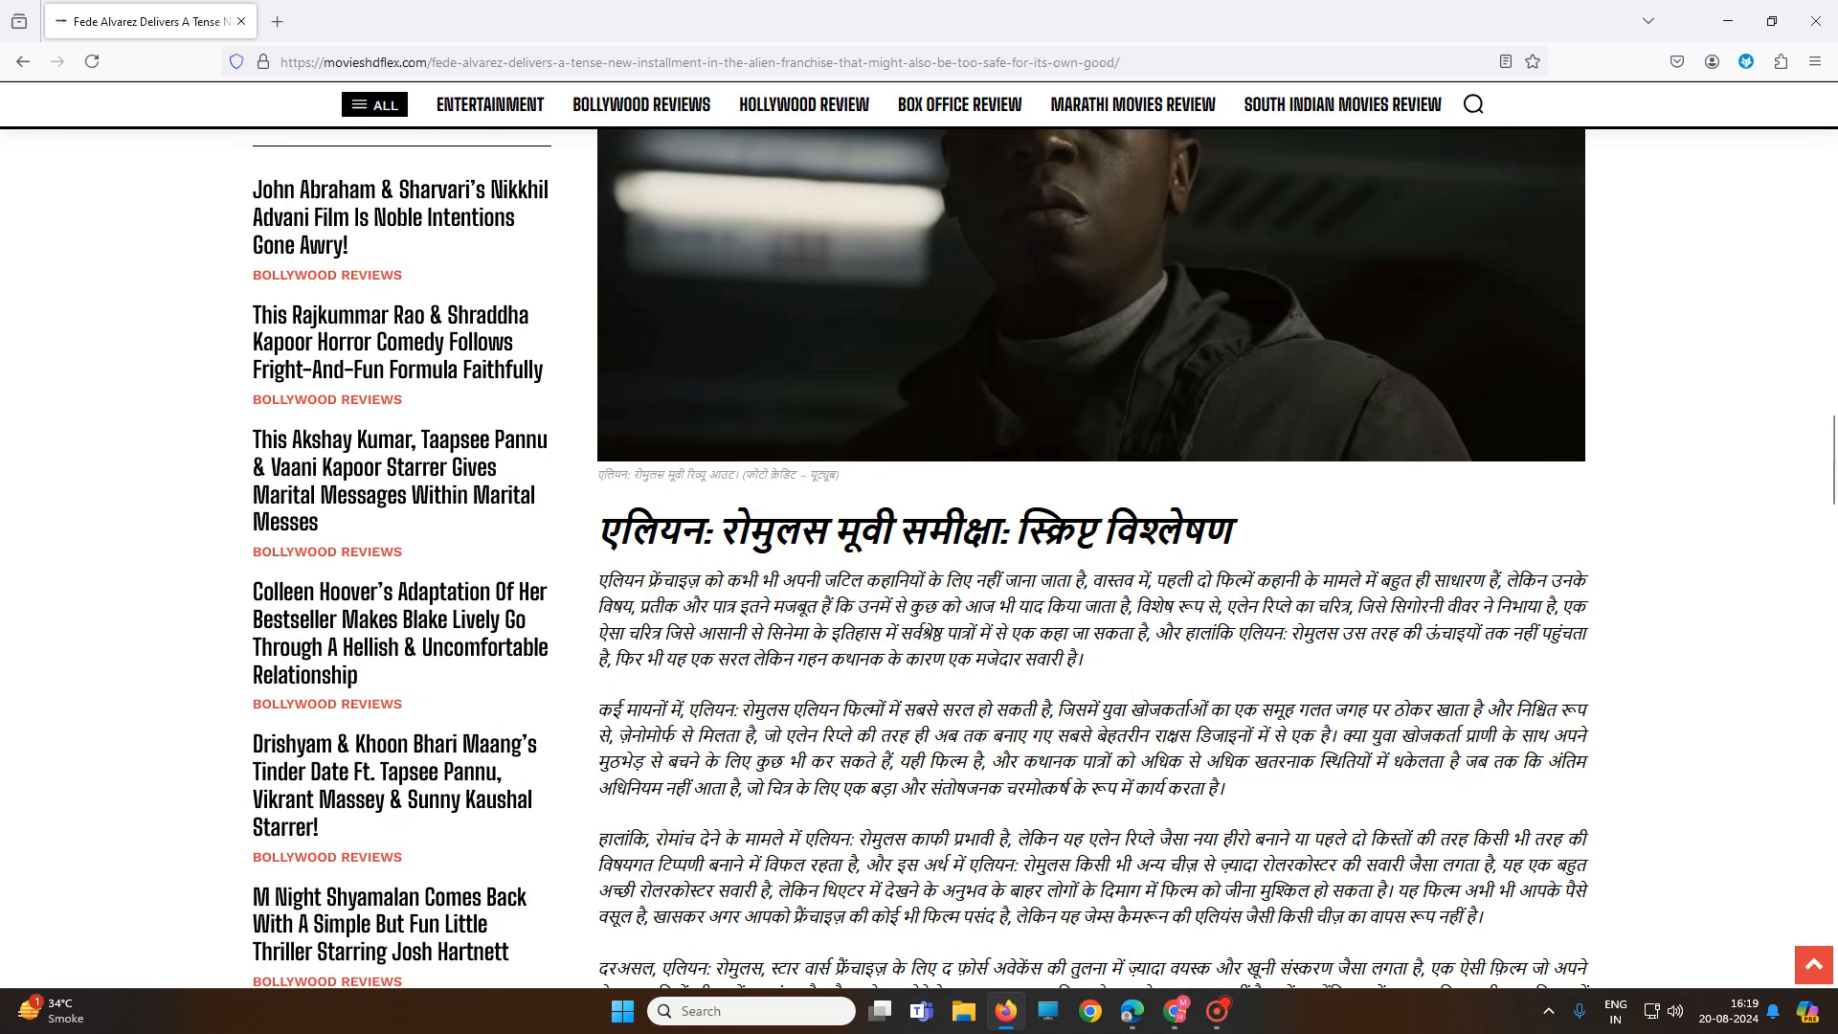
{"action": "scroll", "coordinate": [1131, 706], "scroll_direction": "down", "scroll_amount": 10}
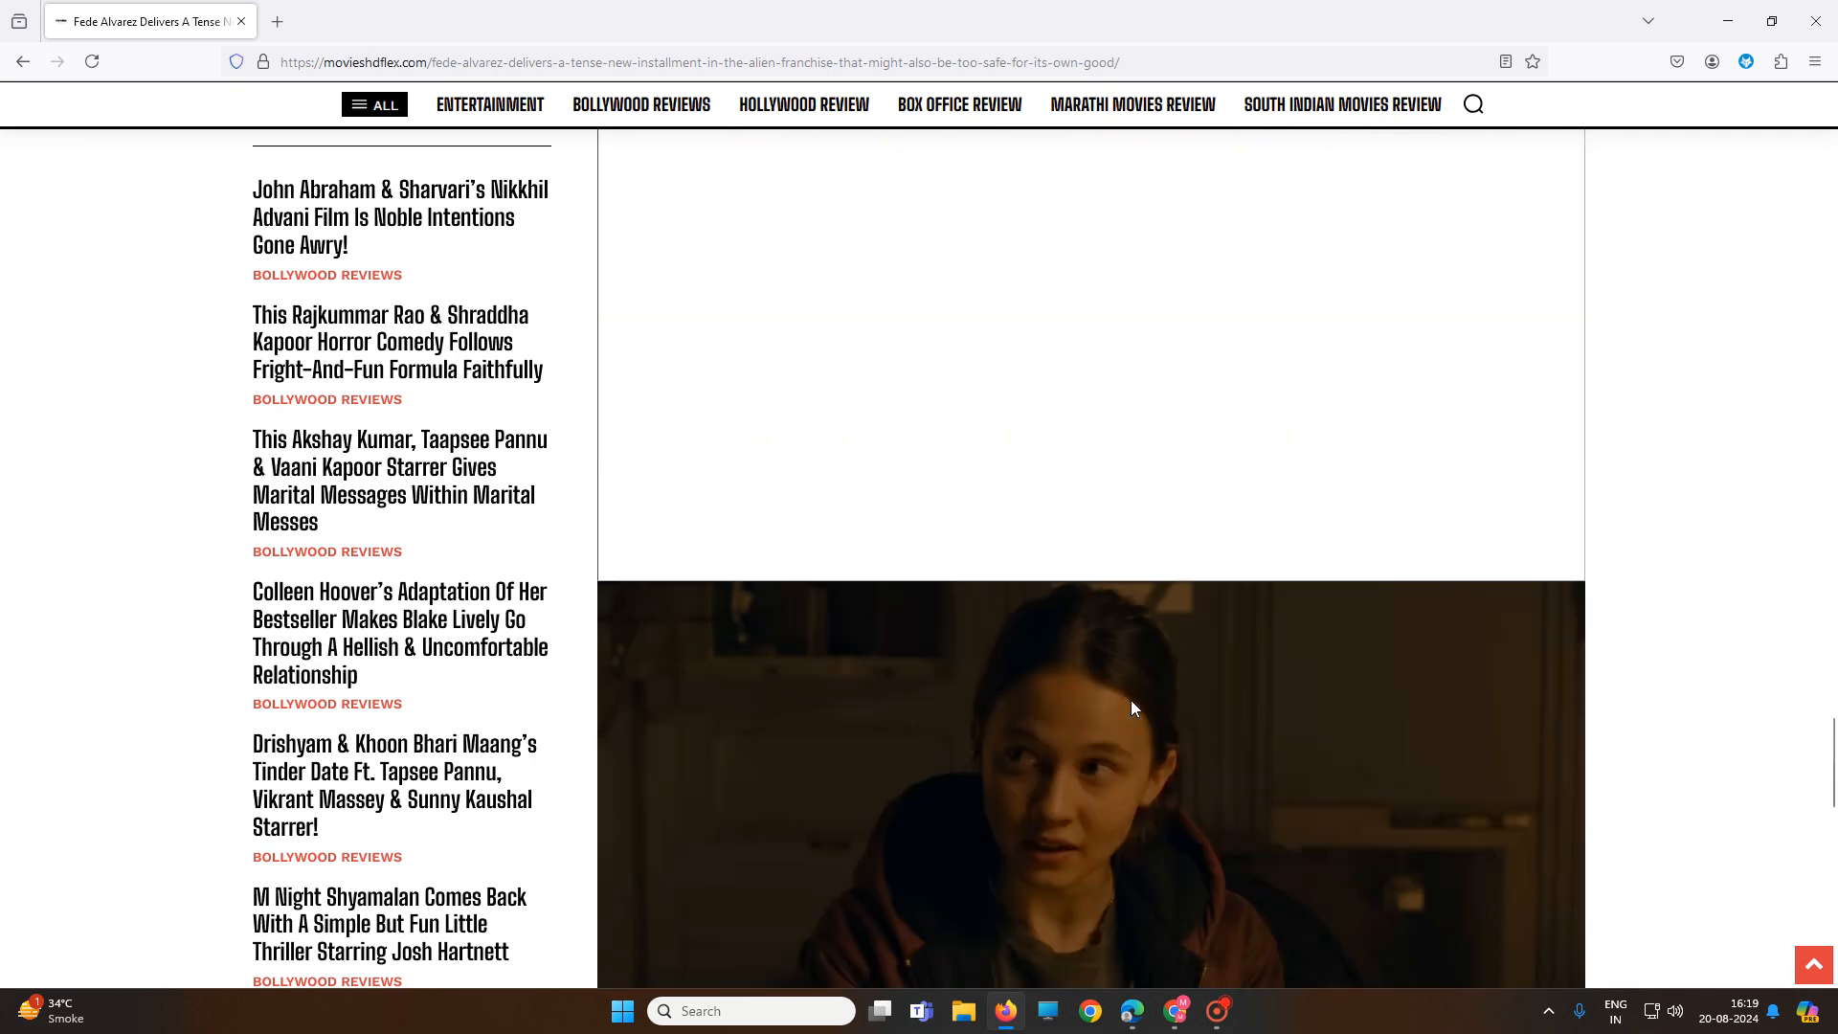
{"action": "scroll", "coordinate": [1132, 708], "scroll_direction": "down", "scroll_amount": 10}
{"action": "scroll", "coordinate": [1134, 708], "scroll_direction": "up", "scroll_amount": 15}
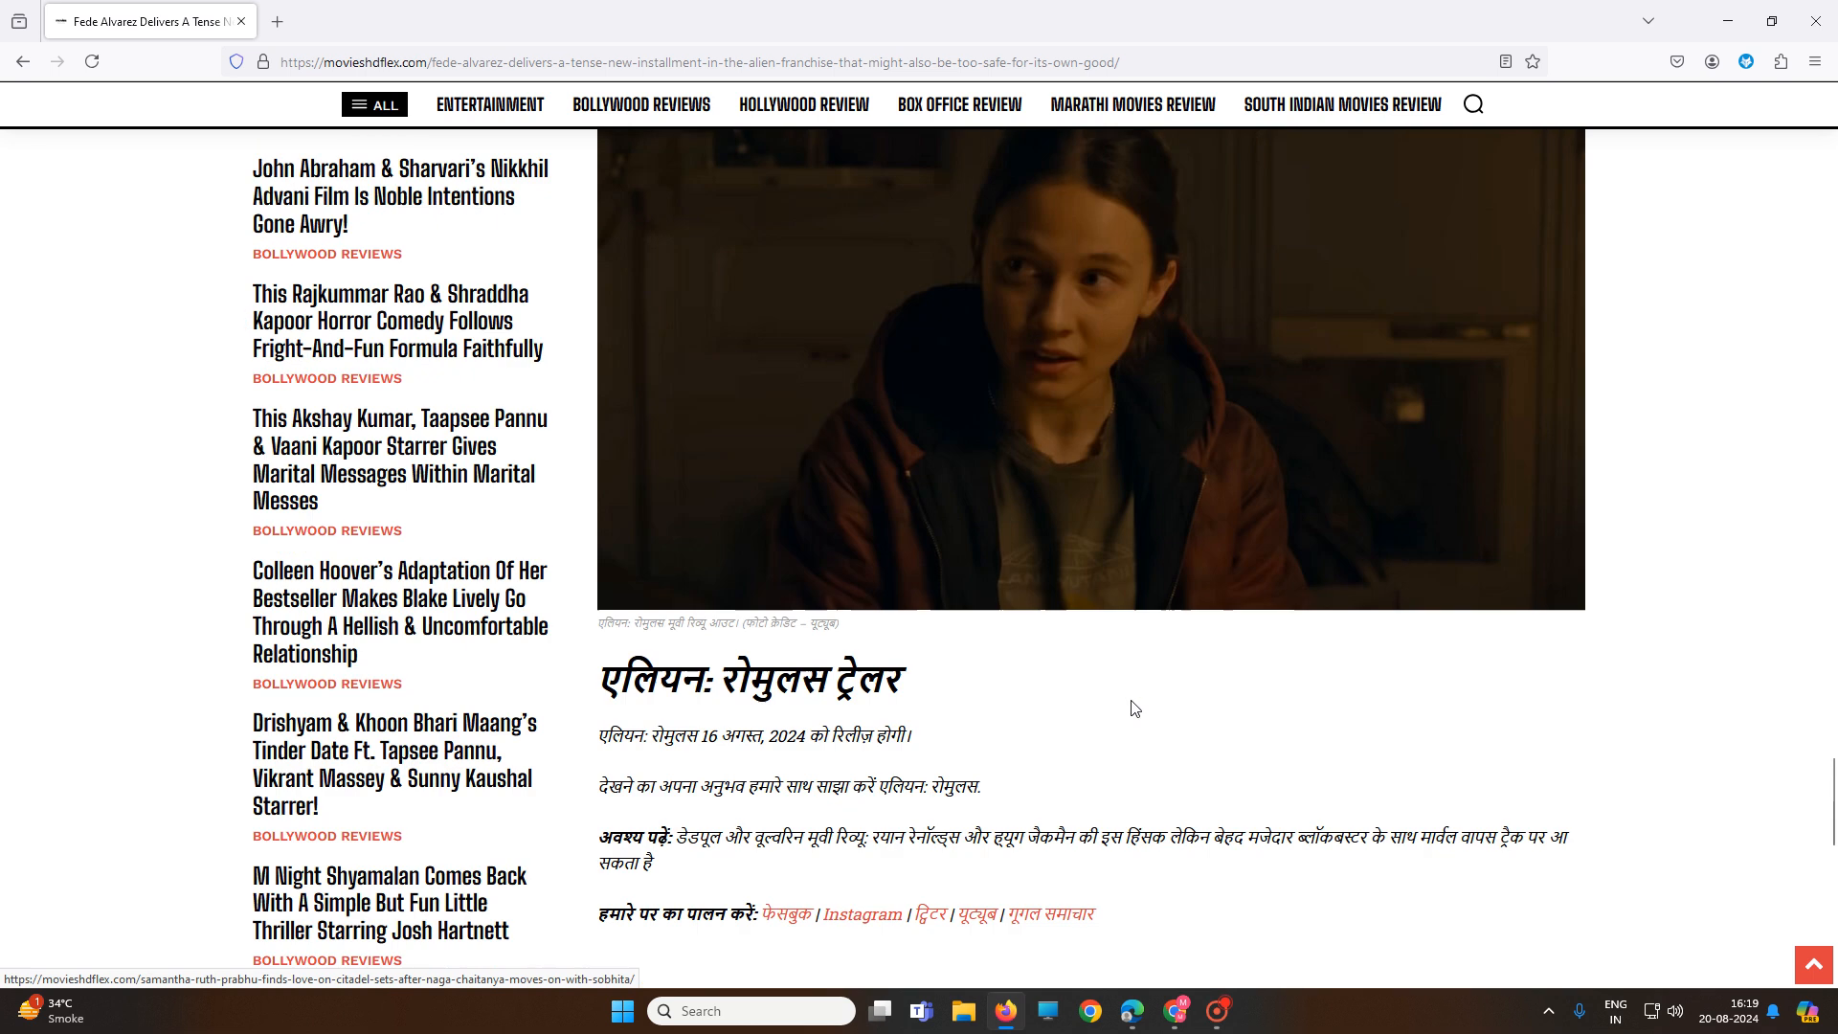
{"action": "scroll", "coordinate": [1132, 700], "scroll_direction": "up", "scroll_amount": 5}
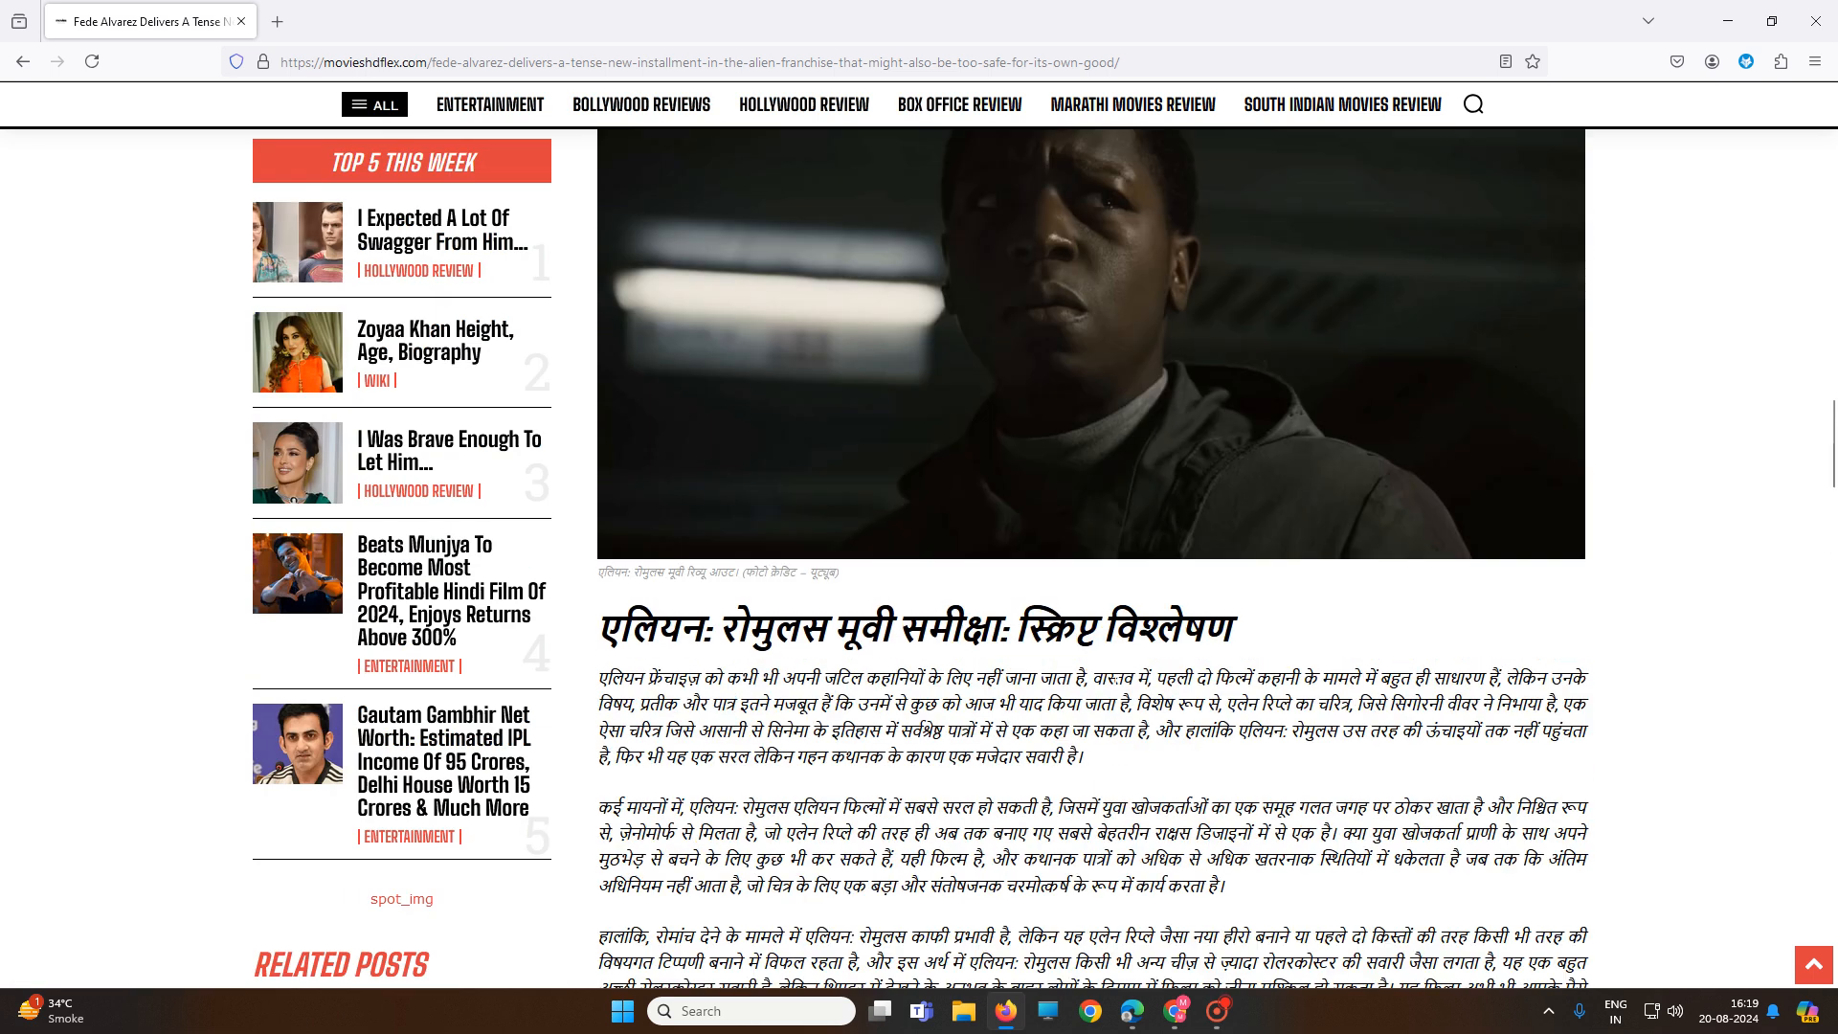
Switch back to the Chrome incognito window and show the LiteSpeed Cache Page Optimization settings for movieshdflex.com
{"action": "mouse_move", "coordinate": [1177, 1021]}
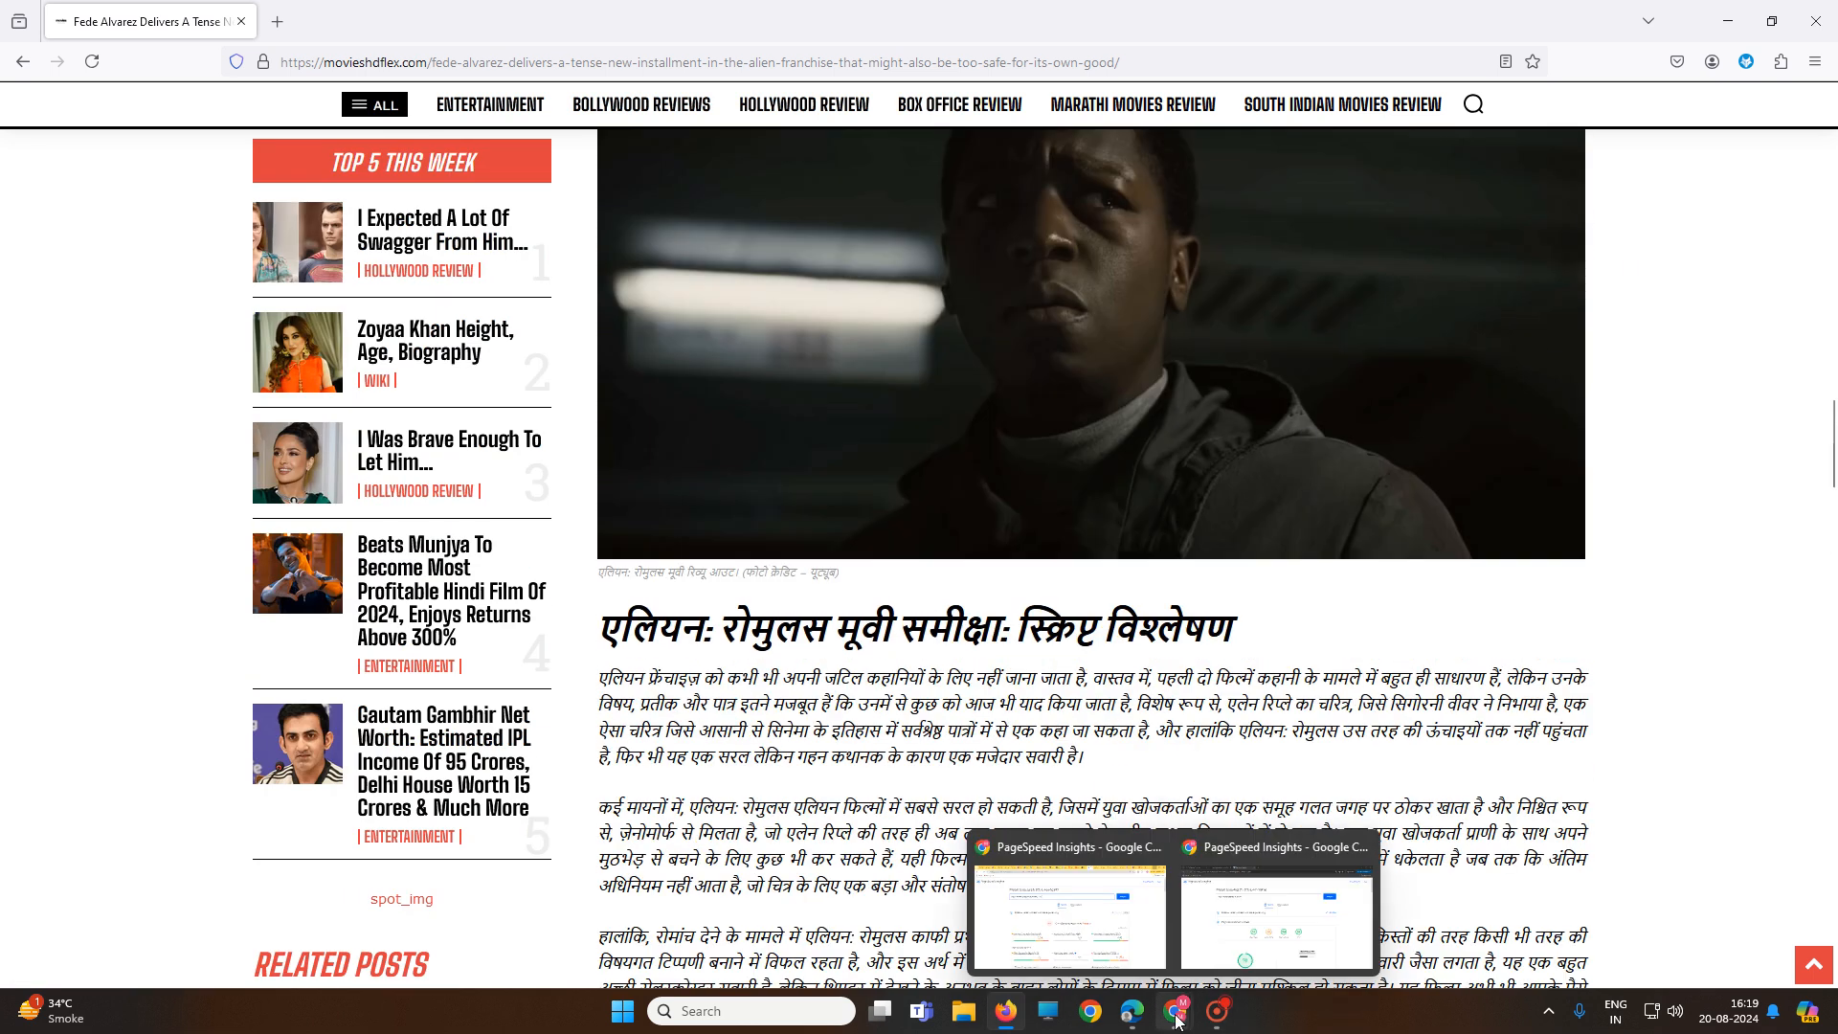
{"action": "left_click", "coordinate": [1257, 934]}
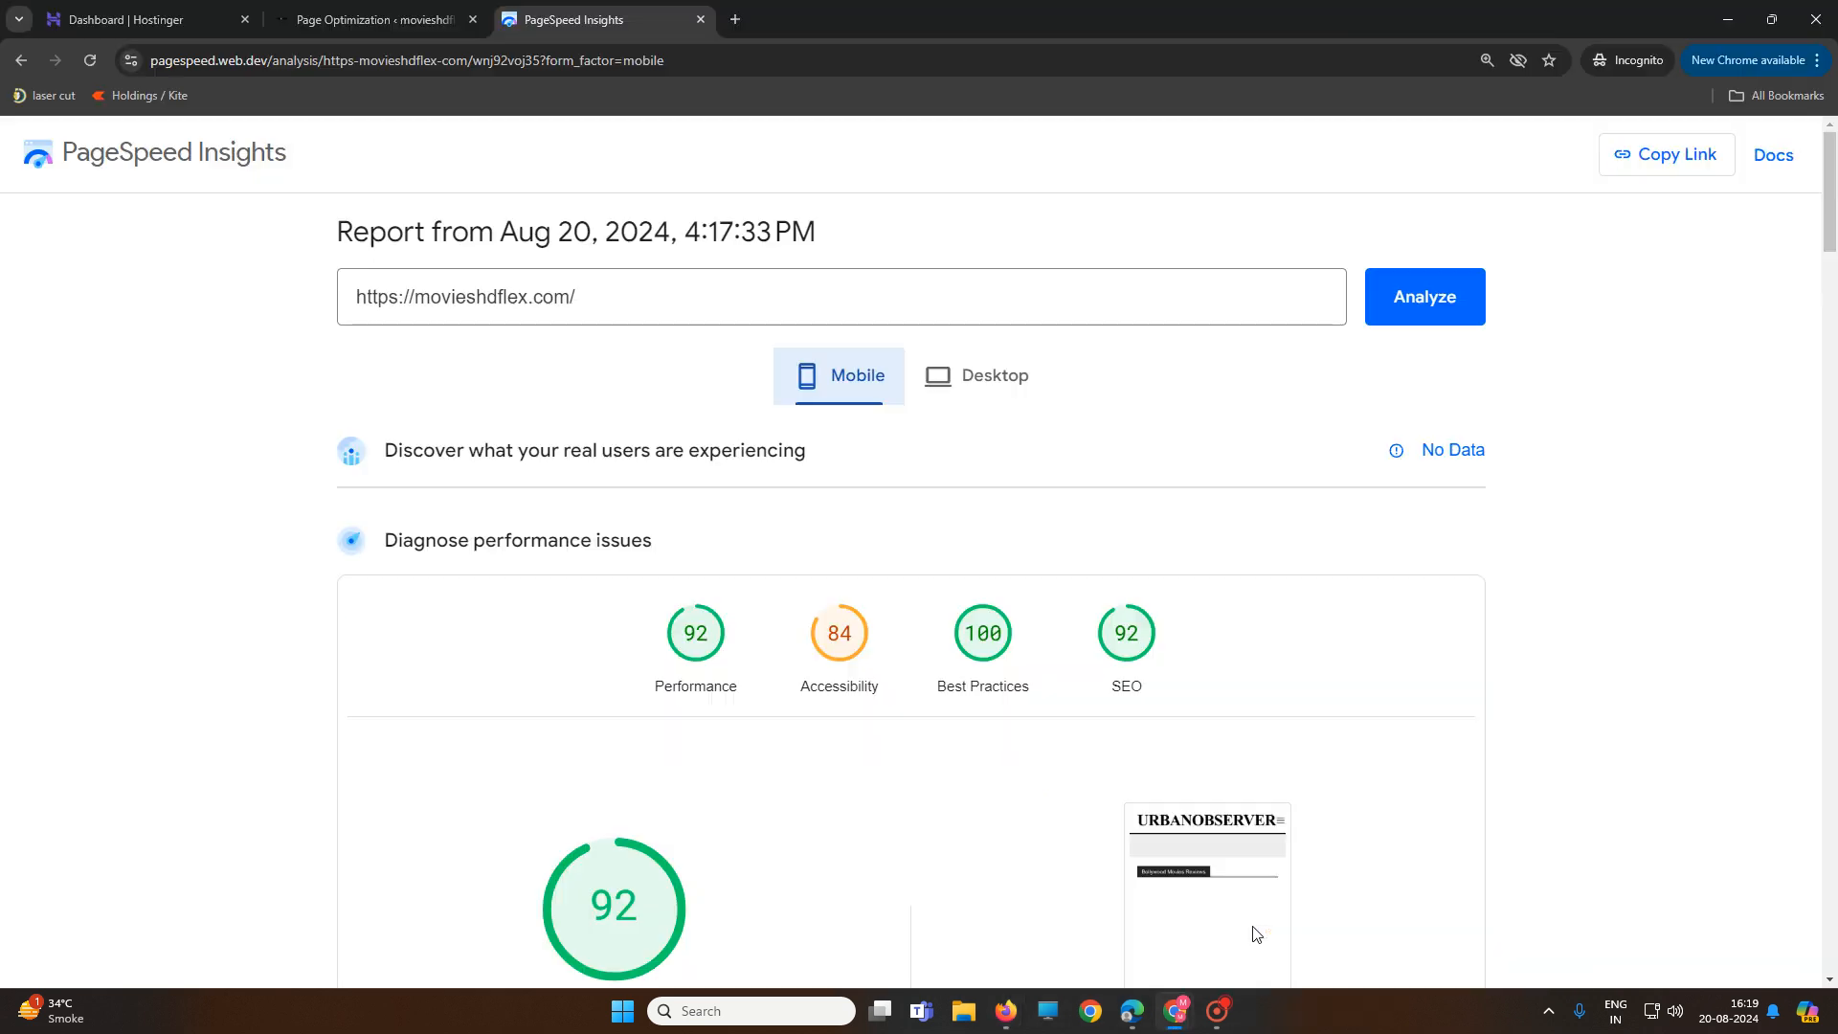
{"action": "left_click", "coordinate": [390, 3]}
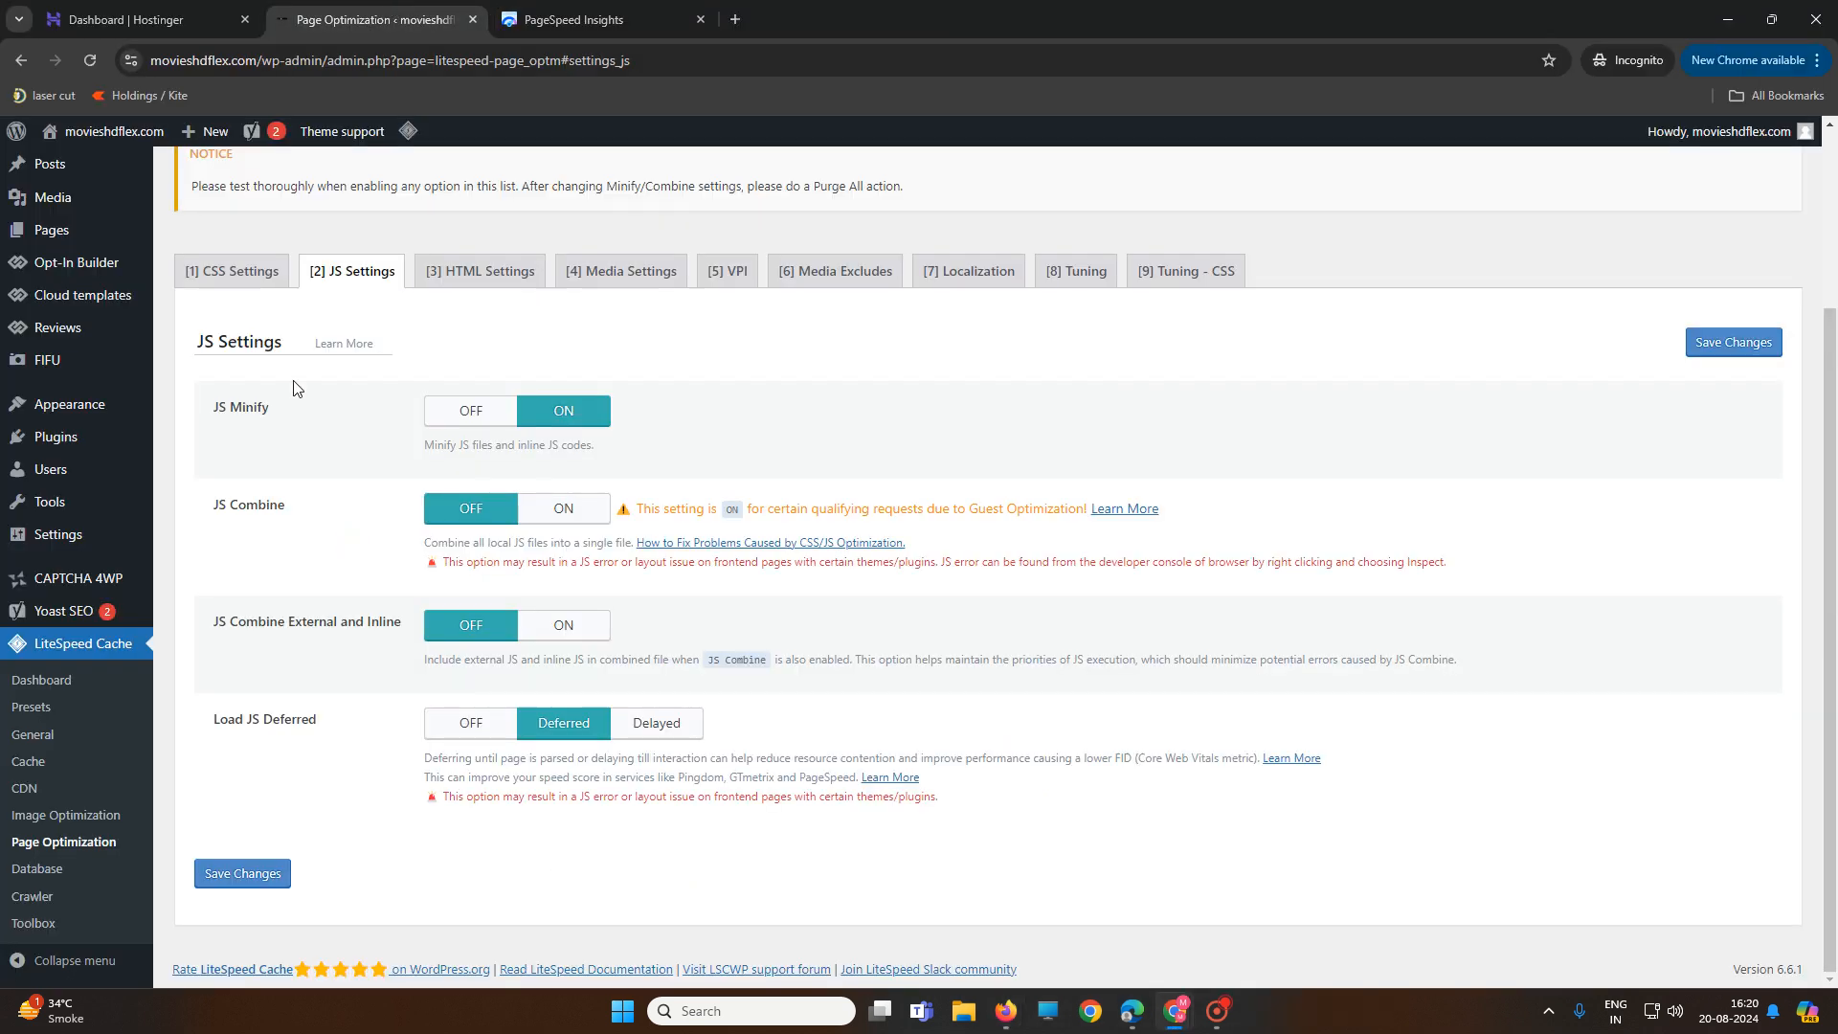
Show the installed WordPress themes, open the Newspaper theme's welcome page and highlight its activation text
{"action": "mouse_move", "coordinate": [69, 406]}
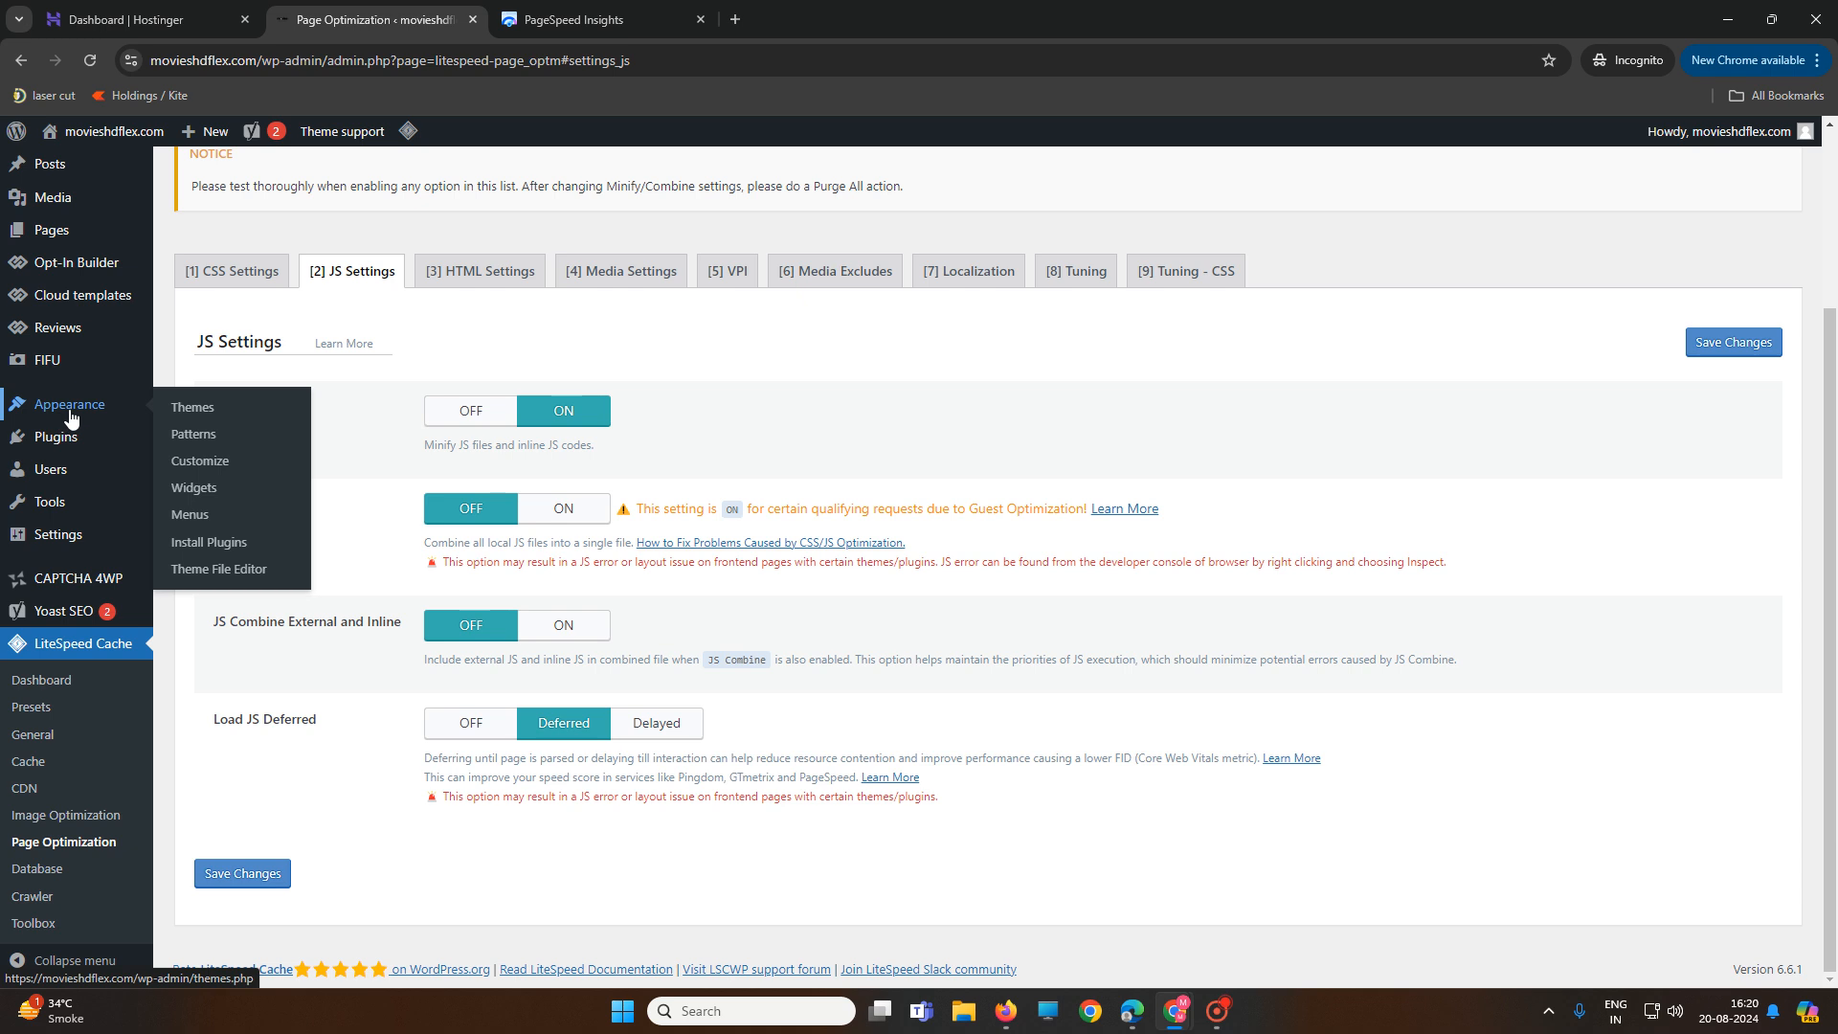
{"action": "left_click", "coordinate": [193, 408]}
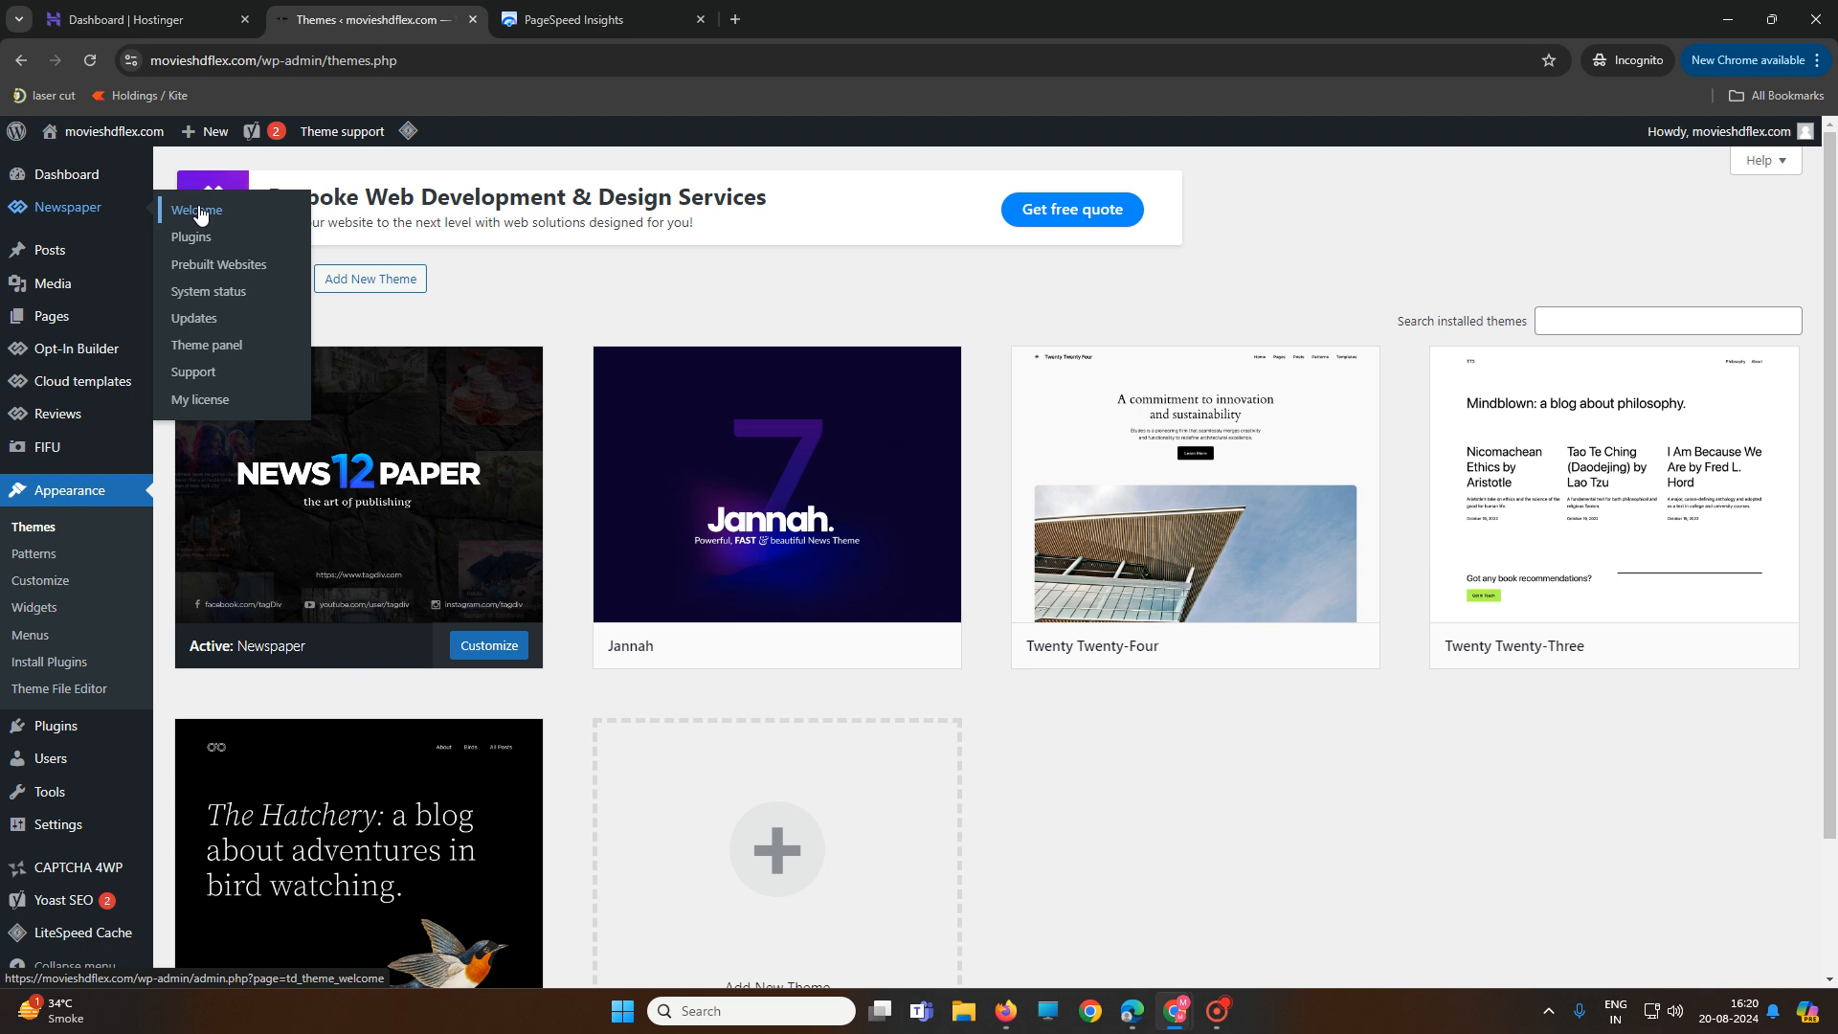
{"action": "left_click", "coordinate": [199, 212]}
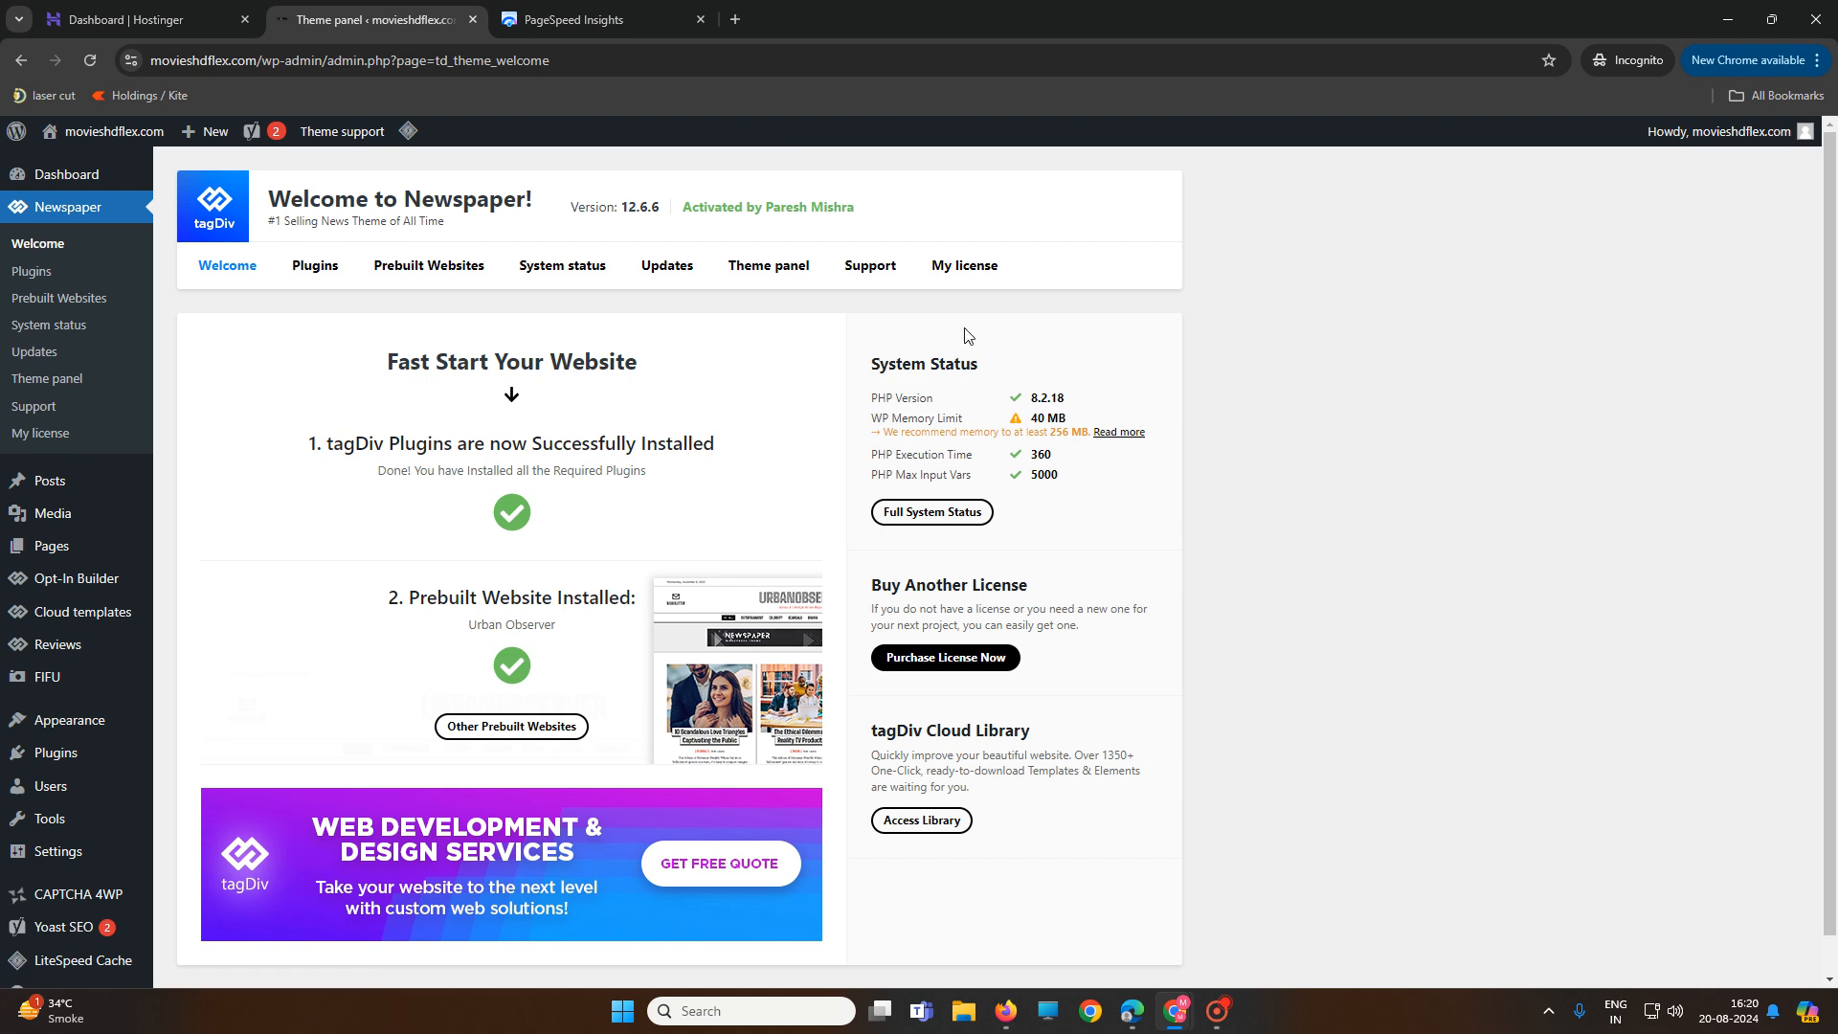
{"action": "left_click_drag", "start_coordinate": [865, 218], "coordinate": [684, 221]}
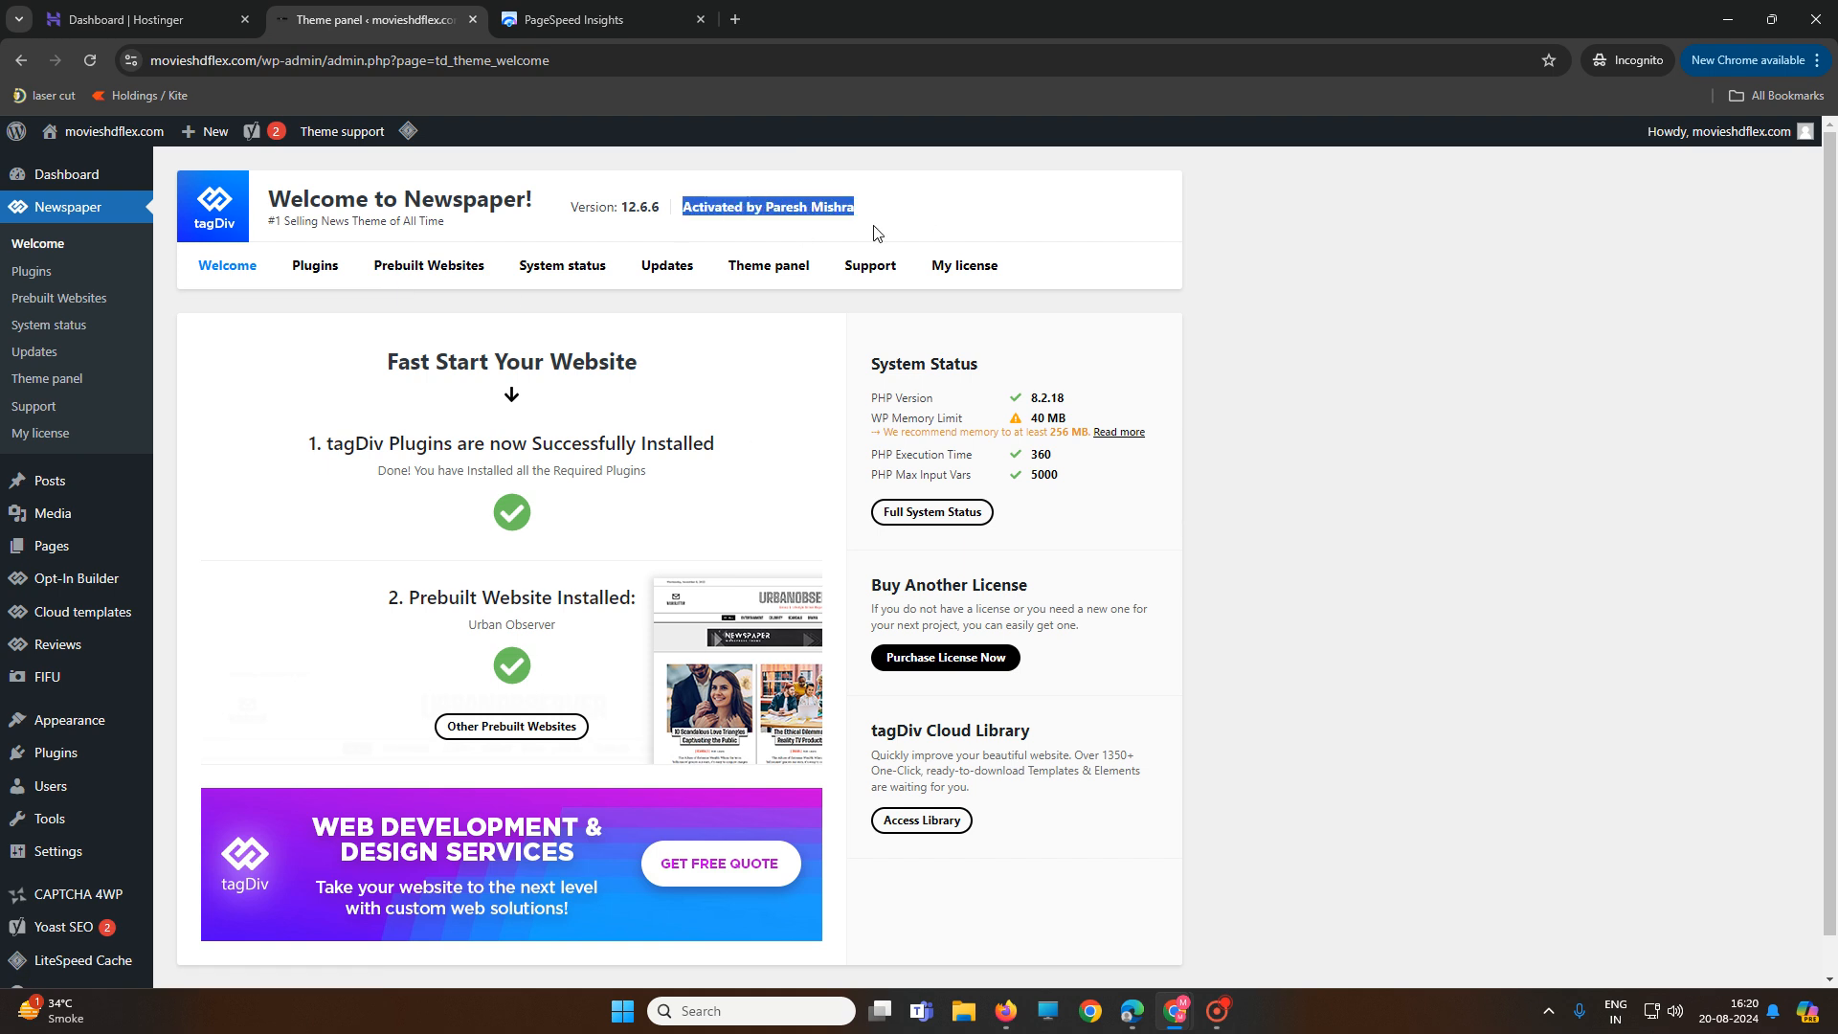
Open the technicalgyan.myinstamojo.com store in a separate browser tab
{"action": "left_click", "coordinate": [736, 20]}
{"action": "type", "text": "te"}
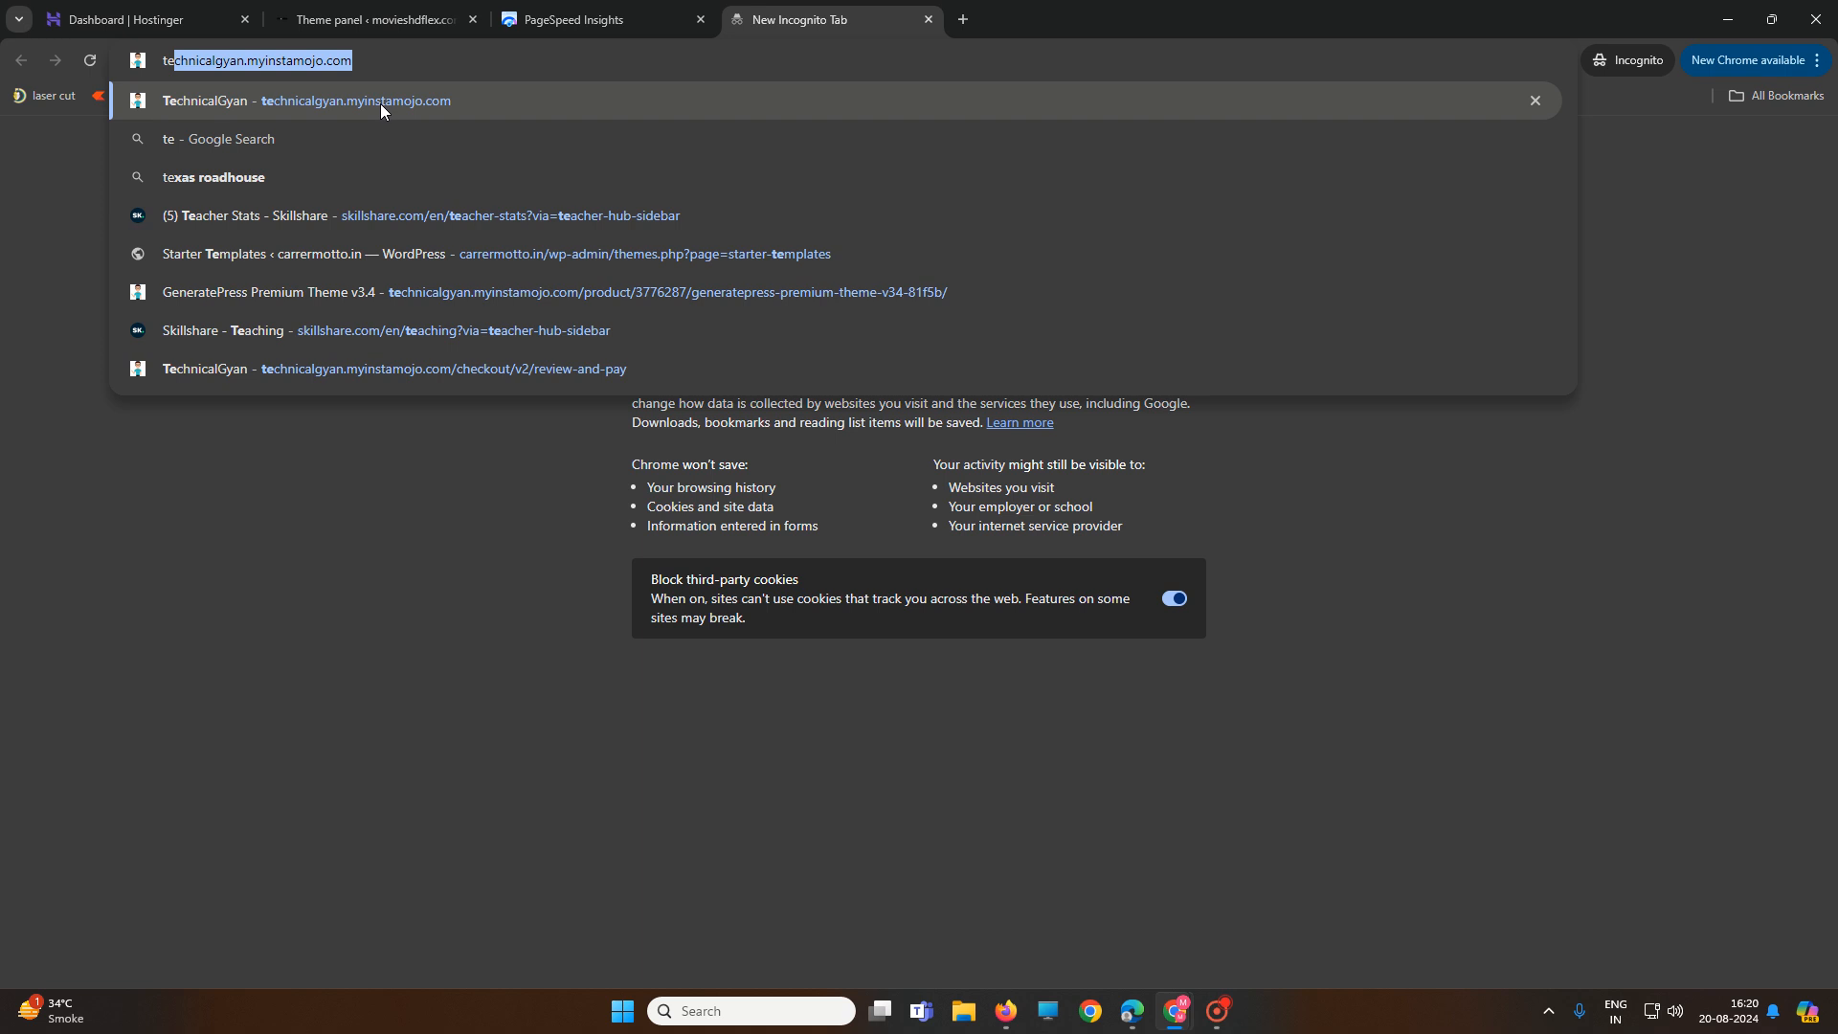
{"action": "left_click", "coordinate": [381, 103]}
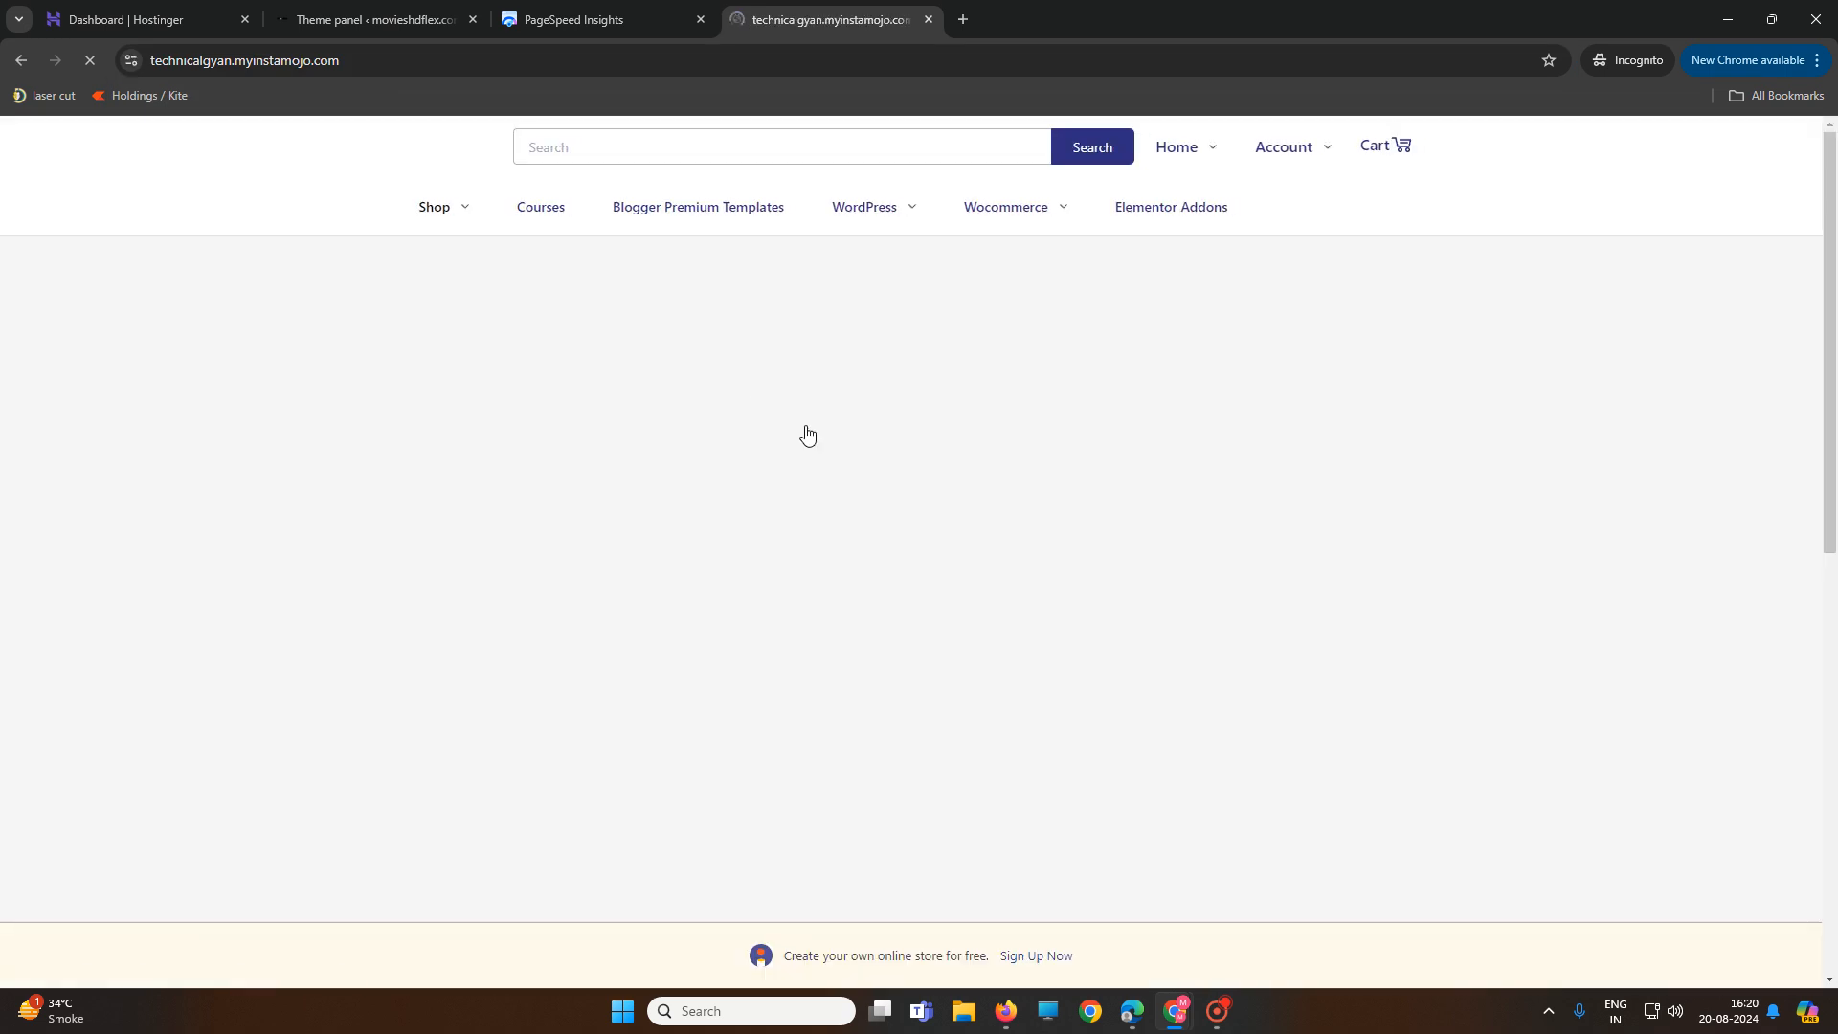
Search the store for "newspa", open the Newspaper 12 - News & WooCommerce WordPress Theme product and highlight its discounted price
{"action": "left_click", "coordinate": [576, 151]}
{"action": "type", "text": "news"}
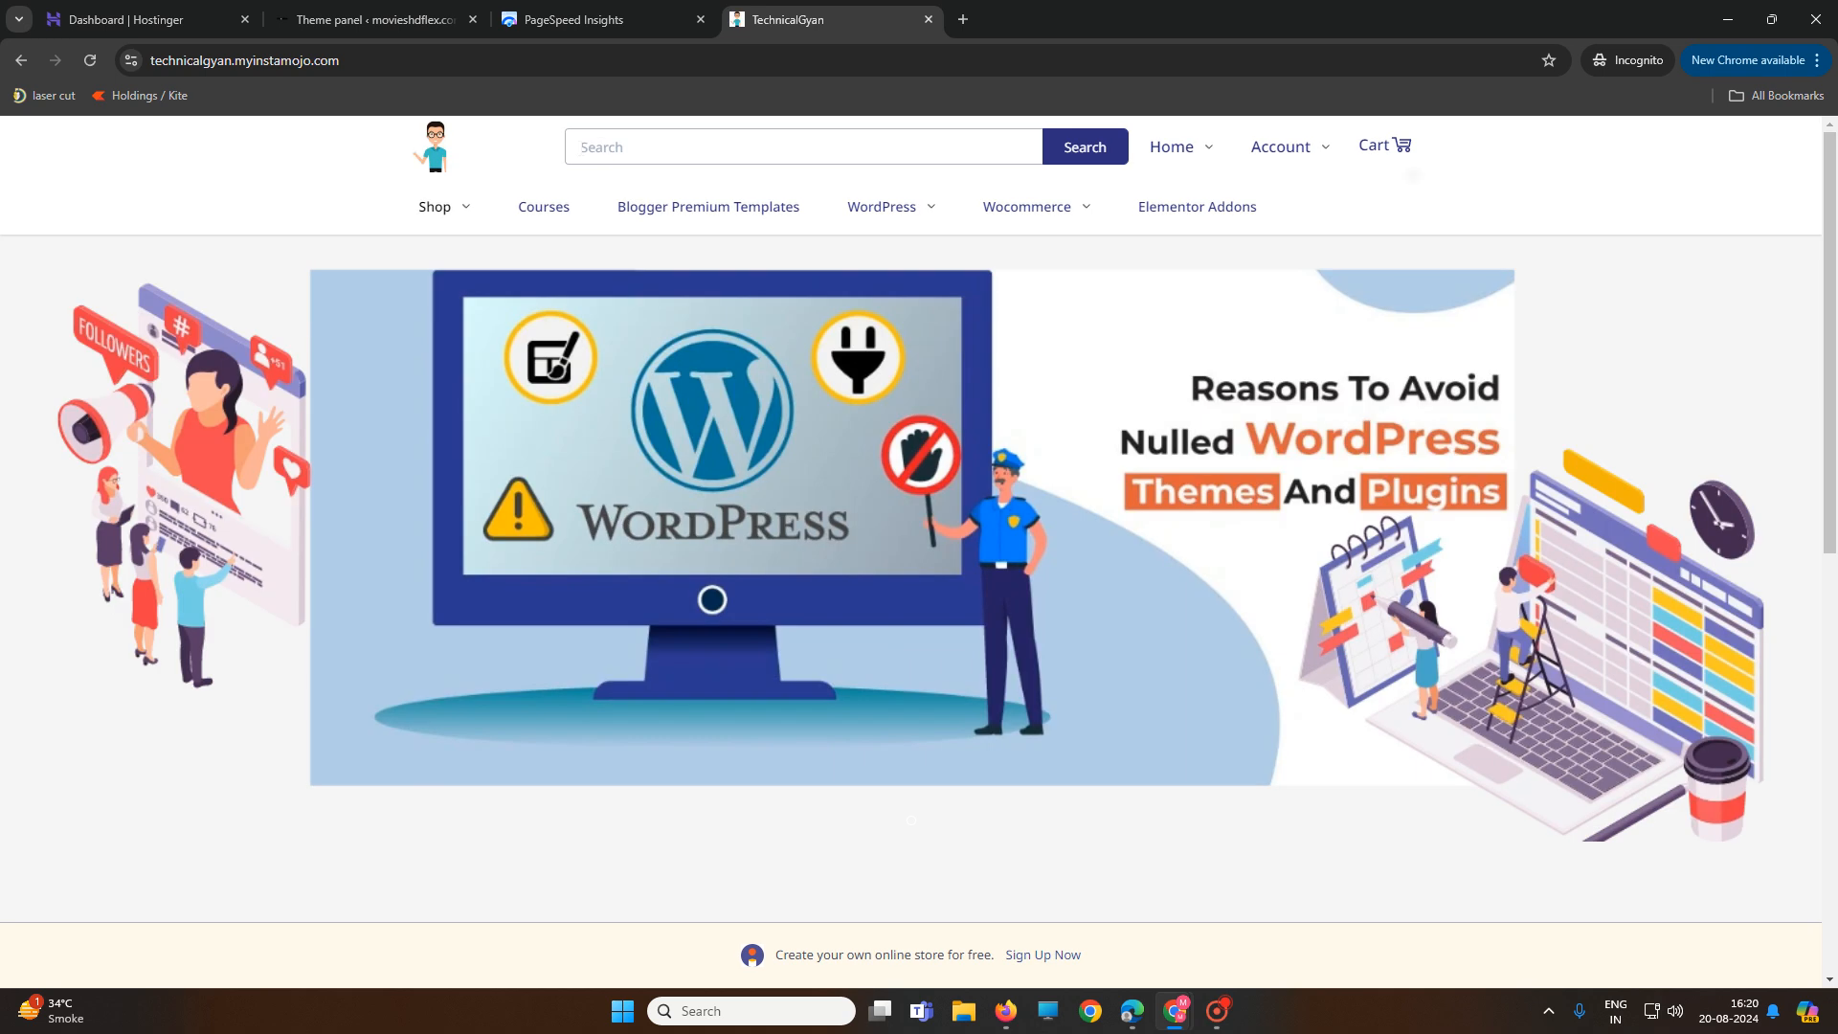
{"action": "type", "text": "new"}
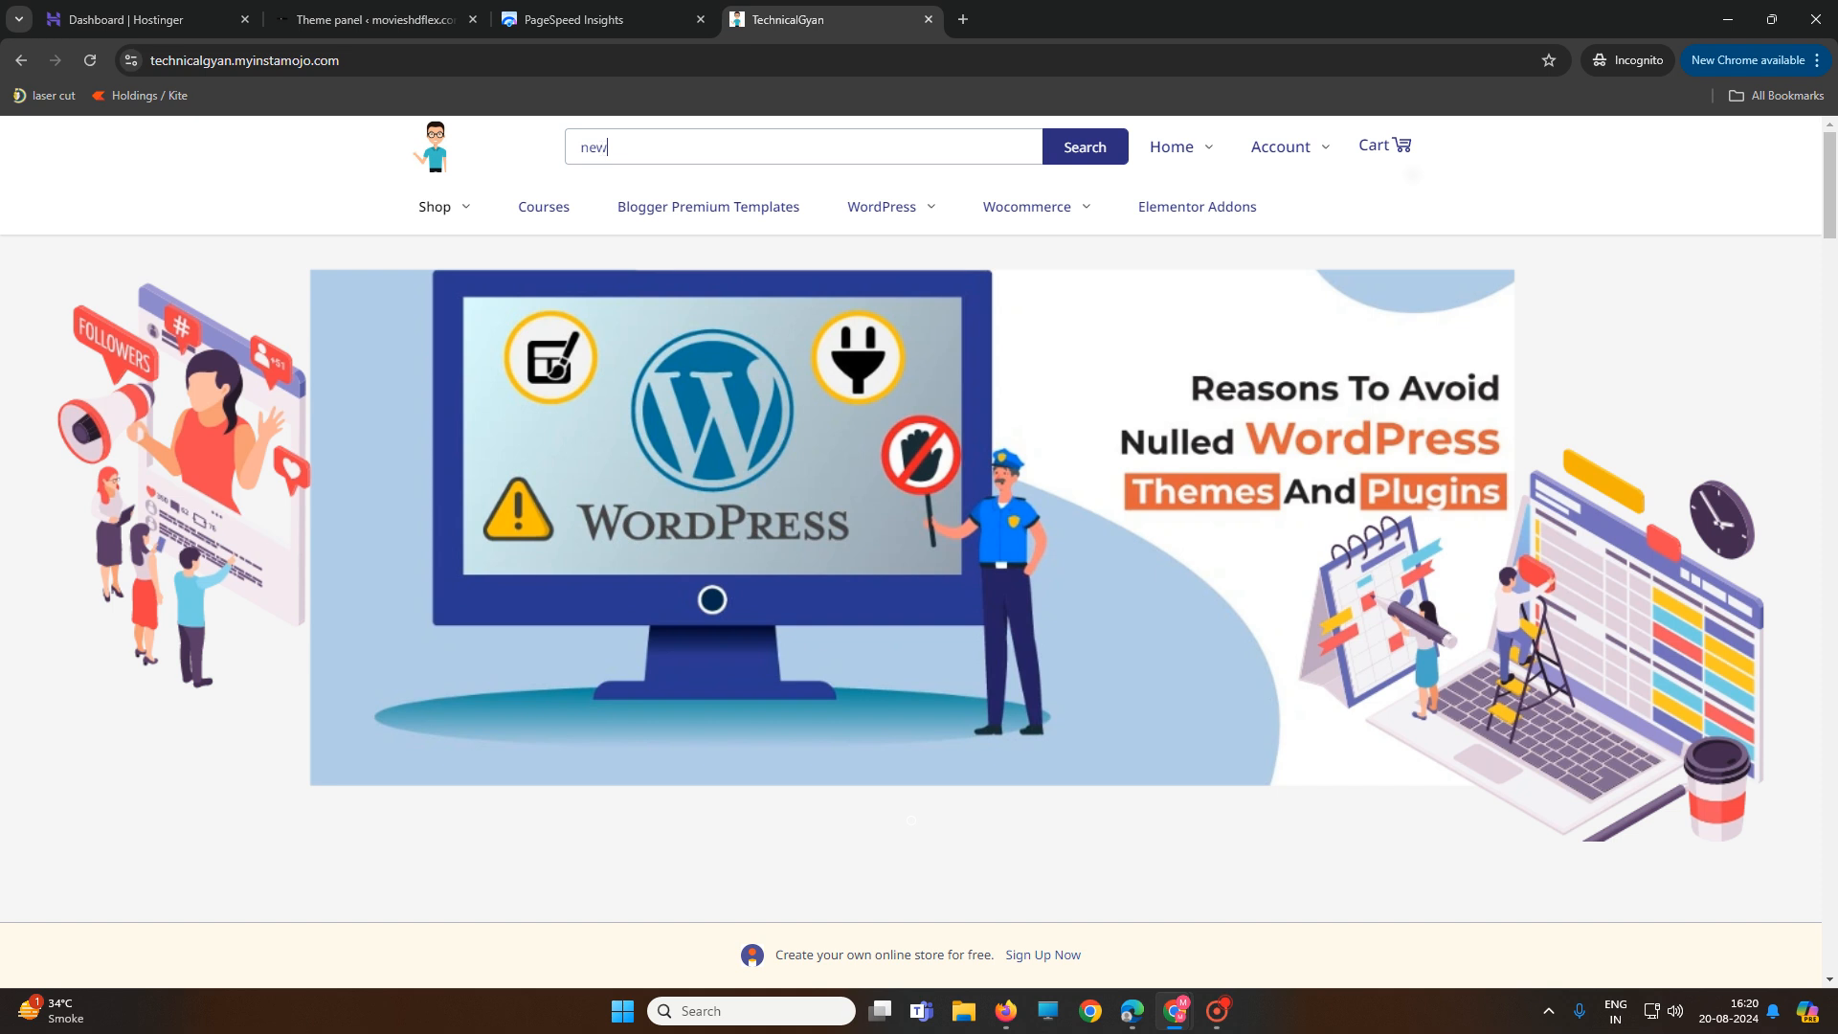
{"action": "type", "text": "spa"}
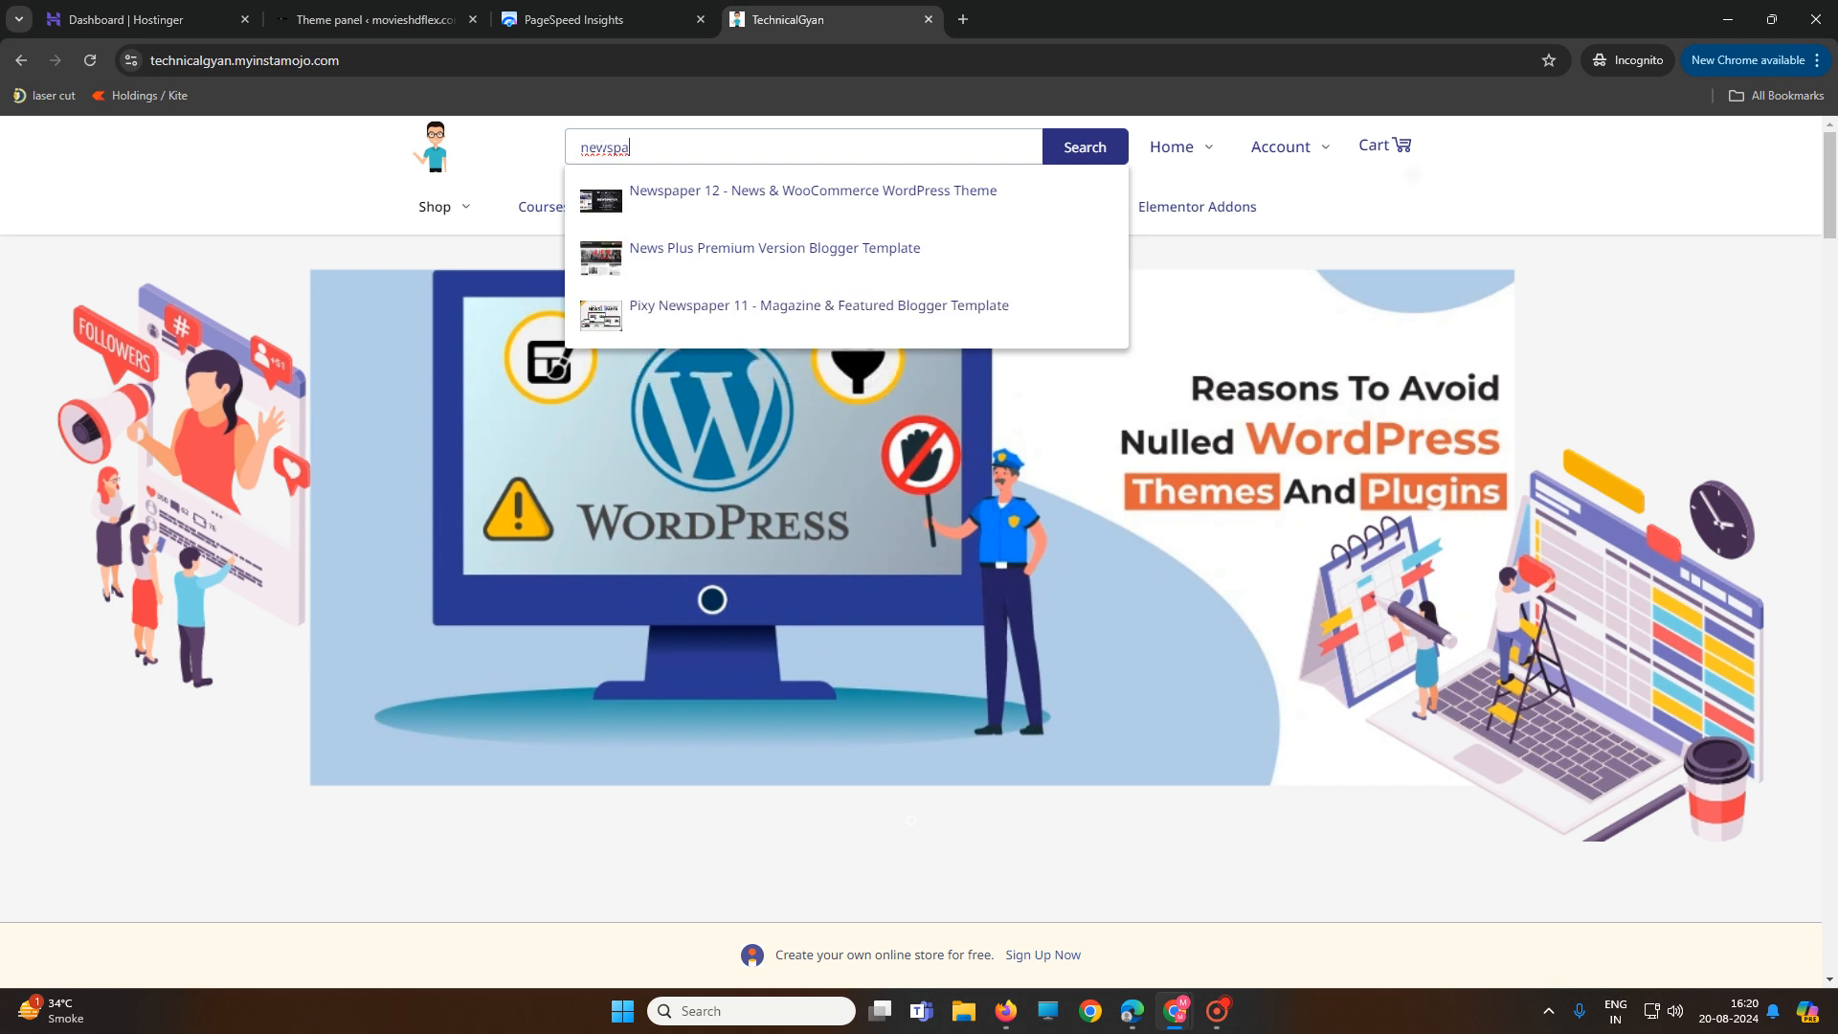
{"action": "left_click", "coordinate": [633, 196]}
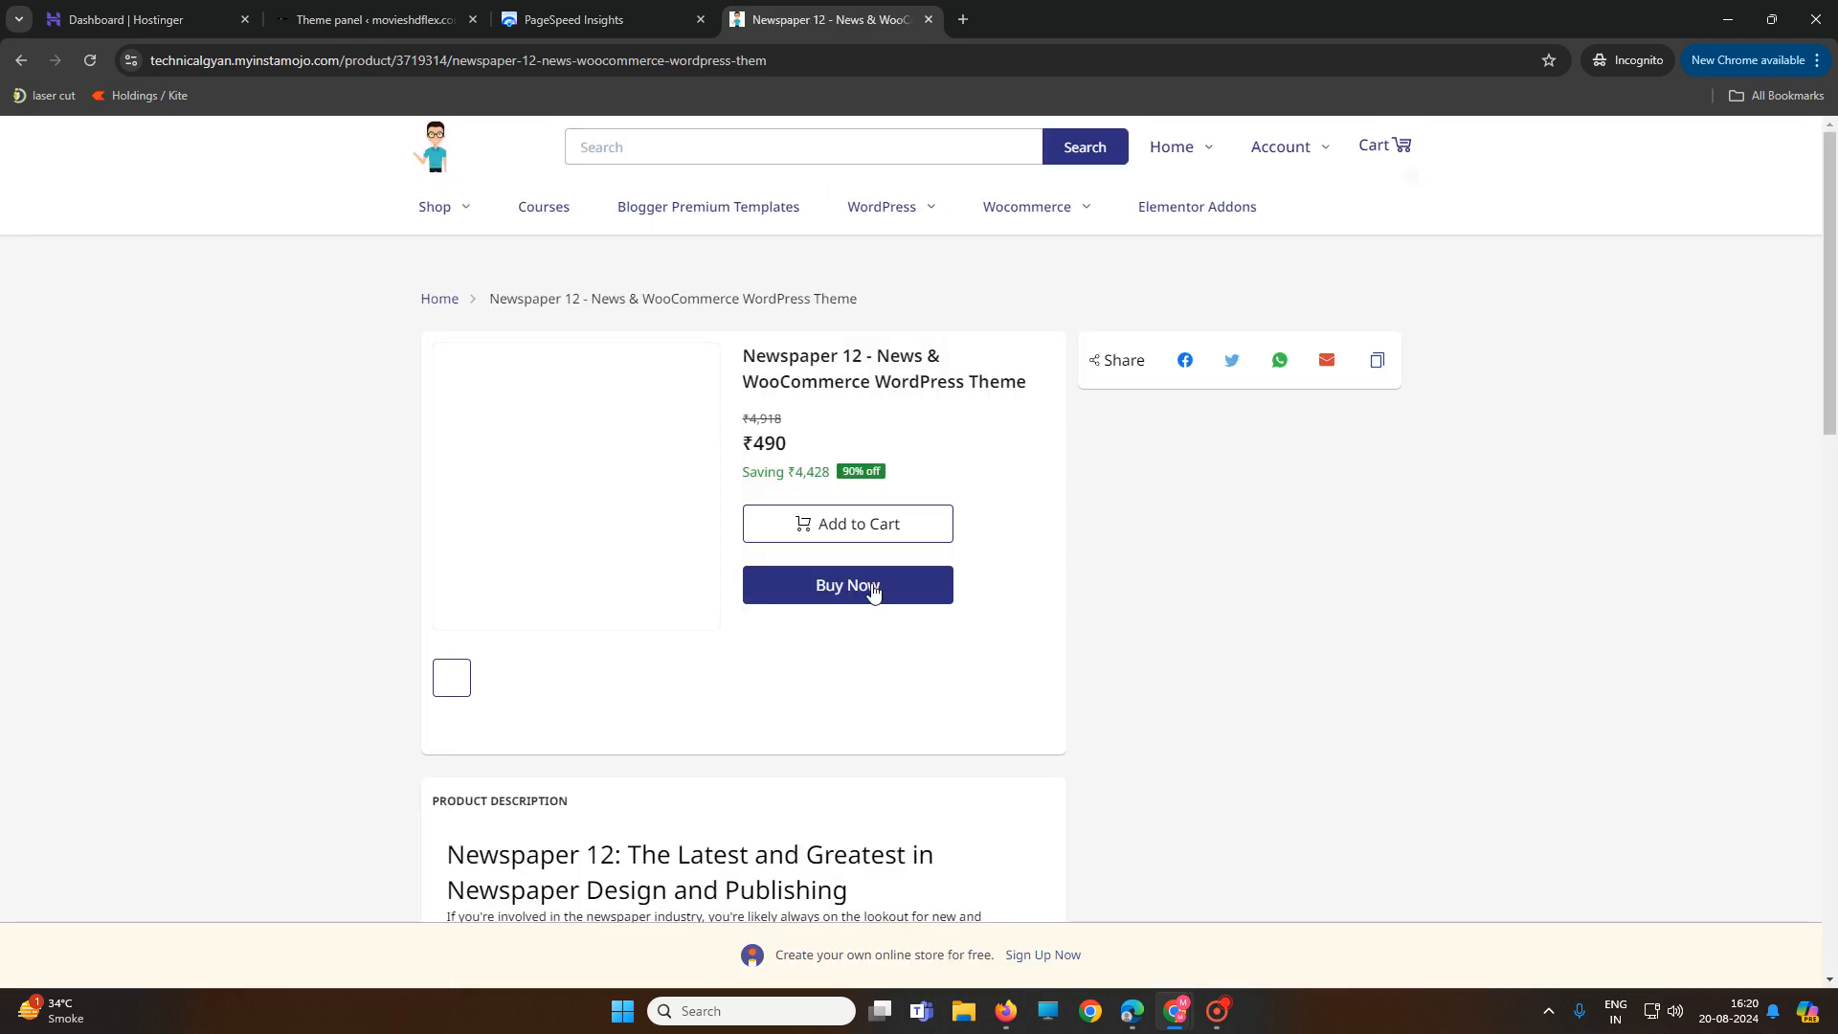
{"action": "double_click", "coordinate": [768, 444]}
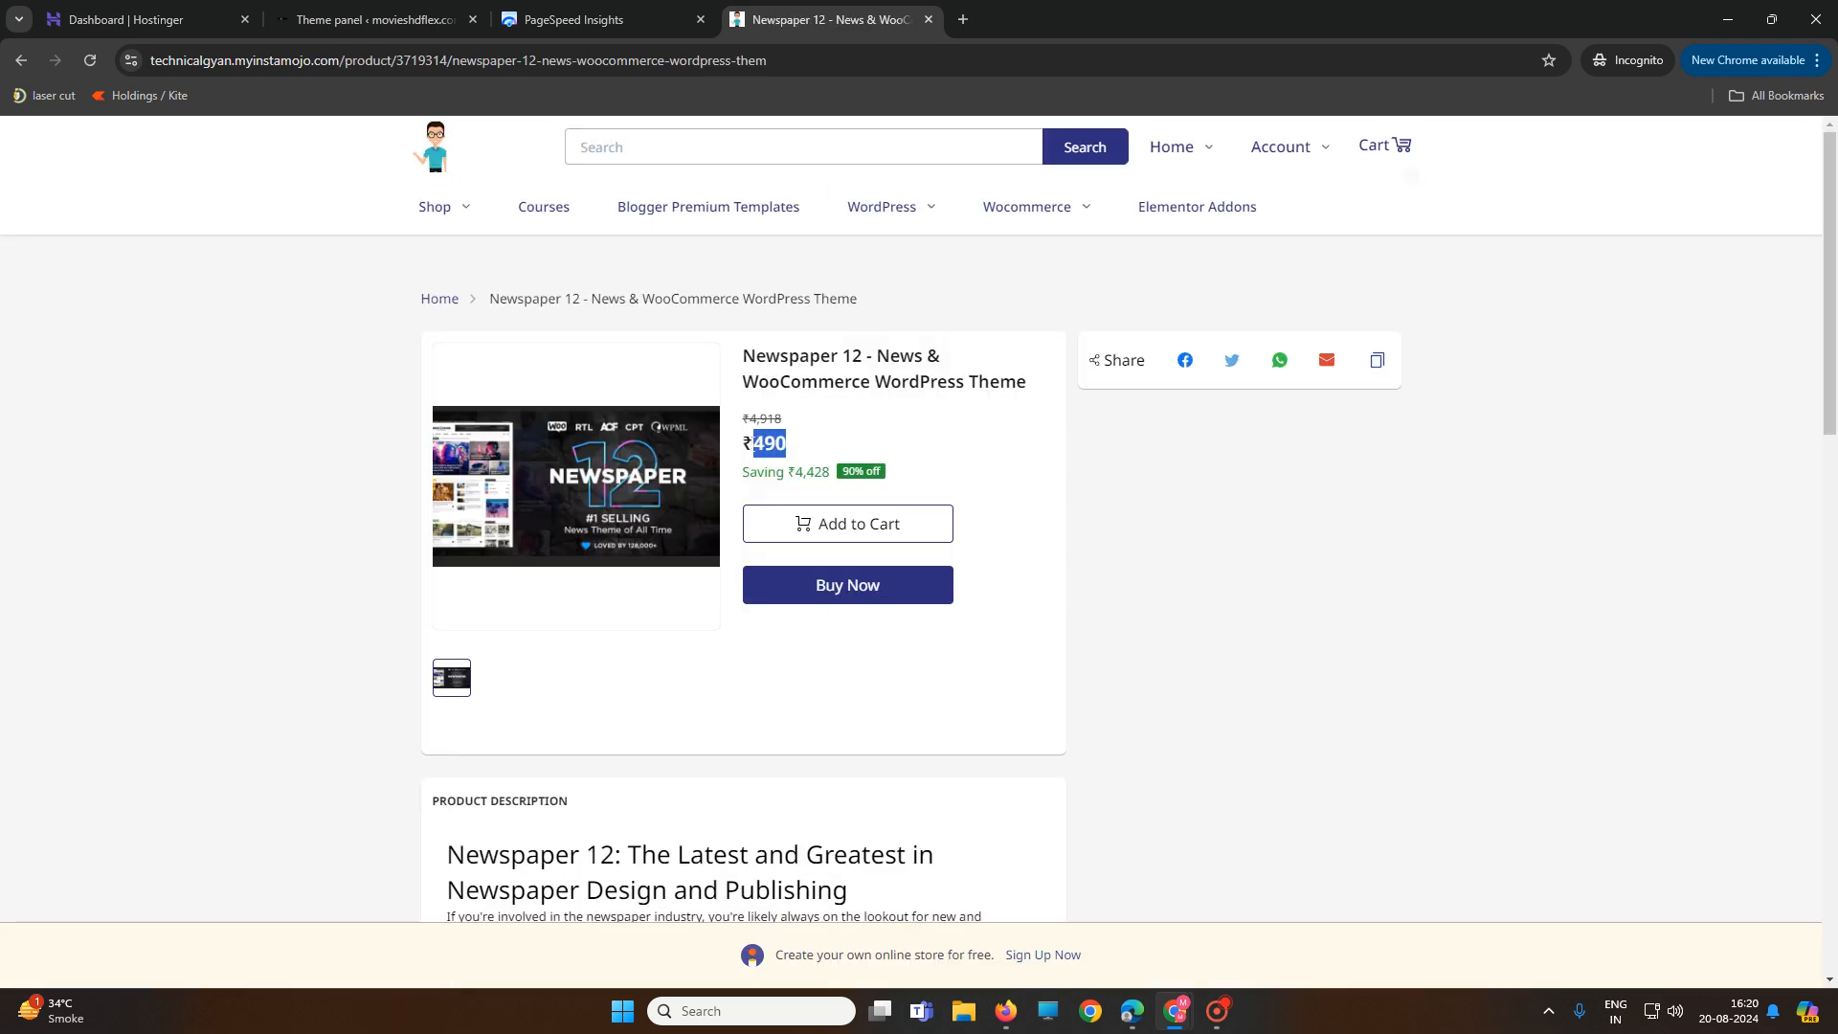
{"action": "left_click", "coordinate": [963, 19]}
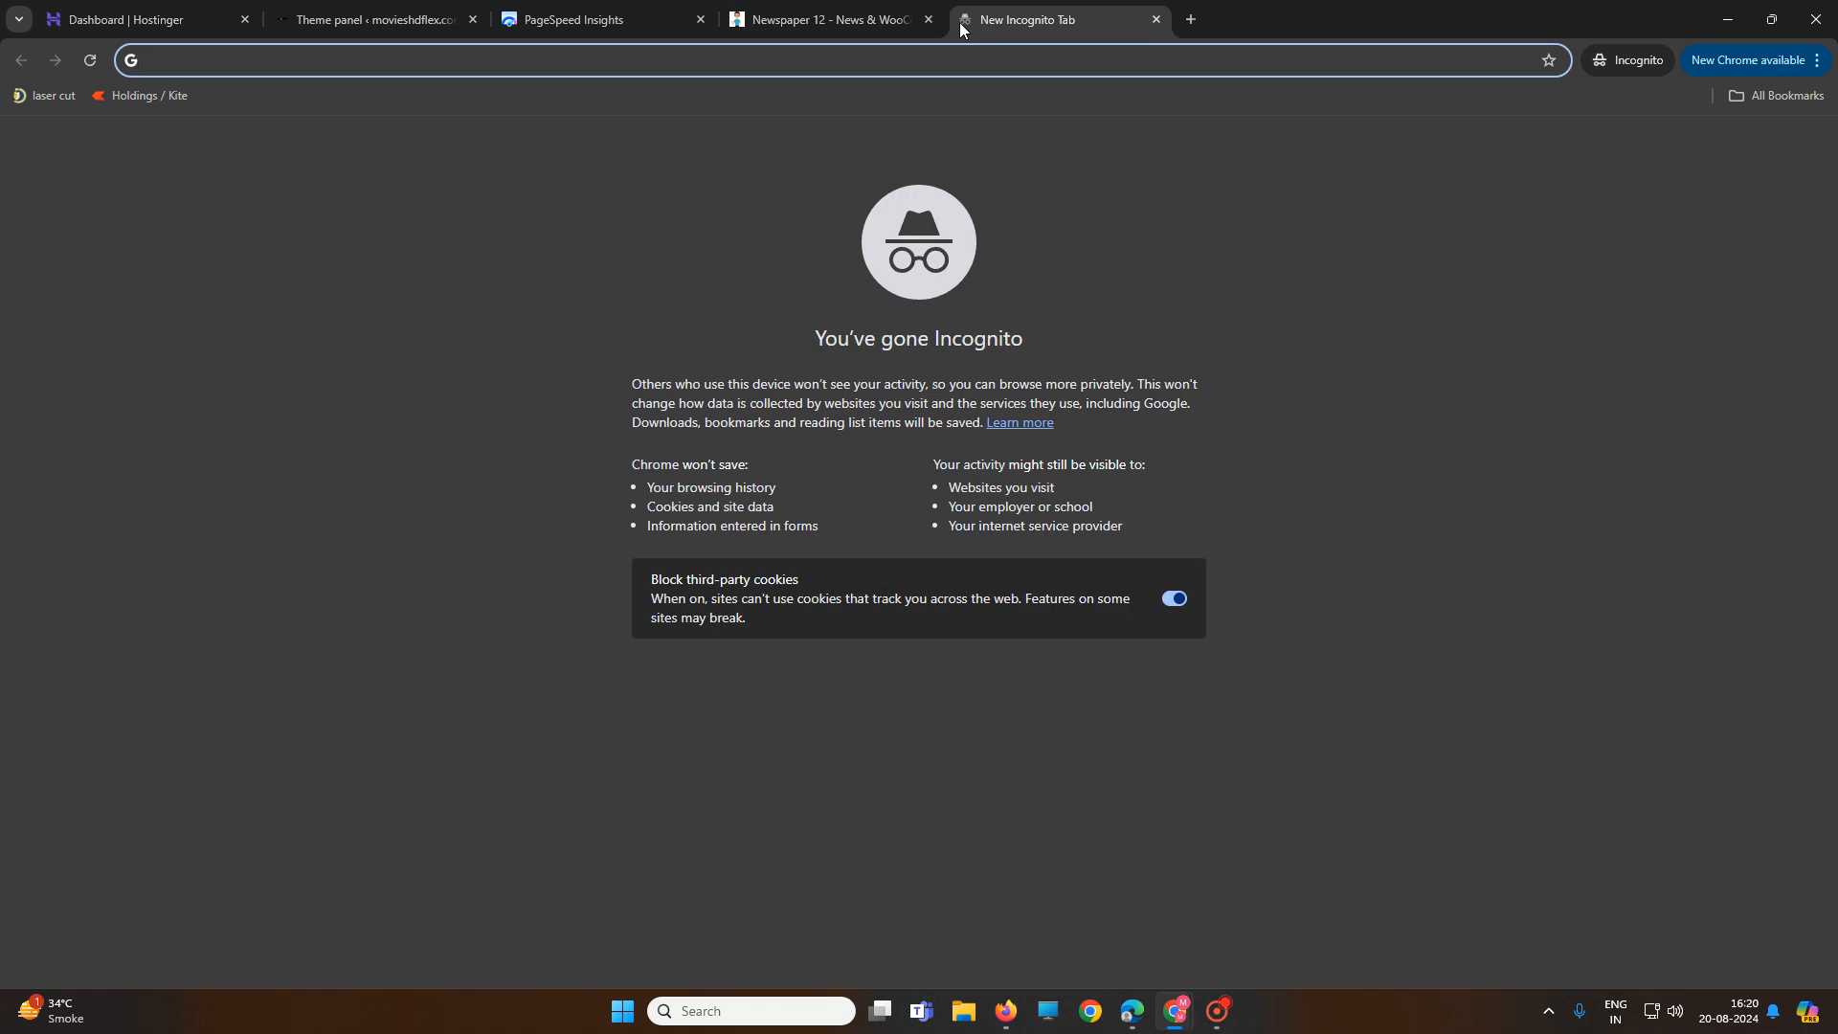
{"action": "left_click", "coordinate": [1157, 26]}
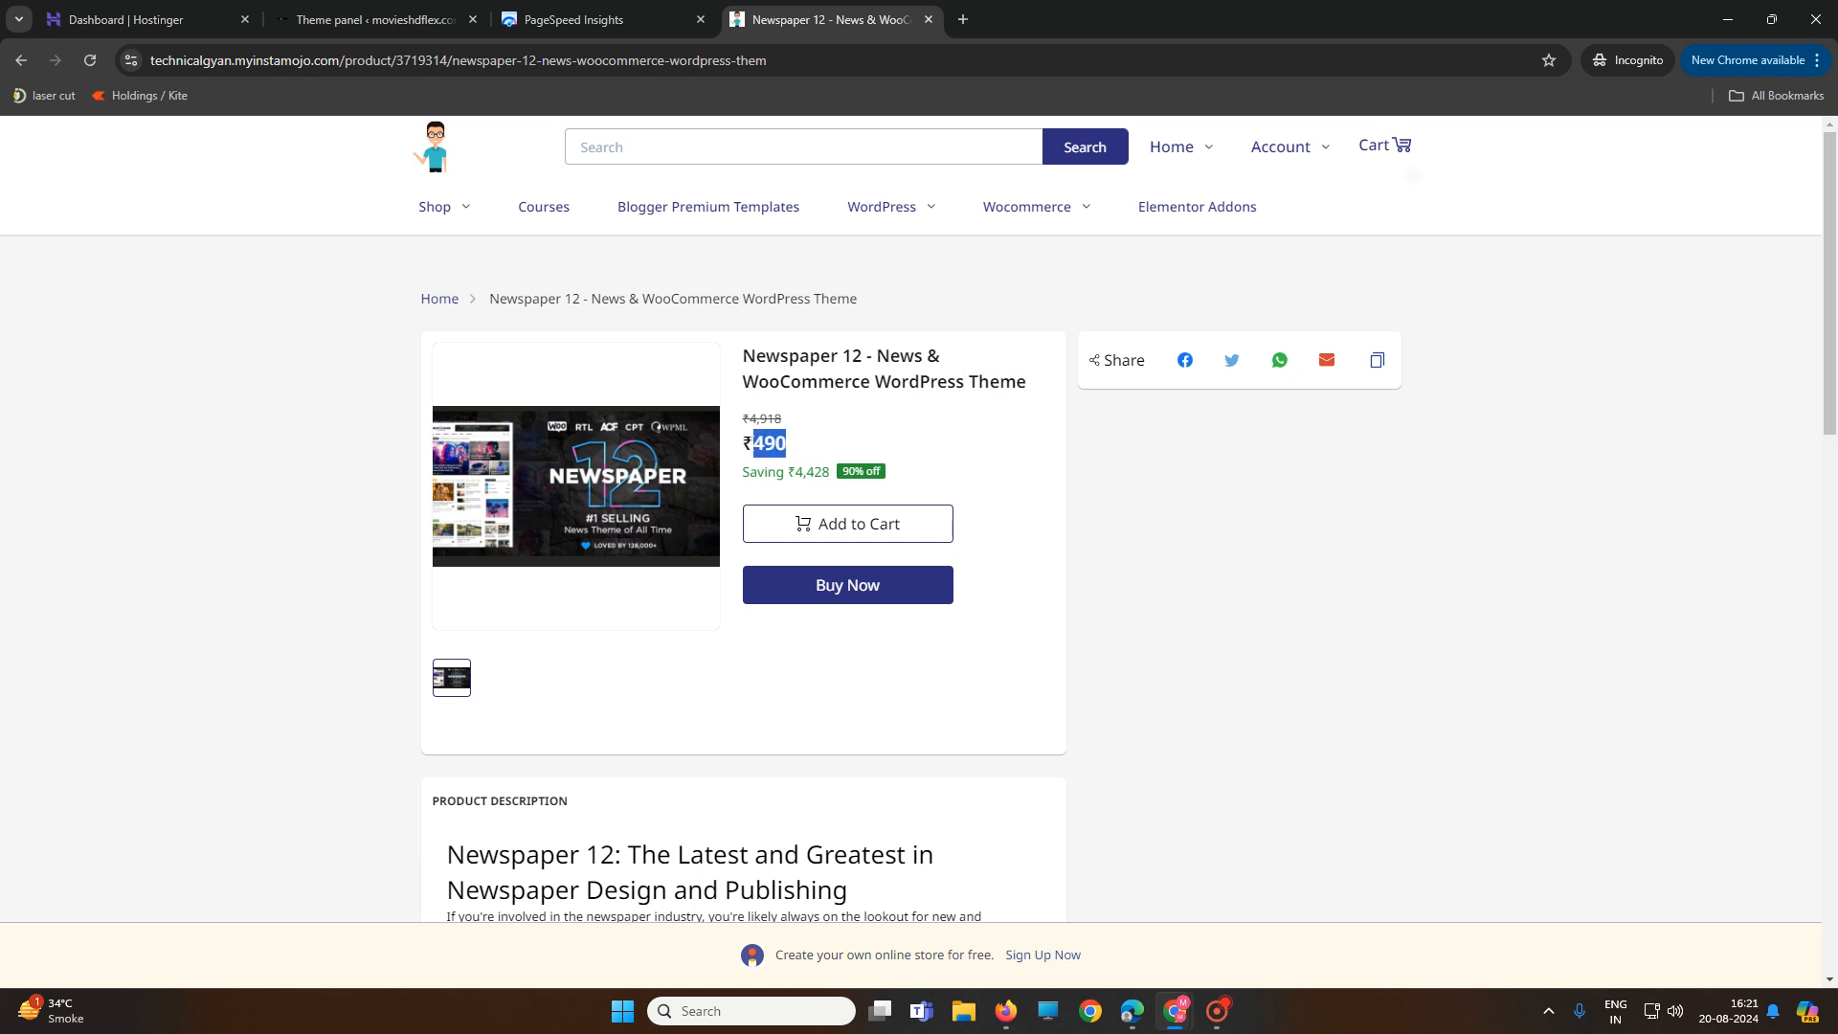
{"action": "left_click", "coordinate": [1233, 564]}
Return to the Newspaper theme's welcome page and highlight its activation text again
{"action": "left_click", "coordinate": [378, 20]}
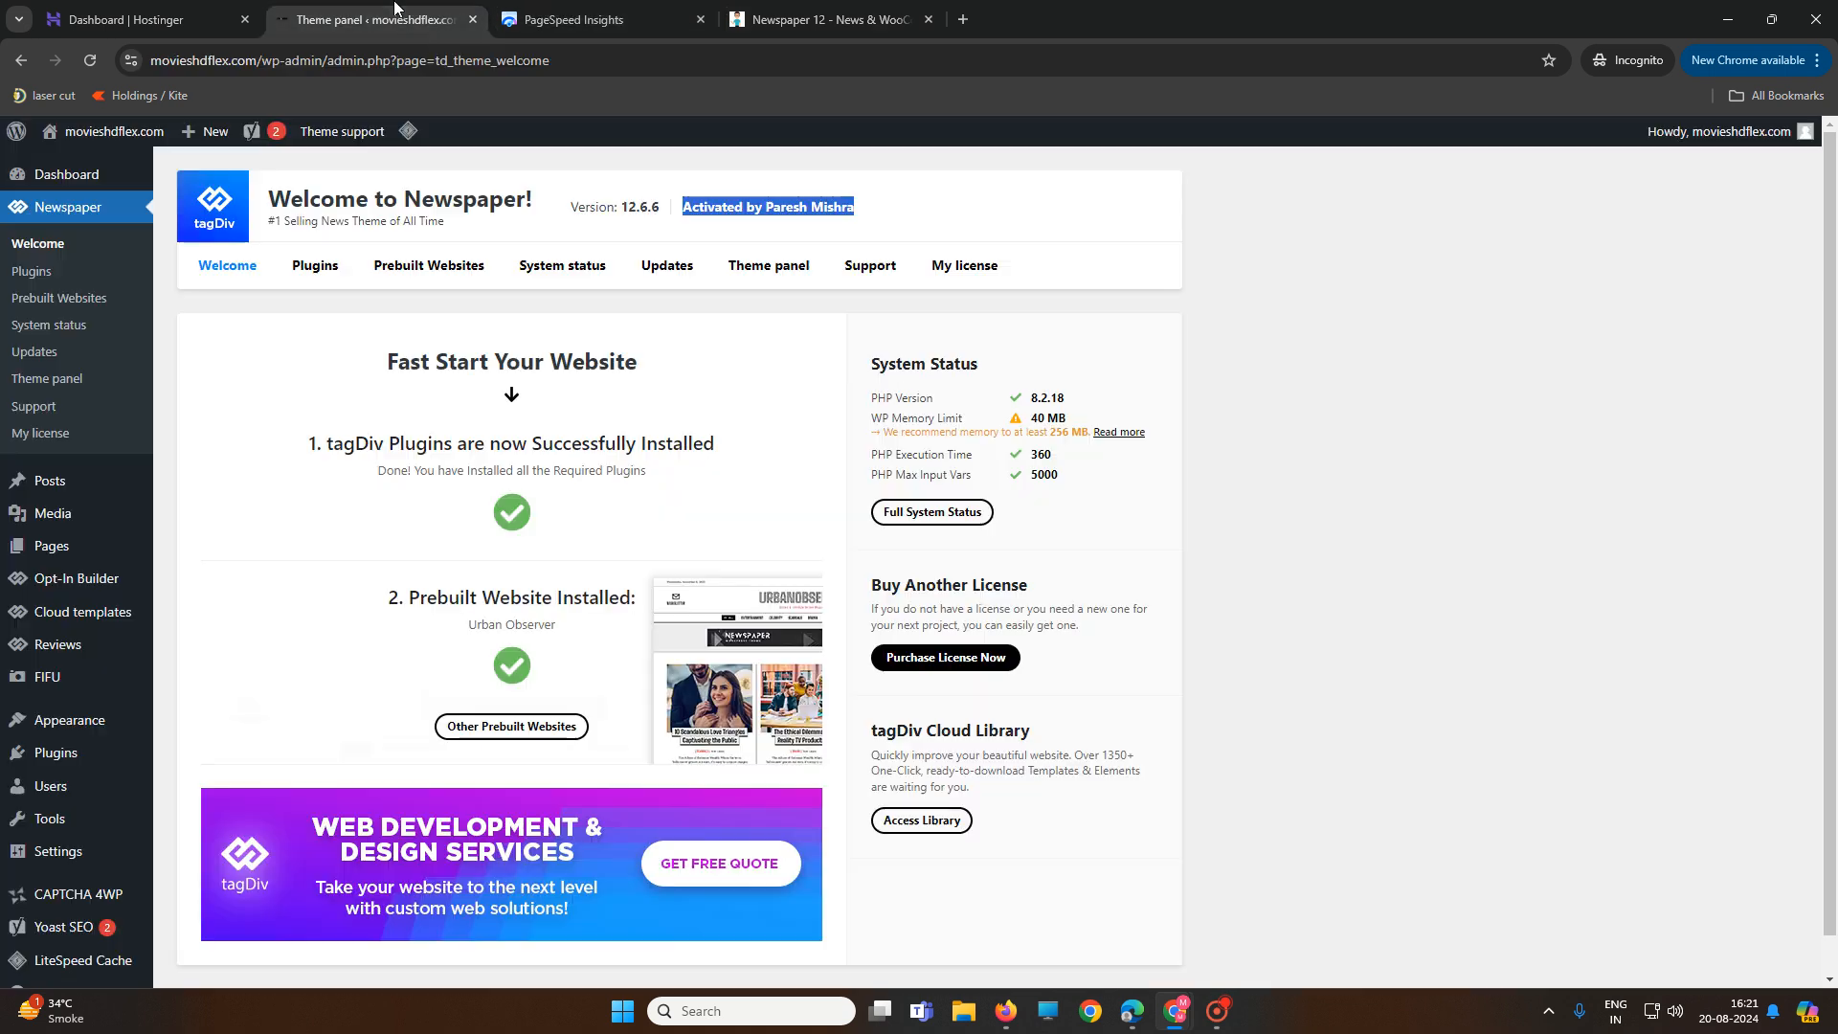
{"action": "left_click", "coordinate": [771, 234]}
{"action": "left_click_drag", "start_coordinate": [866, 211], "coordinate": [684, 209]}
Compare the mobile PageSpeed report for movieshdflex.com with the Newspaper 12 product page and return to the report
{"action": "left_click", "coordinate": [592, 21]}
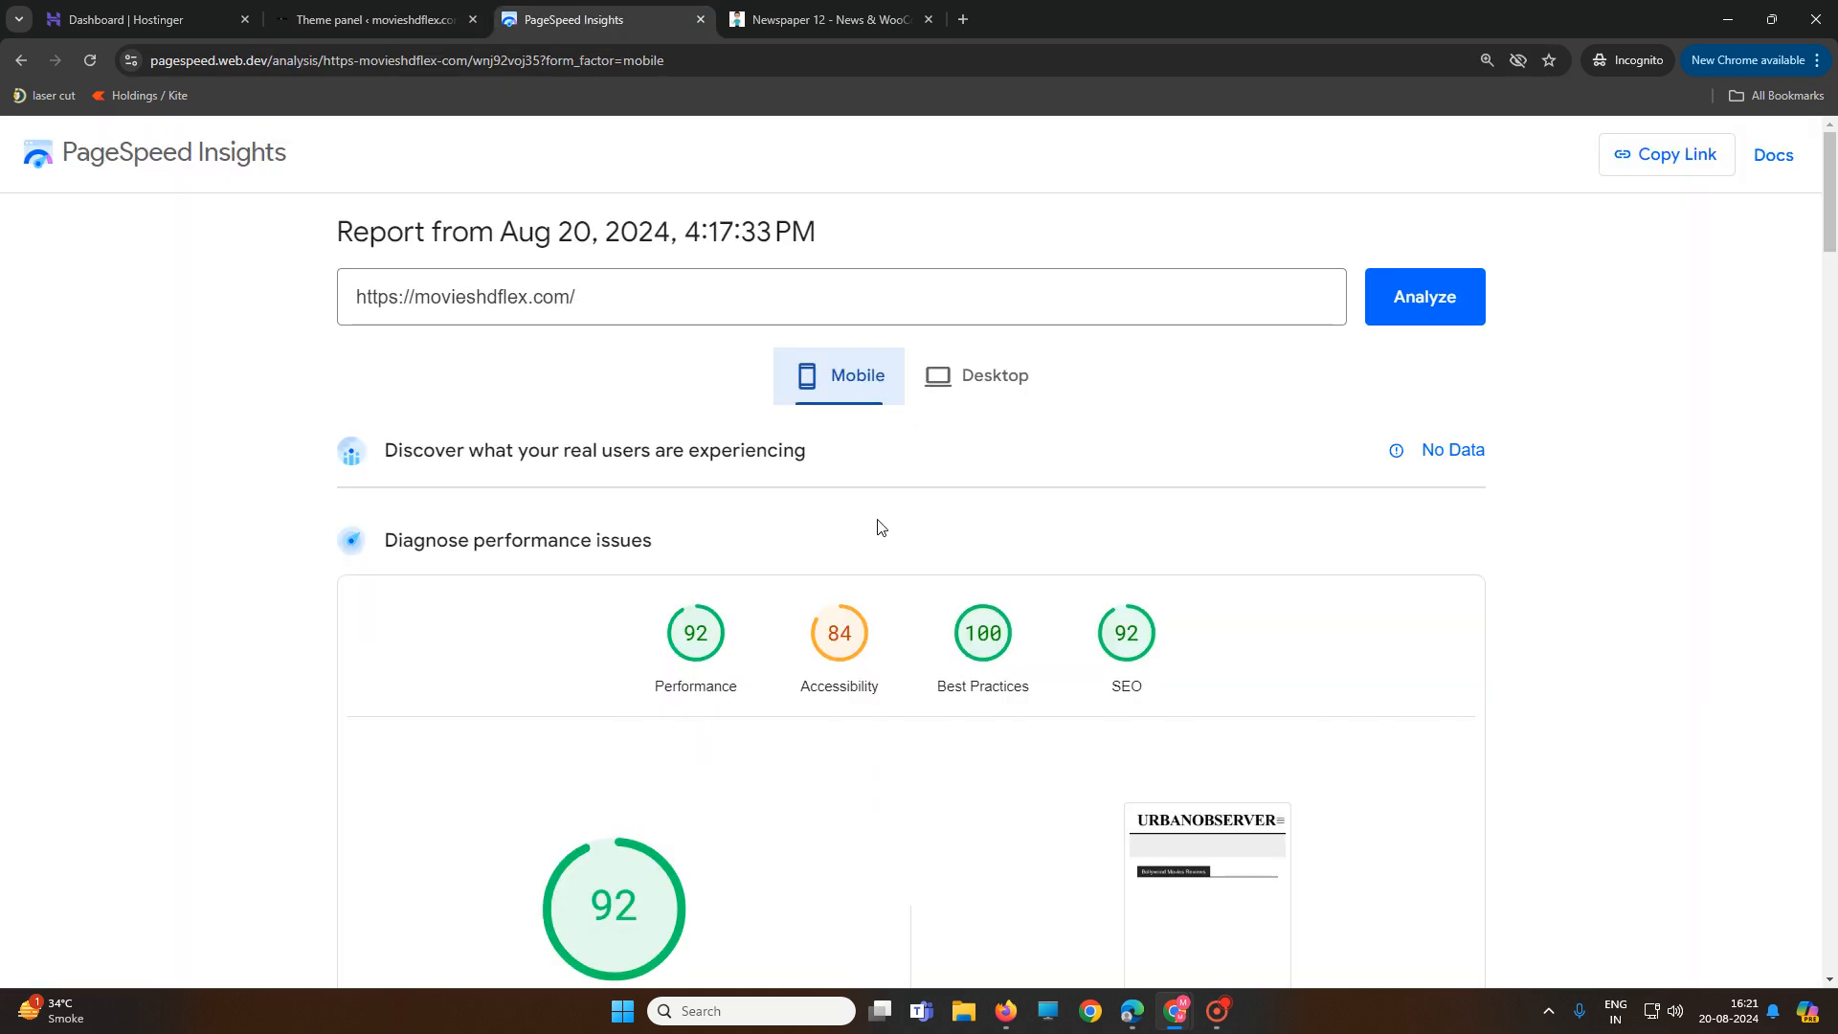
{"action": "left_click", "coordinate": [830, 19]}
{"action": "mouse_move", "coordinate": [859, 255]}
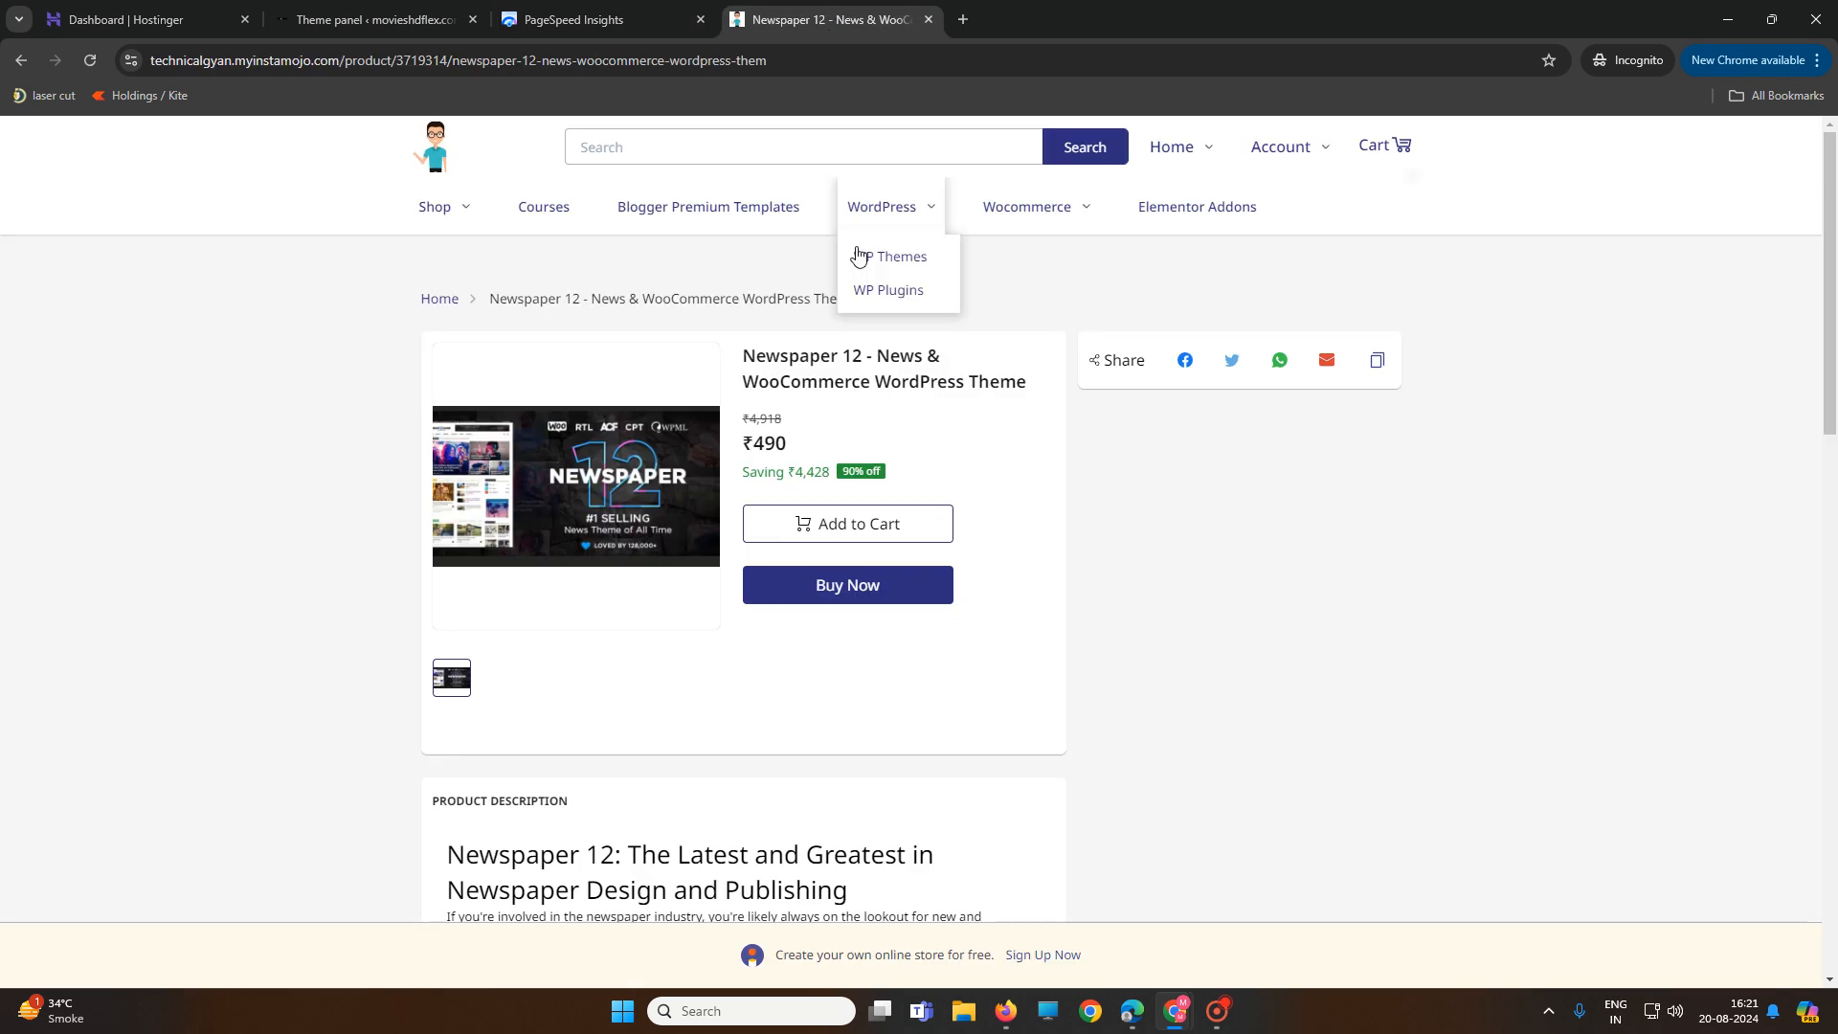
{"action": "left_click", "coordinate": [575, 21]}
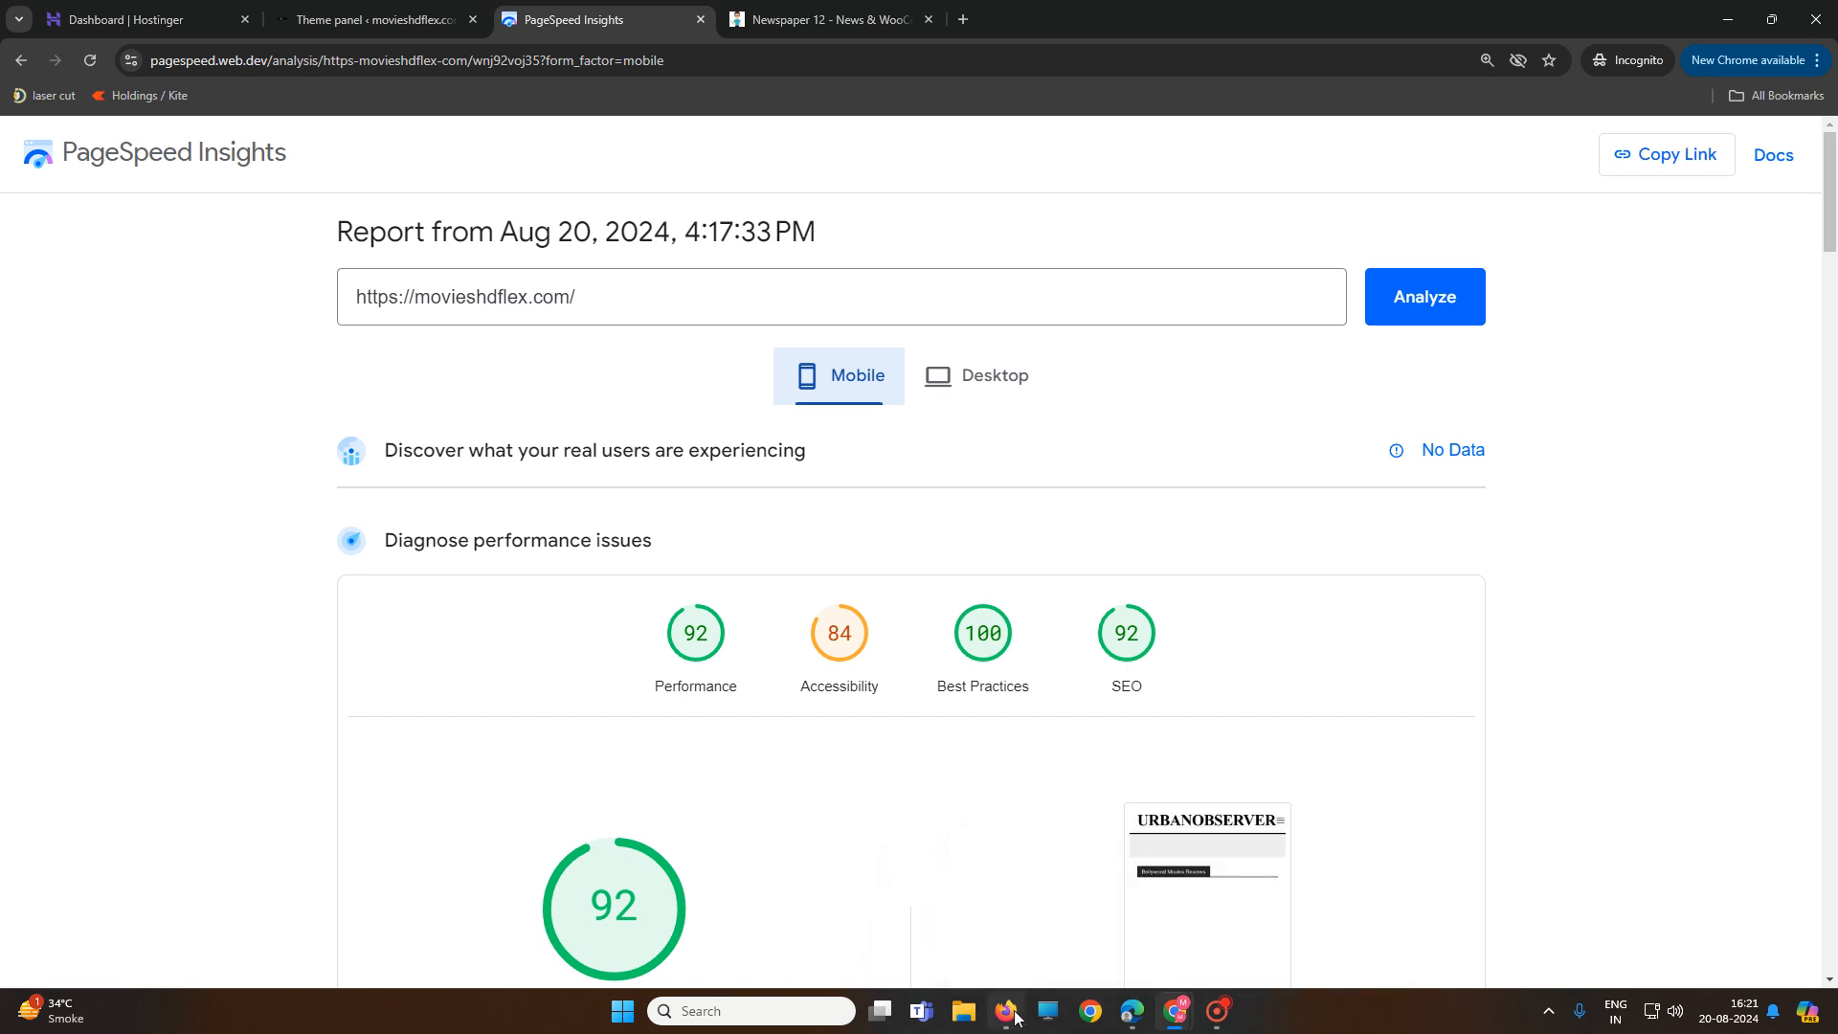
Switch to Firefox and look over the Alien franchise review article from its body back up to its headline
{"action": "mouse_move", "coordinate": [1017, 1017]}
{"action": "left_click", "coordinate": [1016, 919]}
{"action": "scroll", "coordinate": [969, 694], "scroll_direction": "down", "scroll_amount": 3}
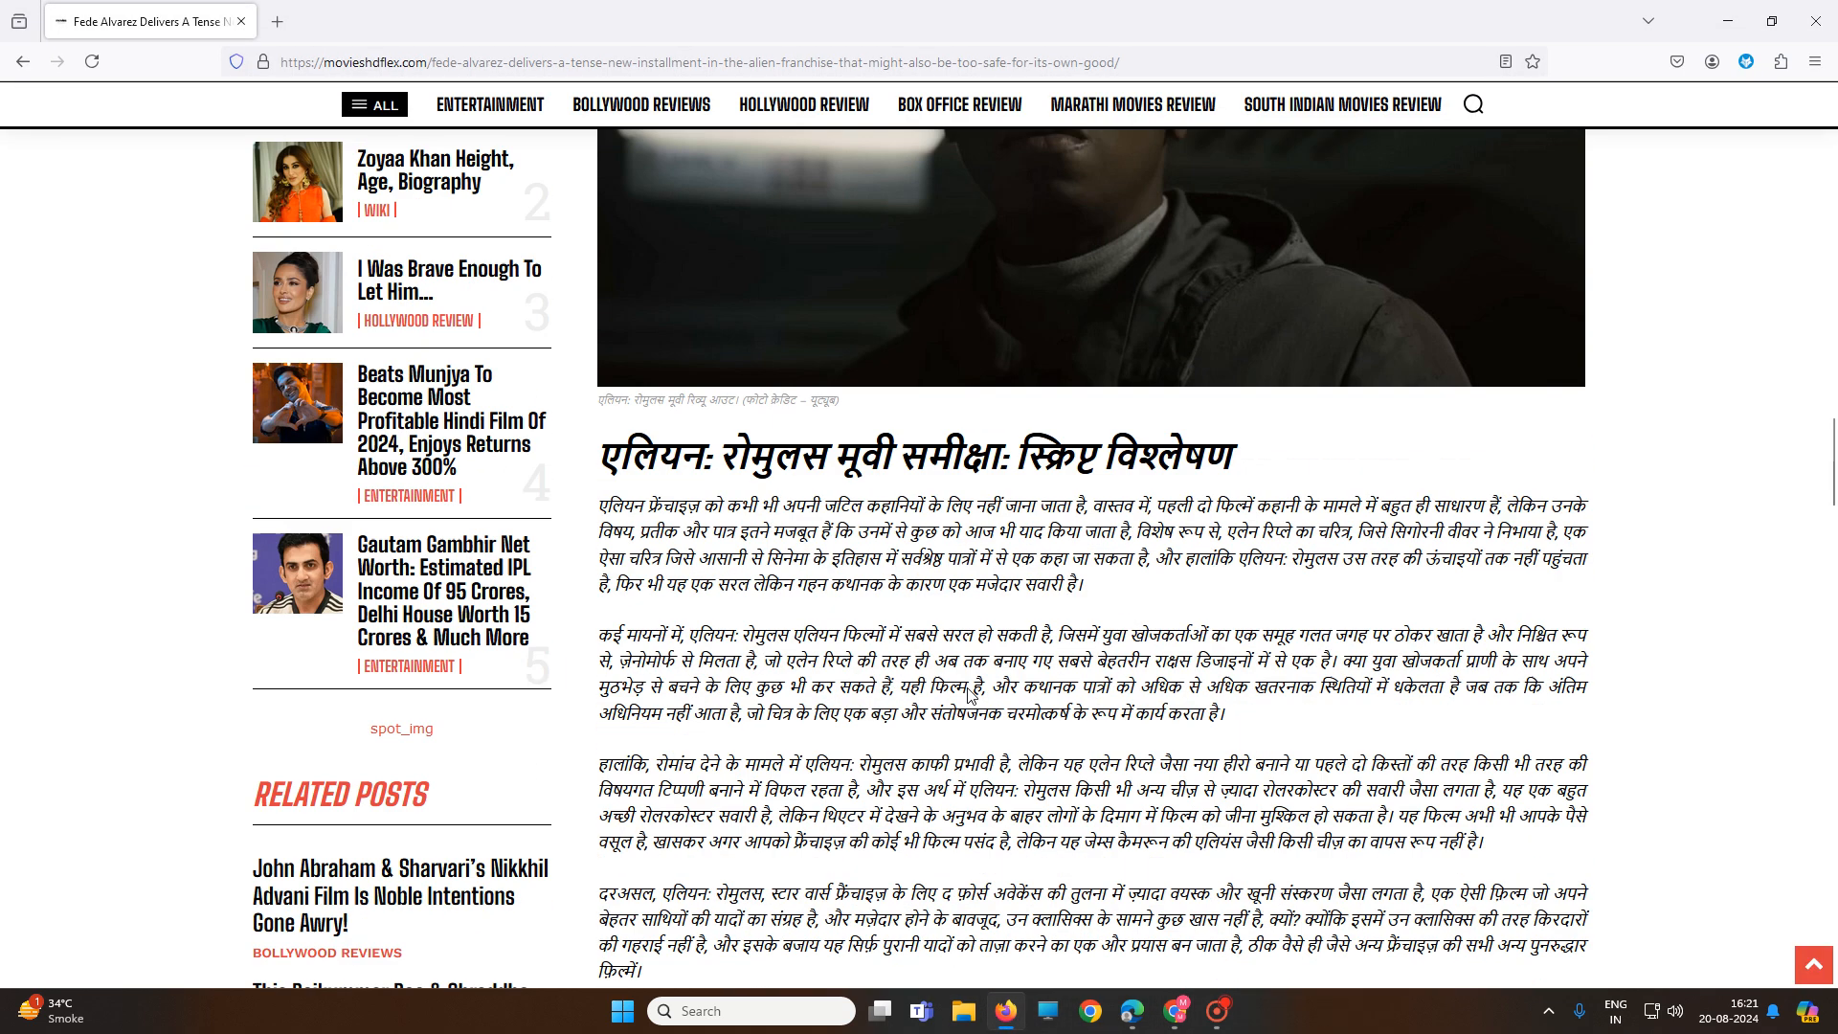
{"action": "scroll", "coordinate": [970, 694], "scroll_direction": "up", "scroll_amount": 15}
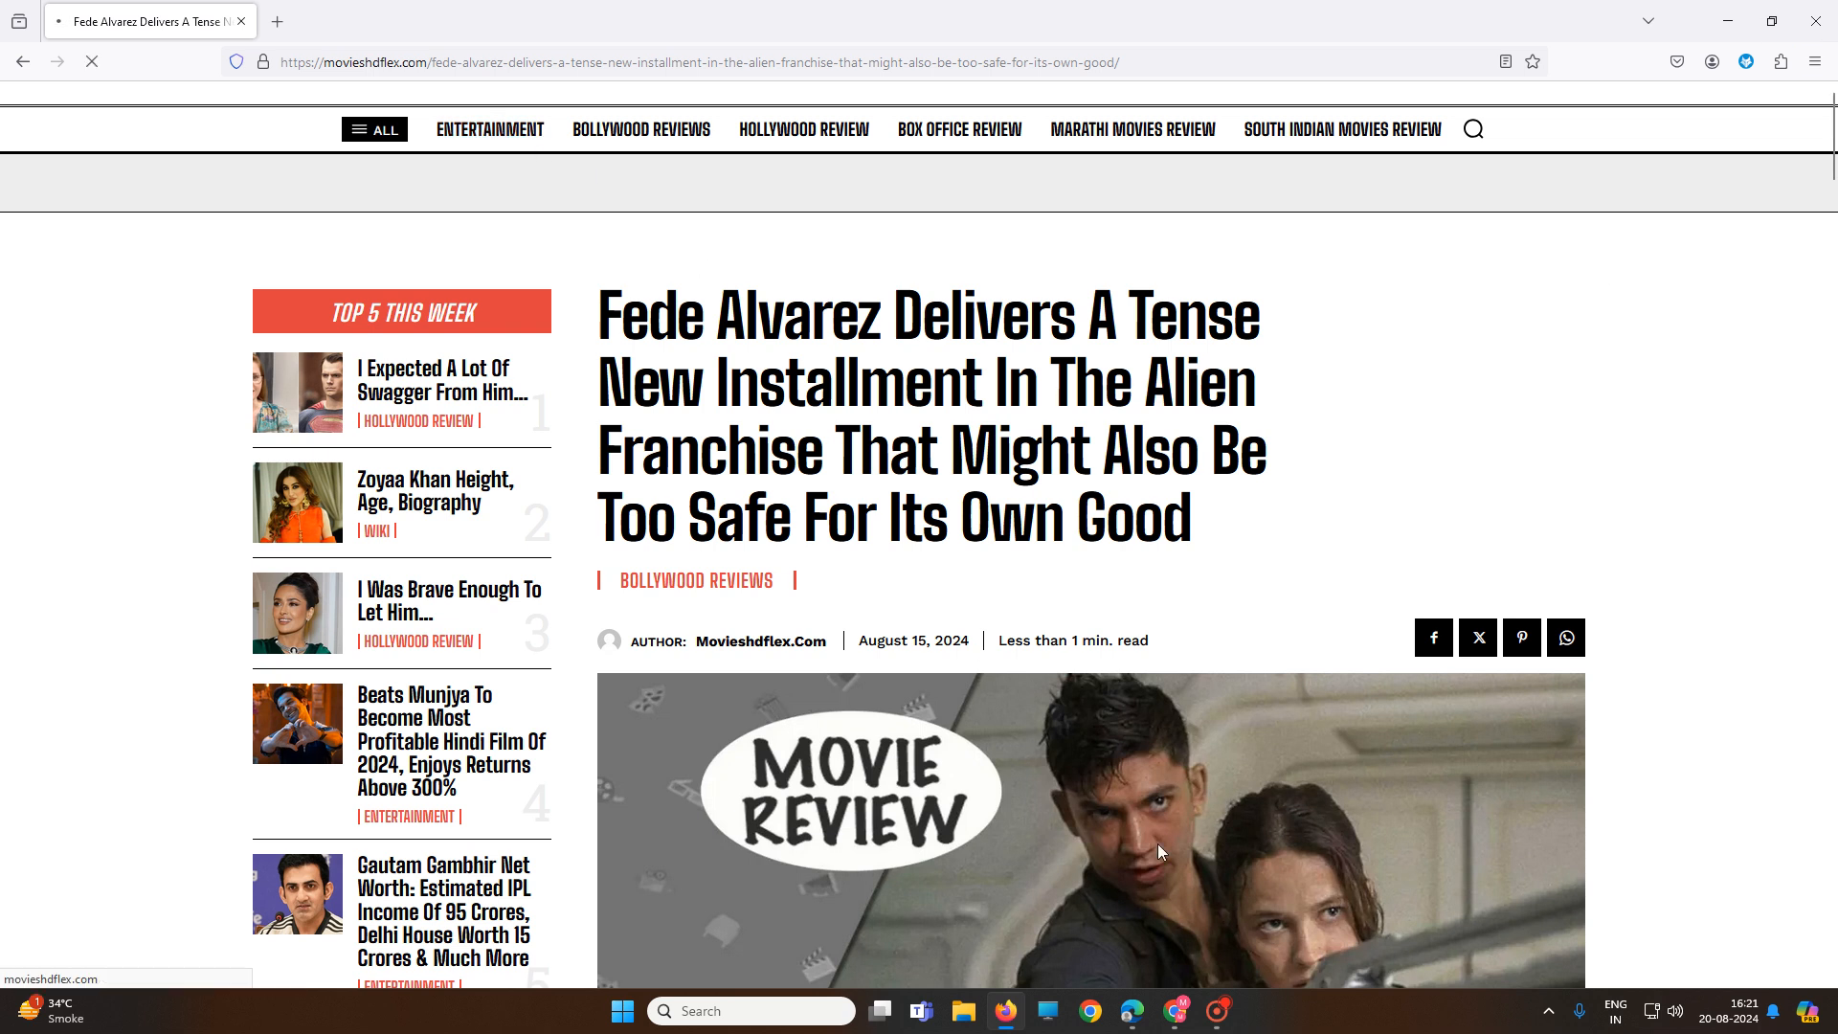
Switch back to the Chrome incognito window, list all WordPress posts of movieshdflex.com and highlight the total post count
{"action": "mouse_move", "coordinate": [1174, 1011]}
{"action": "left_click", "coordinate": [1069, 905]}
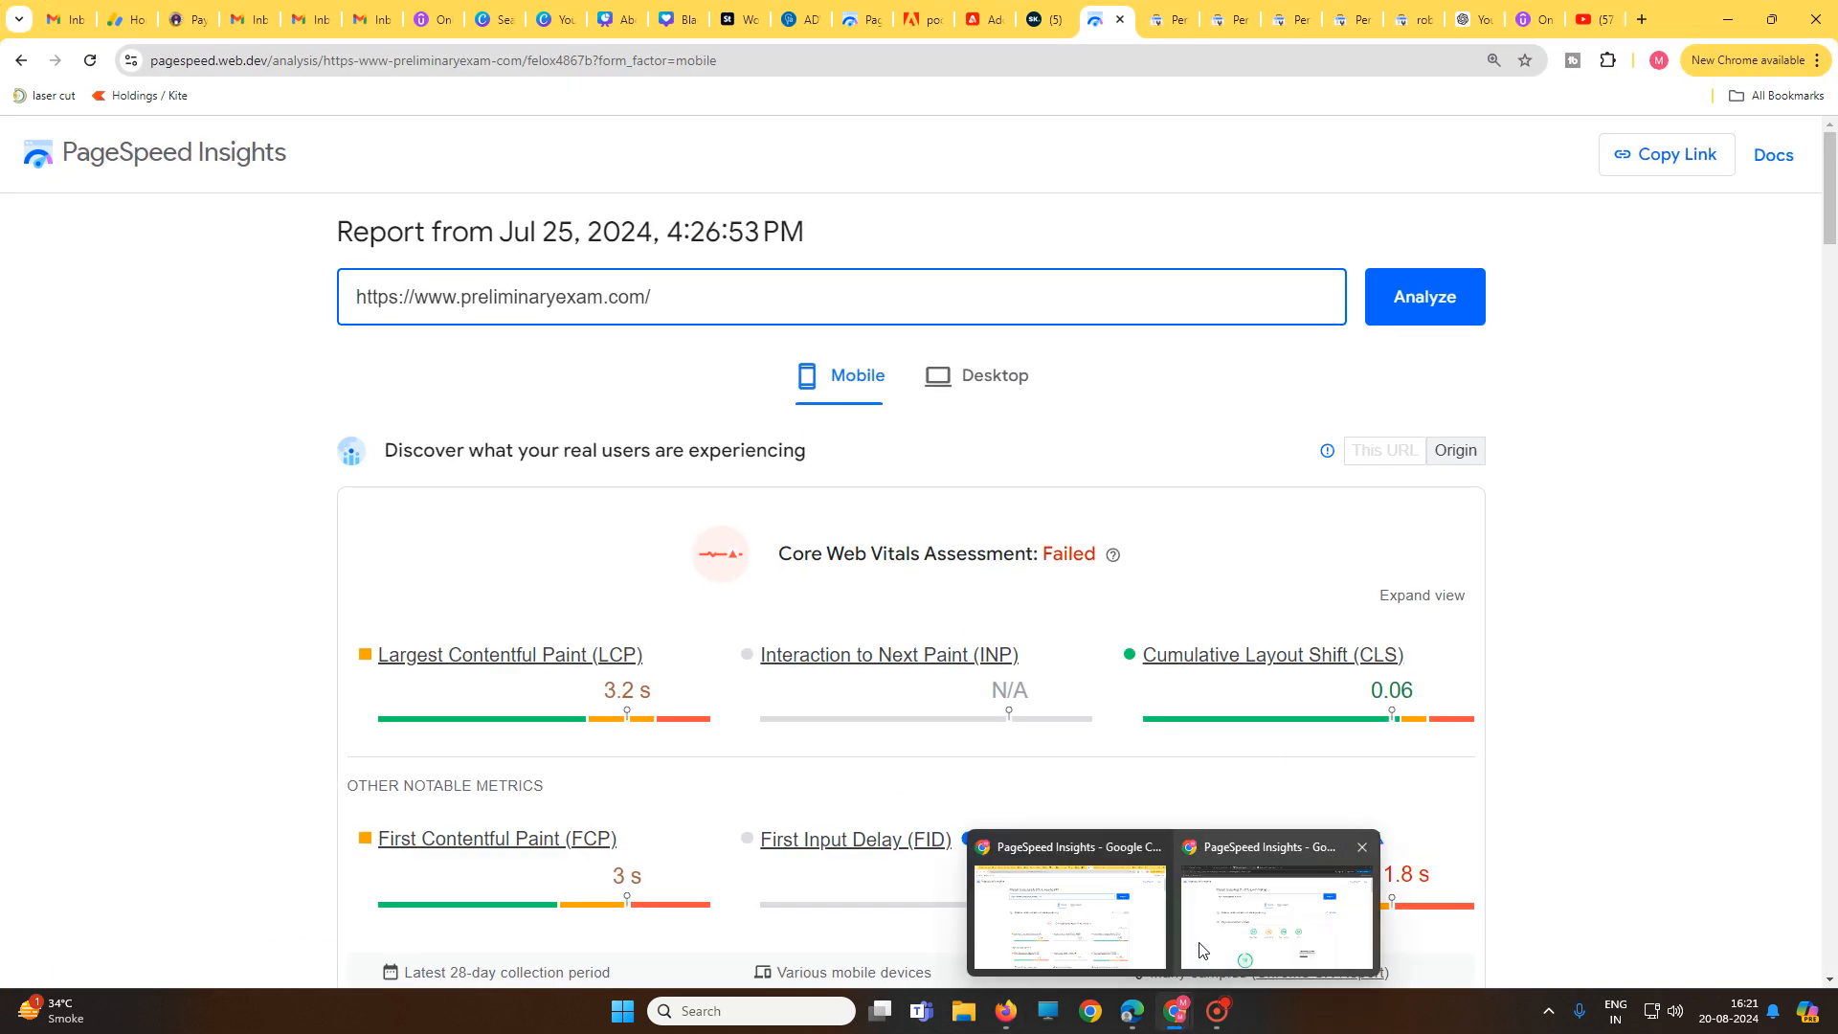
{"action": "left_click", "coordinate": [1233, 935]}
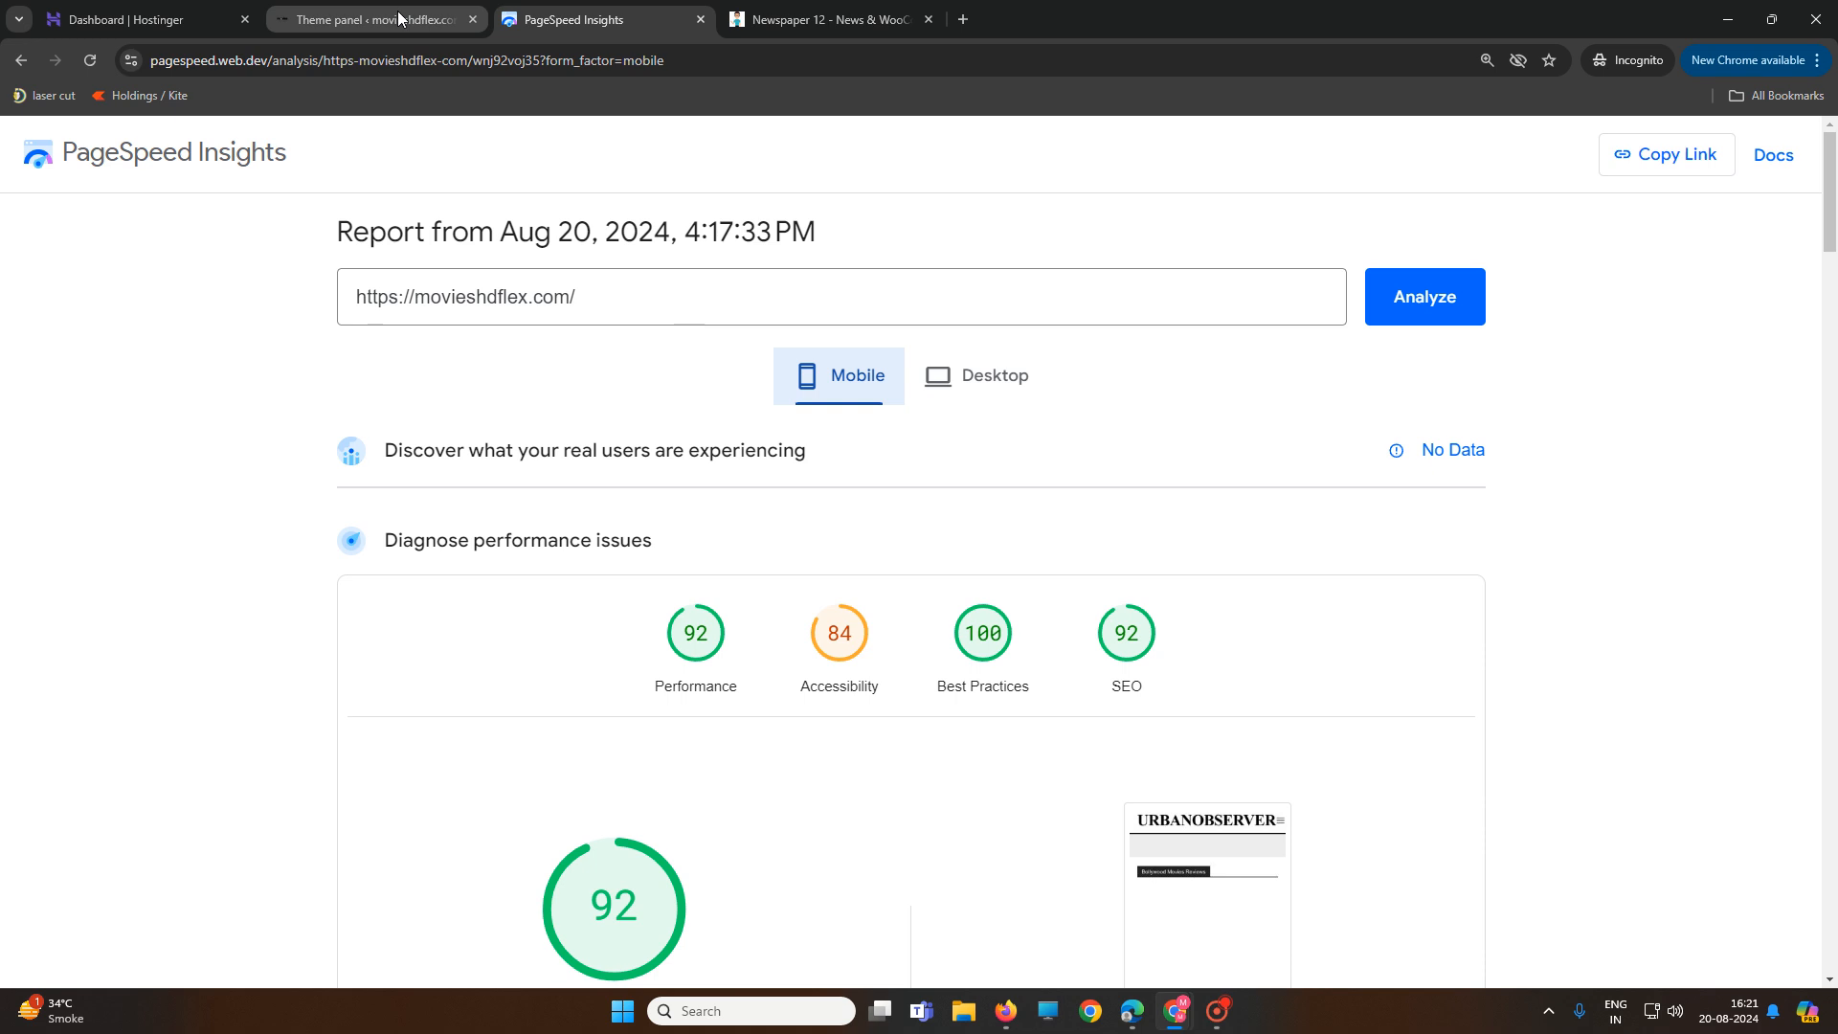
{"action": "left_click", "coordinate": [353, 19]}
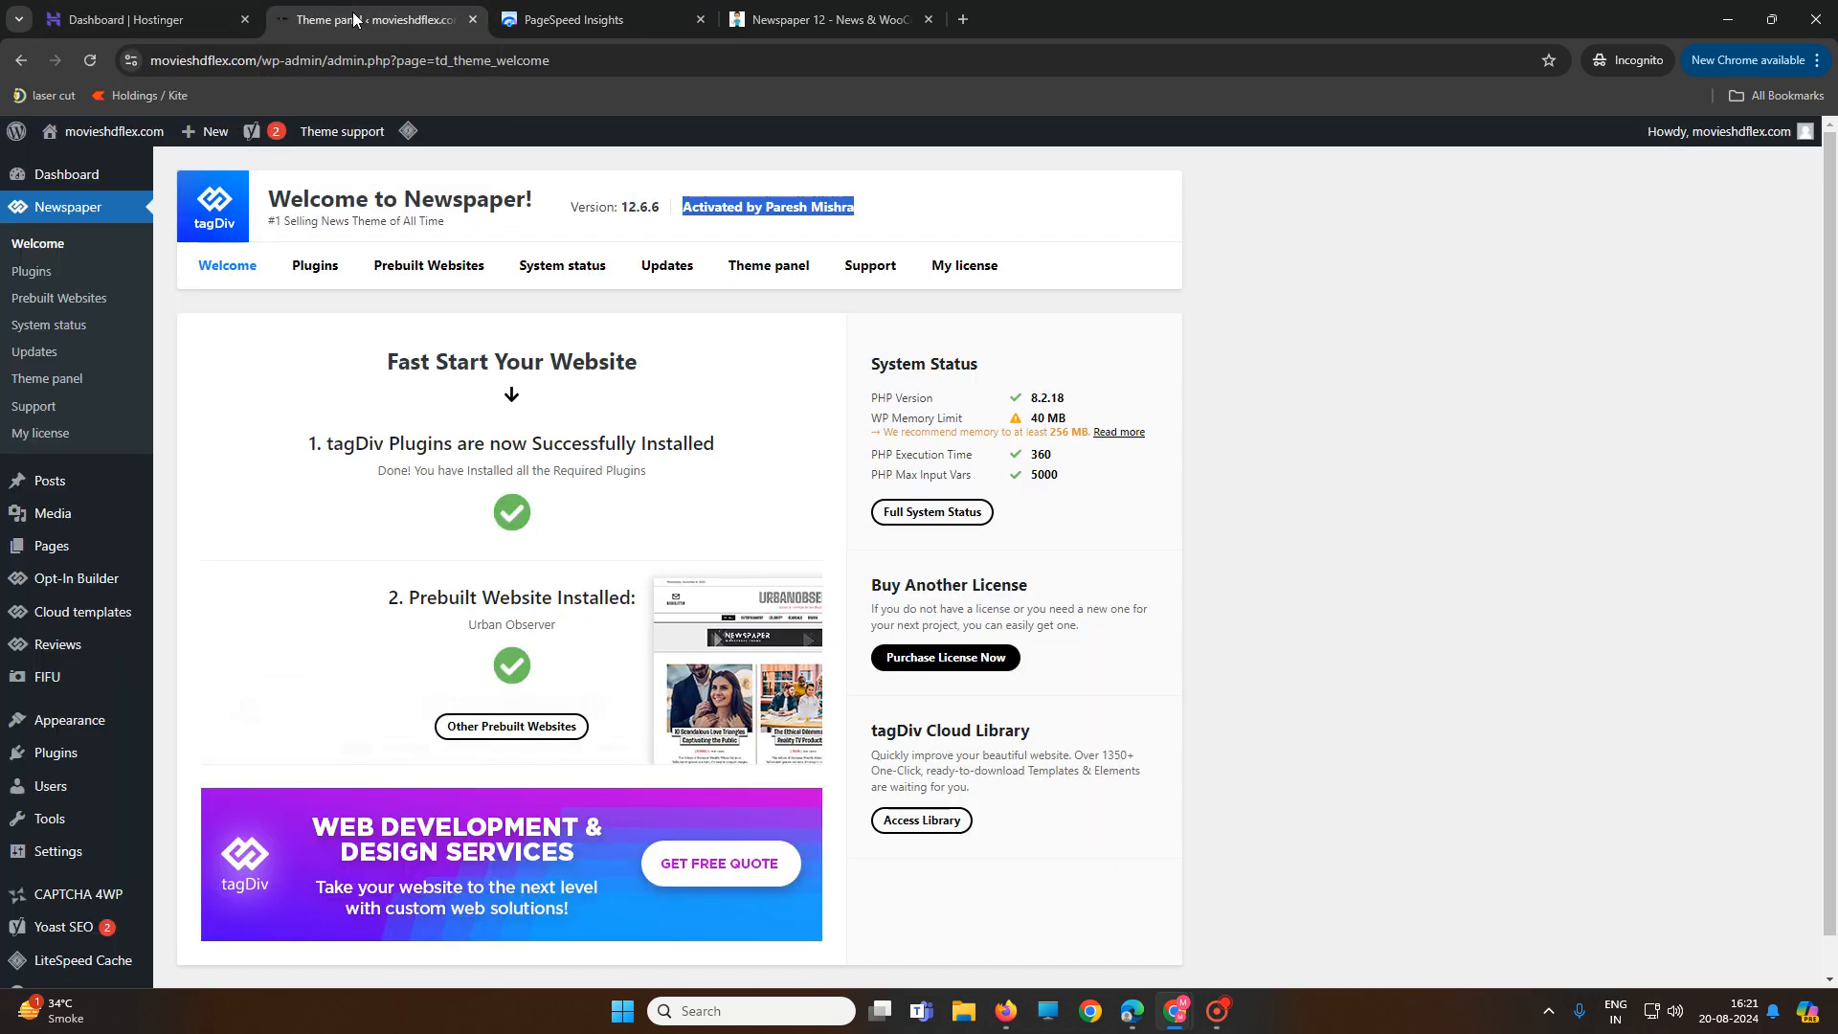
{"action": "mouse_move", "coordinate": [111, 484]}
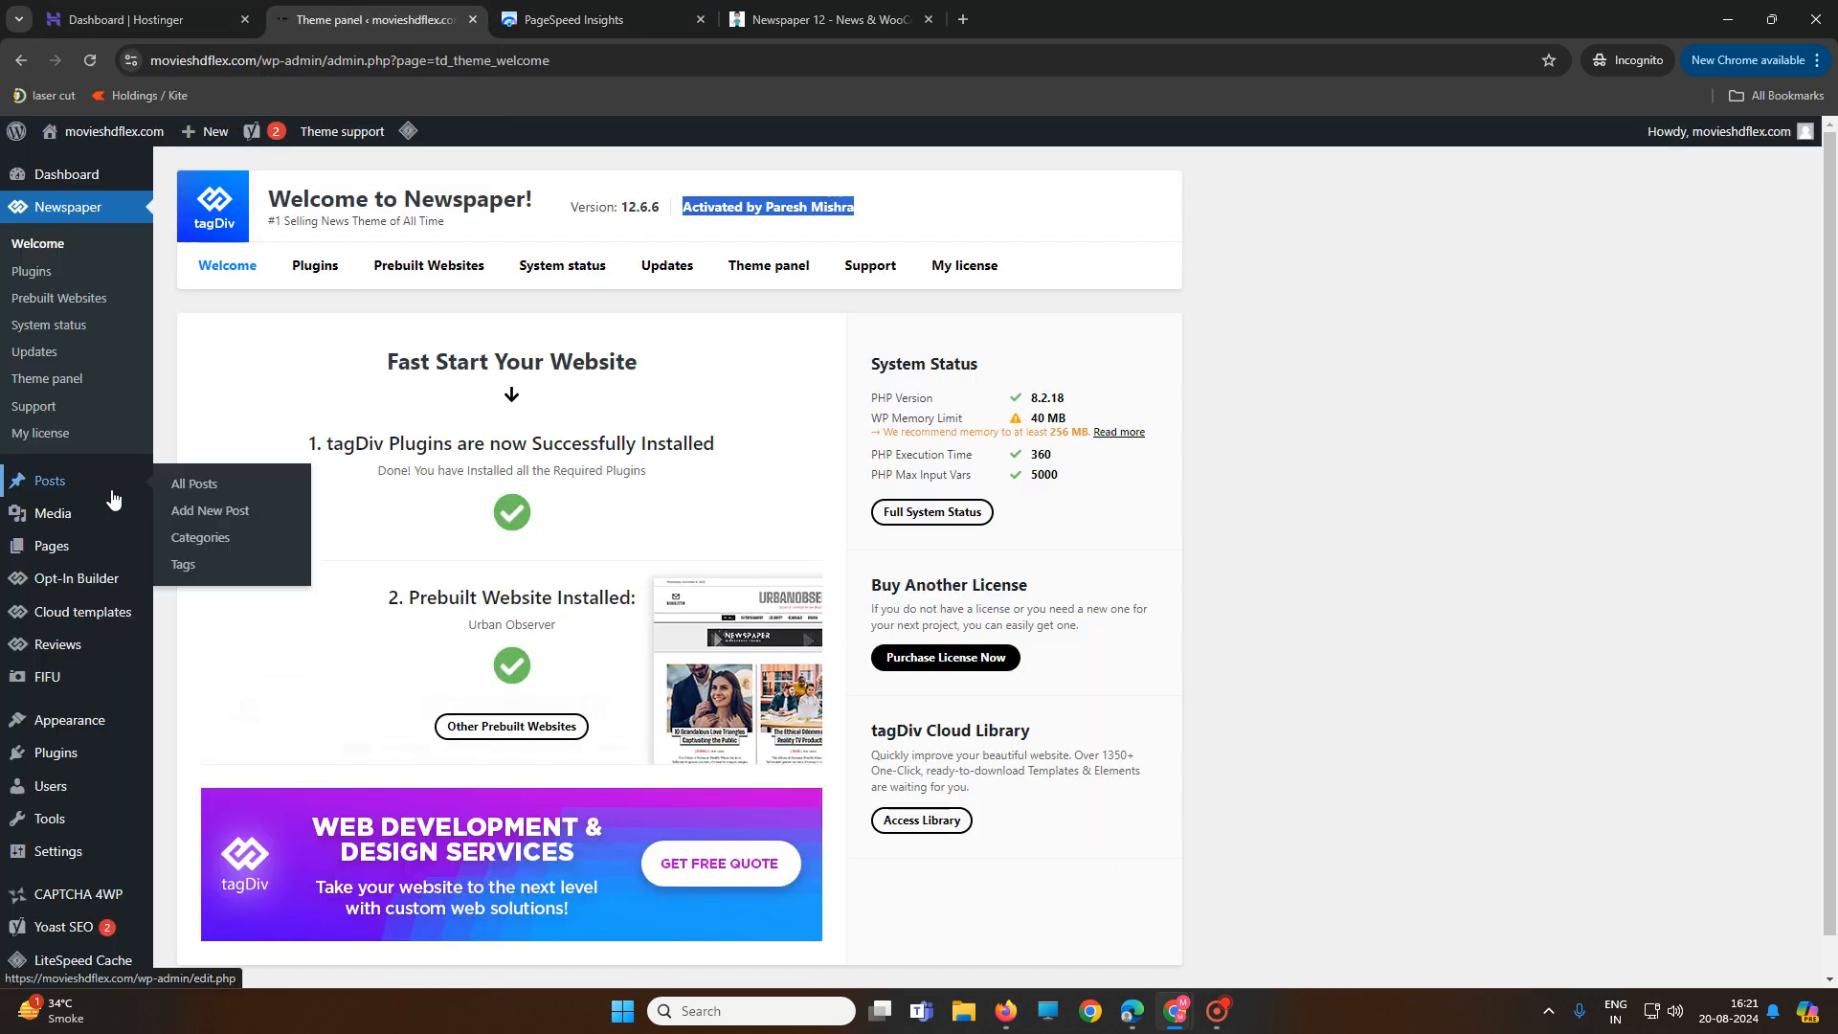
{"action": "left_click", "coordinate": [199, 488]}
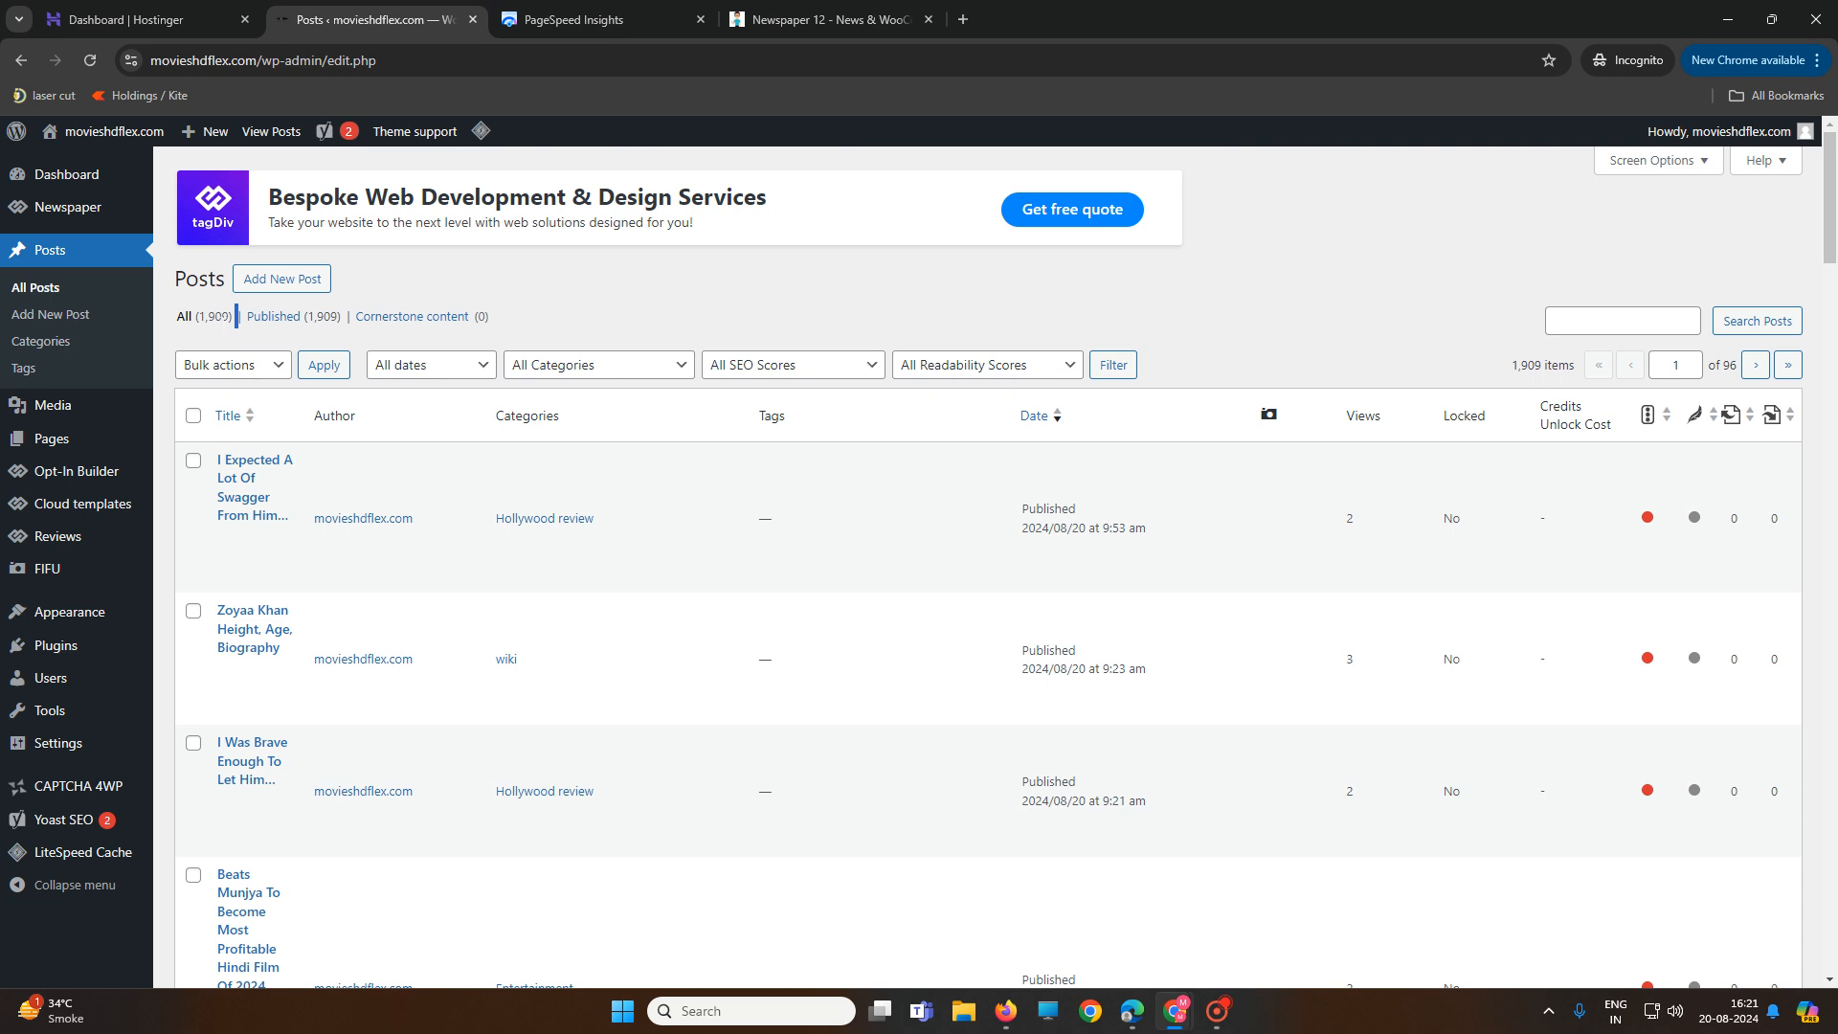
{"action": "left_click_drag", "start_coordinate": [240, 317], "coordinate": [190, 321]}
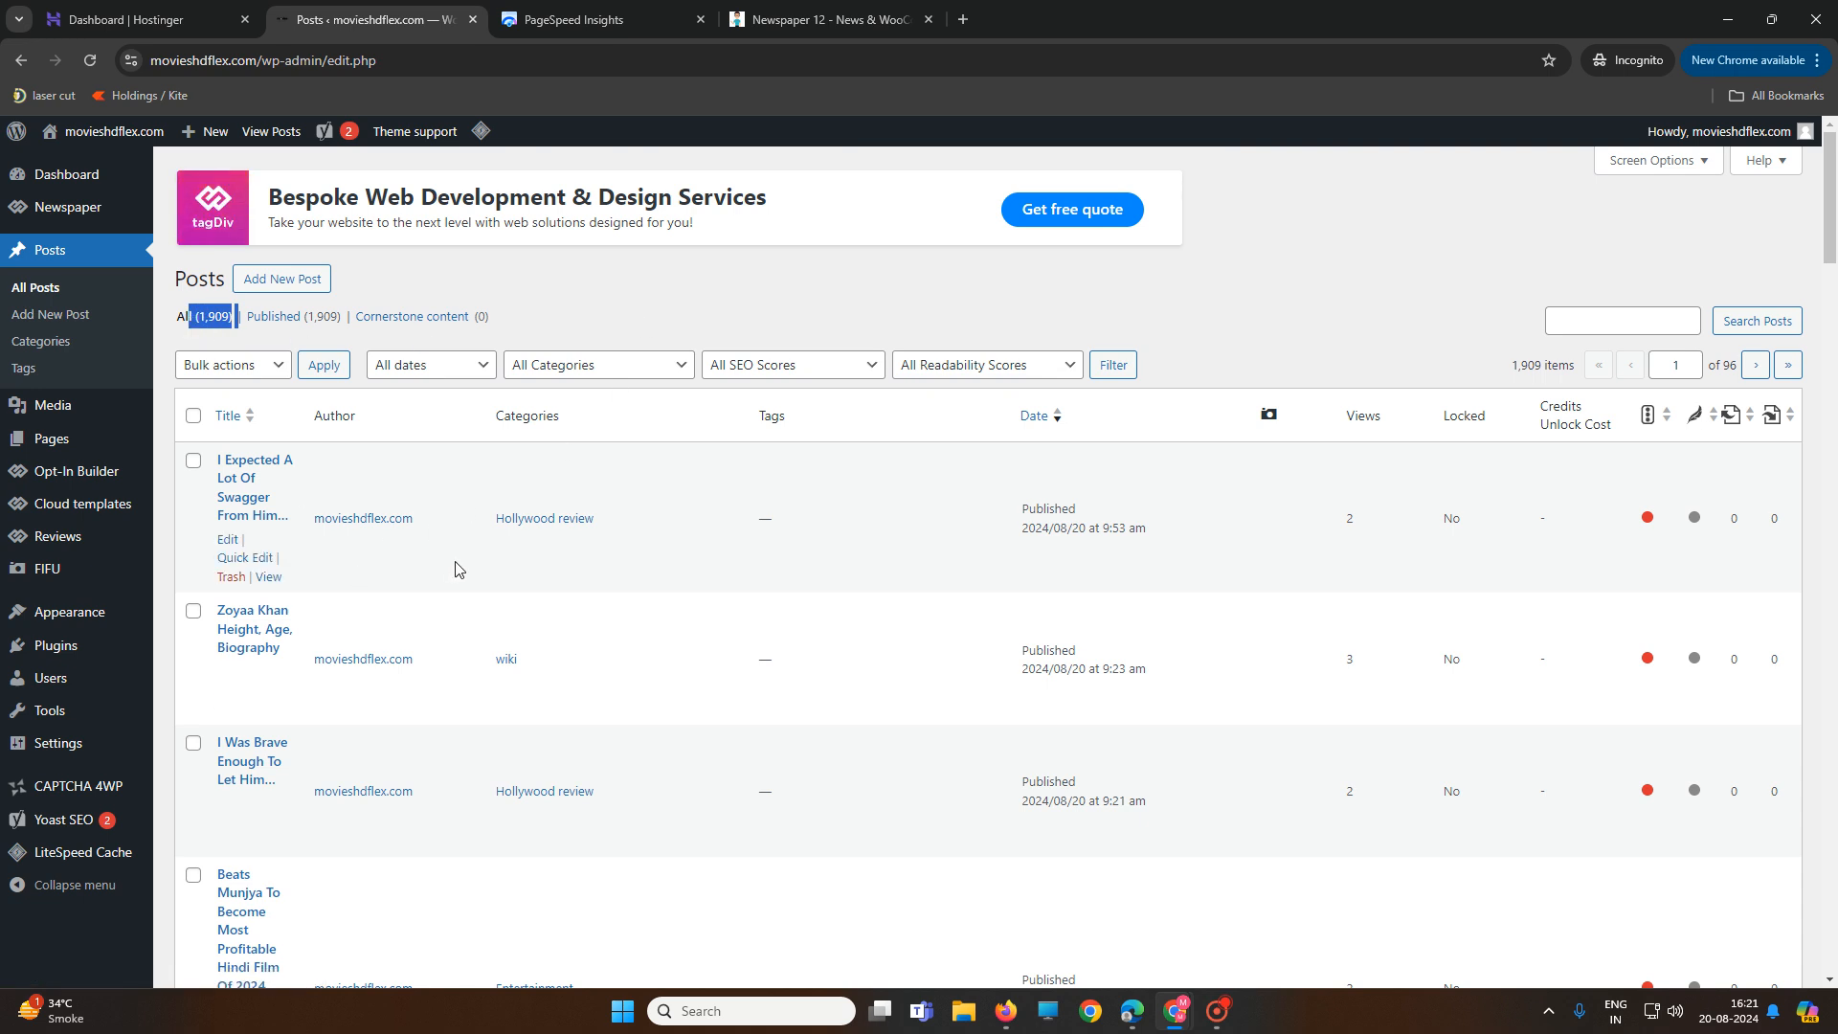
Review the category scores in the mobile PageSpeed report for movieshdflex.com
{"action": "left_click", "coordinate": [644, 10]}
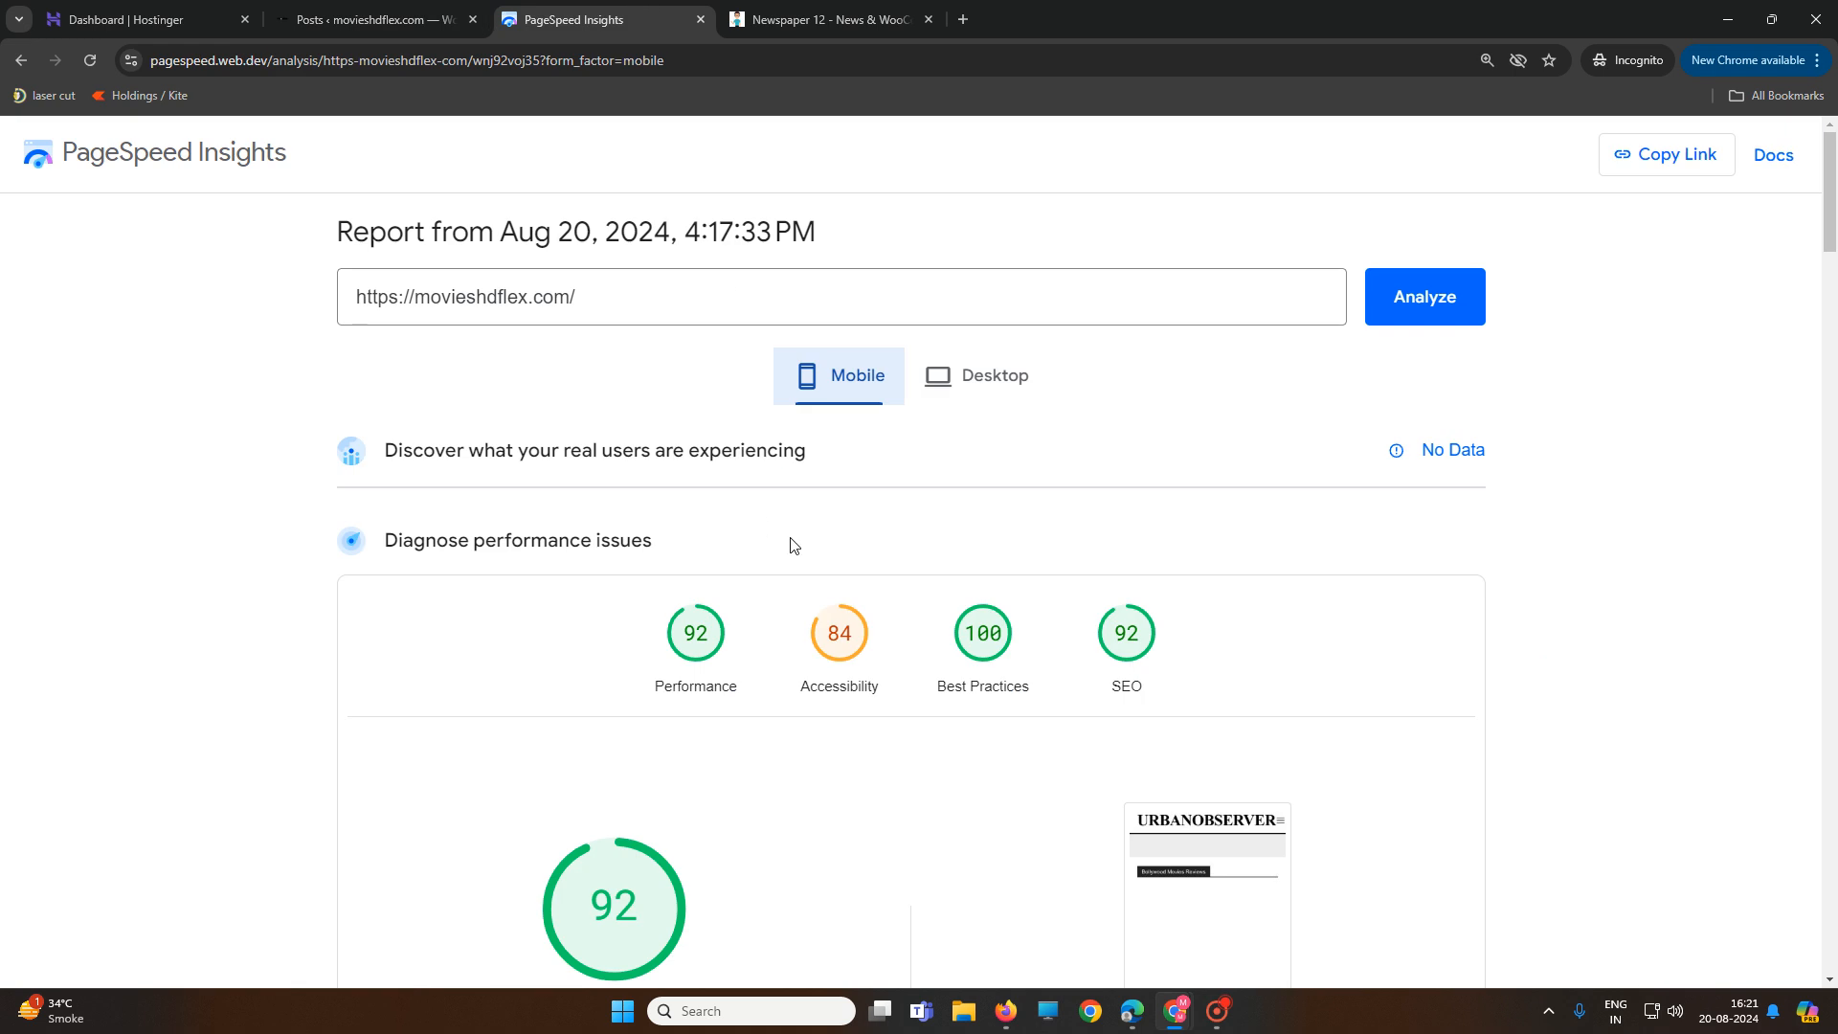
{"action": "scroll", "coordinate": [804, 553], "scroll_direction": "down", "scroll_amount": 2}
{"action": "scroll", "coordinate": [806, 554], "scroll_direction": "up", "scroll_amount": 2}
Highlight the Business Web Hosting plan on the site's Hostinger dashboard and open its WordPress overview
{"action": "left_click", "coordinate": [122, 9]}
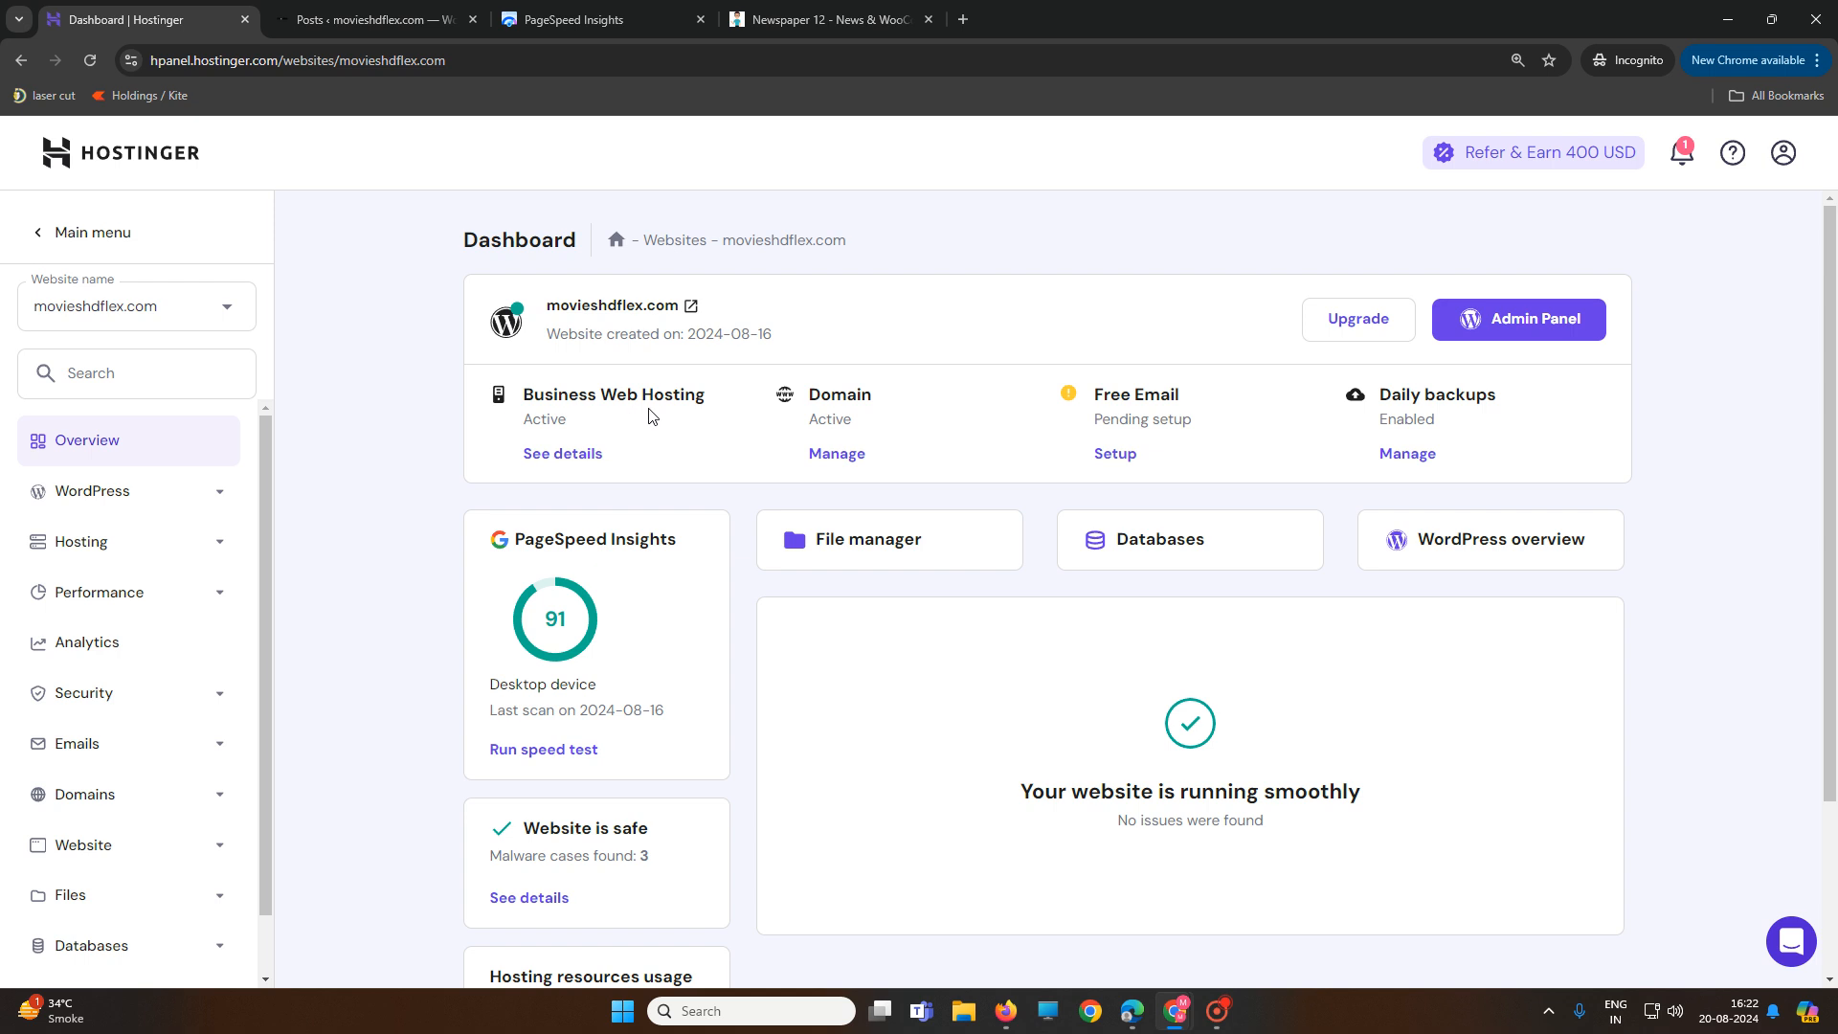
{"action": "left_click_drag", "start_coordinate": [722, 402], "coordinate": [512, 402]}
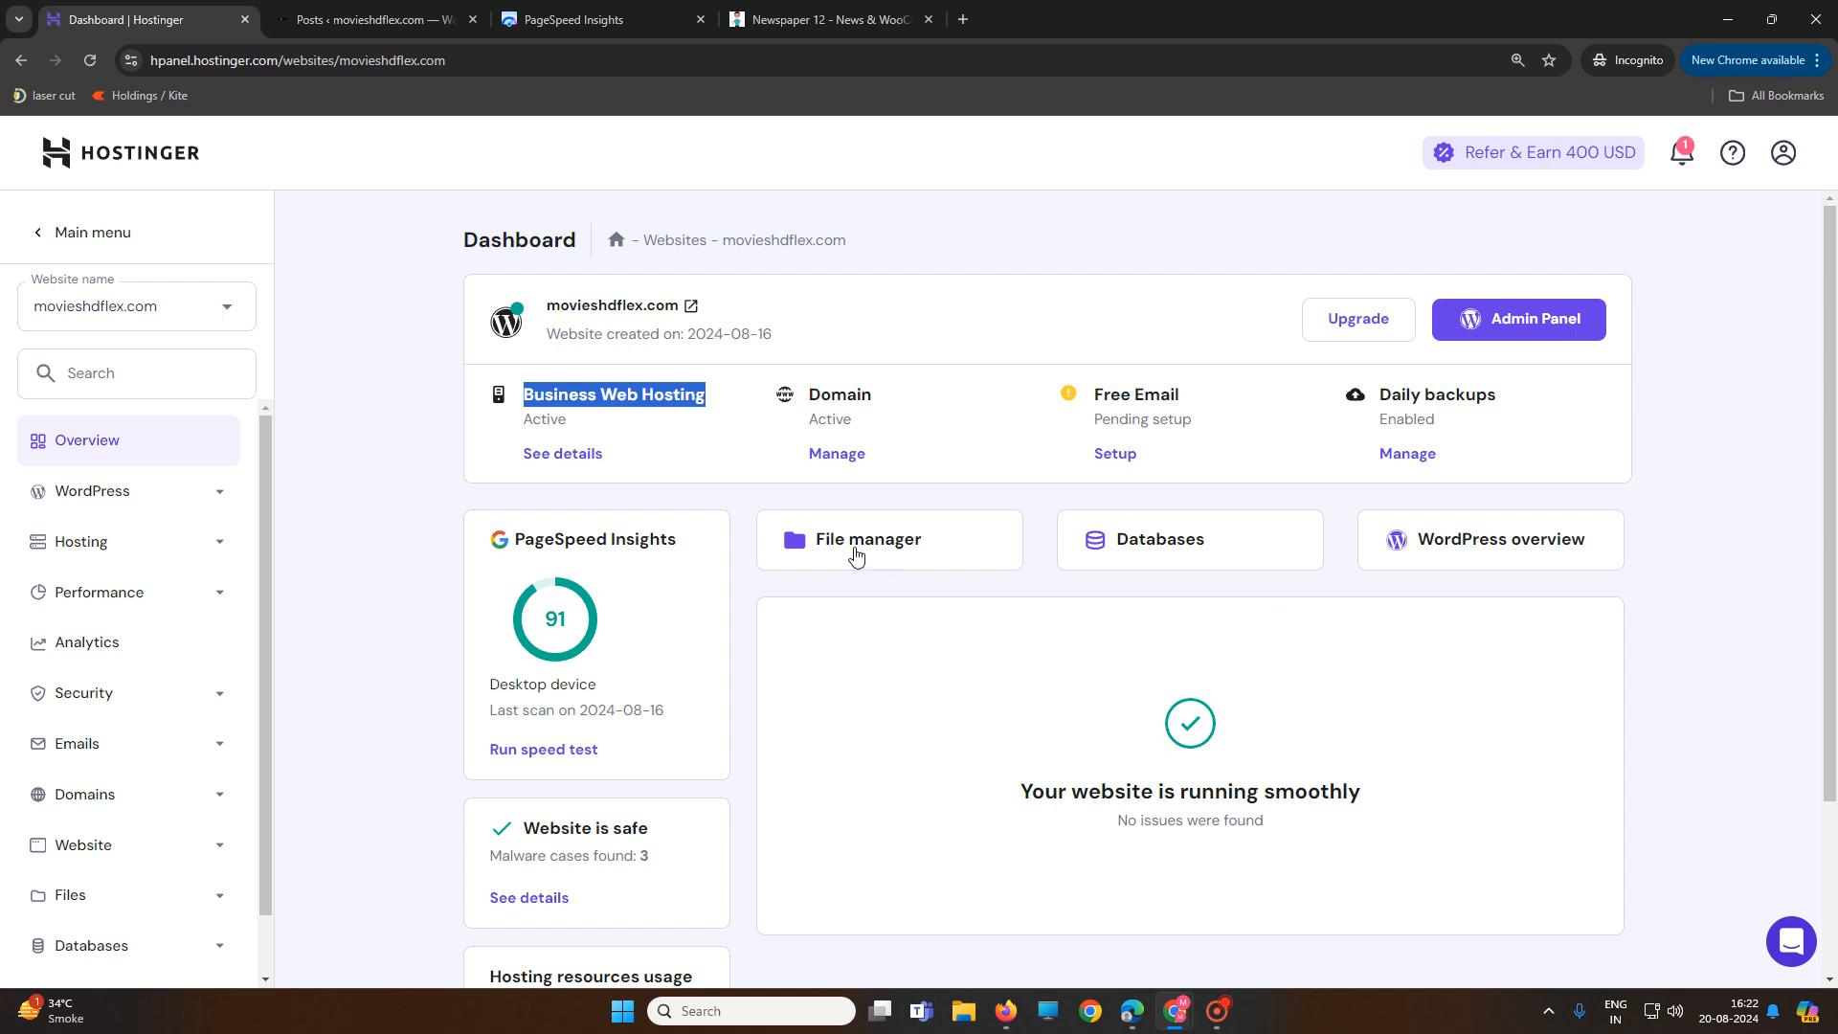
{"action": "left_click", "coordinate": [1470, 550]}
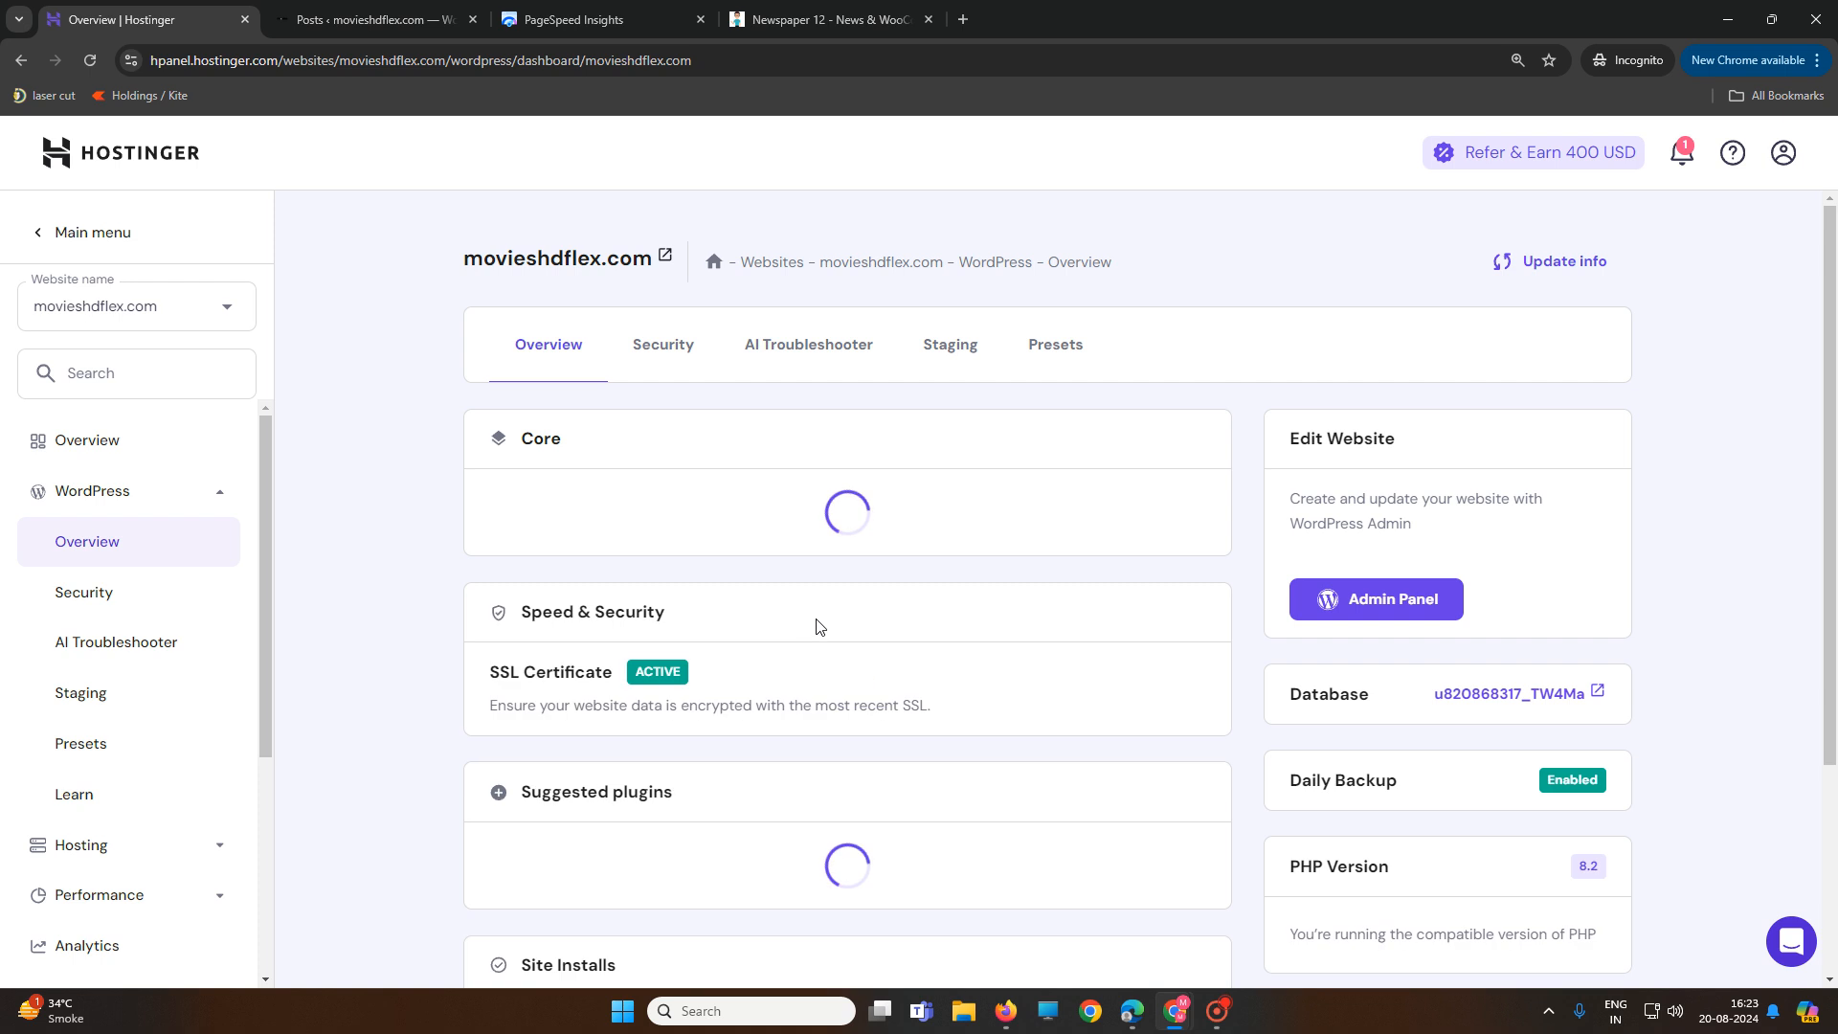
Look through the Core settings in the Hostinger WordPress overview and highlight the LiteSpeed option
{"action": "scroll", "coordinate": [977, 711], "scroll_direction": "down", "scroll_amount": 2}
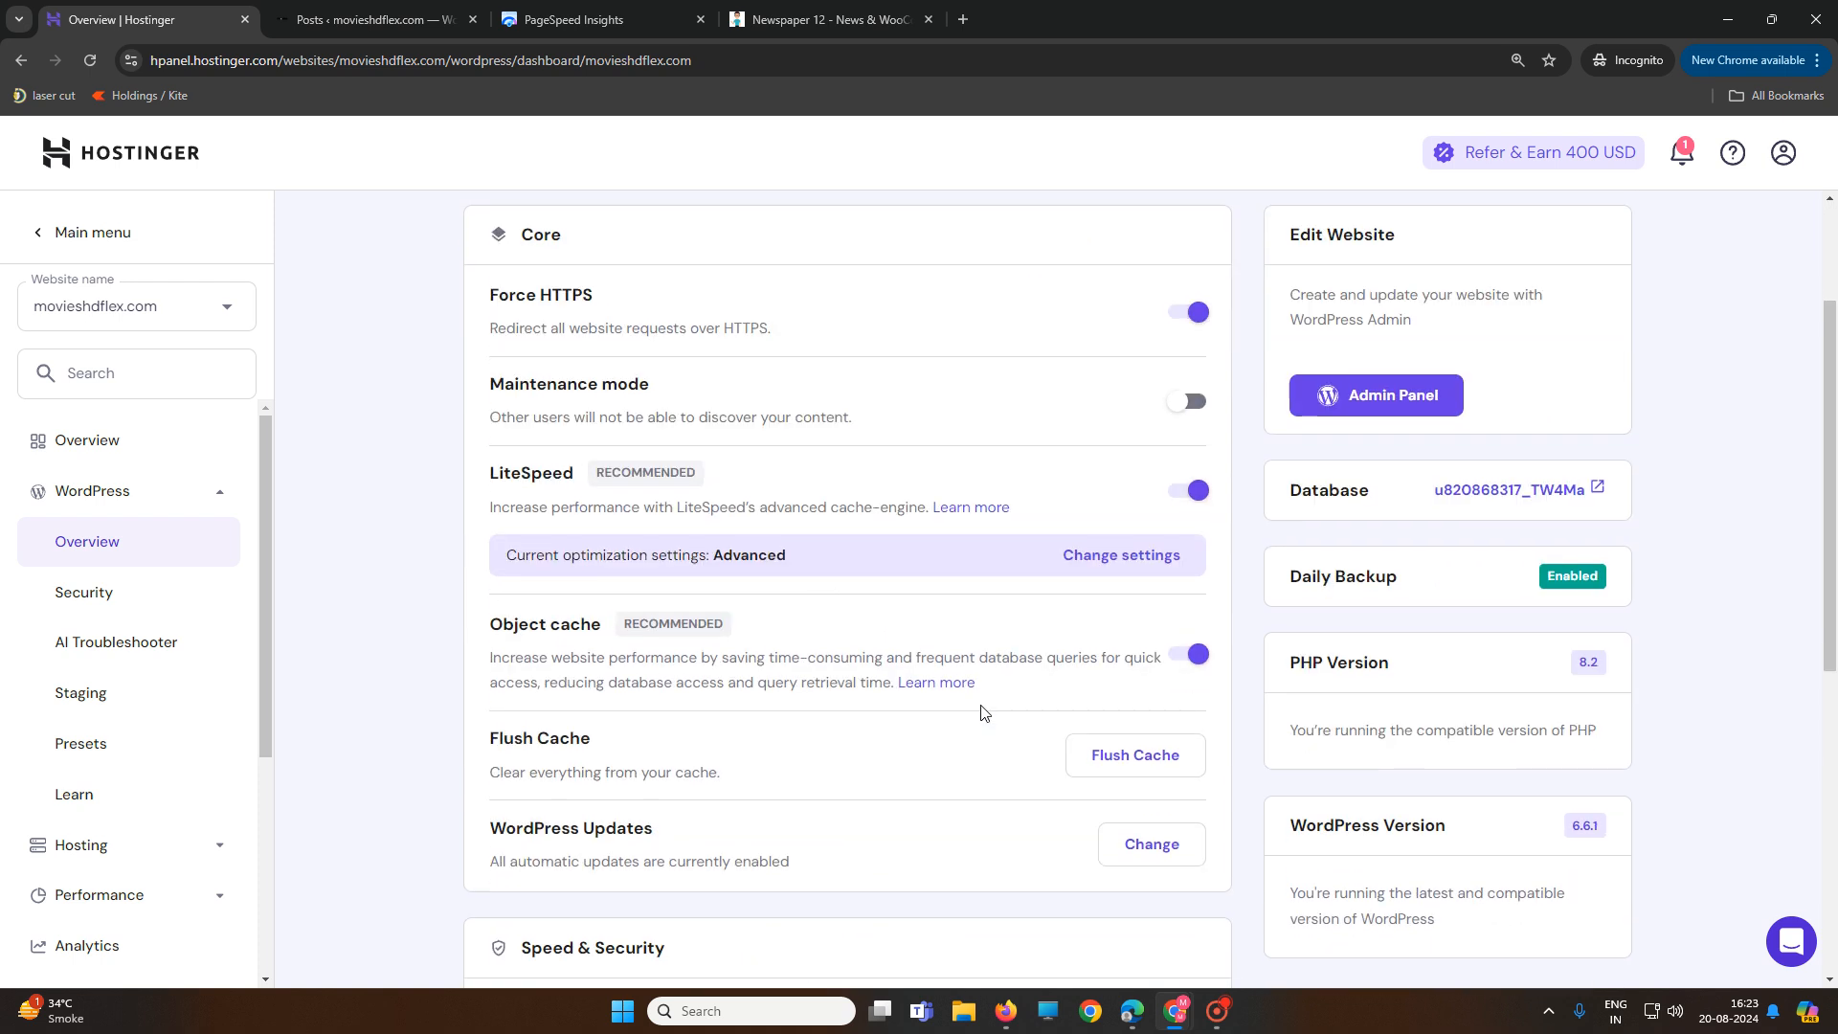
{"action": "scroll", "coordinate": [983, 711], "scroll_direction": "down", "scroll_amount": 2}
{"action": "scroll", "coordinate": [736, 612], "scroll_direction": "up", "scroll_amount": 2}
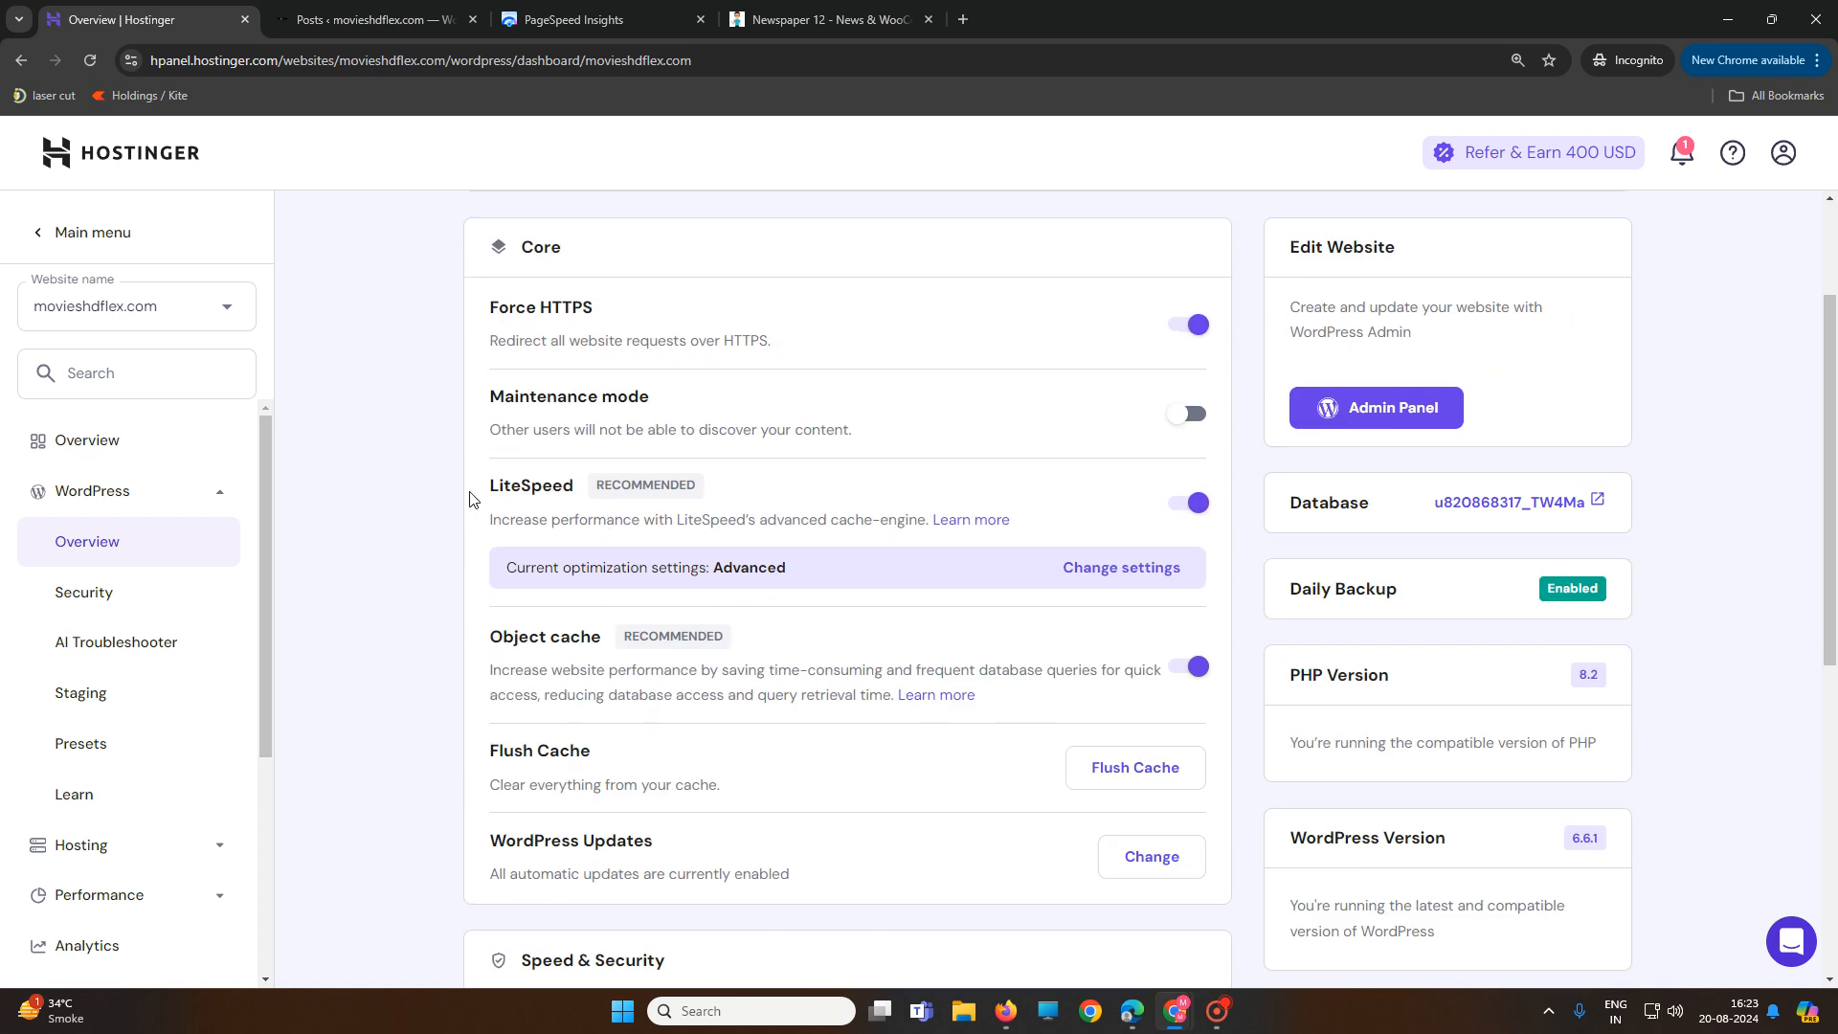
{"action": "left_click_drag", "start_coordinate": [486, 494], "coordinate": [575, 501]}
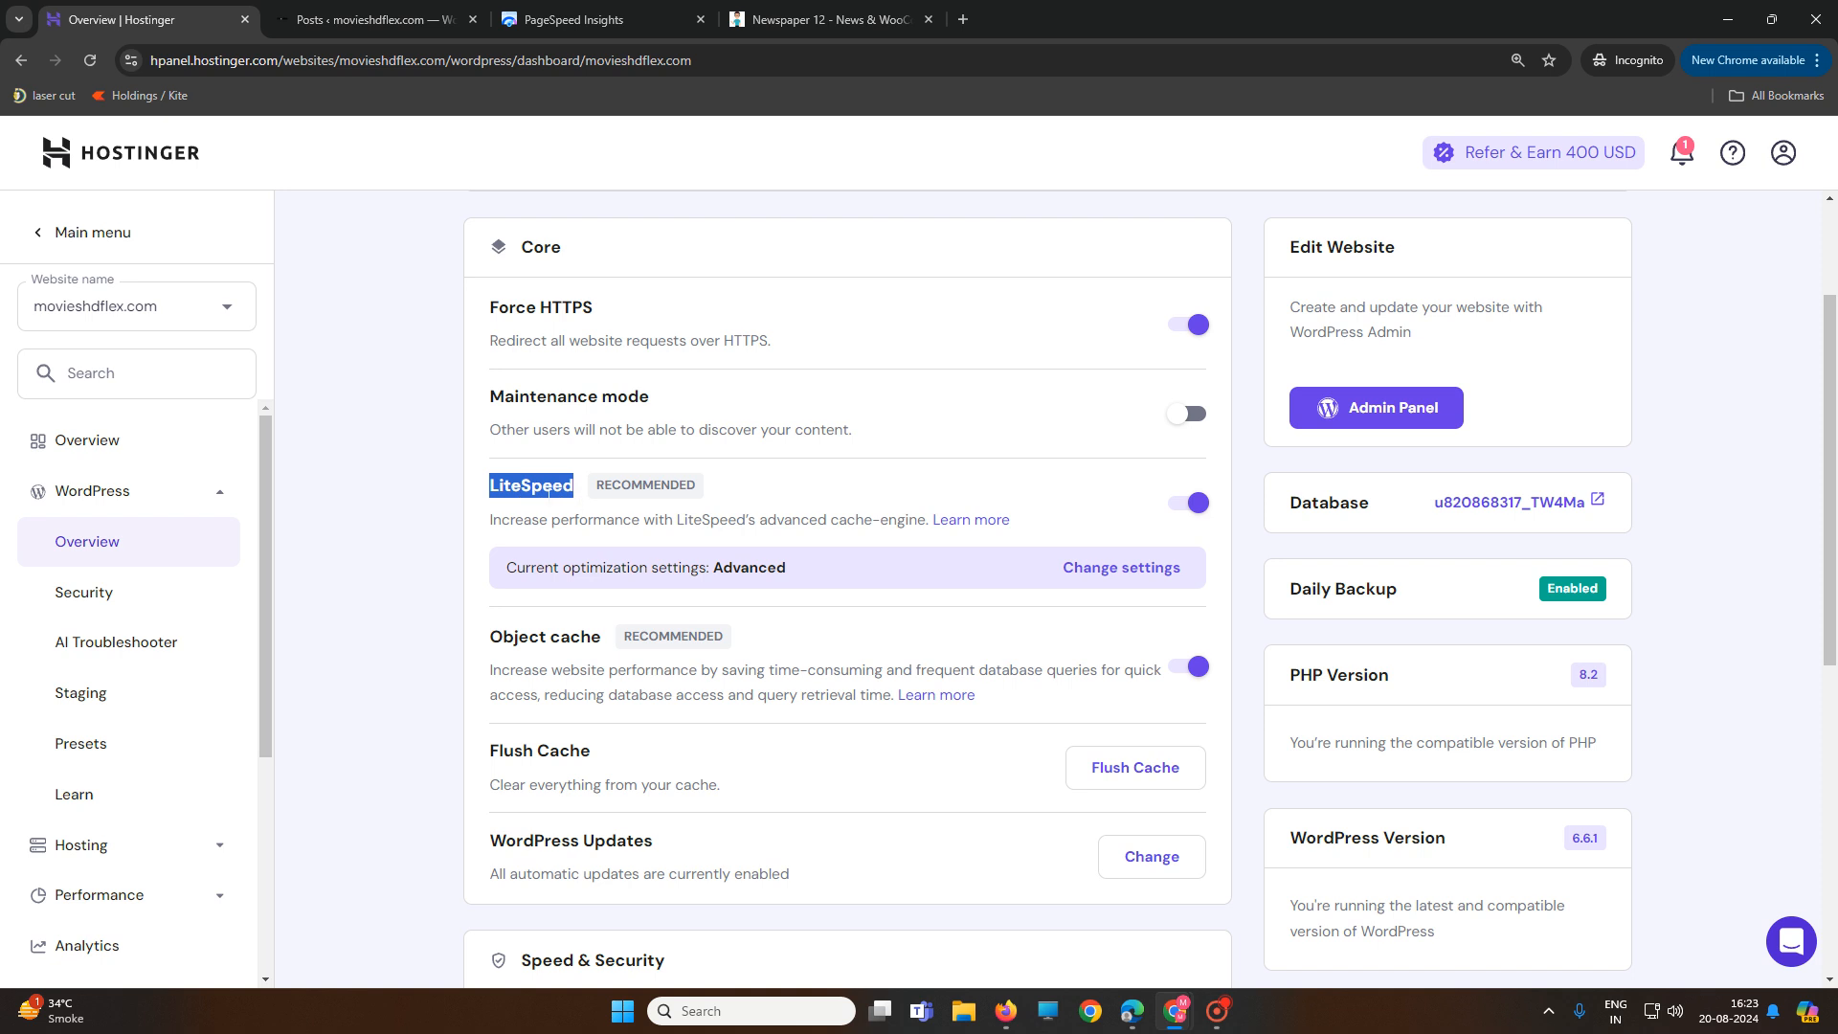
{"action": "left_click", "coordinate": [490, 486]}
{"action": "left_click_drag", "start_coordinate": [490, 486], "coordinate": [575, 491]}
Return to the WordPress admin of movieshdflex.com and show its installed plugins
{"action": "left_click", "coordinate": [410, 21]}
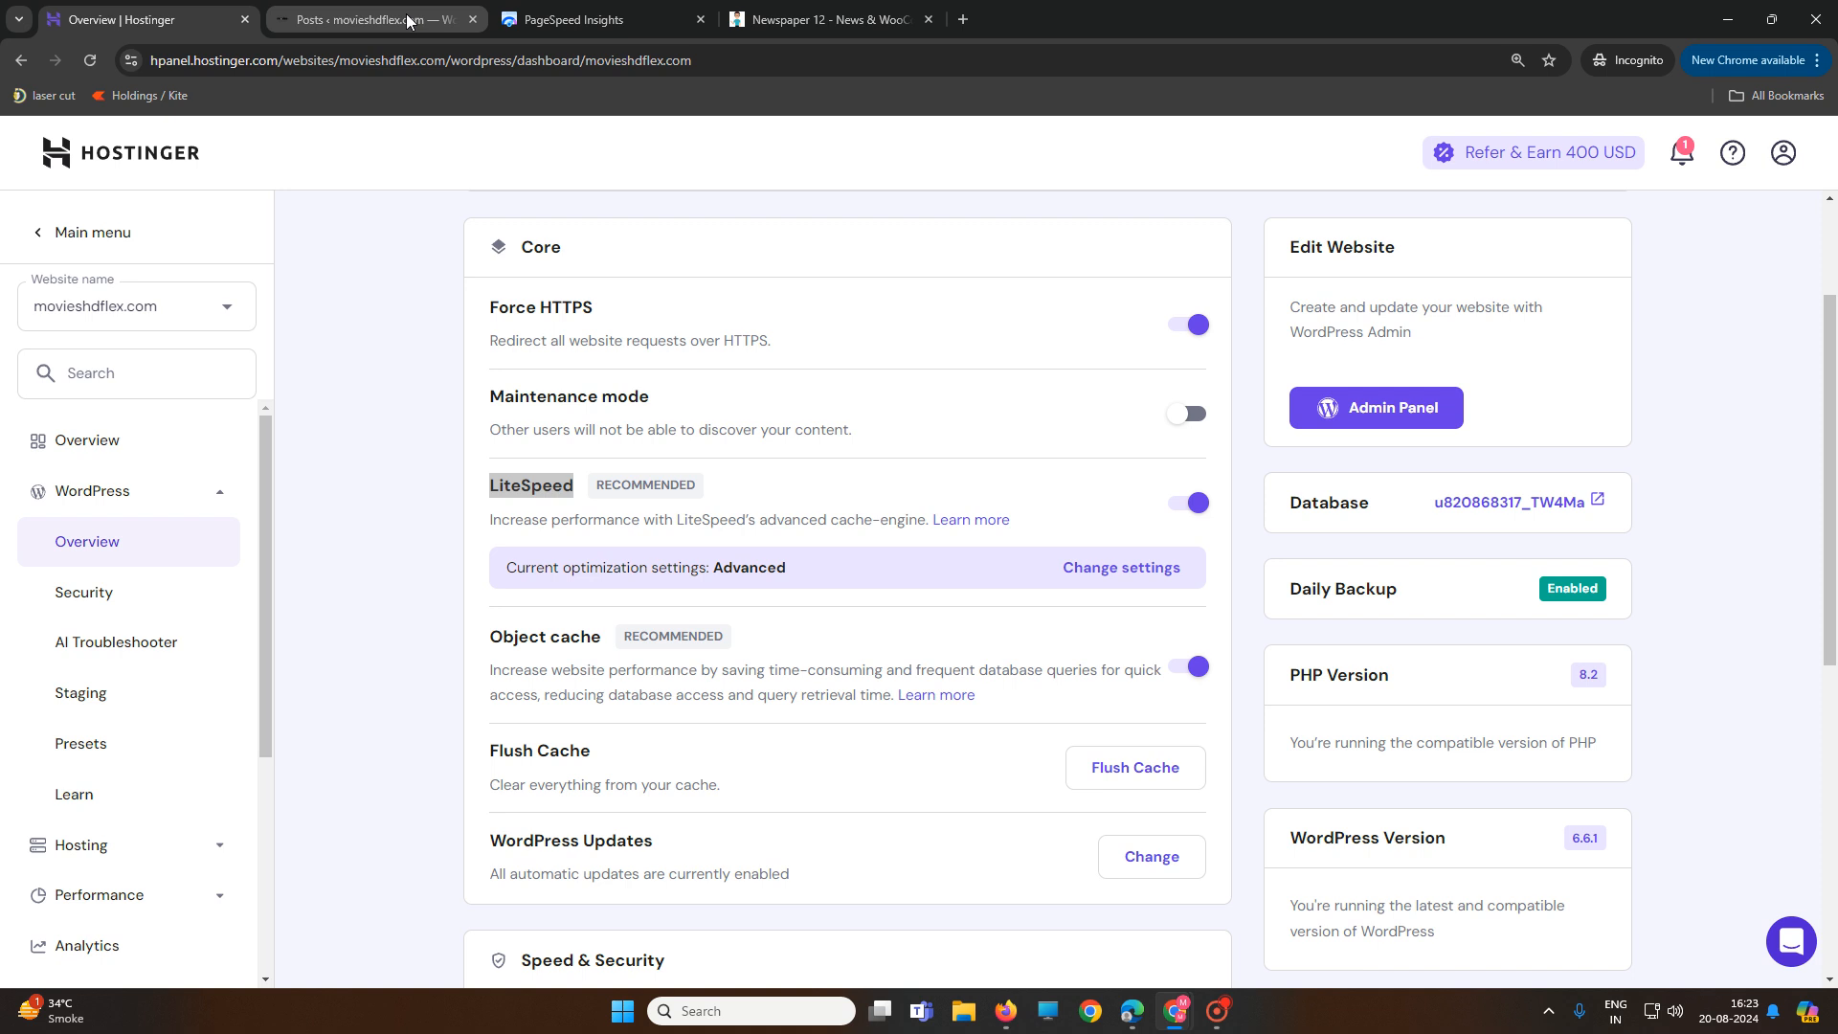
{"action": "mouse_move", "coordinate": [38, 656]}
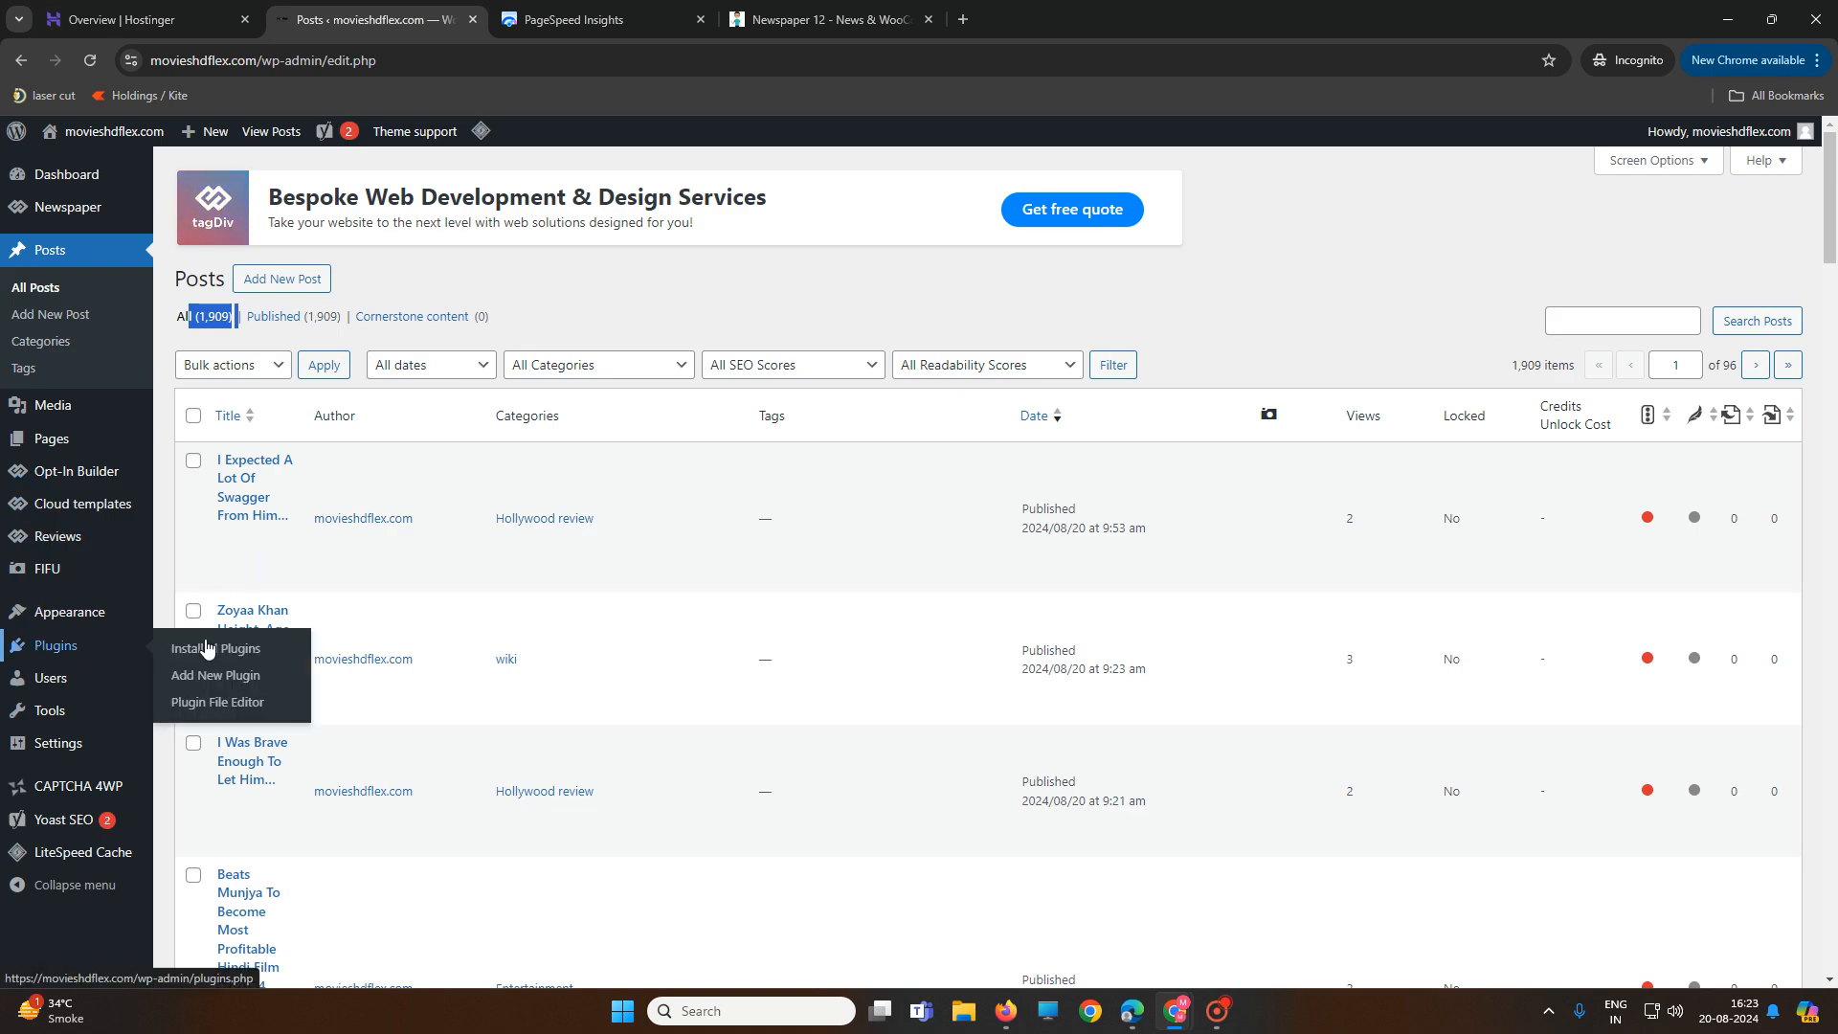
{"action": "left_click", "coordinate": [222, 646]}
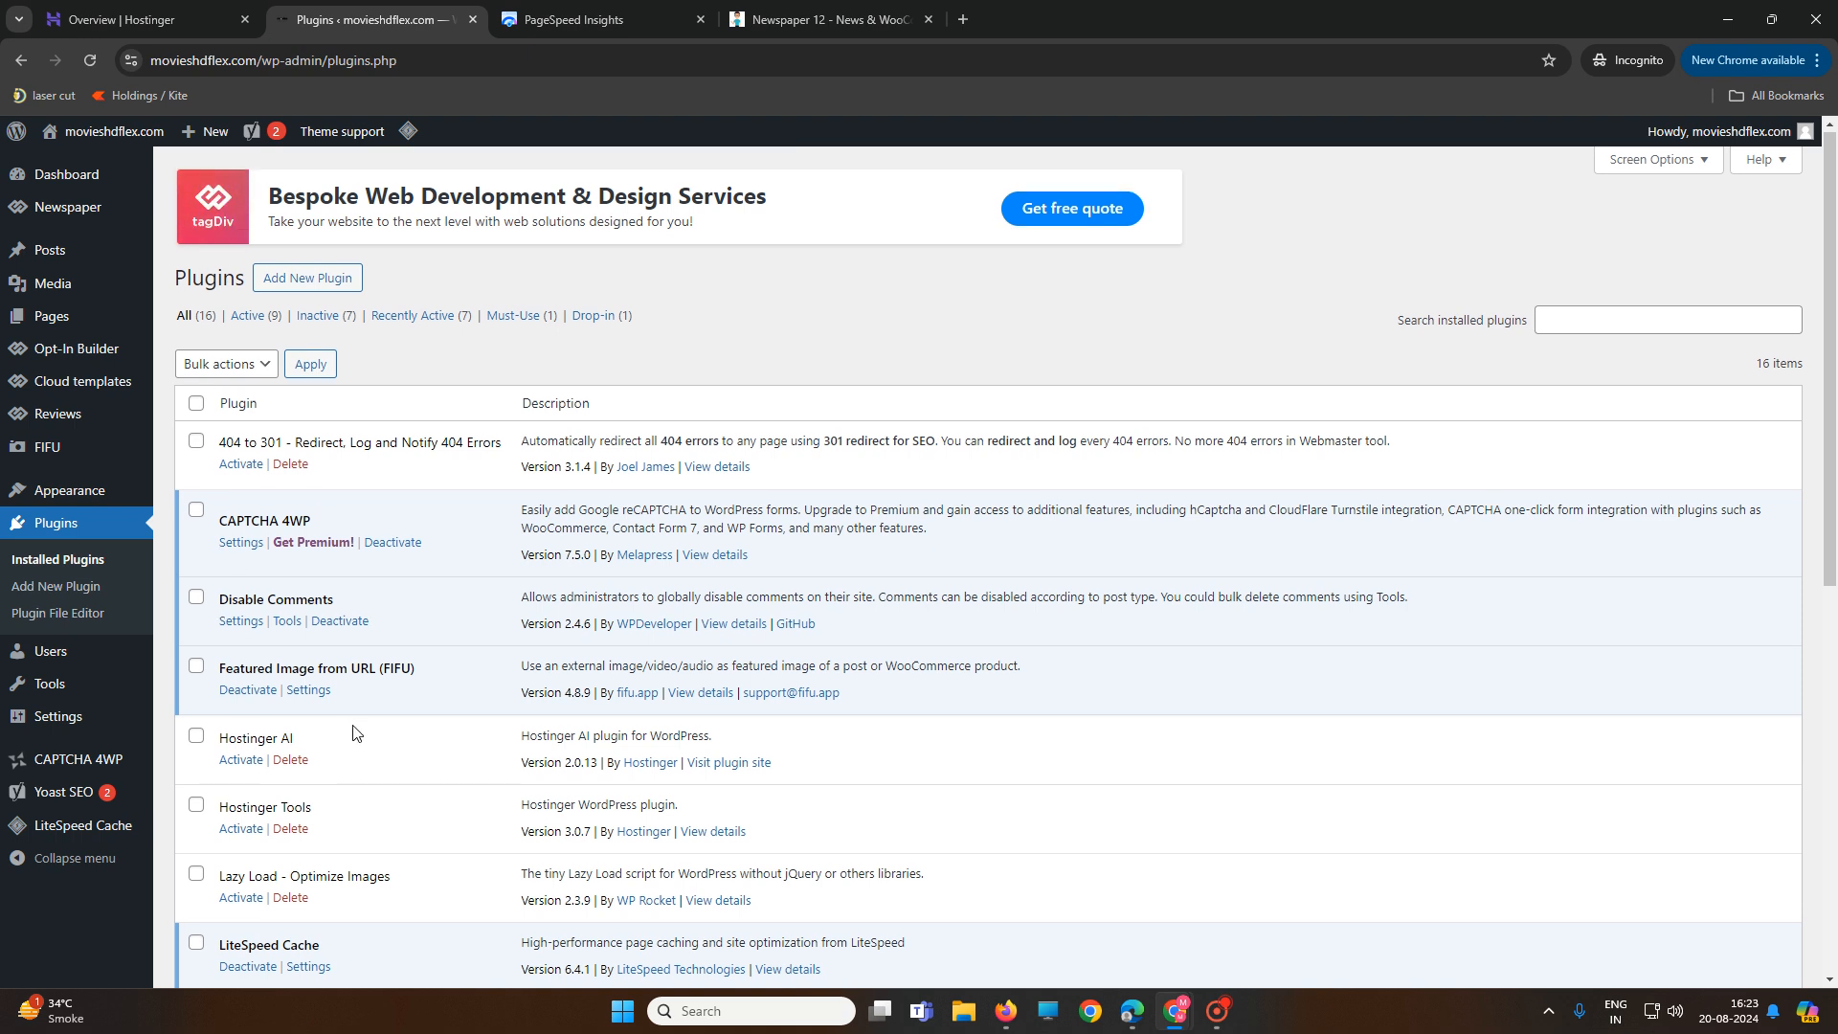
Find the LiteSpeed Cache plugin in the list of installed plugins and highlight its name
{"action": "scroll", "coordinate": [352, 737], "scroll_direction": "down", "scroll_amount": 3}
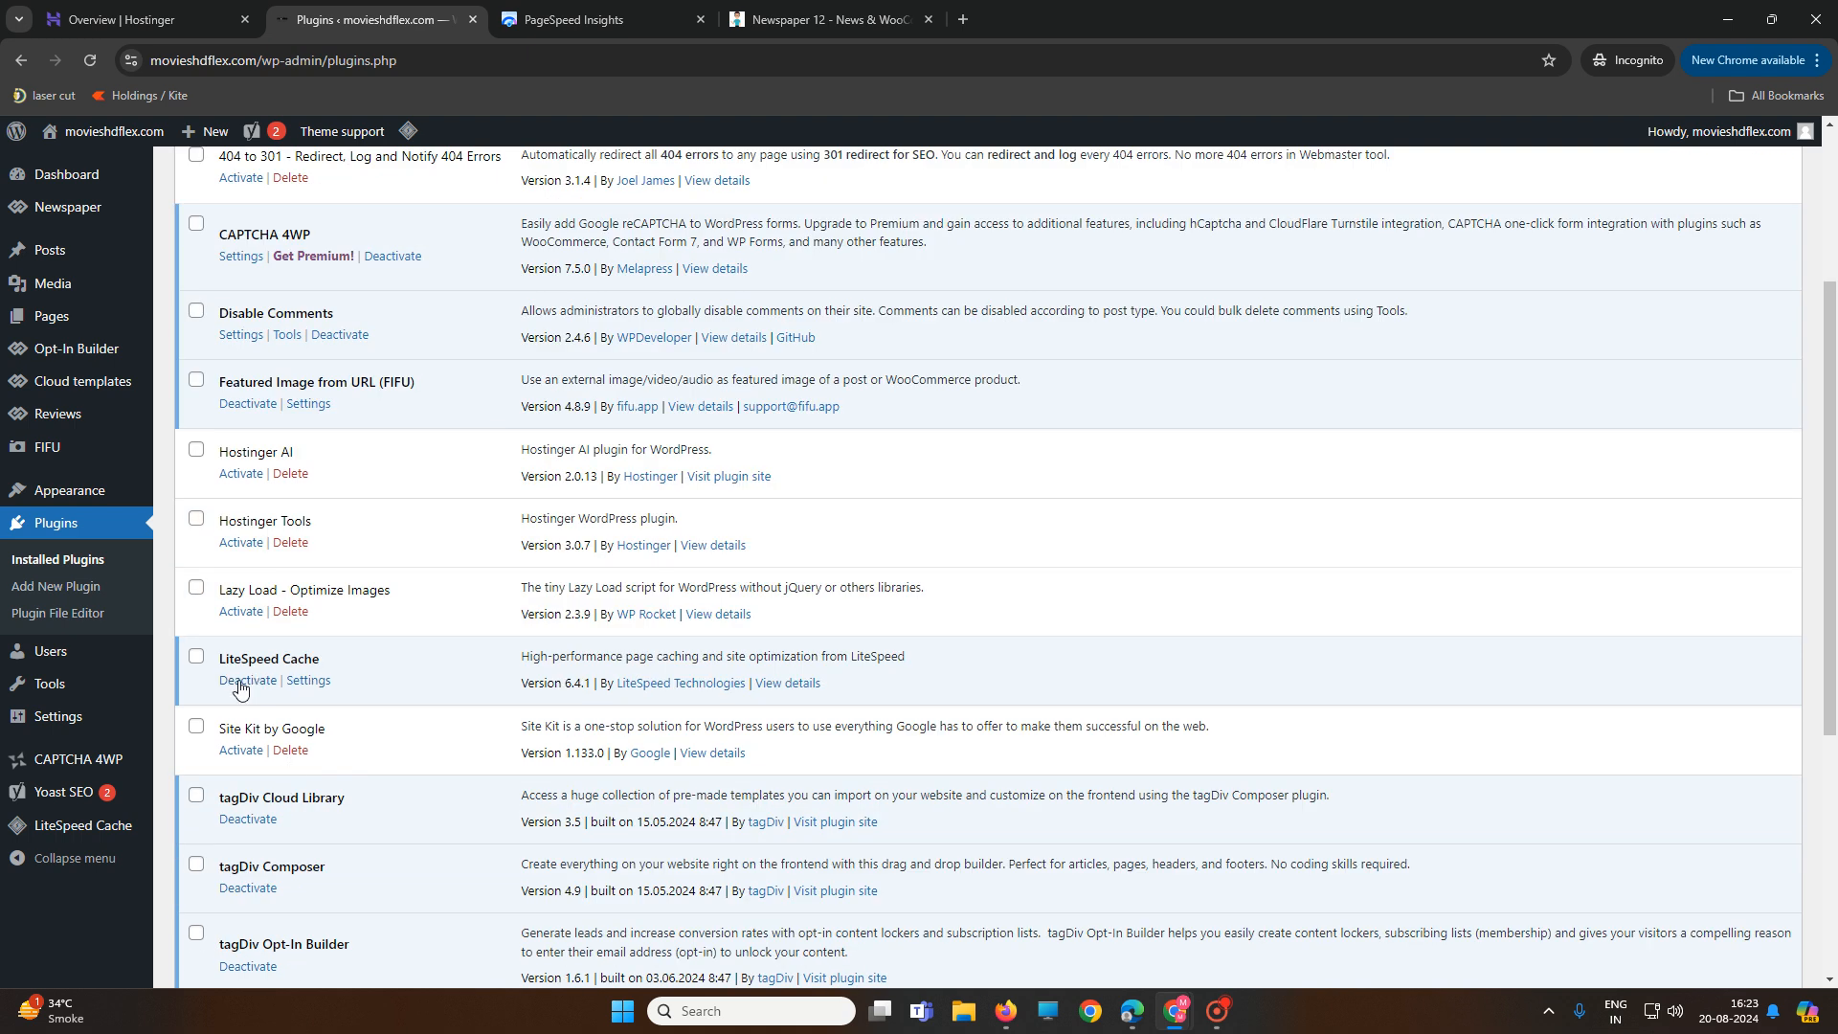
{"action": "left_click_drag", "start_coordinate": [321, 659], "coordinate": [211, 667]}
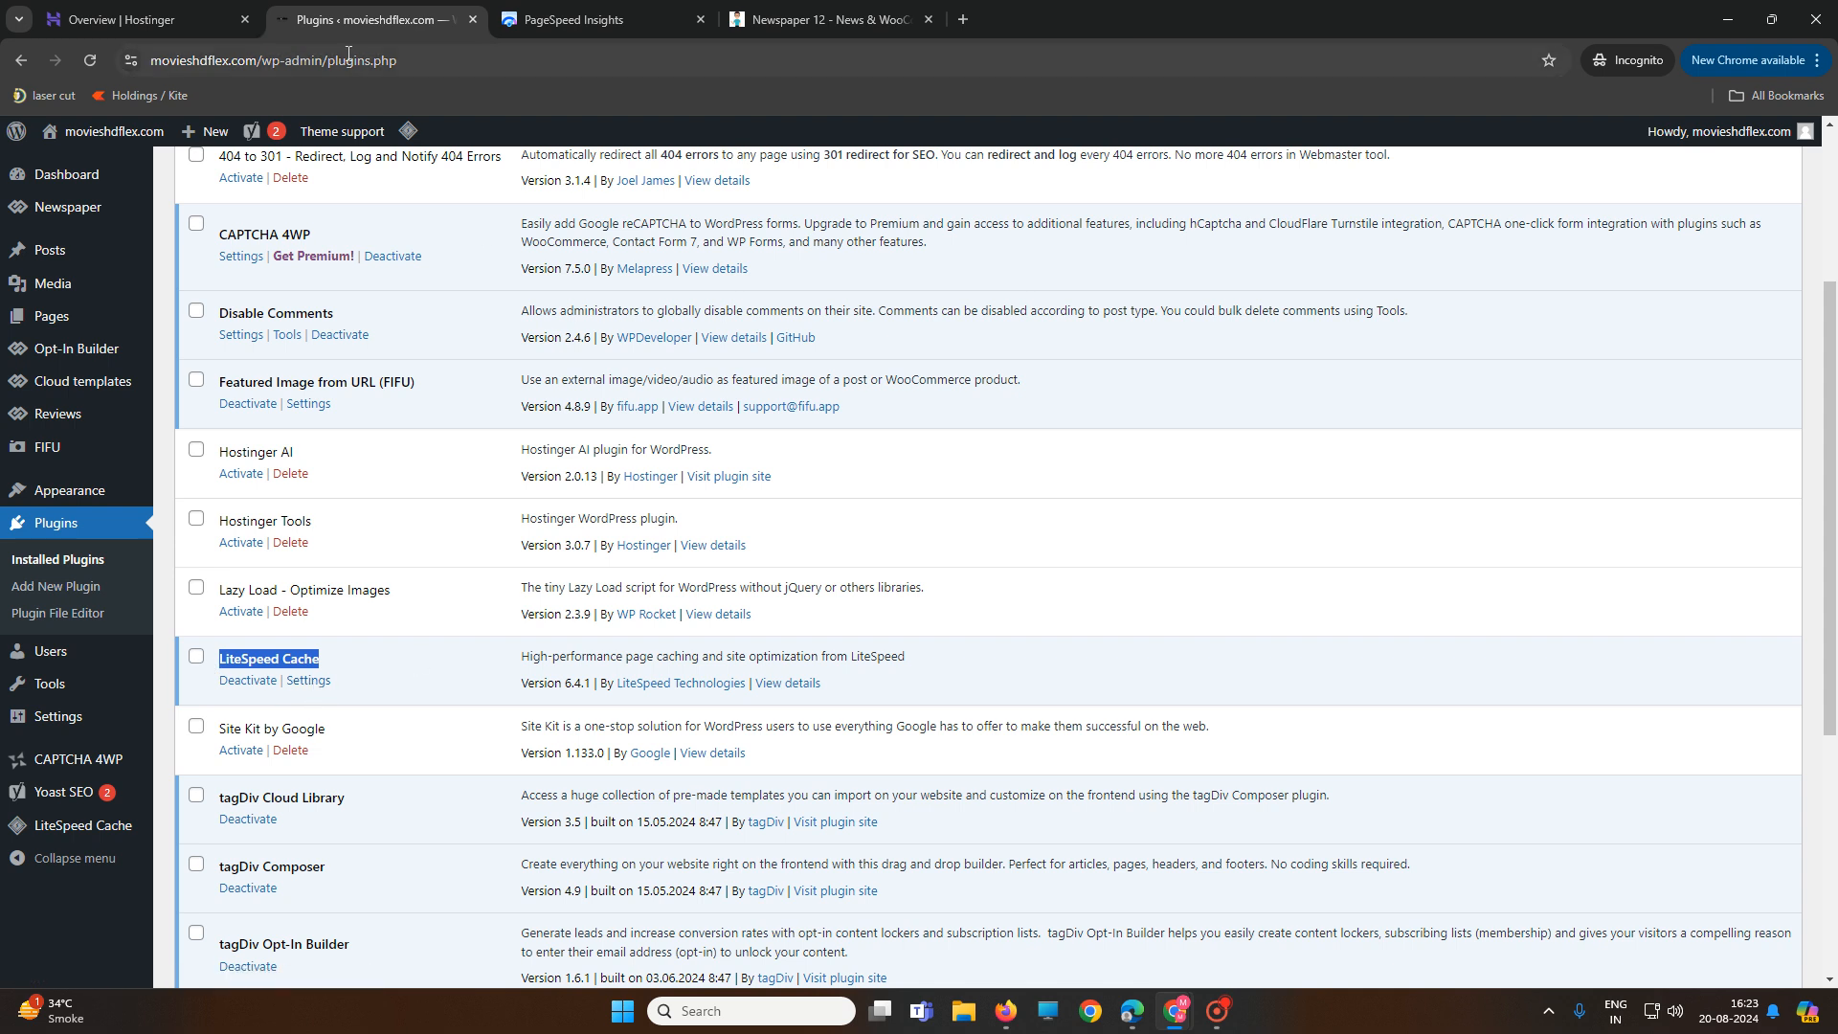
Open the site's LiteSpeed optimization settings in Hostinger and compare the Basic, Advanced and Aggressive presets
{"action": "left_click", "coordinate": [184, 12]}
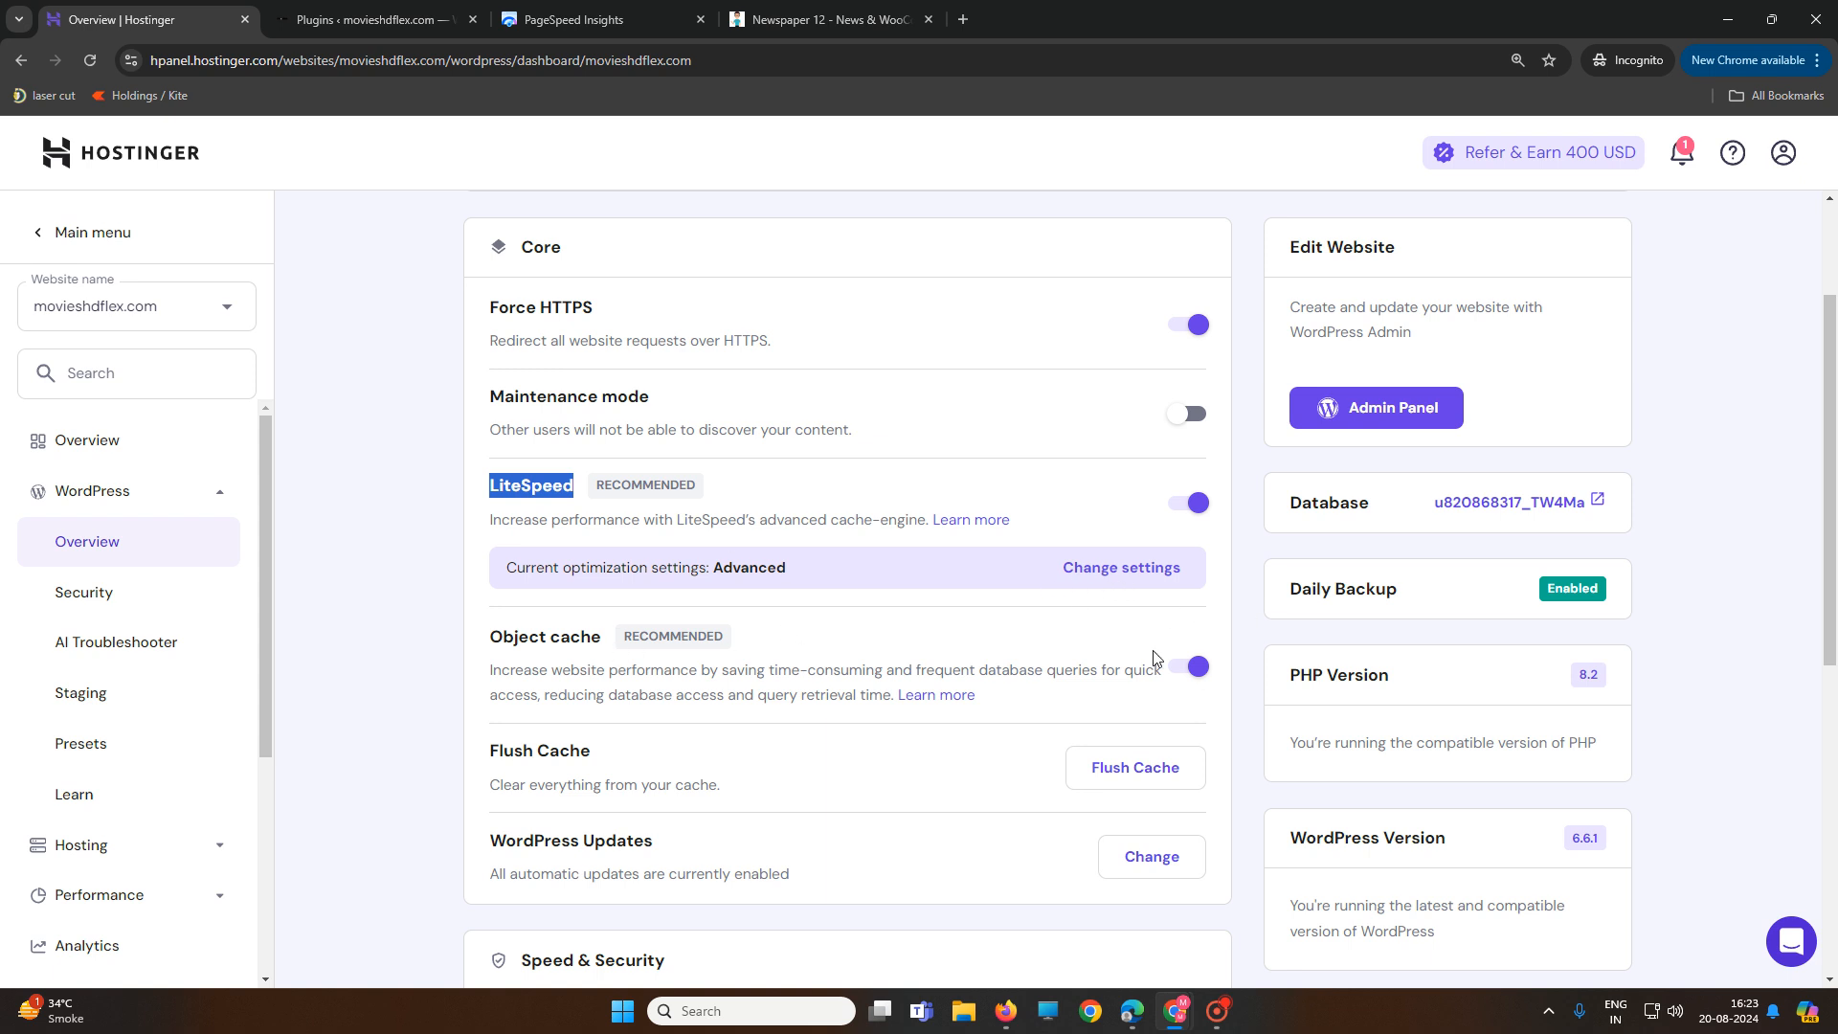
{"action": "left_click", "coordinate": [1109, 572]}
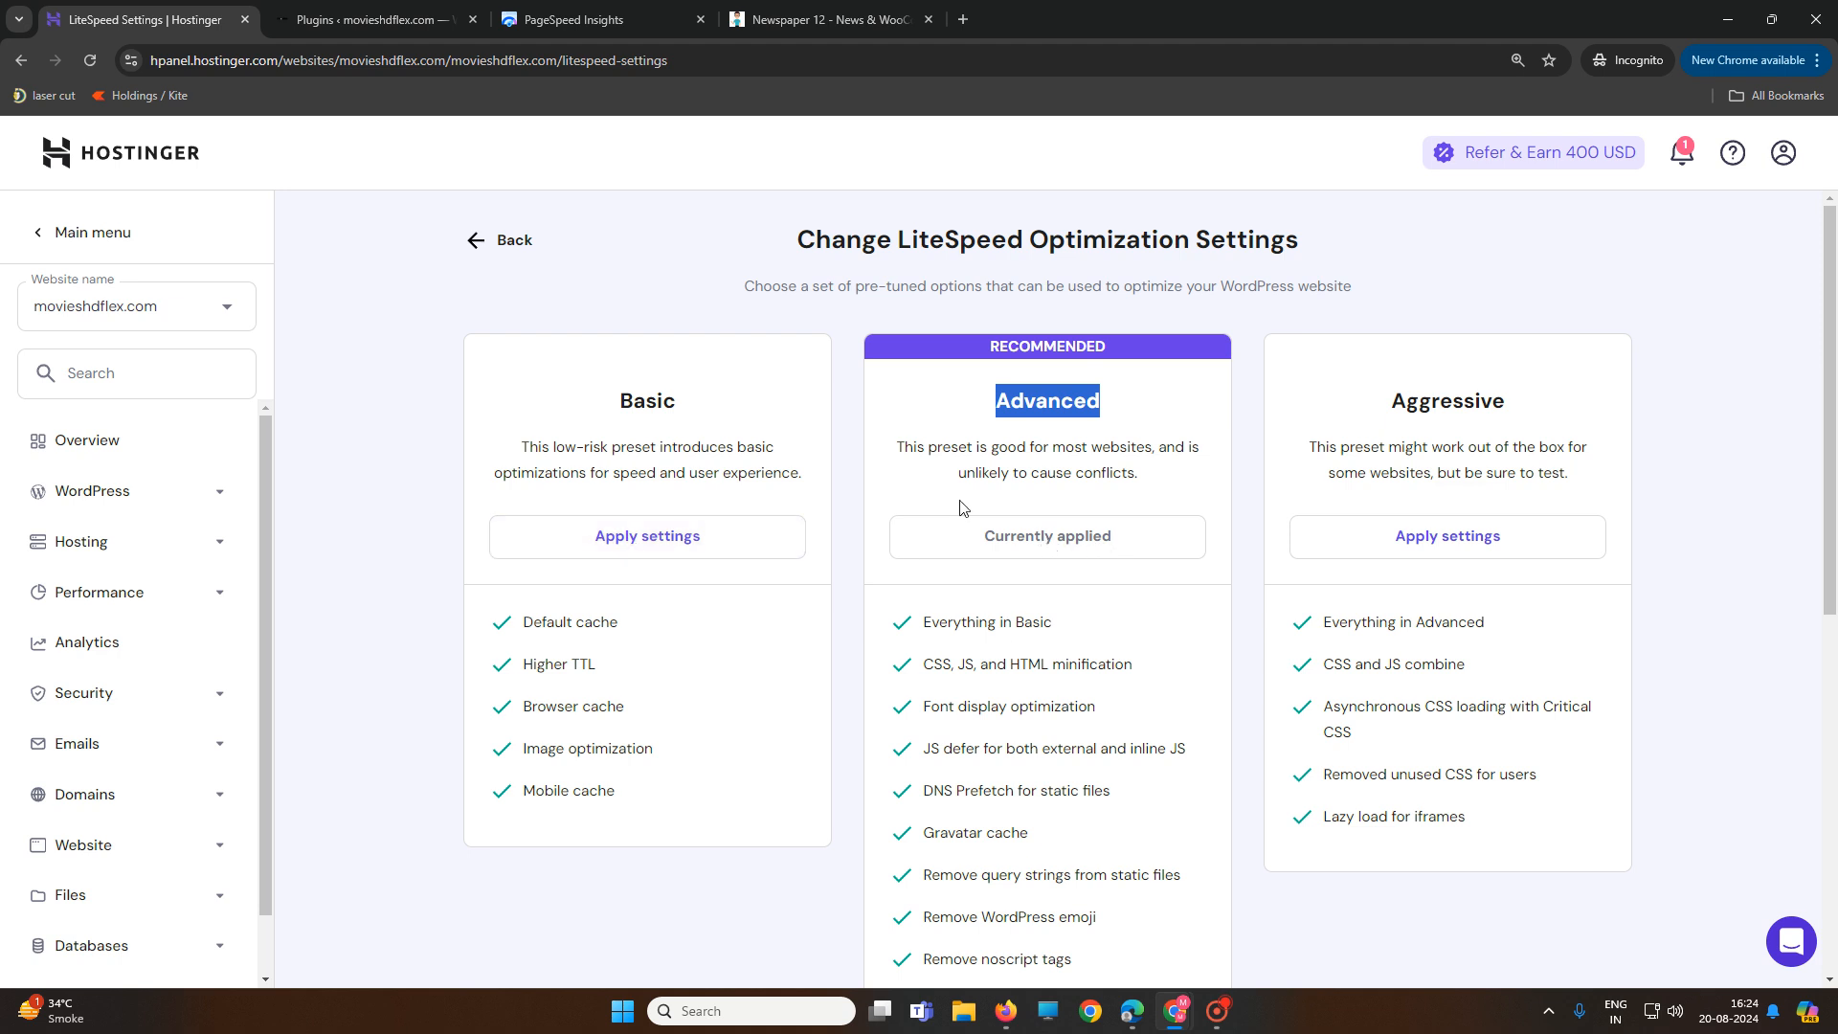
{"action": "scroll", "coordinate": [1095, 698], "scroll_direction": "down", "scroll_amount": 4}
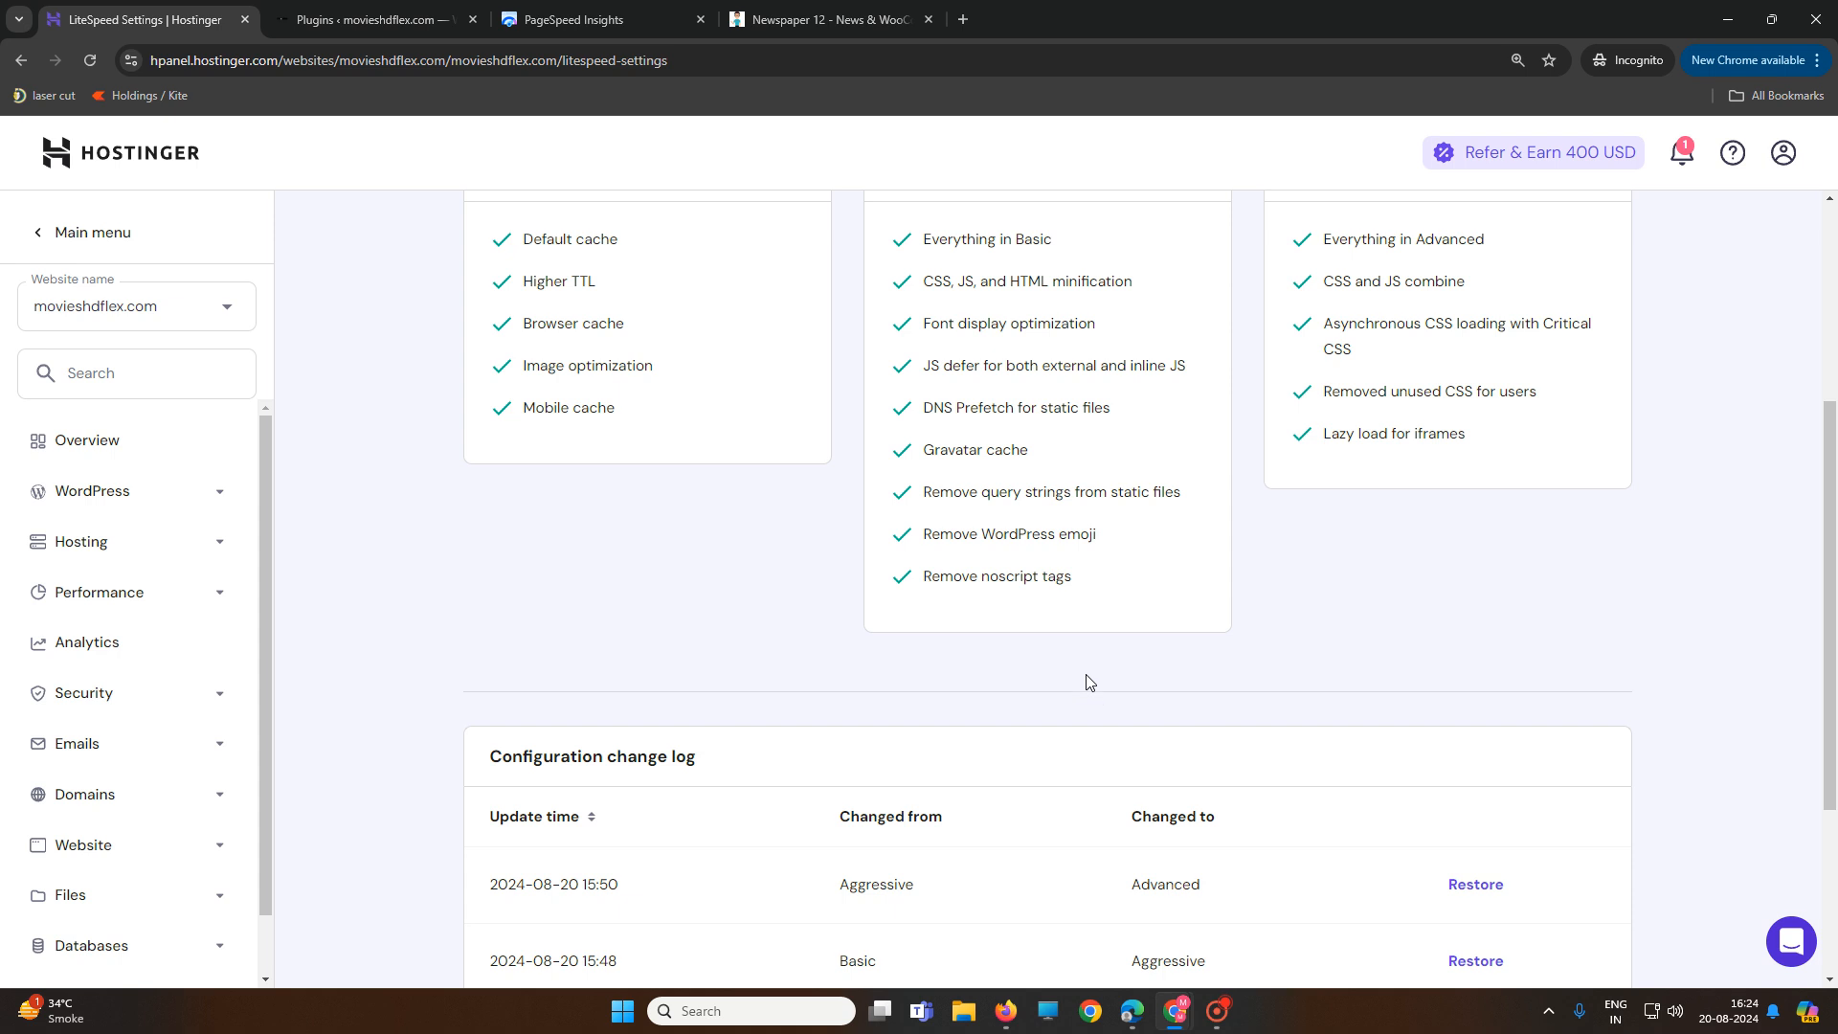
{"action": "scroll", "coordinate": [1129, 634], "scroll_direction": "up", "scroll_amount": 4}
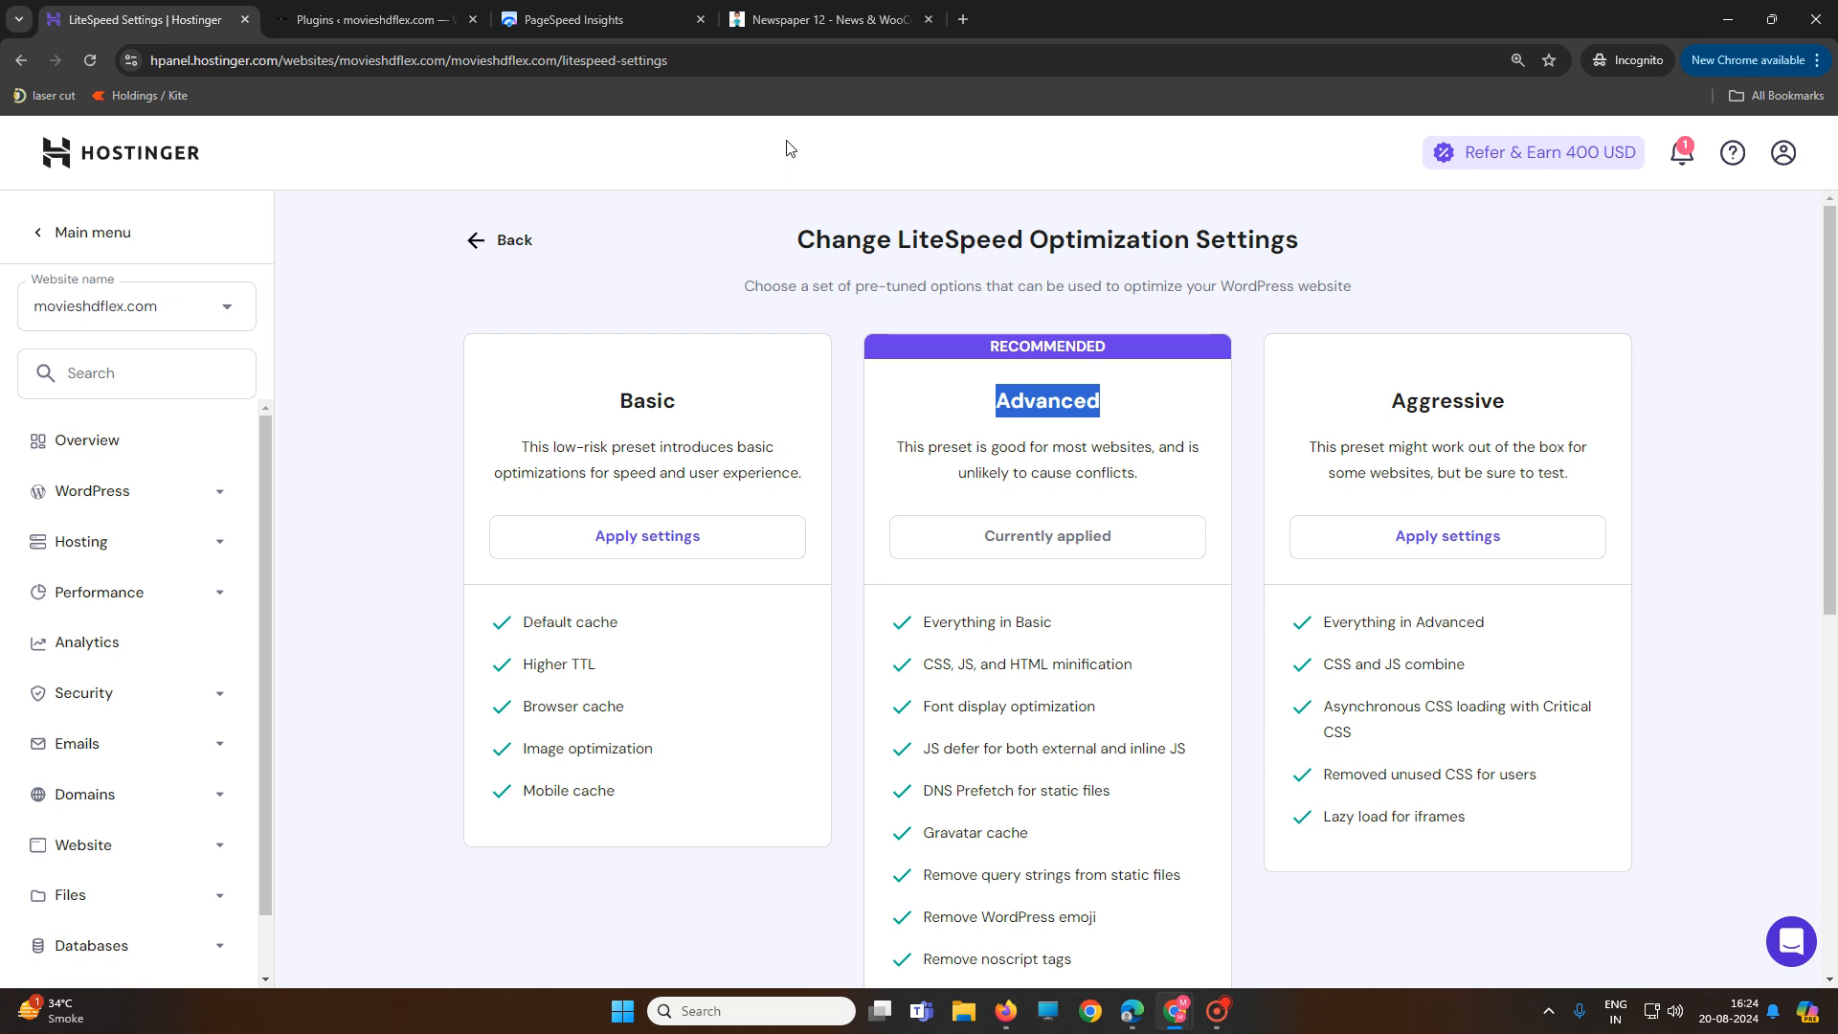
{"action": "left_click", "coordinate": [383, 17]}
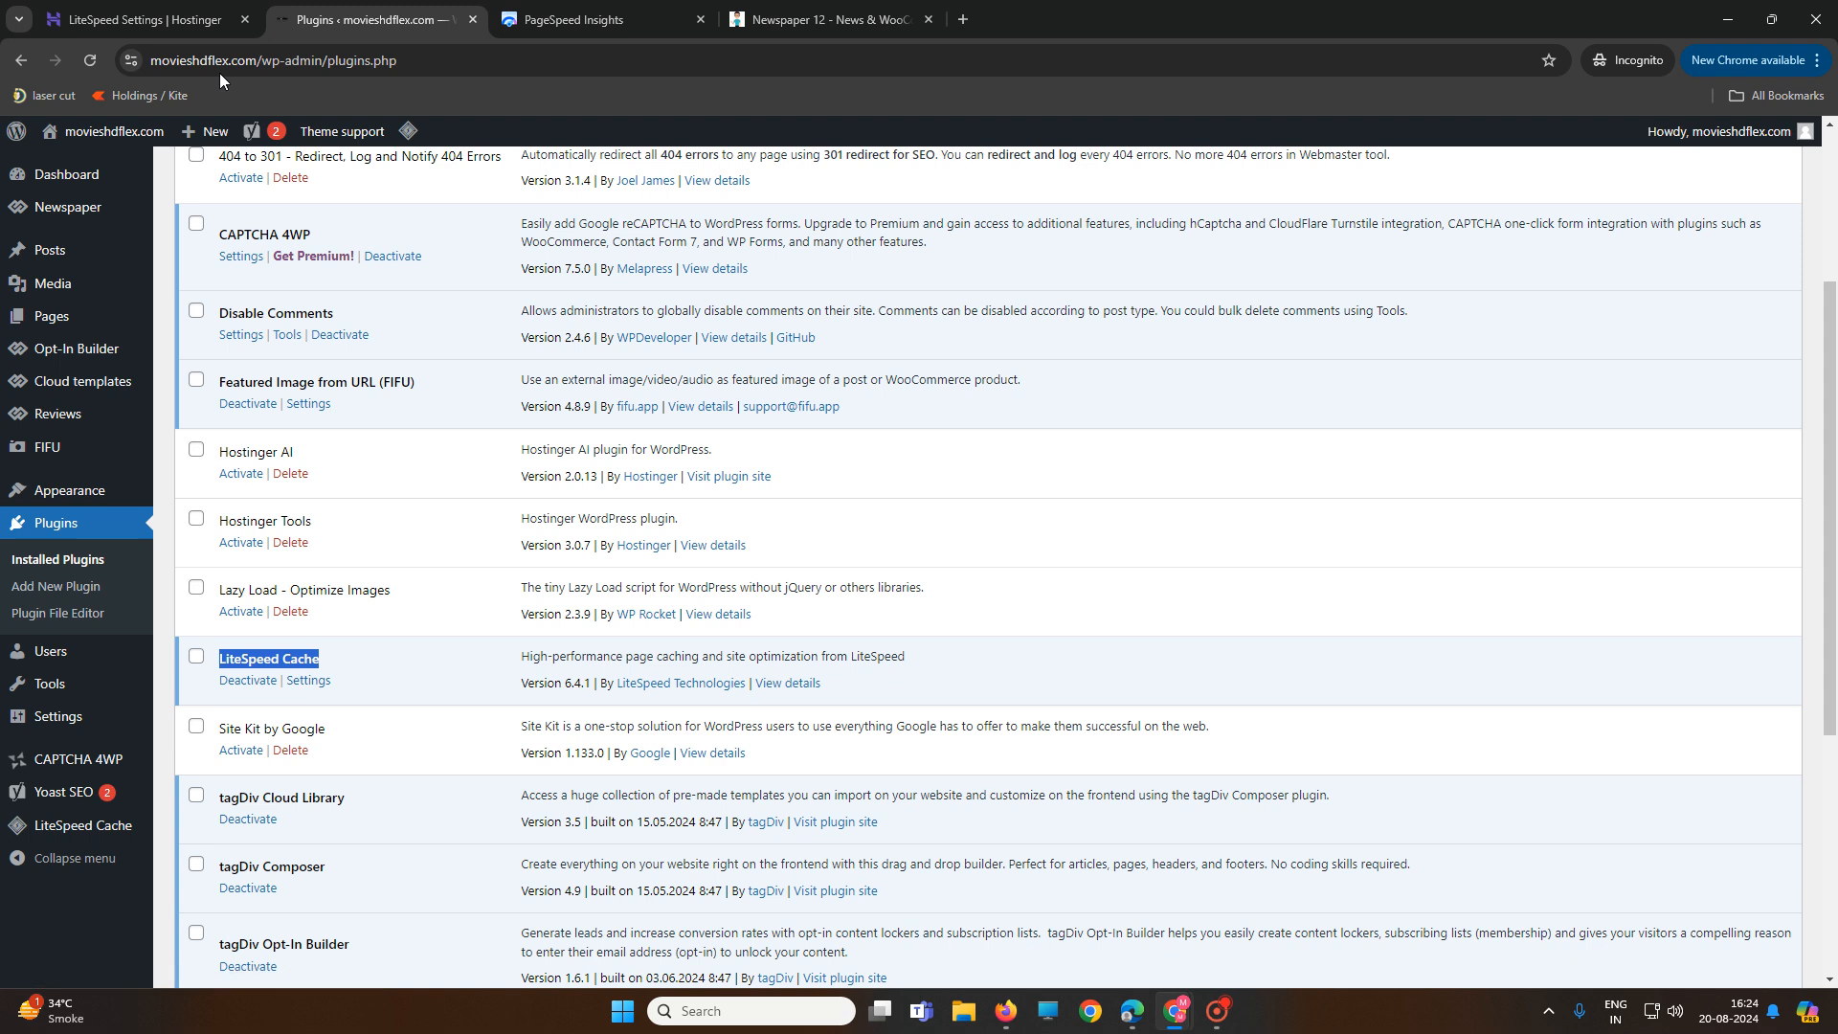
{"action": "left_click", "coordinate": [180, 17]}
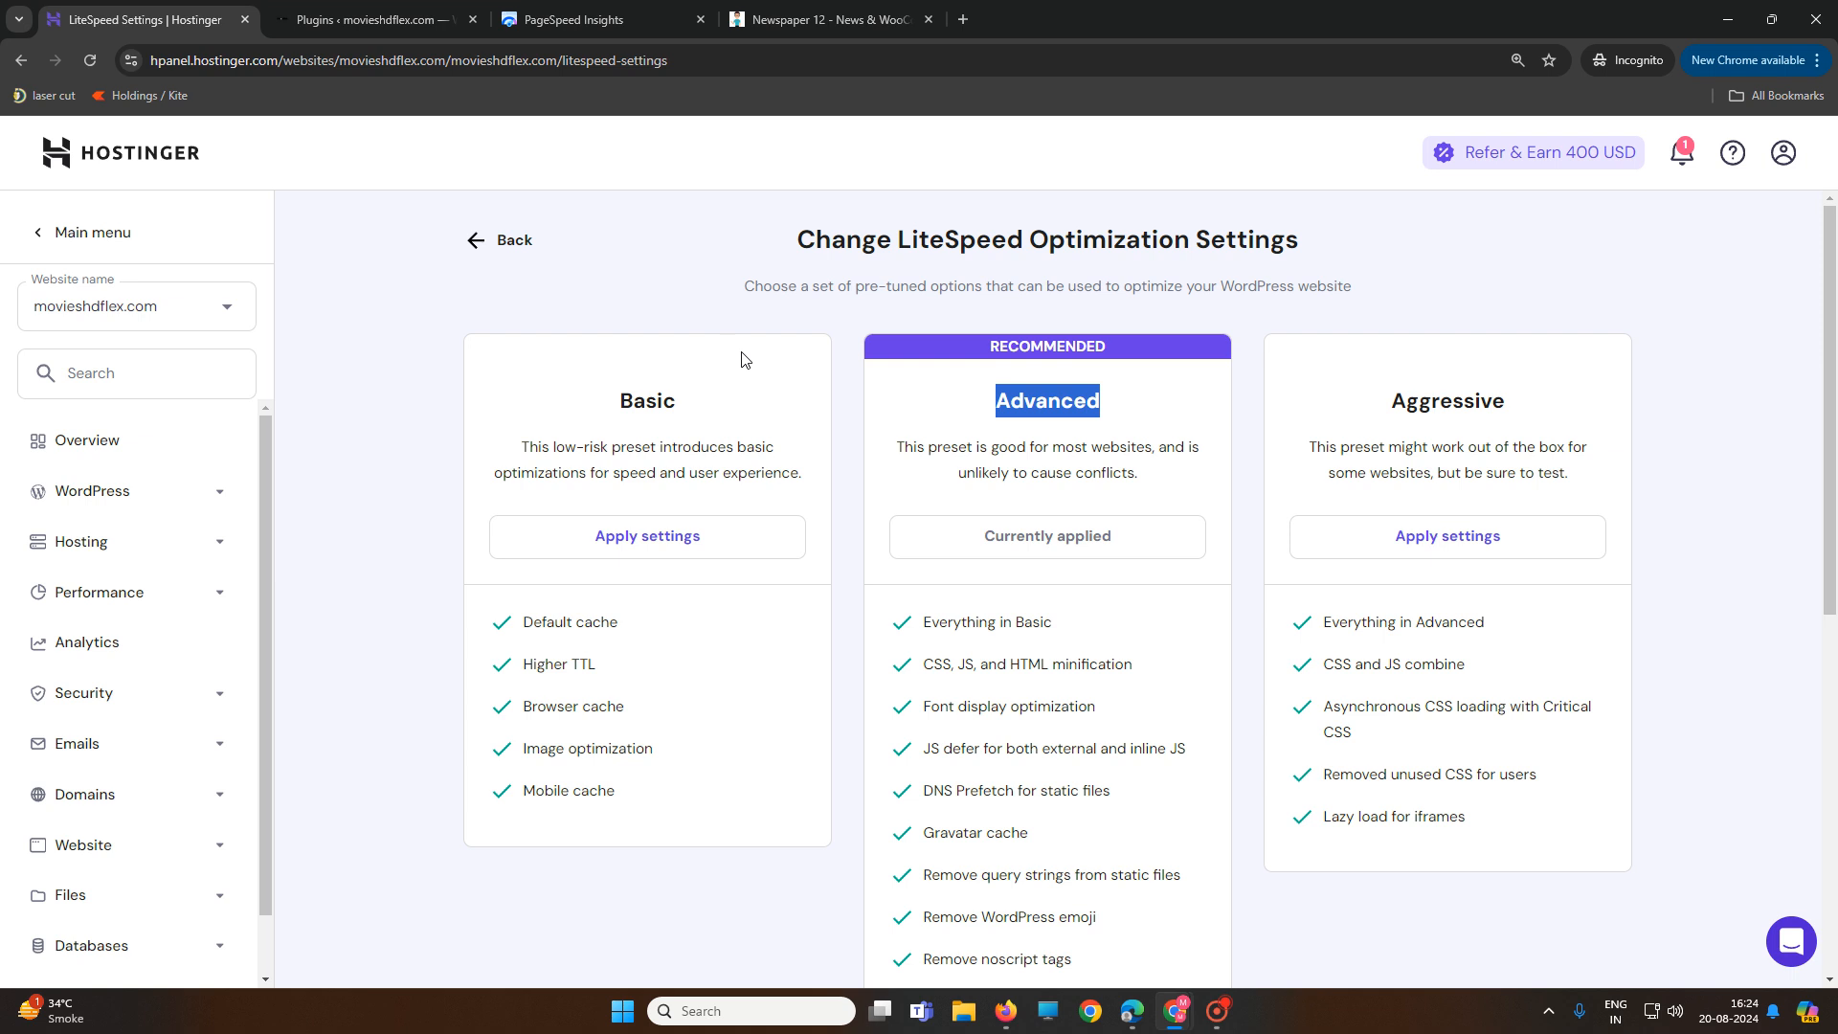
{"action": "left_click", "coordinate": [990, 424]}
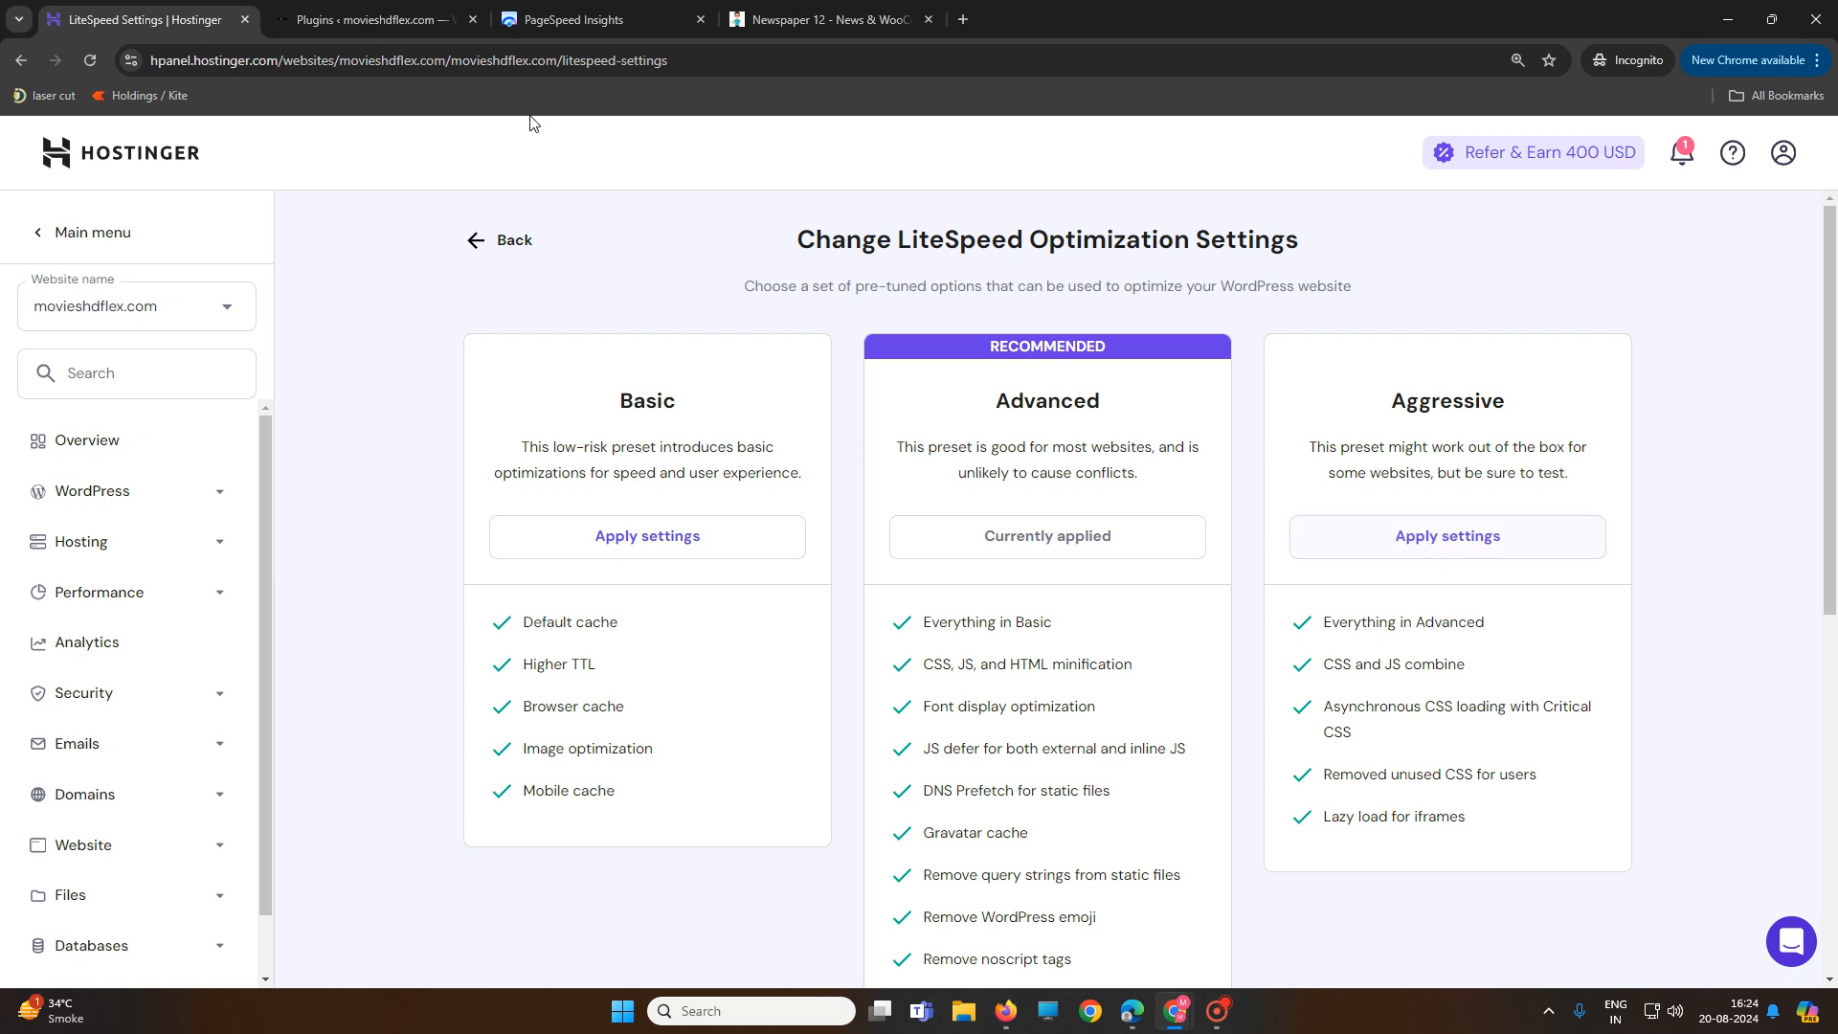
Open LiteSpeed Cache's Page Optimization in the WordPress admin and look through its CSS, JS, HTML and Media settings
{"action": "left_click", "coordinate": [373, 8]}
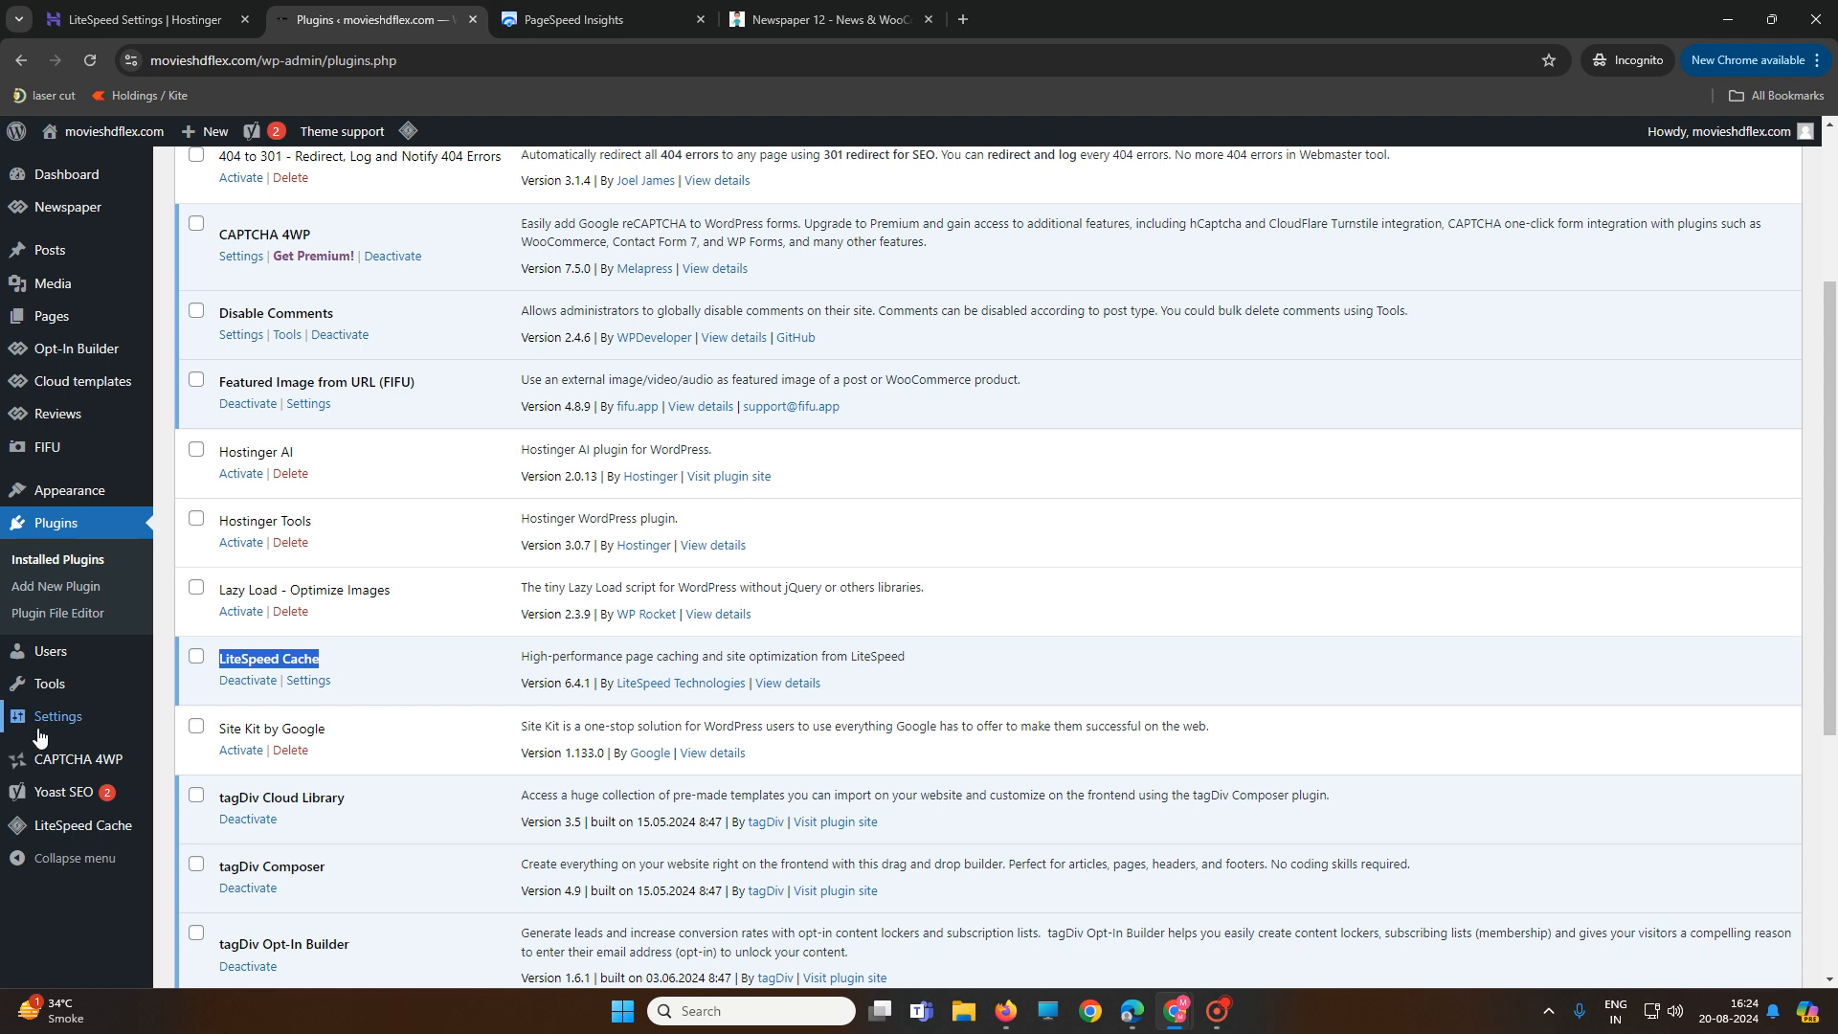
{"action": "mouse_move", "coordinate": [84, 825]}
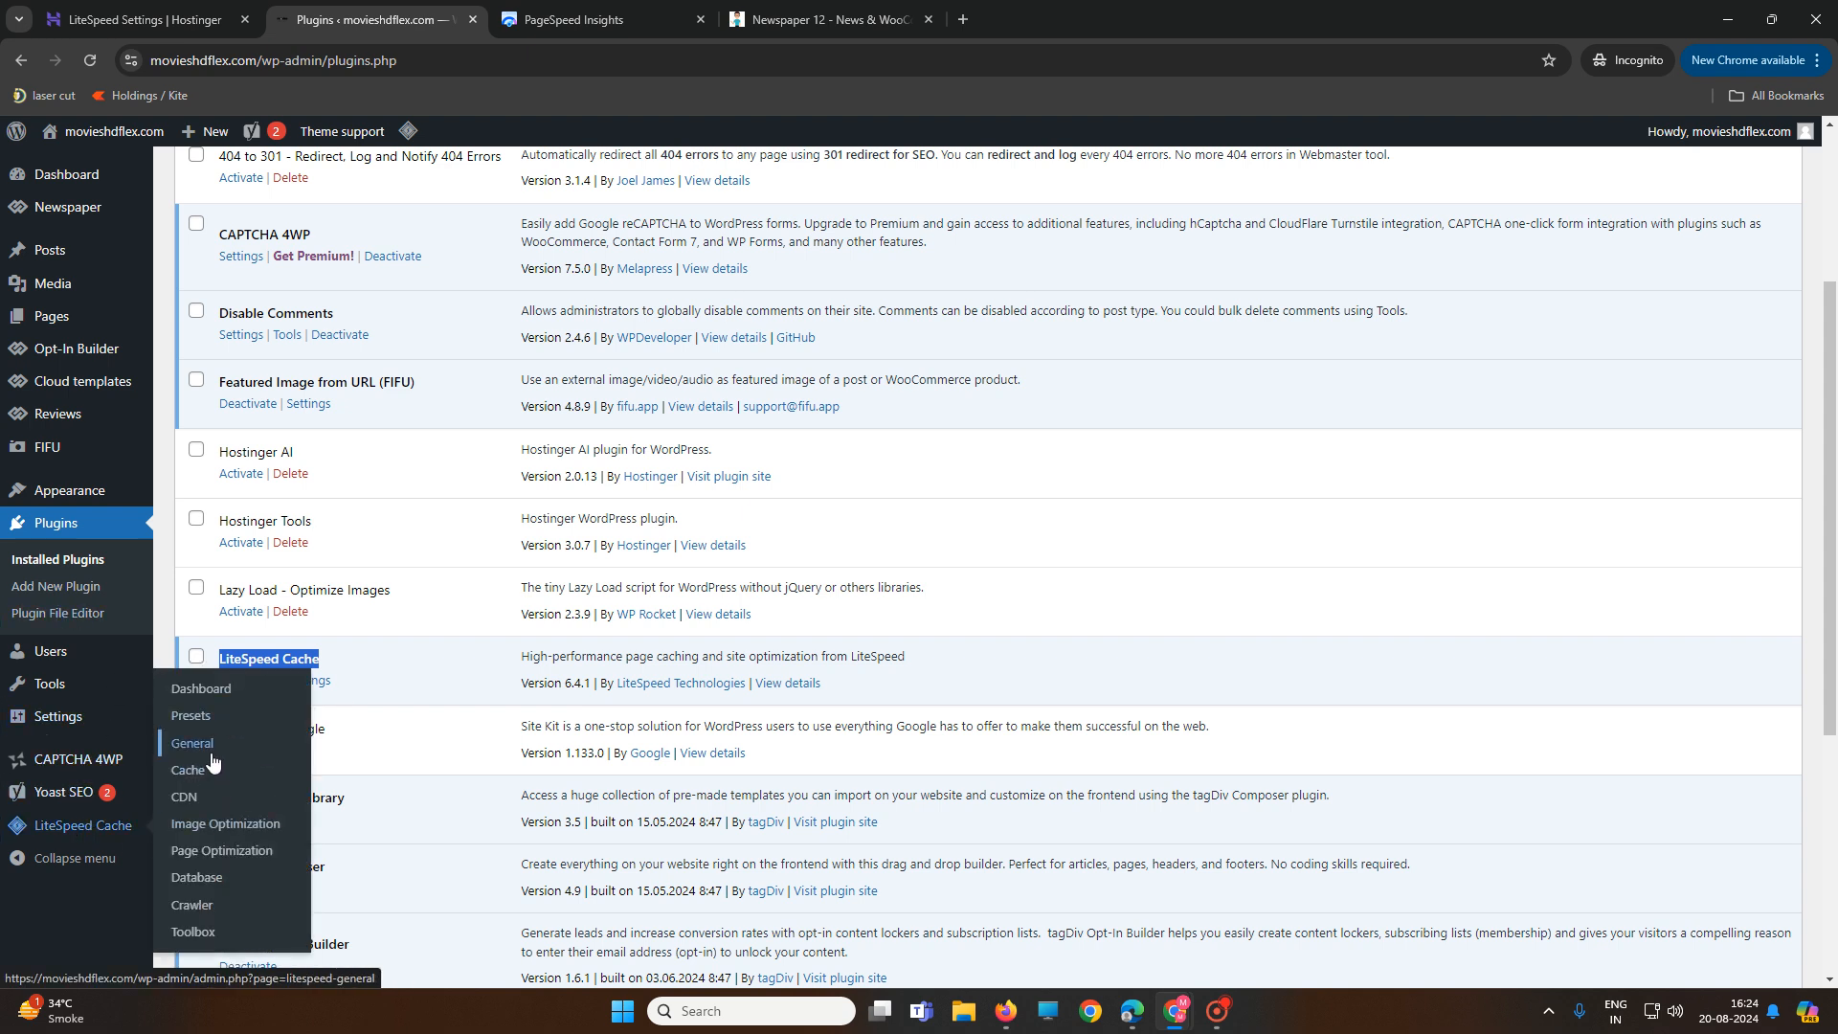
{"action": "left_click", "coordinate": [222, 855]}
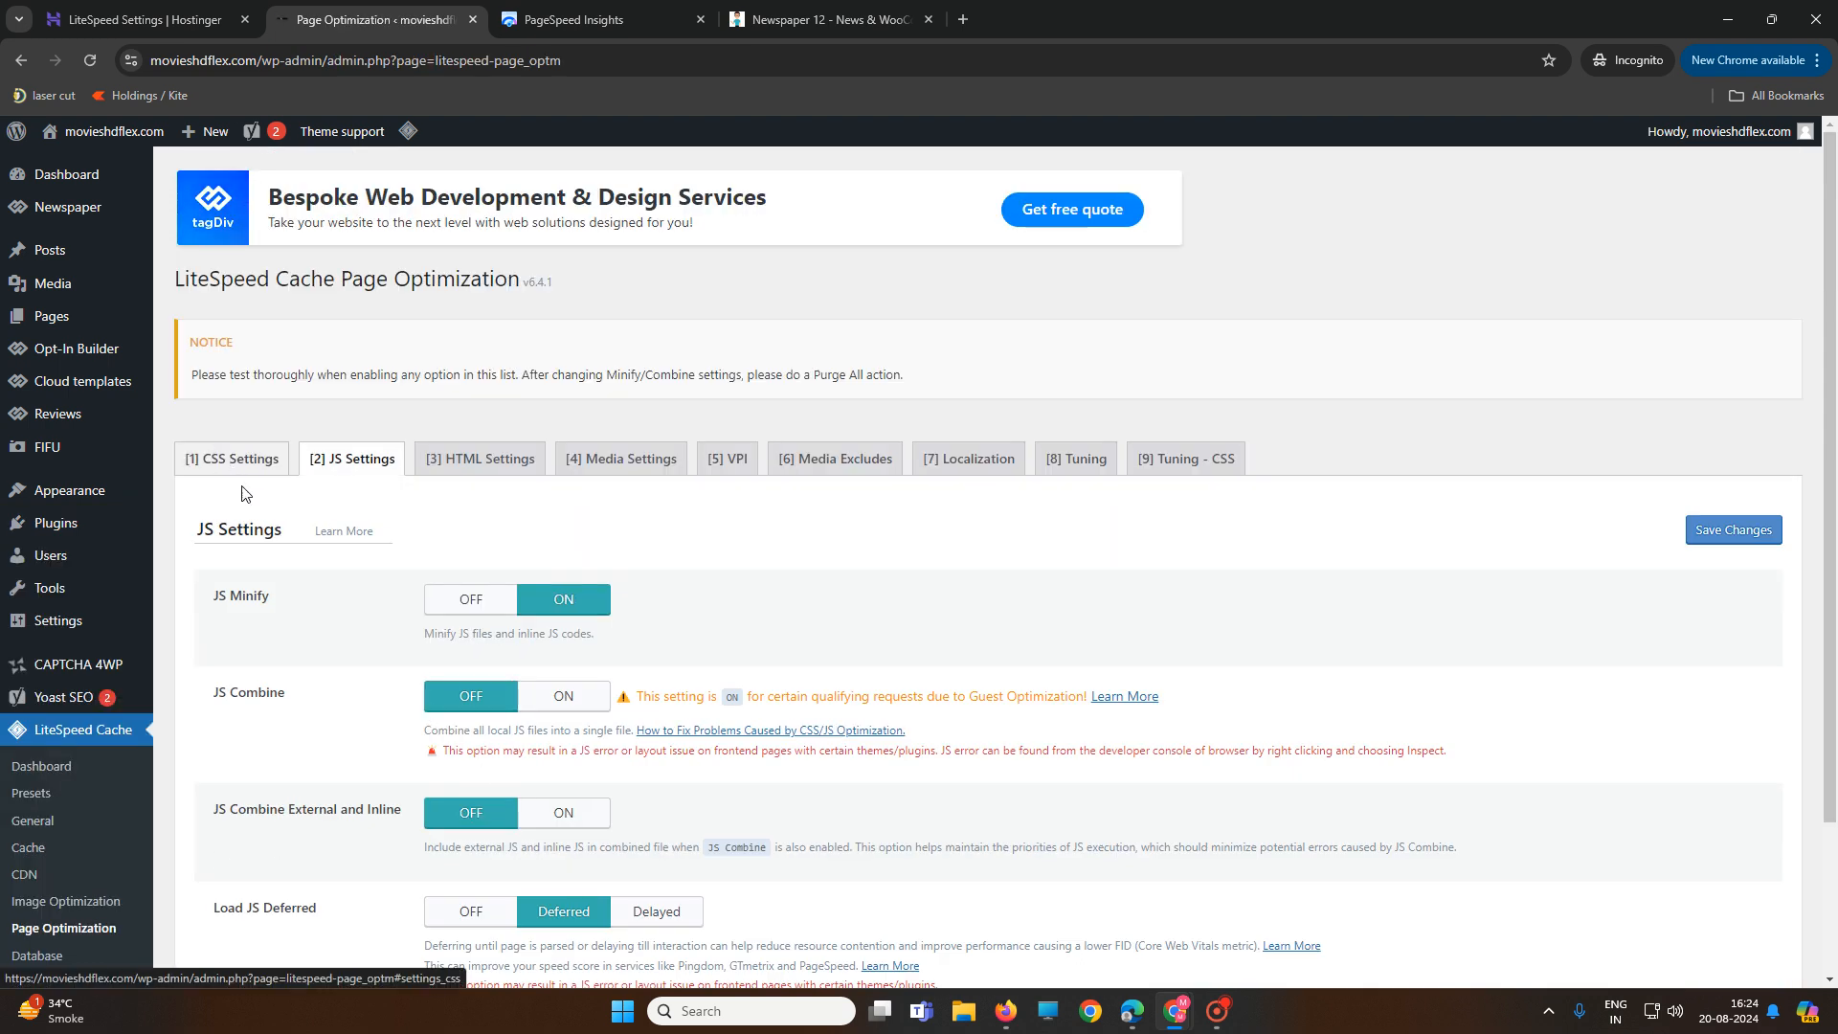
{"action": "left_click", "coordinate": [227, 461]}
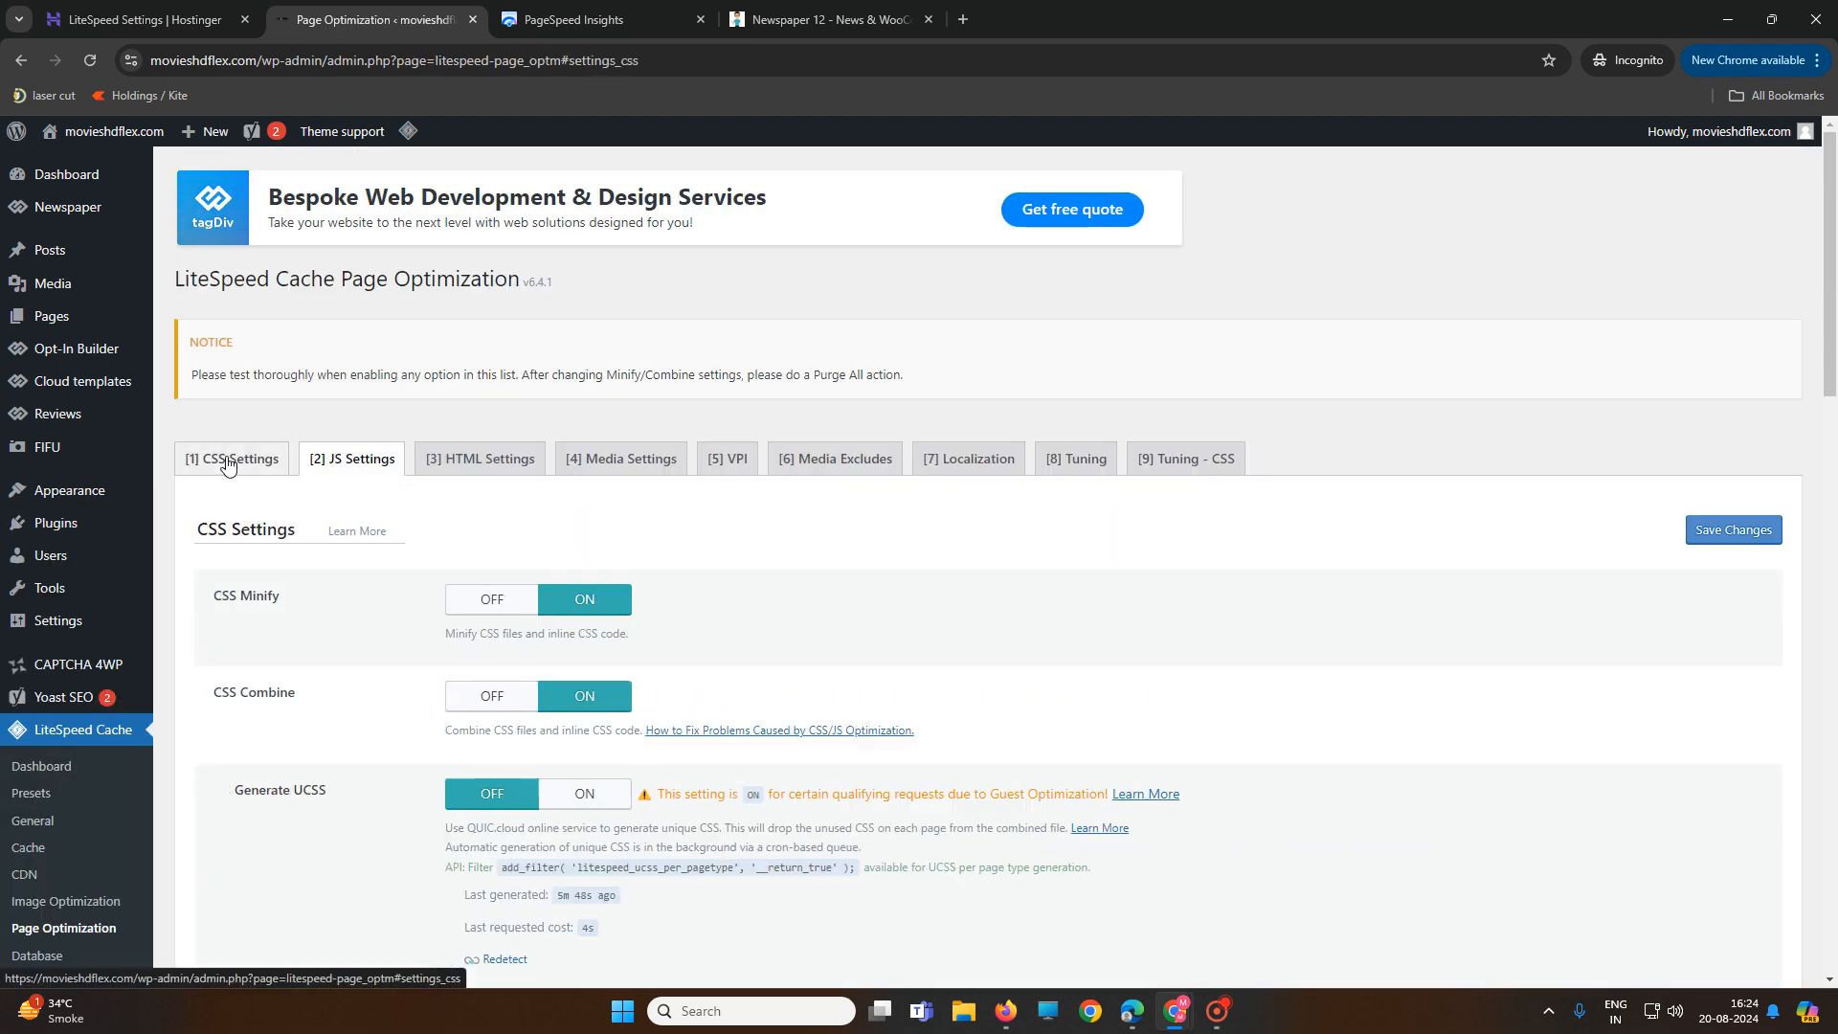
{"action": "left_click", "coordinate": [352, 459]}
{"action": "left_click", "coordinate": [500, 471]}
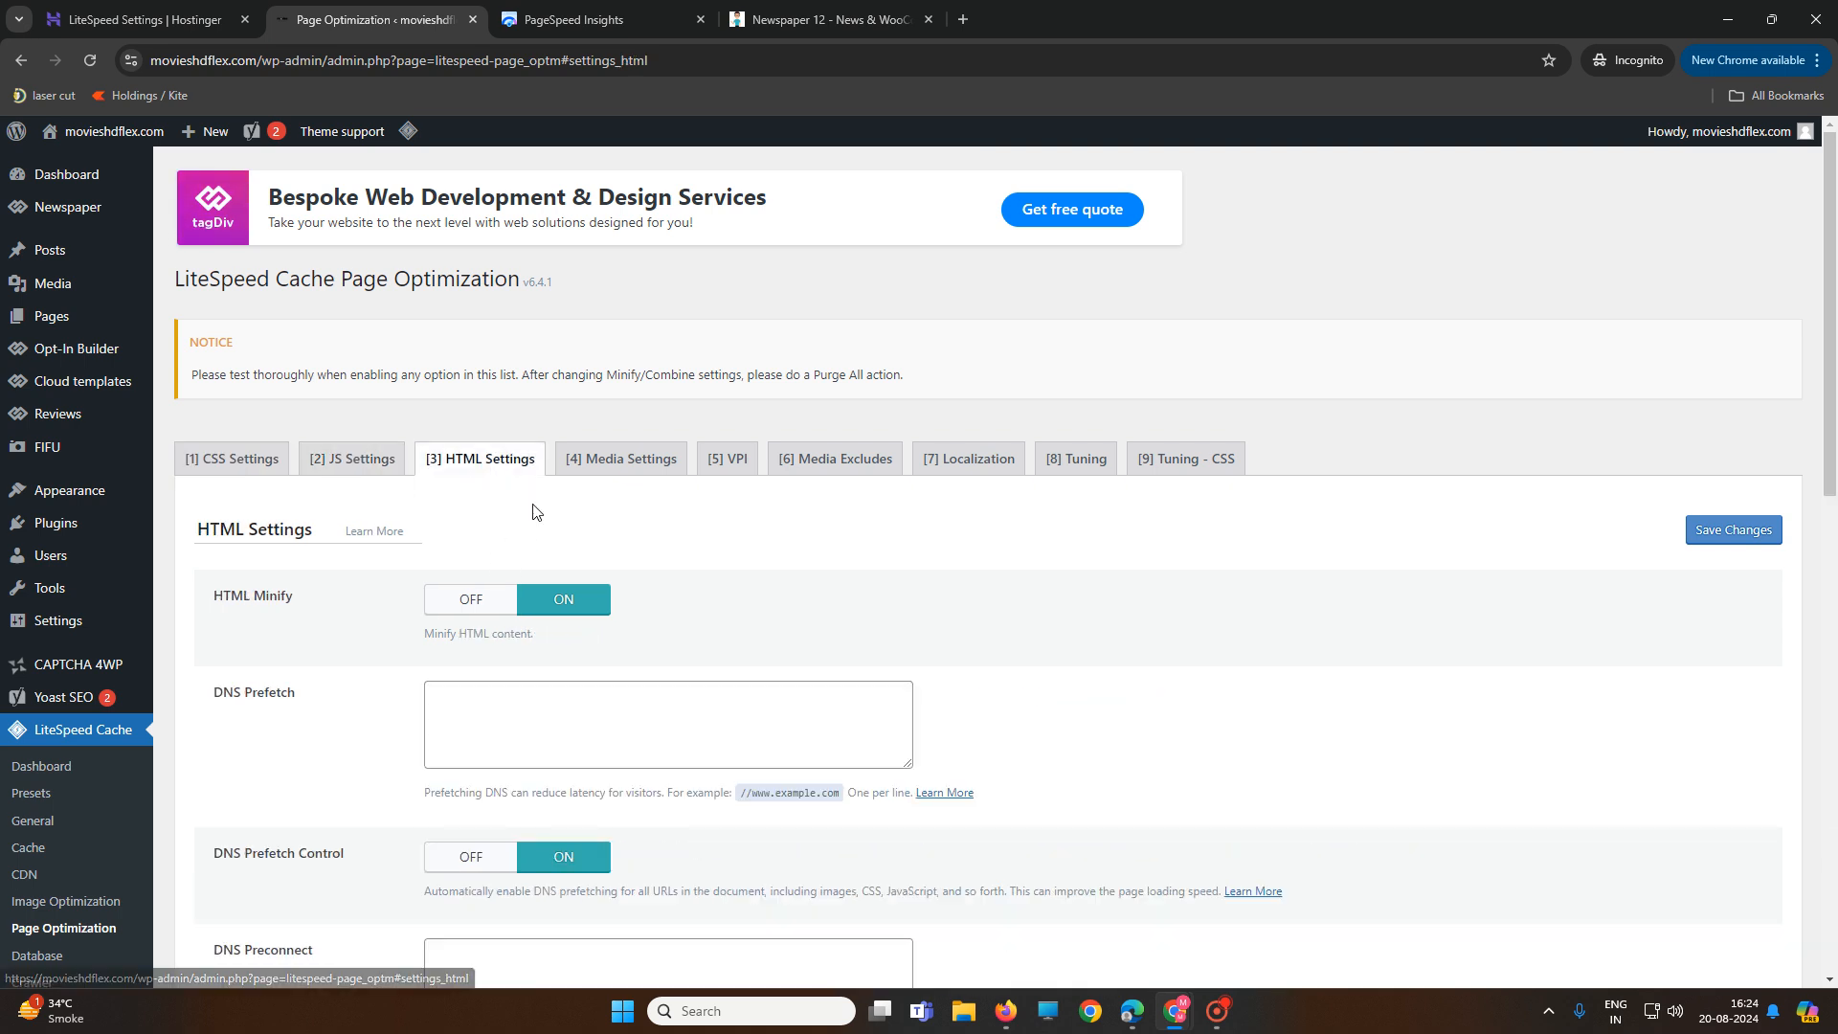
{"action": "left_click", "coordinate": [637, 469]}
{"action": "left_click", "coordinate": [270, 466]}
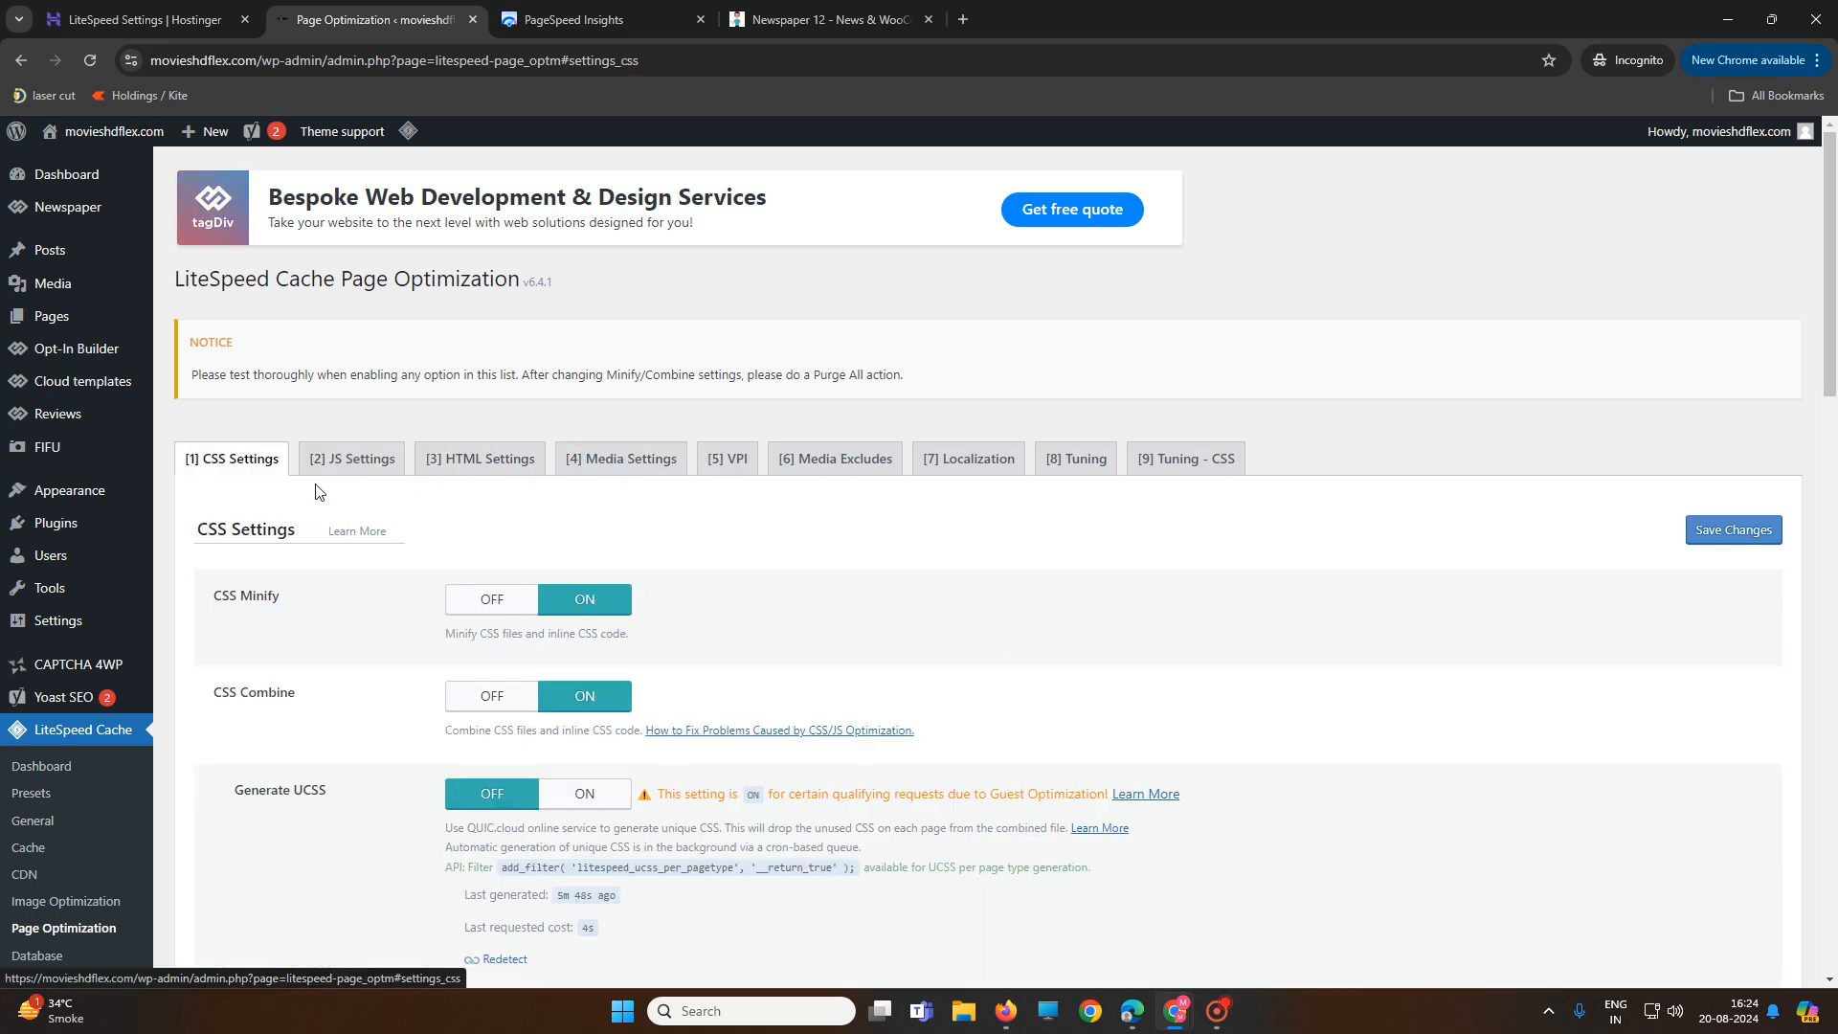
{"action": "scroll", "coordinate": [677, 629], "scroll_direction": "down", "scroll_amount": 3}
{"action": "scroll", "coordinate": [699, 678], "scroll_direction": "up", "scroll_amount": 3}
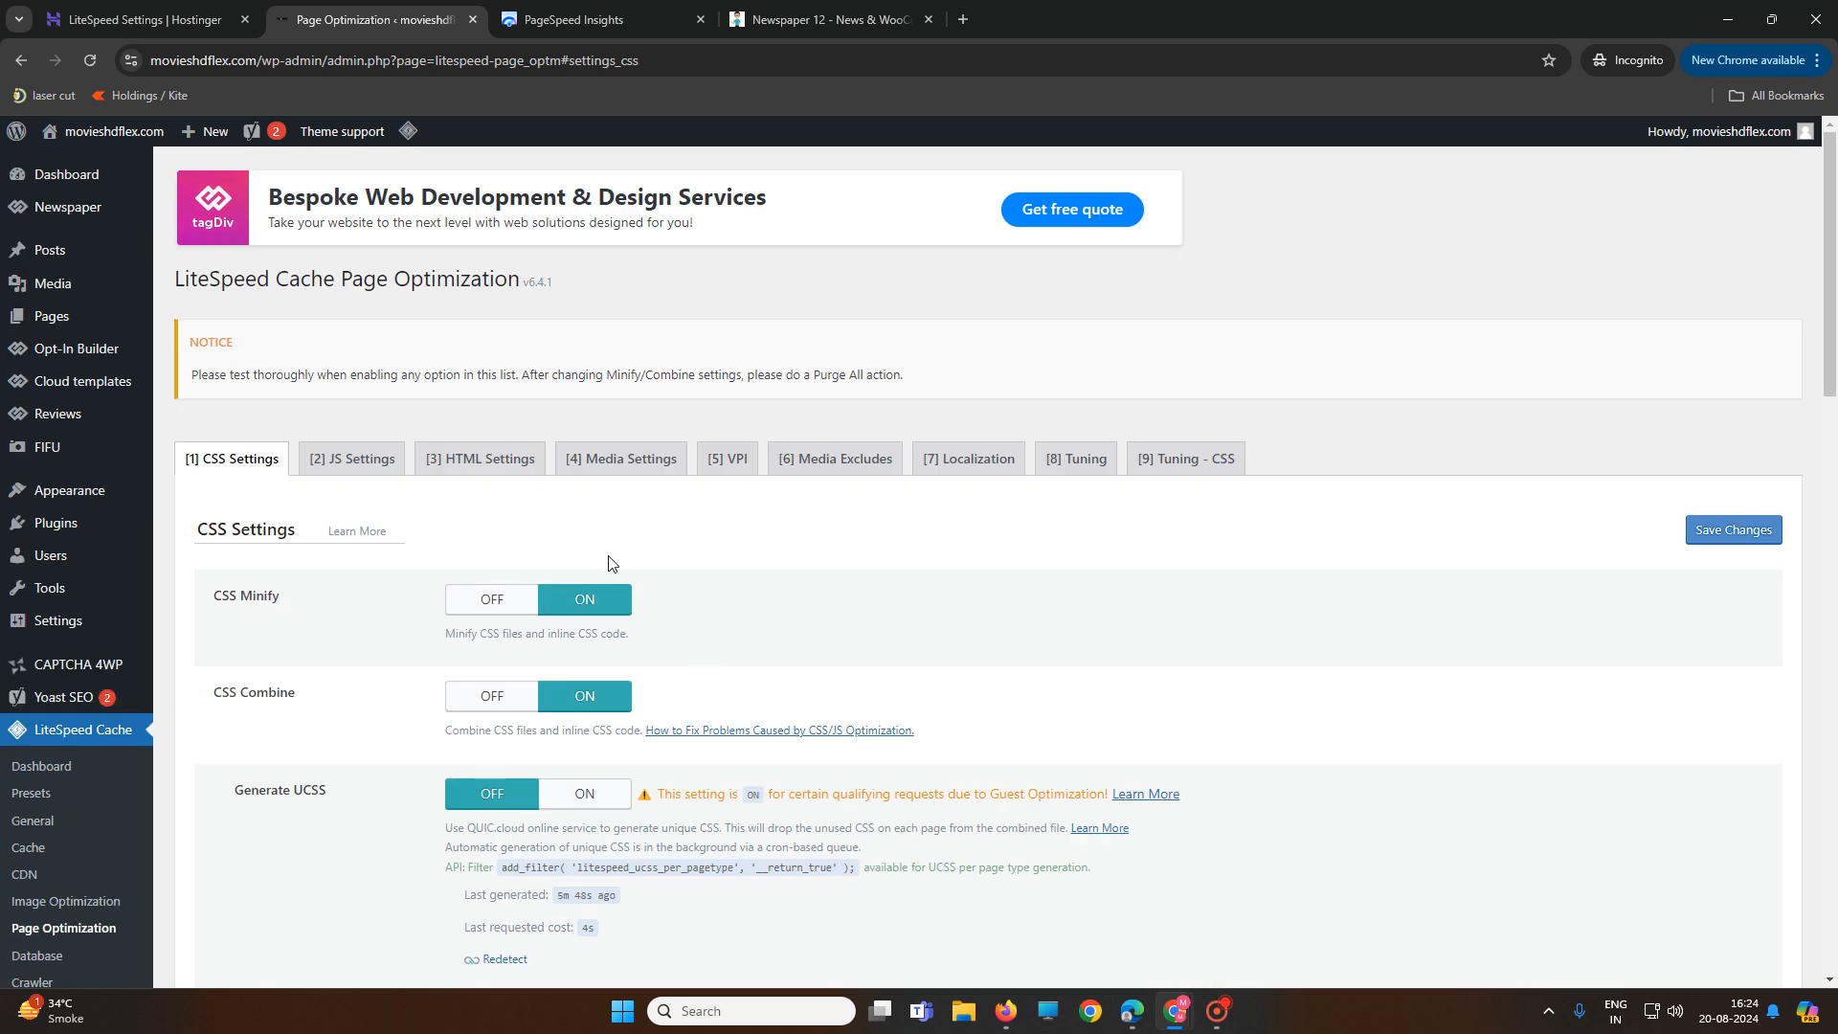
Apply the Basic LiteSpeed optimization preset to movieshdflex.com in Hostinger and confirm the change
{"action": "left_click", "coordinate": [139, 19]}
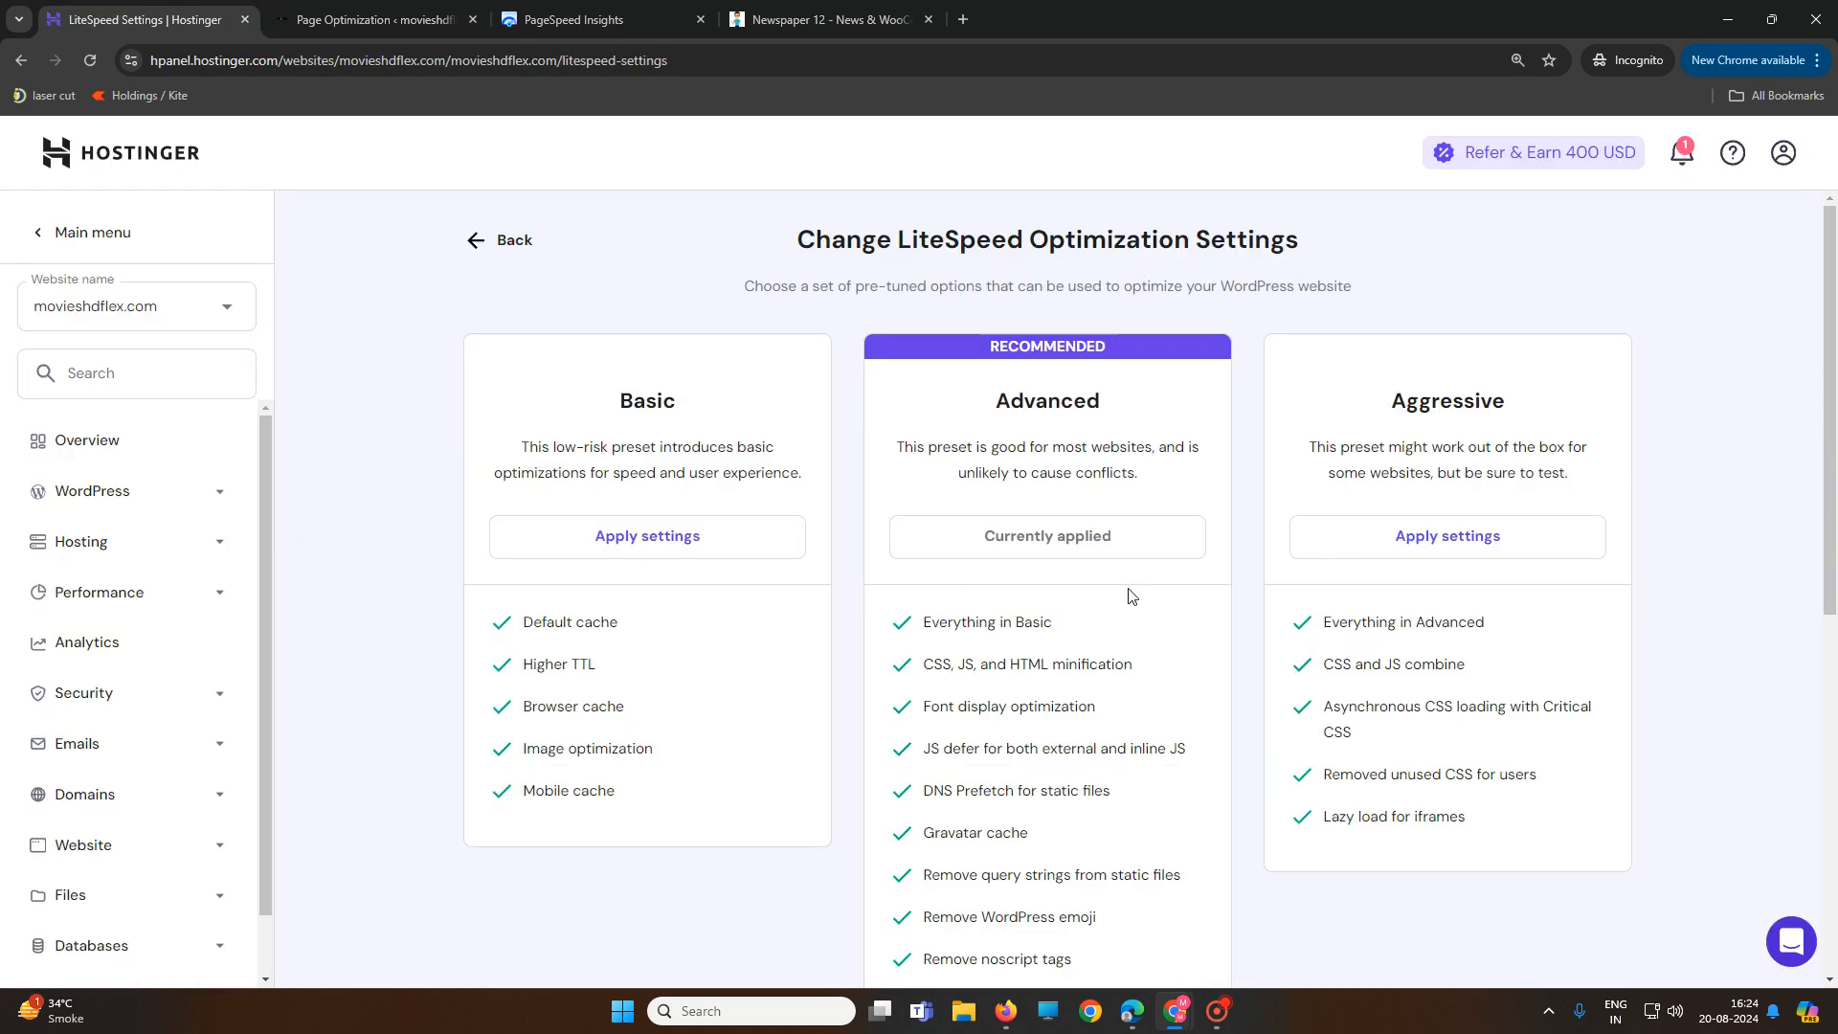
{"action": "left_click", "coordinate": [374, 19]}
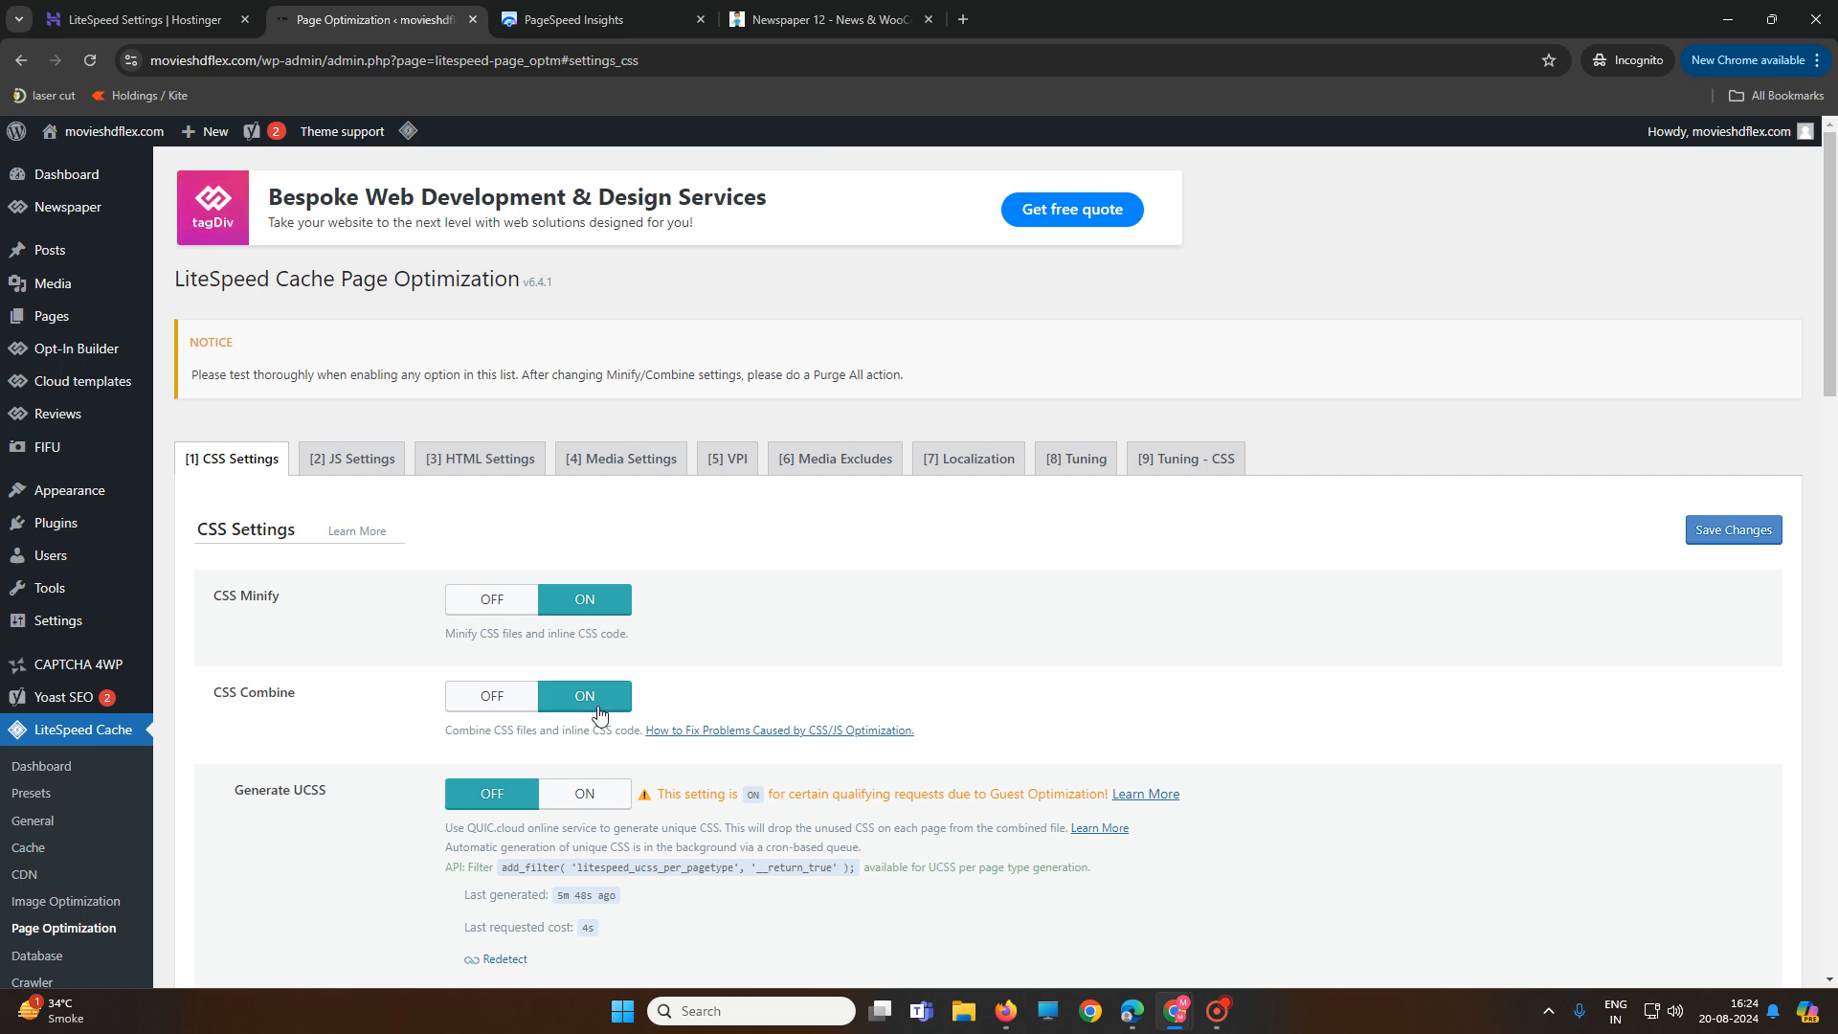
{"action": "left_click", "coordinate": [162, 18]}
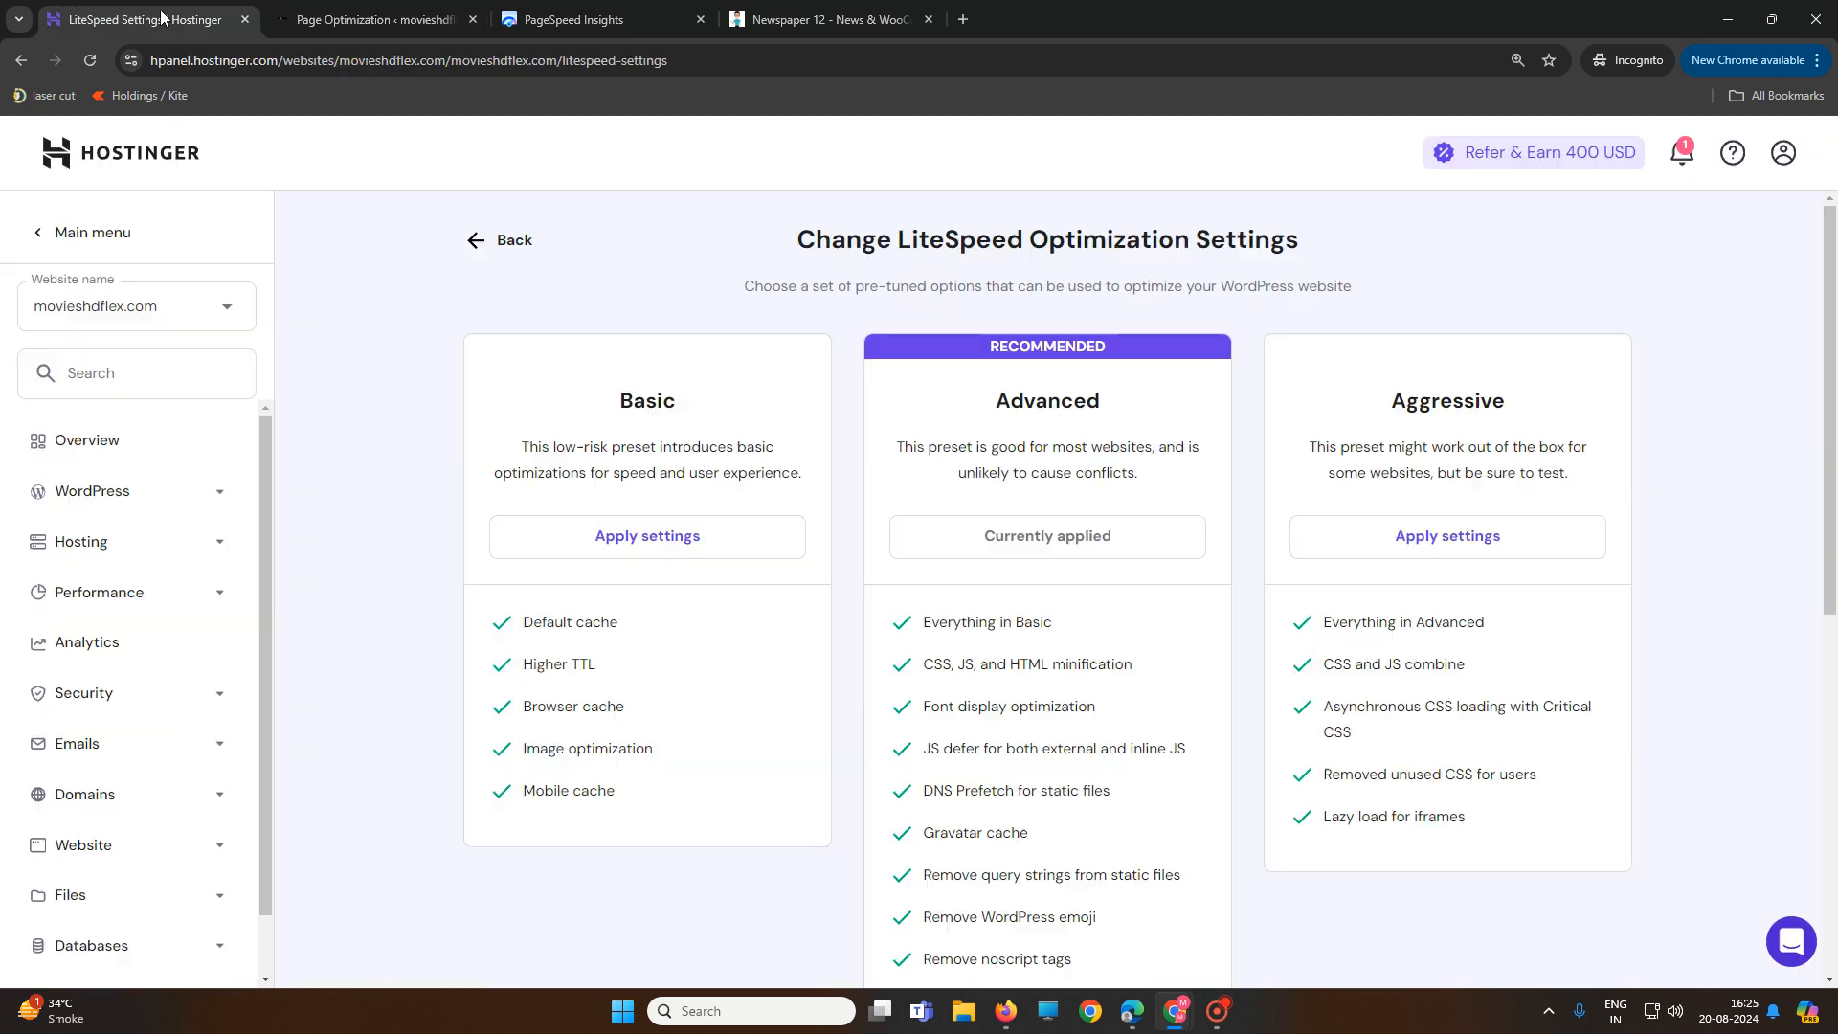
{"action": "left_click", "coordinate": [673, 543]}
{"action": "left_click", "coordinate": [1118, 681]}
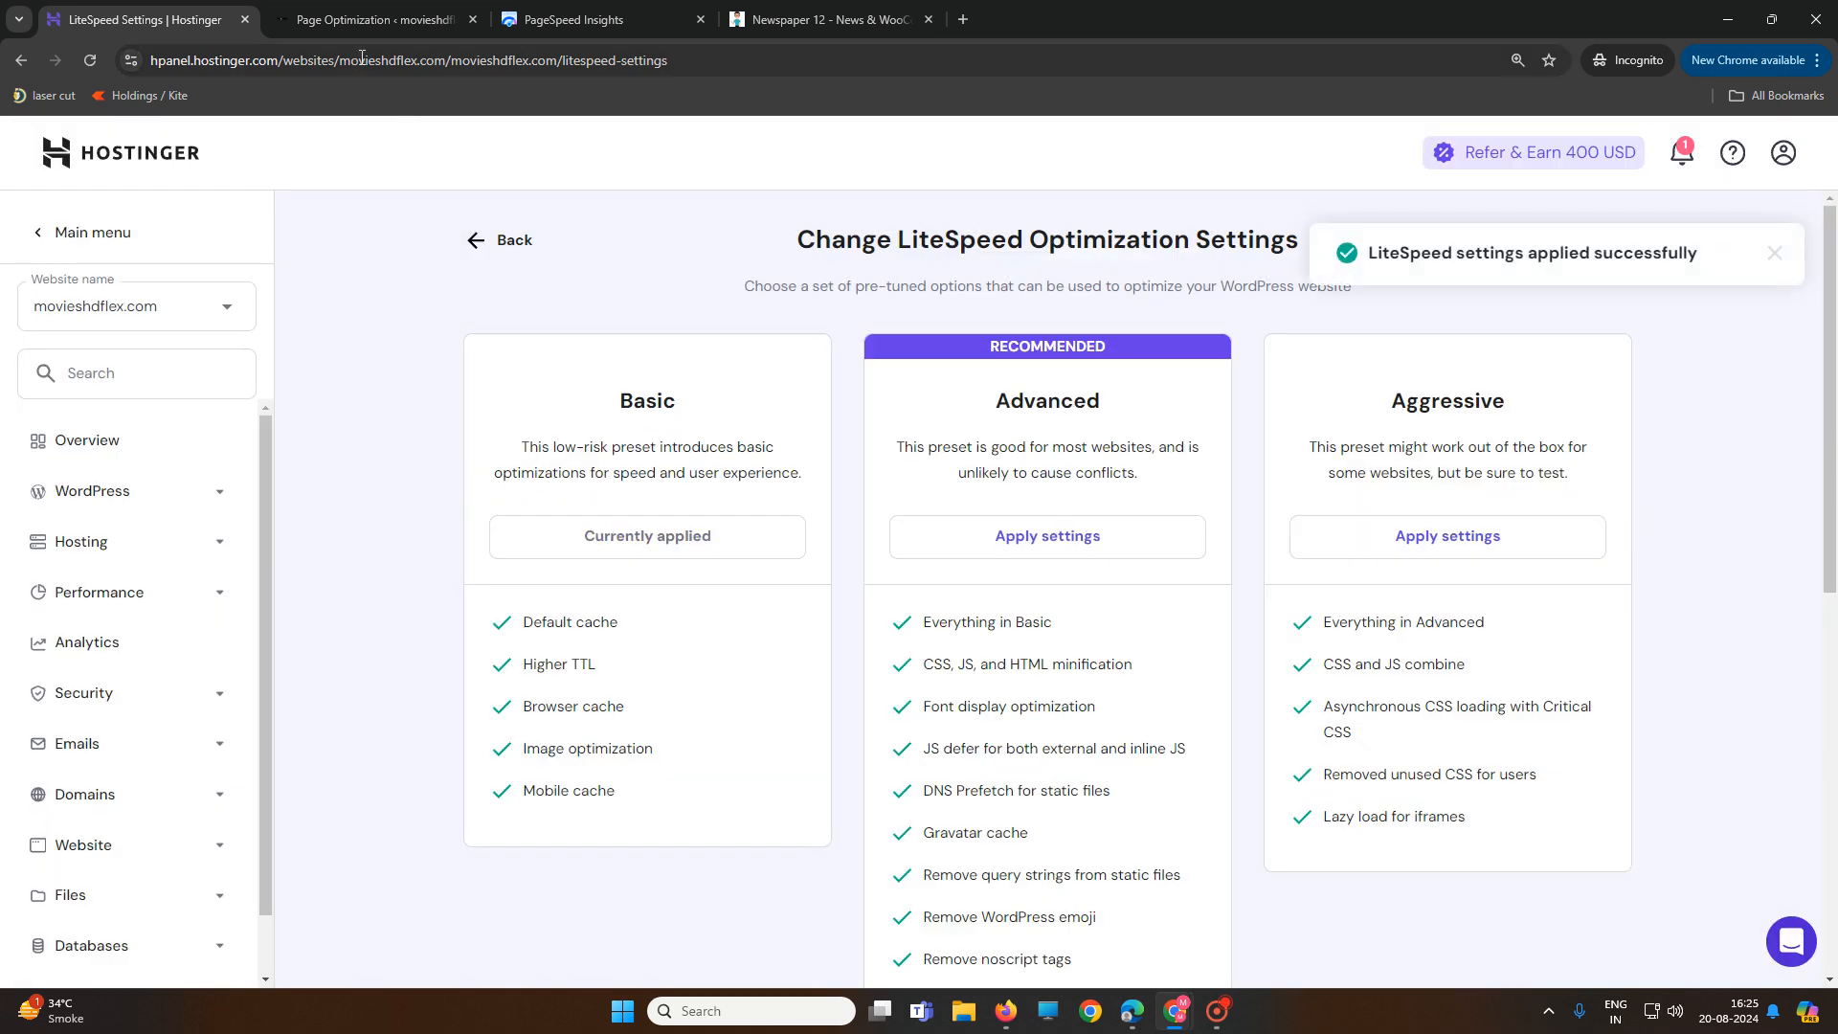
Reload the LiteSpeed Cache Page Optimization page in the WordPress admin and examine its CSS and JS settings
{"action": "left_click", "coordinate": [345, 20]}
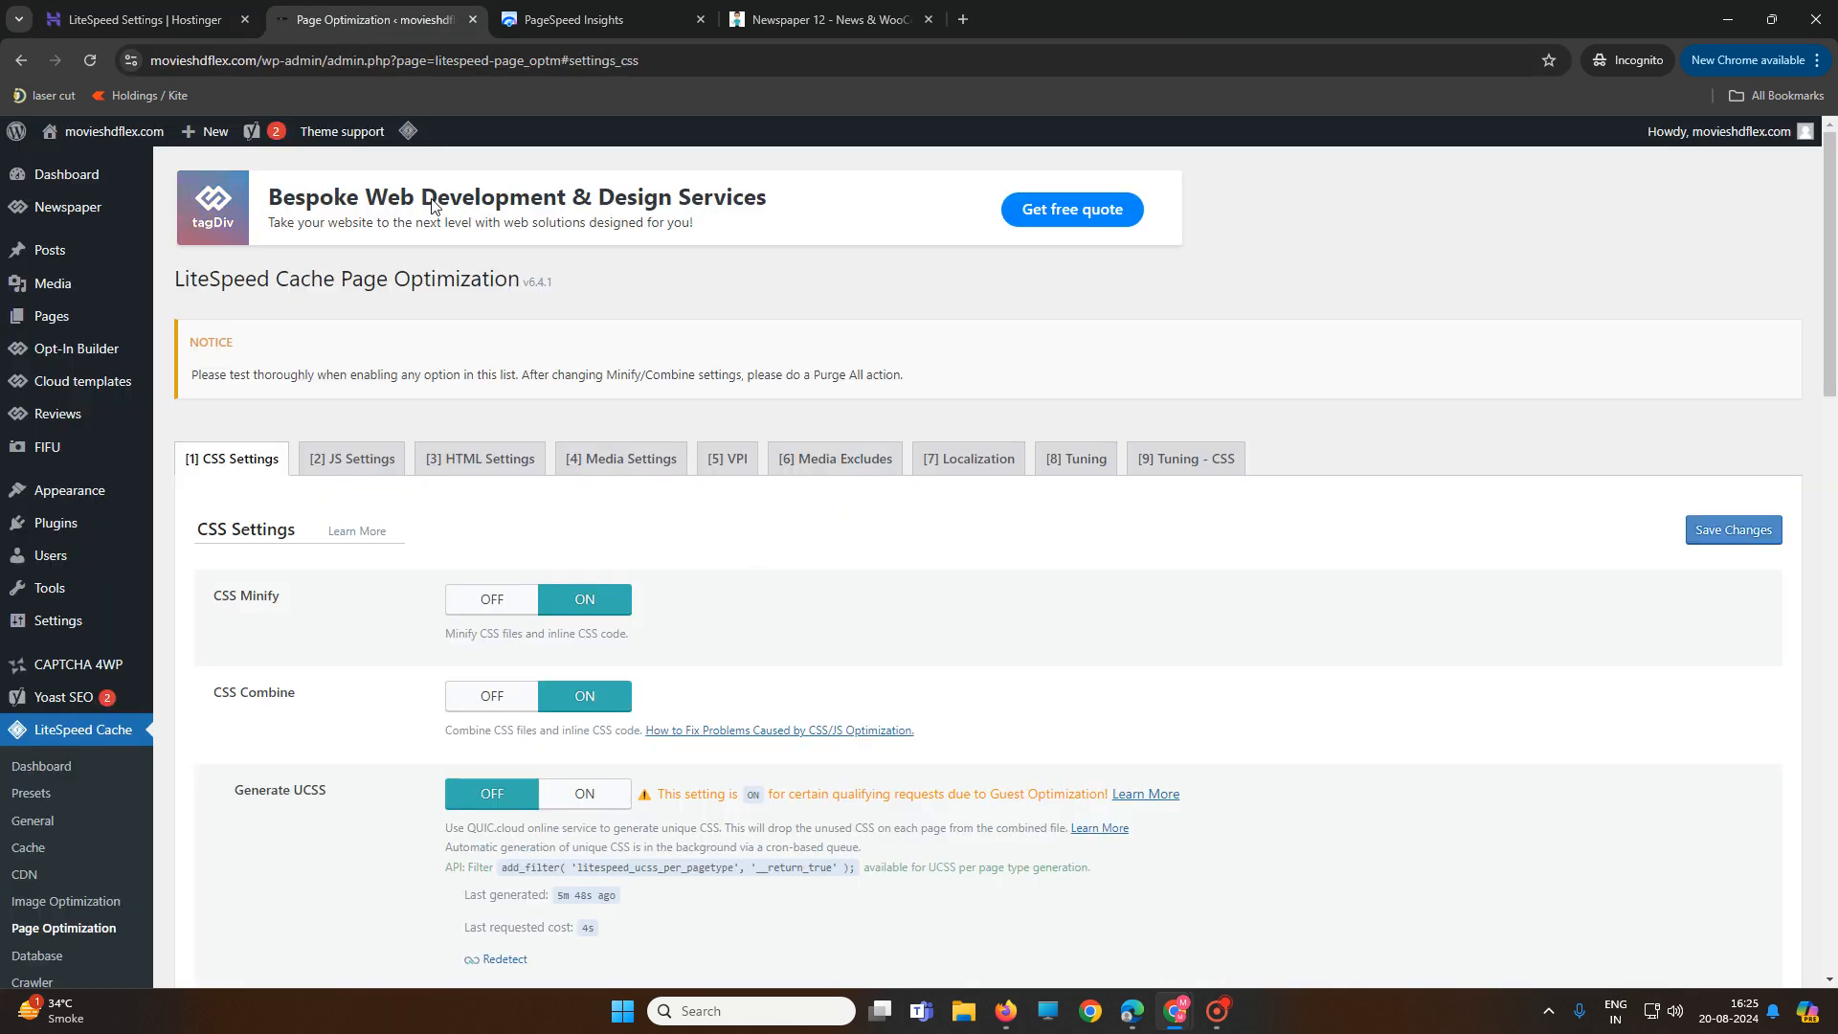
{"action": "left_click", "coordinate": [357, 60]}
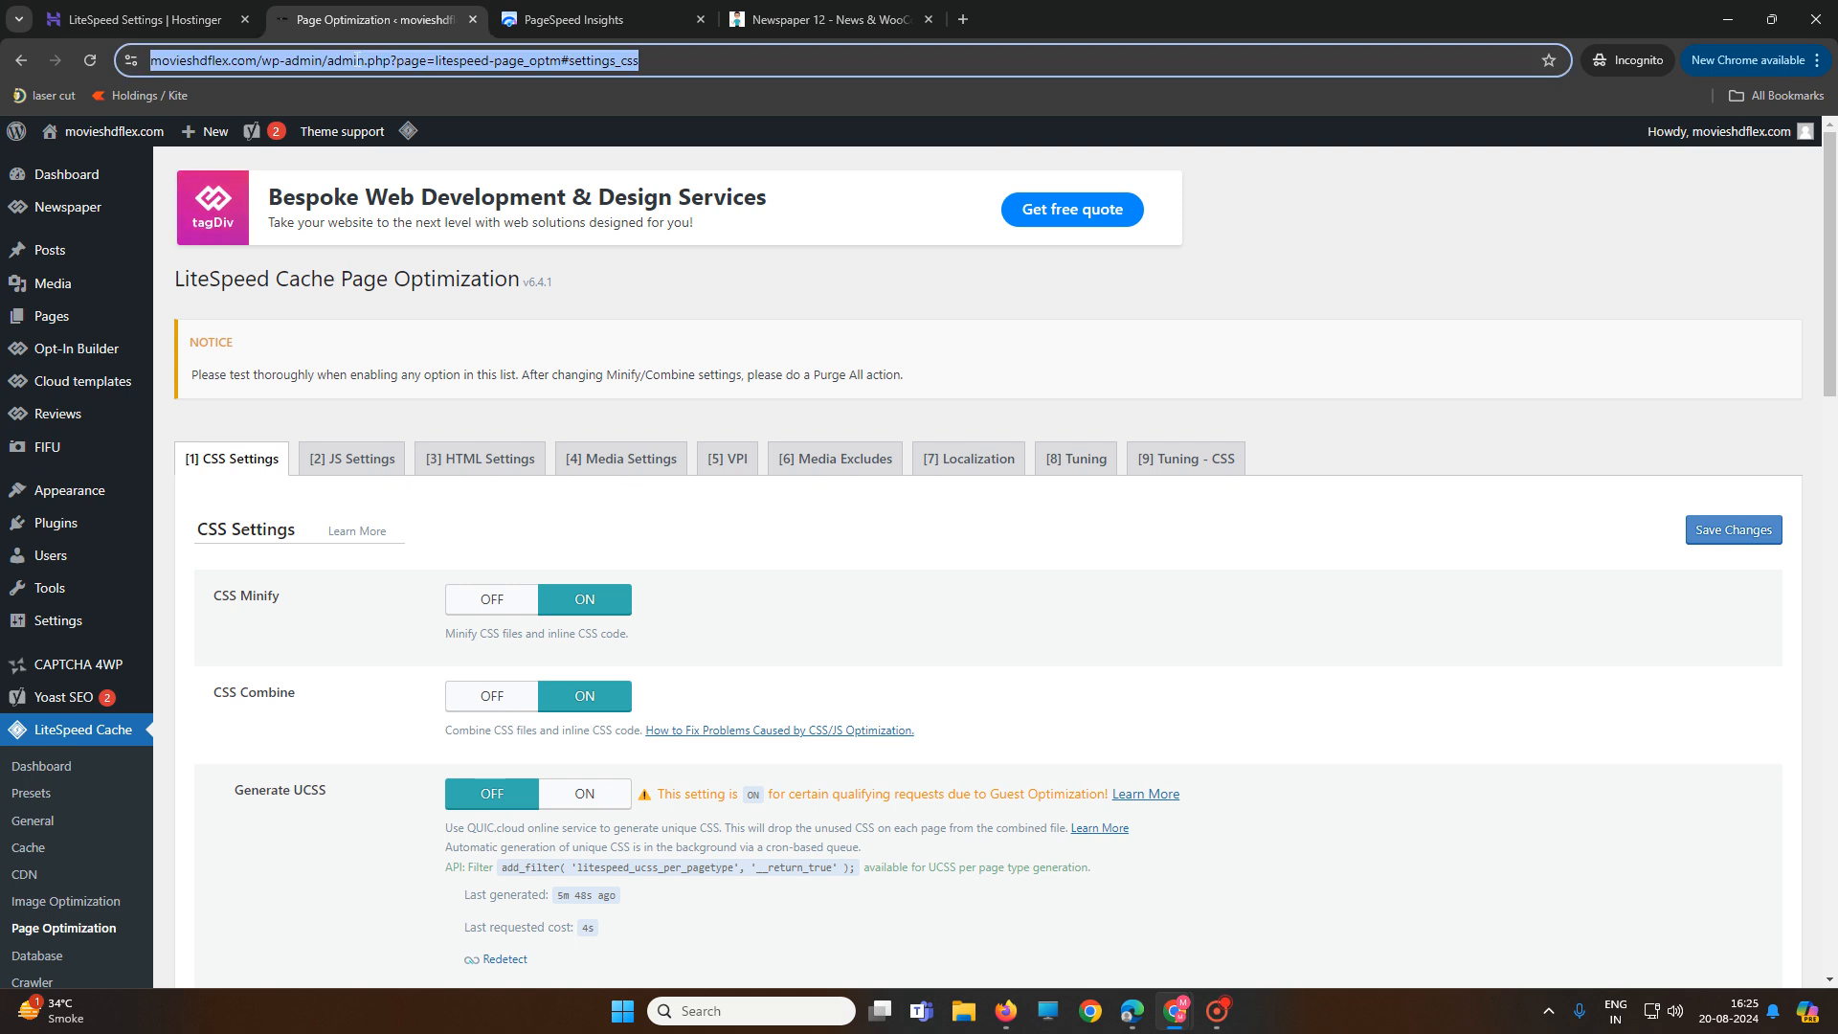
{"action": "key", "text": "Return"}
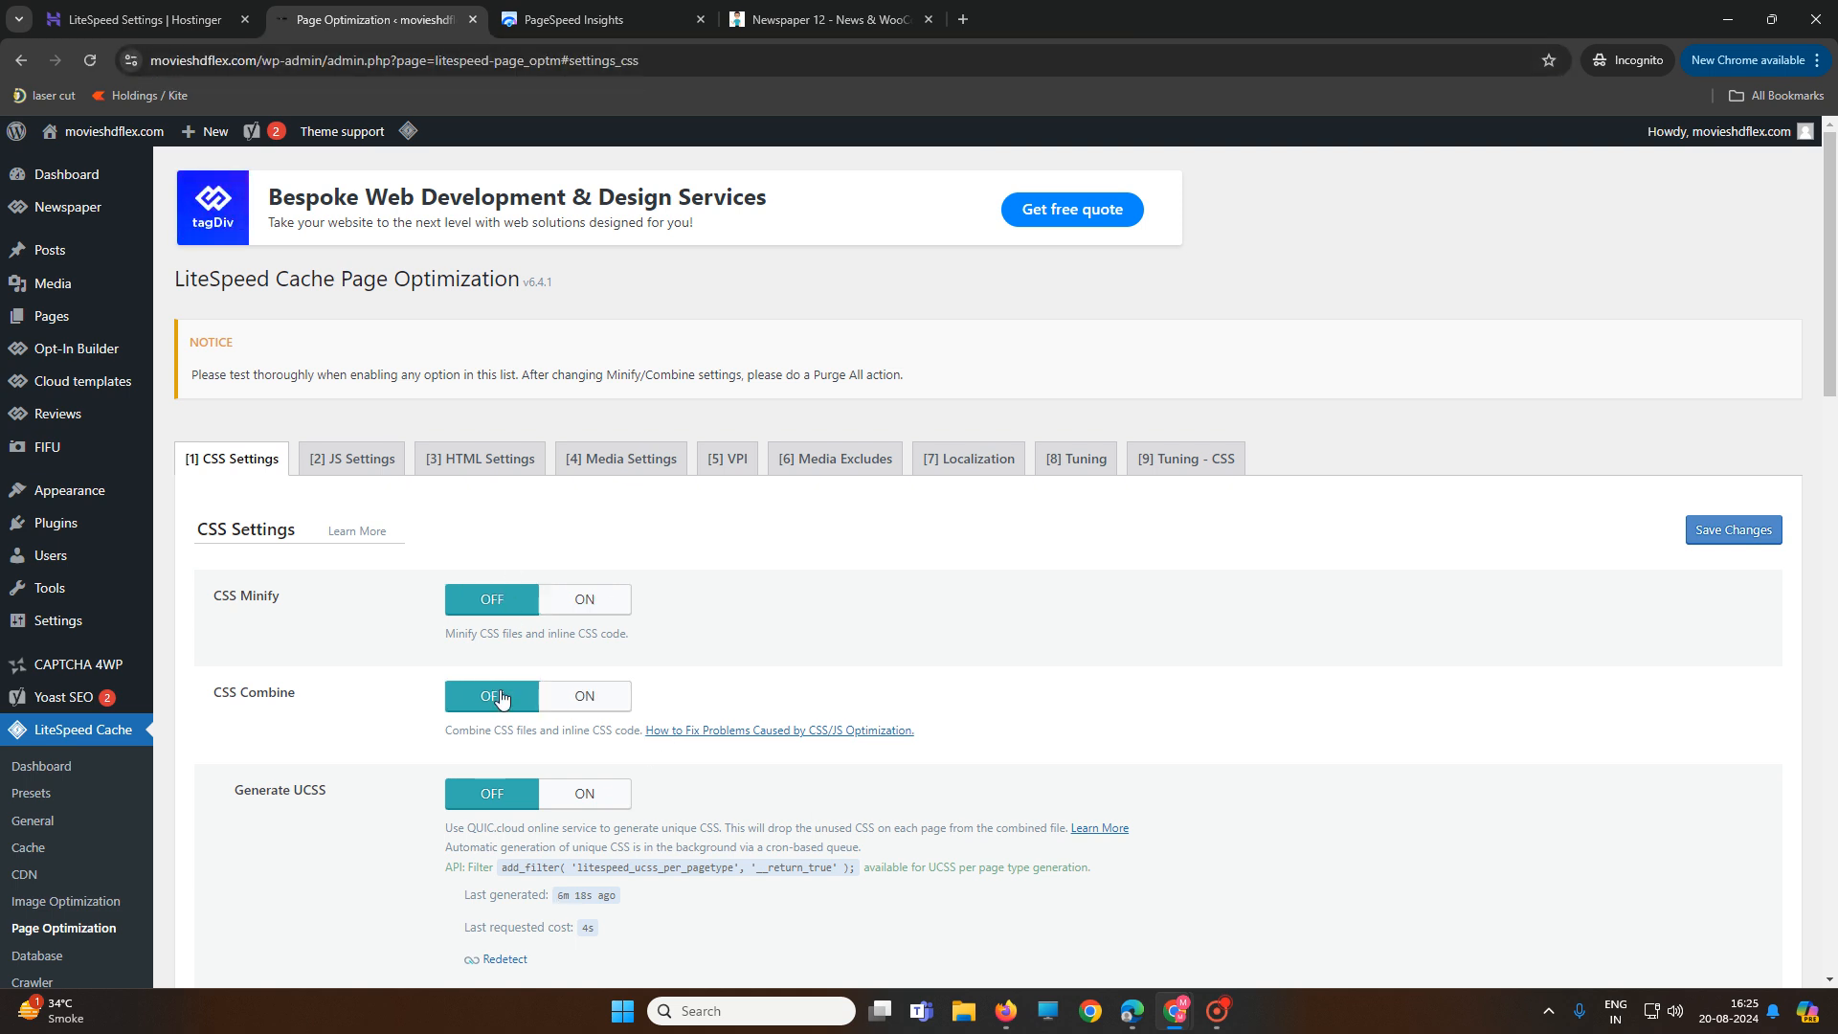
{"action": "scroll", "coordinate": [546, 693], "scroll_direction": "down", "scroll_amount": 5}
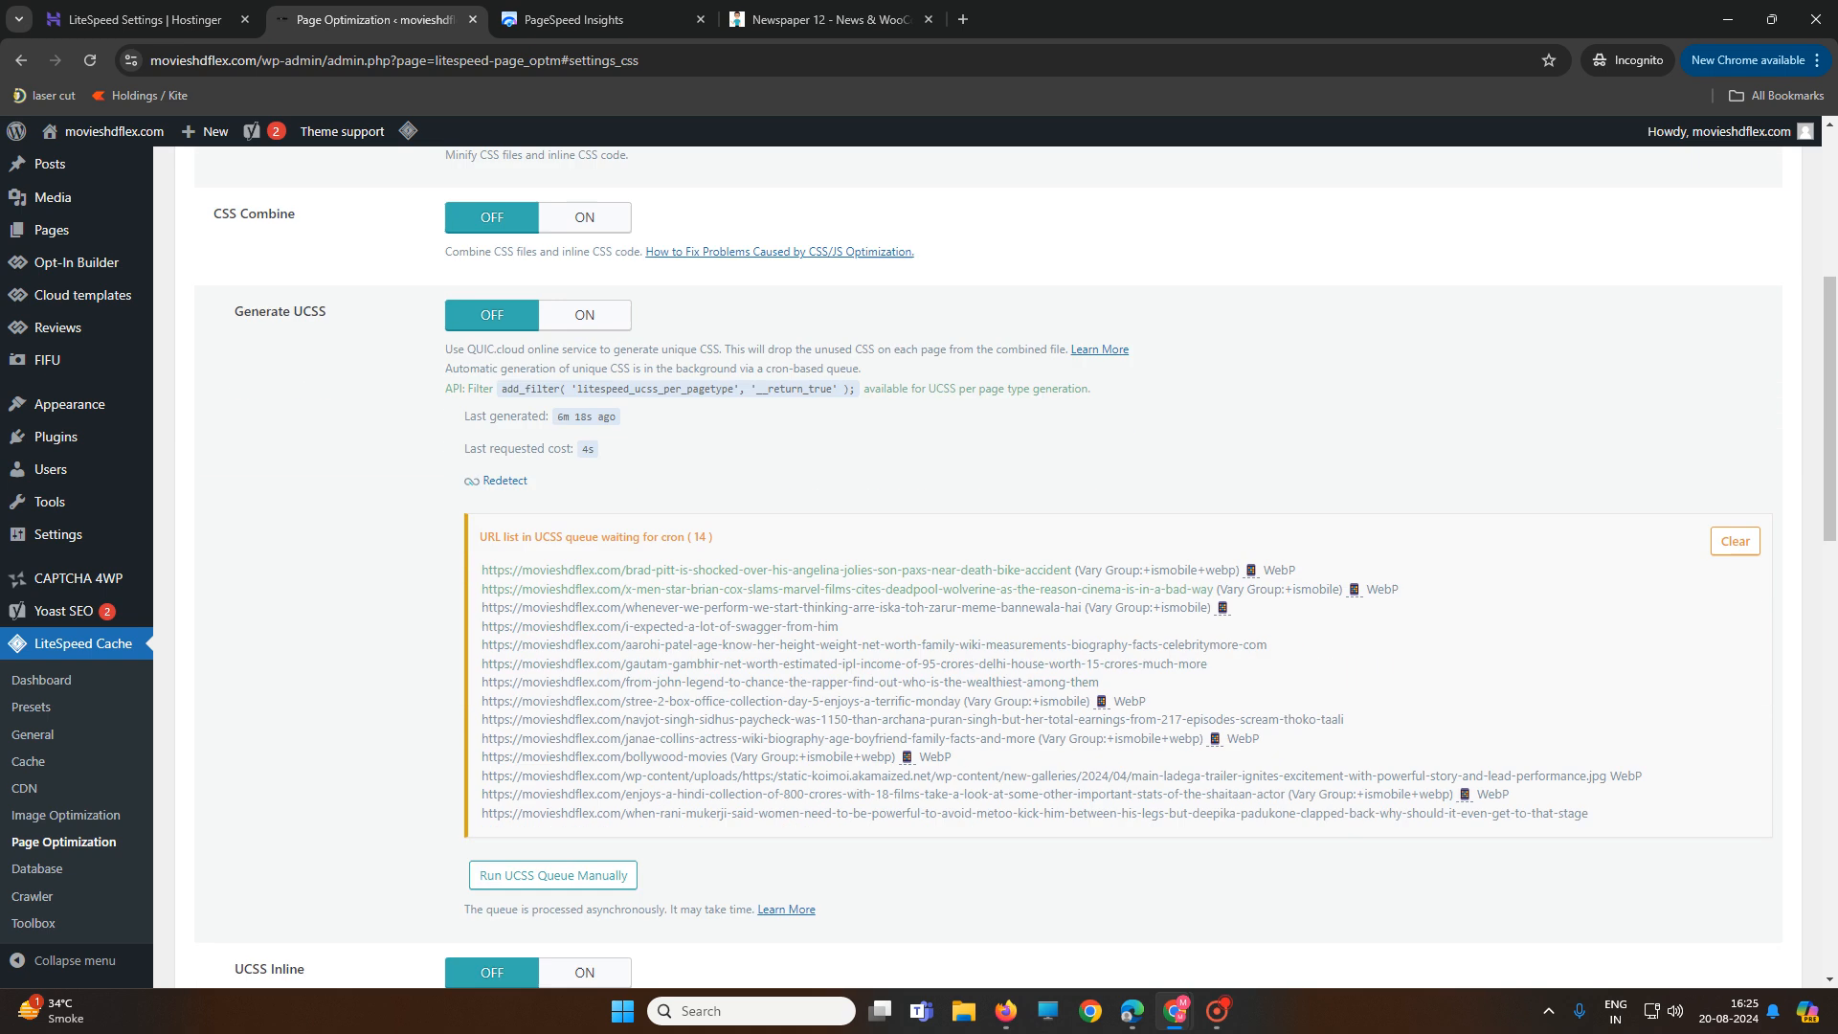
{"action": "scroll", "coordinate": [548, 693], "scroll_direction": "up", "scroll_amount": 5}
{"action": "left_click", "coordinate": [343, 463]}
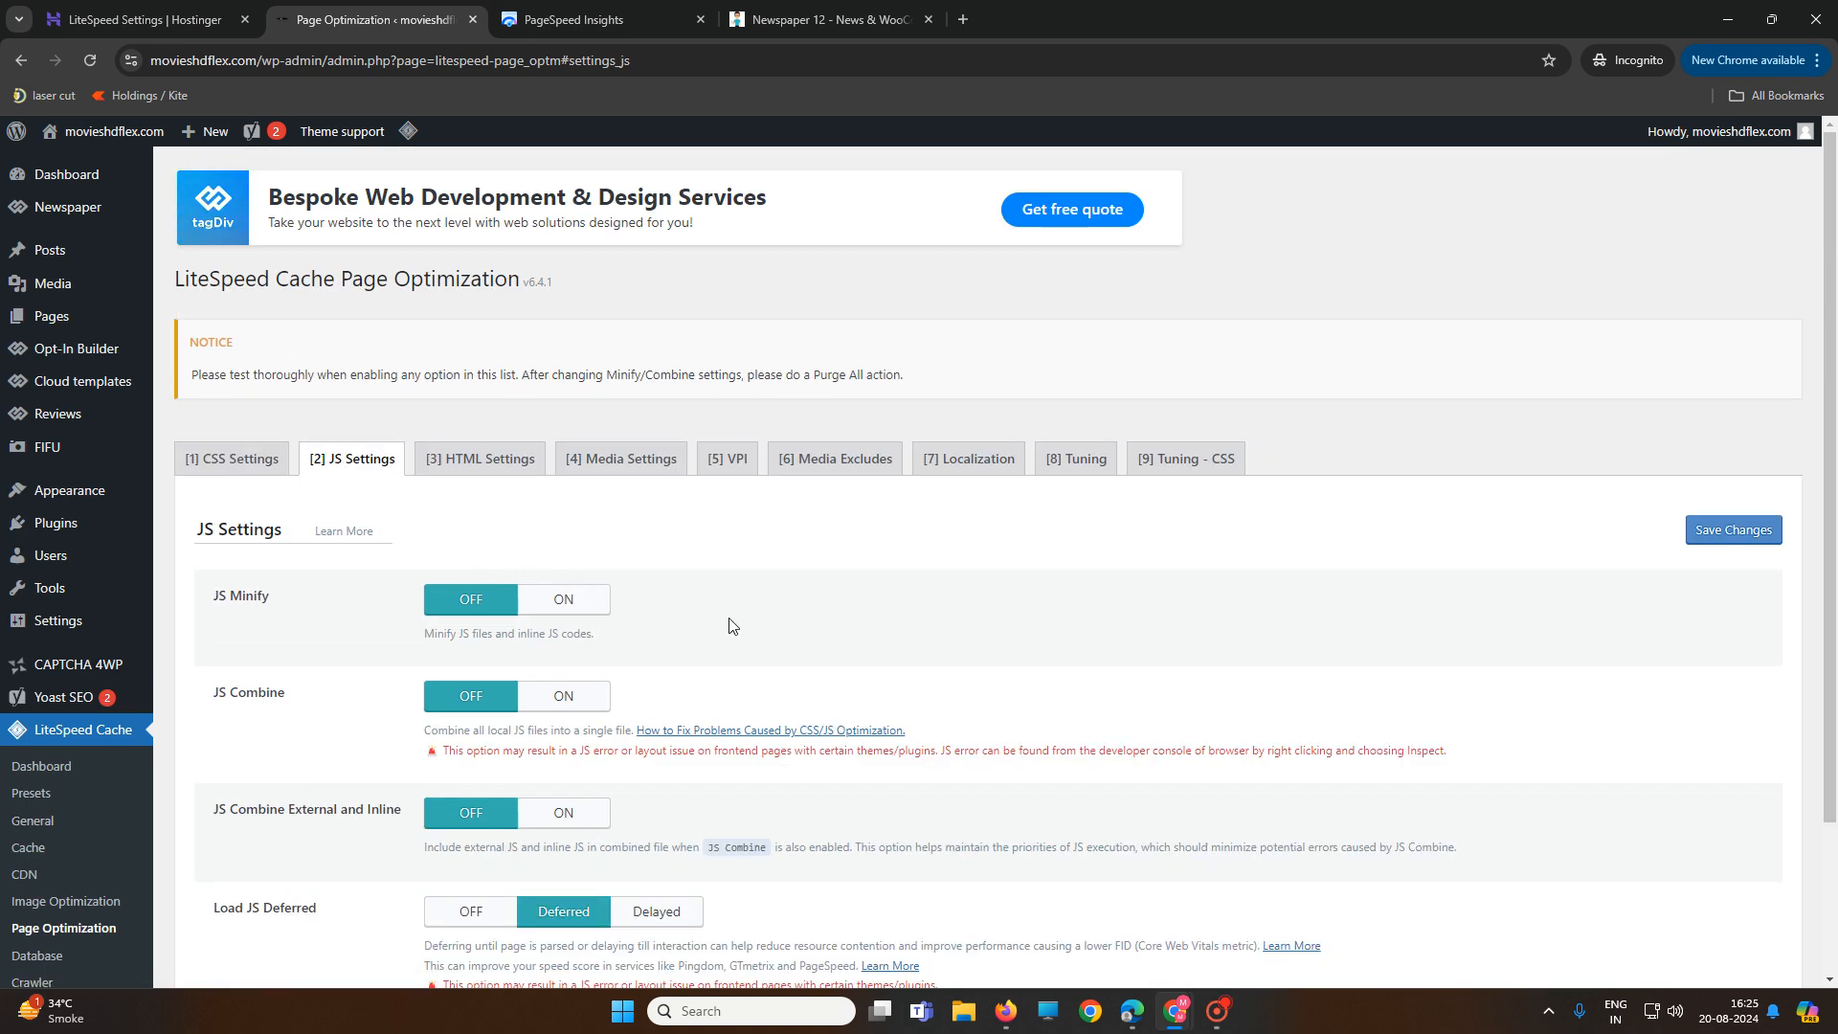
{"action": "scroll", "coordinate": [751, 626], "scroll_direction": "down", "scroll_amount": 2}
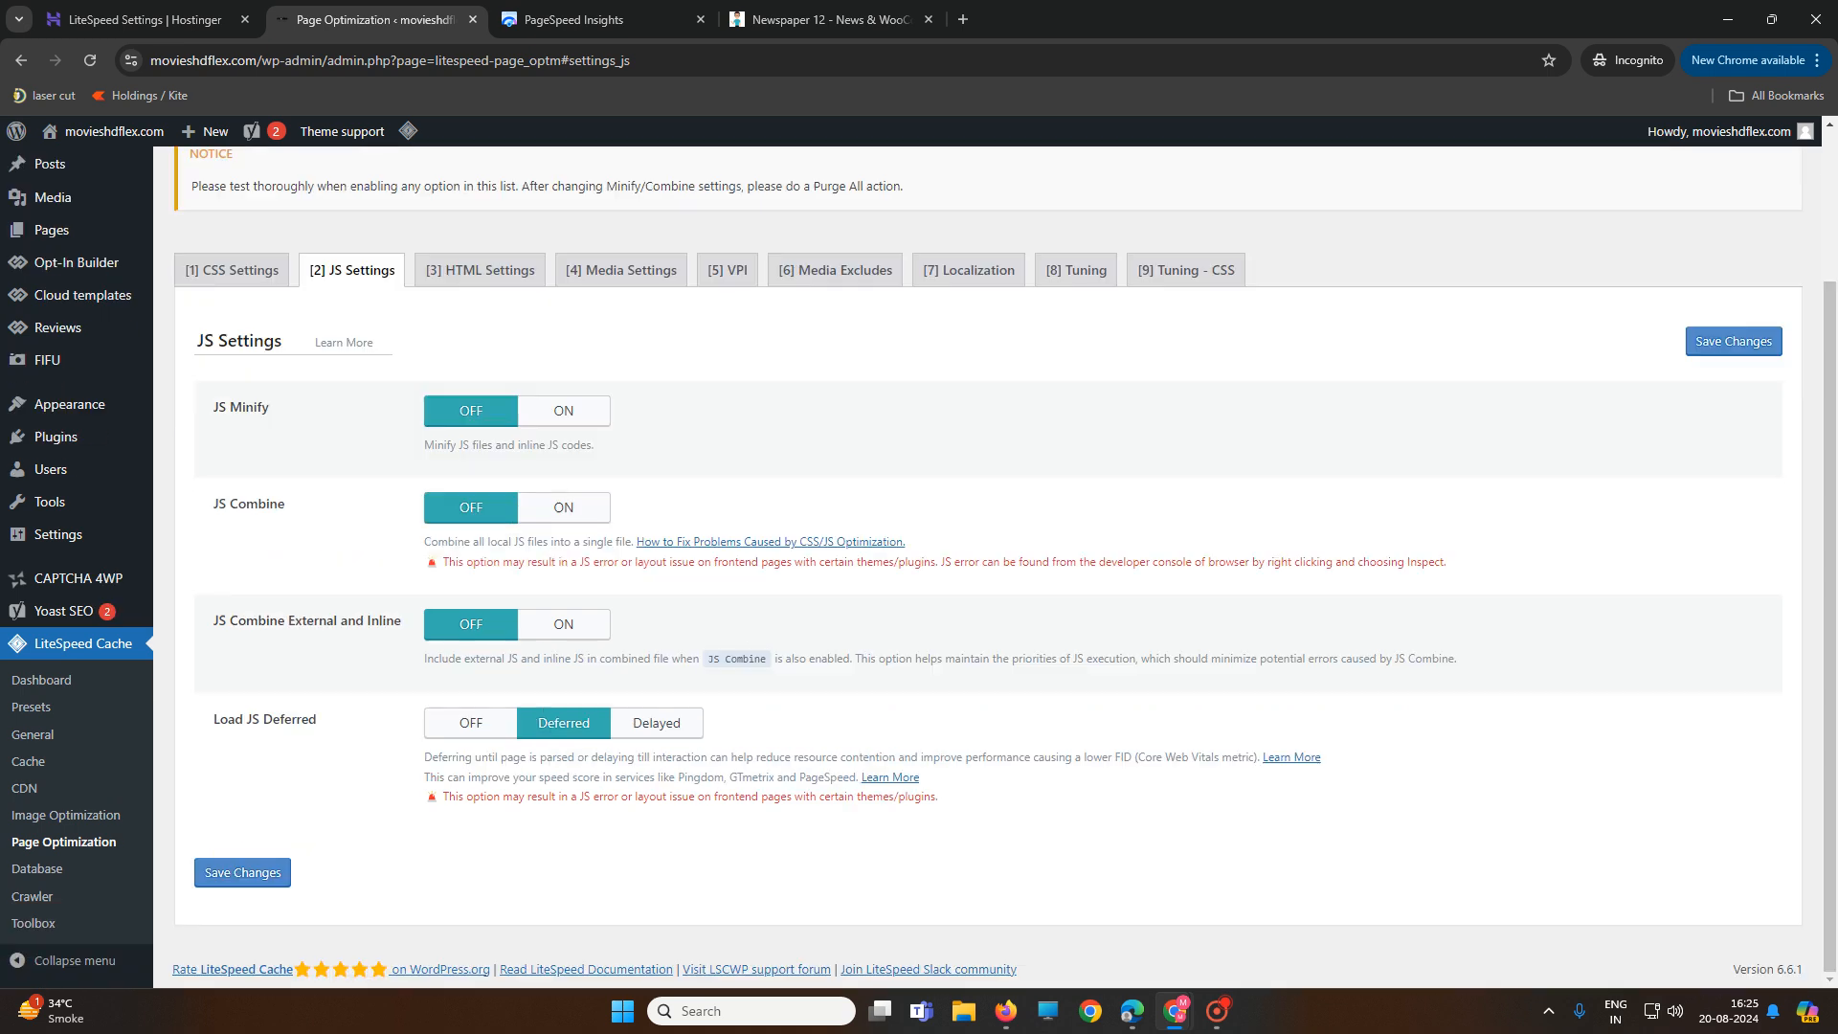
{"action": "scroll", "coordinate": [766, 646], "scroll_direction": "up", "scroll_amount": 2}
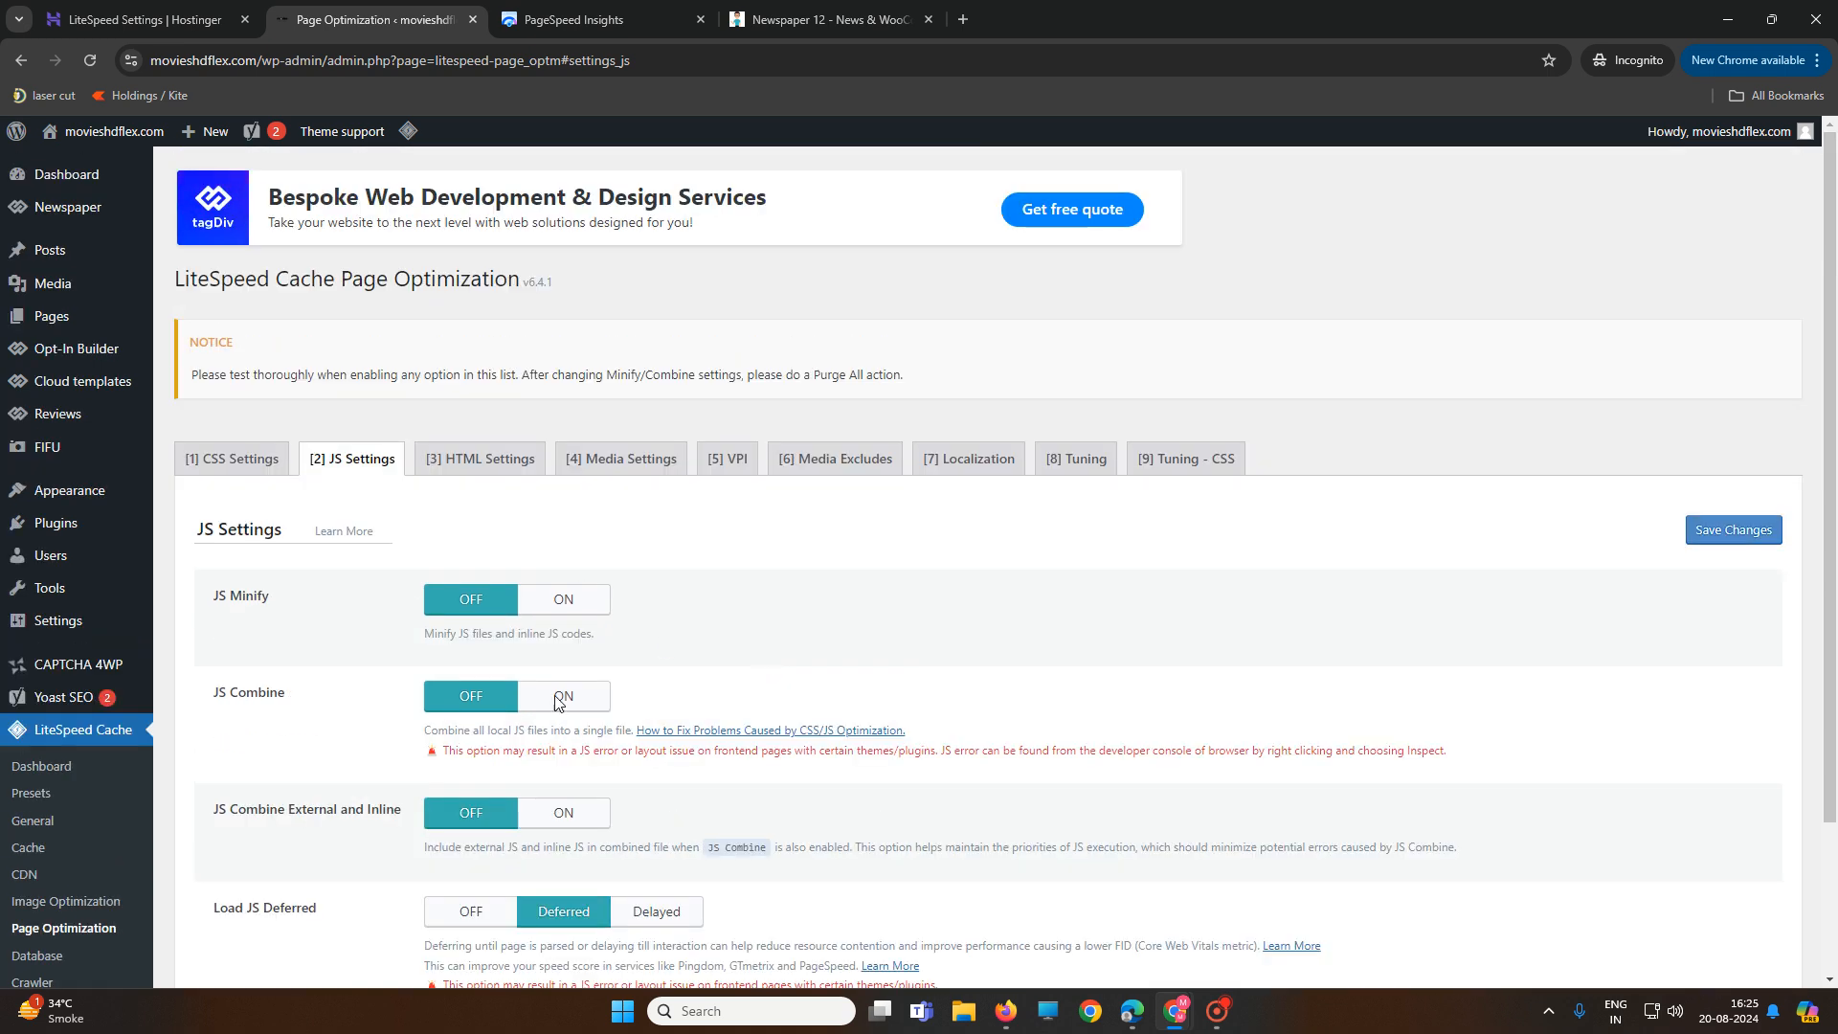
{"action": "left_click", "coordinate": [705, 12]}
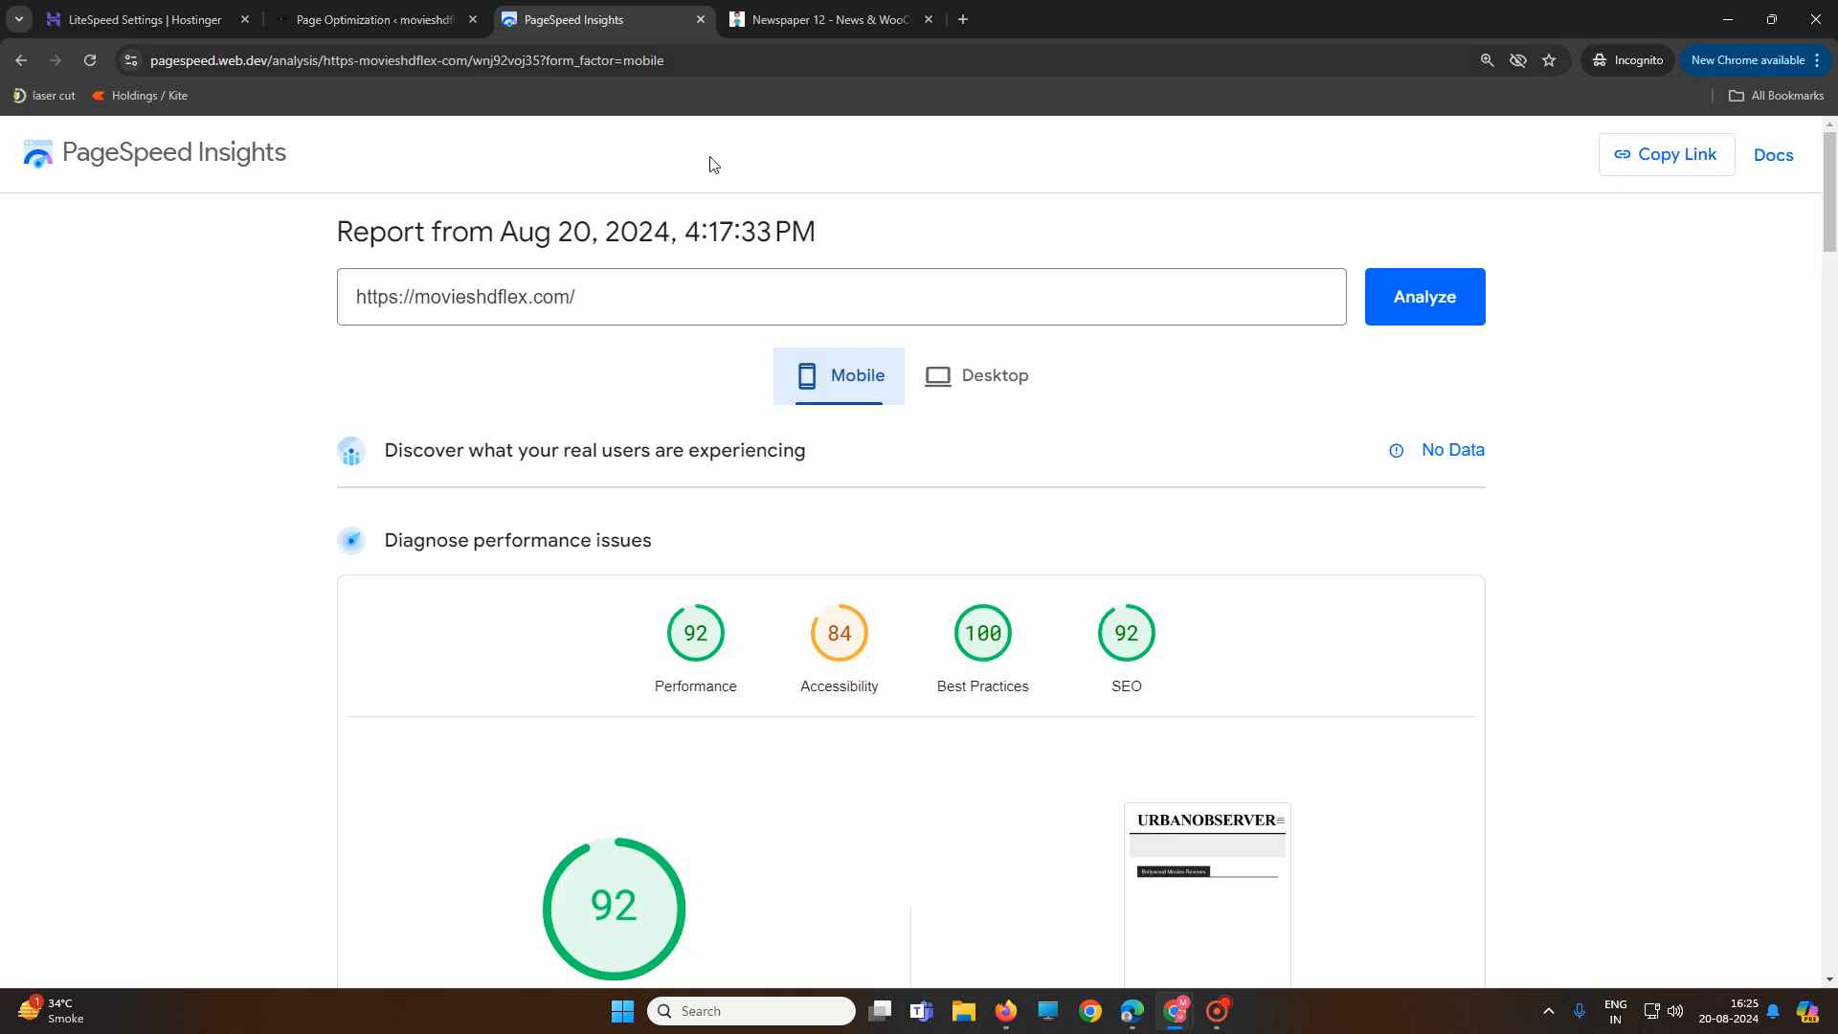
{"action": "left_click", "coordinate": [1467, 314]}
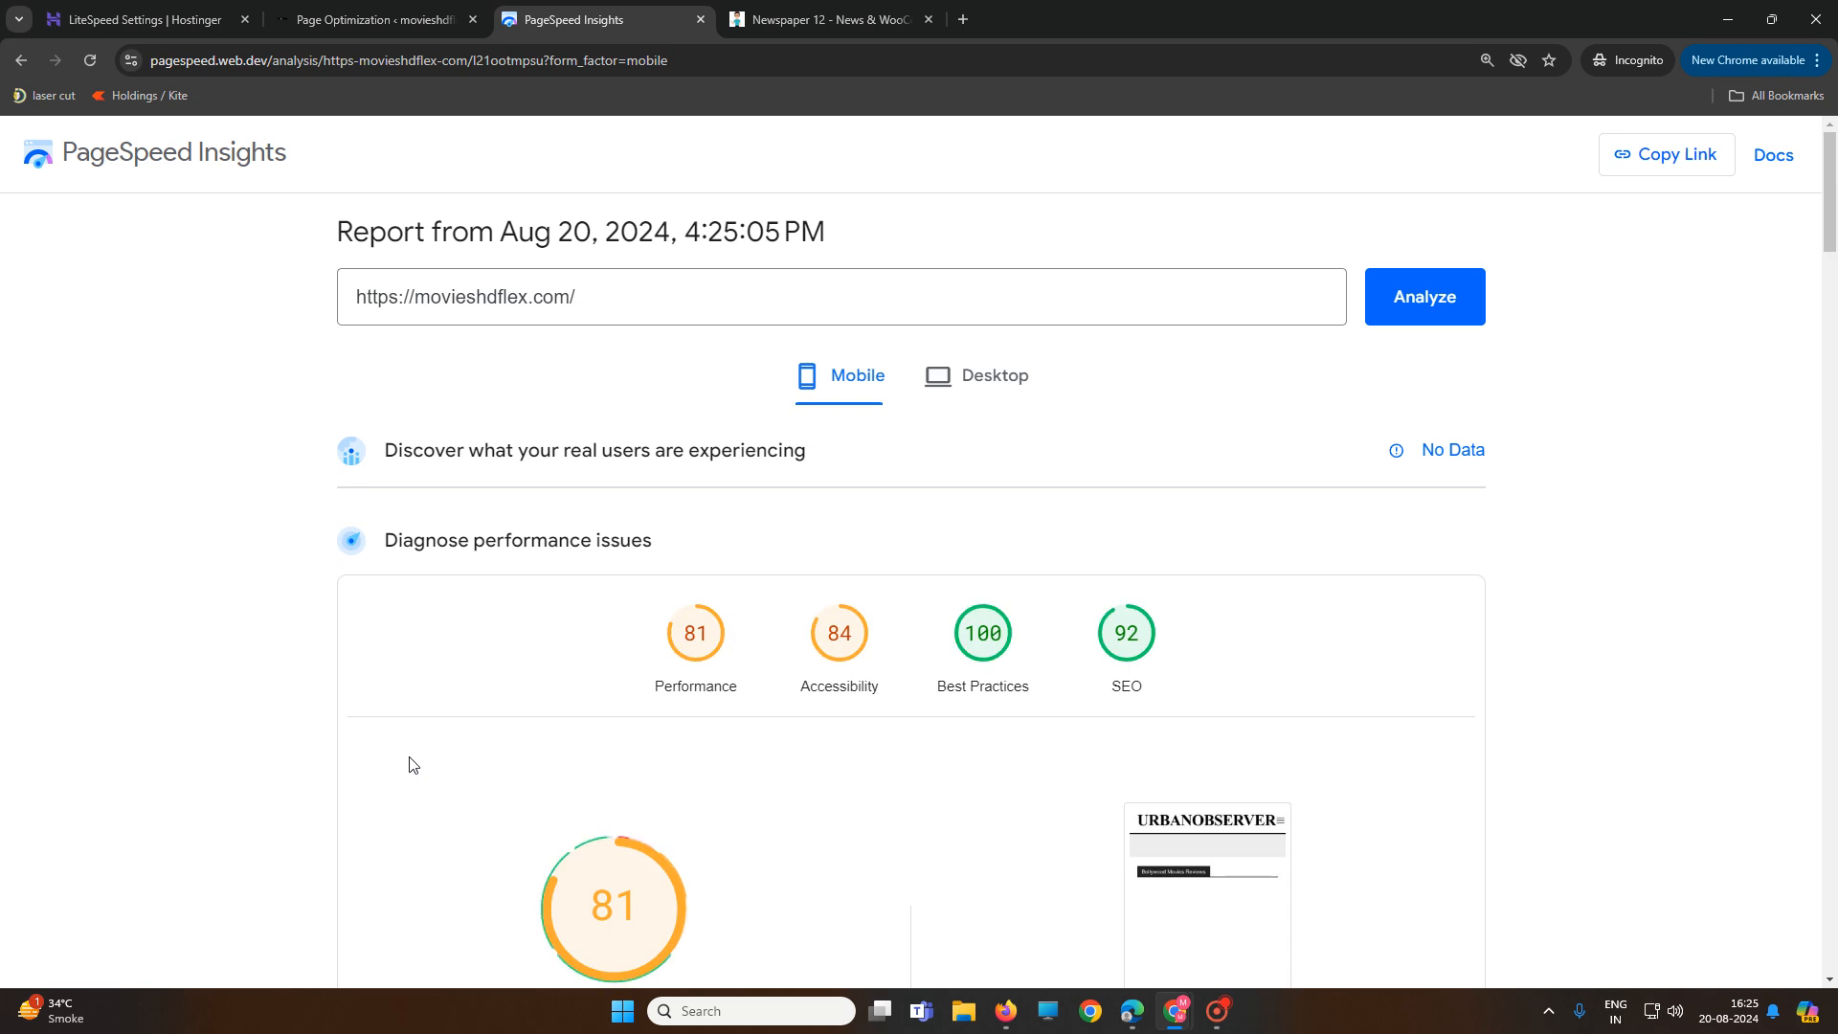
{"action": "left_click", "coordinate": [974, 392]}
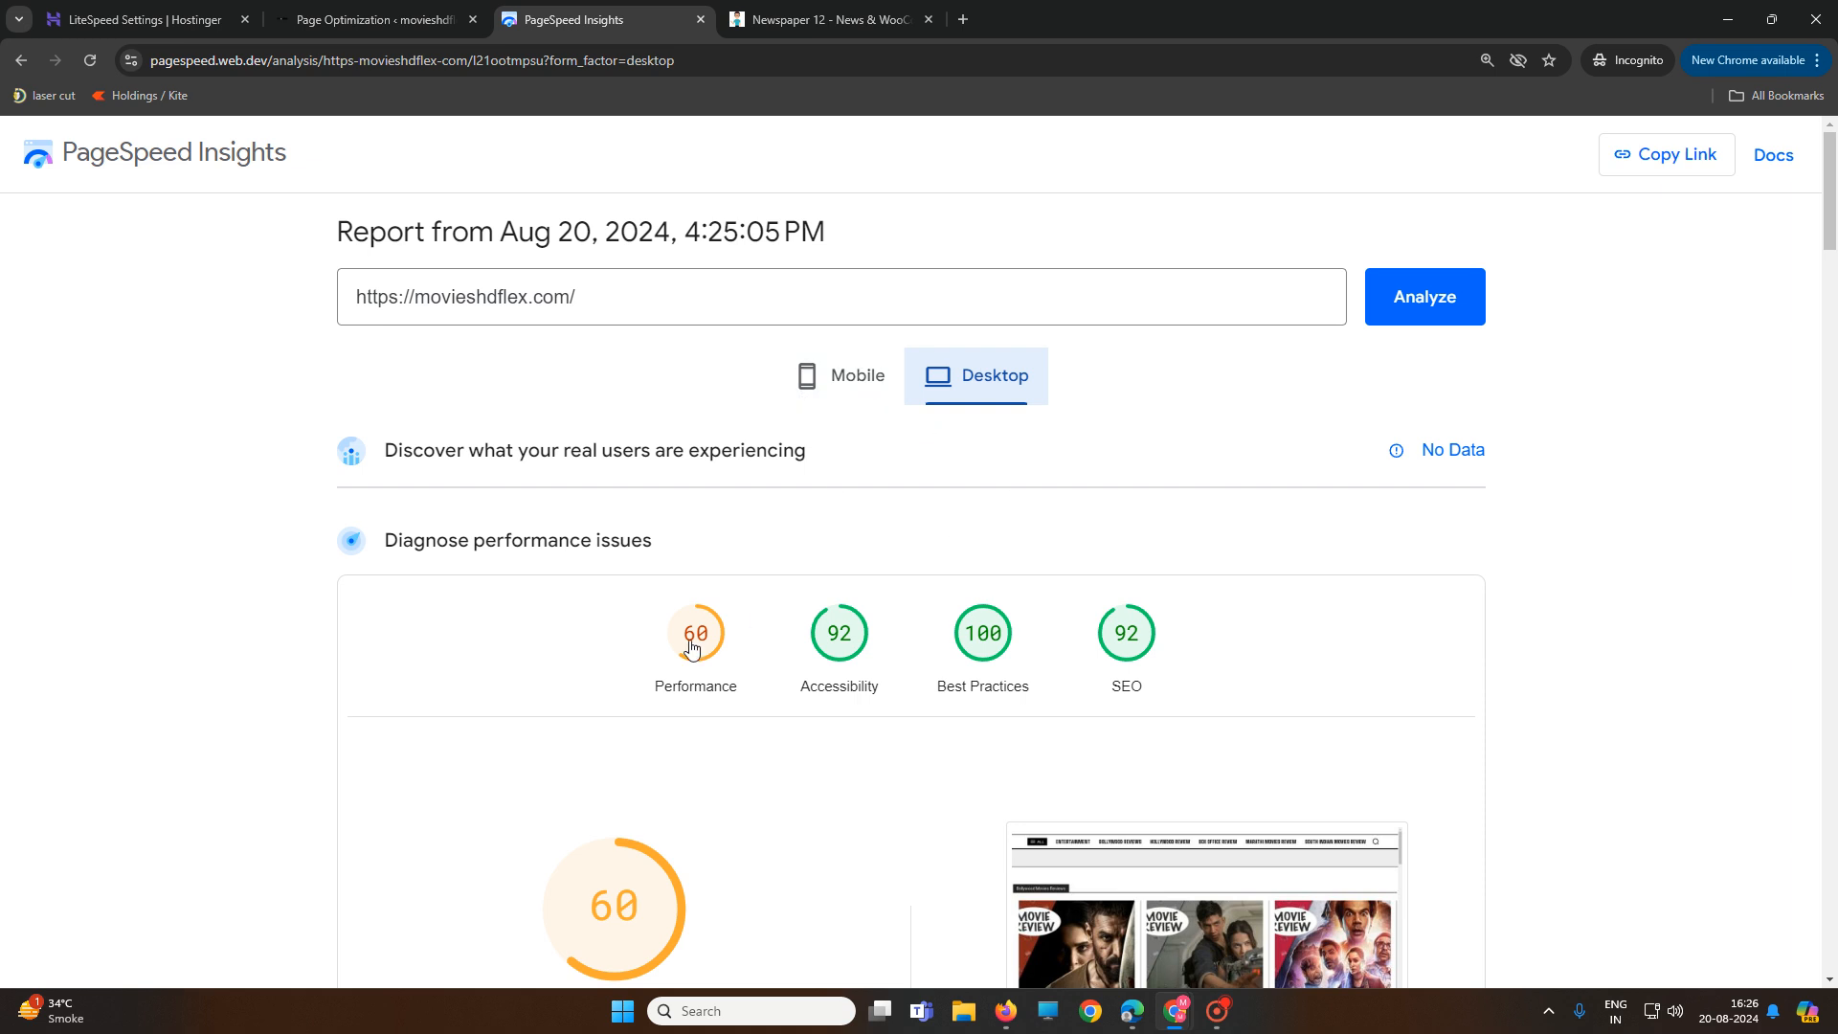
{"action": "left_click", "coordinate": [842, 375]}
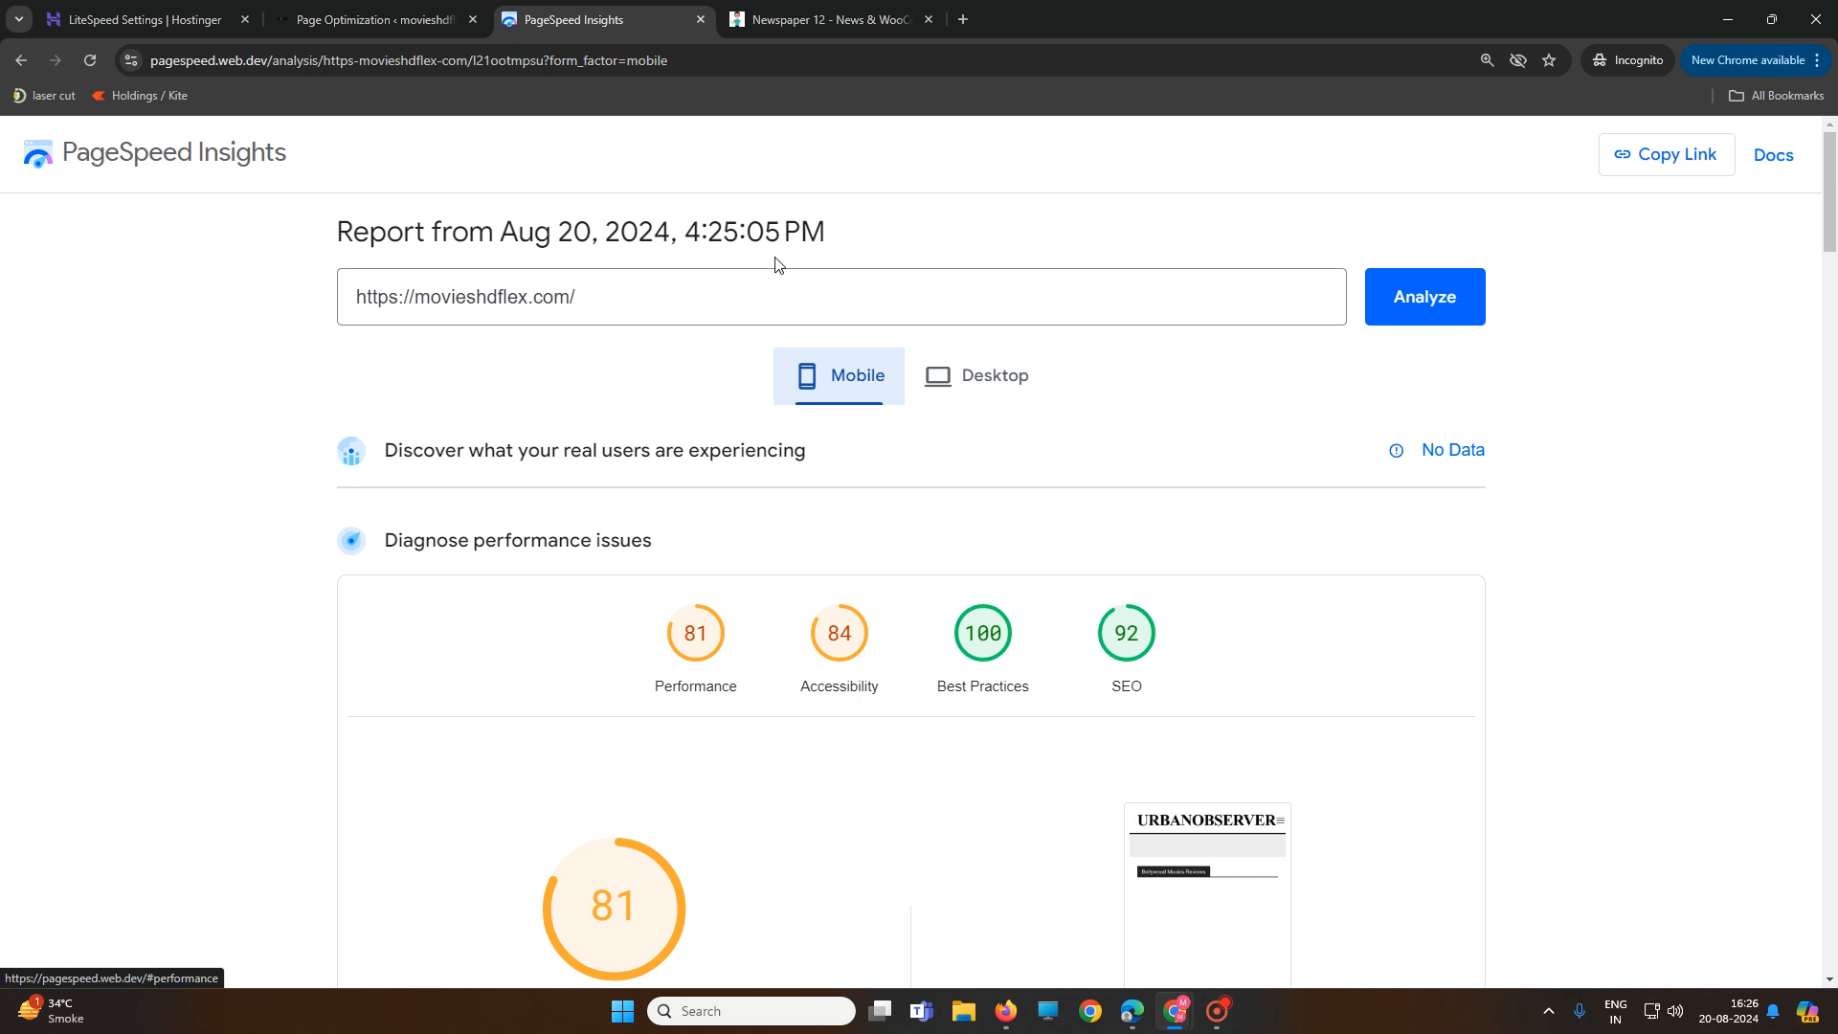
Switch the site's LiteSpeed optimization in Hostinger to the Advanced preset and confirm the change
{"action": "left_click", "coordinate": [163, 13]}
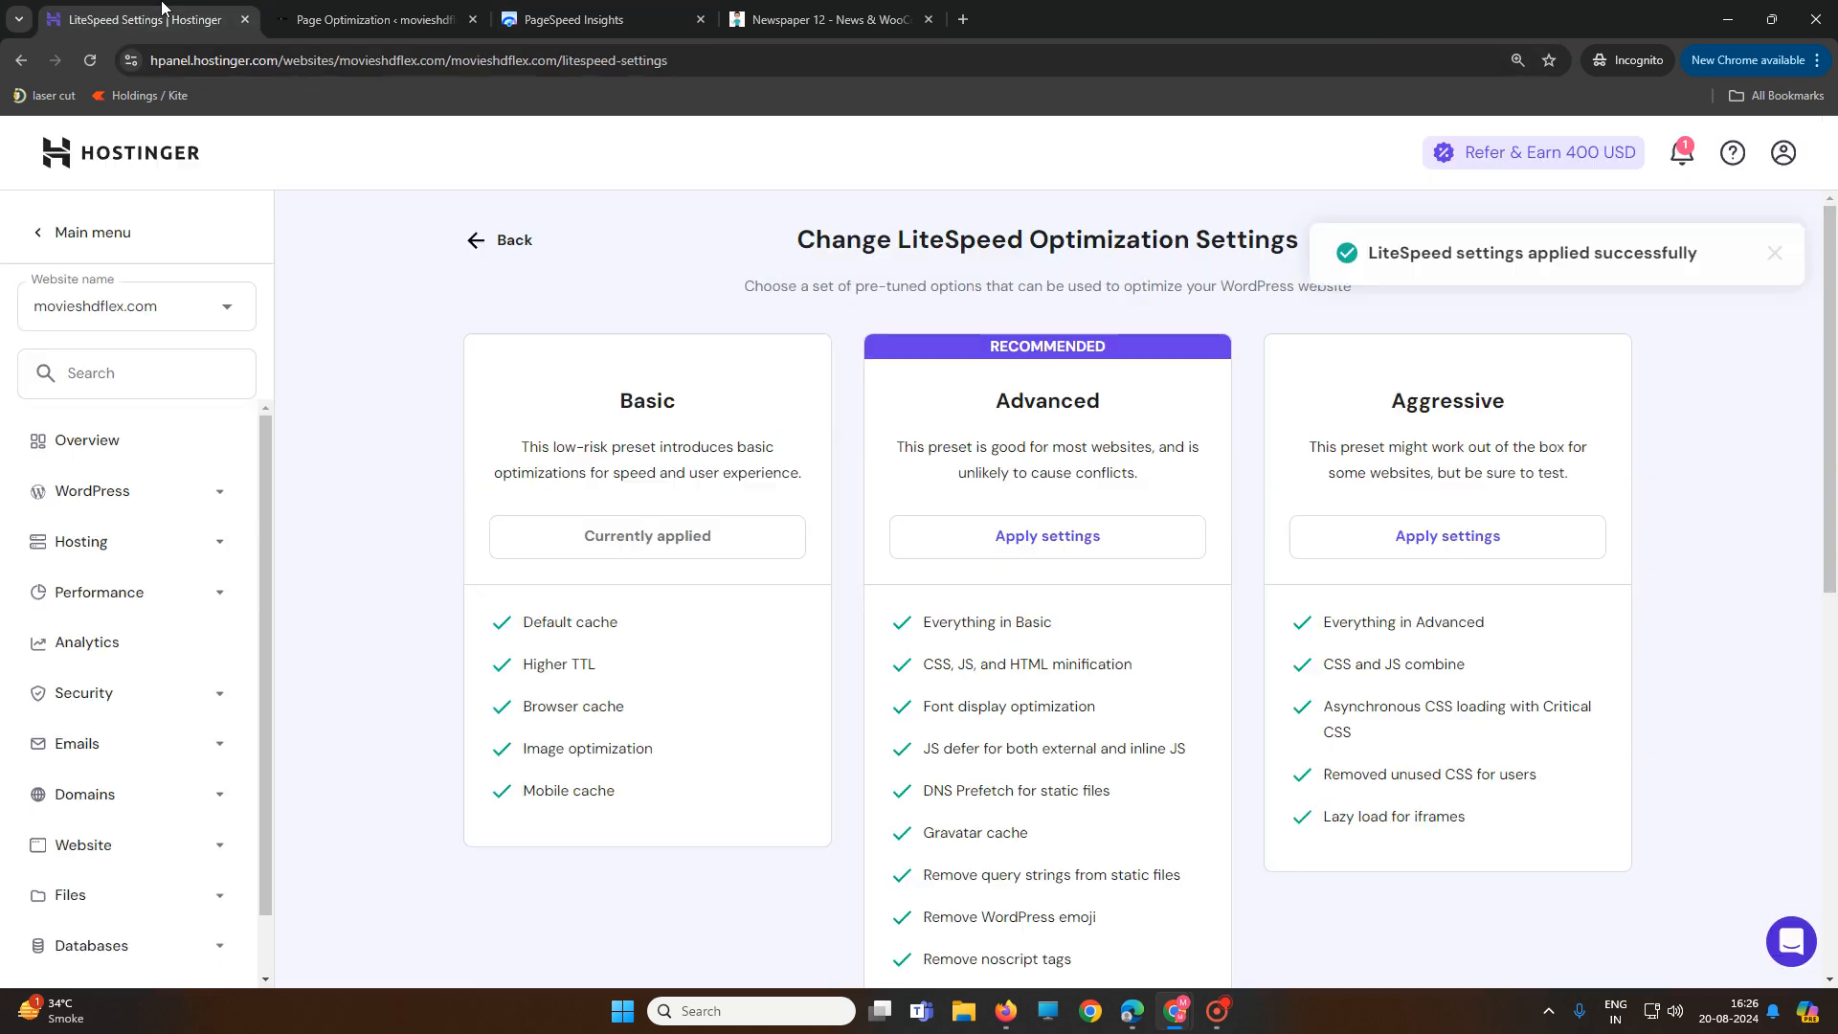
{"action": "left_click", "coordinate": [1050, 542]}
{"action": "left_click", "coordinate": [1134, 671]}
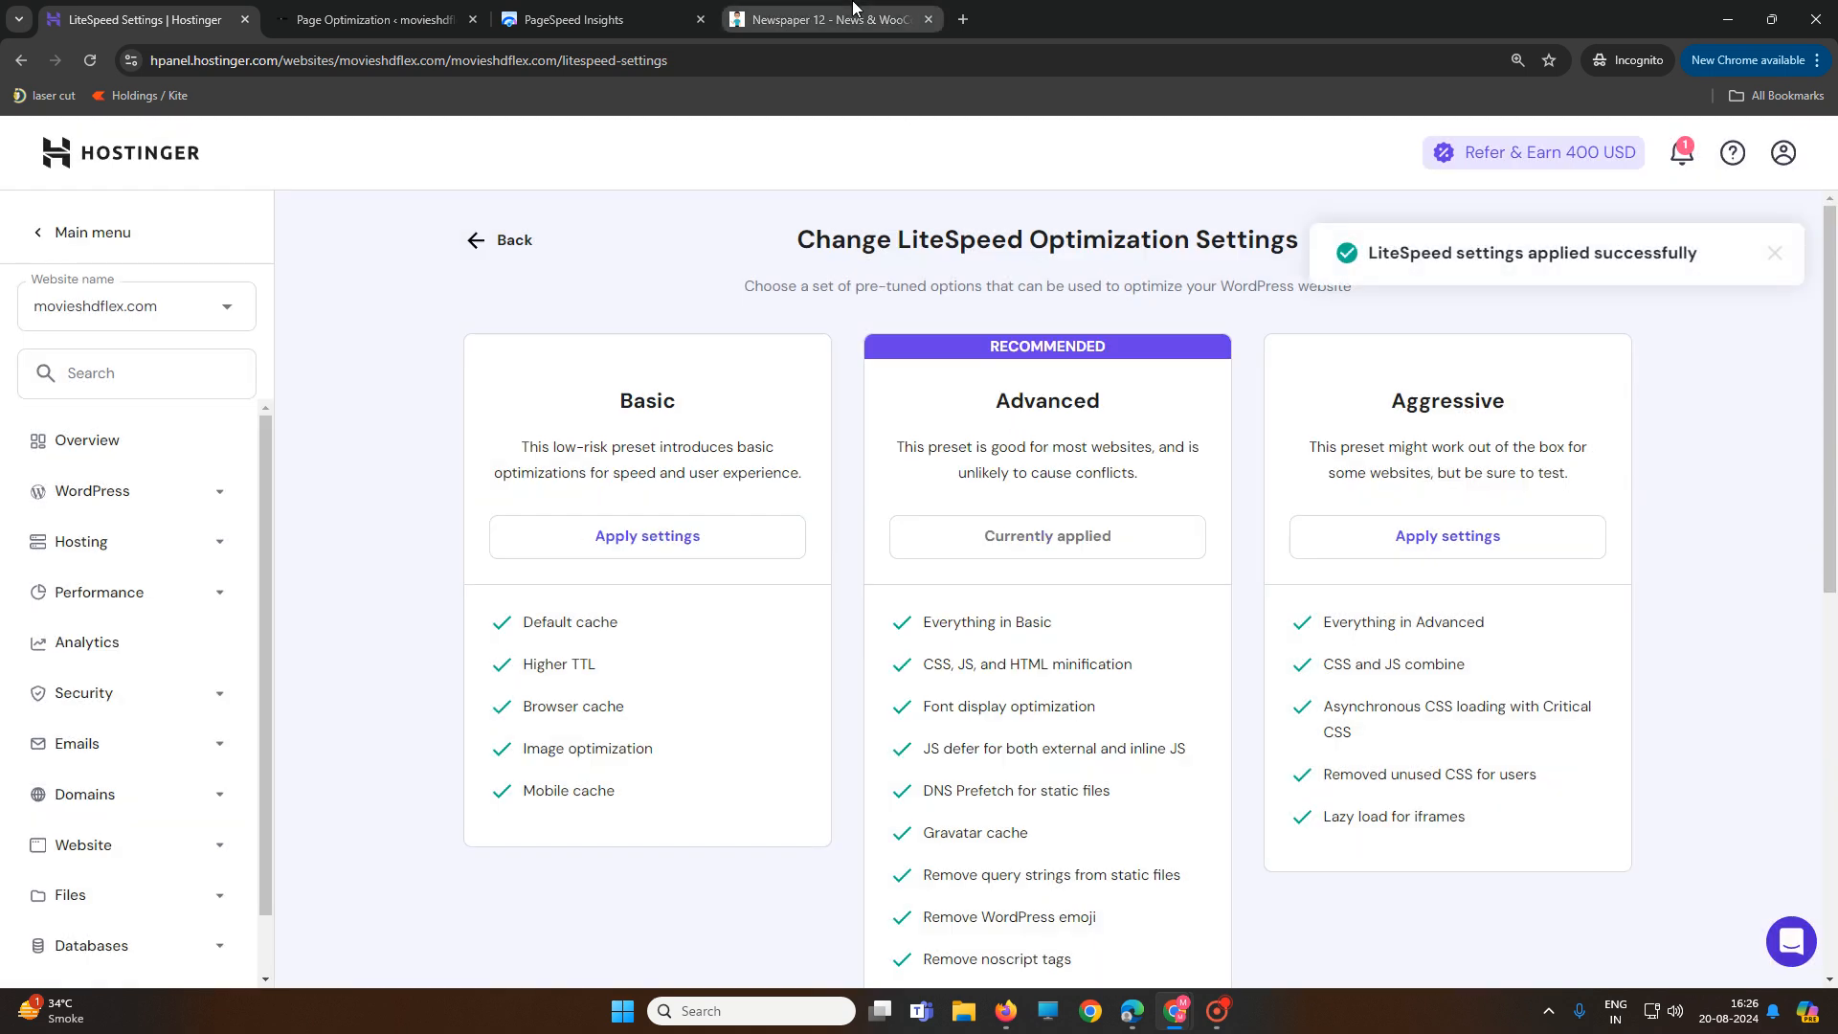
{"action": "left_click", "coordinate": [613, 20]}
{"action": "left_click", "coordinate": [1412, 318]}
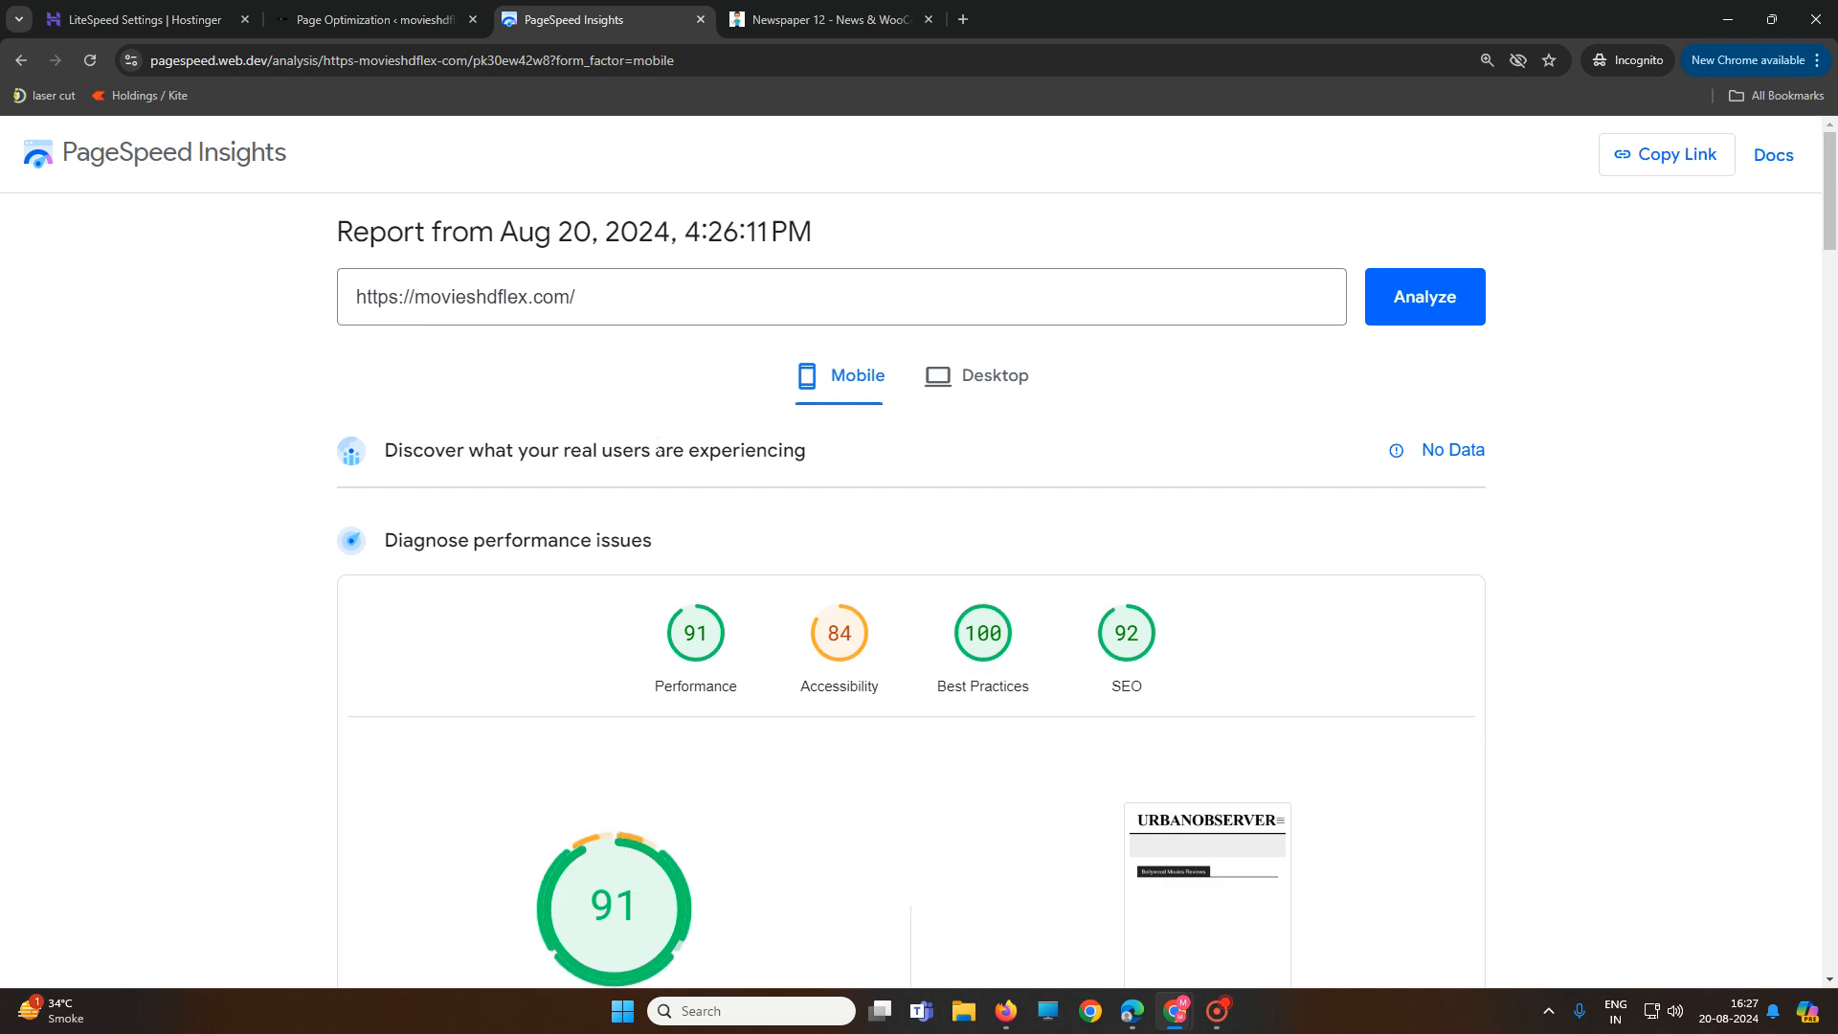
{"action": "left_click", "coordinate": [345, 20]}
{"action": "left_click", "coordinate": [160, 19]}
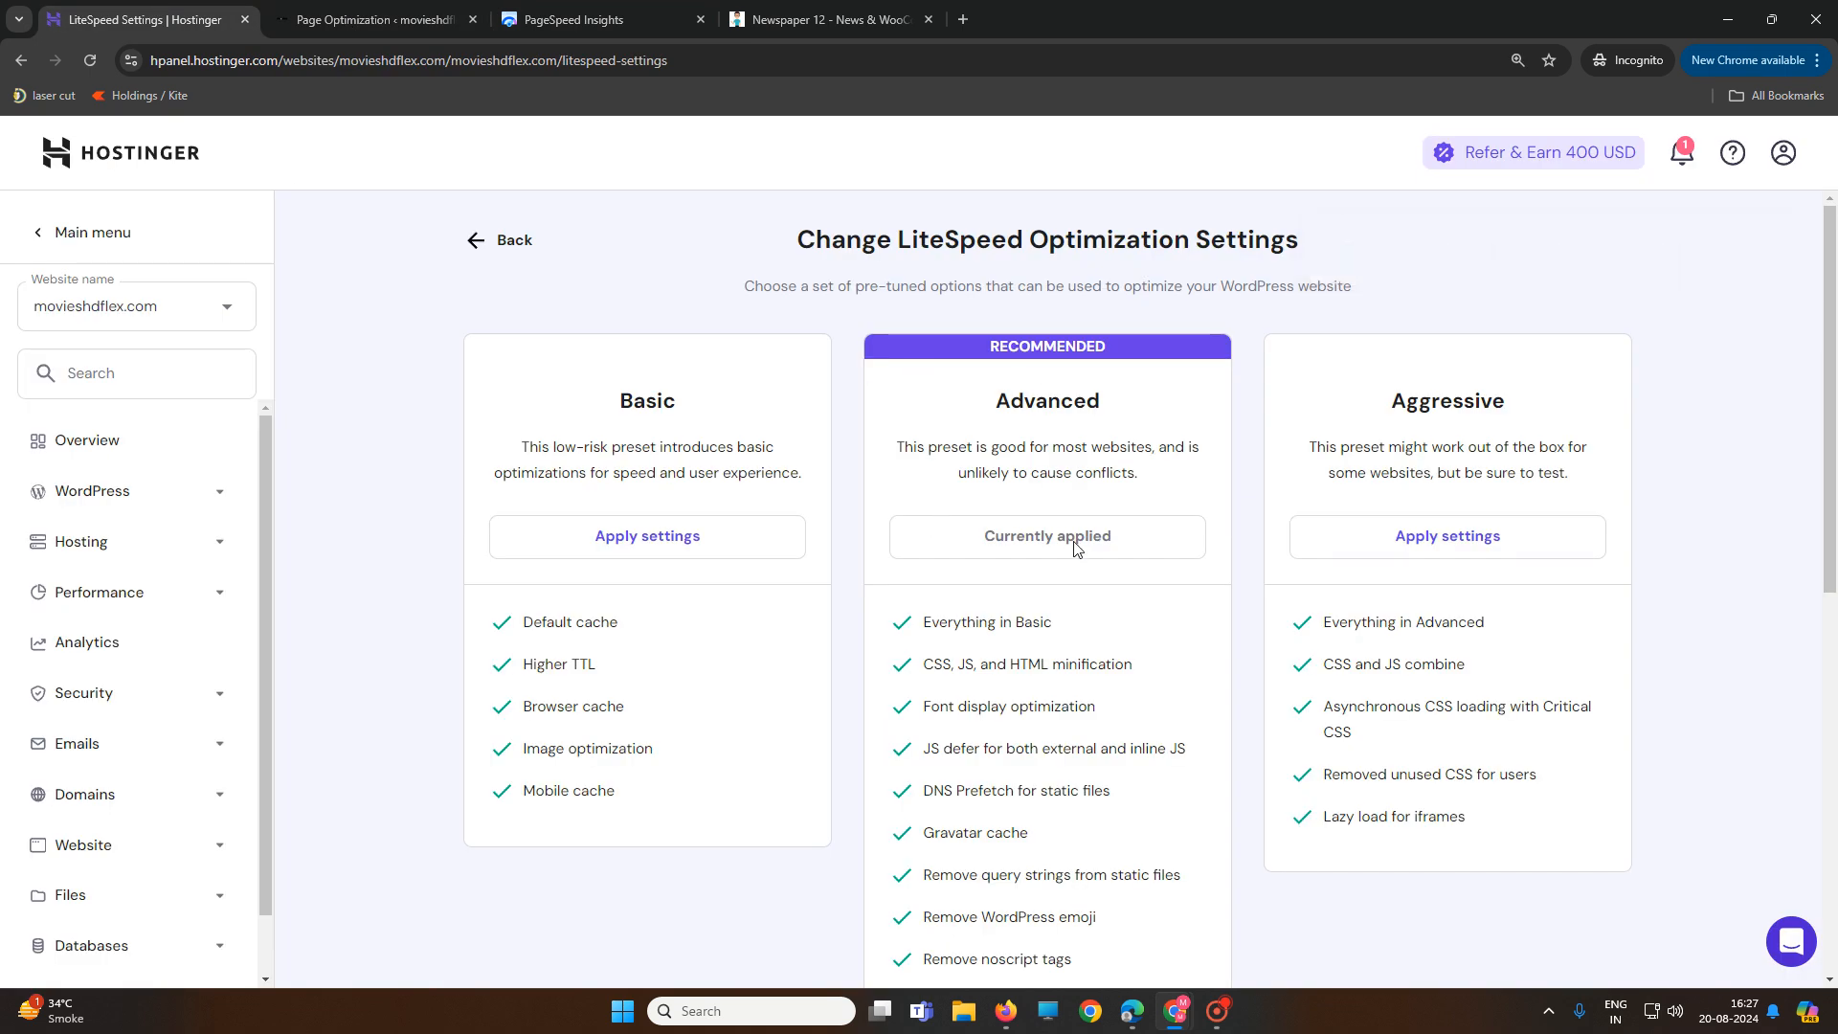
Check the PageSpeed scores for mobile and desktop, and reload the LiteSpeed Cache Page Optimization page to examine its JS settings
{"action": "left_click", "coordinate": [584, 17]}
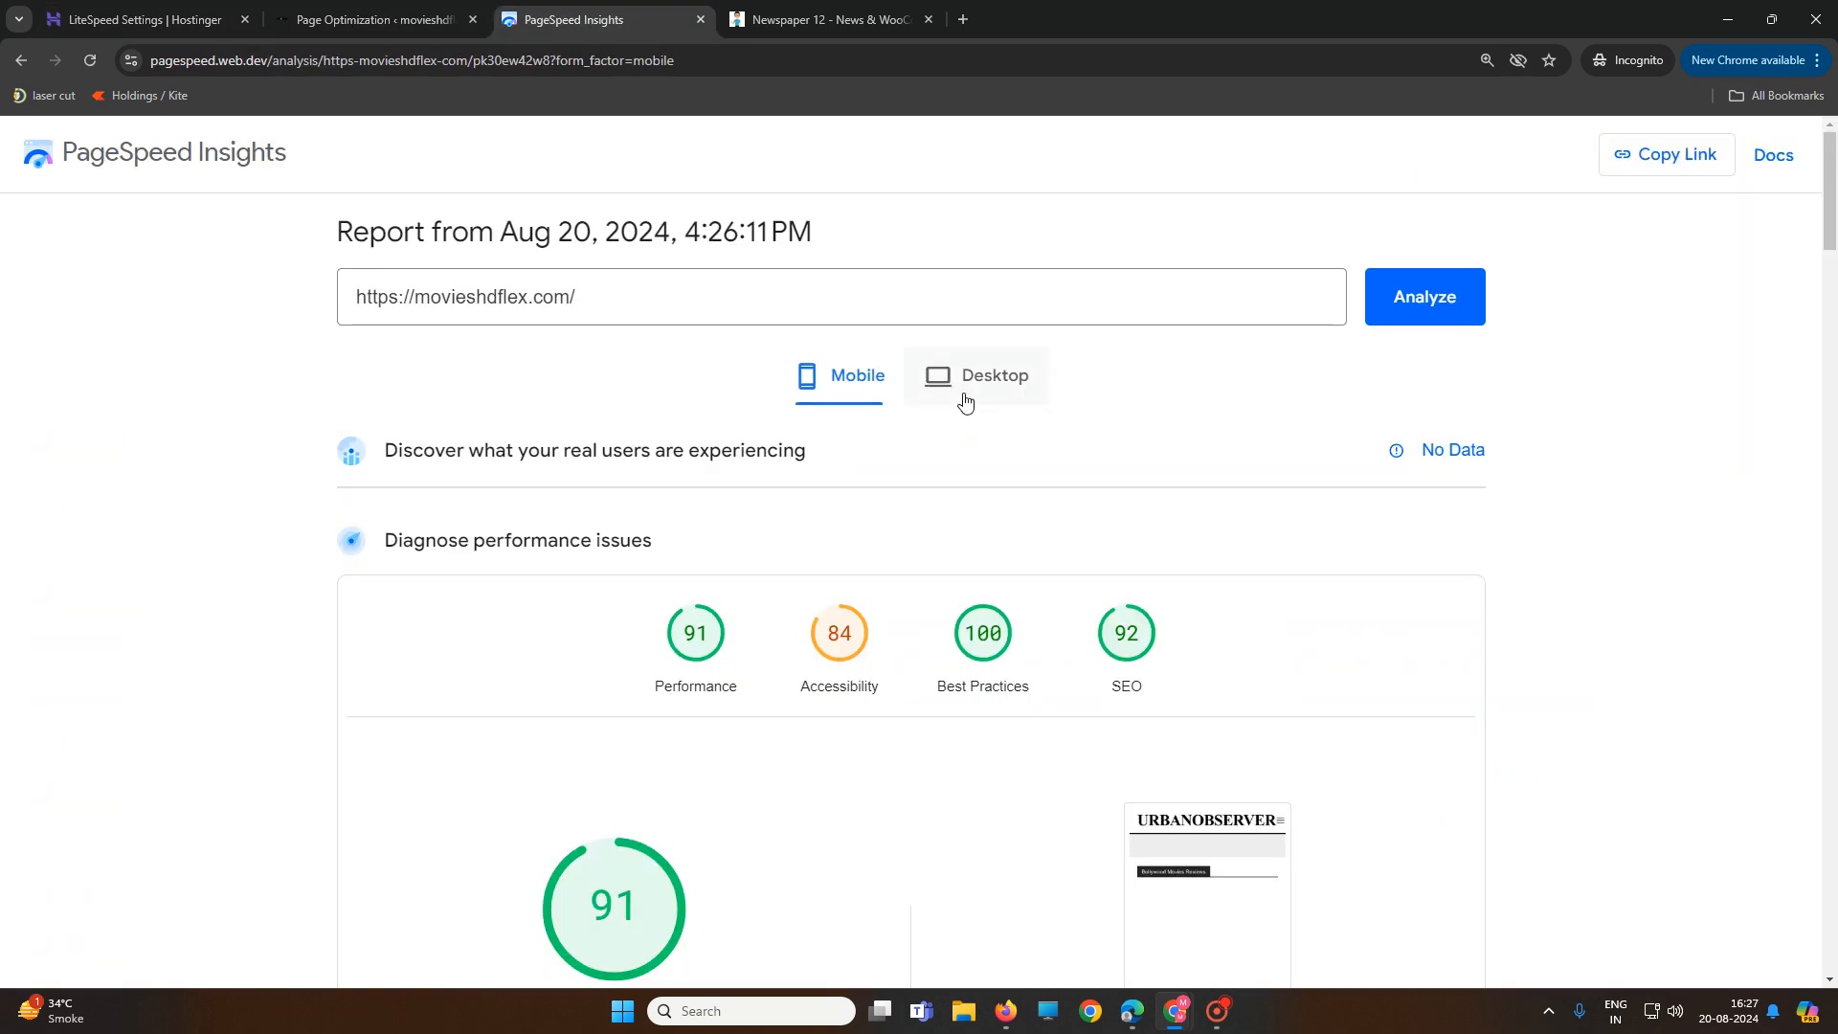
{"action": "left_click", "coordinate": [965, 400]}
{"action": "left_click", "coordinate": [373, 17]}
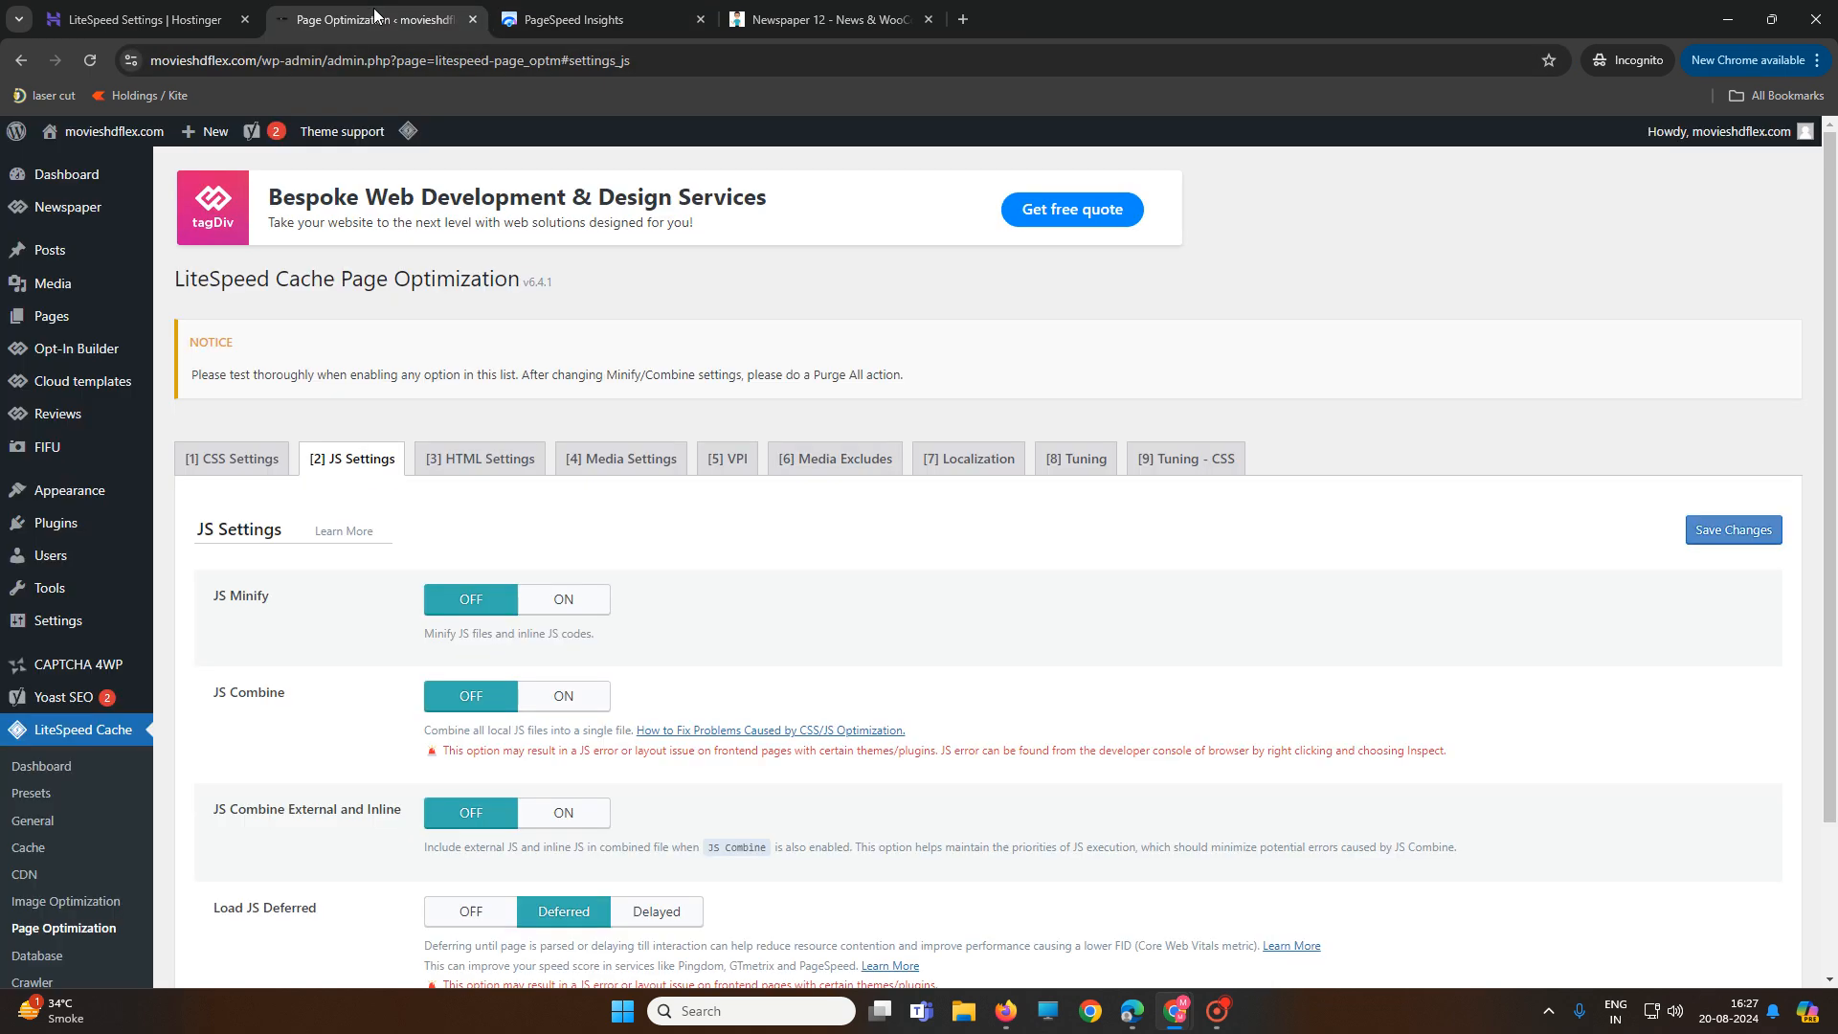
{"action": "left_click", "coordinate": [470, 61]}
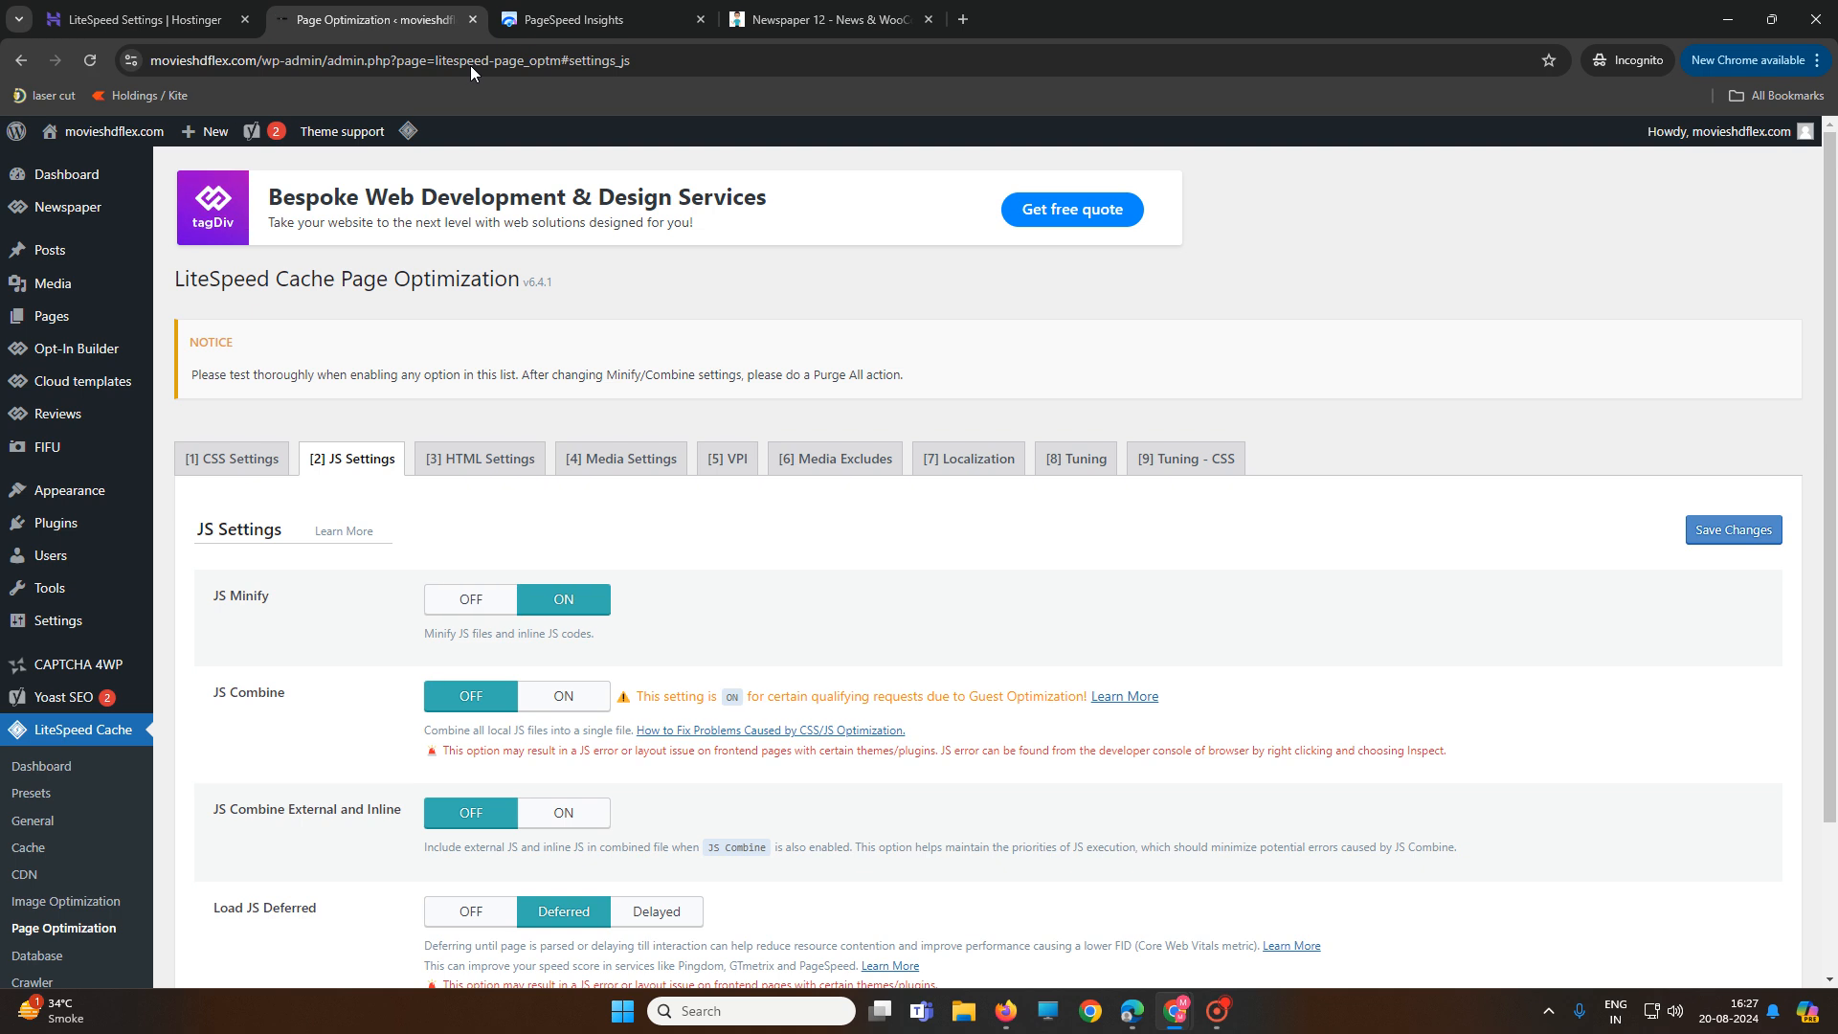
{"action": "scroll", "coordinate": [603, 746], "scroll_direction": "down", "scroll_amount": 2}
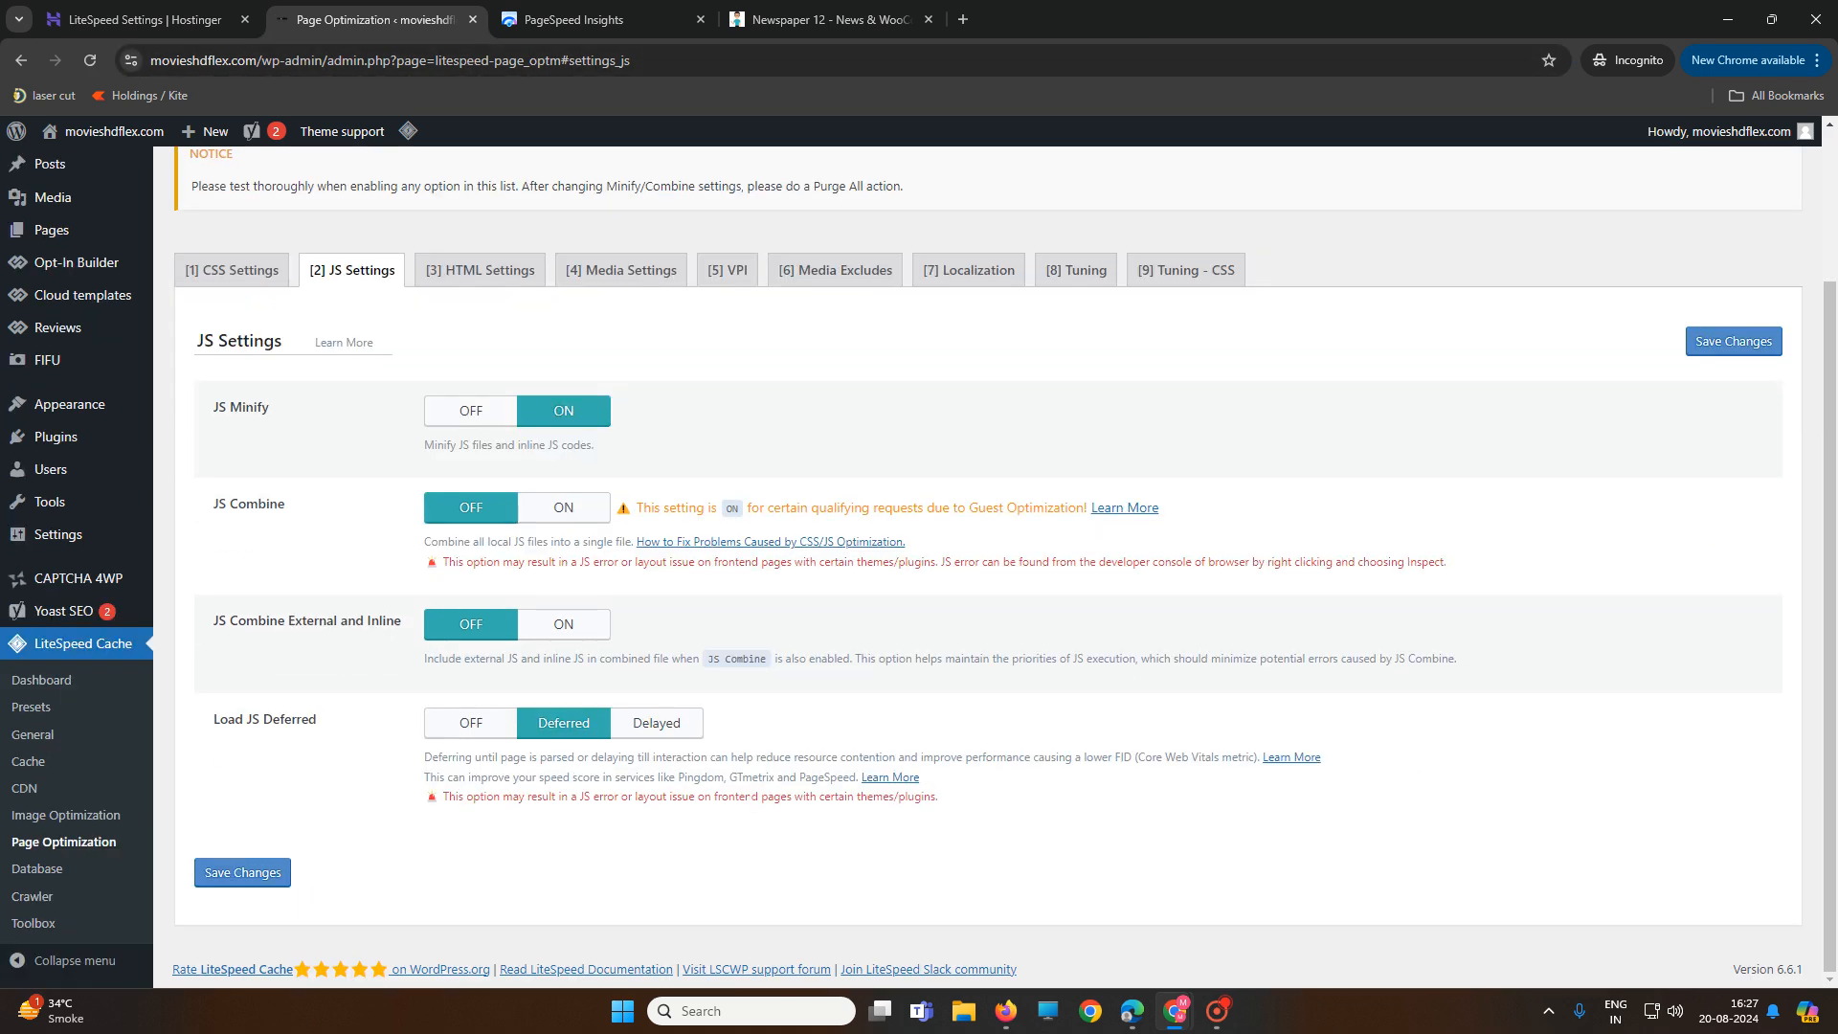
{"action": "scroll", "coordinate": [753, 804], "scroll_direction": "up", "scroll_amount": 2}
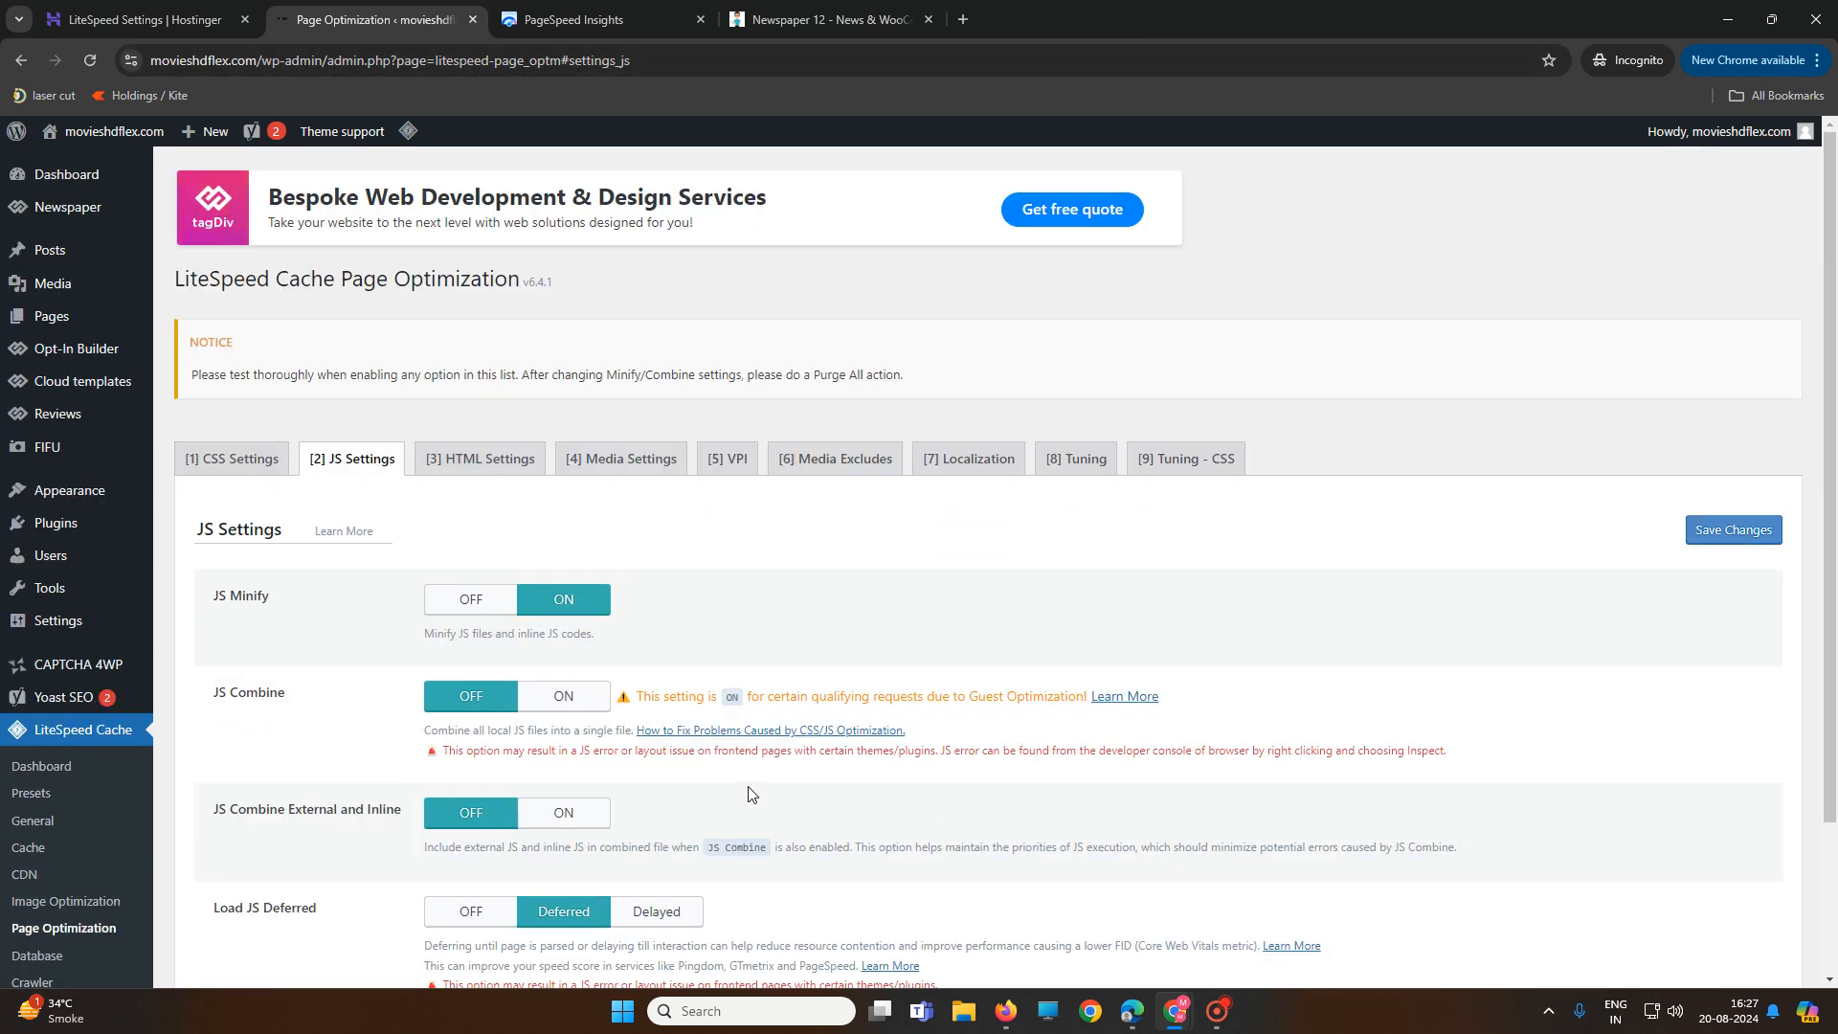
Review the preset descriptions in Hostinger's LiteSpeed settings and apply the Aggressive preset to the site
{"action": "left_click", "coordinate": [171, 9]}
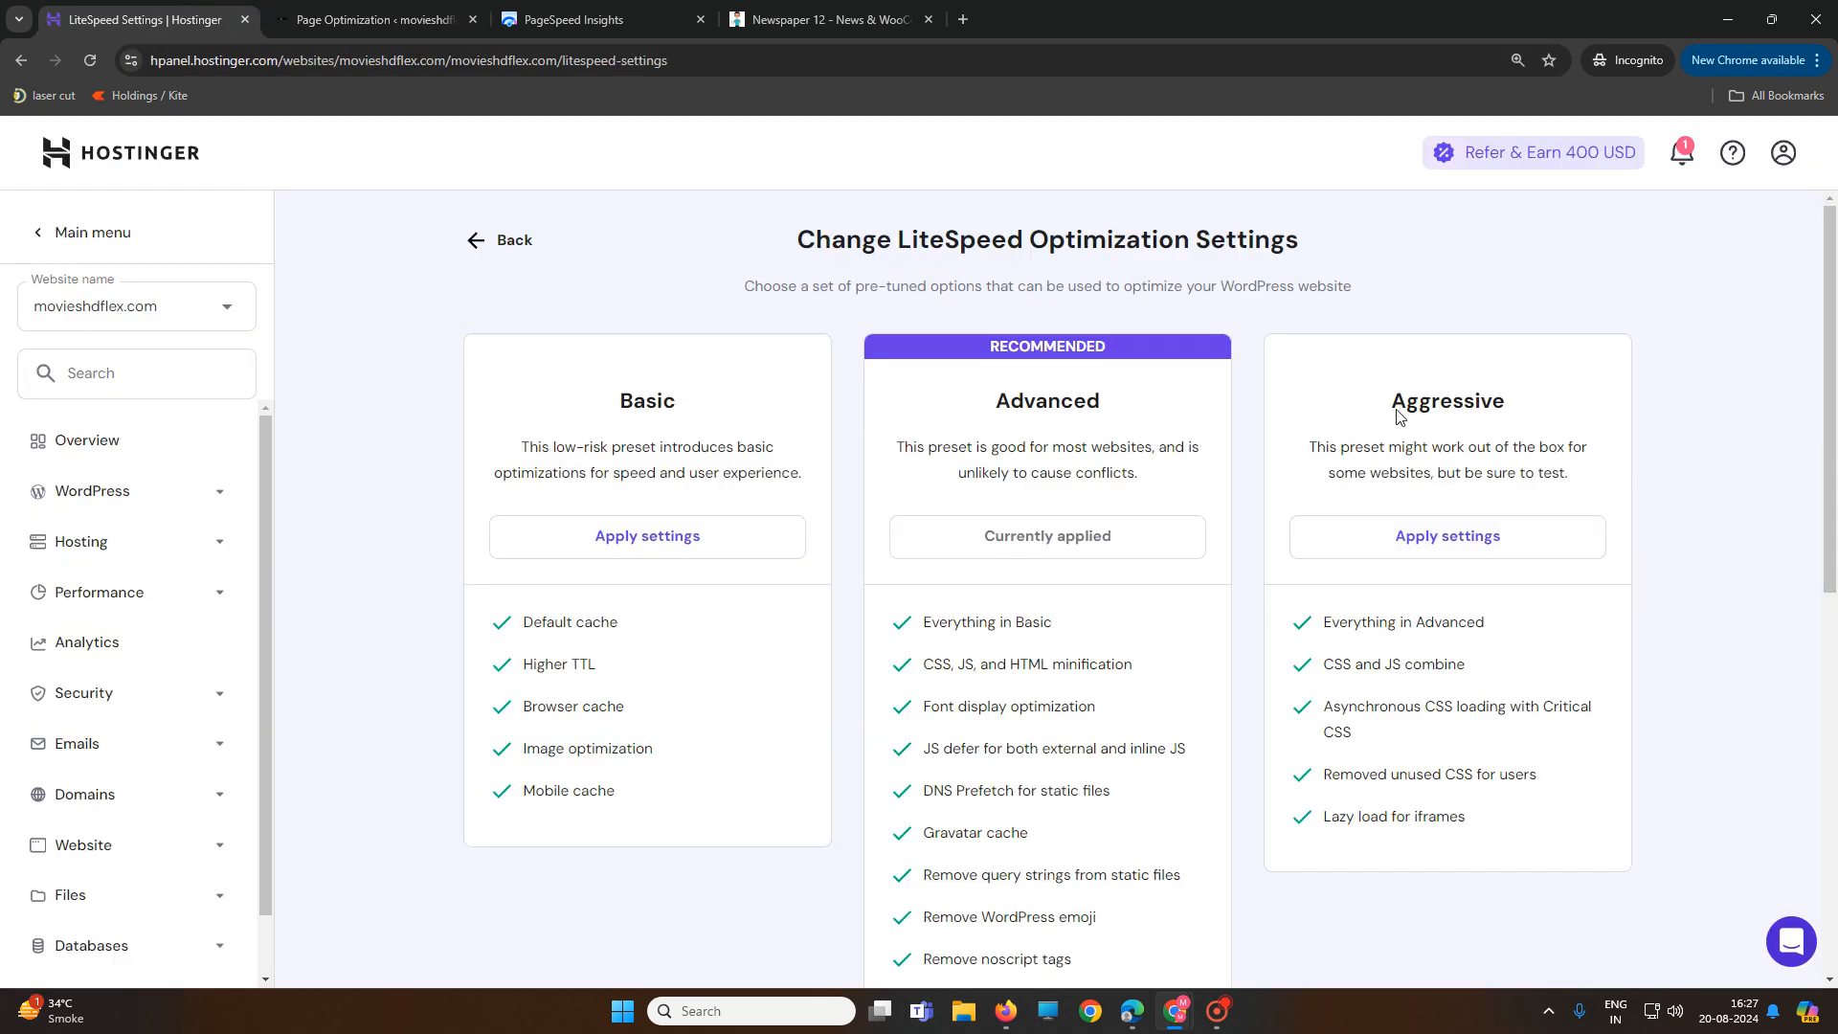
{"action": "left_click_drag", "start_coordinate": [1395, 410], "coordinate": [1597, 408]}
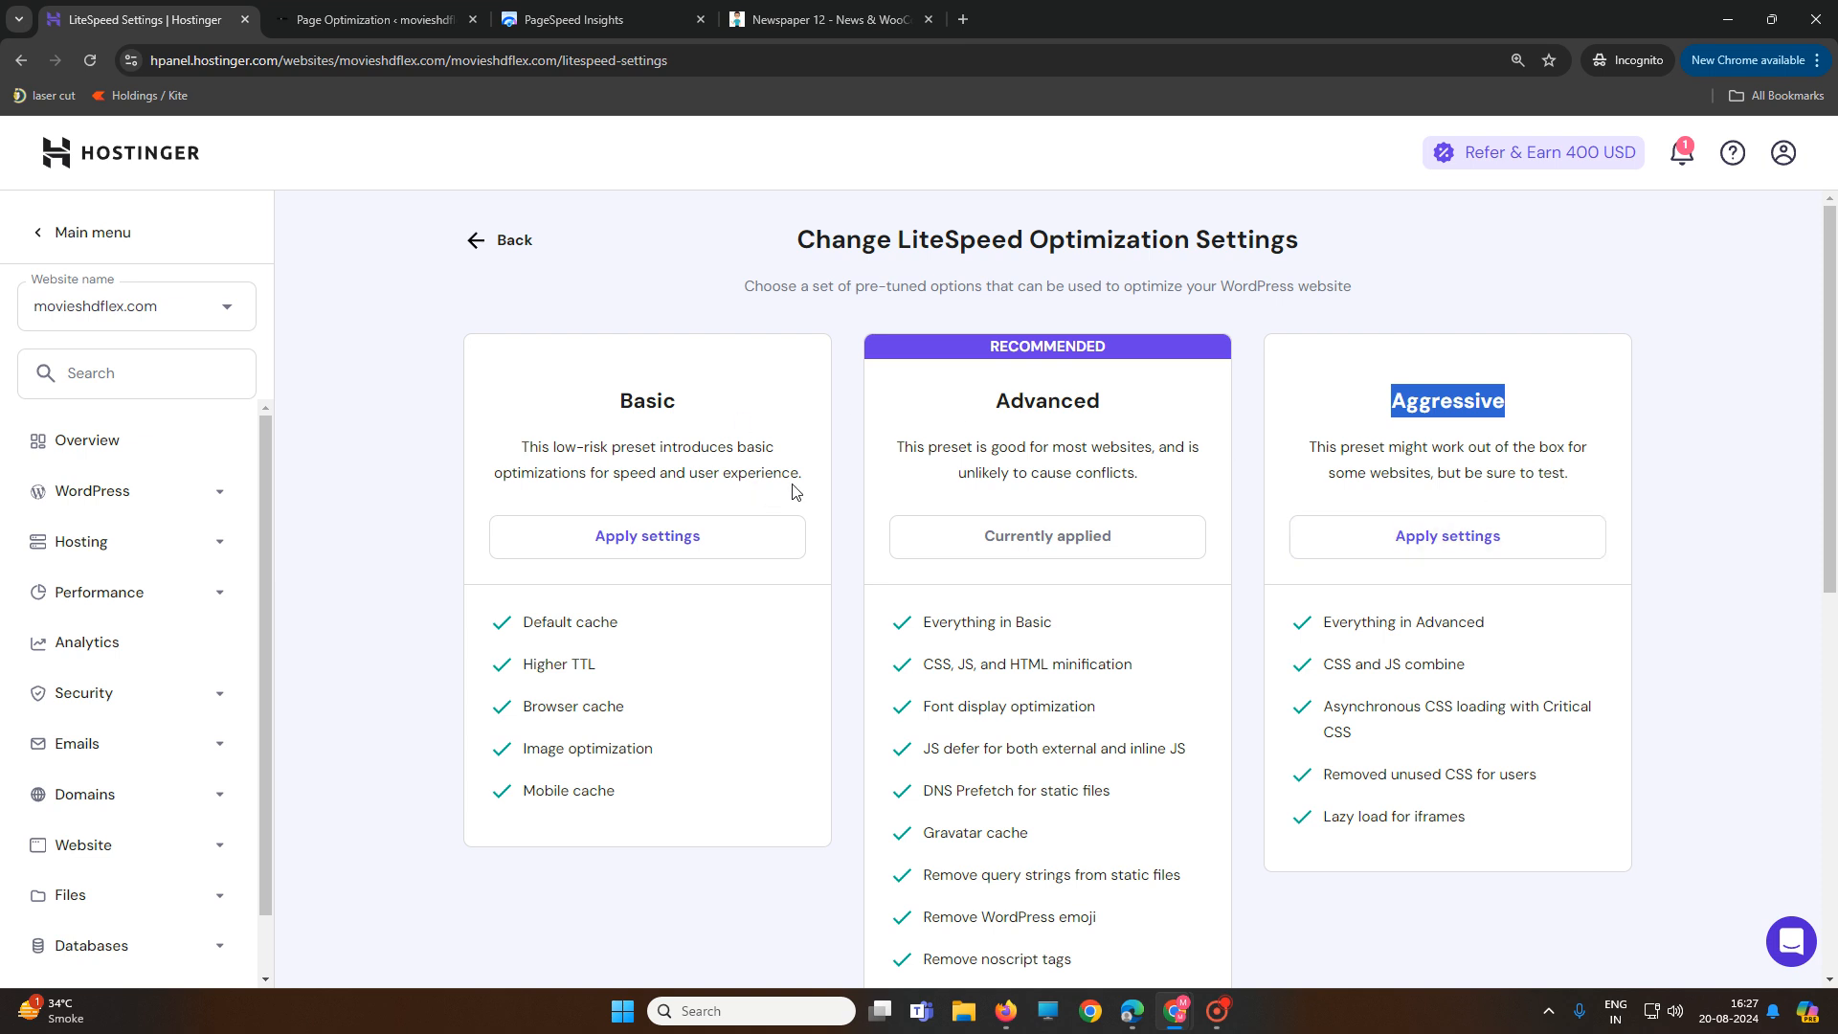
{"action": "left_click_drag", "start_coordinate": [805, 479], "coordinate": [467, 446]}
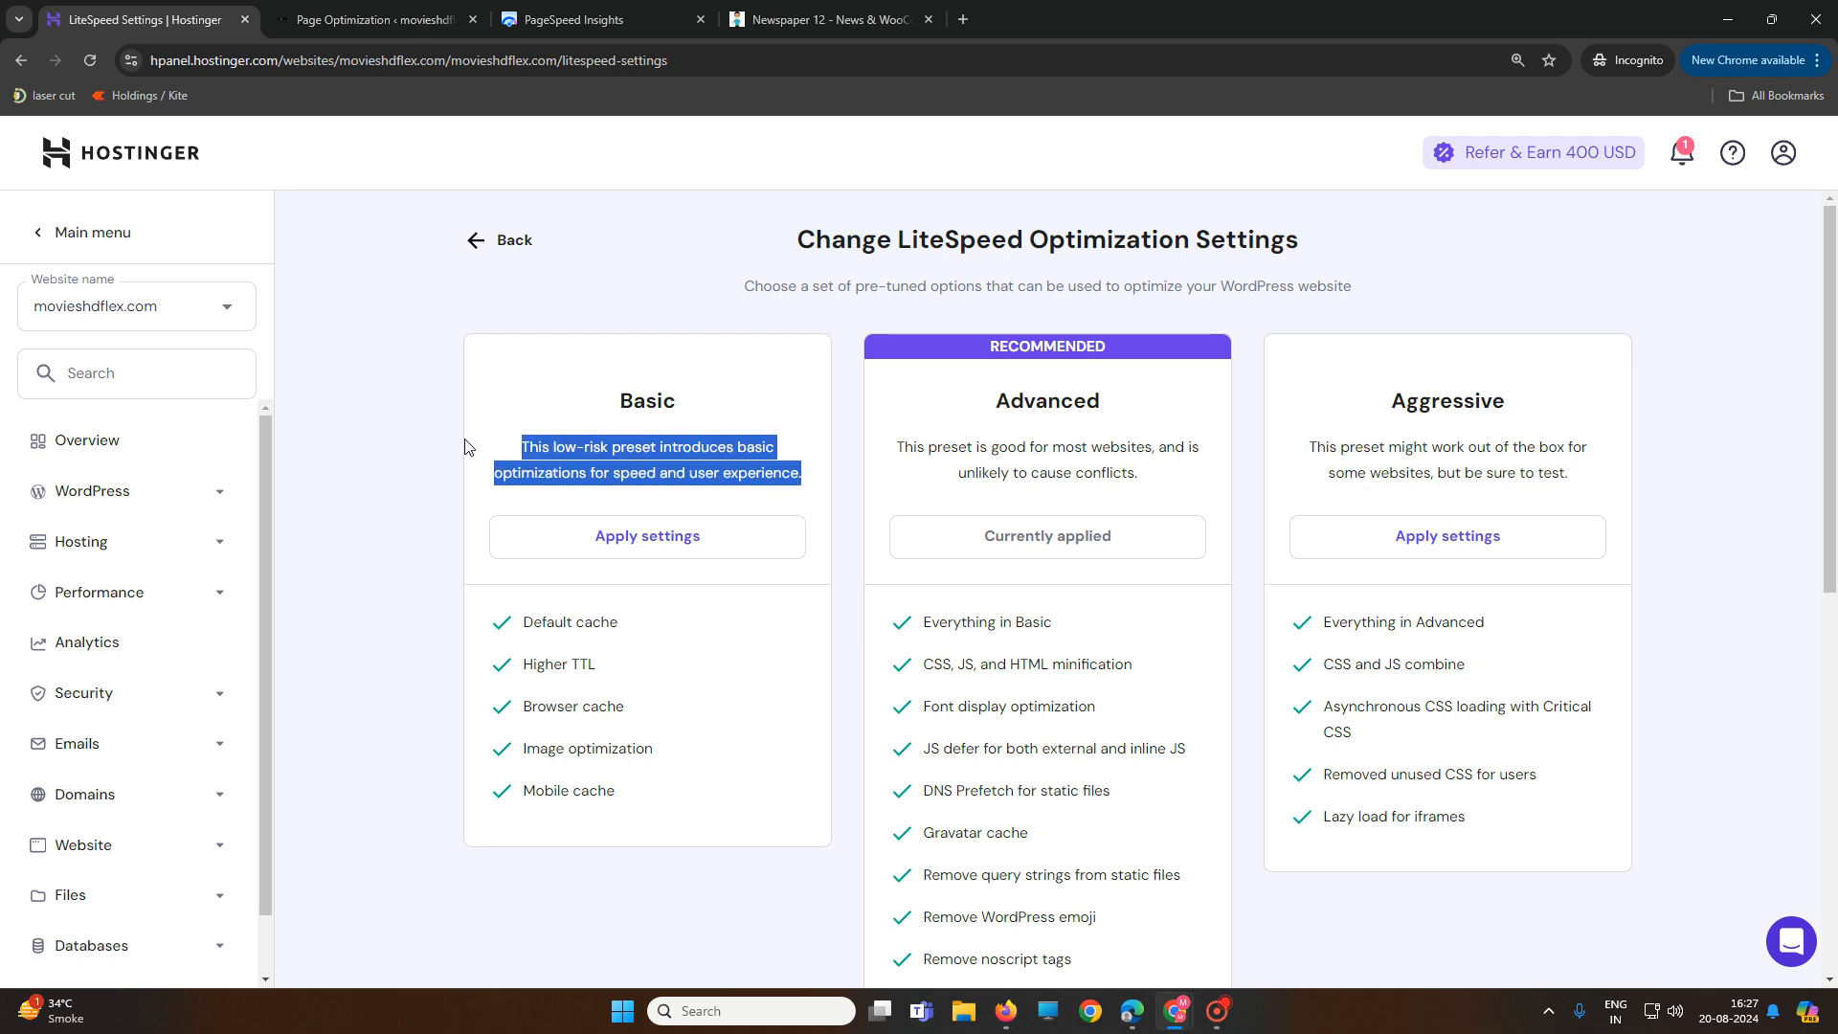
{"action": "left_click_drag", "start_coordinate": [1160, 480], "coordinate": [874, 460]}
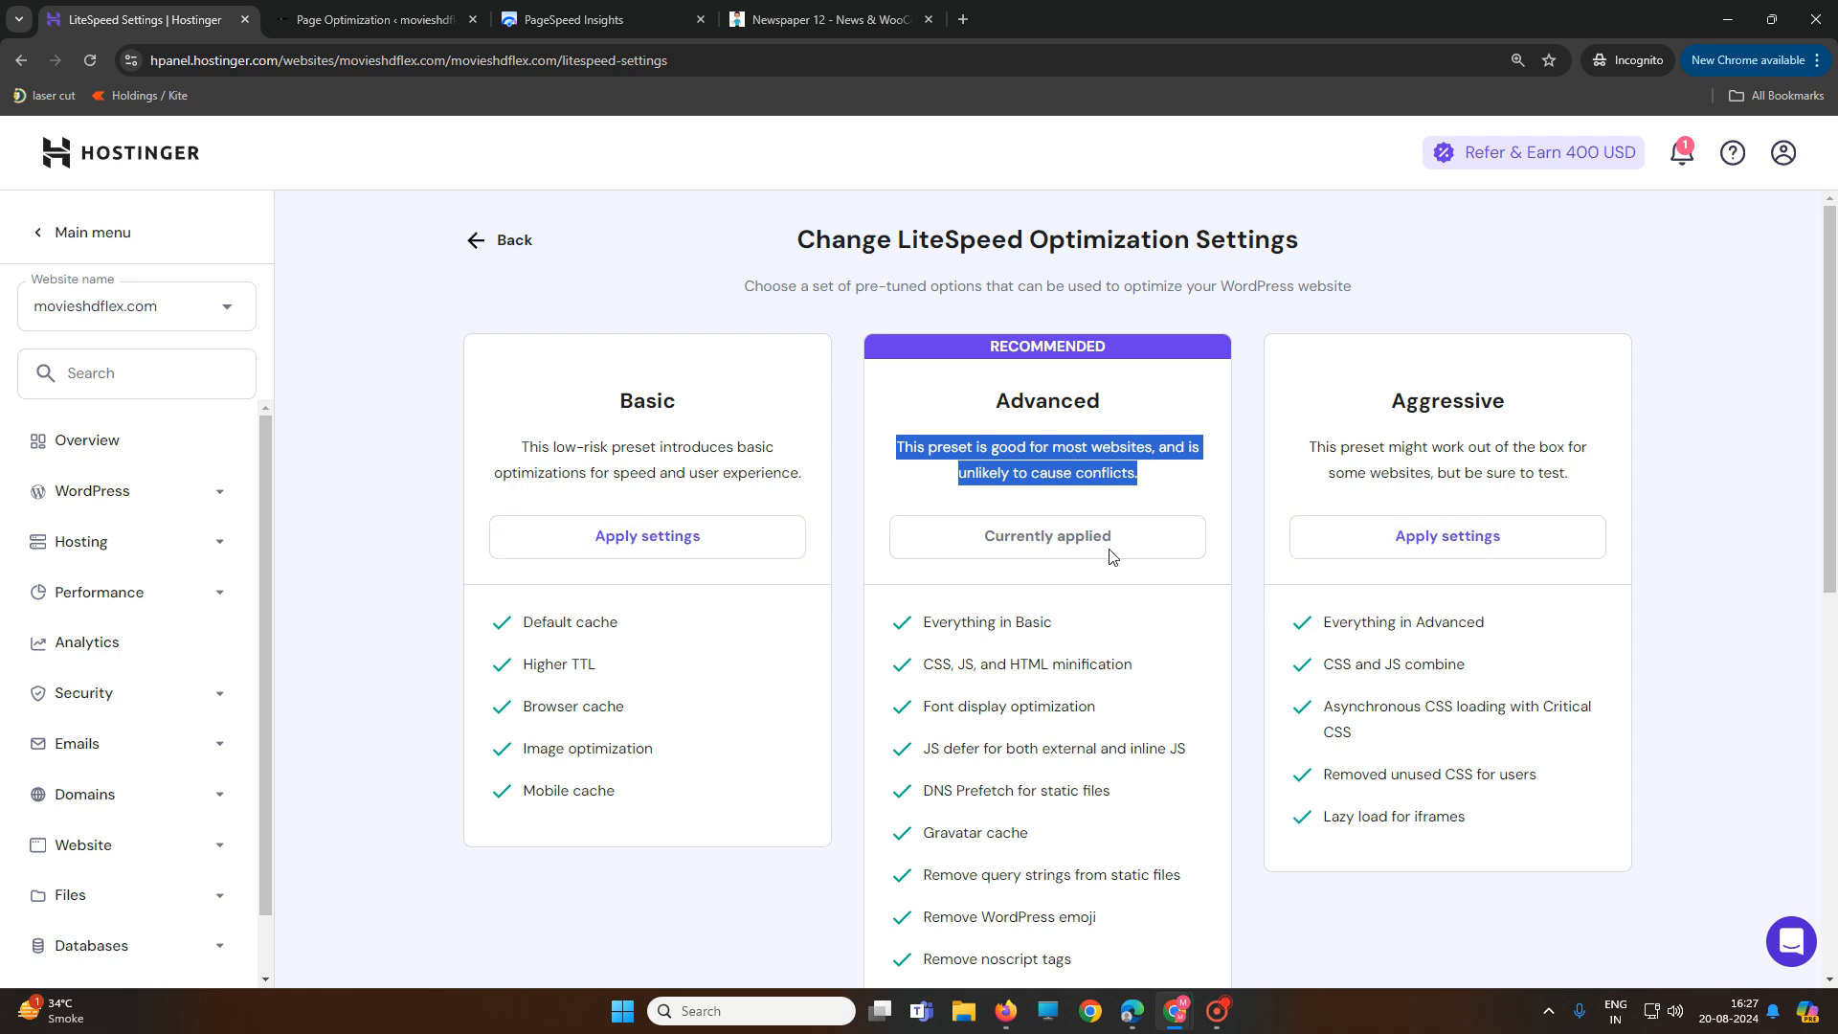
{"action": "scroll", "coordinate": [1094, 768], "scroll_direction": "down", "scroll_amount": 4}
{"action": "scroll", "coordinate": [1096, 770], "scroll_direction": "up", "scroll_amount": 4}
{"action": "left_click", "coordinate": [1435, 554]}
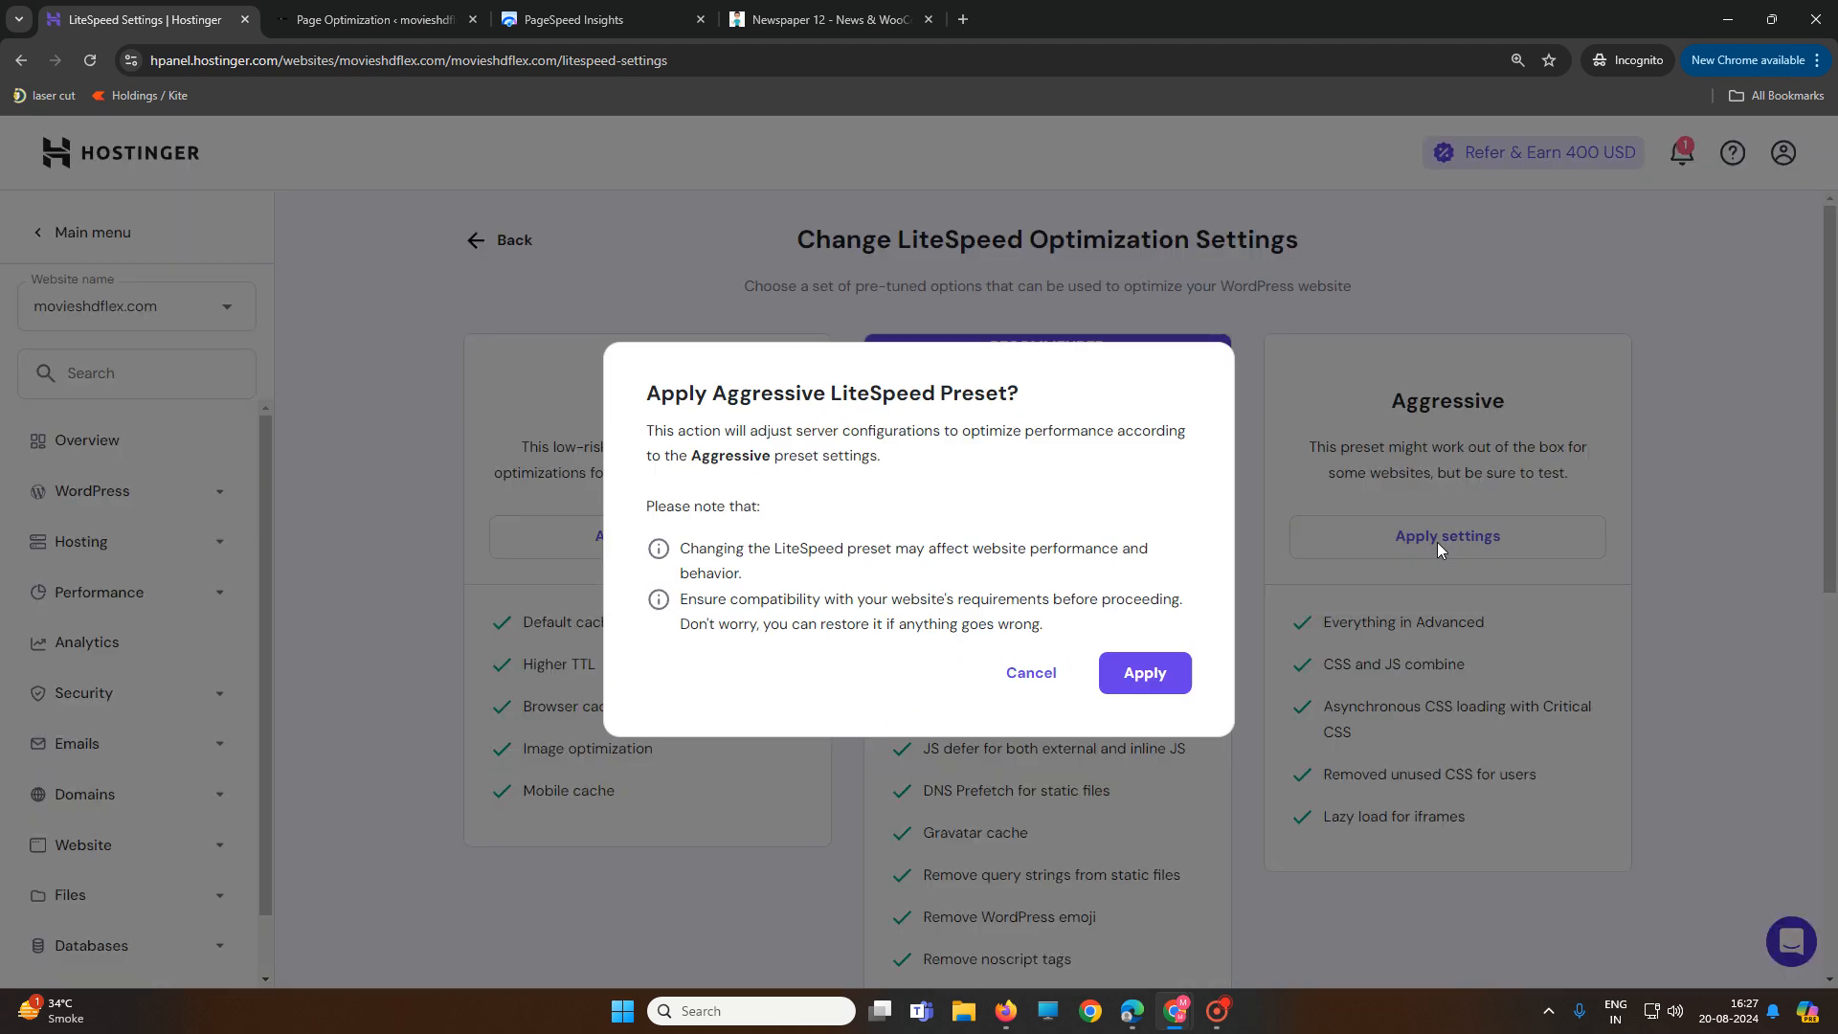
{"action": "left_click", "coordinate": [1143, 683]}
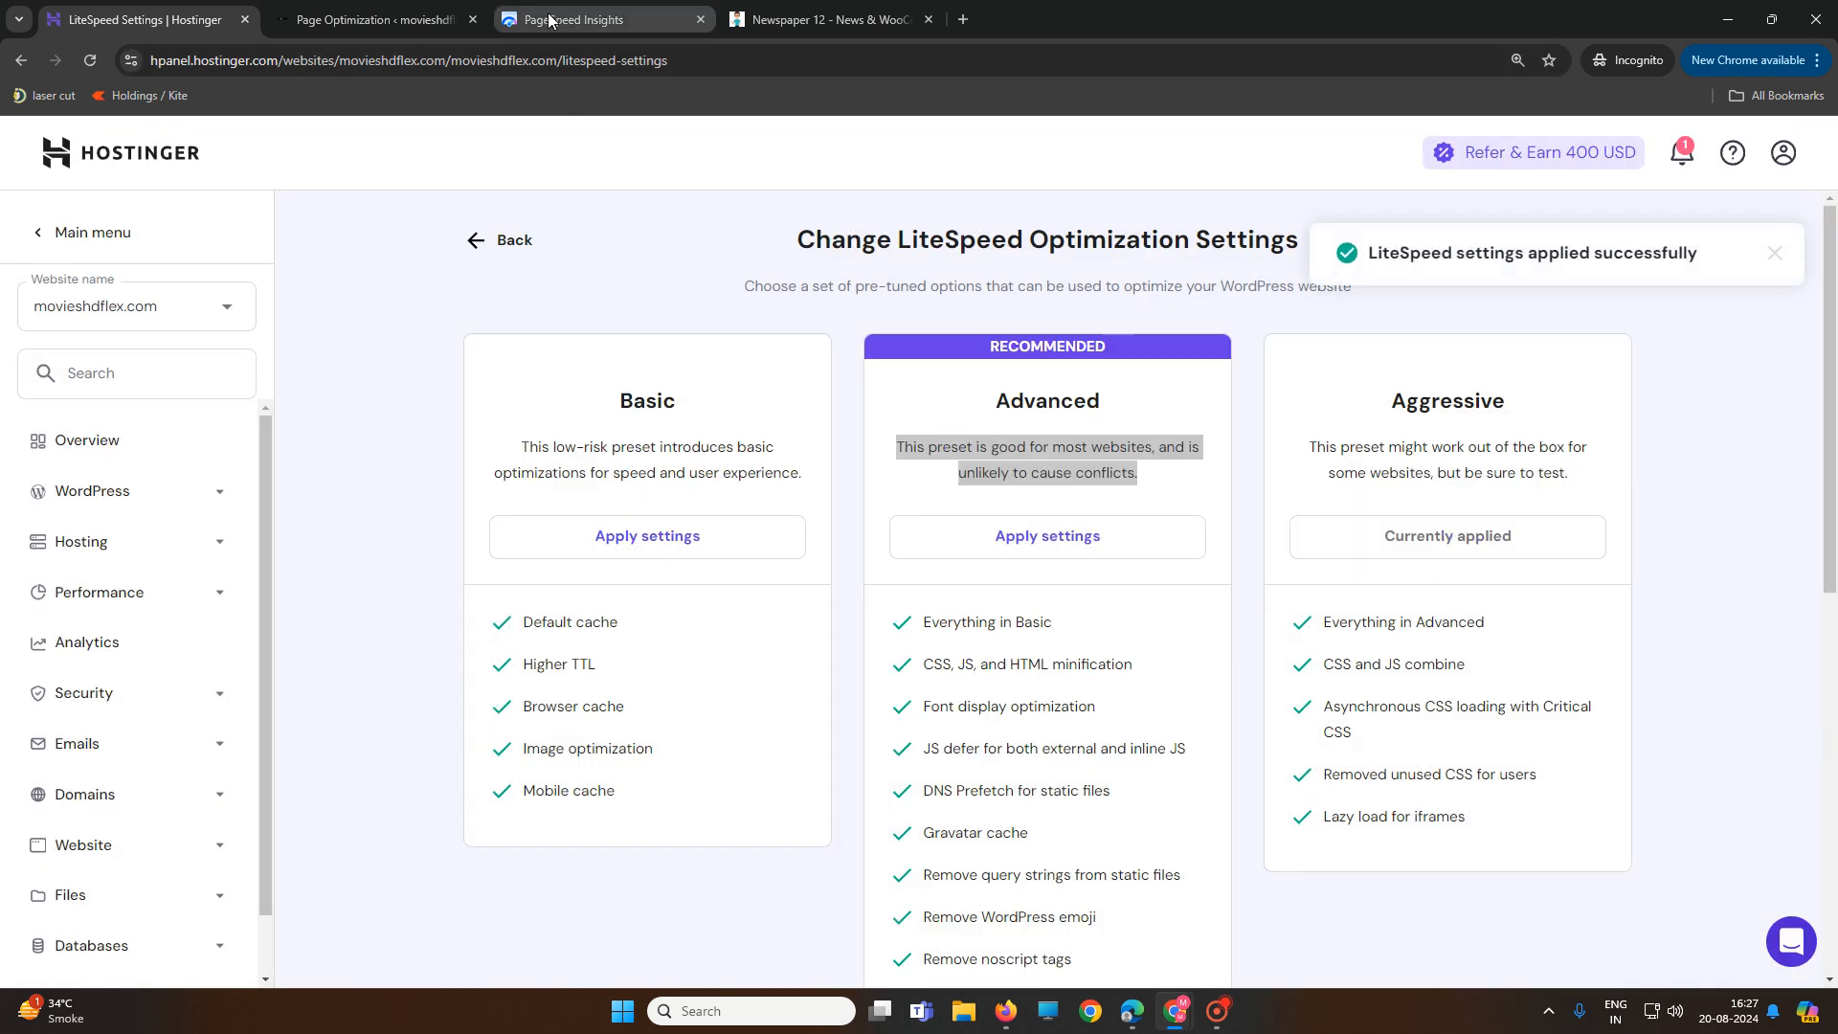
{"action": "left_click", "coordinate": [554, 20]}
{"action": "left_click", "coordinate": [1426, 299]}
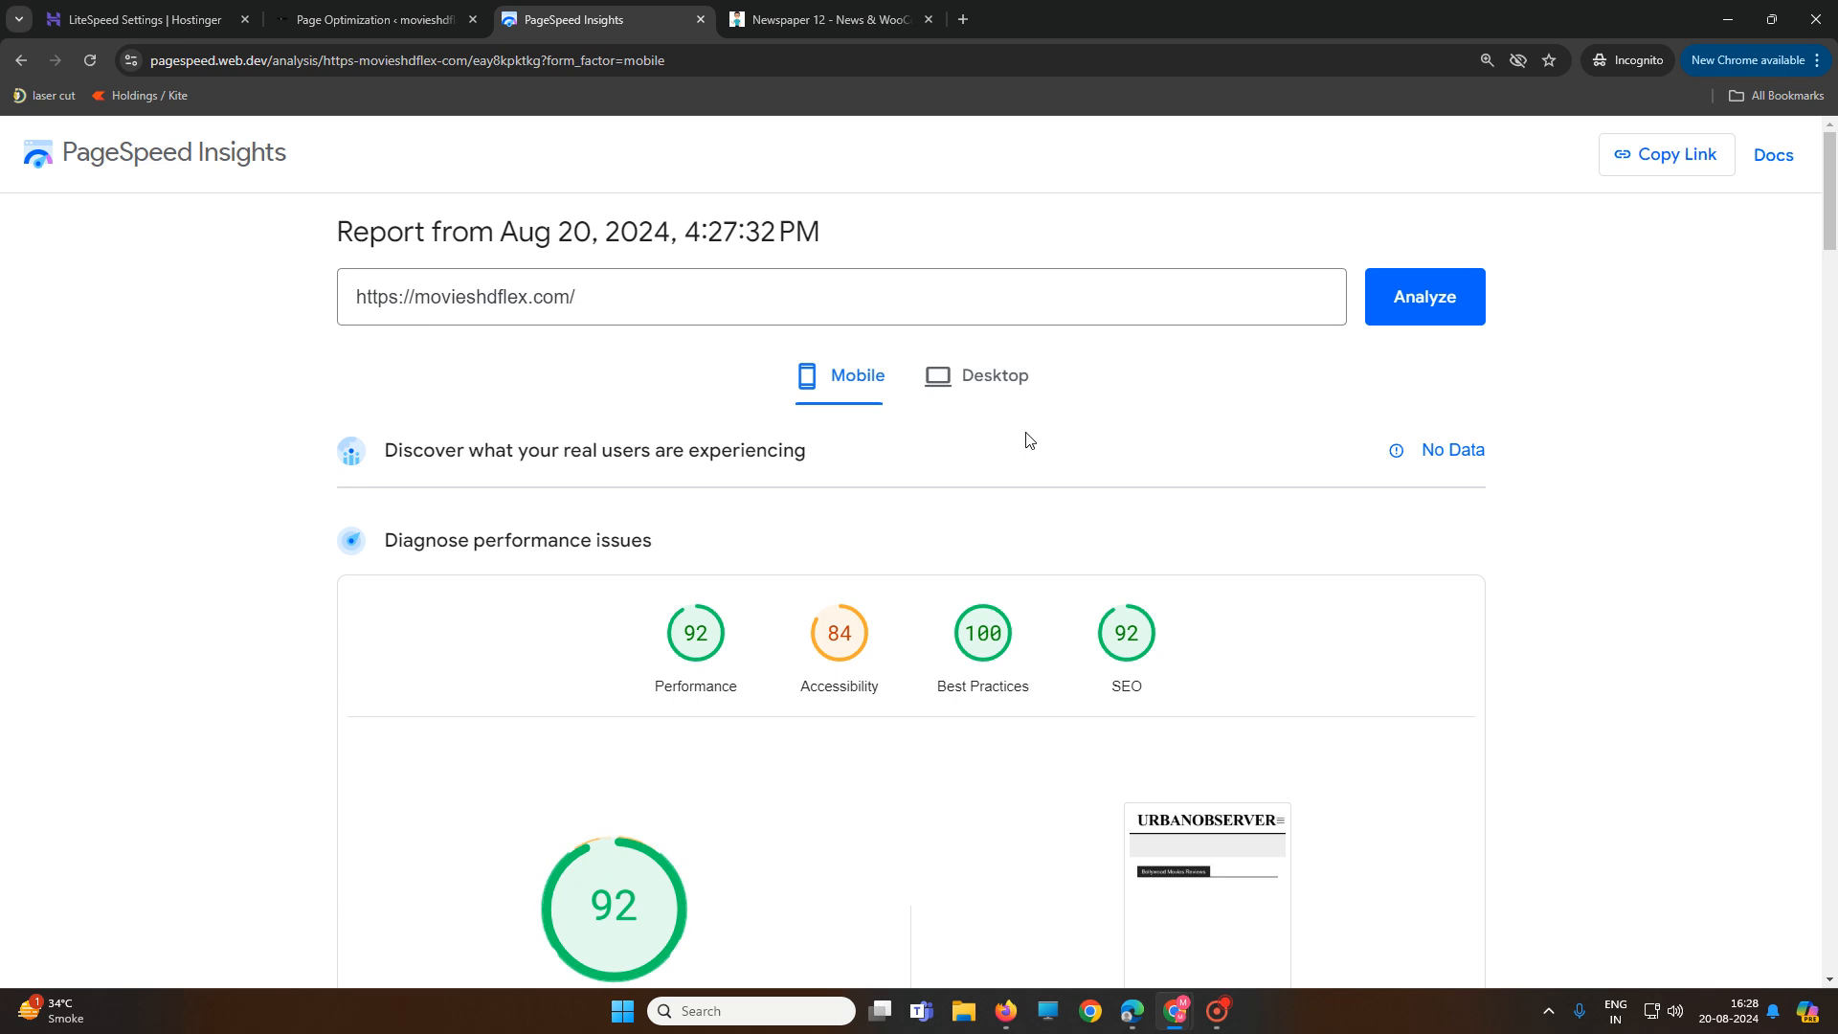
{"action": "left_click", "coordinate": [981, 401]}
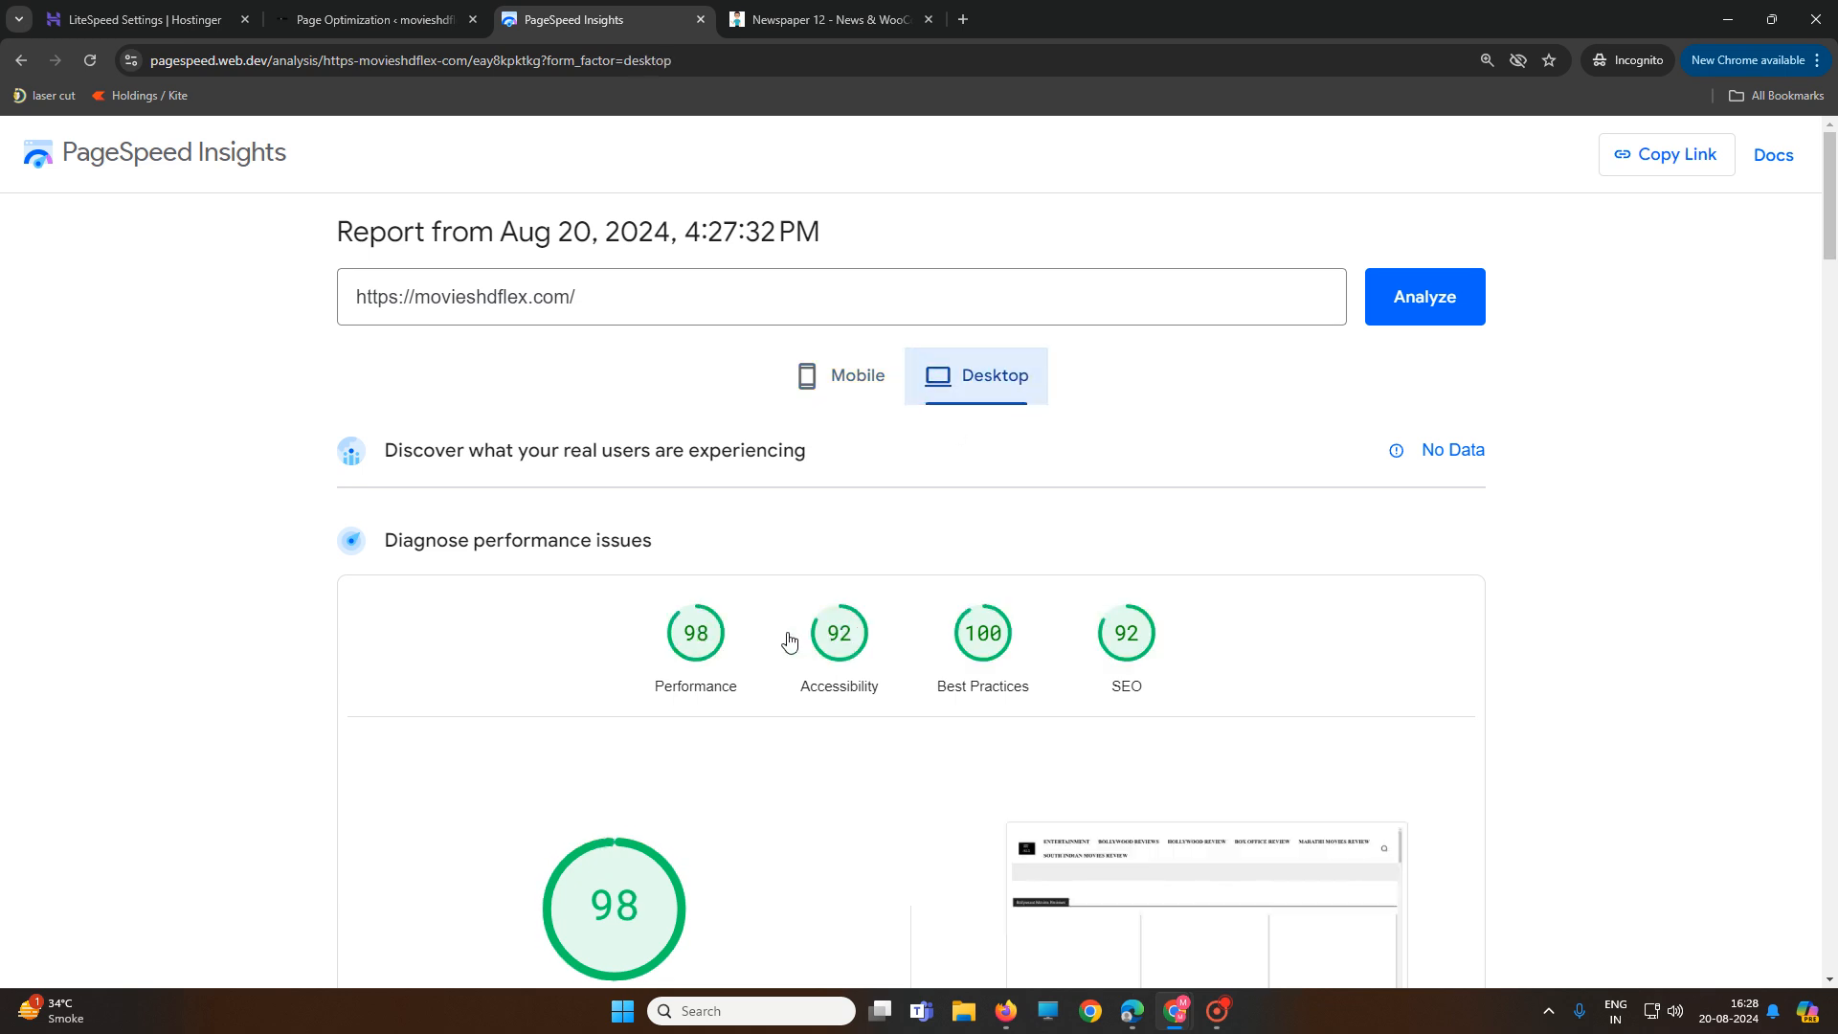
{"action": "left_click", "coordinate": [844, 384]}
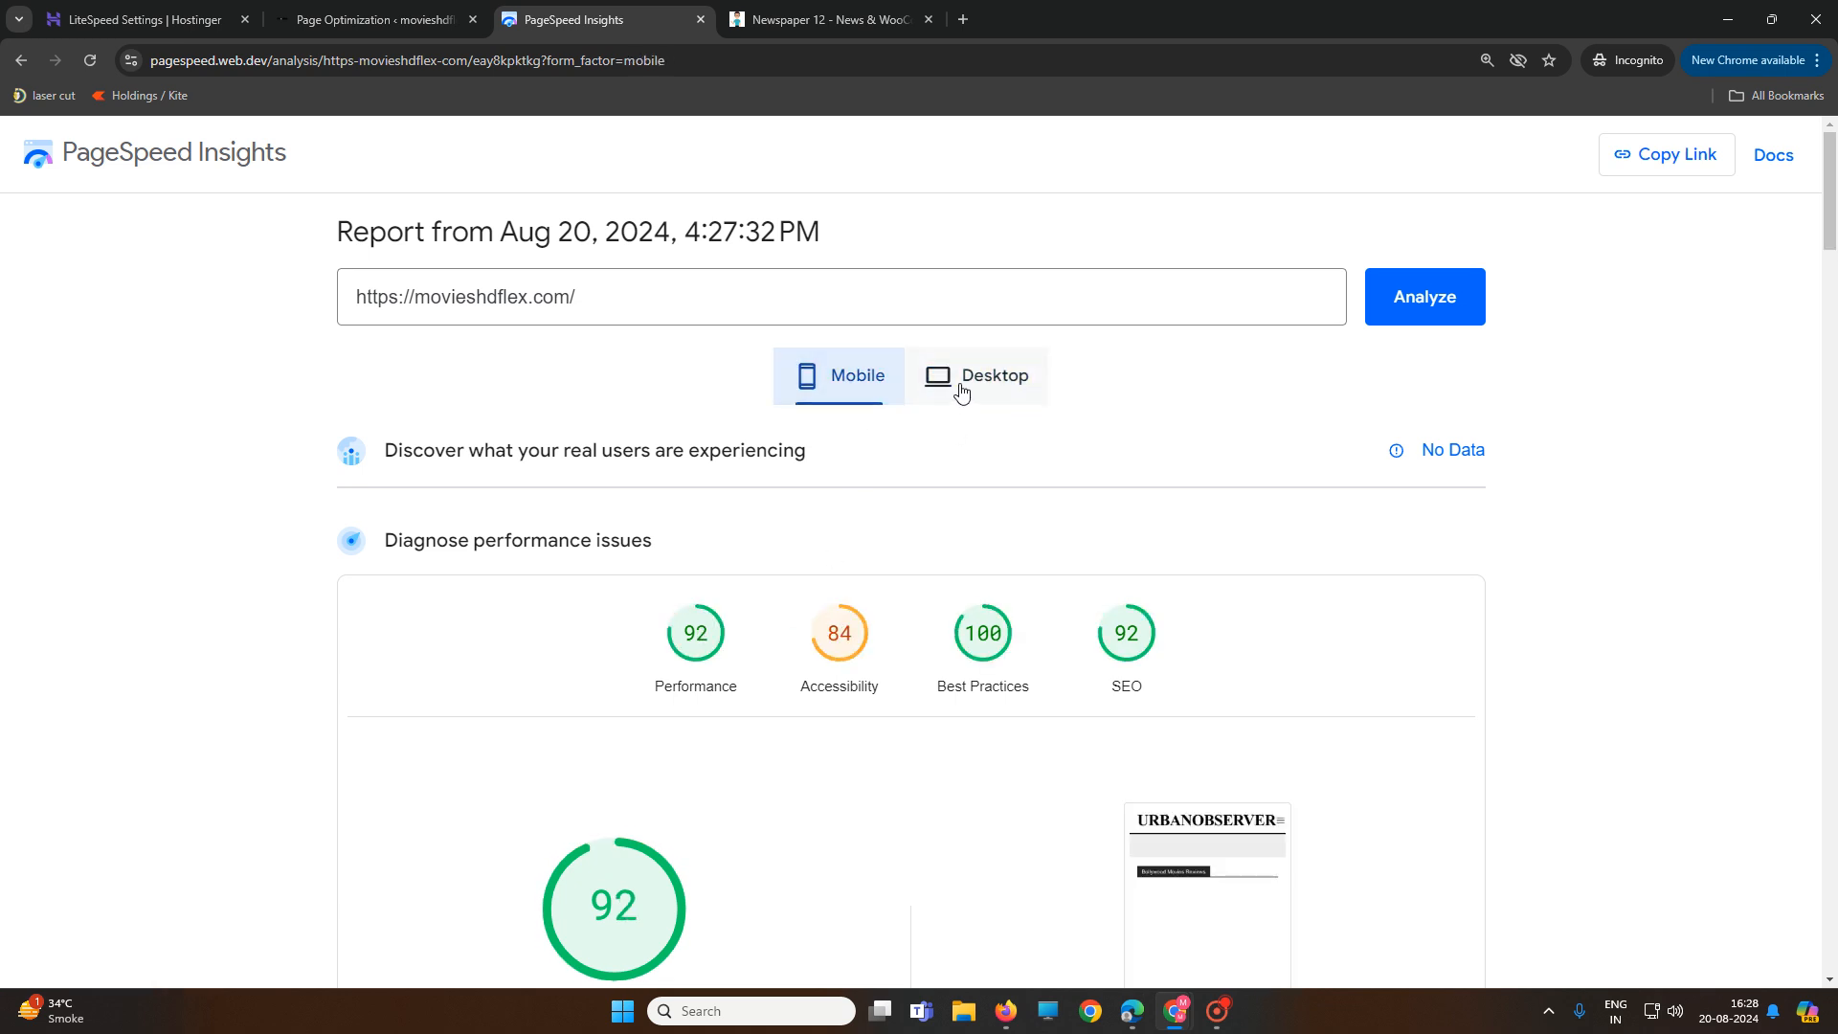
{"action": "left_click", "coordinate": [958, 388]}
{"action": "left_click", "coordinate": [866, 396]}
{"action": "left_click", "coordinate": [936, 379]}
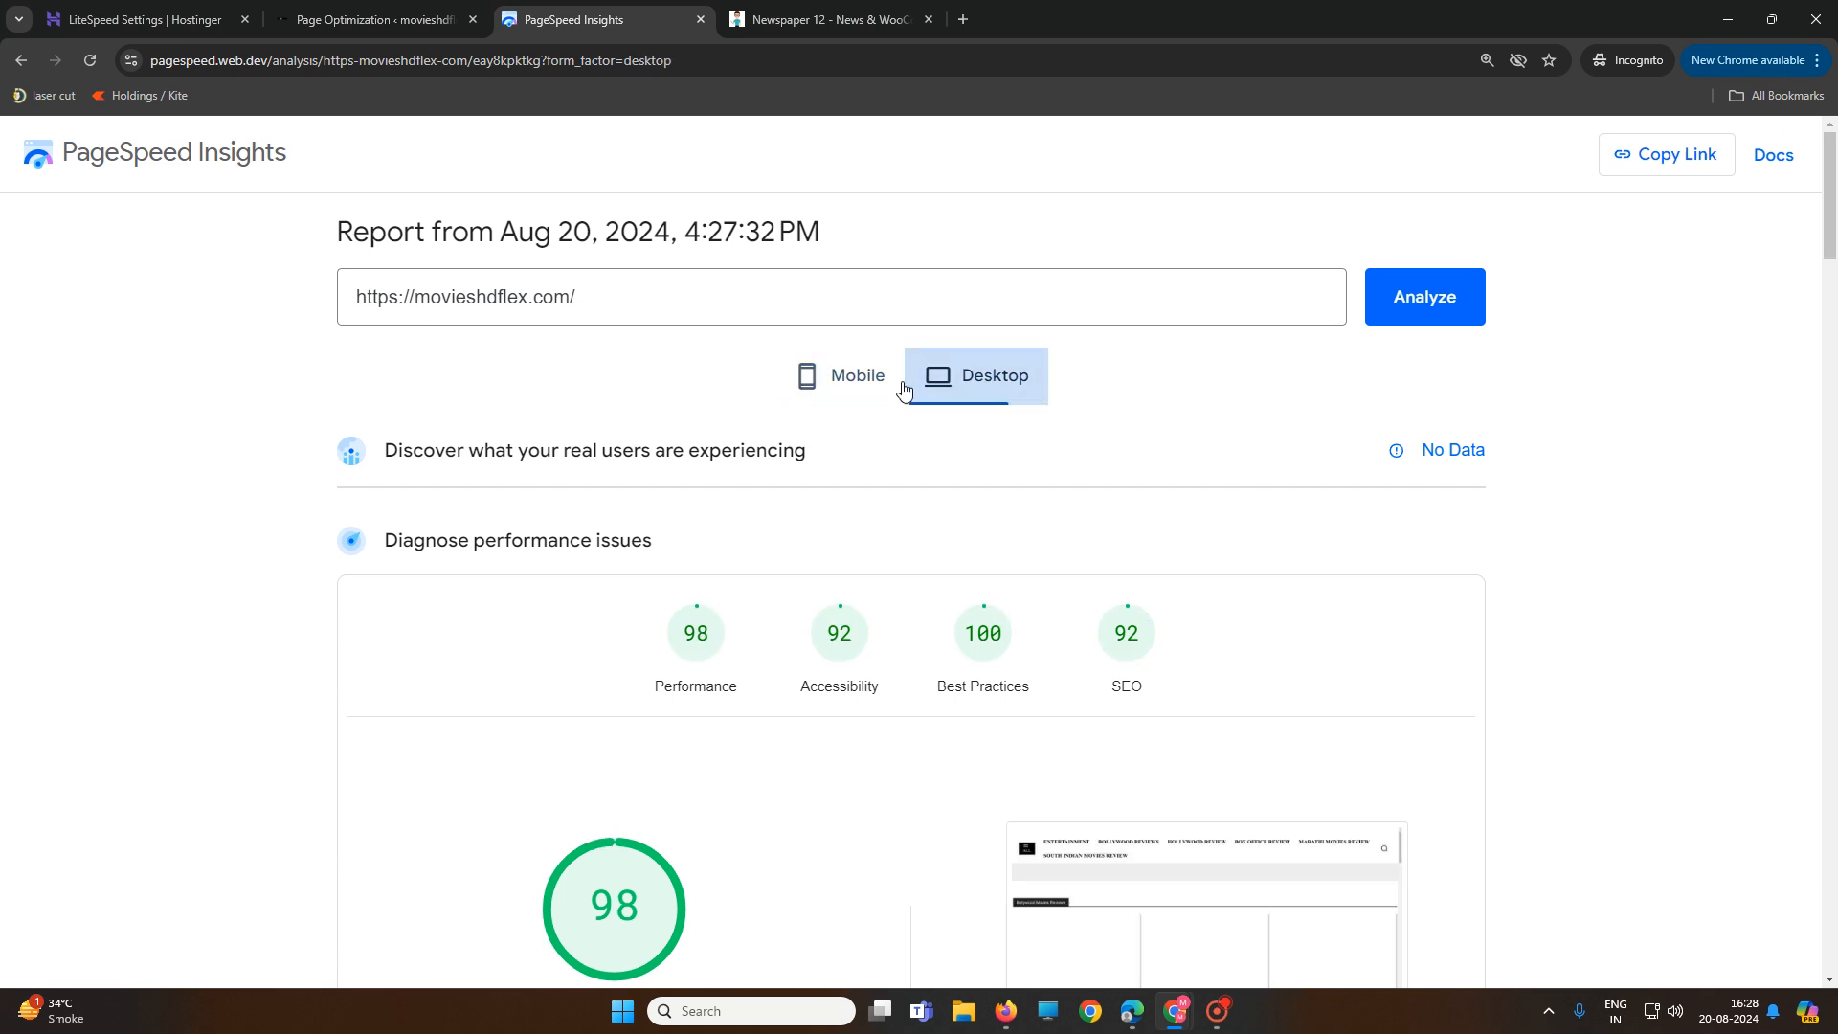
{"action": "left_click", "coordinate": [865, 379]}
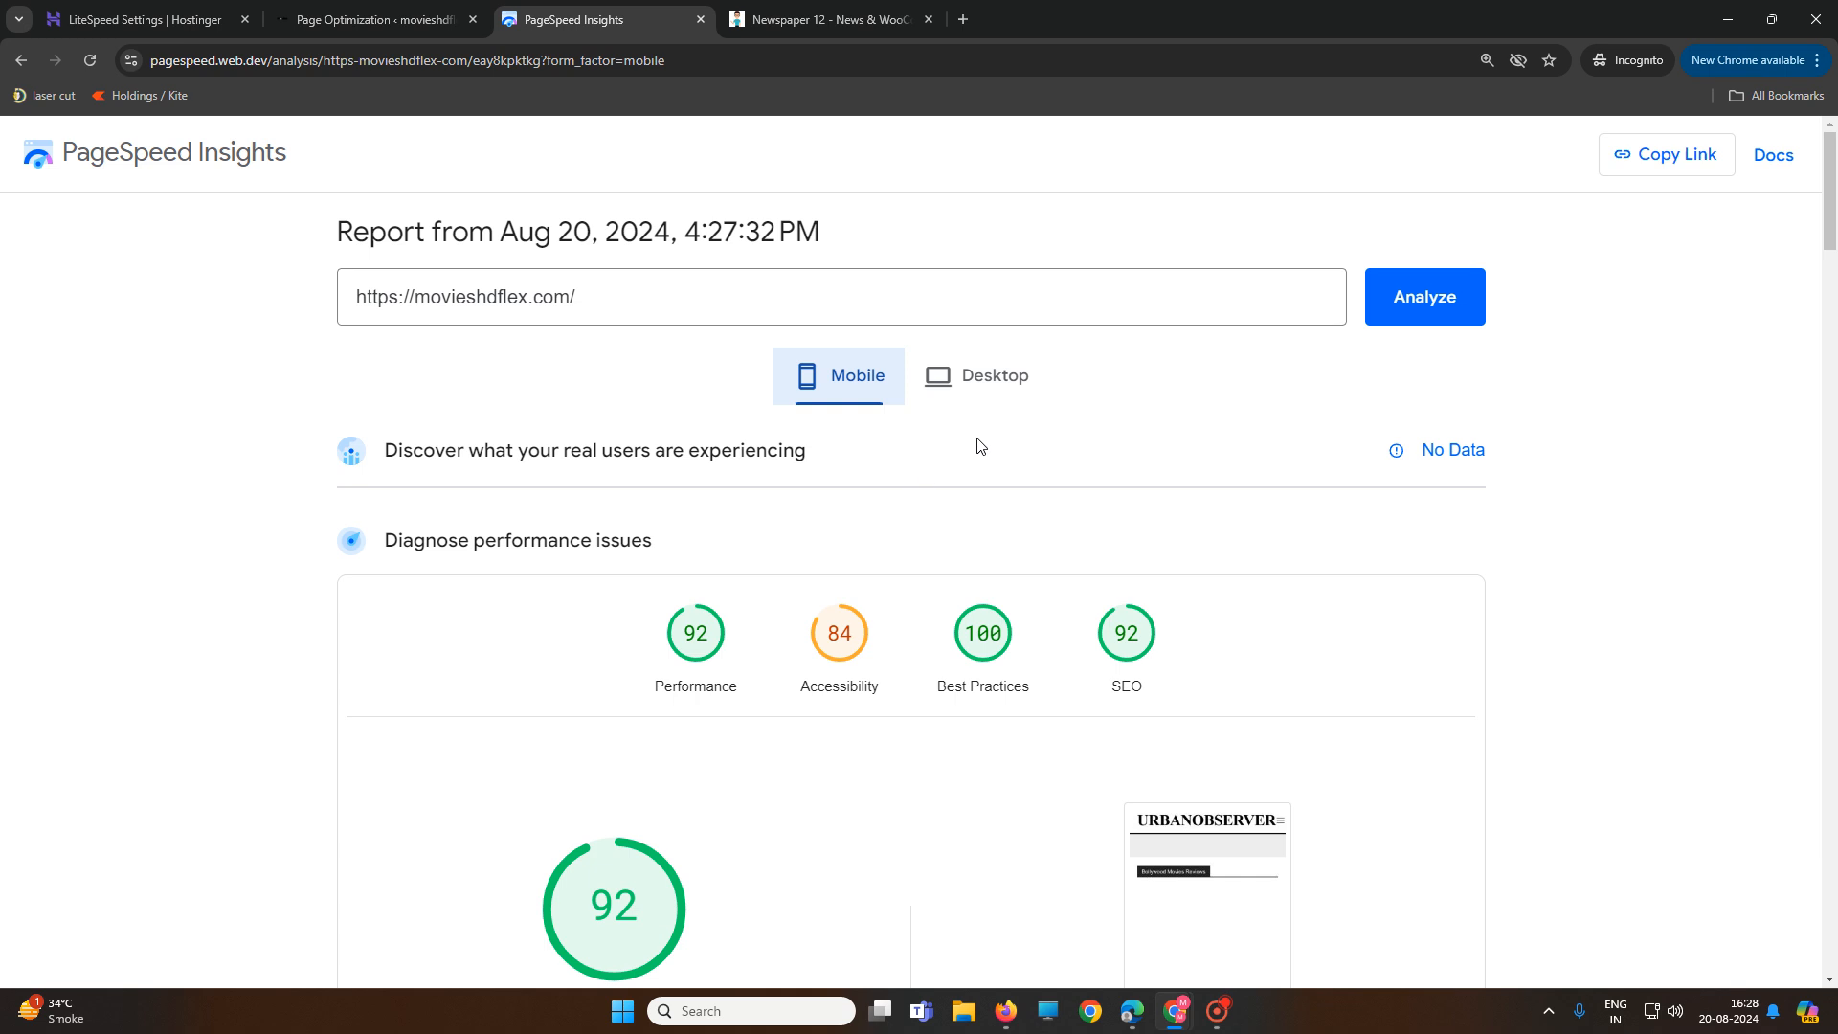
{"action": "left_click", "coordinate": [984, 389]}
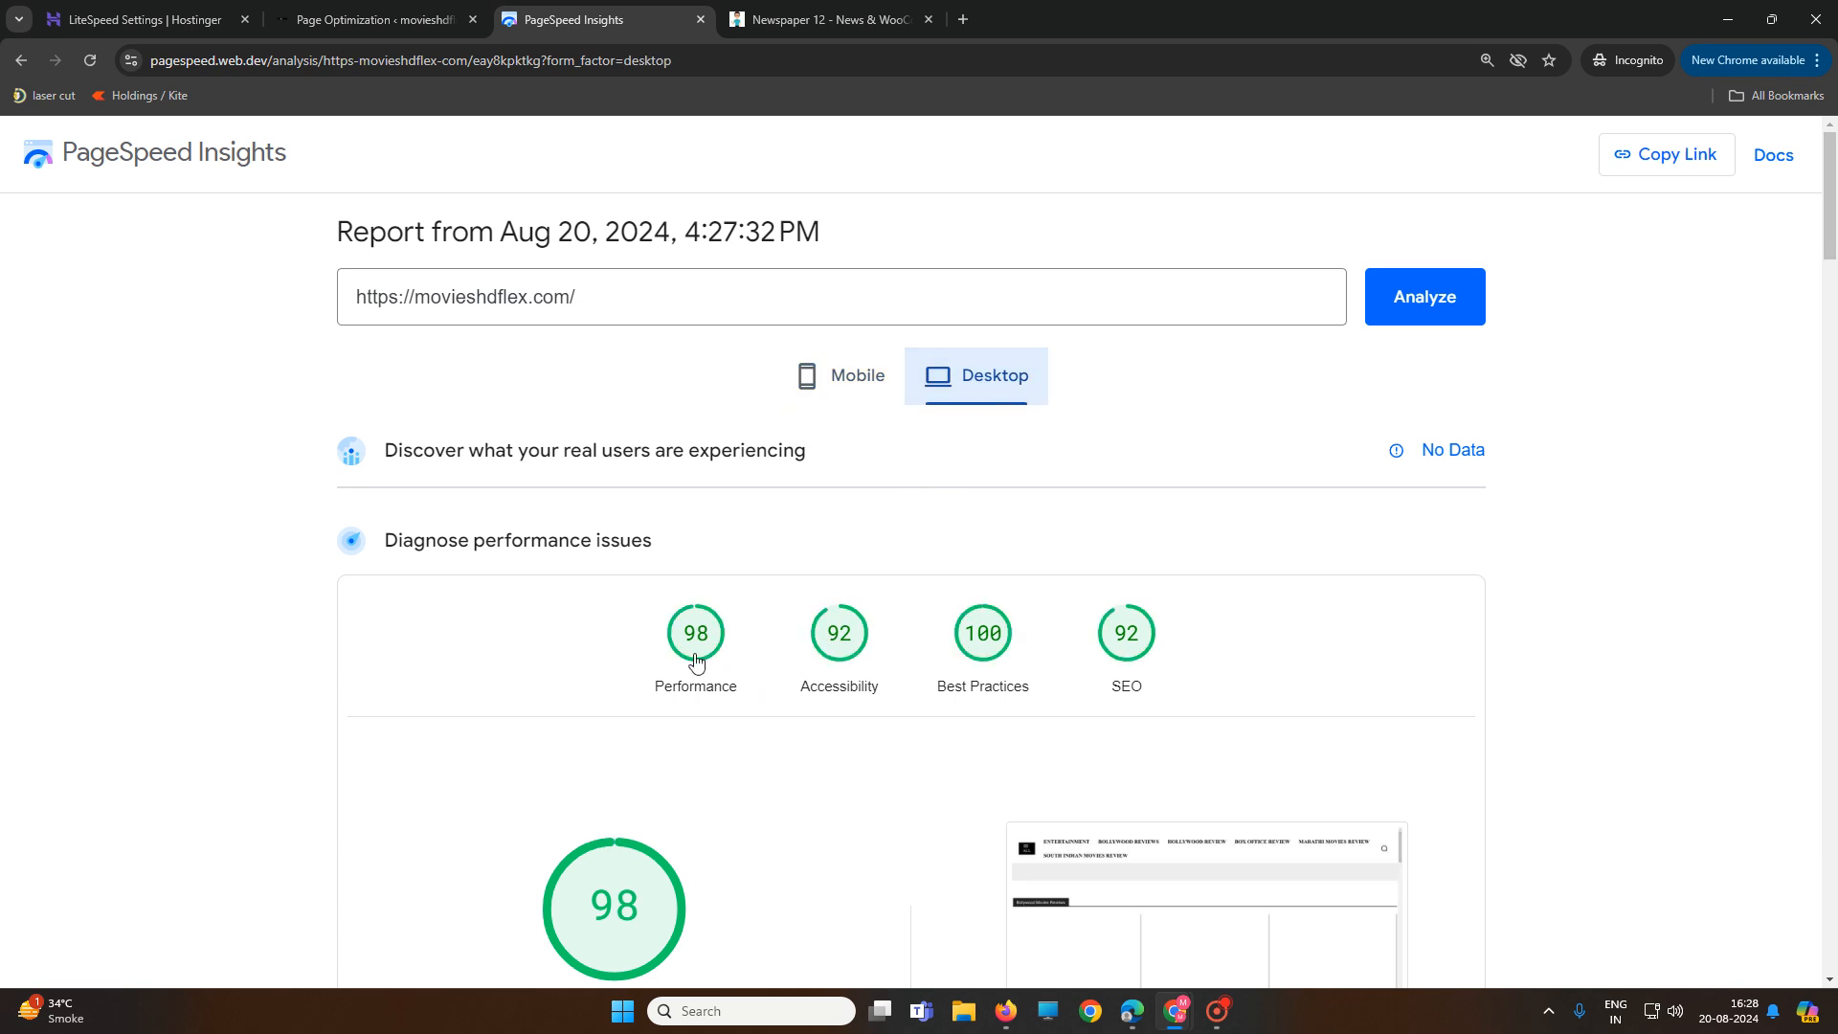
{"action": "left_click", "coordinate": [847, 389]}
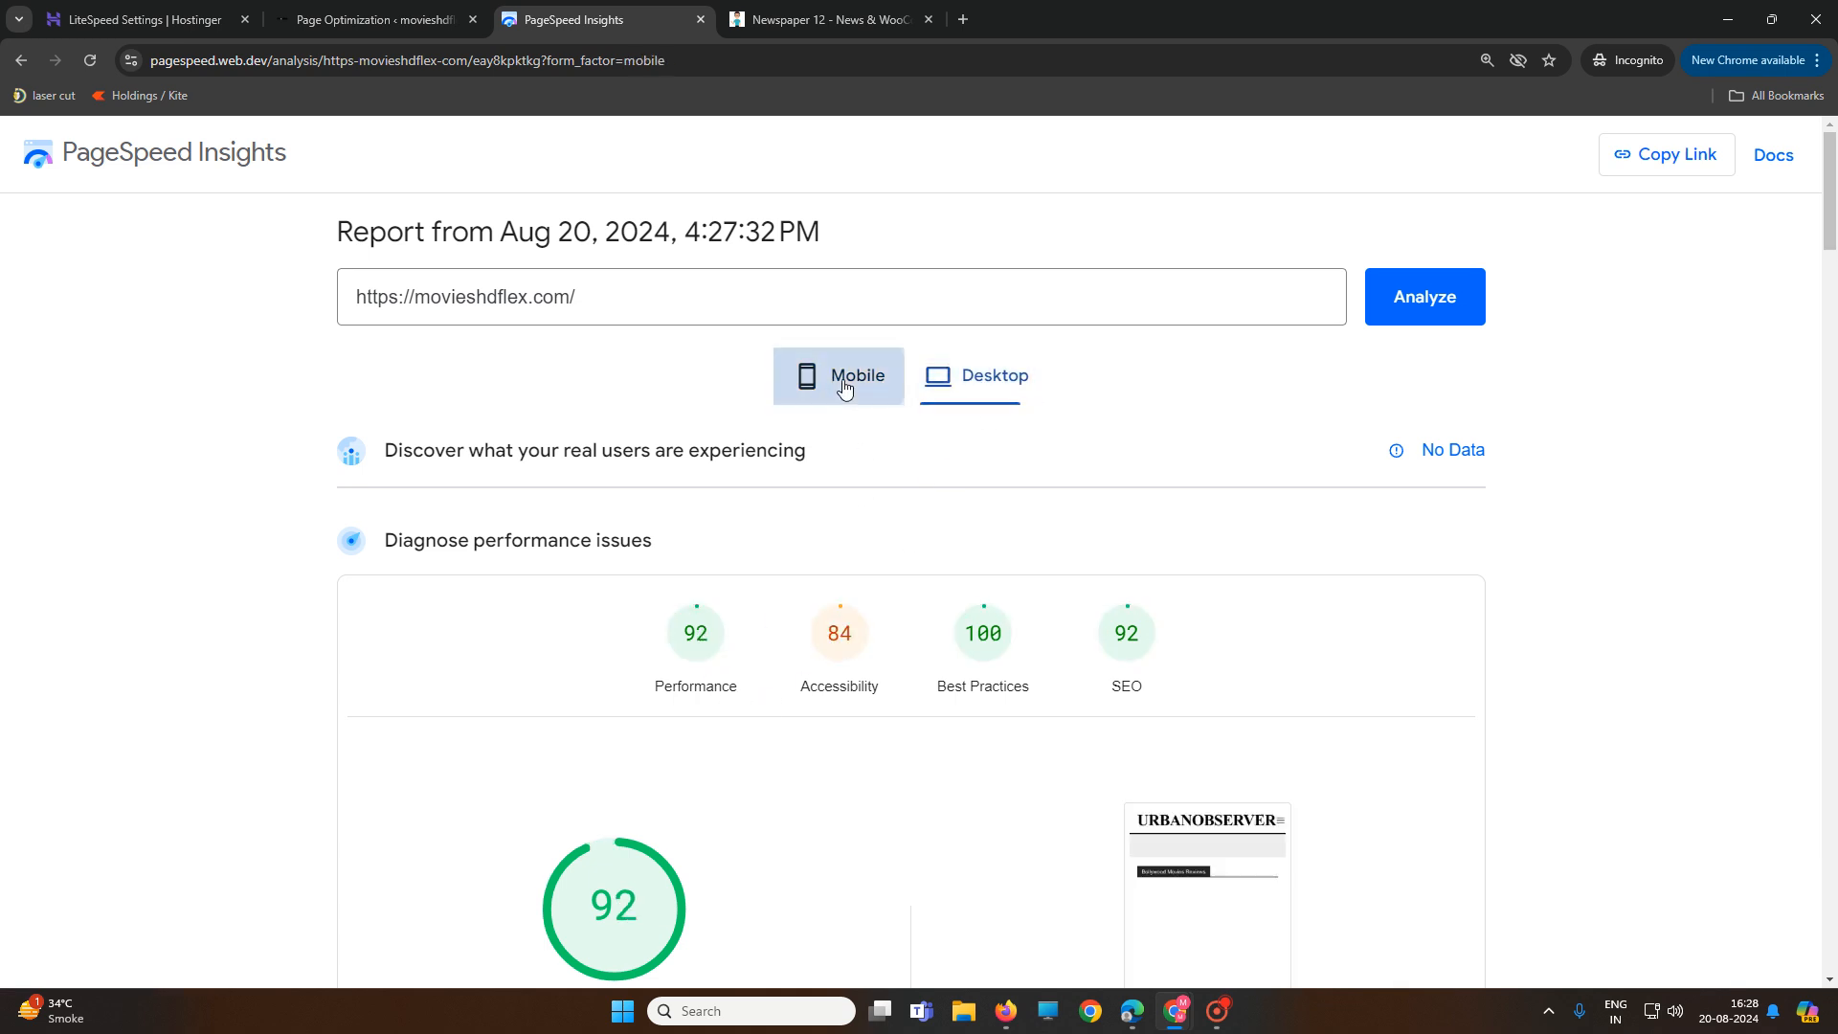
{"action": "left_click", "coordinate": [907, 392]}
{"action": "left_click", "coordinate": [866, 388]}
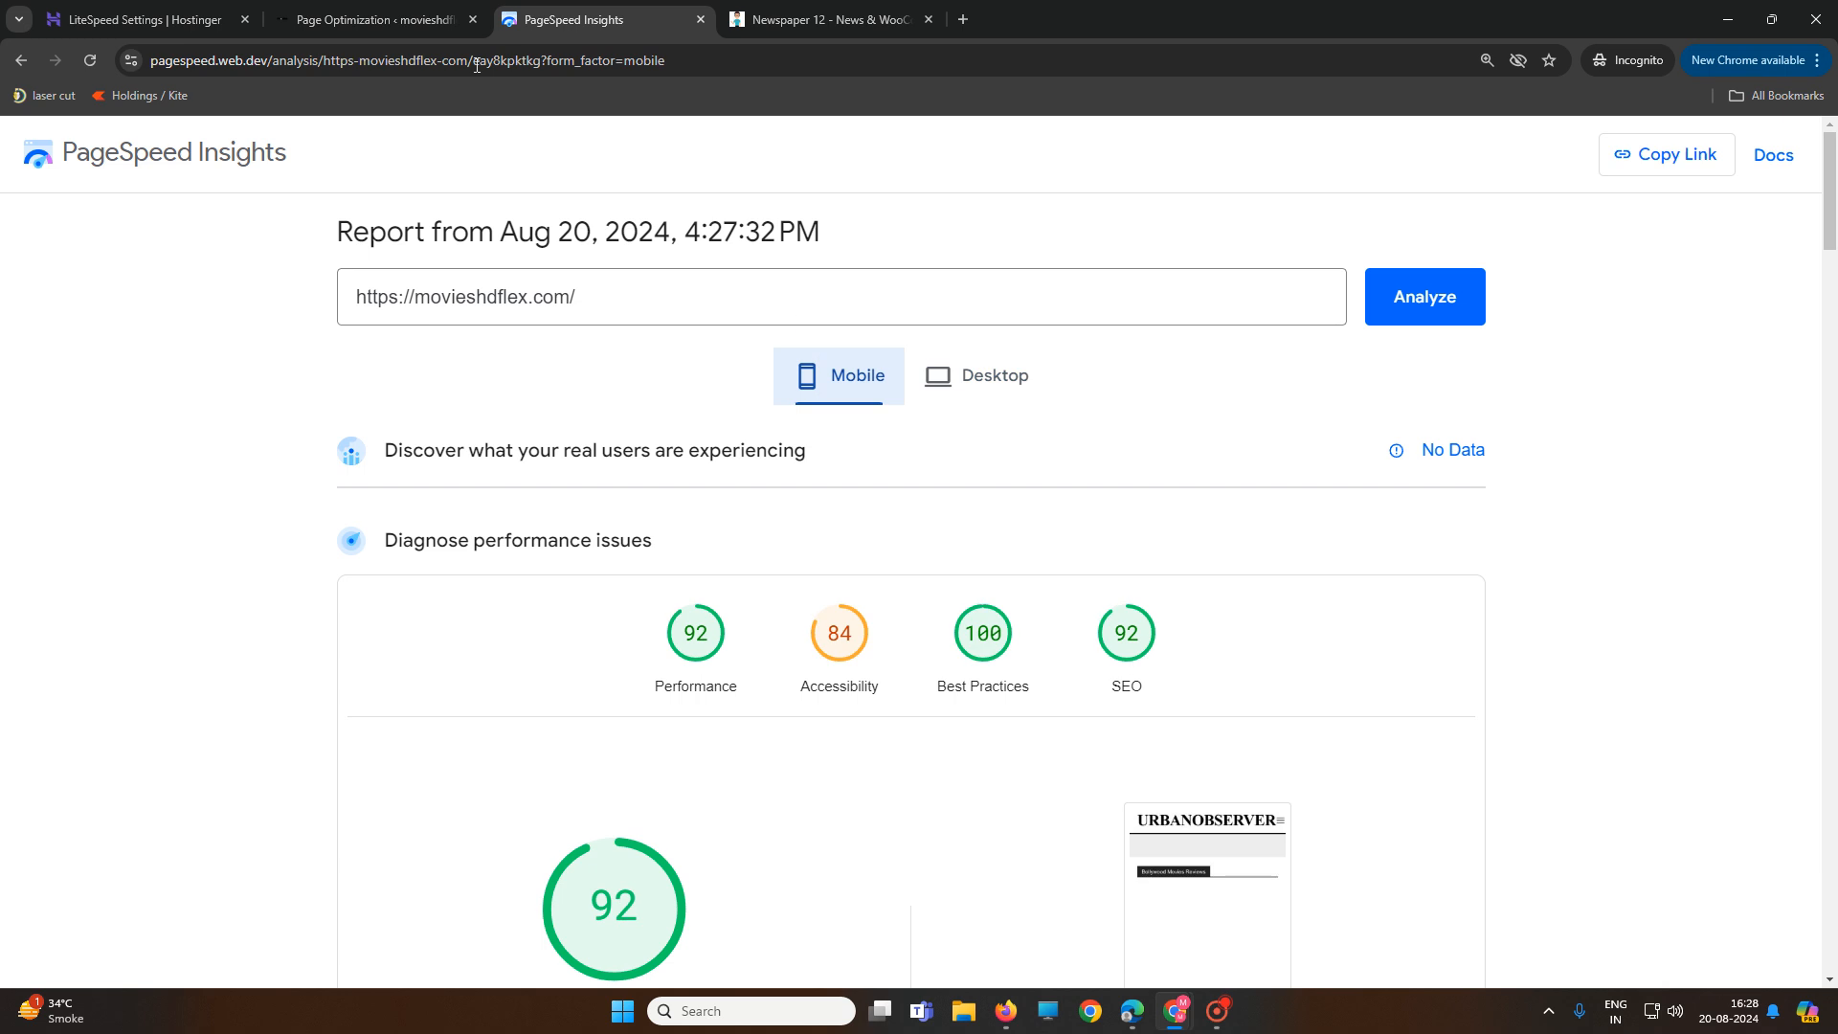
{"action": "left_click", "coordinate": [153, 19]}
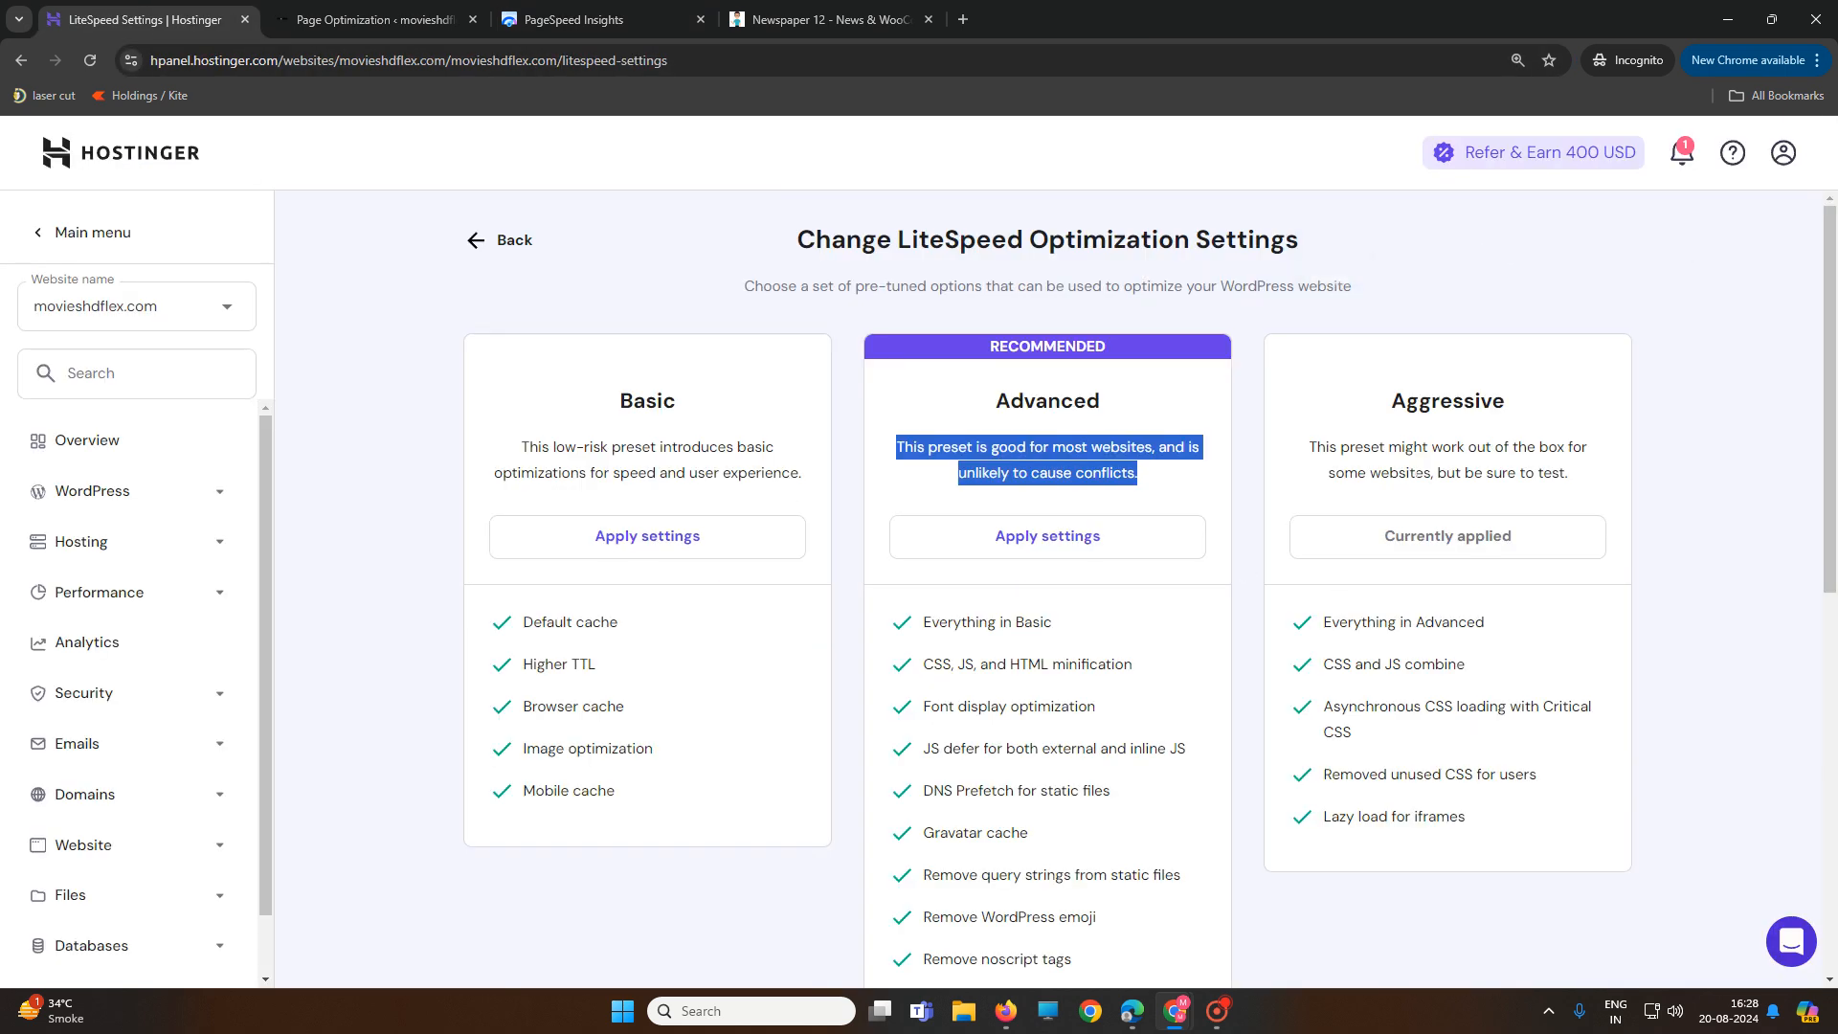
{"action": "left_click_drag", "start_coordinate": [1591, 485], "coordinate": [1330, 401]}
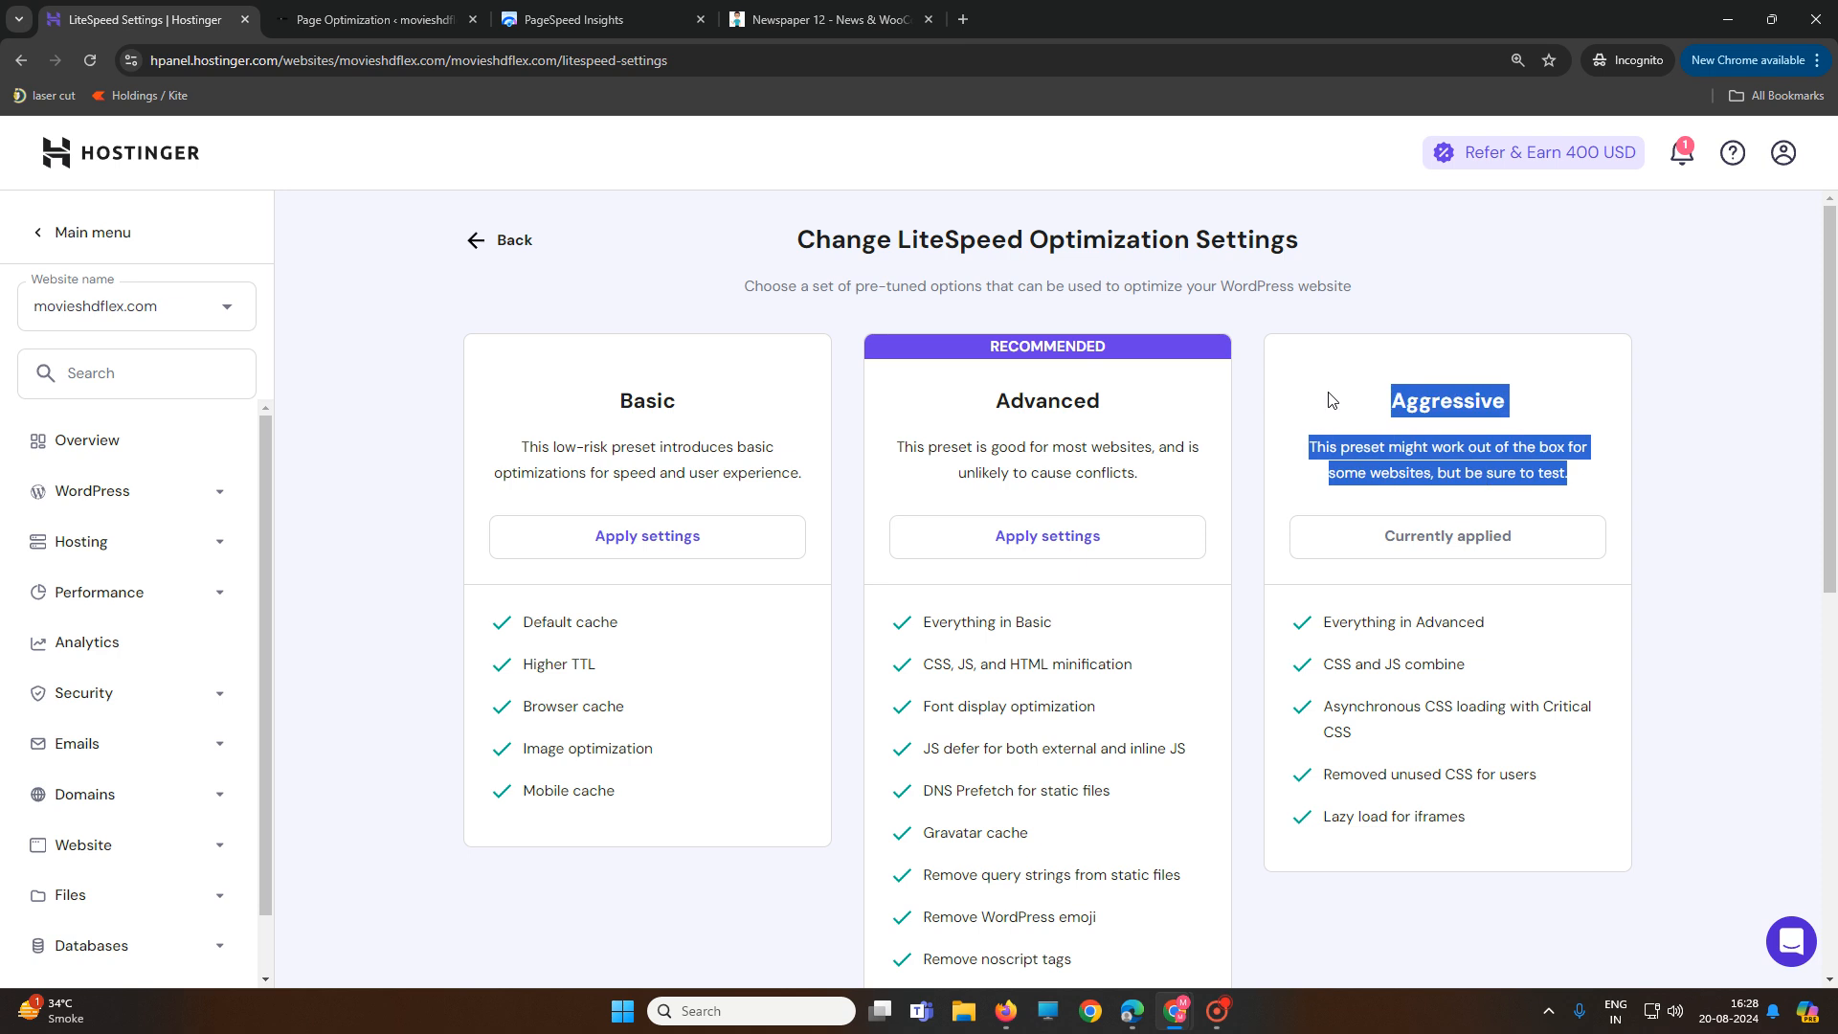
Open the LiteSpeed Cache settings in the WordPress admin and switch Enable Cache off and back on
{"action": "left_click", "coordinate": [373, 19]}
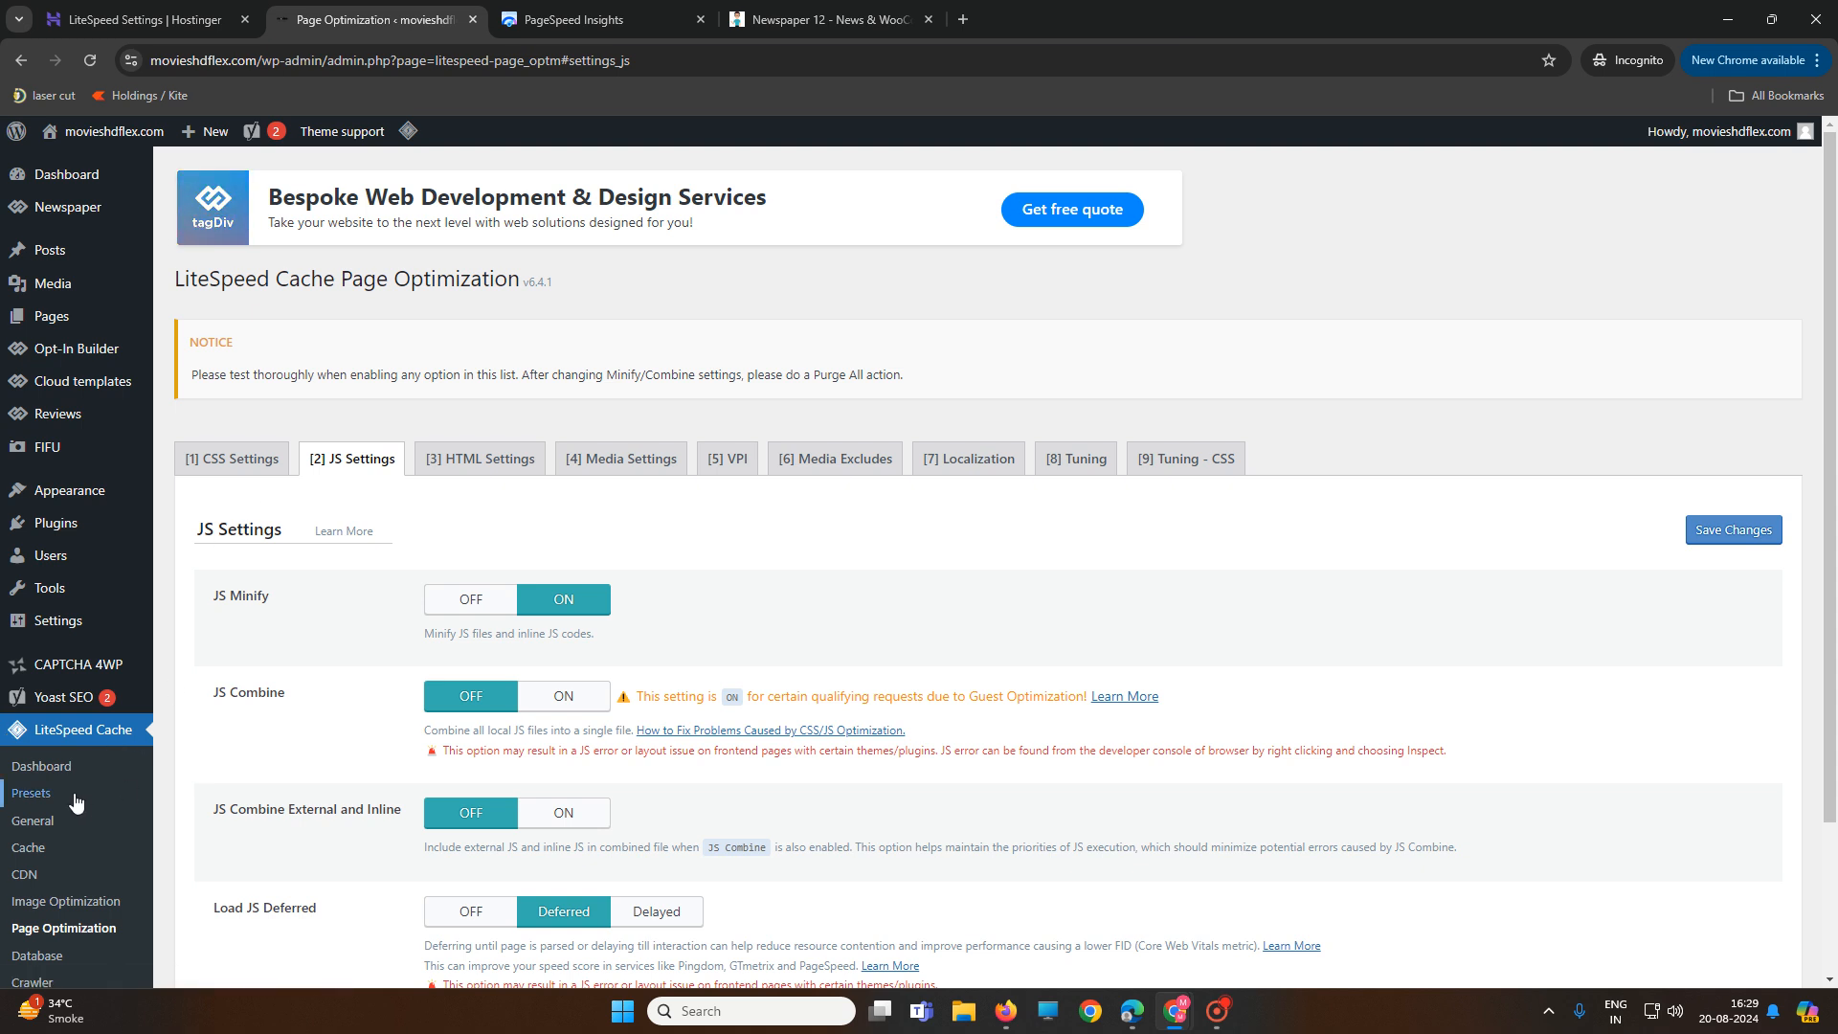
{"action": "left_click", "coordinate": [29, 848]}
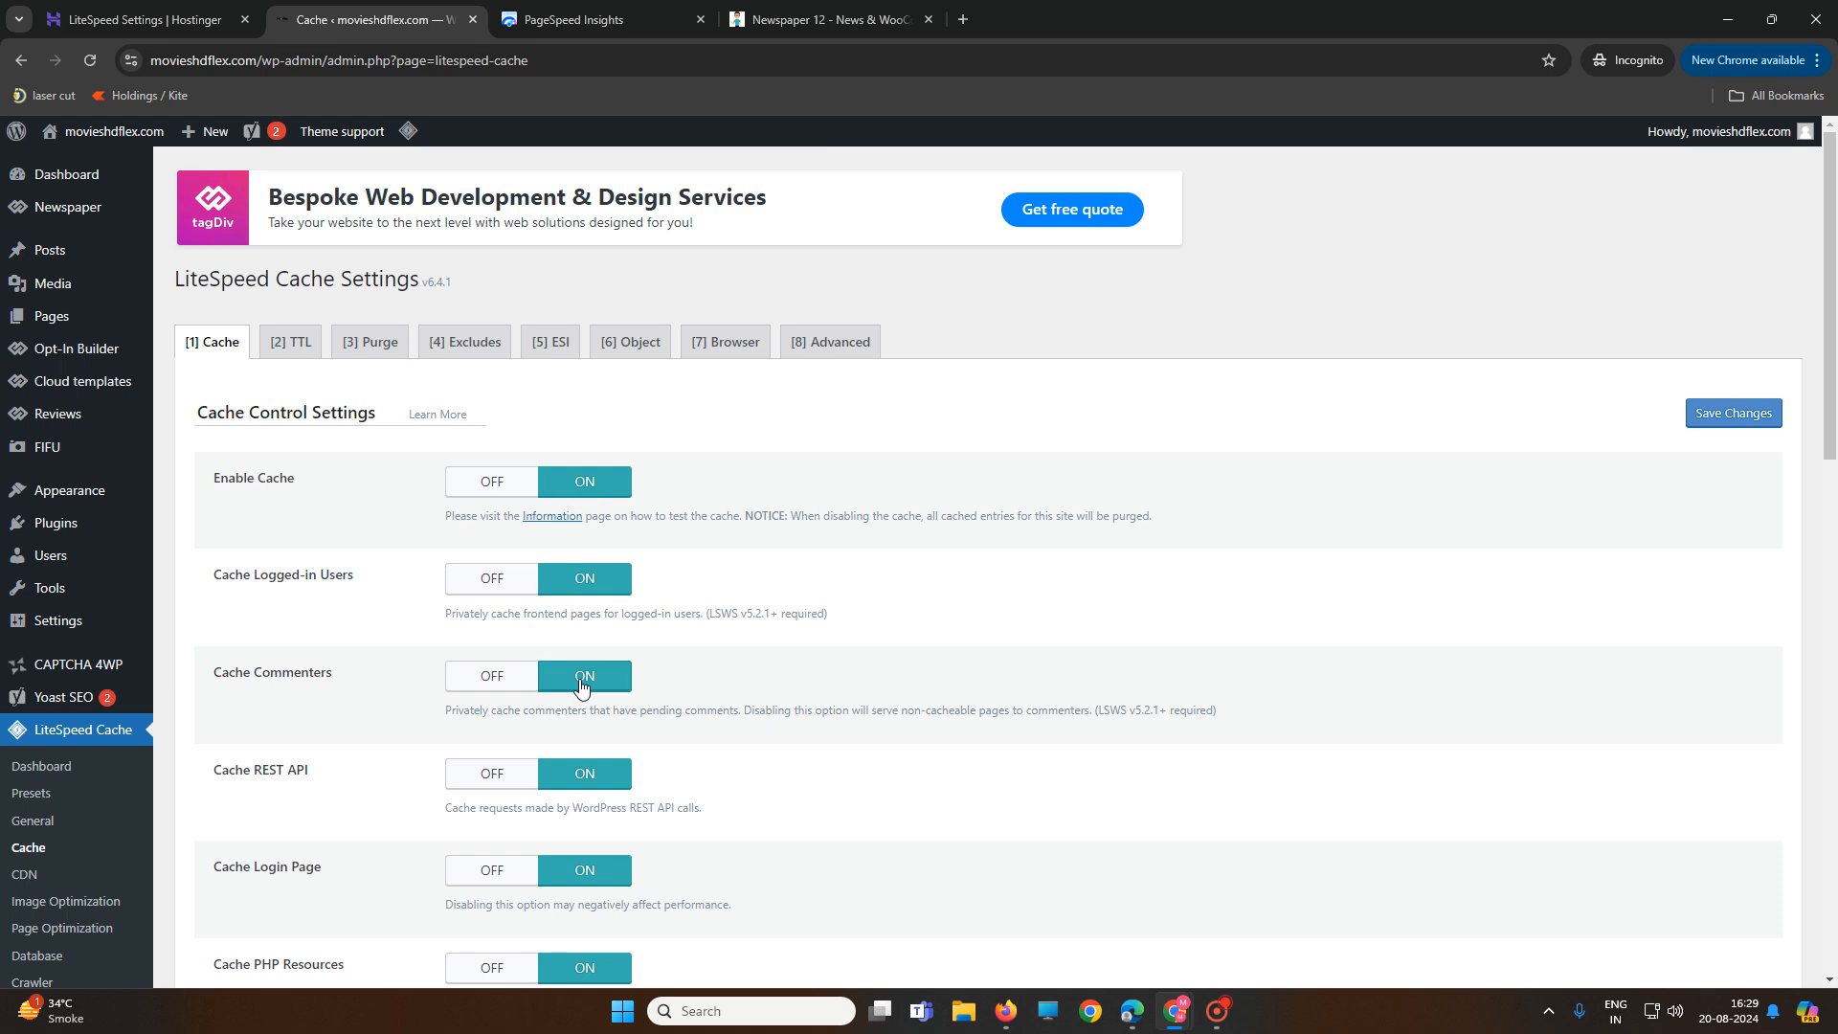
{"action": "left_click", "coordinate": [472, 491]}
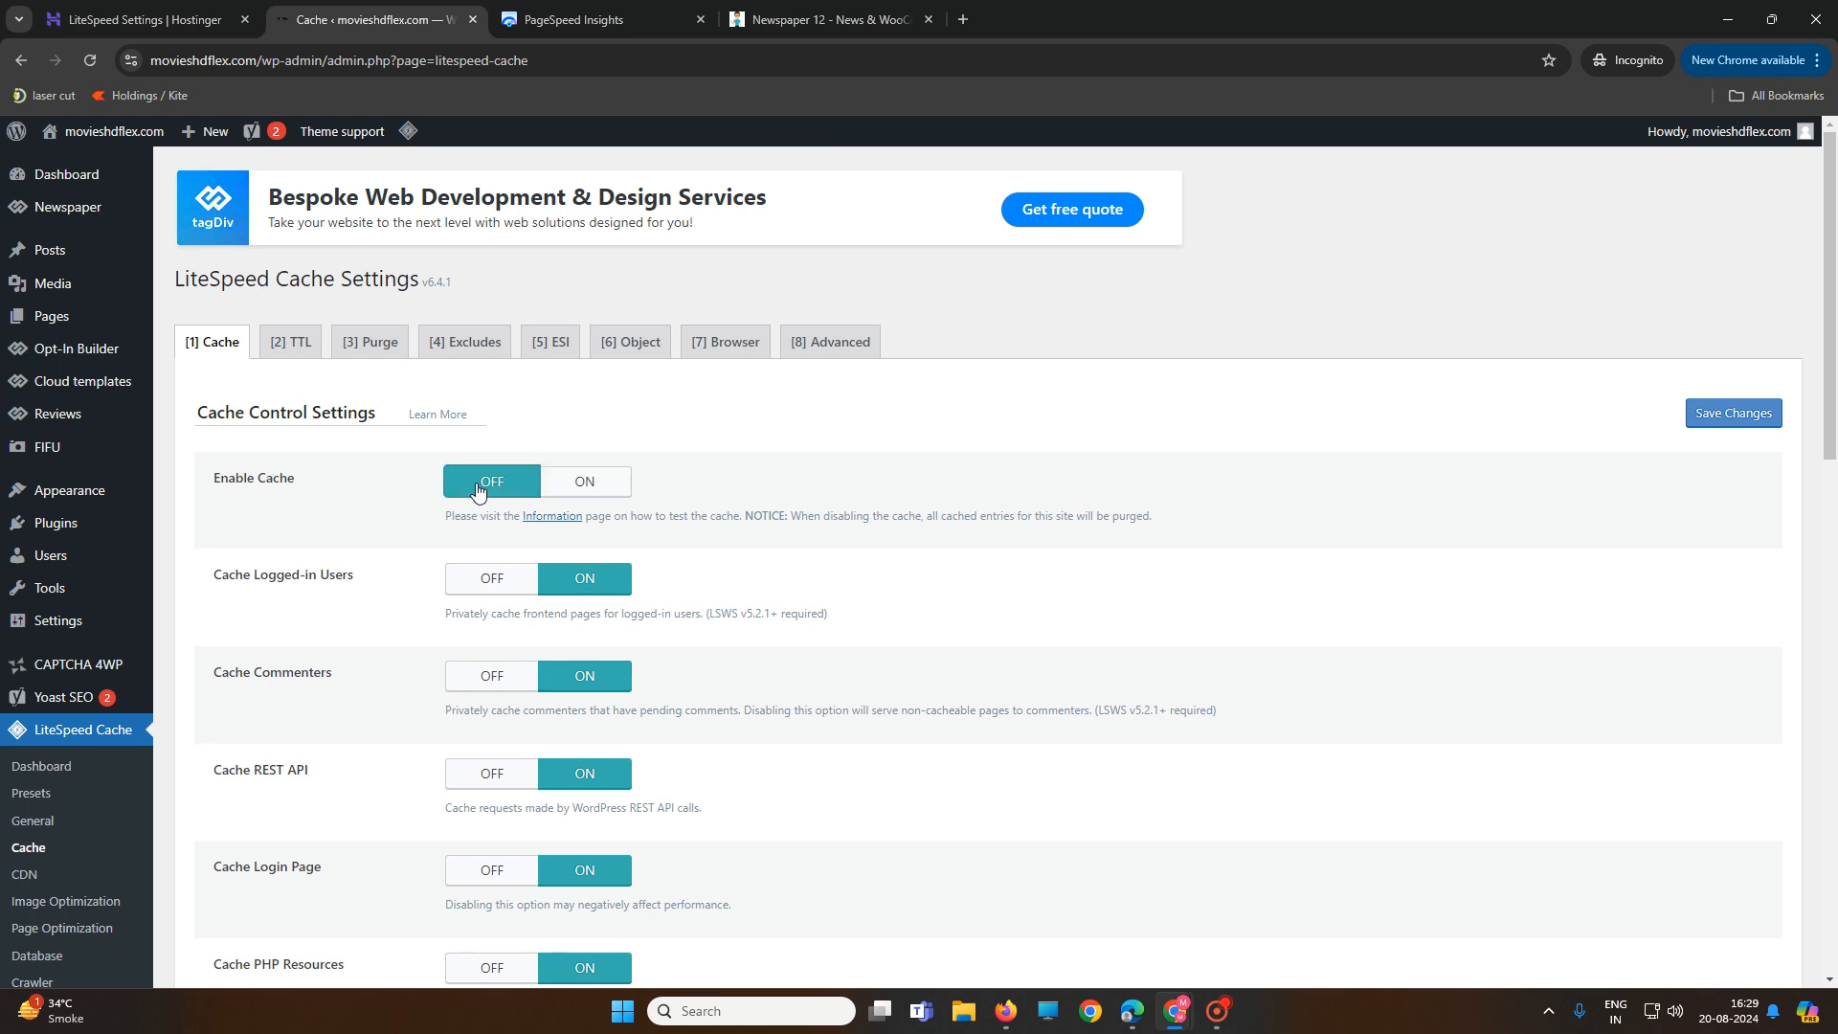
{"action": "left_click", "coordinate": [582, 486]}
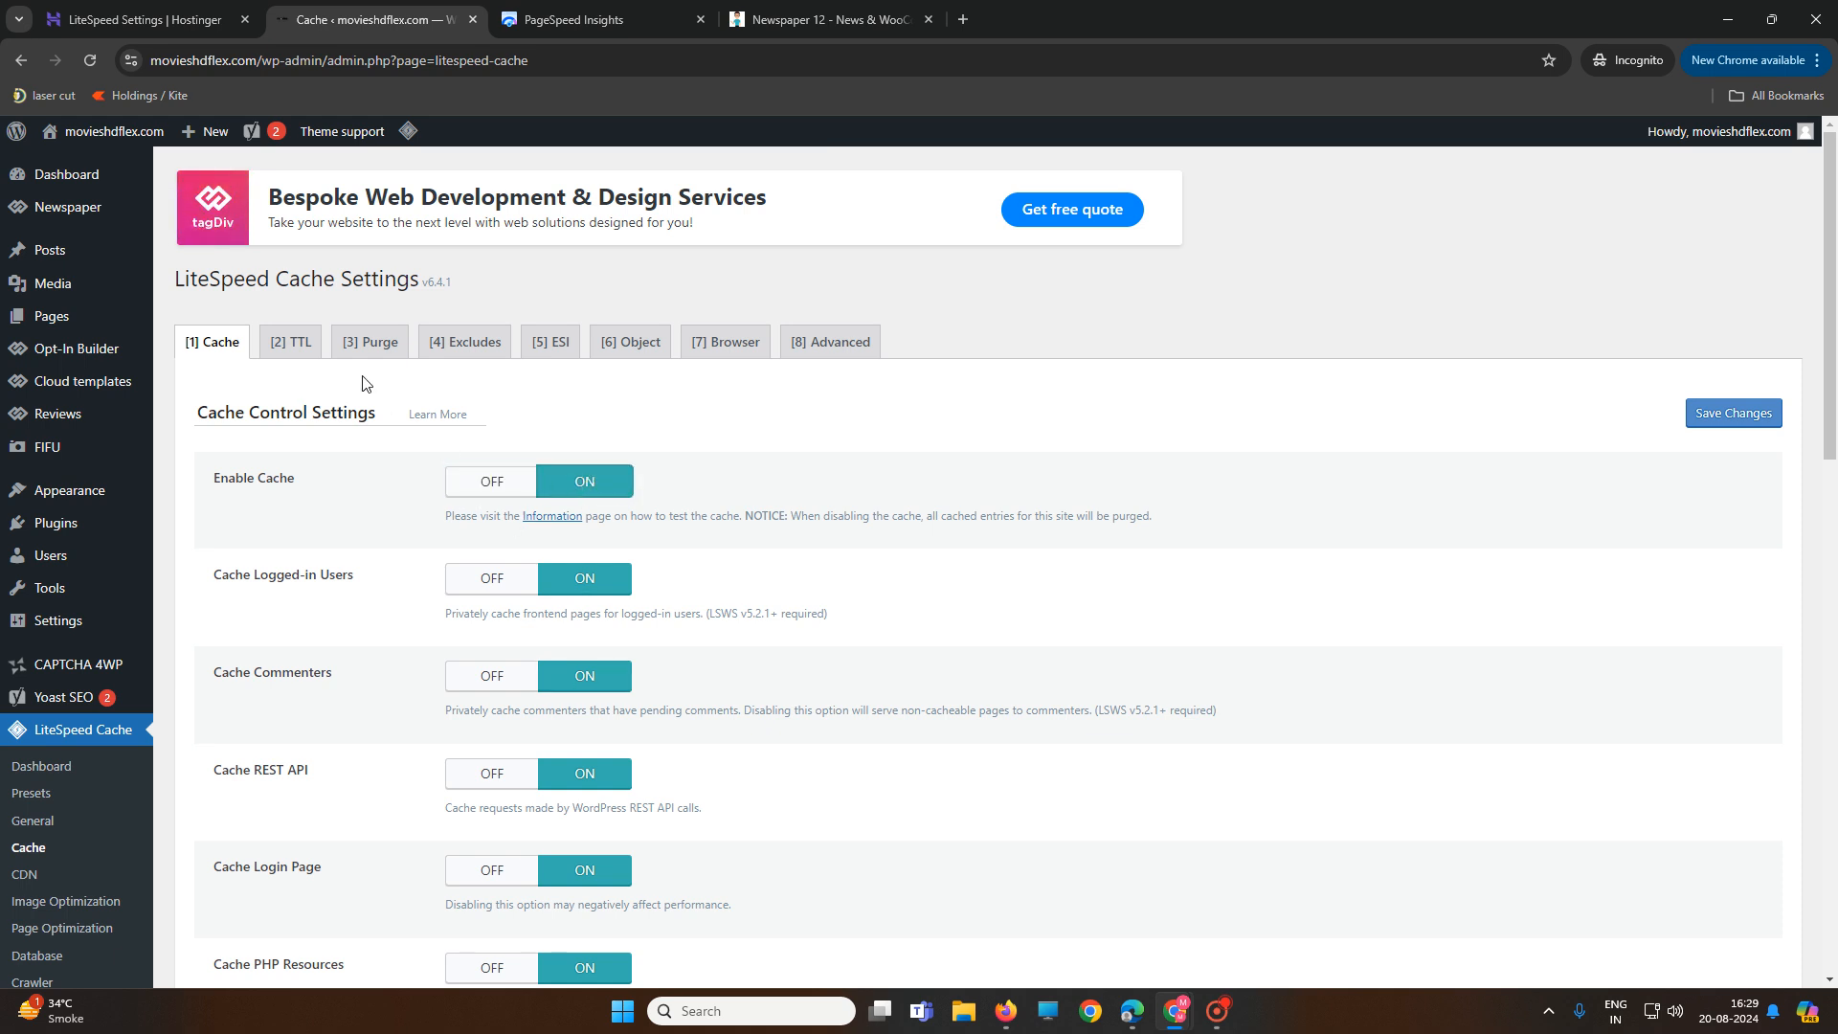
Examine the TTL, Purge, Excludes, ESI and Object settings of LiteSpeed Cache and return to the Cache Control settings
{"action": "left_click", "coordinate": [289, 344]}
{"action": "left_click", "coordinate": [388, 347]}
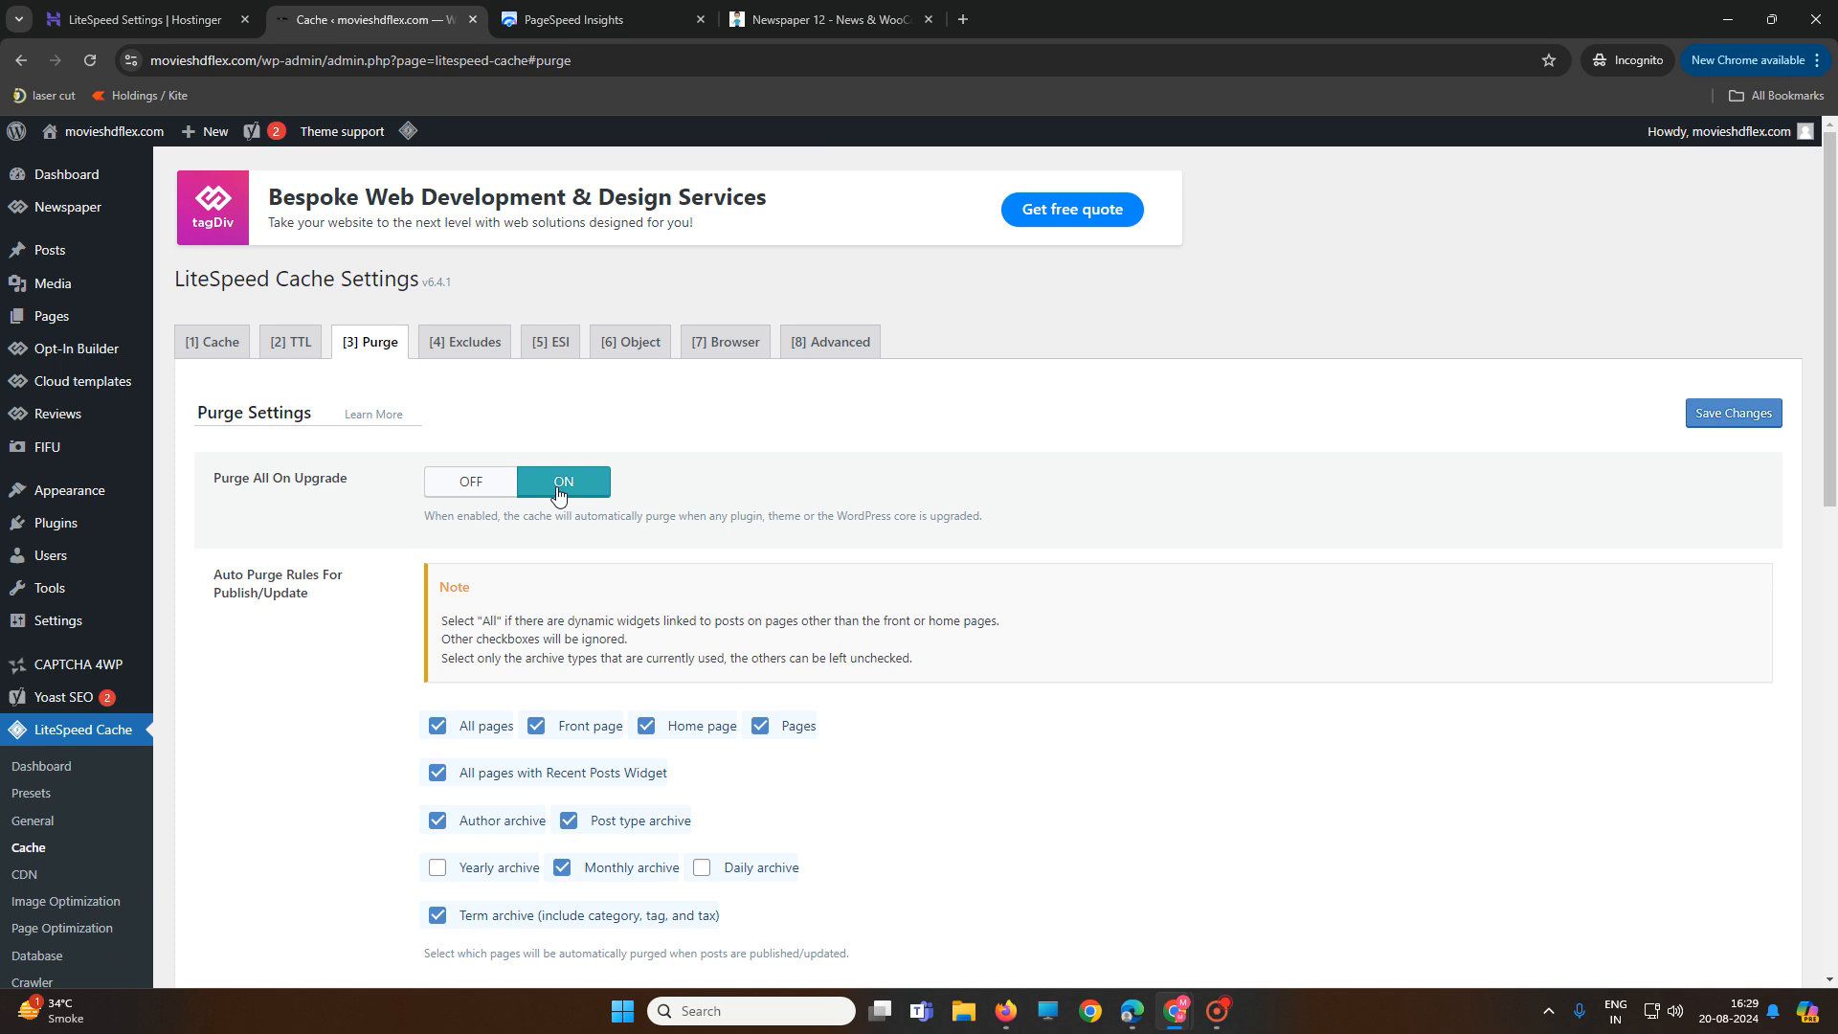
{"action": "left_click", "coordinate": [455, 352]}
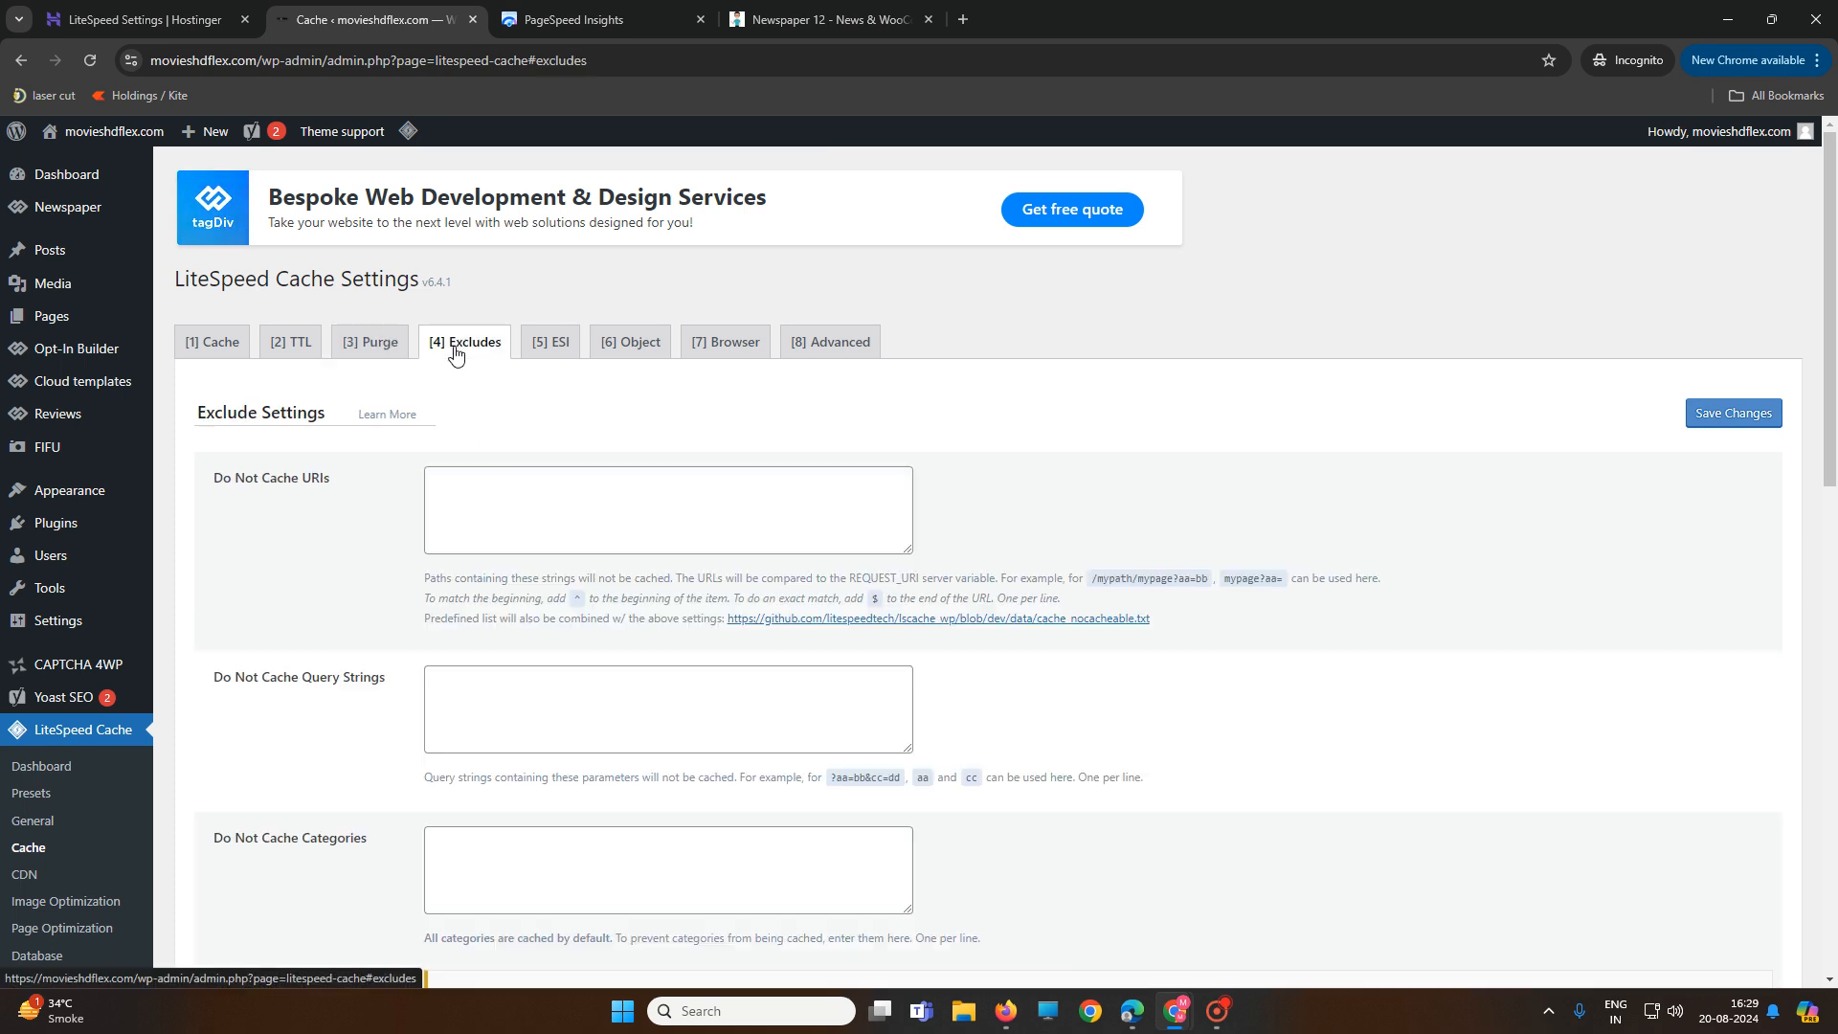
{"action": "left_click", "coordinate": [552, 349]}
{"action": "left_click", "coordinate": [630, 352]}
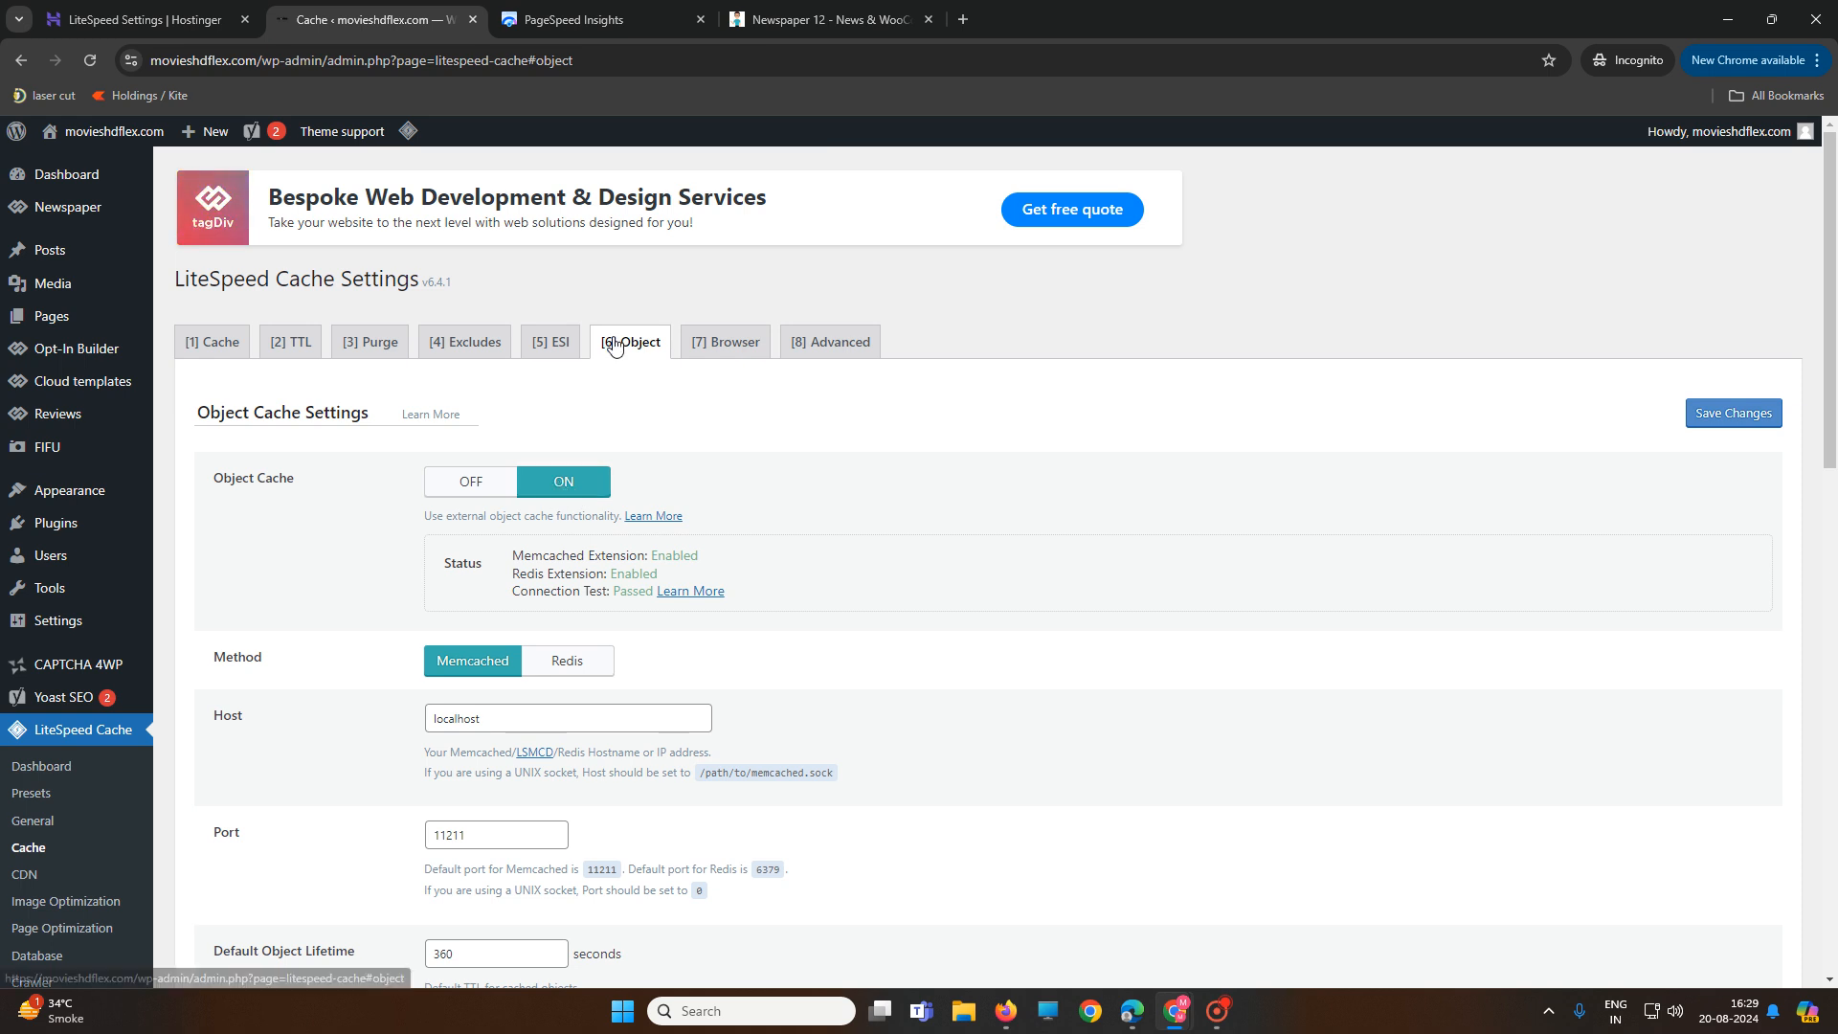
{"action": "left_click", "coordinate": [208, 352]}
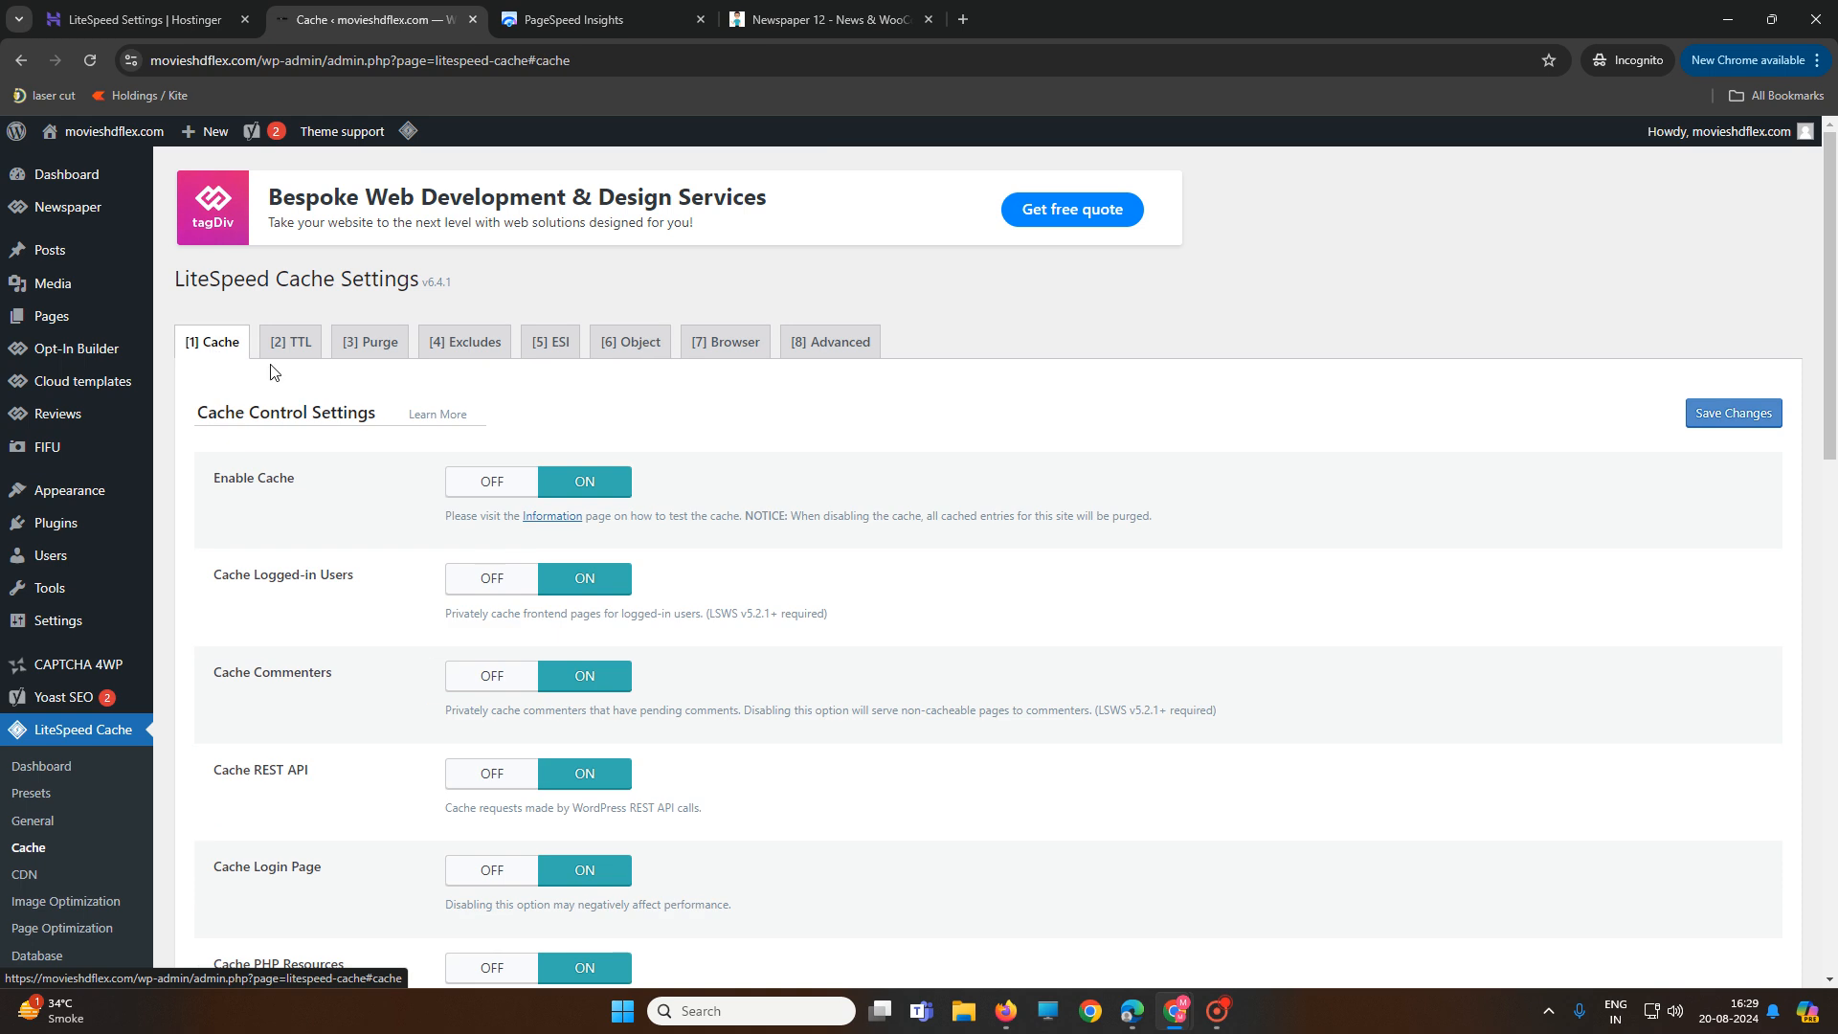
{"action": "left_click", "coordinate": [639, 350]}
{"action": "left_click", "coordinate": [211, 347]}
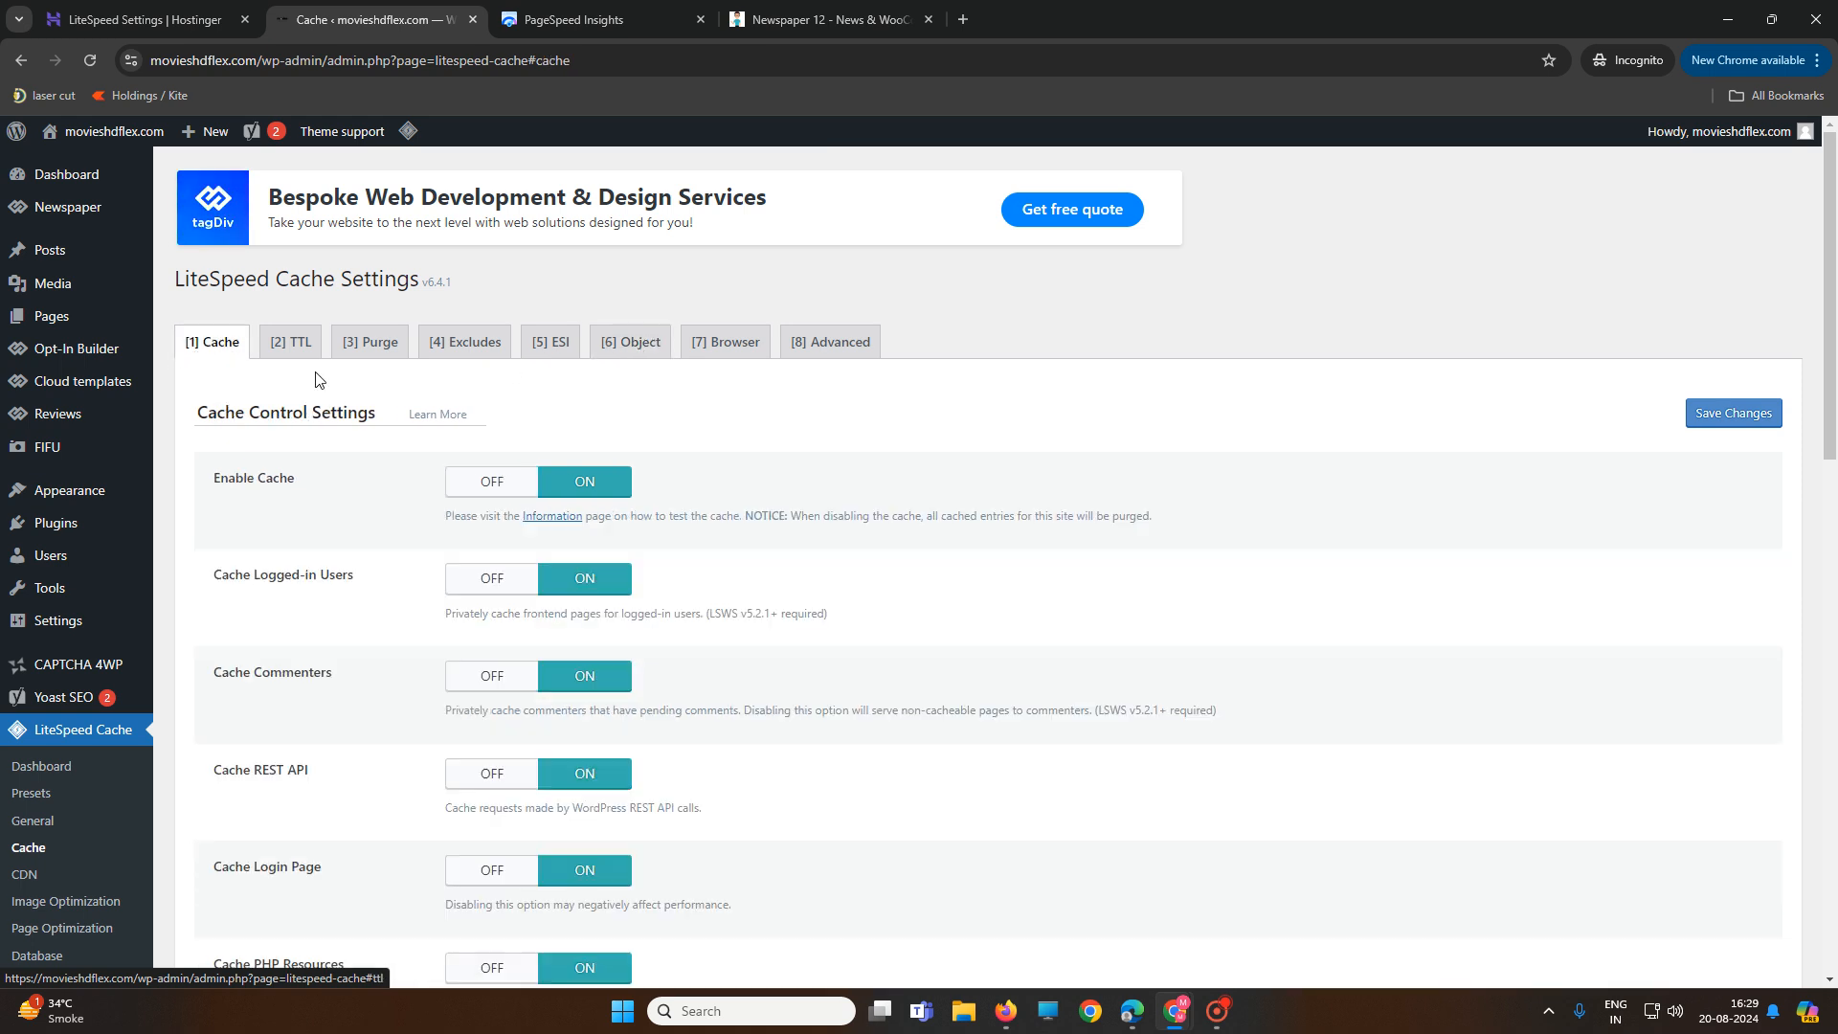
Set Browser Cache to ON in the LiteSpeed Browser Cache settings and save the changes
{"action": "left_click", "coordinate": [708, 352]}
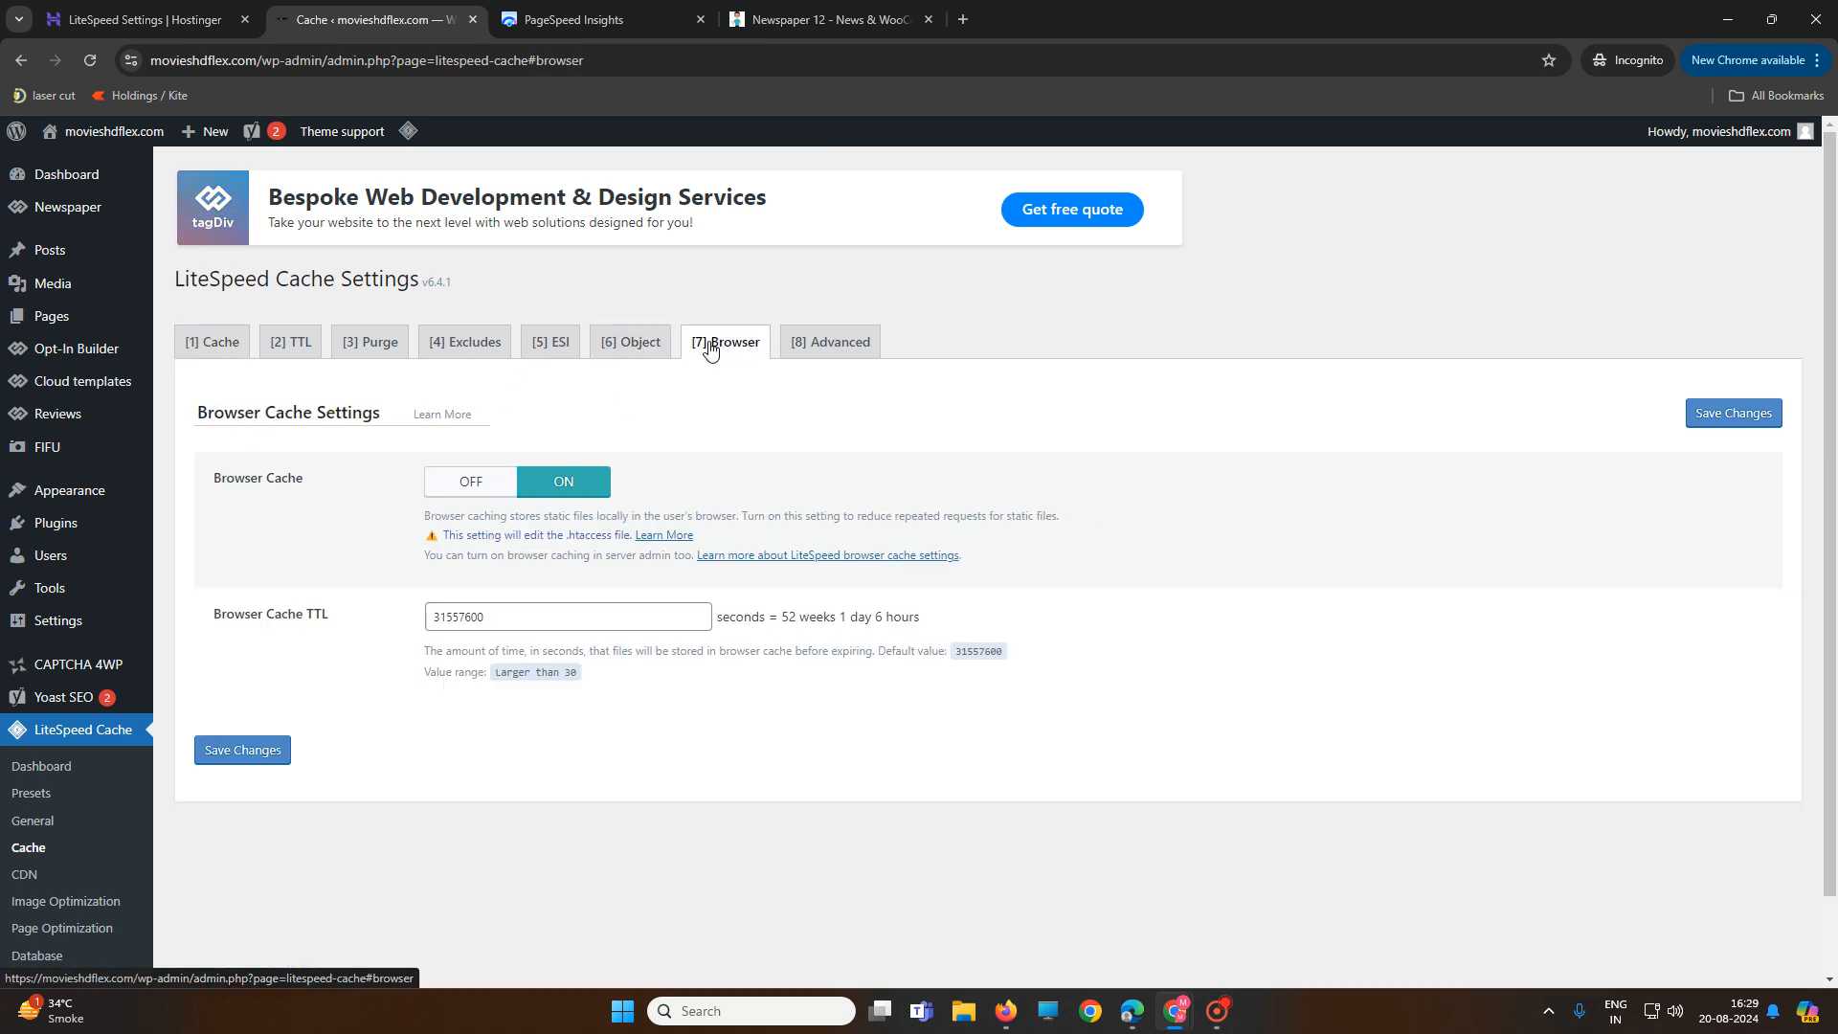
{"action": "left_click", "coordinate": [466, 490]}
{"action": "left_click", "coordinate": [559, 483]}
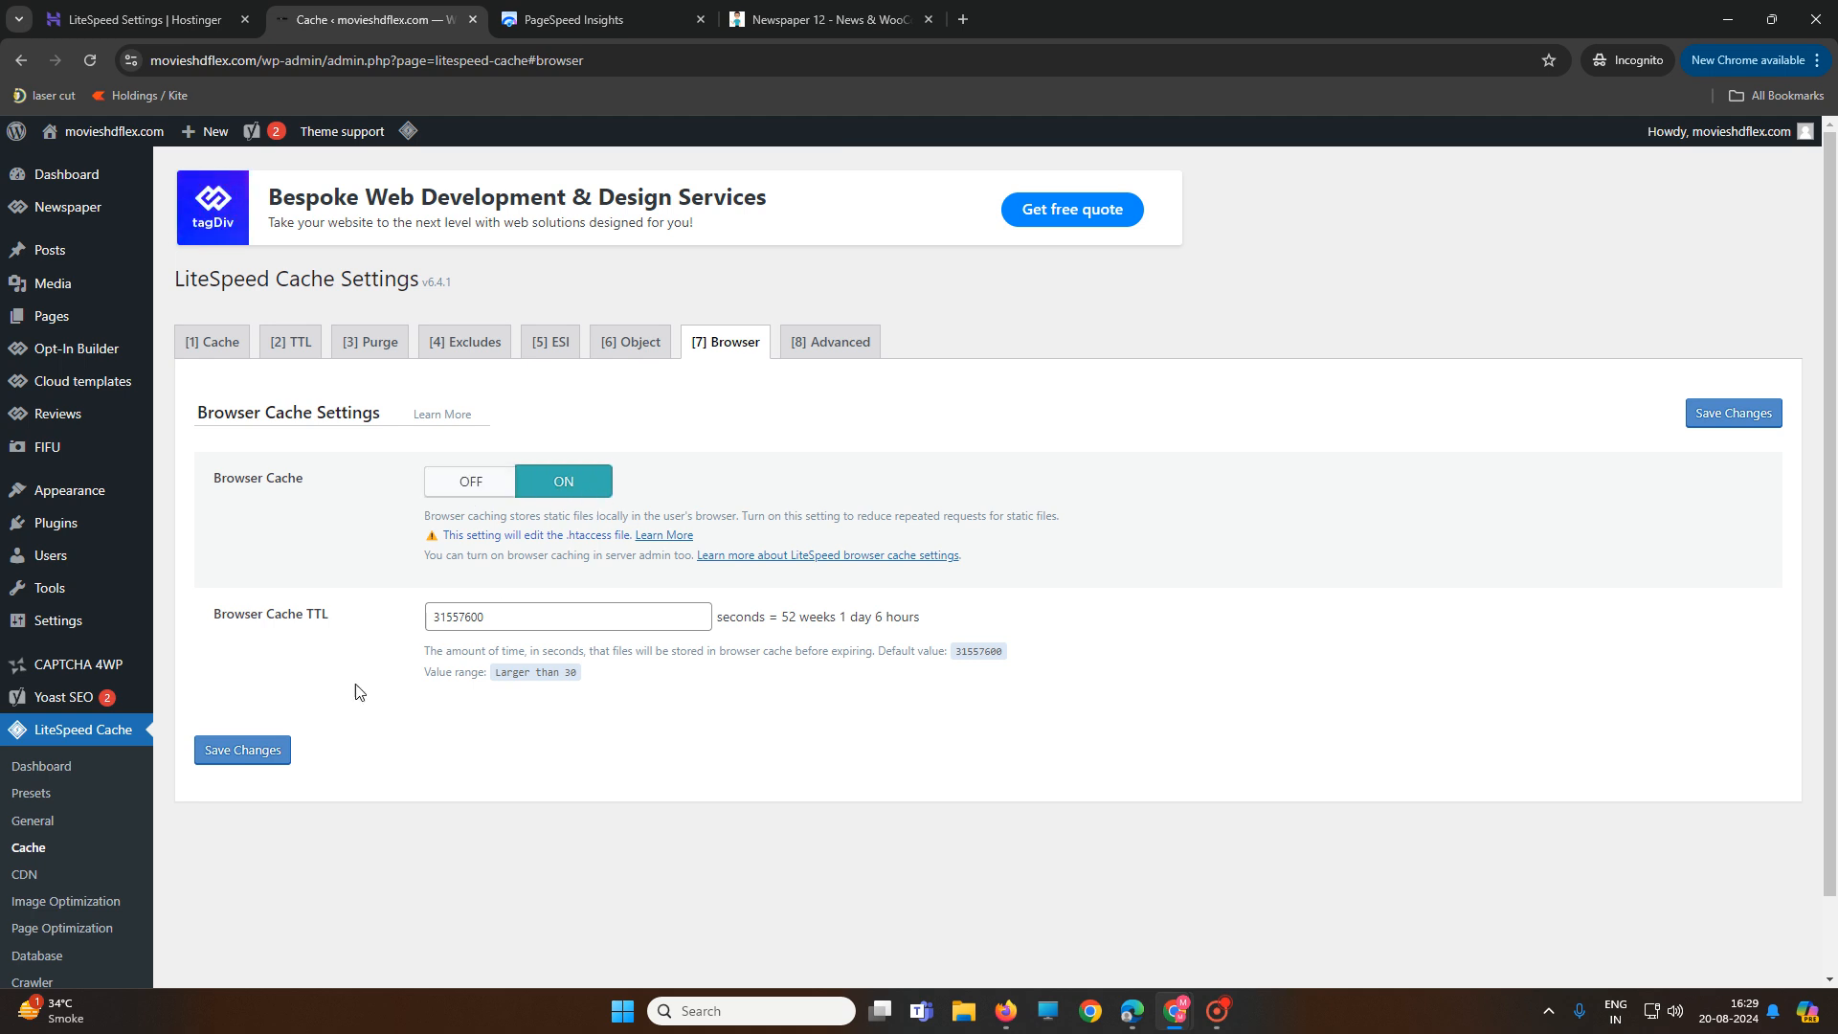
{"action": "left_click", "coordinate": [243, 752]}
Examine the LiteSpeed Cache Advanced settings, including AJAX Cache TTL, Login Cookie and Vary Cookies
{"action": "left_click", "coordinate": [862, 393]}
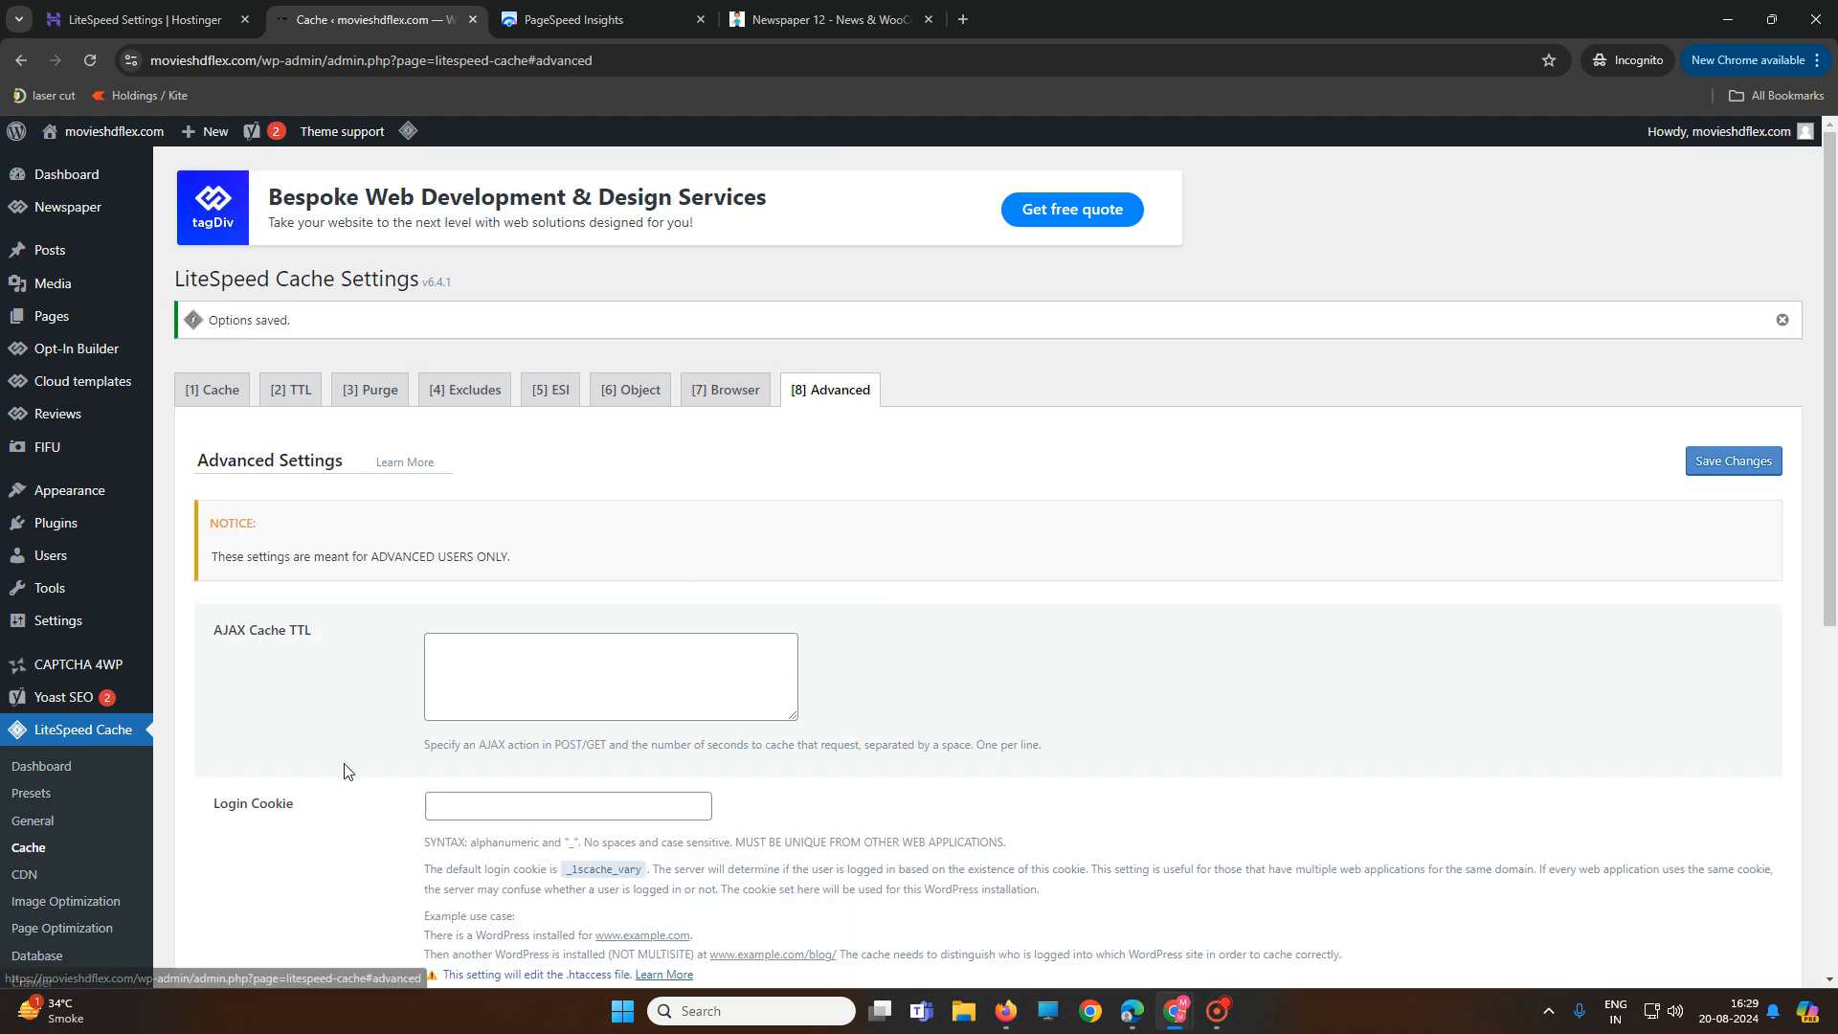
{"action": "scroll", "coordinate": [792, 688], "scroll_direction": "down", "scroll_amount": 1}
{"action": "scroll", "coordinate": [791, 687], "scroll_direction": "down", "scroll_amount": 5}
{"action": "scroll", "coordinate": [1157, 603], "scroll_direction": "up", "scroll_amount": 6}
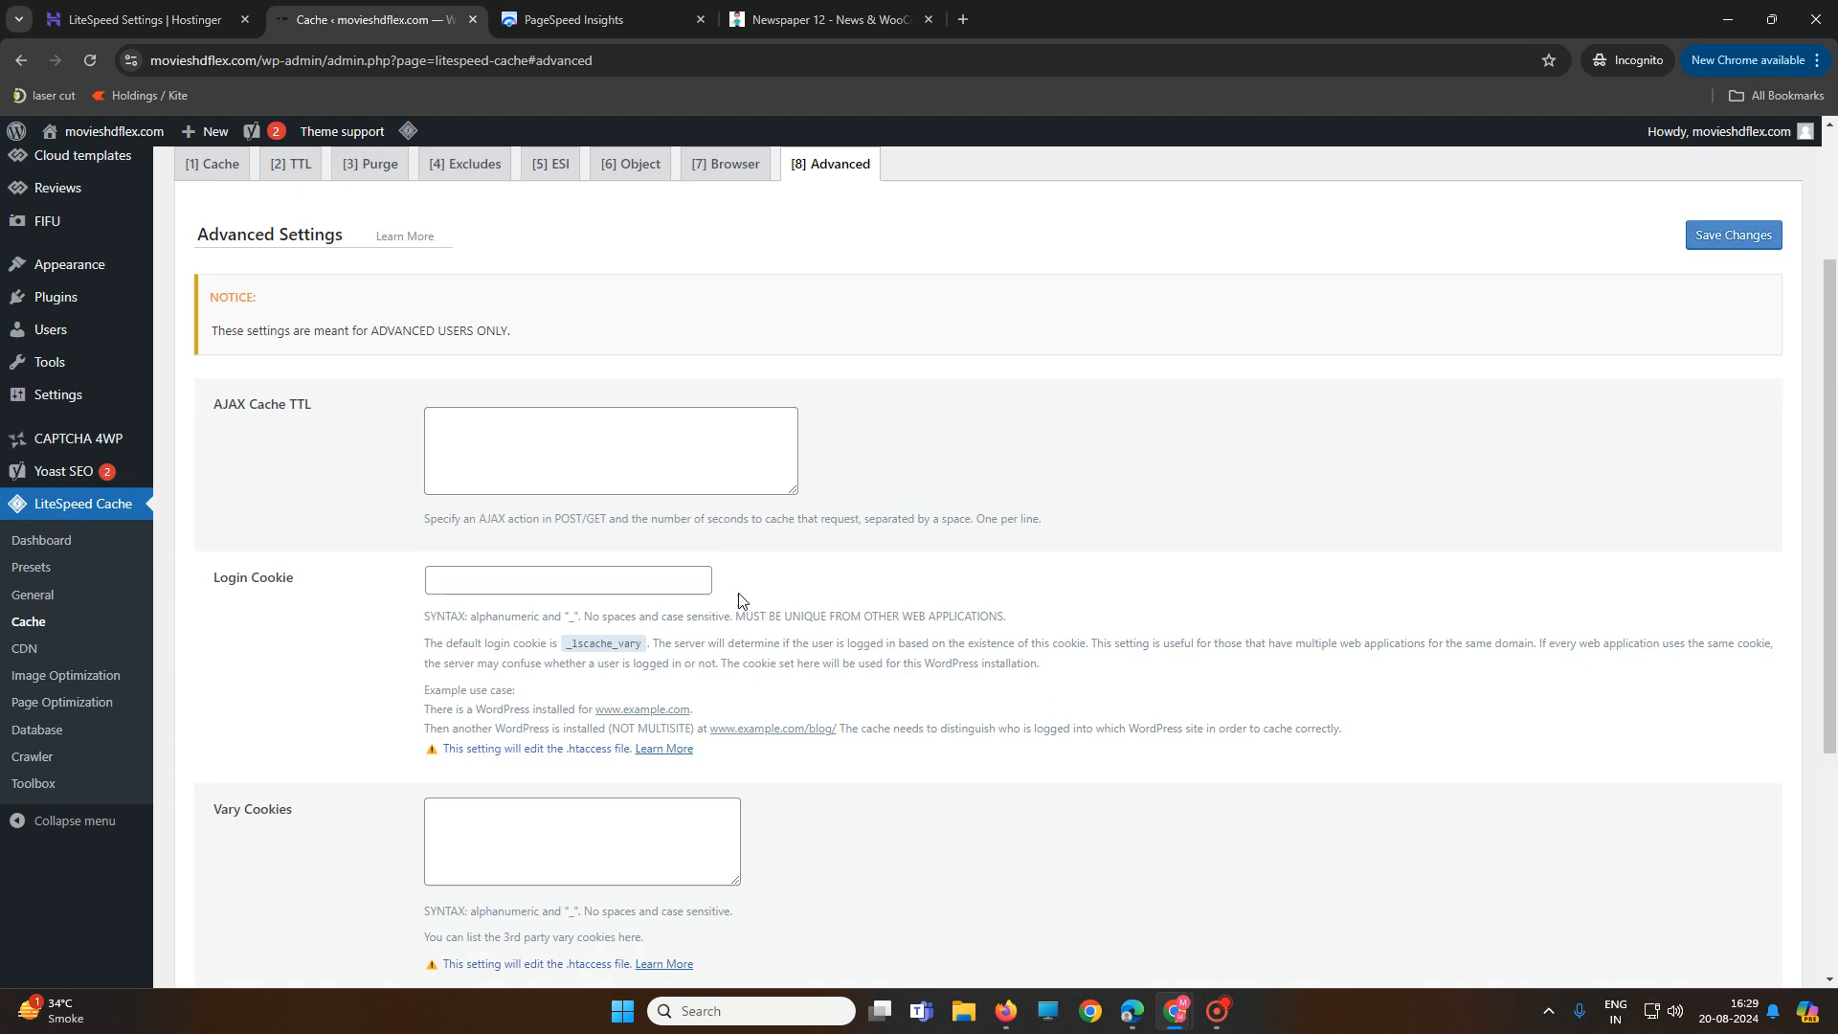
{"action": "scroll", "coordinate": [69, 555], "scroll_direction": "down", "scroll_amount": 3}
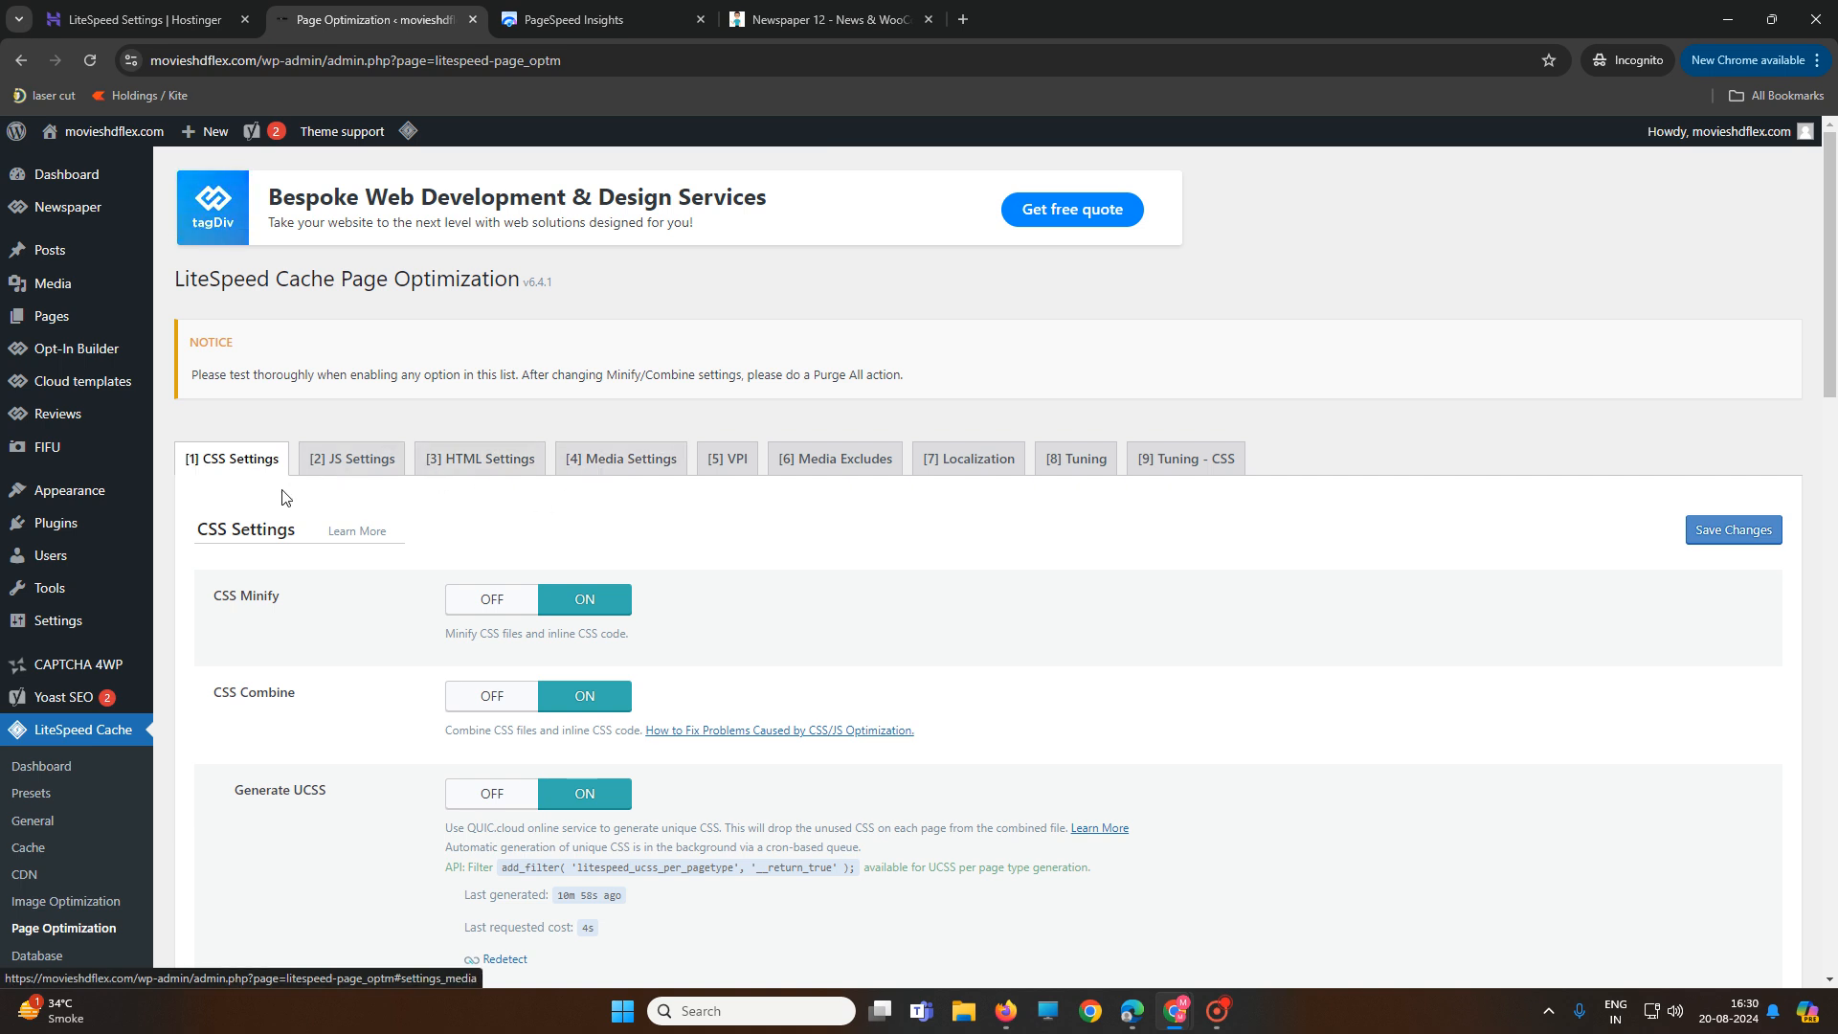
Switch CSS Combine and Generate UCSS off and back on in the LiteSpeed Page Optimization CSS settings
{"action": "scroll", "coordinate": [802, 613], "scroll_direction": "down", "scroll_amount": 2}
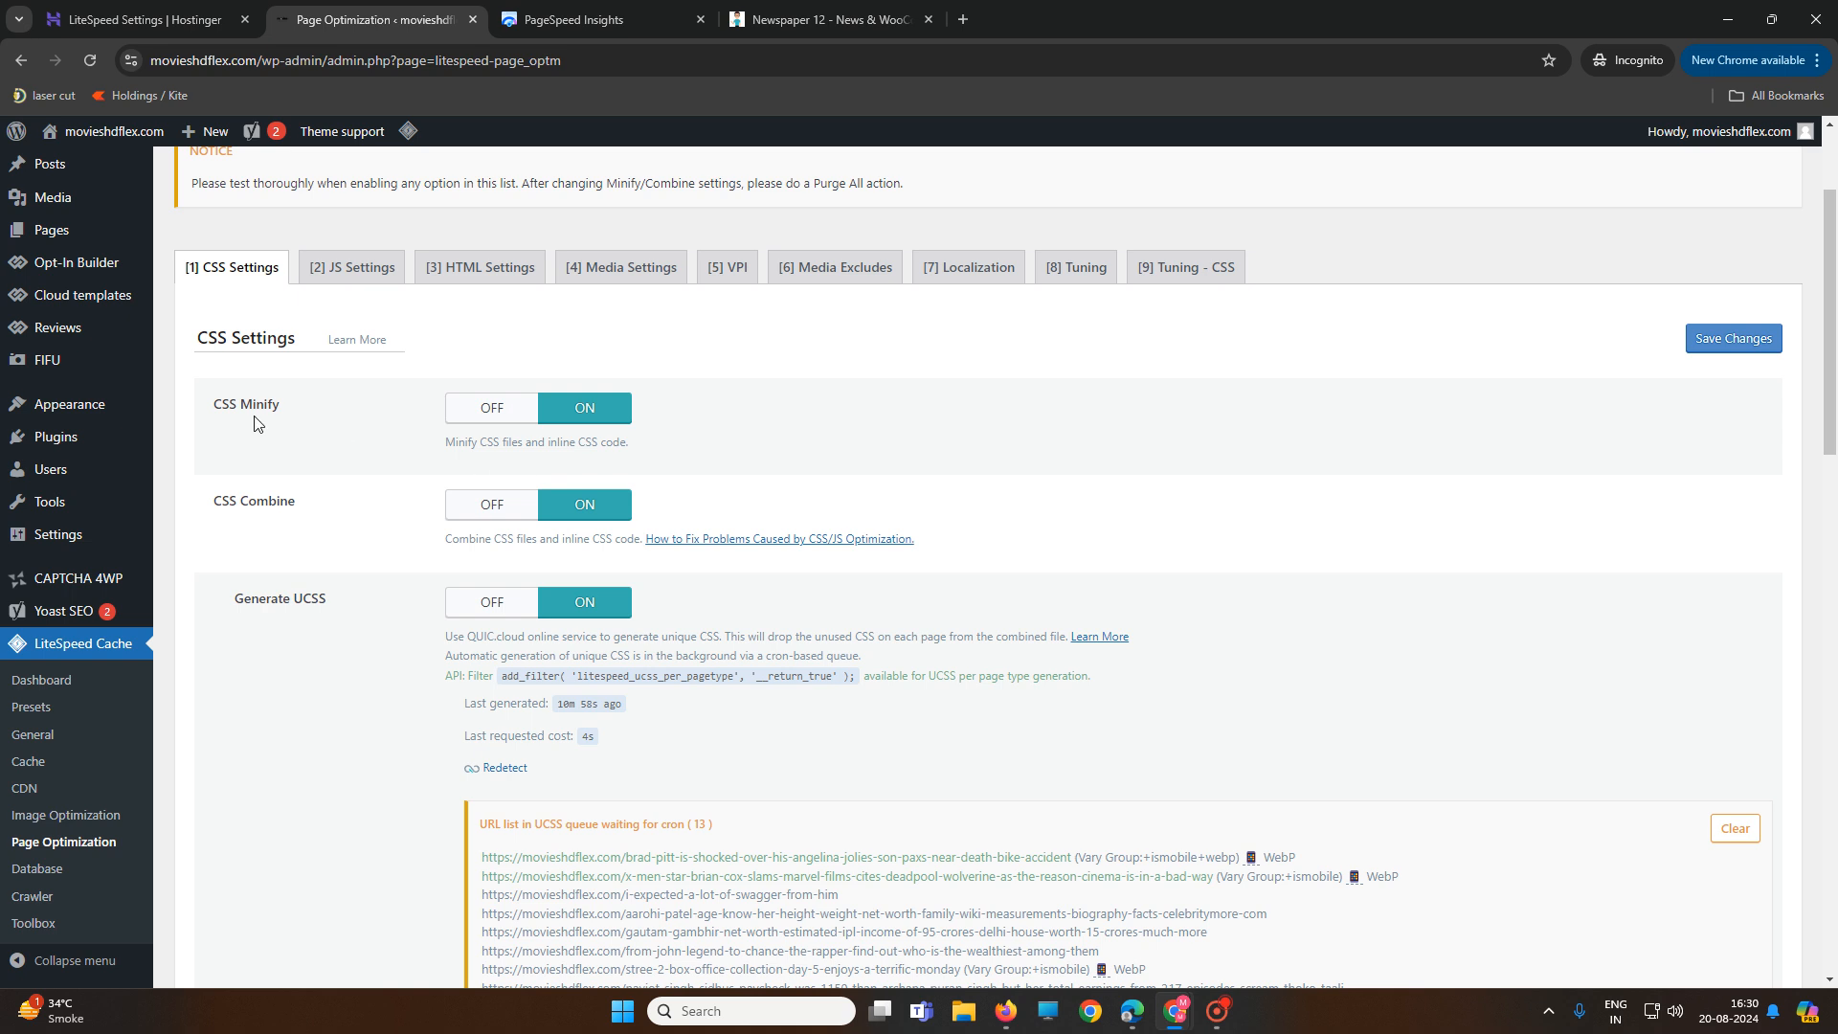
{"action": "left_click_drag", "start_coordinate": [212, 403], "coordinate": [290, 418]}
{"action": "left_click", "coordinate": [326, 450]}
{"action": "left_click", "coordinate": [490, 510]}
{"action": "left_click", "coordinate": [508, 603]}
{"action": "left_click", "coordinate": [579, 506]}
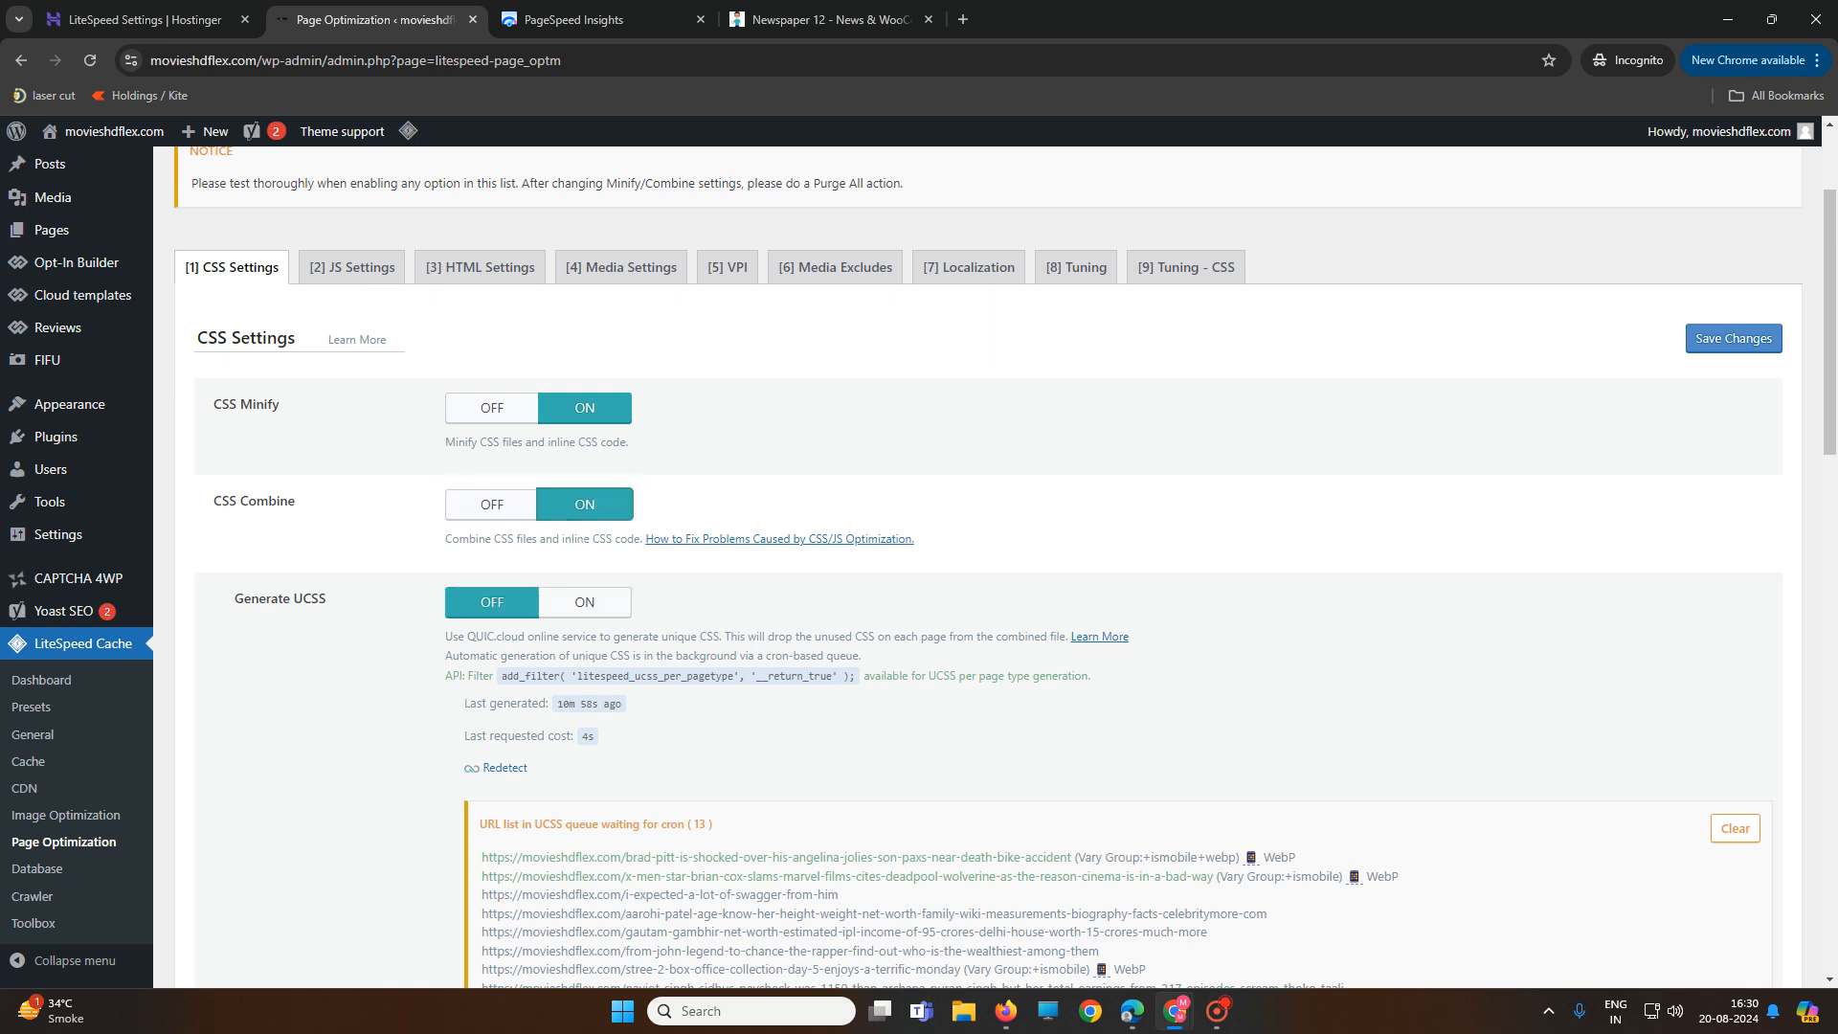
{"action": "left_click", "coordinate": [595, 610]}
Review the remaining CSS settings, from UCSS Inline through Font Display Optimization, and save the changes
{"action": "scroll", "coordinate": [679, 463], "scroll_direction": "down", "scroll_amount": 2}
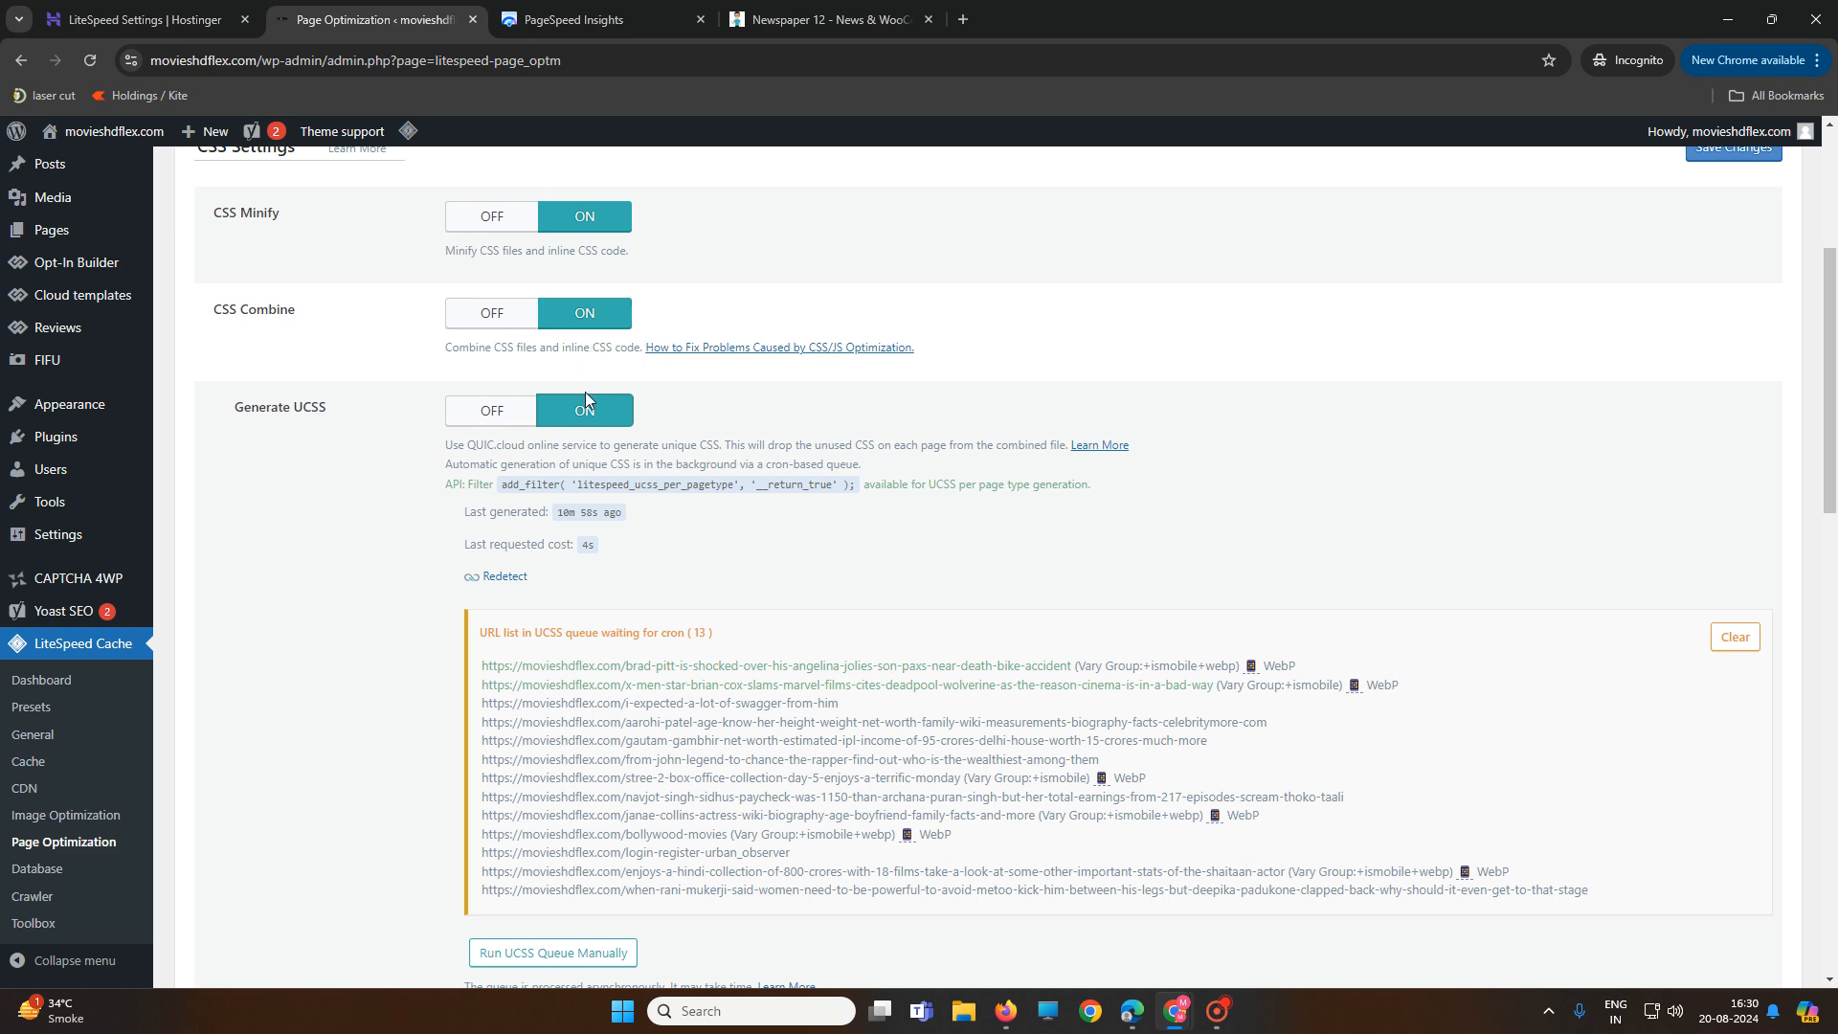
{"action": "scroll", "coordinate": [682, 562], "scroll_direction": "down", "scroll_amount": 6}
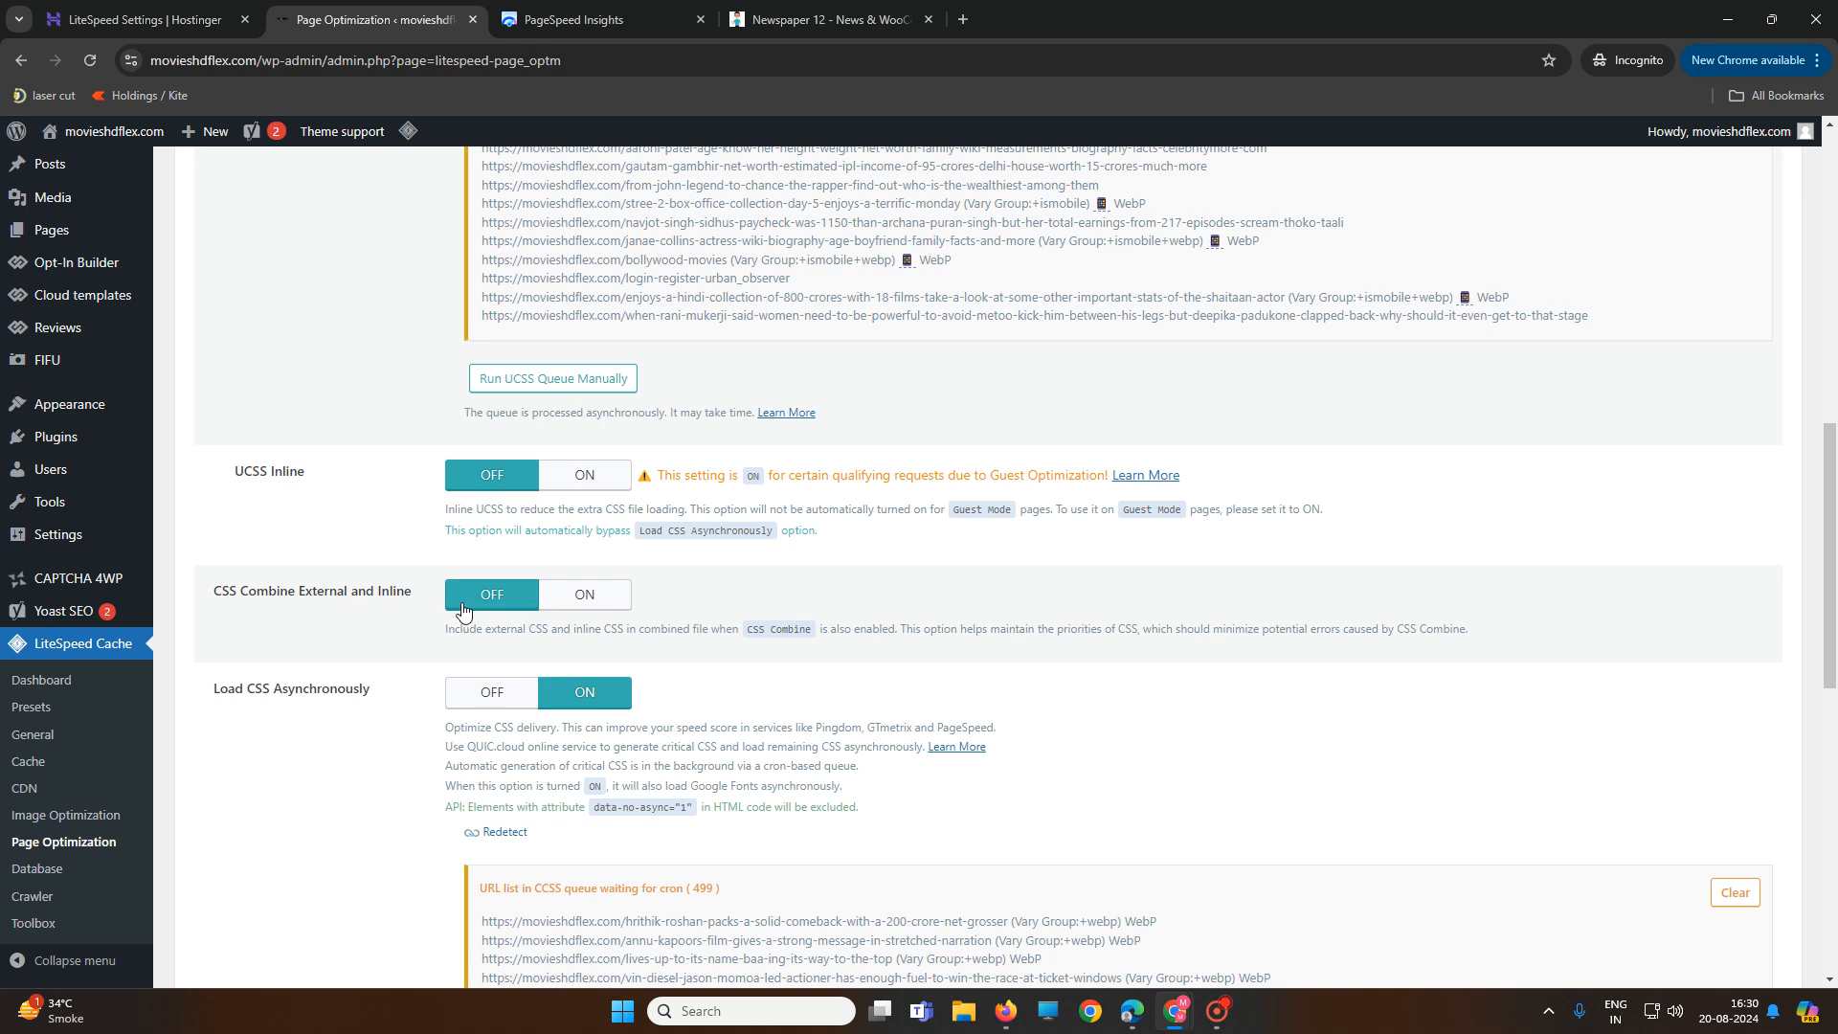
{"action": "scroll", "coordinate": [566, 614], "scroll_direction": "down", "scroll_amount": 2}
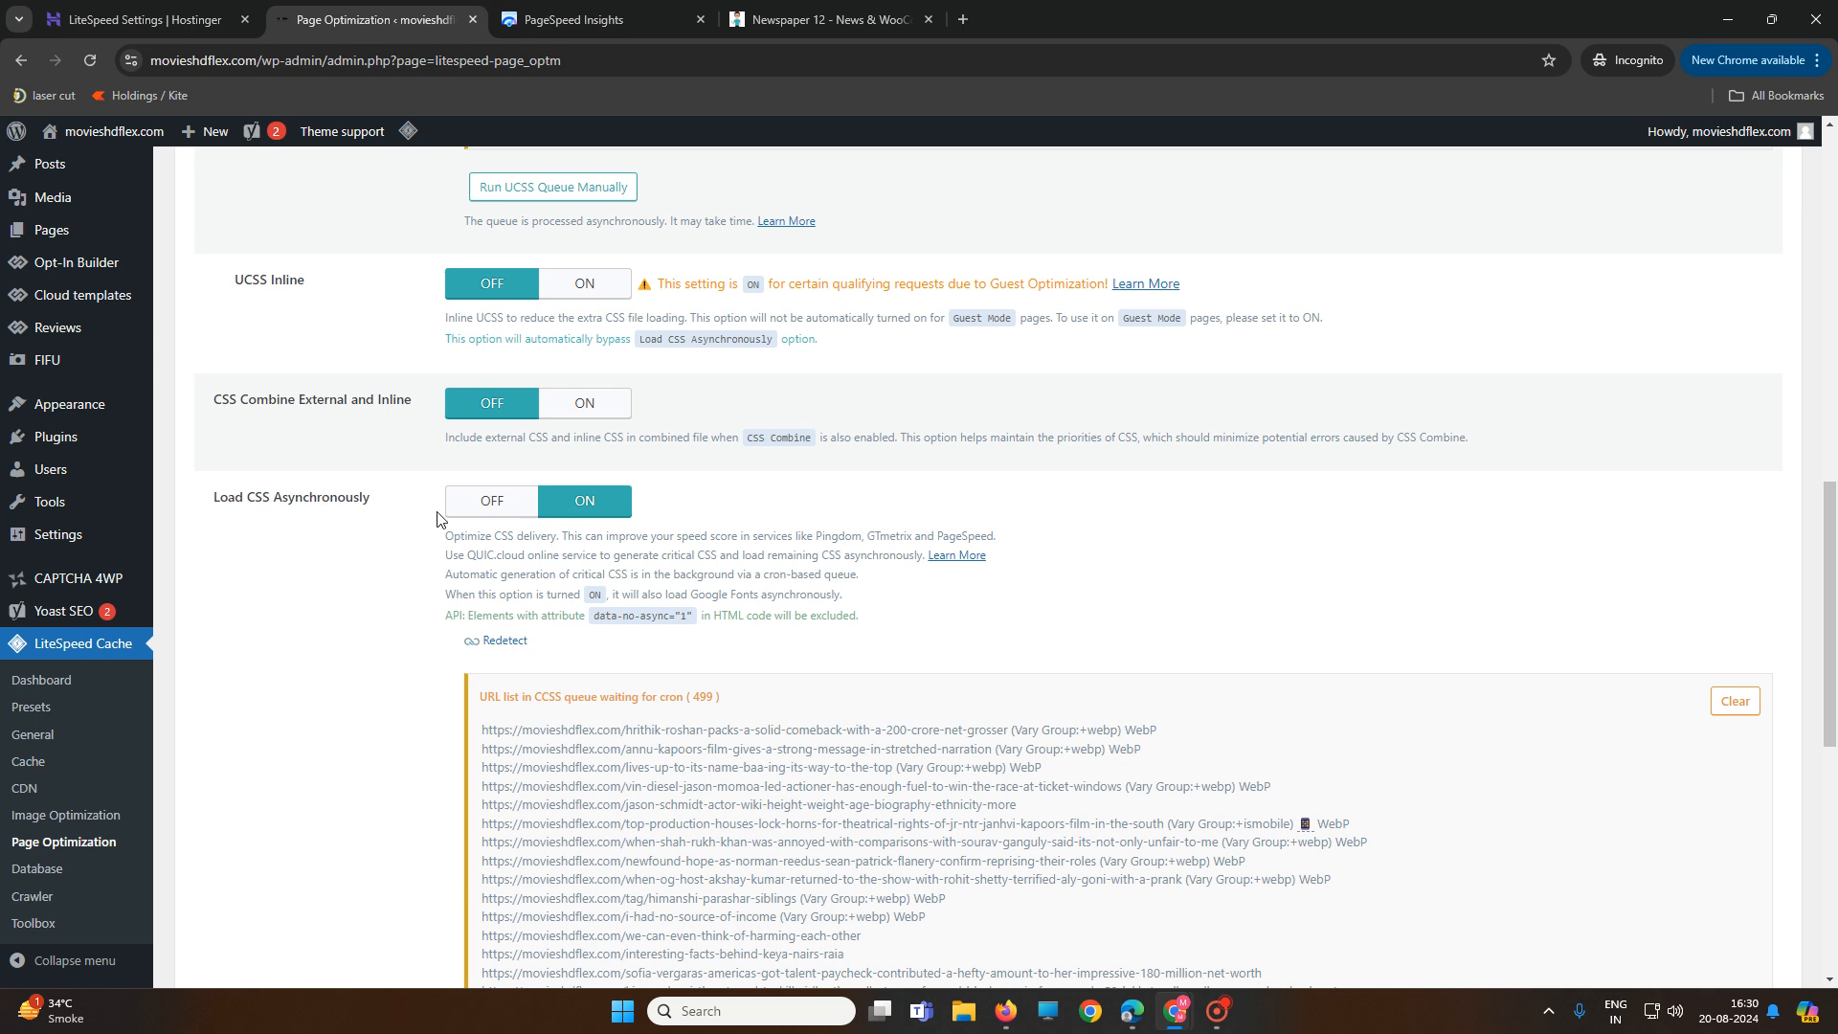
{"action": "scroll", "coordinate": [779, 586], "scroll_direction": "down", "scroll_amount": 6}
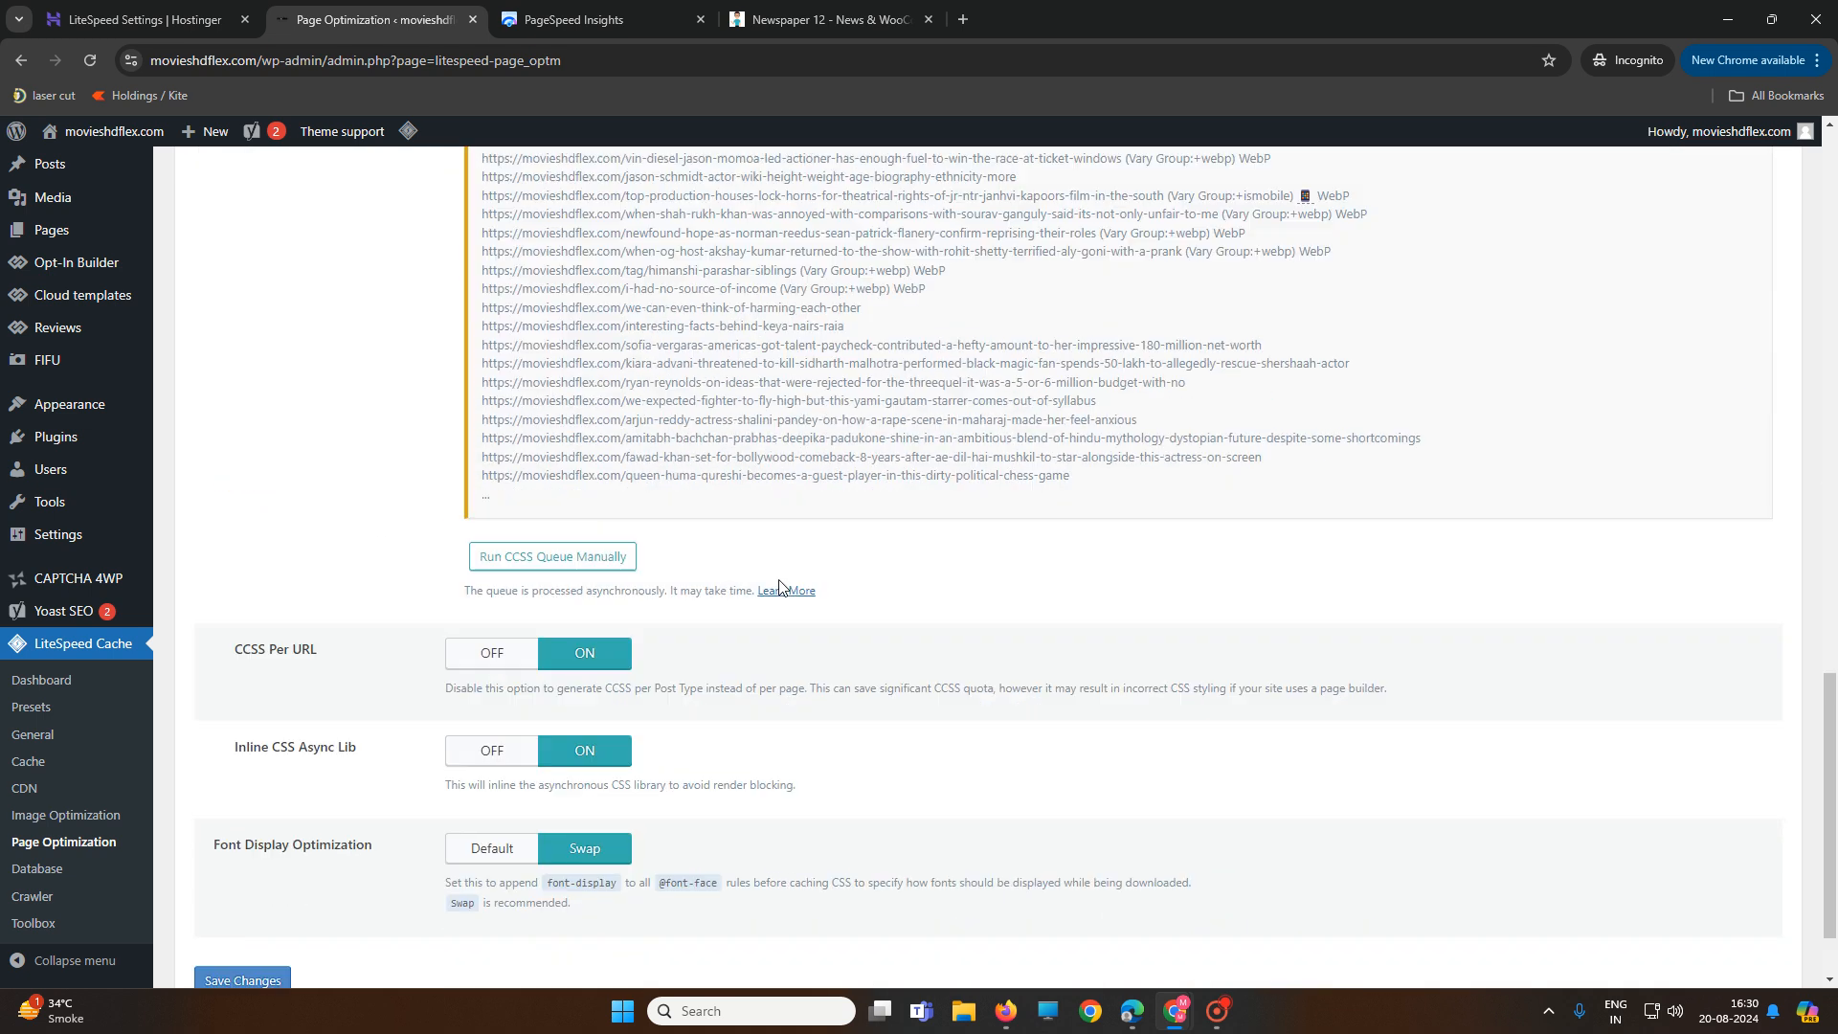
{"action": "scroll", "coordinate": [779, 587], "scroll_direction": "down", "scroll_amount": 1}
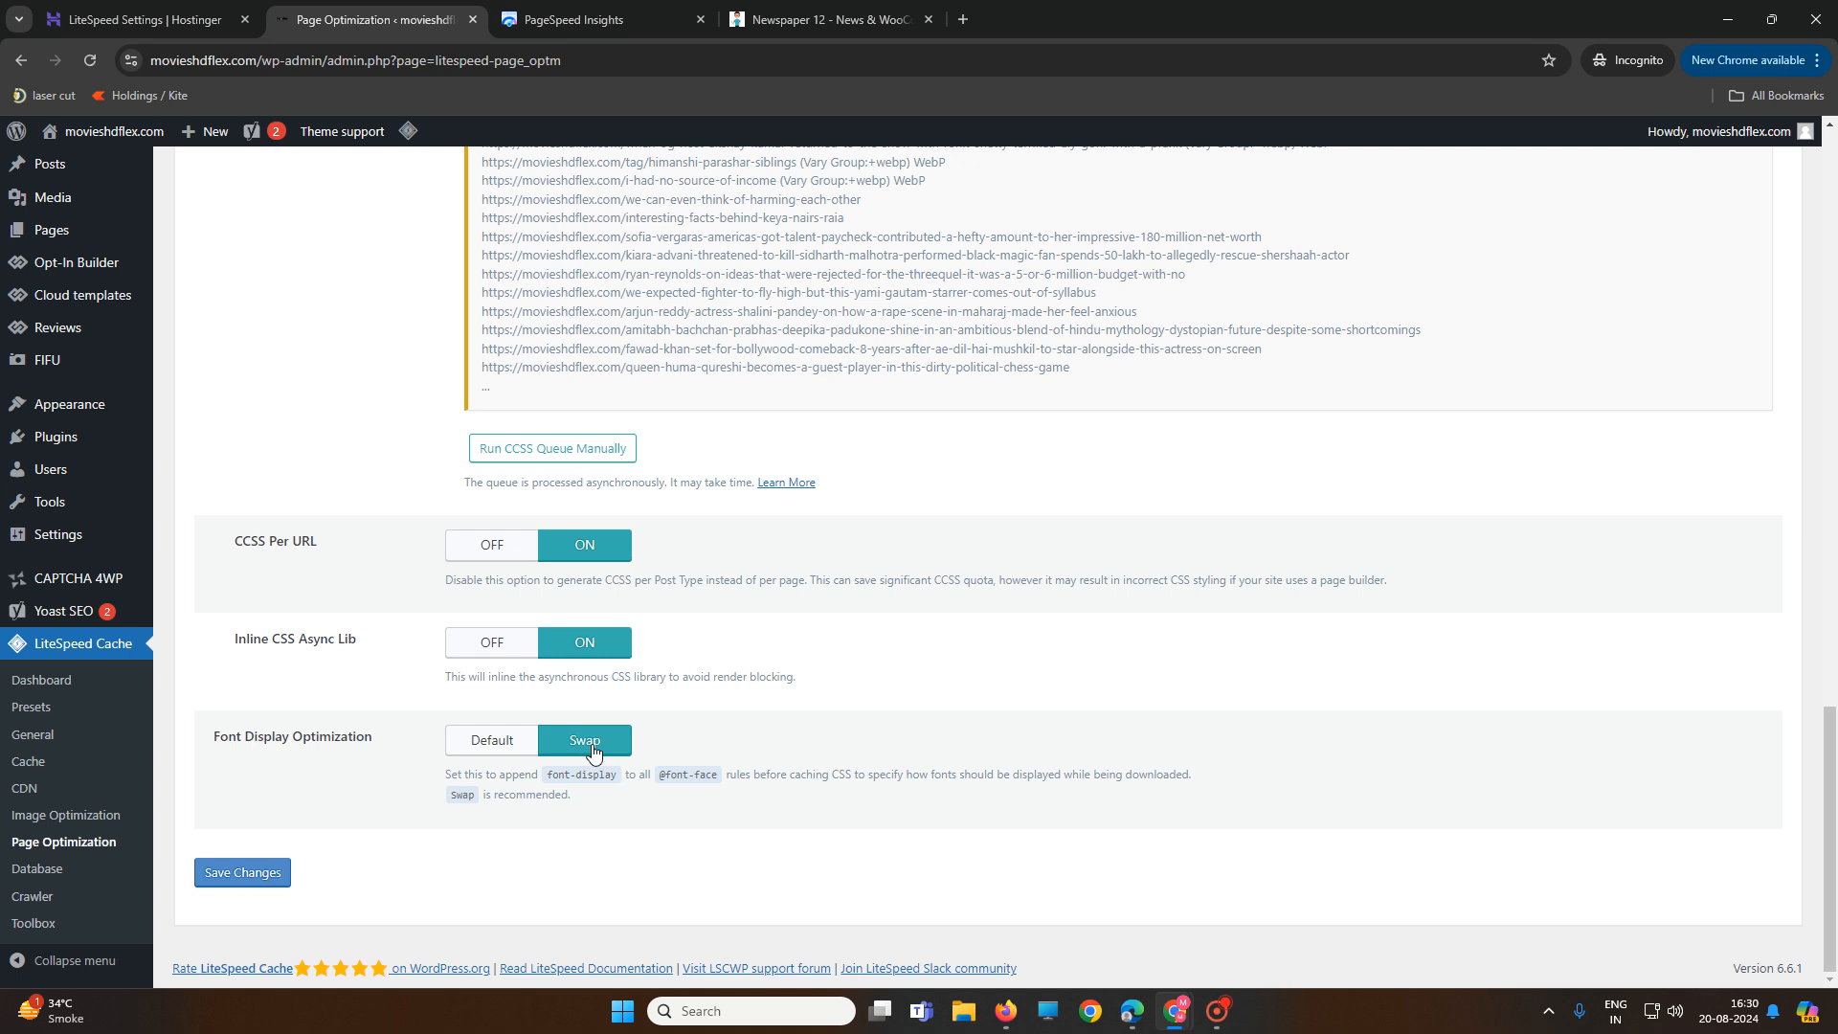
{"action": "scroll", "coordinate": [586, 746], "scroll_direction": "up", "scroll_amount": 4}
{"action": "scroll", "coordinate": [440, 861], "scroll_direction": "down", "scroll_amount": 3}
{"action": "left_click", "coordinate": [250, 872]}
Open the JS settings, highlight the JS Minify and JS Combine options, and switch JS Combine off and back on
{"action": "left_click", "coordinate": [359, 507]}
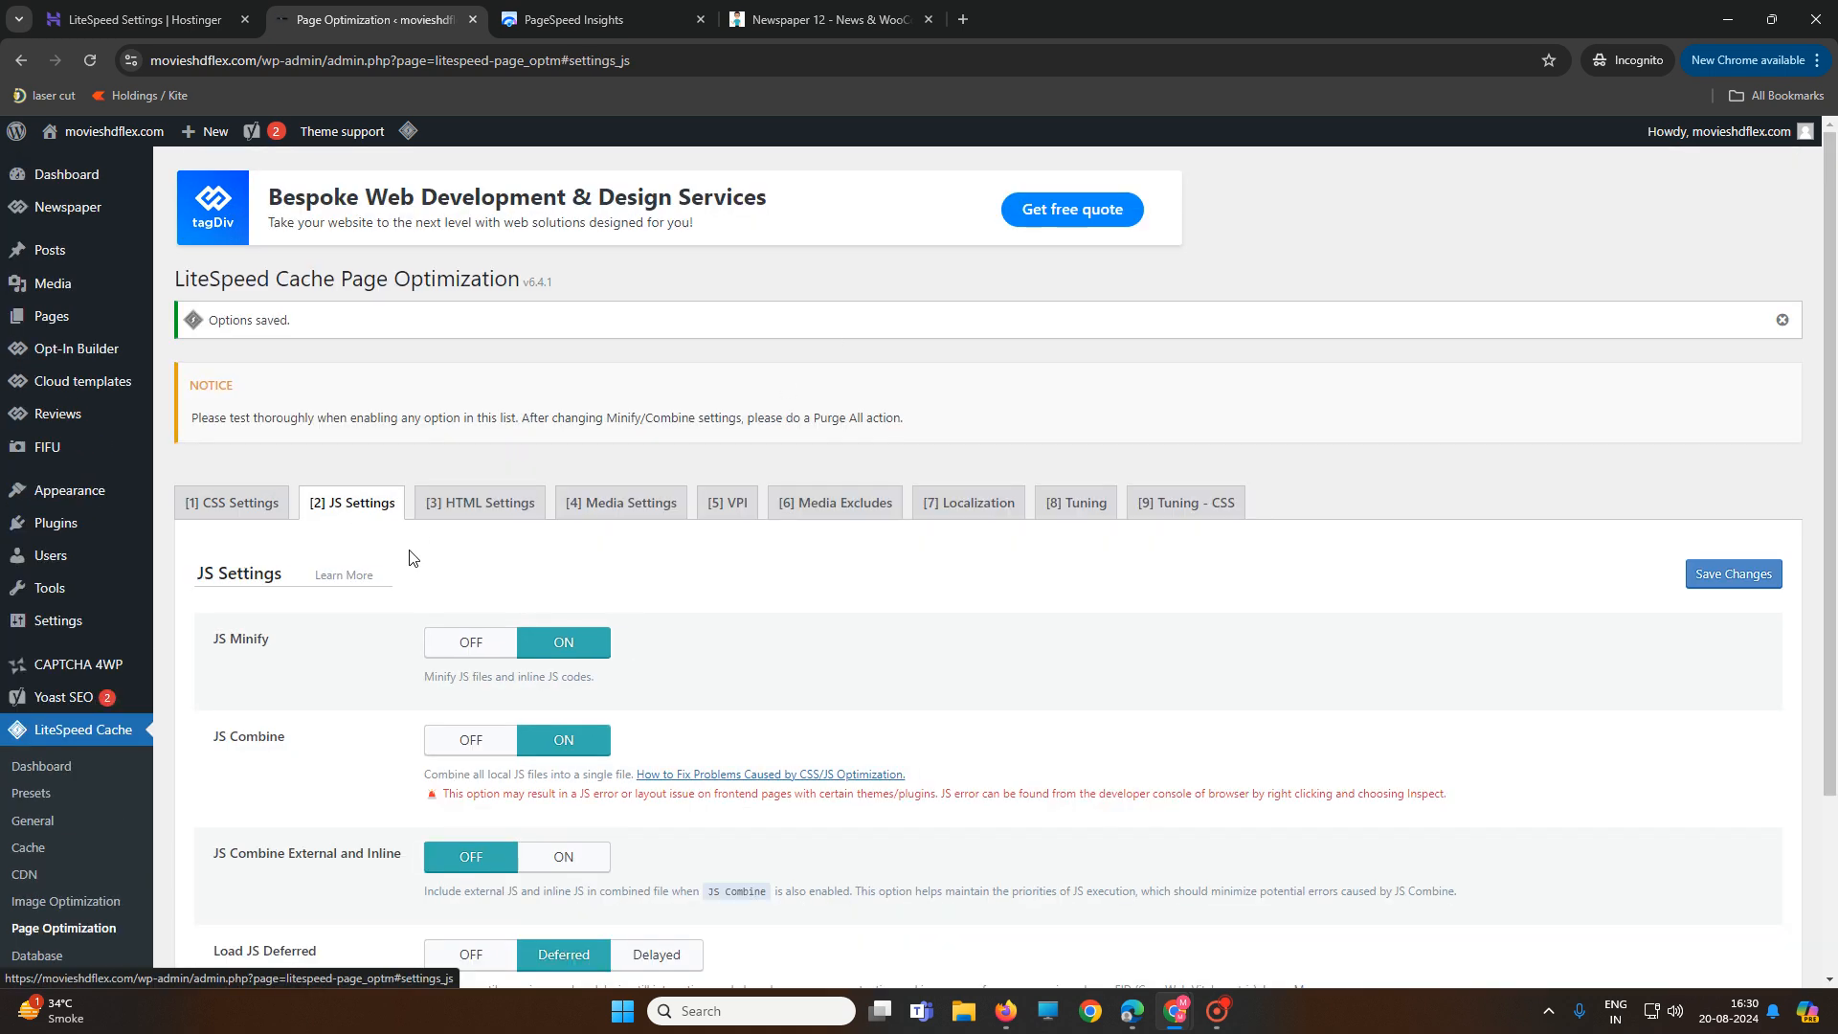
{"action": "scroll", "coordinate": [766, 574], "scroll_direction": "down", "scroll_amount": 2}
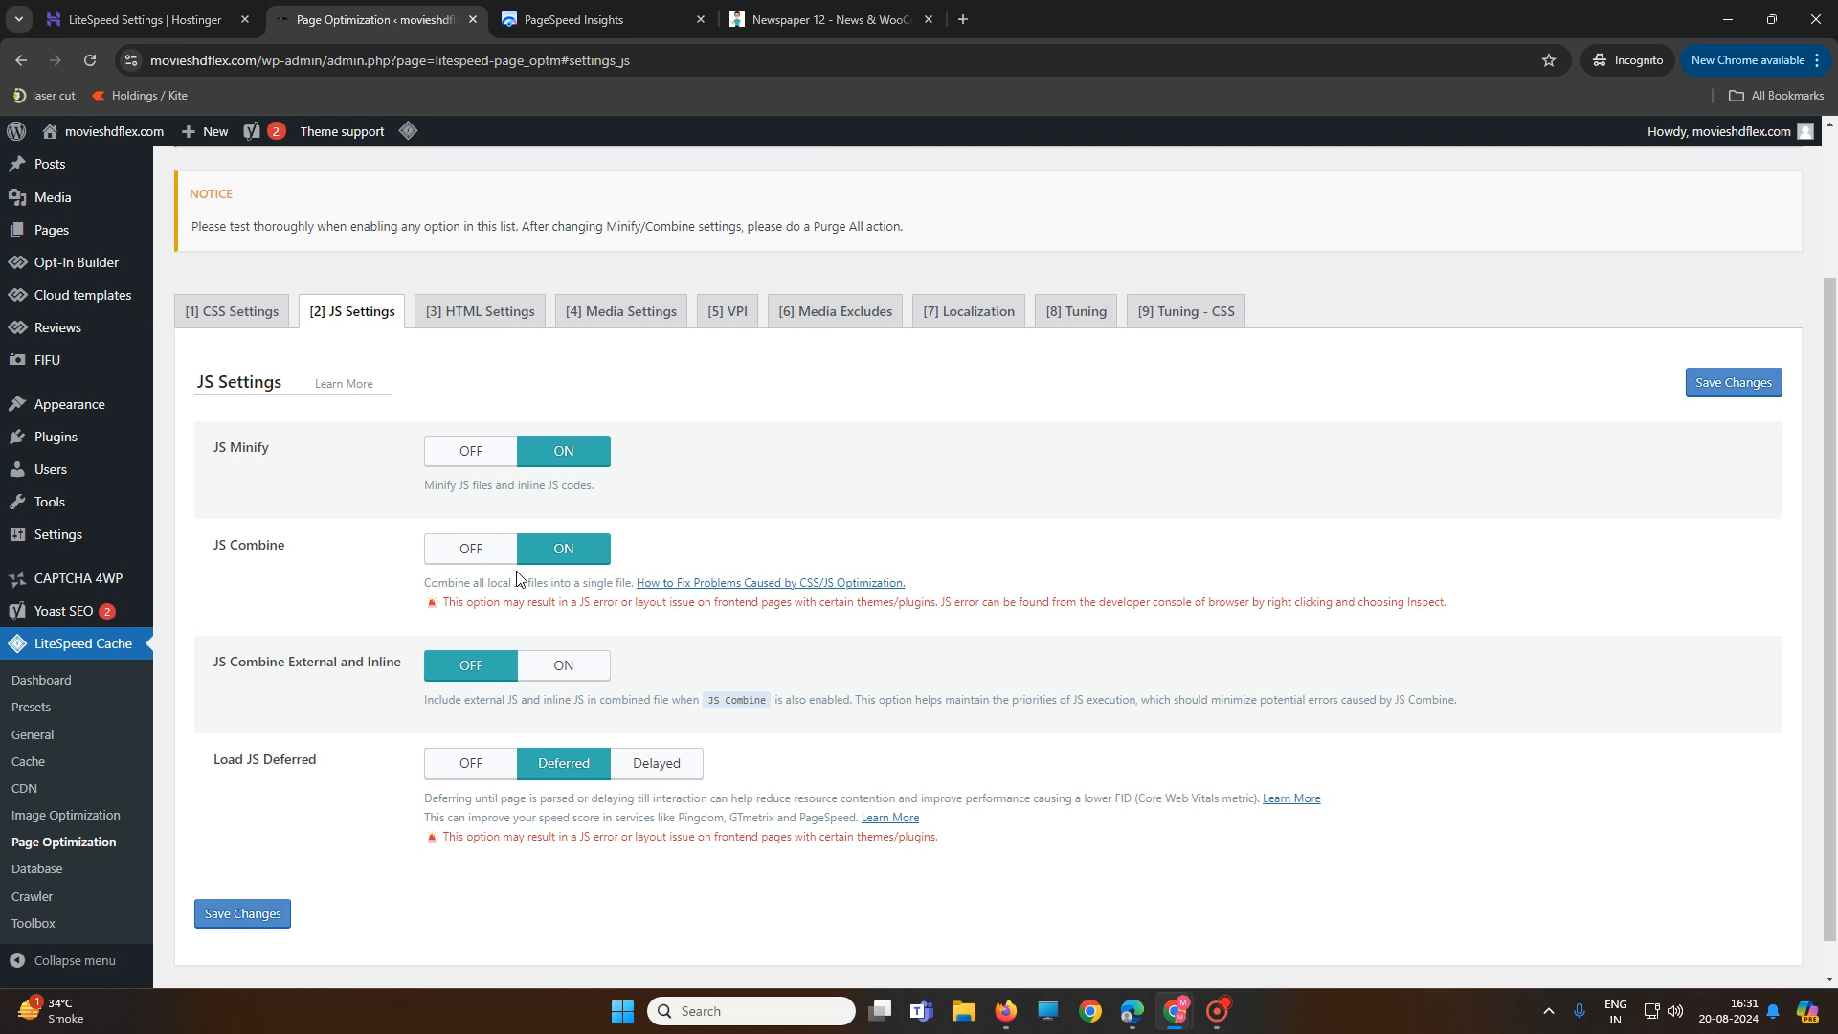
{"action": "left_click_drag", "start_coordinate": [278, 454], "coordinate": [207, 478]}
{"action": "left_click_drag", "start_coordinate": [207, 564], "coordinate": [336, 552]}
{"action": "left_click", "coordinate": [450, 568]}
{"action": "left_click", "coordinate": [552, 566]}
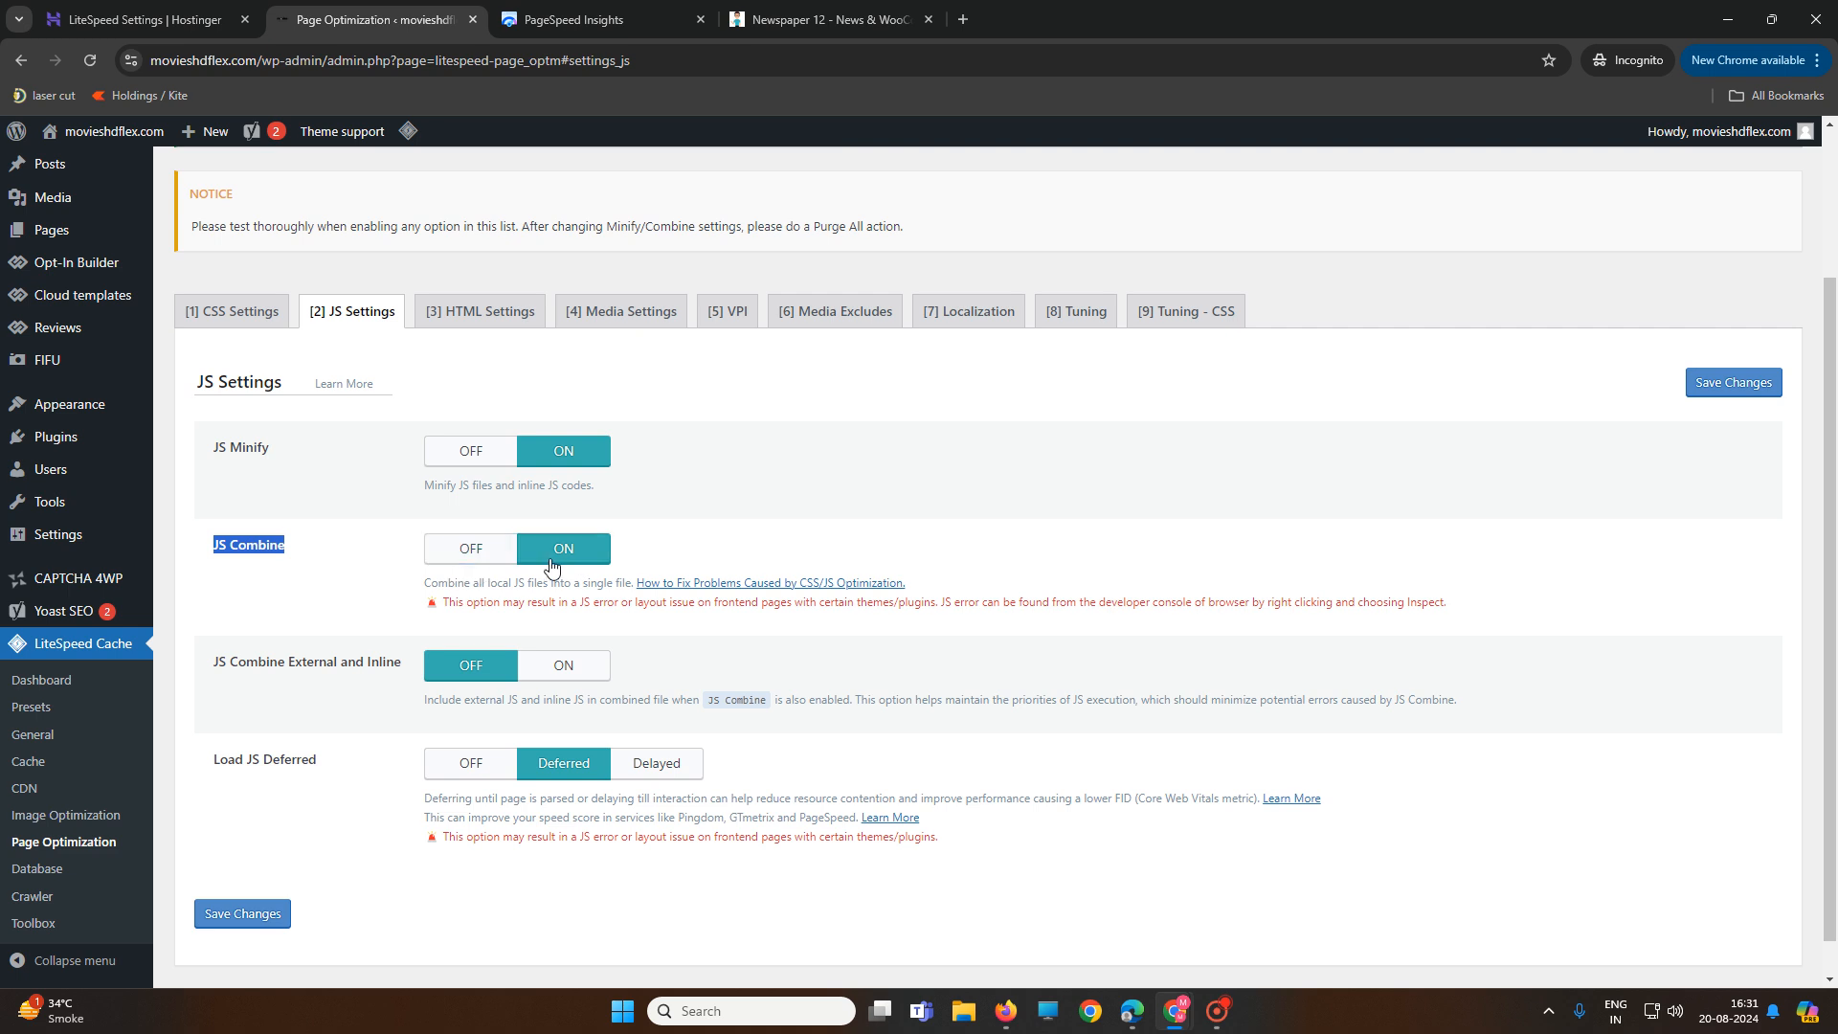
Compare the CSS and JS settings, and switch Load JS Deferred to OFF and back to Deferred
{"action": "left_click", "coordinate": [216, 313]}
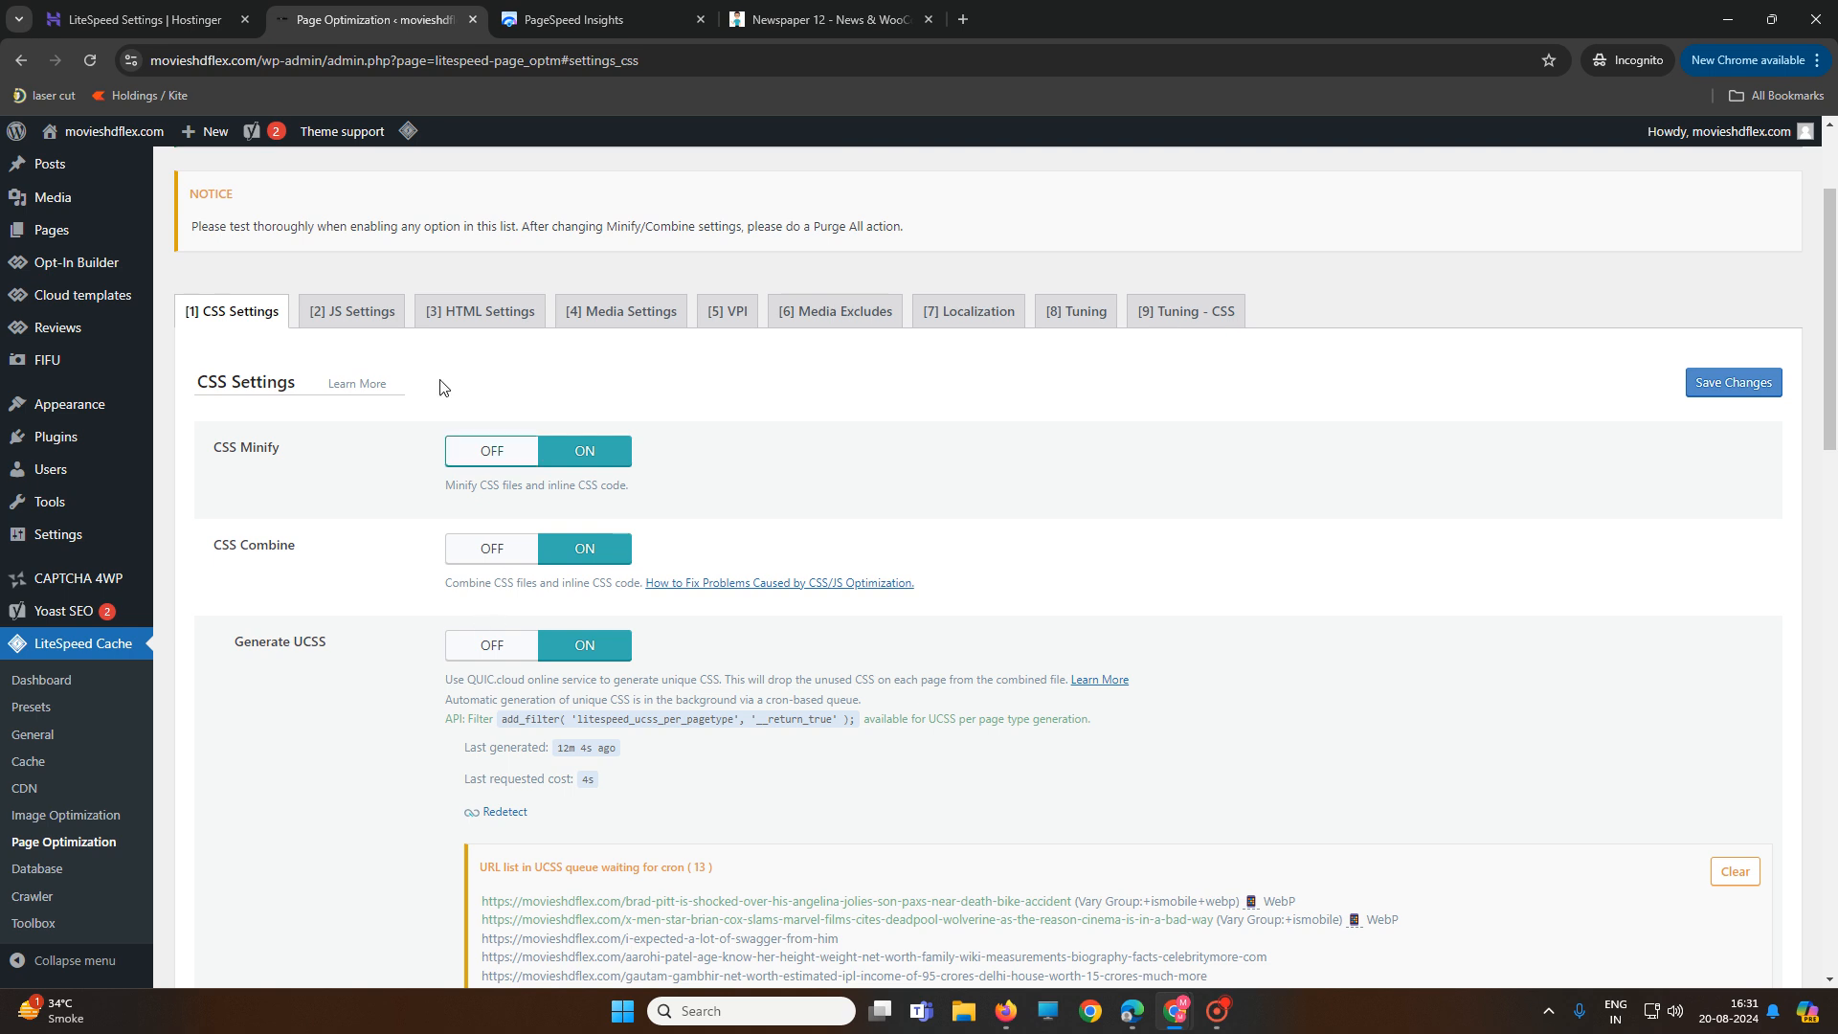
{"action": "left_click", "coordinate": [352, 311]}
{"action": "left_click", "coordinate": [281, 320]}
{"action": "left_click", "coordinate": [354, 312]}
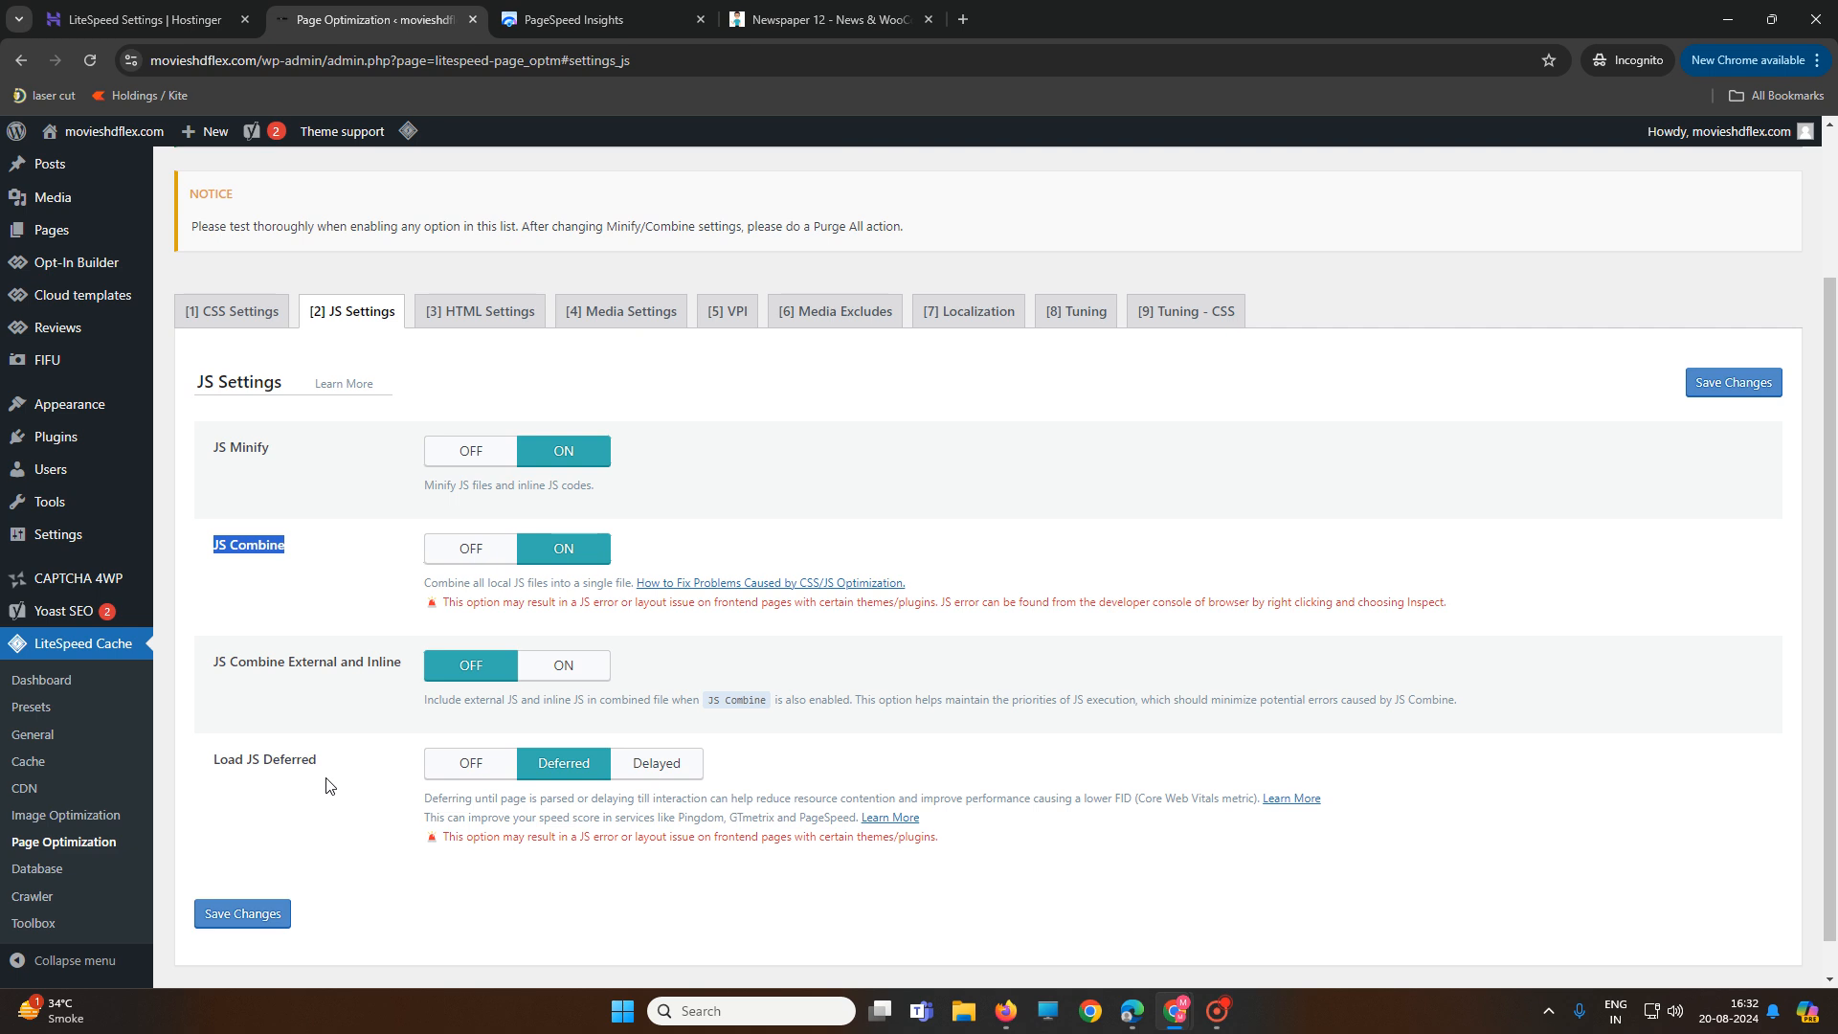
{"action": "left_click", "coordinate": [470, 763]}
{"action": "left_click", "coordinate": [563, 766]}
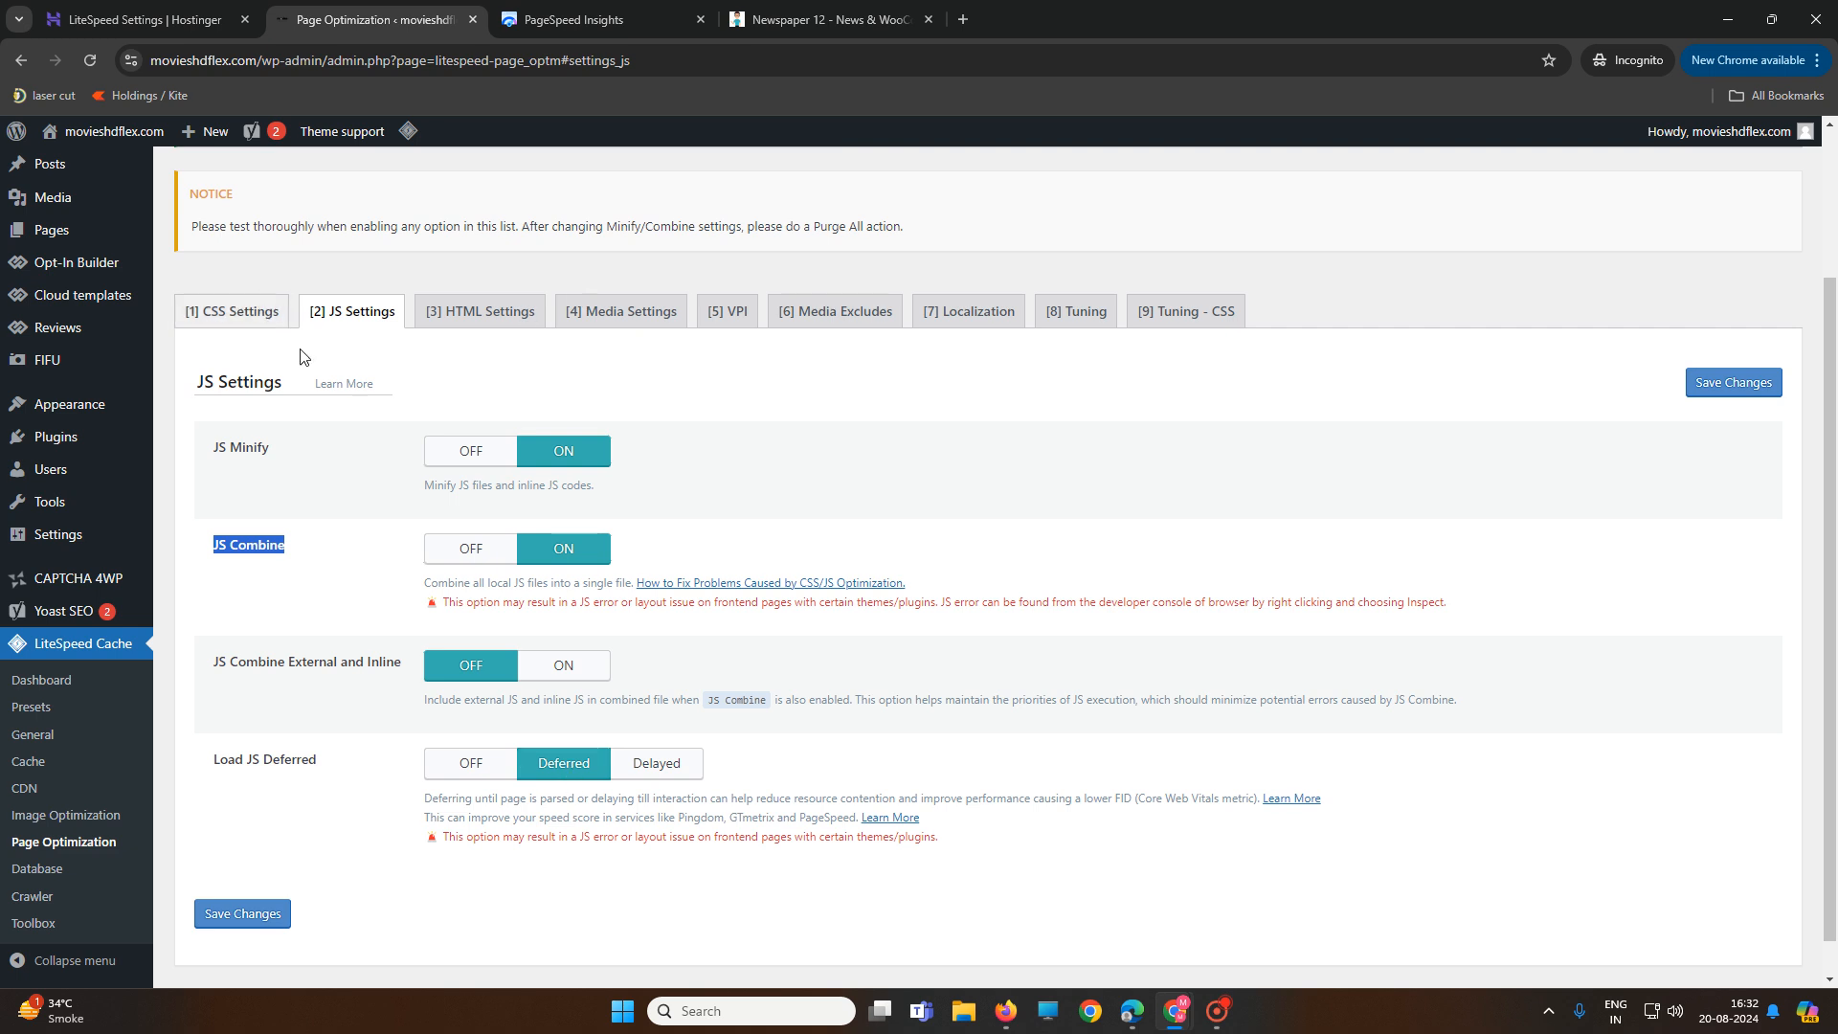
Review the HTML settings, from HTML Minify through Remove Noscript Tags, and save the changes
{"action": "left_click", "coordinate": [477, 307]}
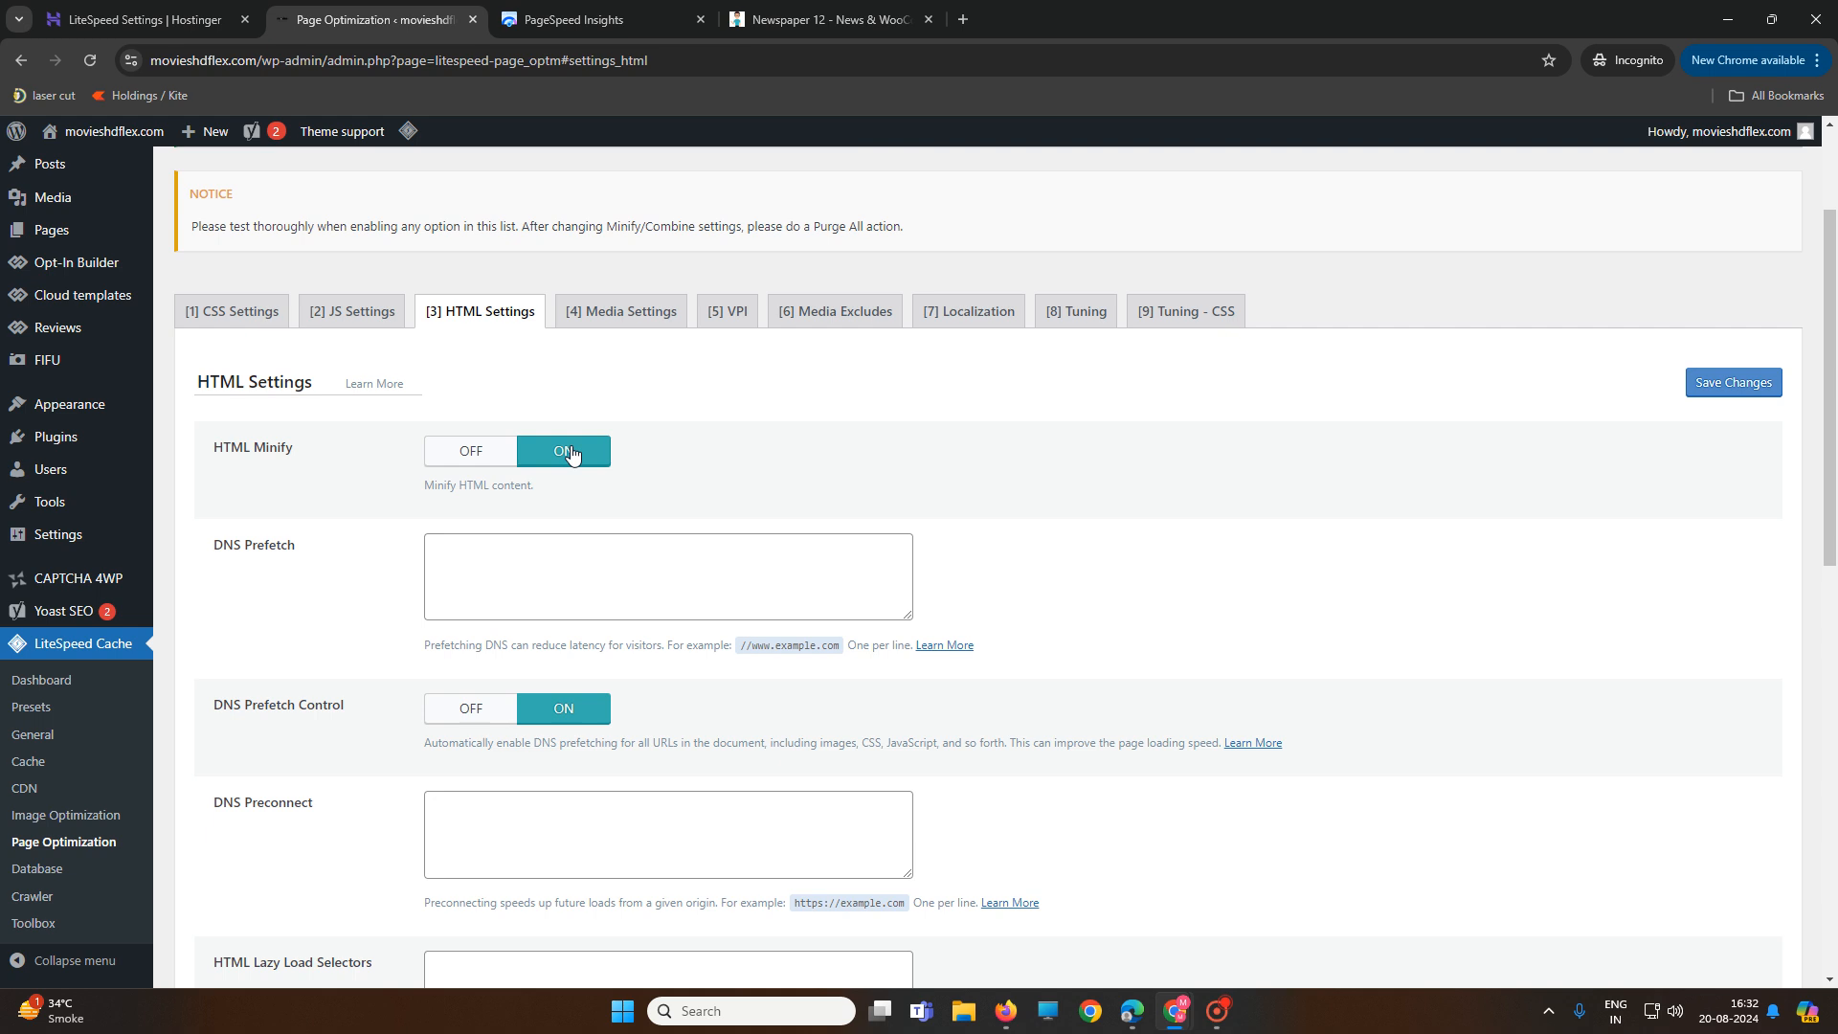
{"action": "scroll", "coordinate": [564, 469], "scroll_direction": "down", "scroll_amount": 3}
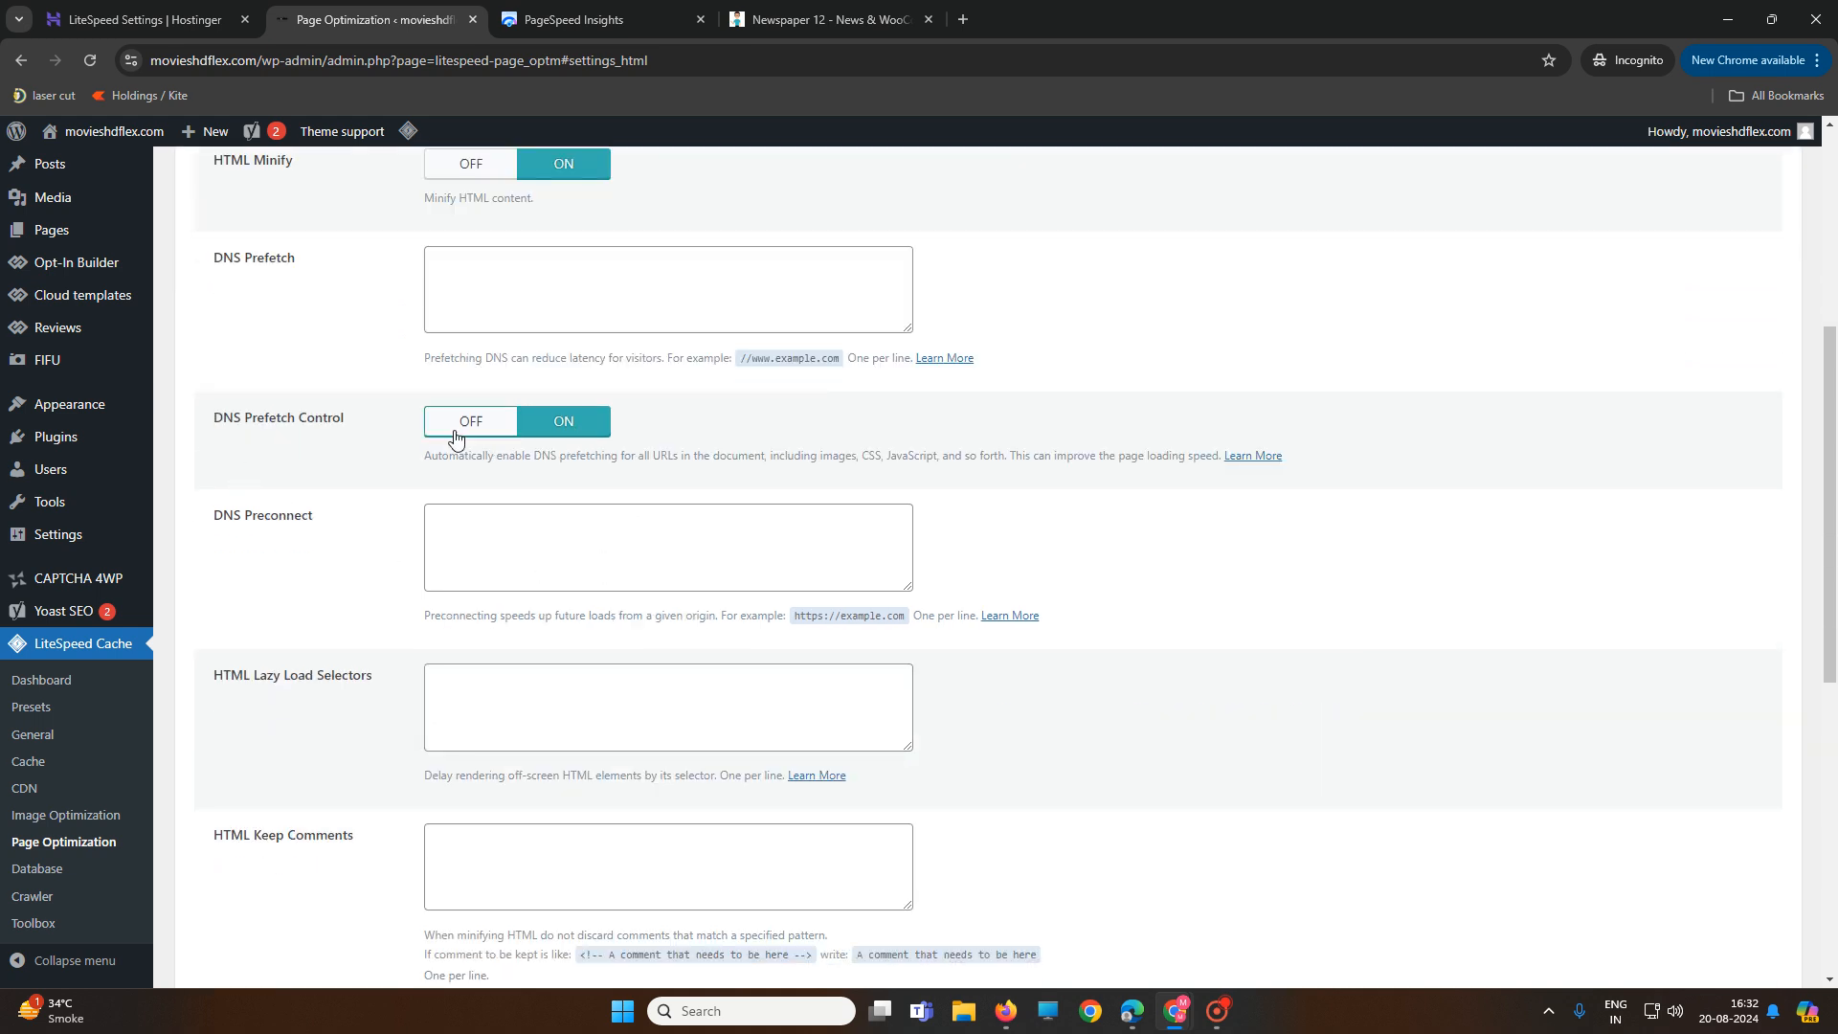
{"action": "scroll", "coordinate": [710, 561], "scroll_direction": "down", "scroll_amount": 4}
{"action": "scroll", "coordinate": [710, 565], "scroll_direction": "down", "scroll_amount": 3}
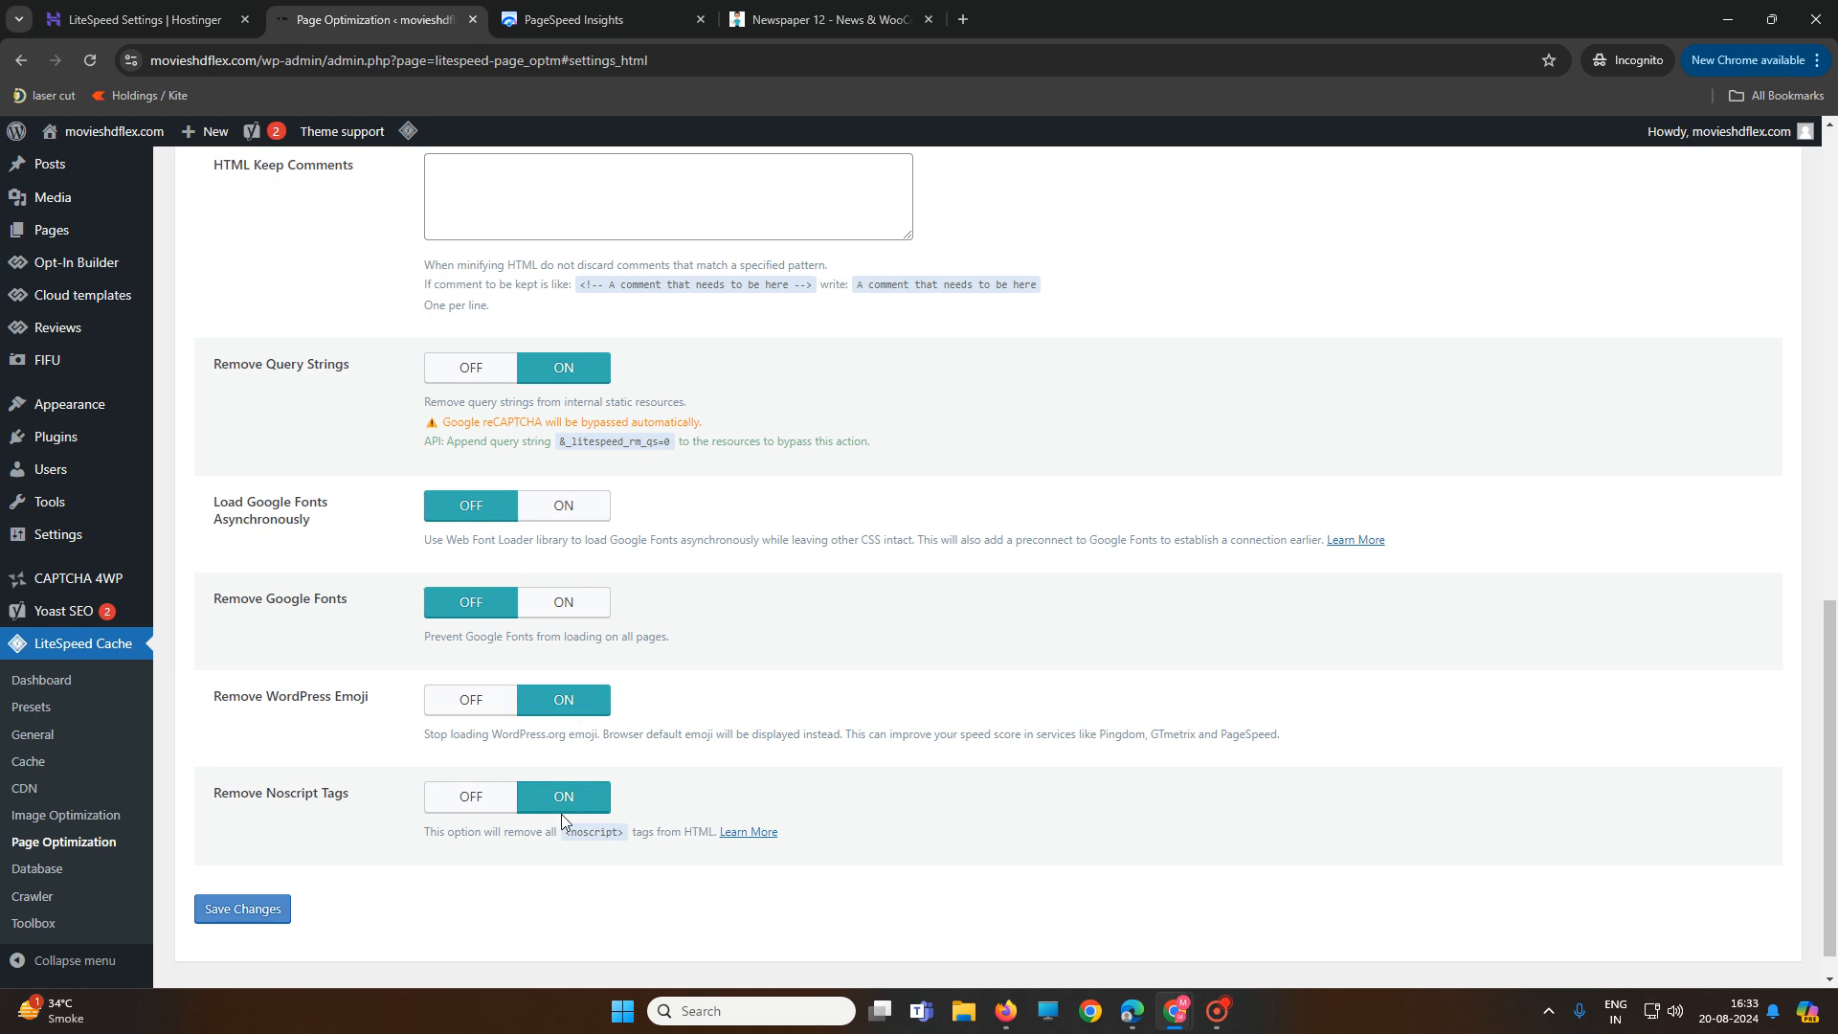
{"action": "left_click", "coordinate": [242, 909]}
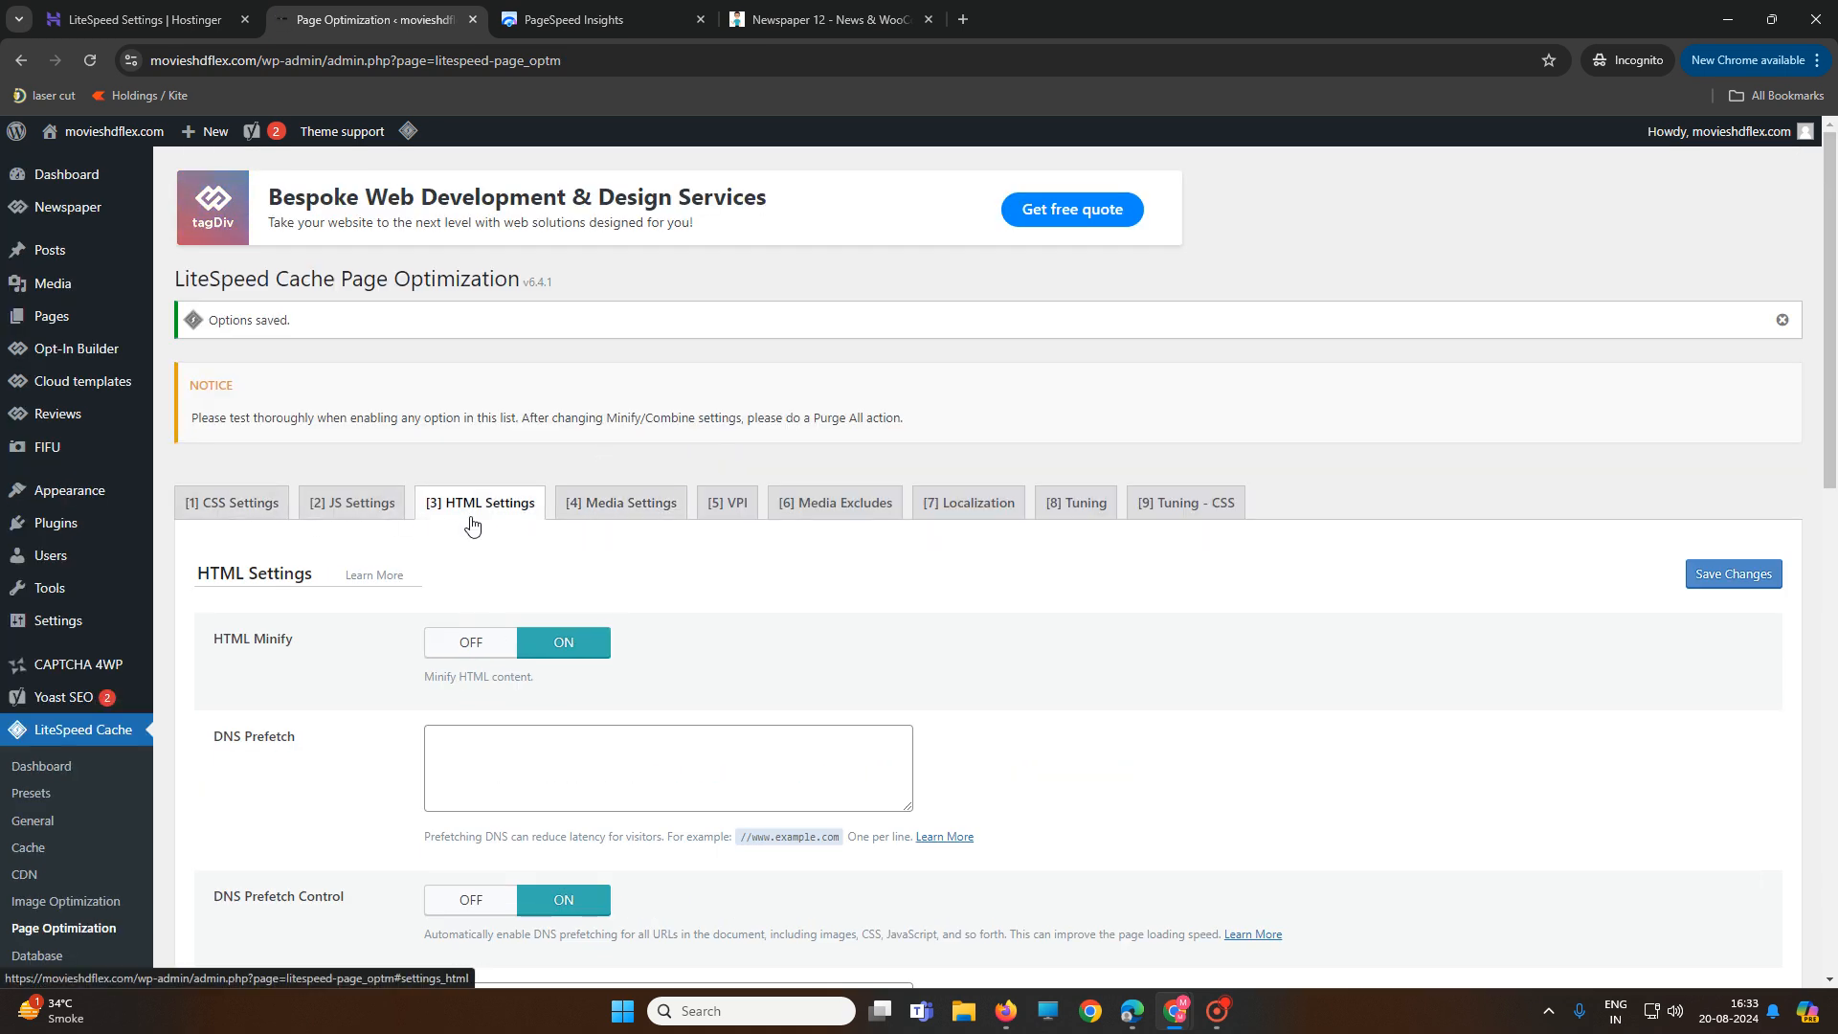
Set Lazy Load Images to ON in the Media settings and save the changes
{"action": "left_click", "coordinate": [617, 508]}
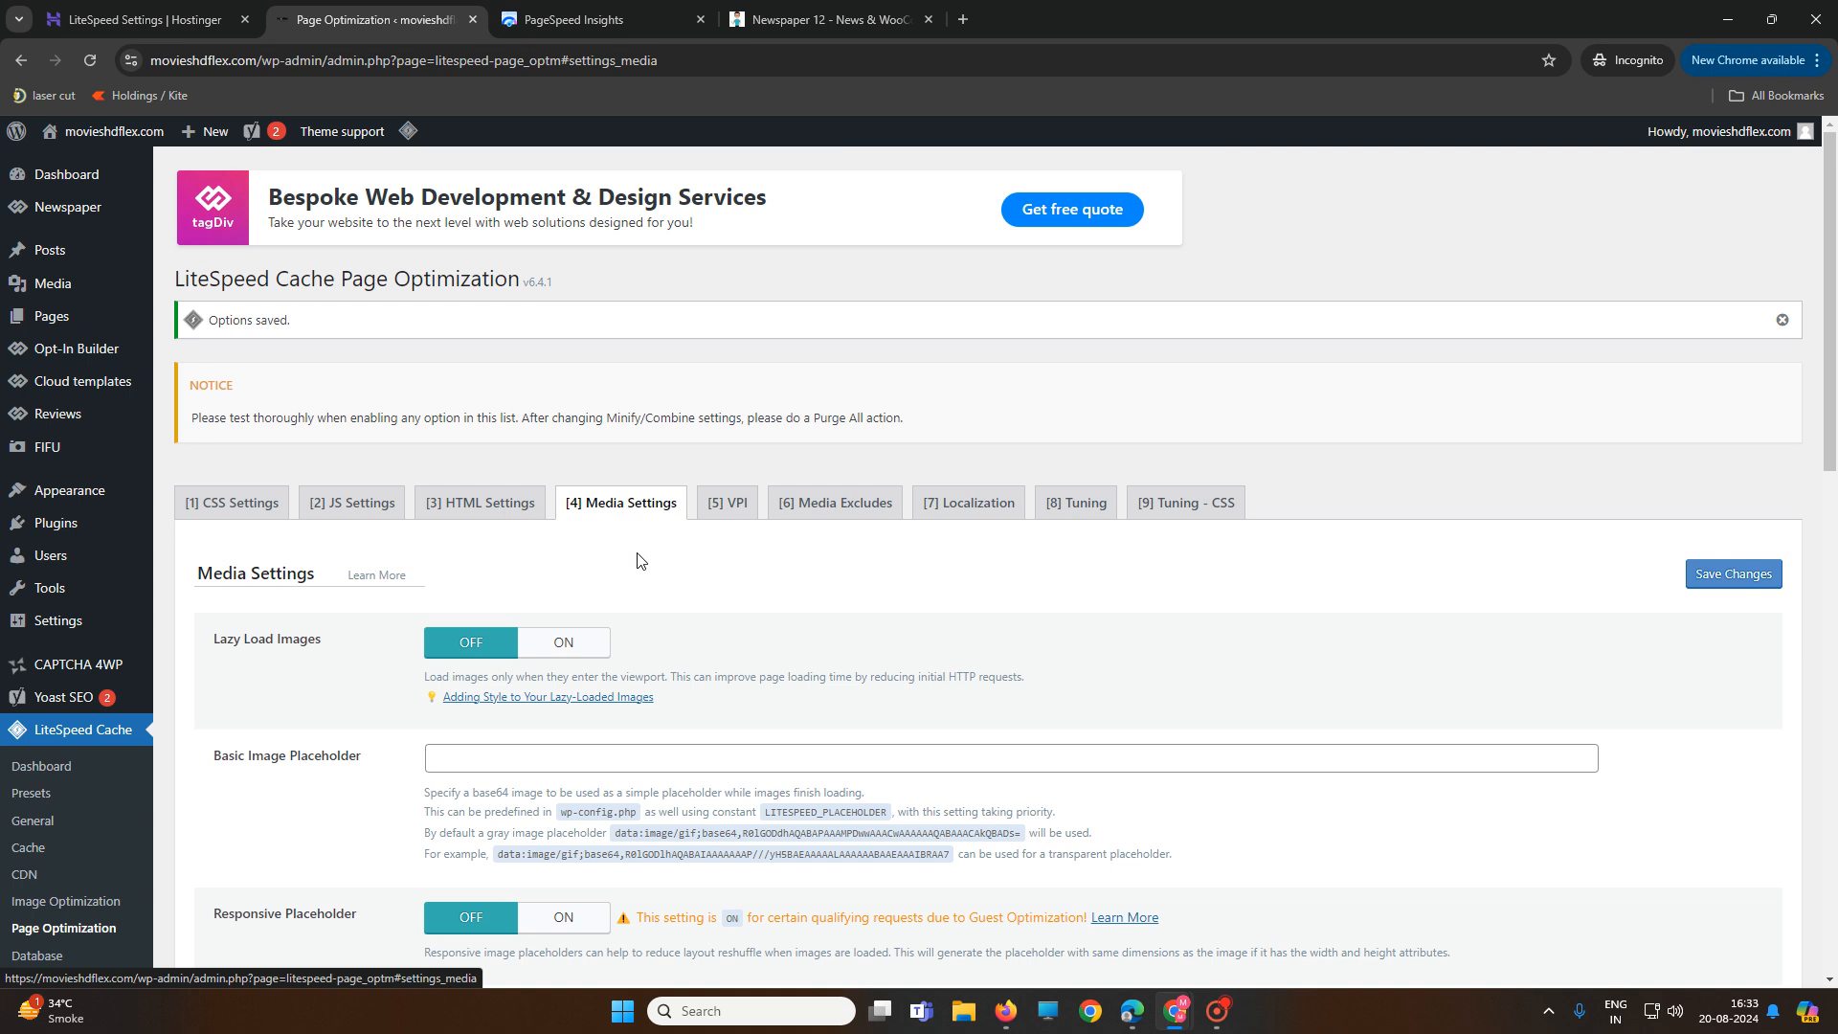
{"action": "scroll", "coordinate": [728, 651], "scroll_direction": "down", "scroll_amount": 7}
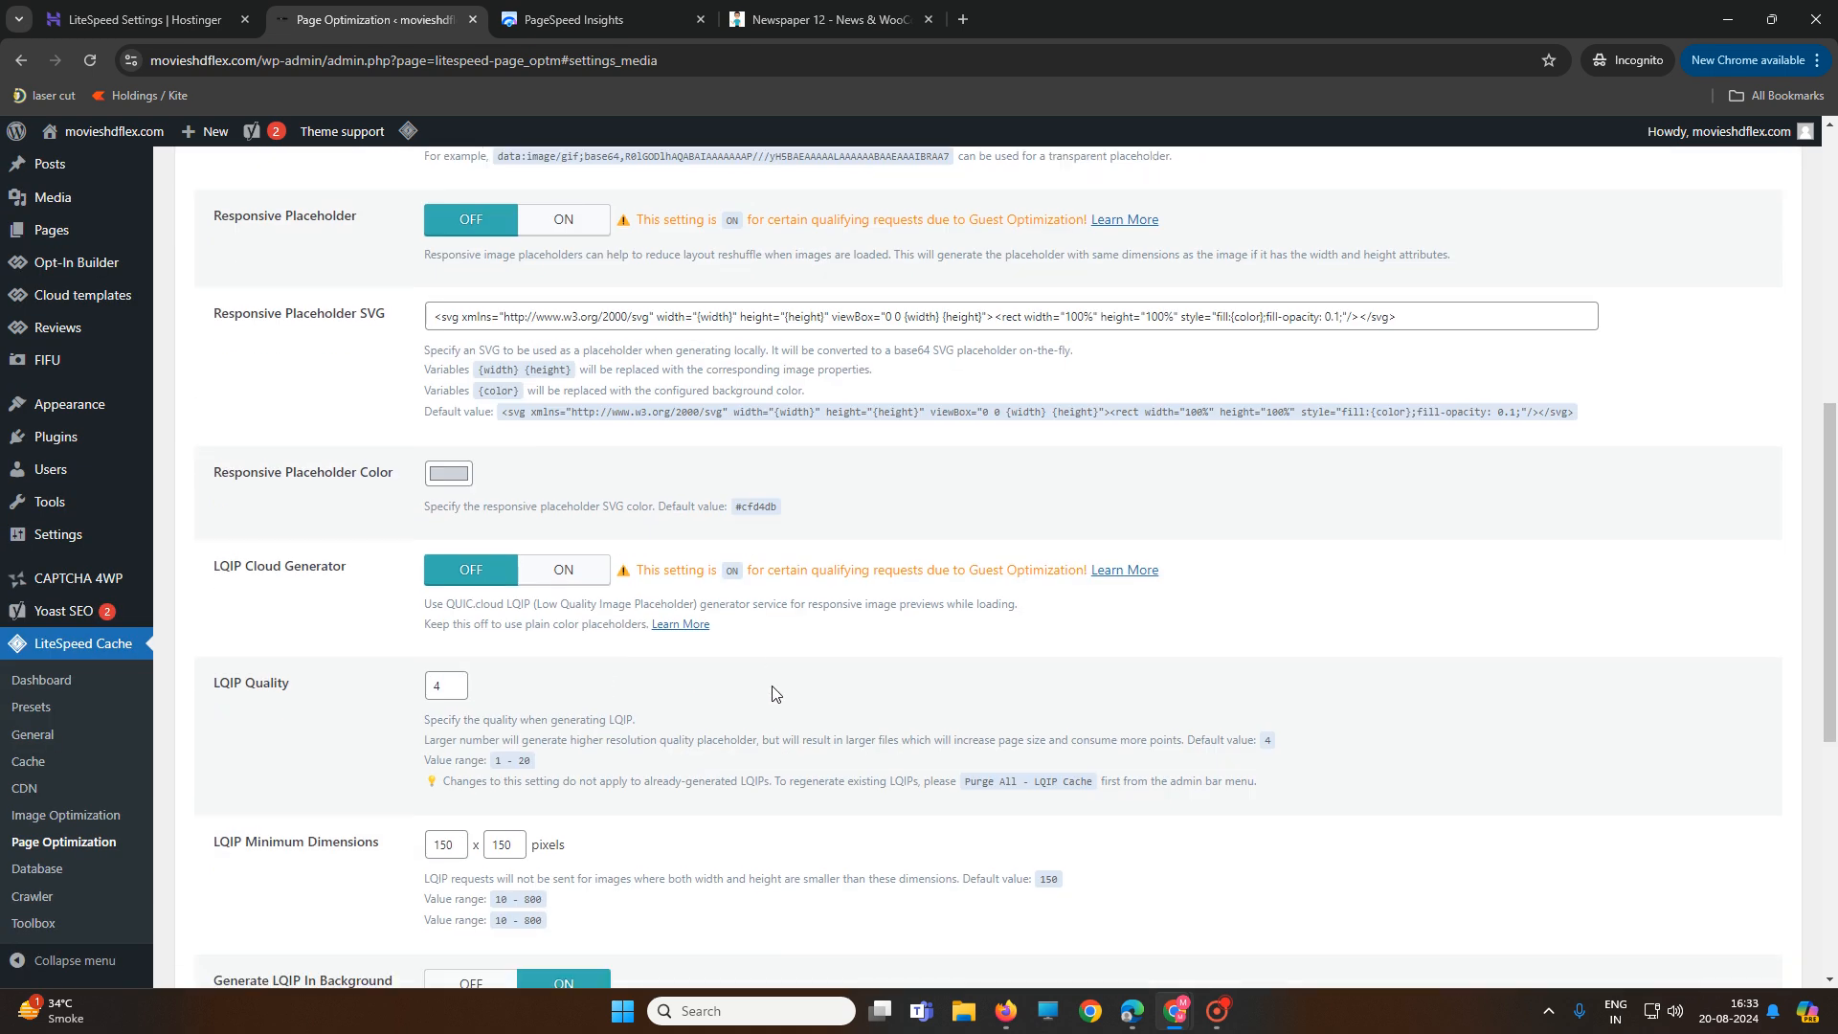
{"action": "scroll", "coordinate": [776, 693], "scroll_direction": "down", "scroll_amount": 7}
{"action": "scroll", "coordinate": [776, 693], "scroll_direction": "up", "scroll_amount": 11}
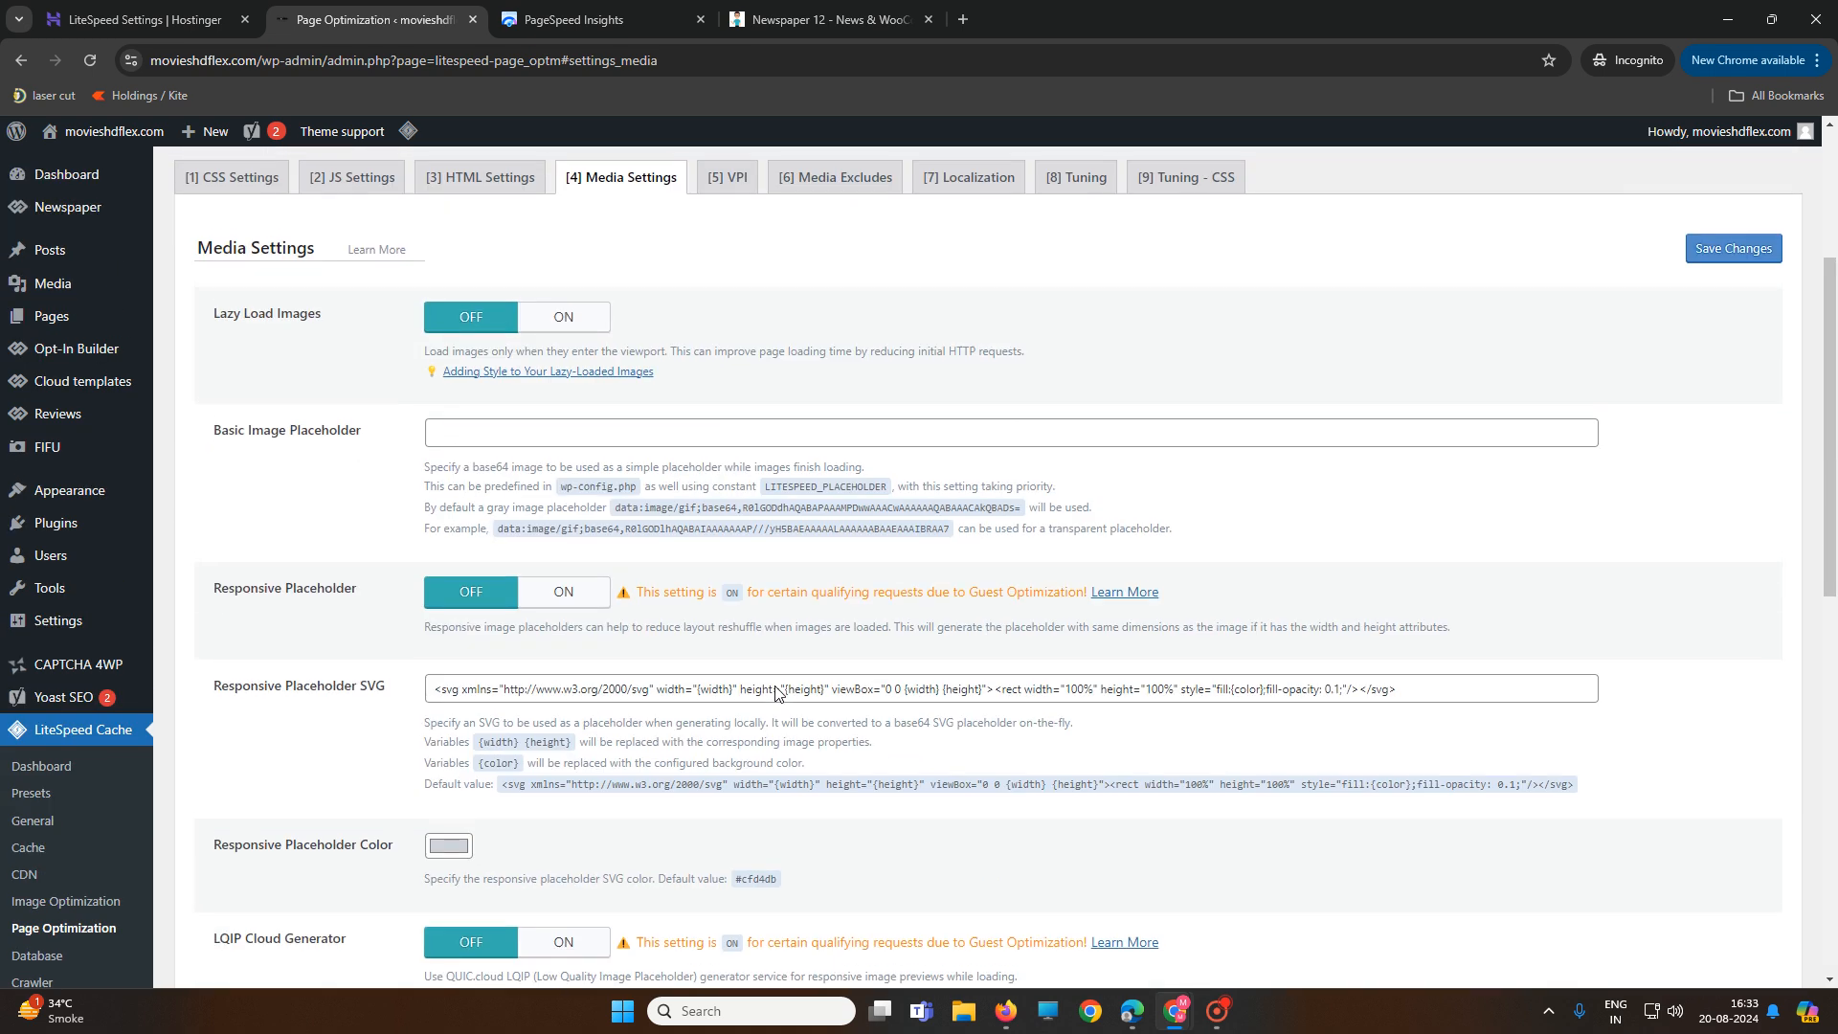
{"action": "scroll", "coordinate": [775, 691], "scroll_direction": "up", "scroll_amount": 4}
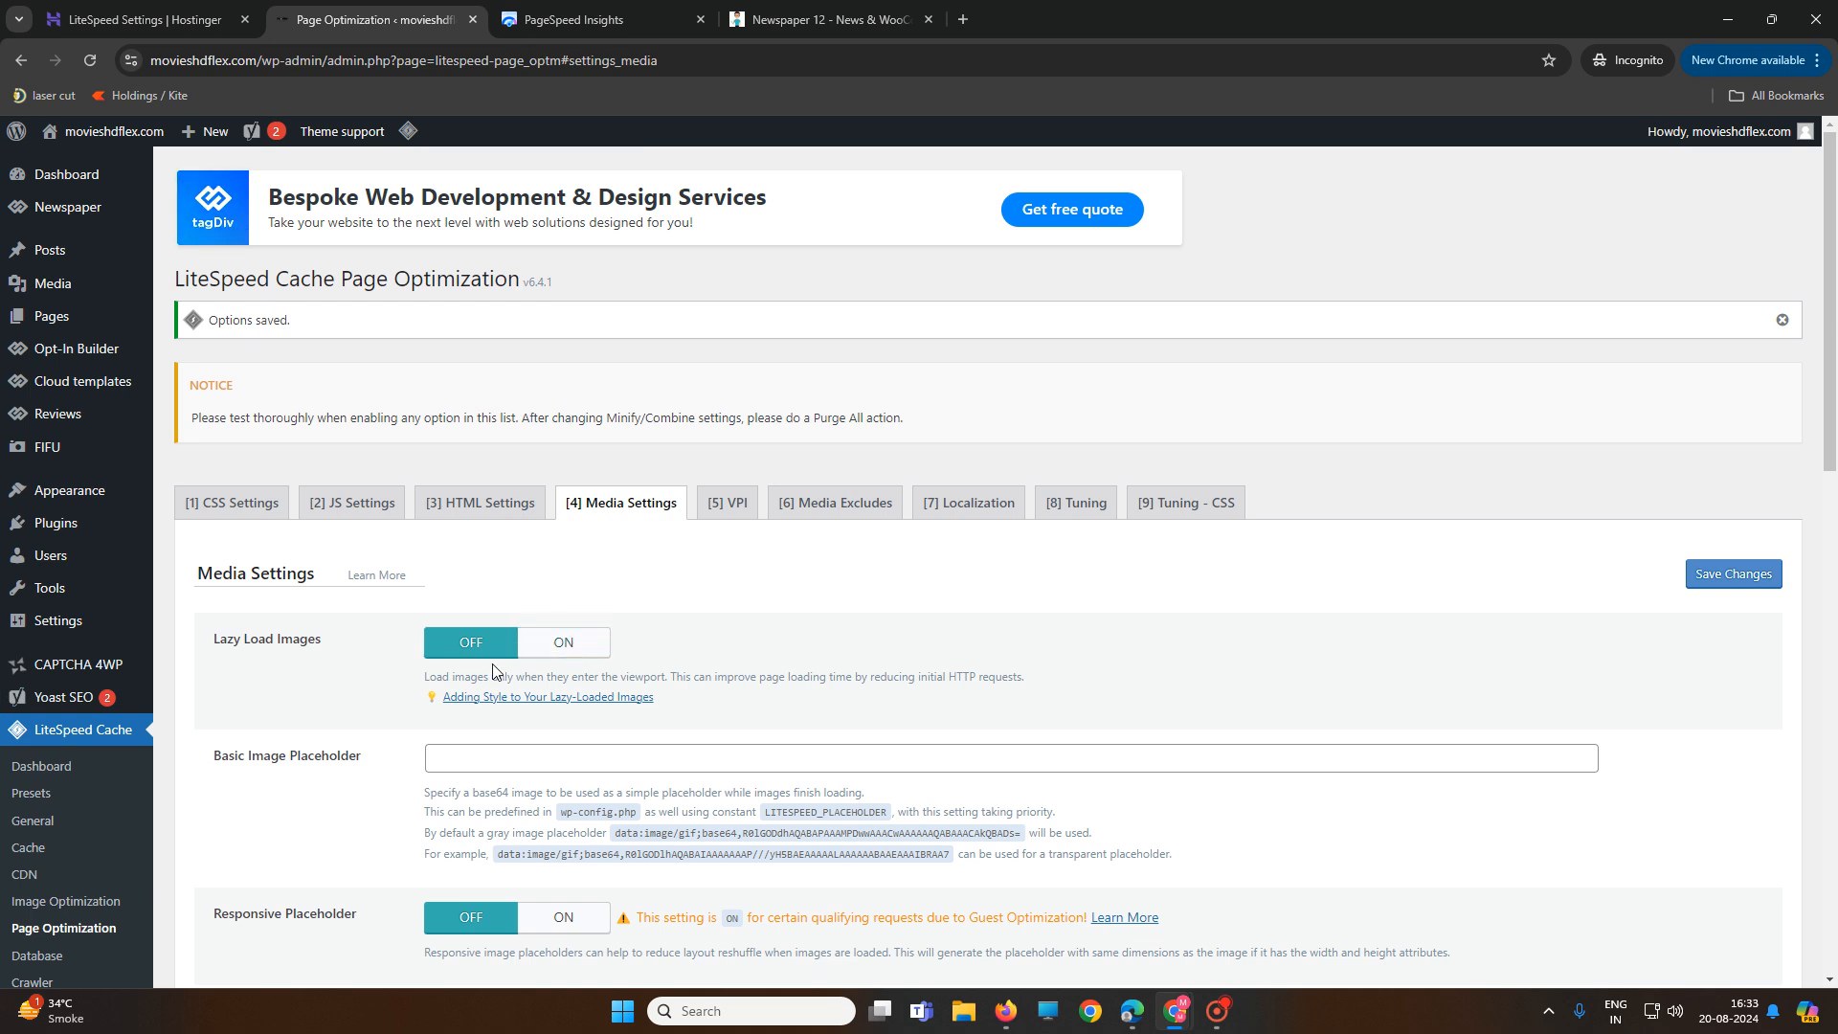
{"action": "left_click", "coordinate": [566, 653]}
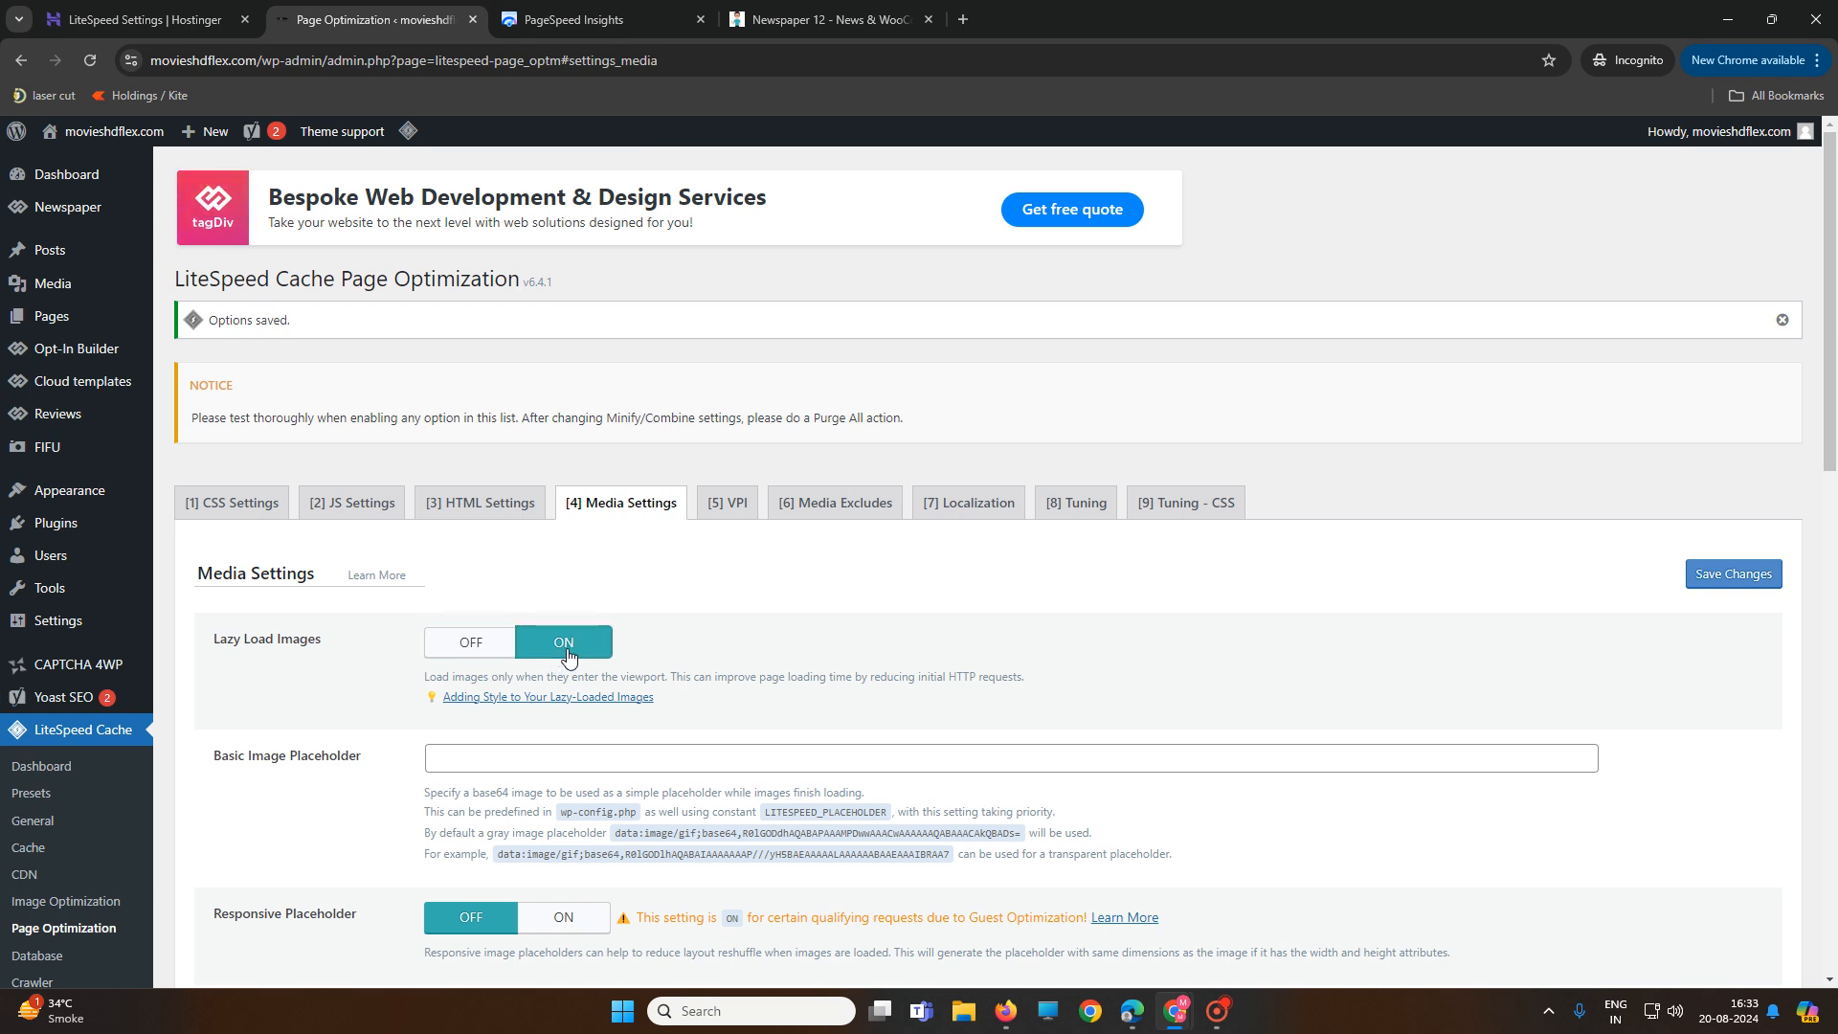
{"action": "scroll", "coordinate": [607, 926], "scroll_direction": "down", "scroll_amount": 13}
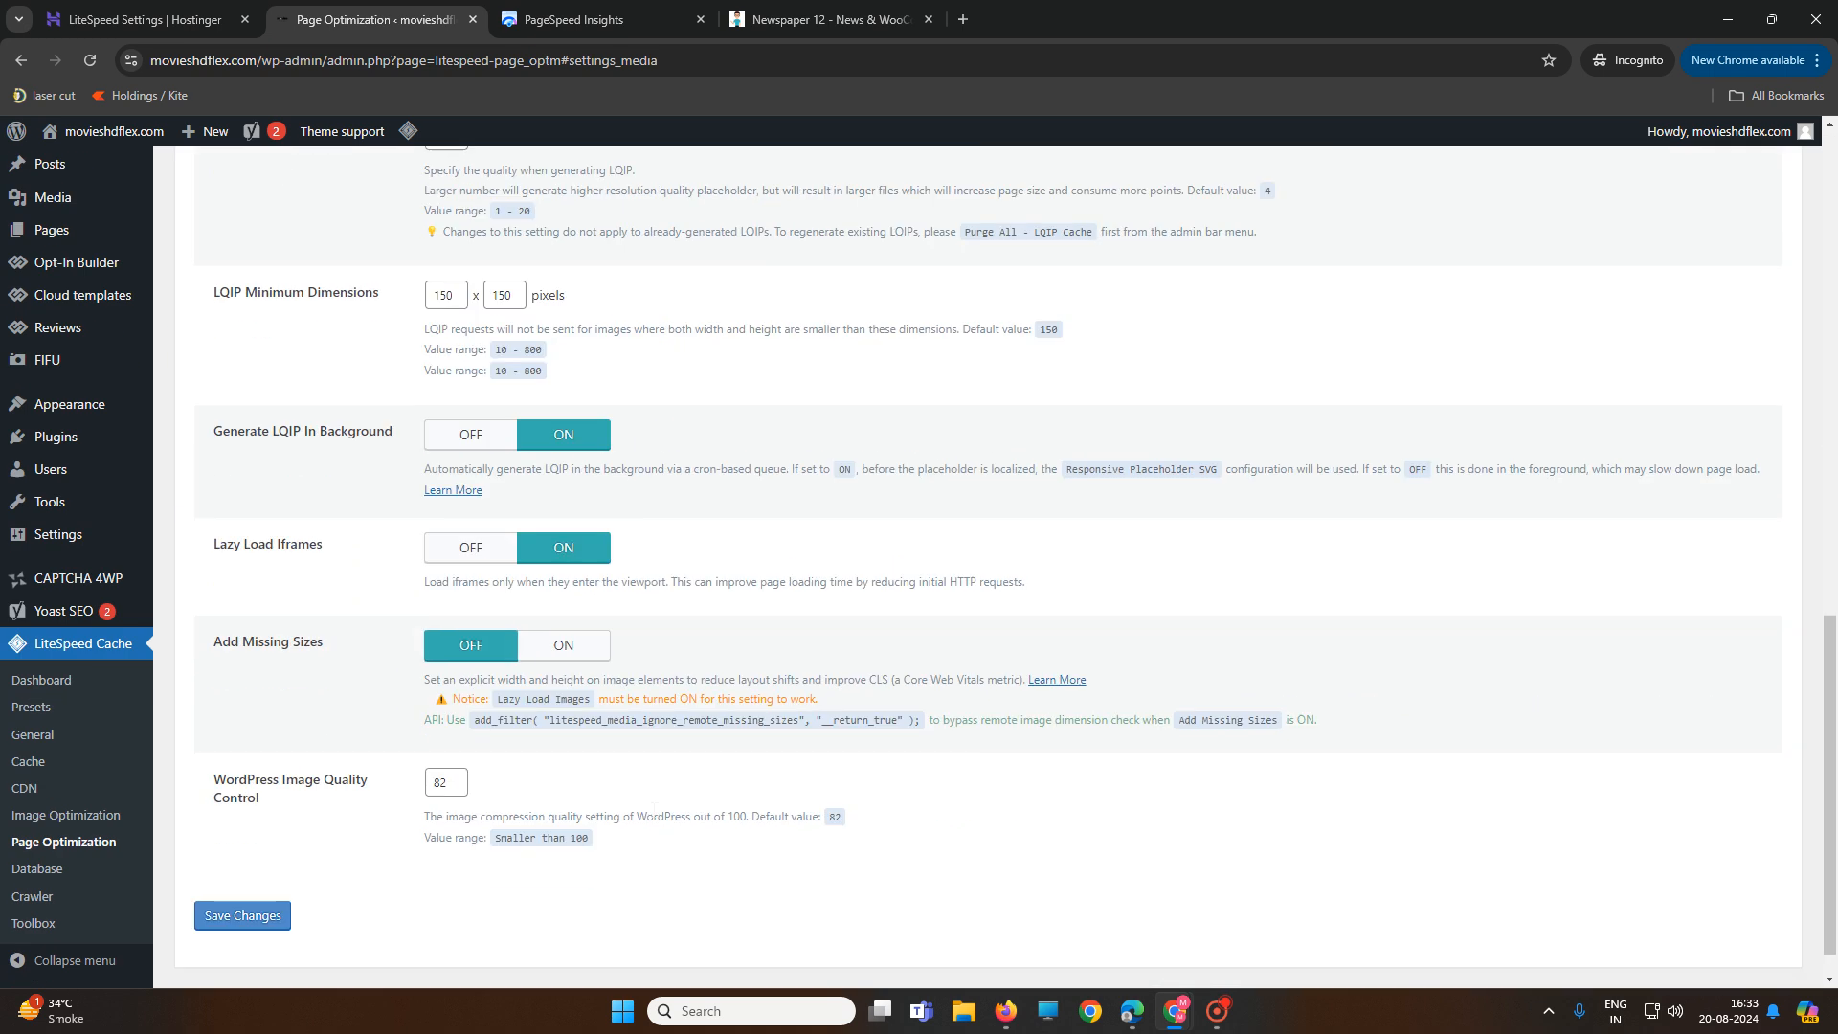
{"action": "left_click", "coordinate": [278, 873]}
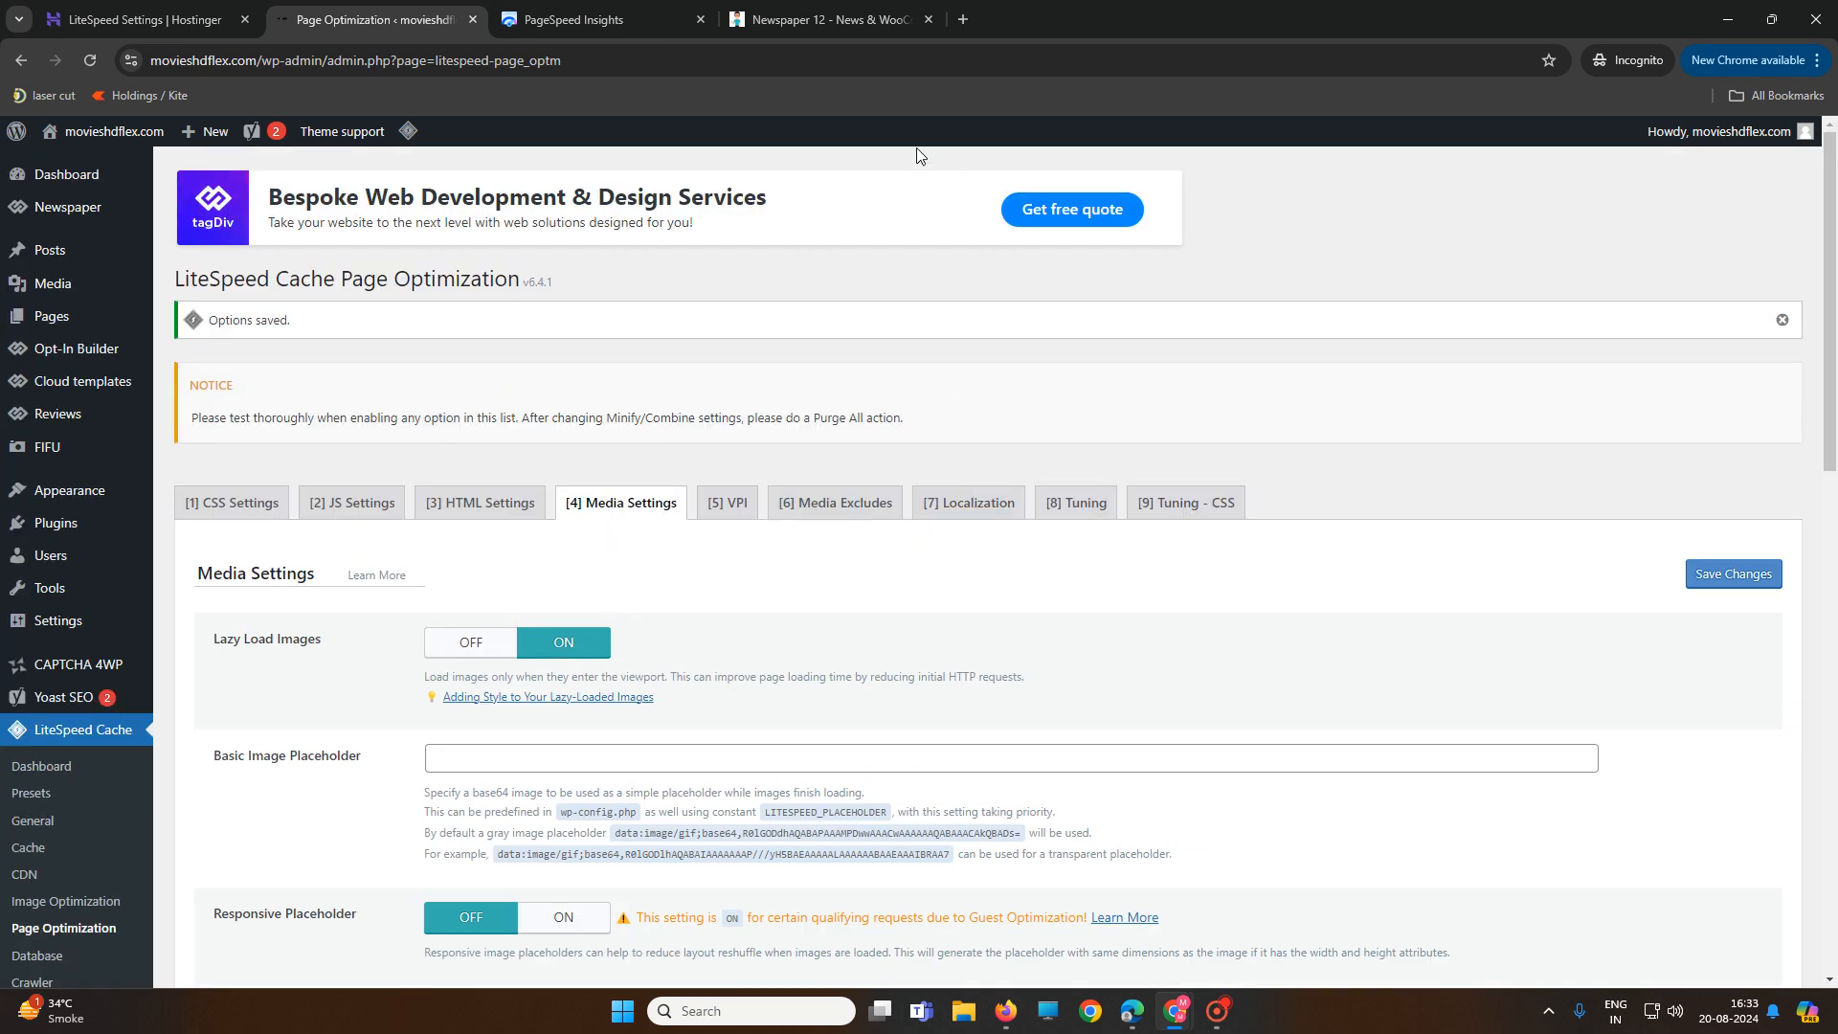
{"action": "left_click", "coordinate": [622, 15]}
{"action": "left_click", "coordinate": [1423, 302]}
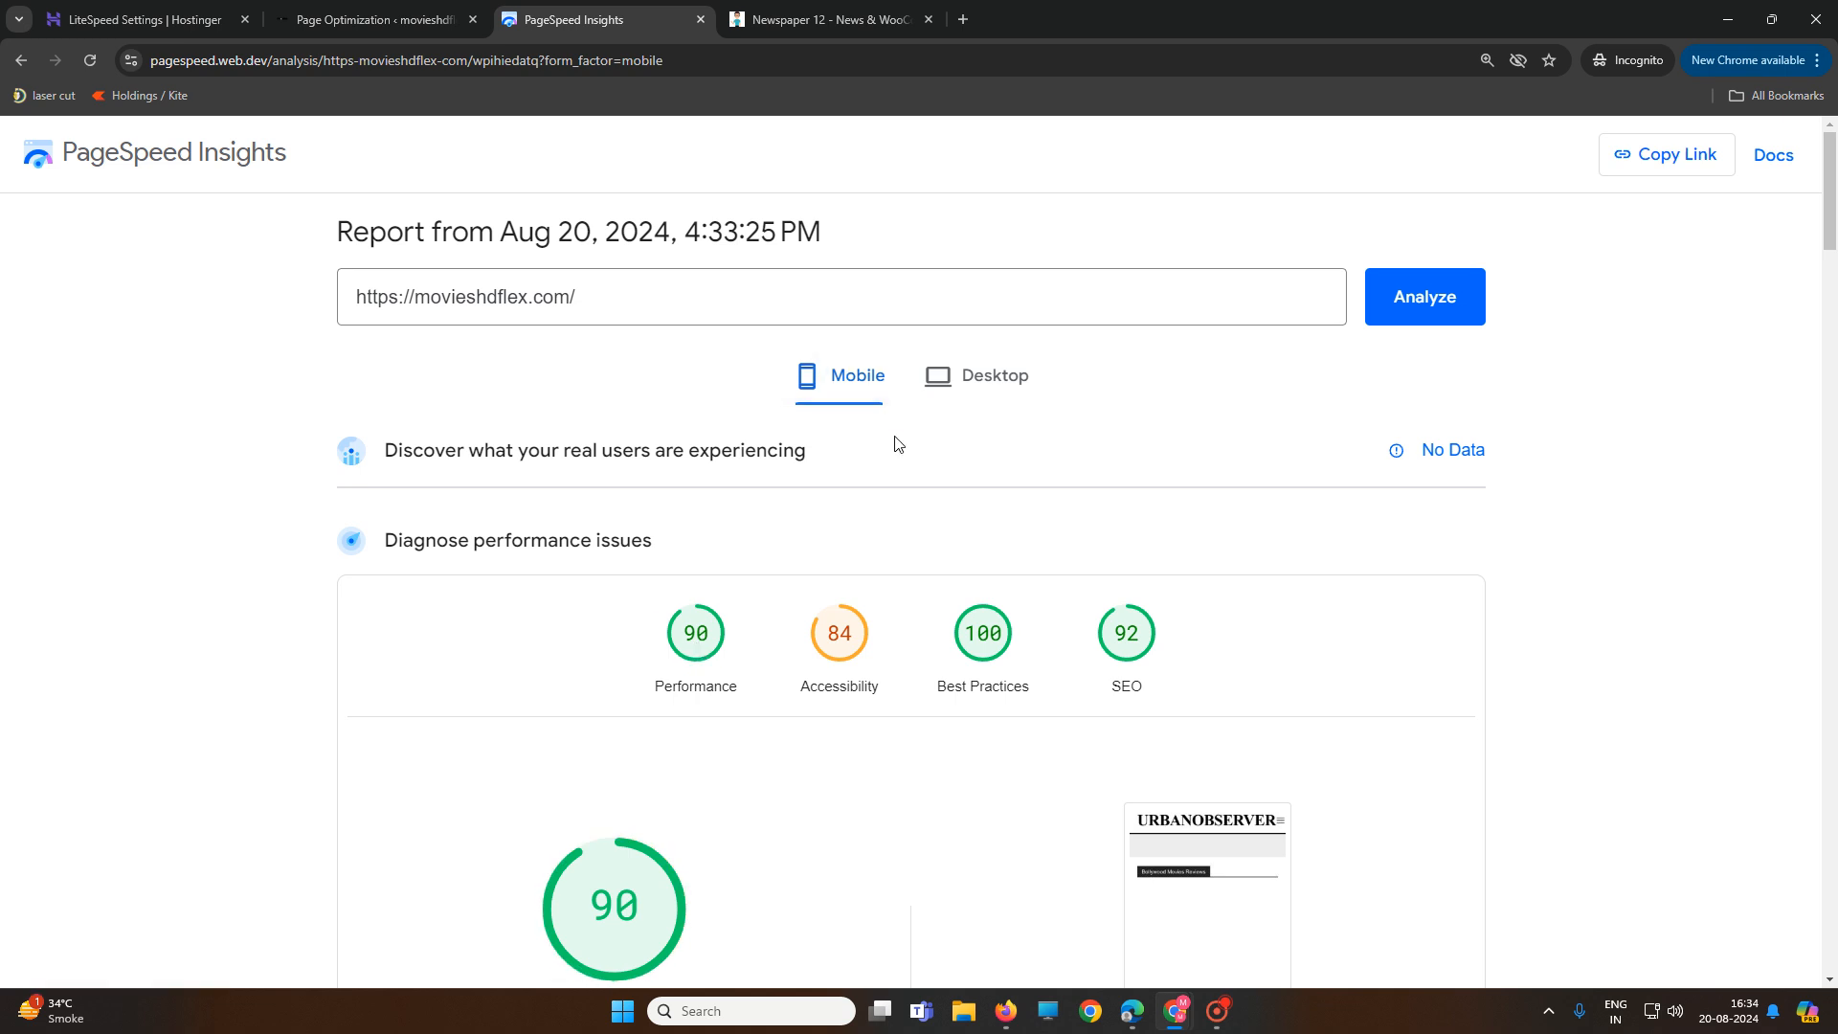
{"action": "left_click", "coordinate": [968, 397]}
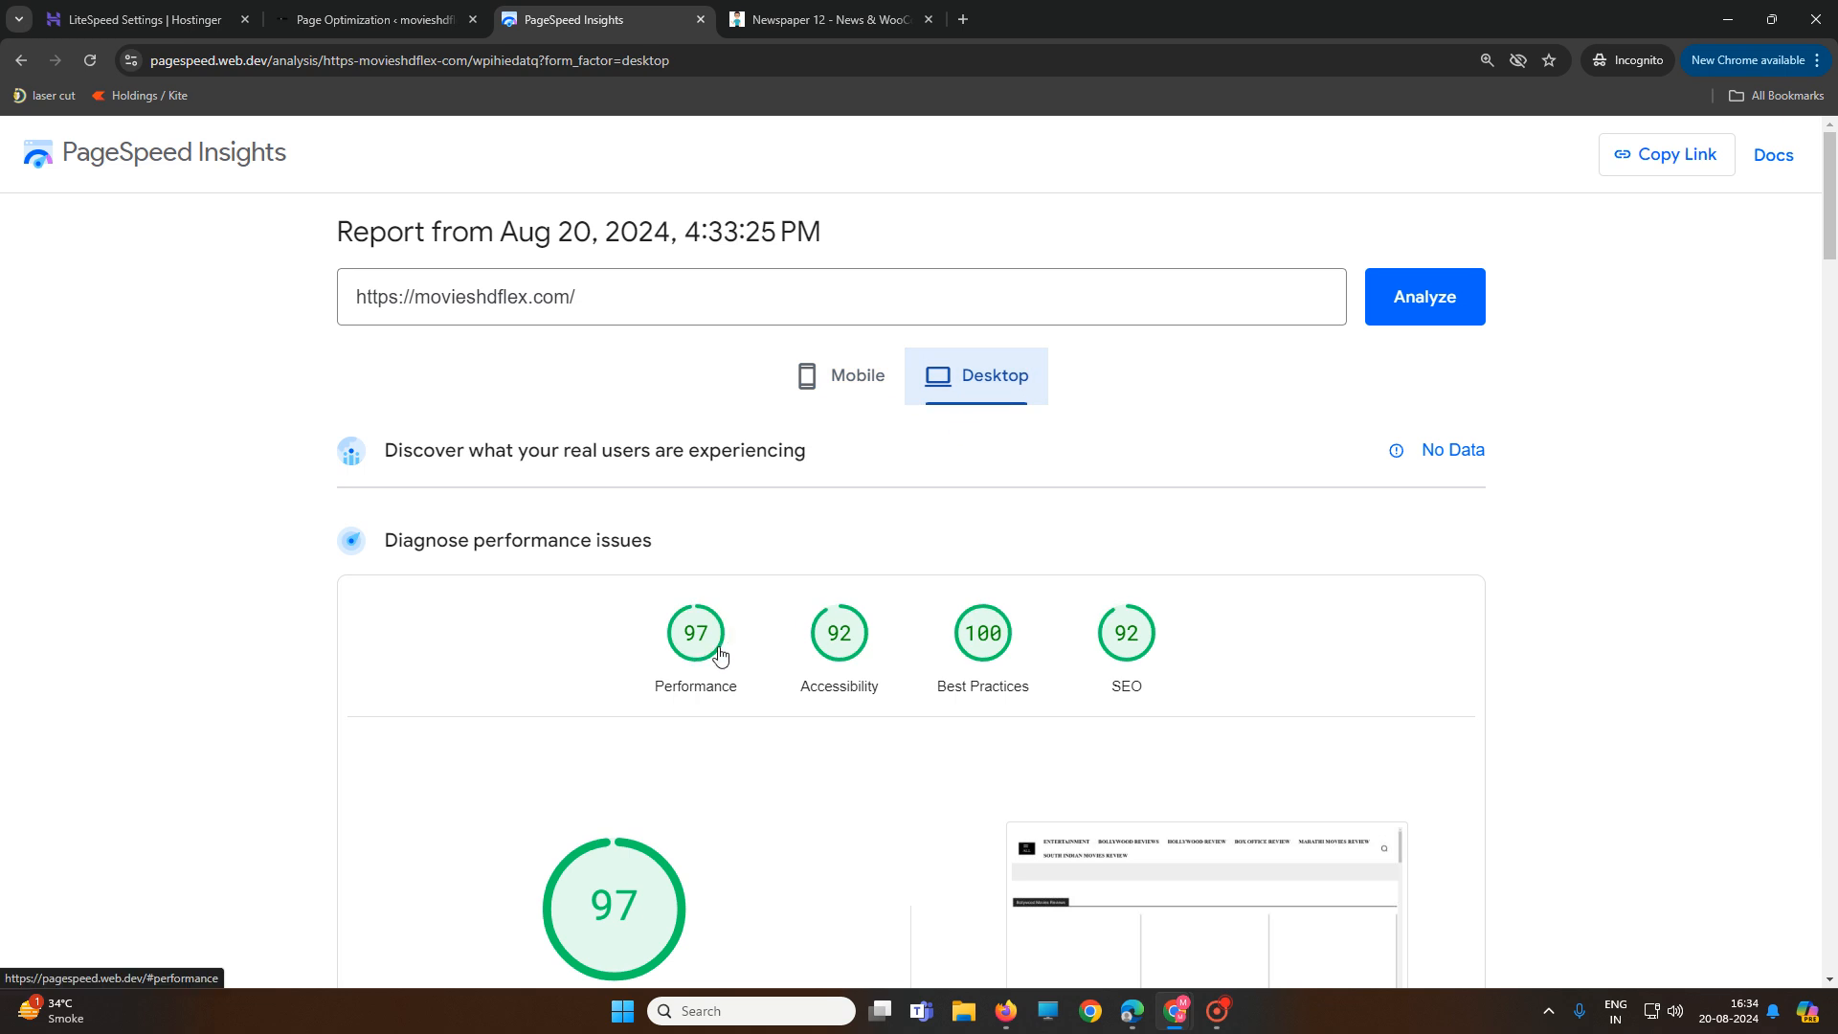
Return to the LiteSpeed Media settings, set Lazy Load Images to OFF and save the changes
{"action": "left_click", "coordinate": [397, 19]}
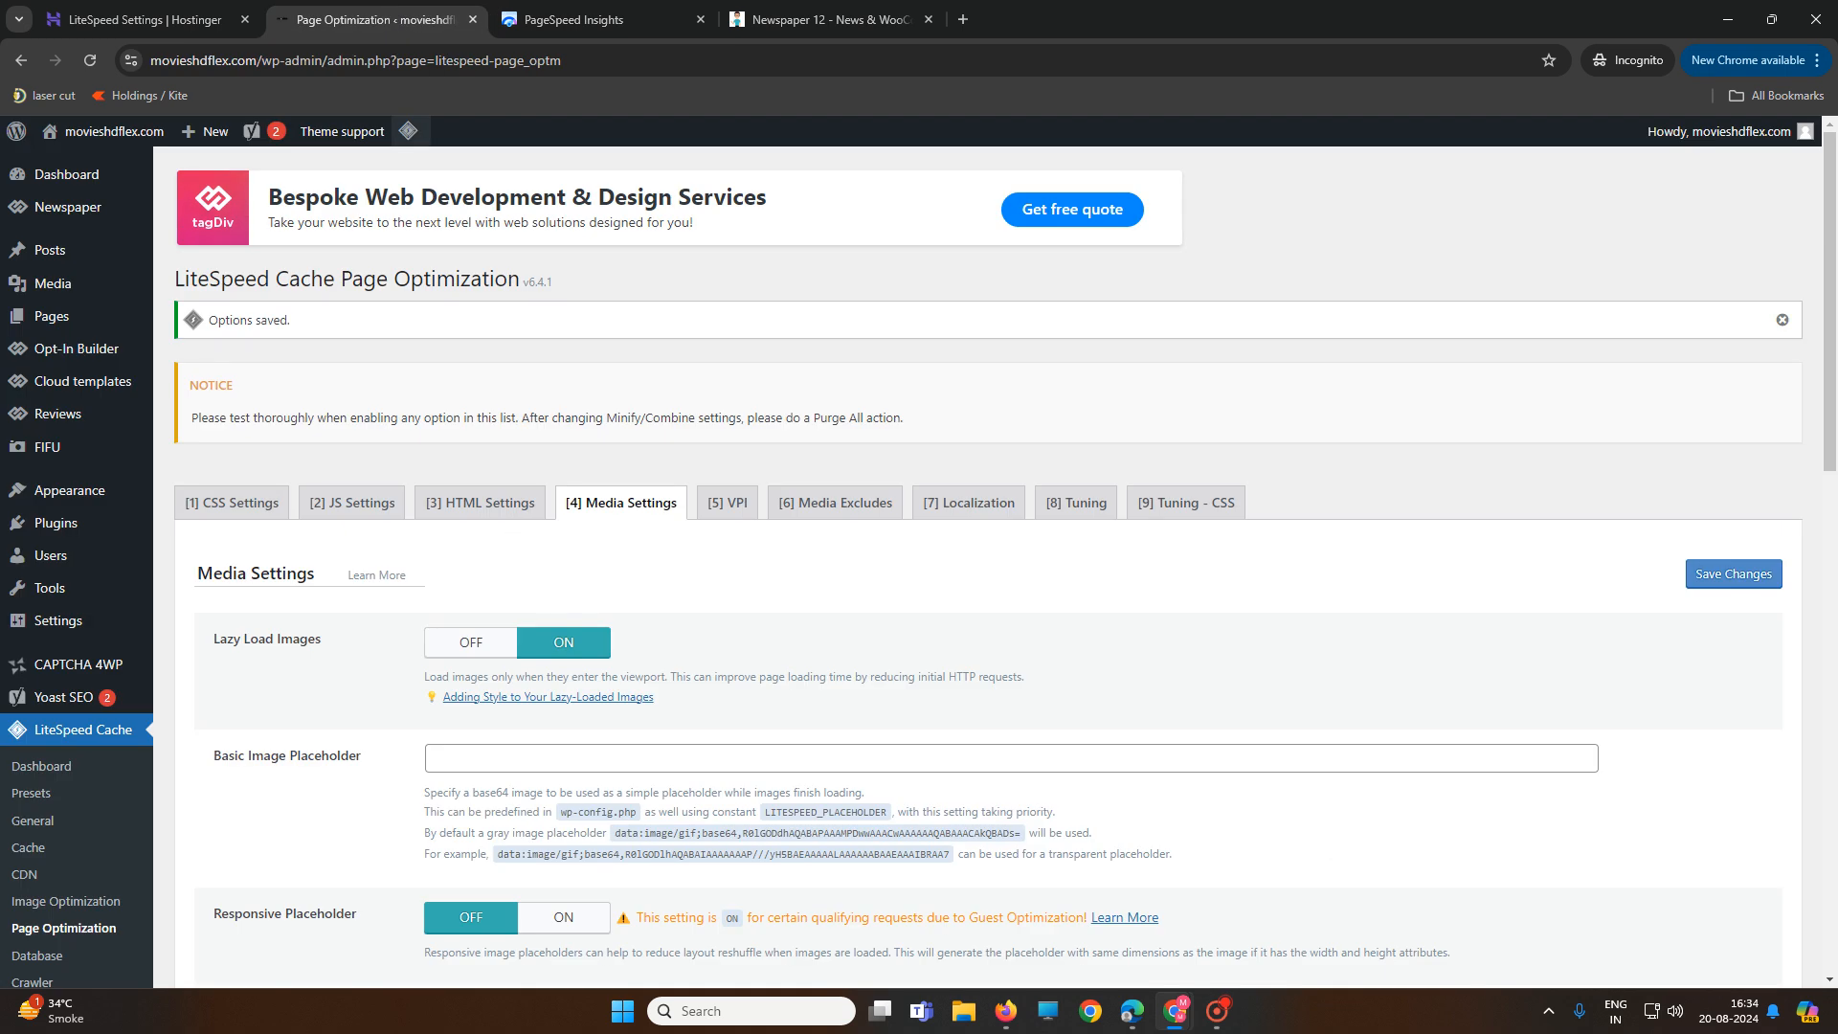
{"action": "left_click", "coordinate": [470, 642]}
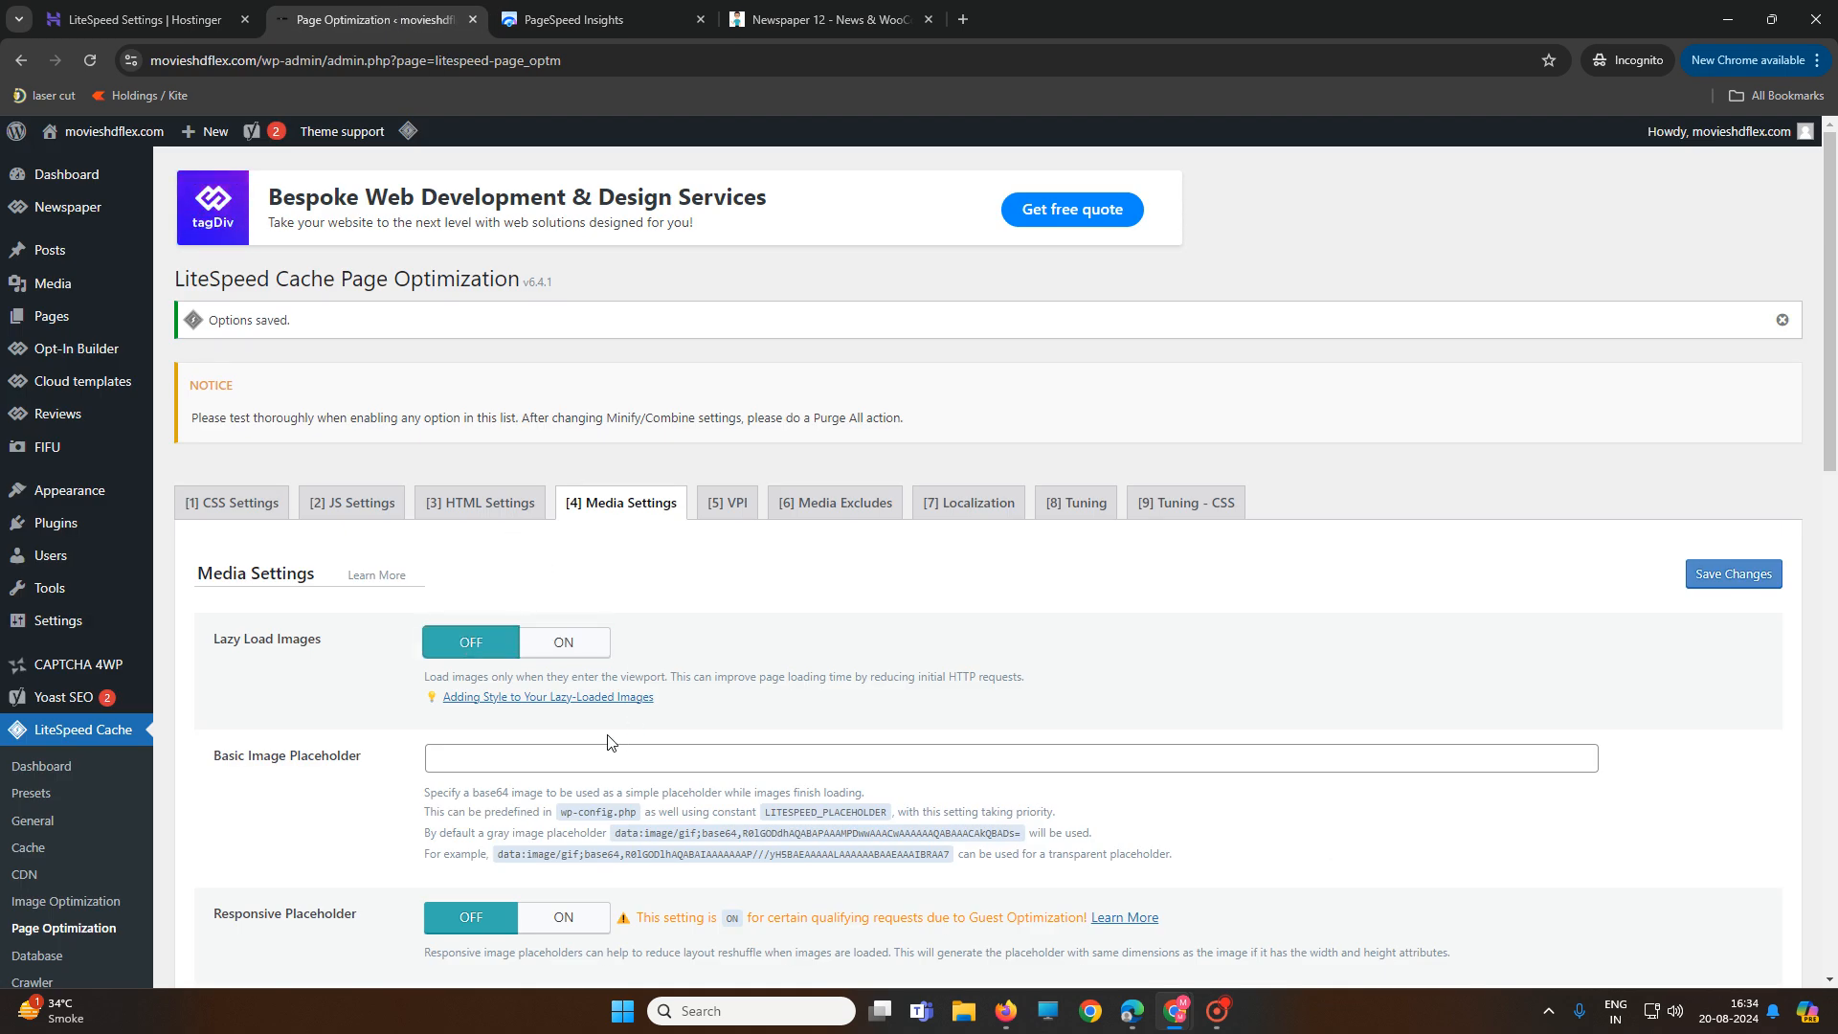
{"action": "scroll", "coordinate": [609, 742], "scroll_direction": "down", "scroll_amount": 12}
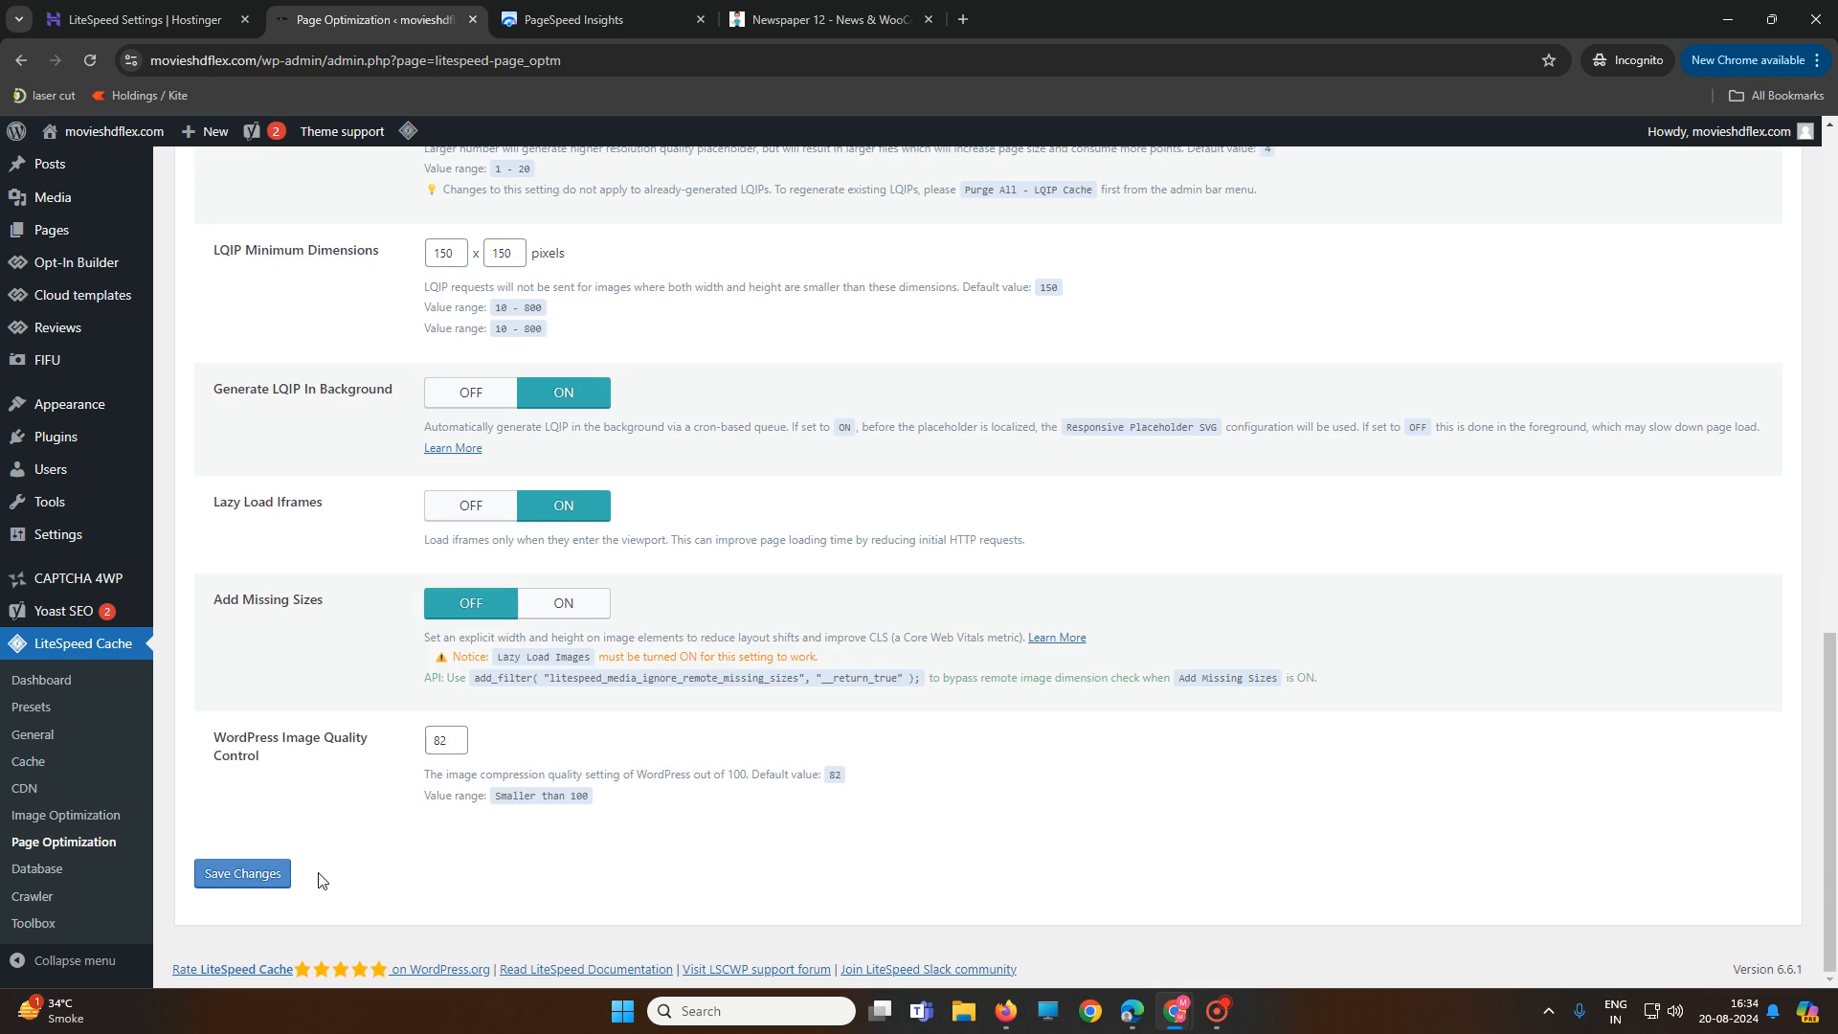
{"action": "left_click", "coordinate": [265, 874]}
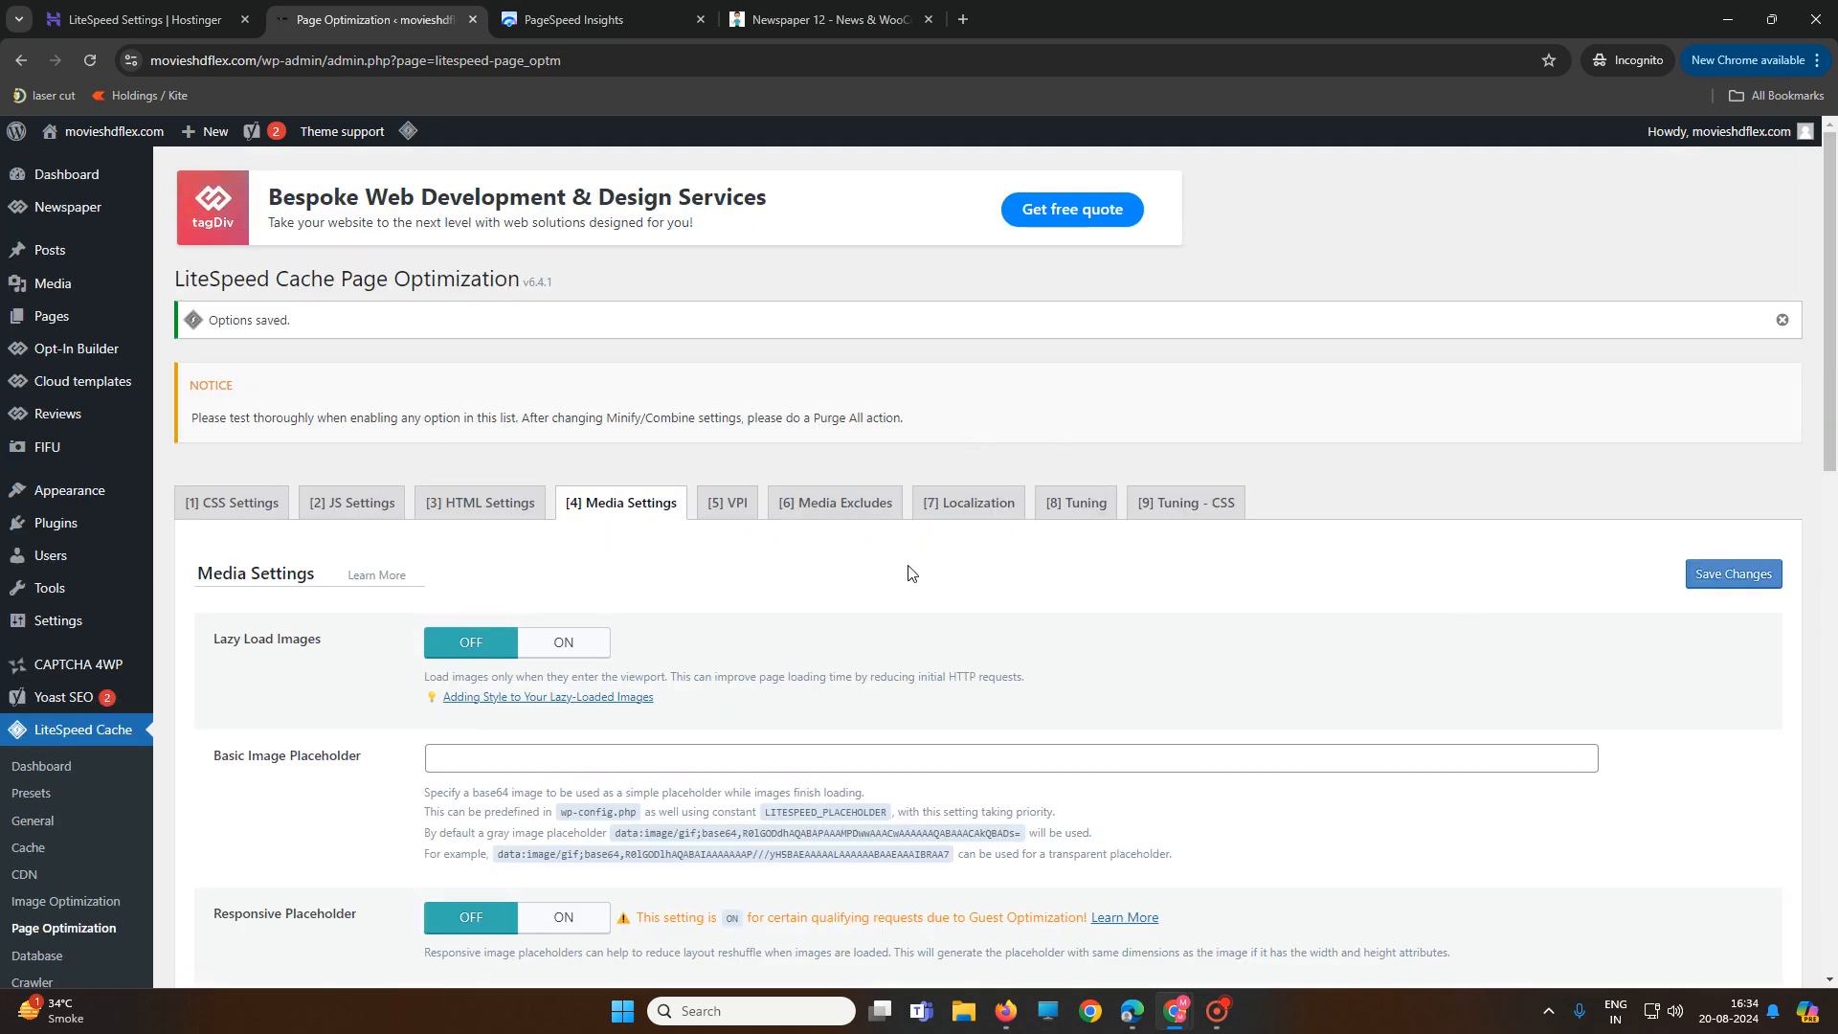
Look through the Media Excludes, Localization, Tuning, Tuning - CSS and VPI settings
{"action": "left_click", "coordinate": [839, 512]}
{"action": "left_click", "coordinate": [964, 514]}
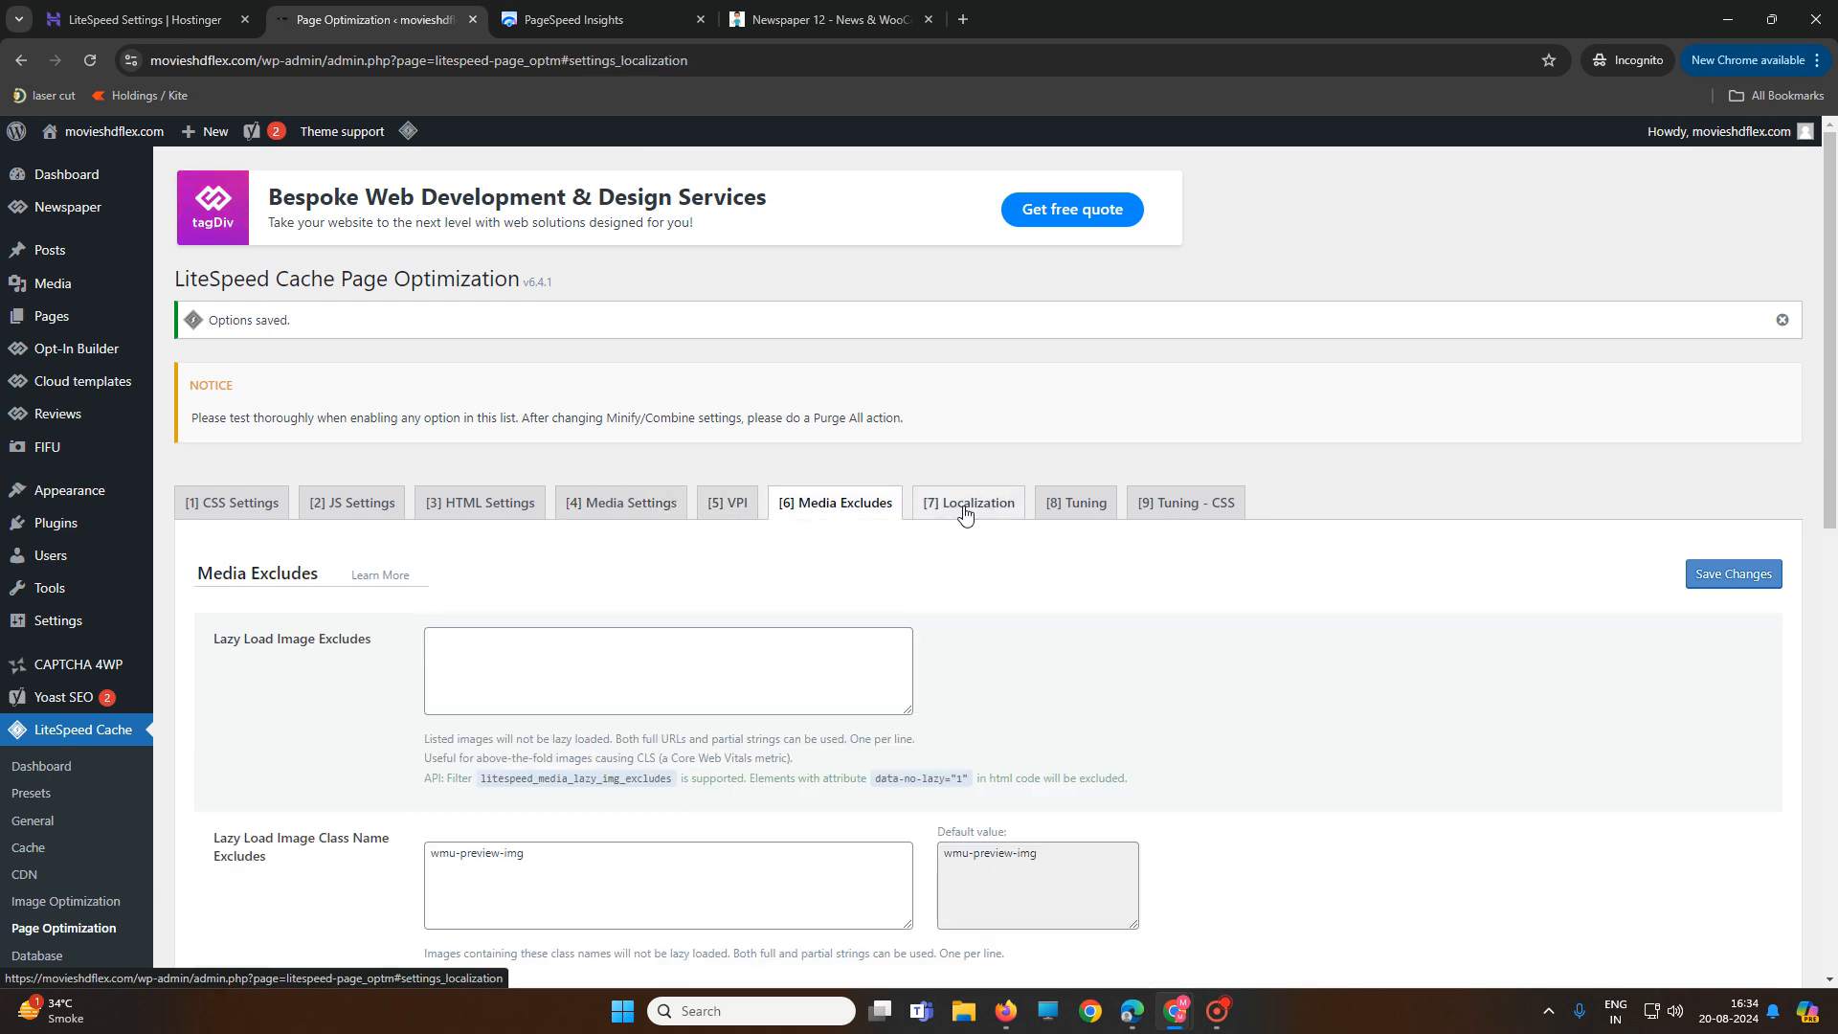
{"action": "left_click", "coordinate": [1063, 510]}
{"action": "left_click", "coordinate": [1211, 508]}
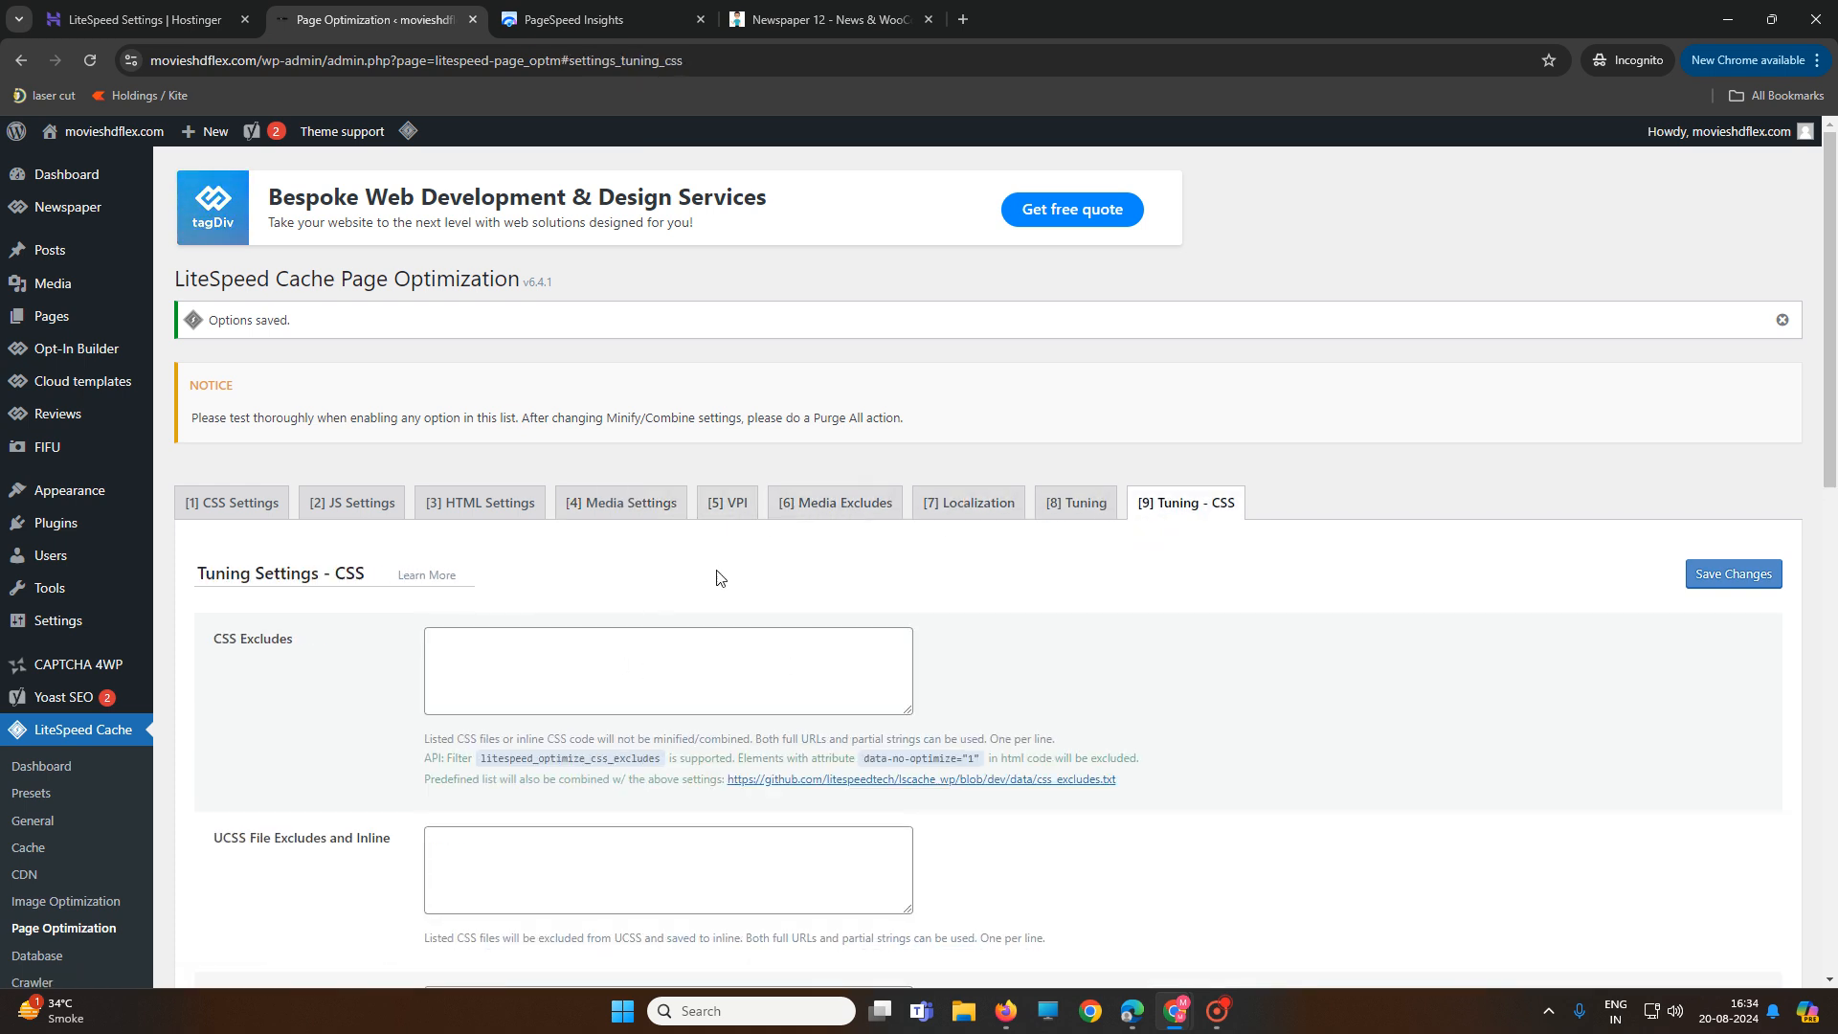
{"action": "left_click", "coordinate": [814, 505]}
{"action": "left_click", "coordinate": [727, 503]}
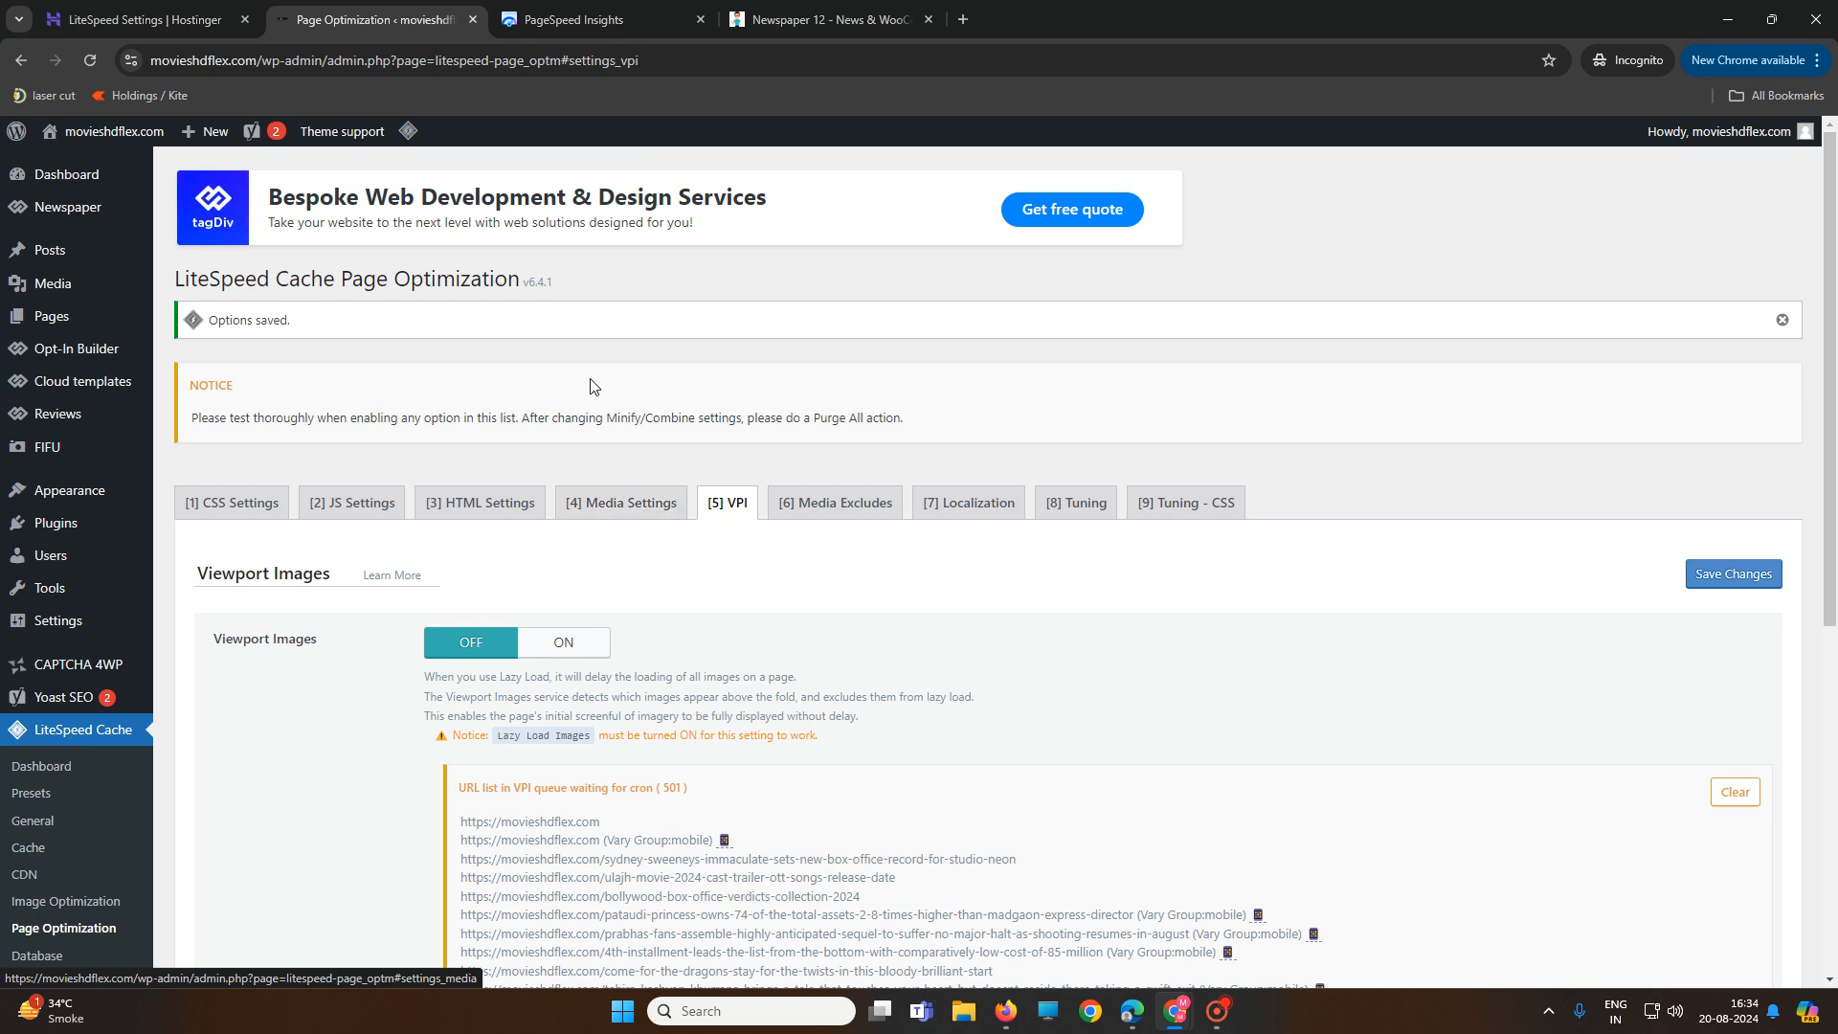
Purge all LiteSpeed caches of the site
{"action": "mouse_move", "coordinate": [412, 141]}
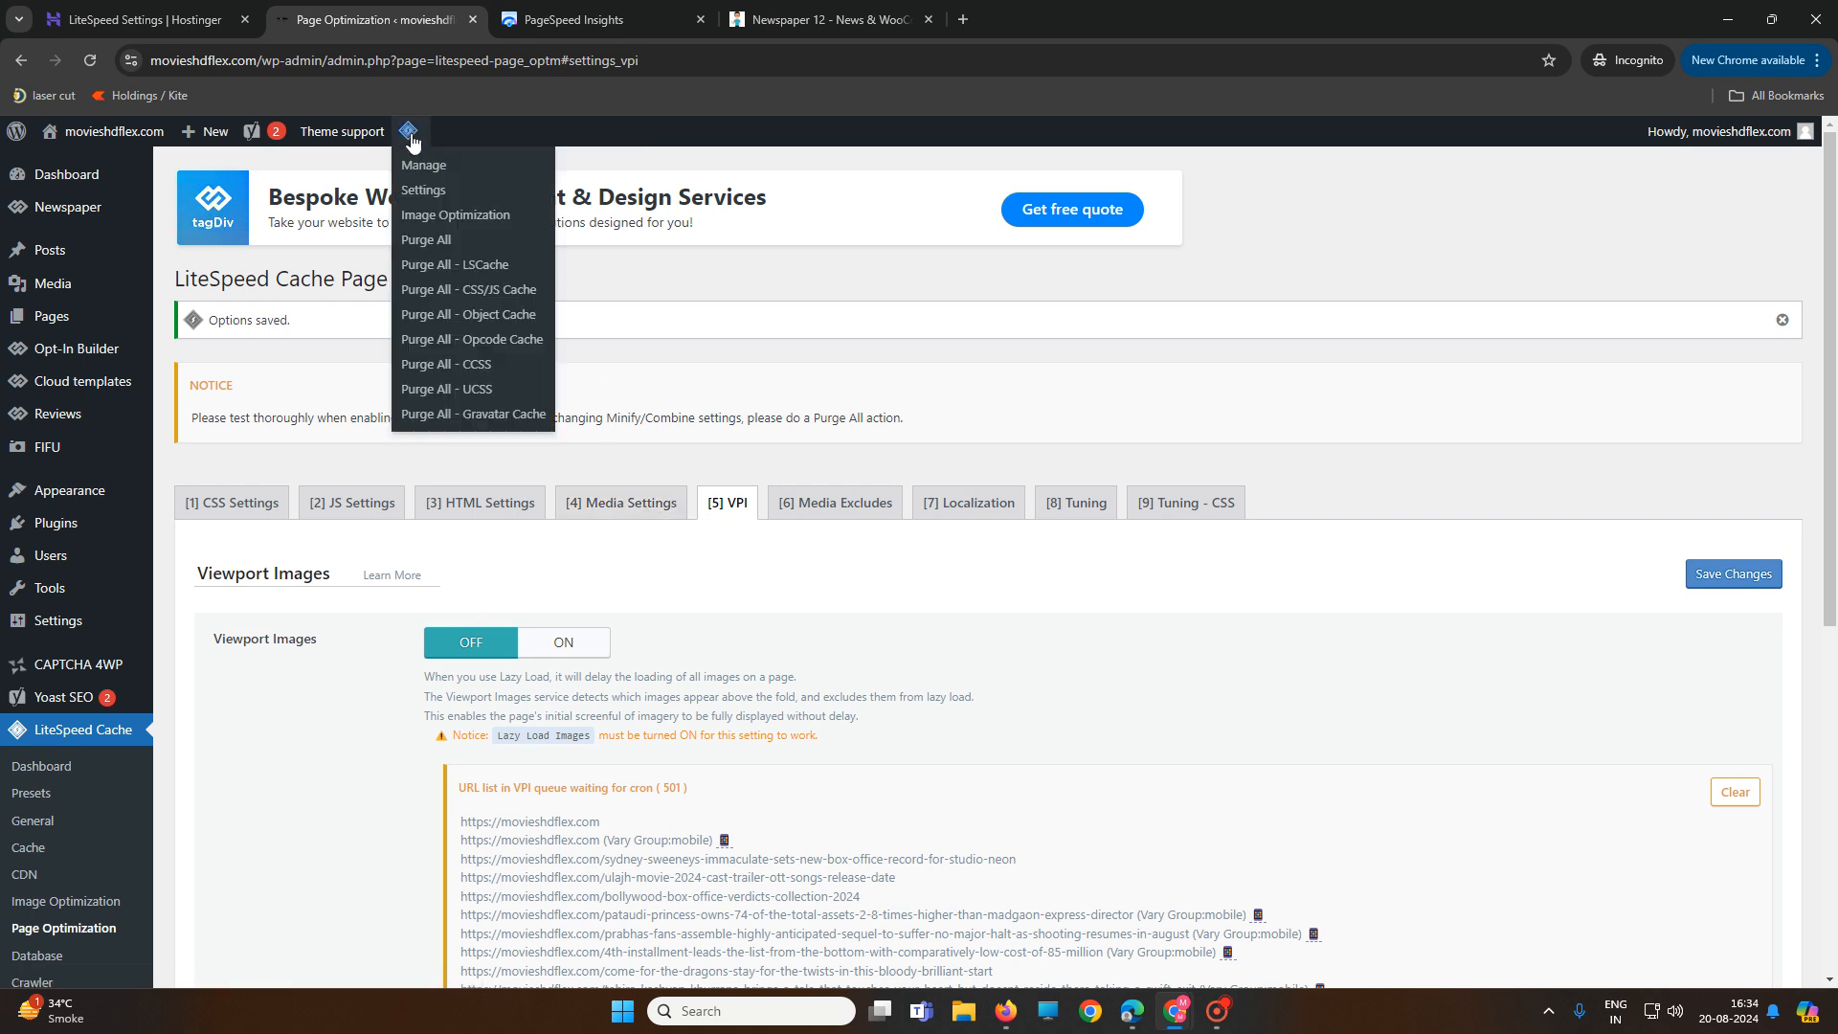
{"action": "left_click", "coordinate": [446, 247]}
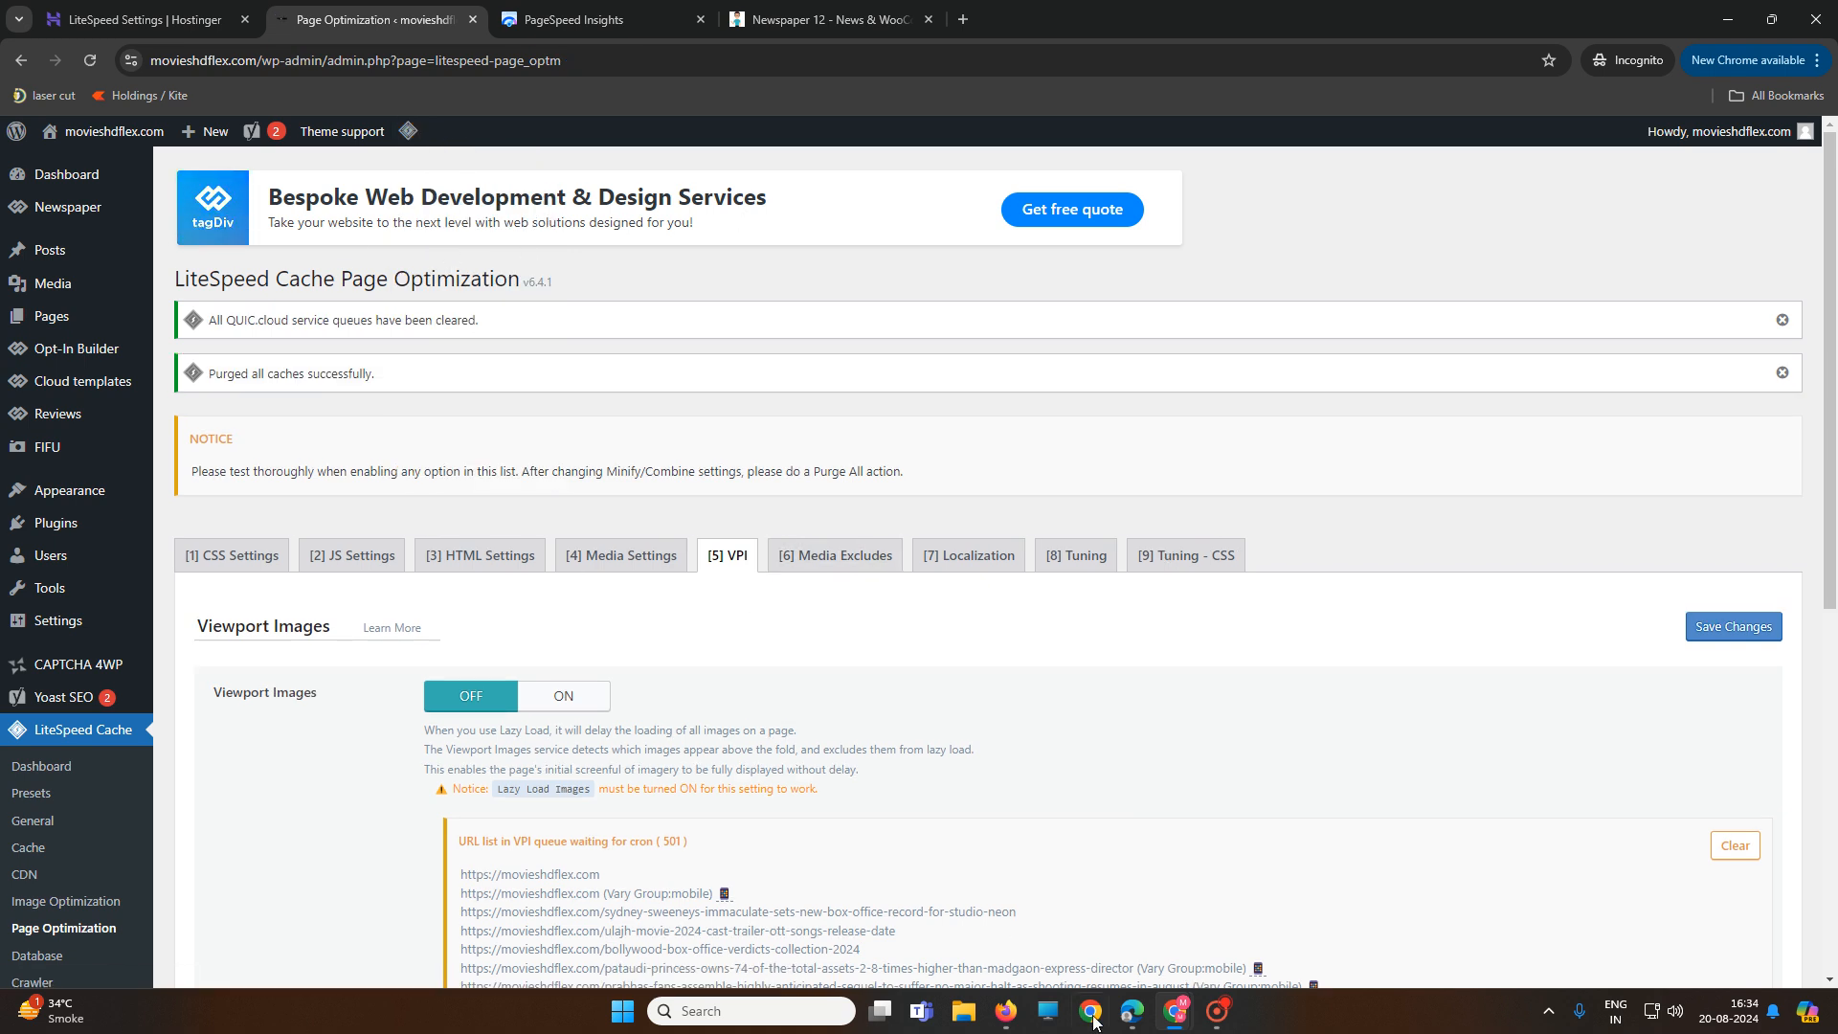
Switch to Firefox and look through the Entertainment category page of movieshdflex.com, checking how its images and posts load
{"action": "mouse_move", "coordinate": [1005, 1022]}
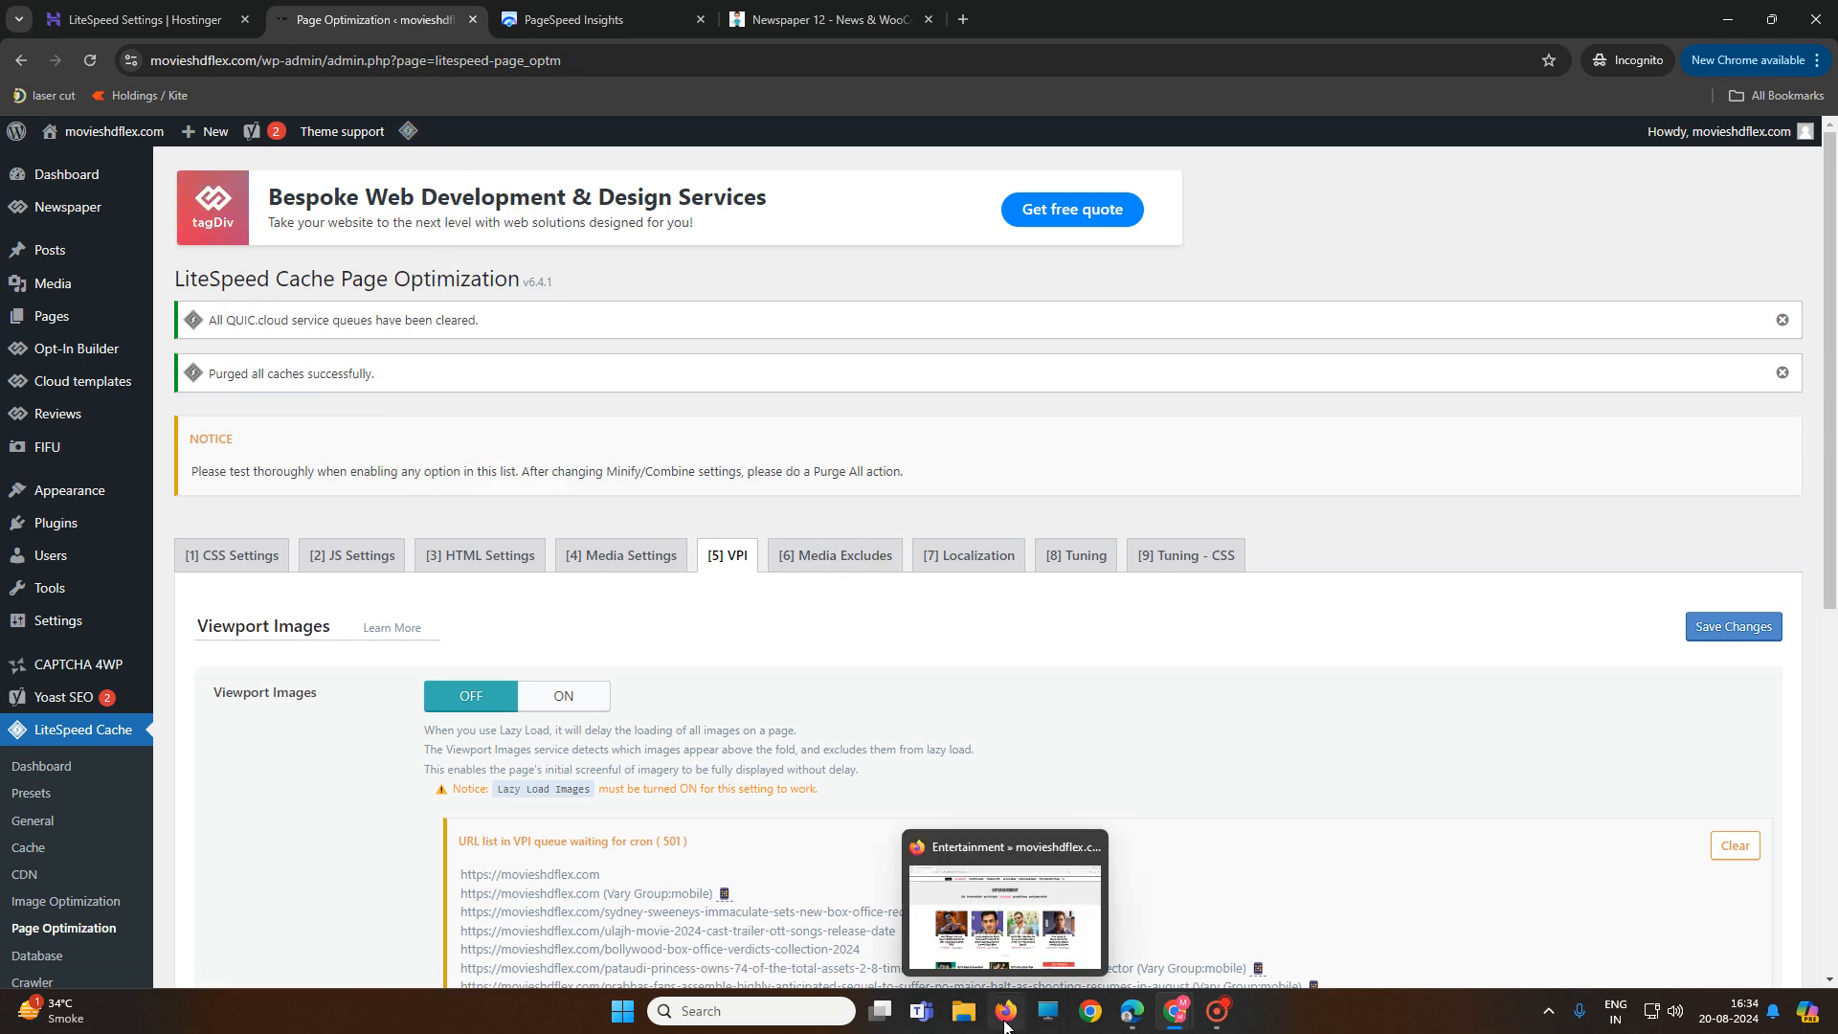
{"action": "left_click", "coordinate": [1005, 919]}
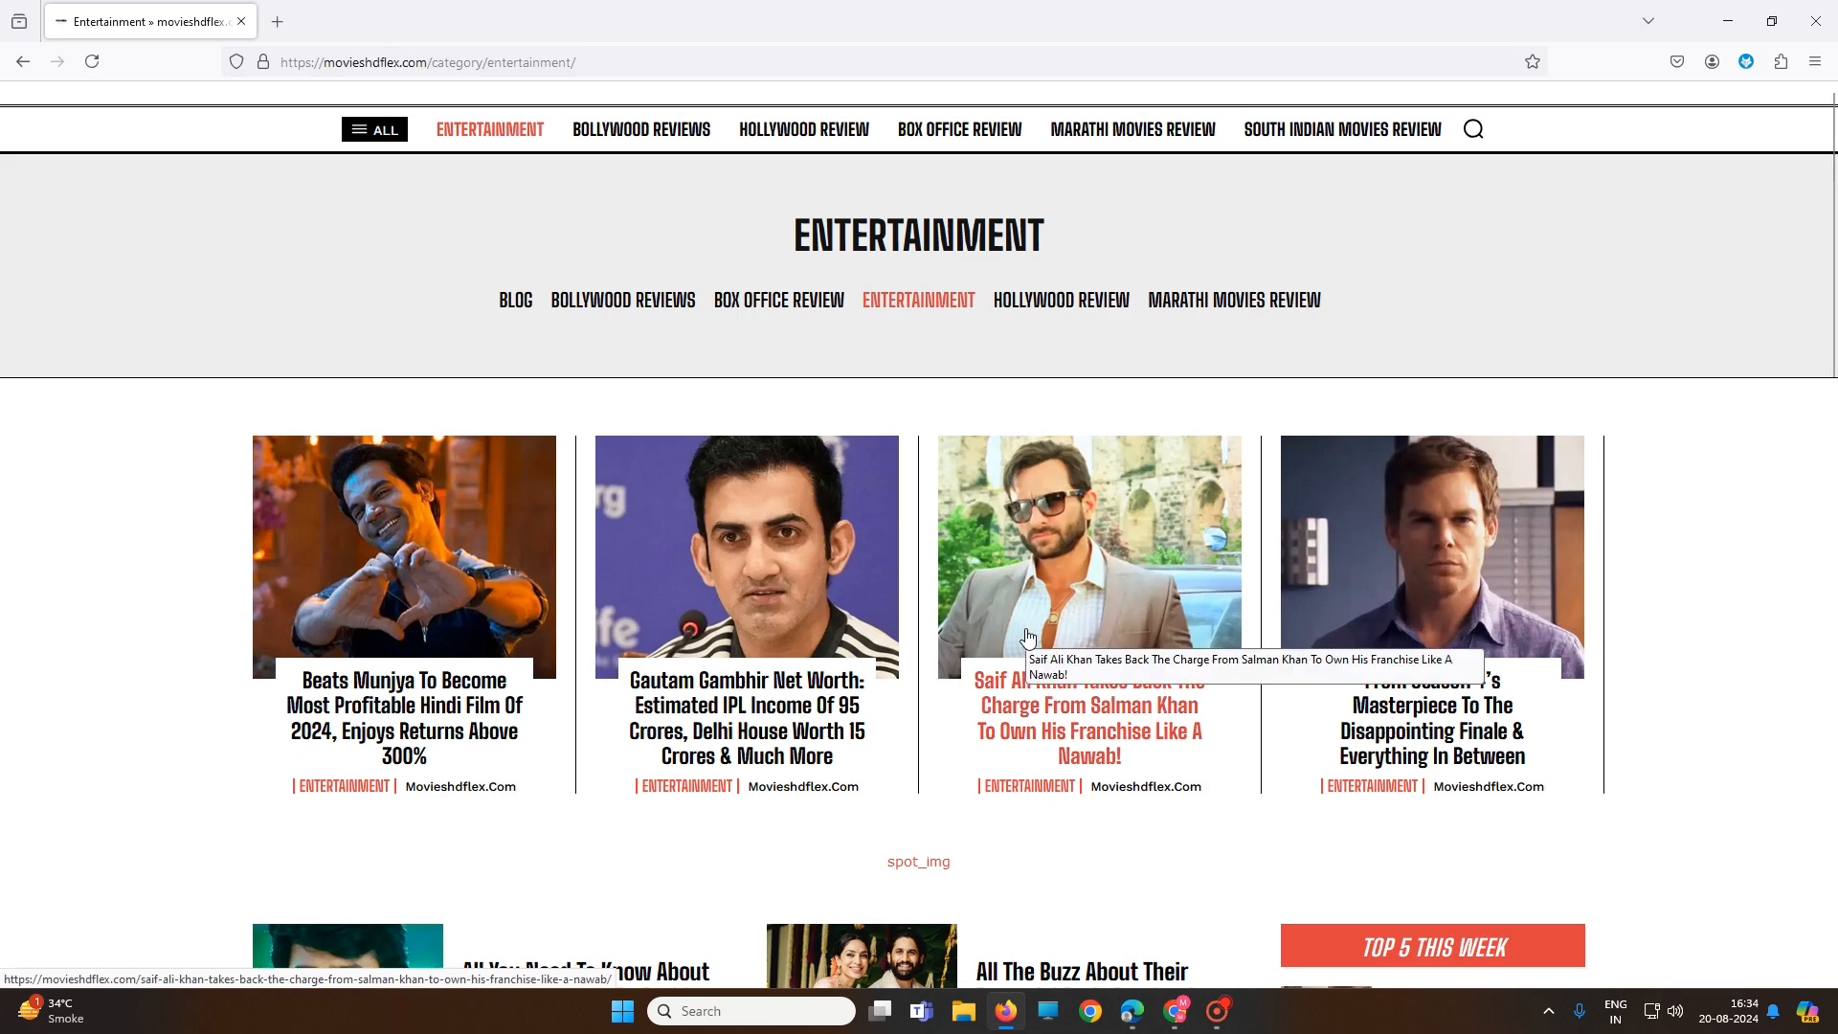
{"action": "scroll", "coordinate": [840, 706], "scroll_direction": "down", "scroll_amount": 15}
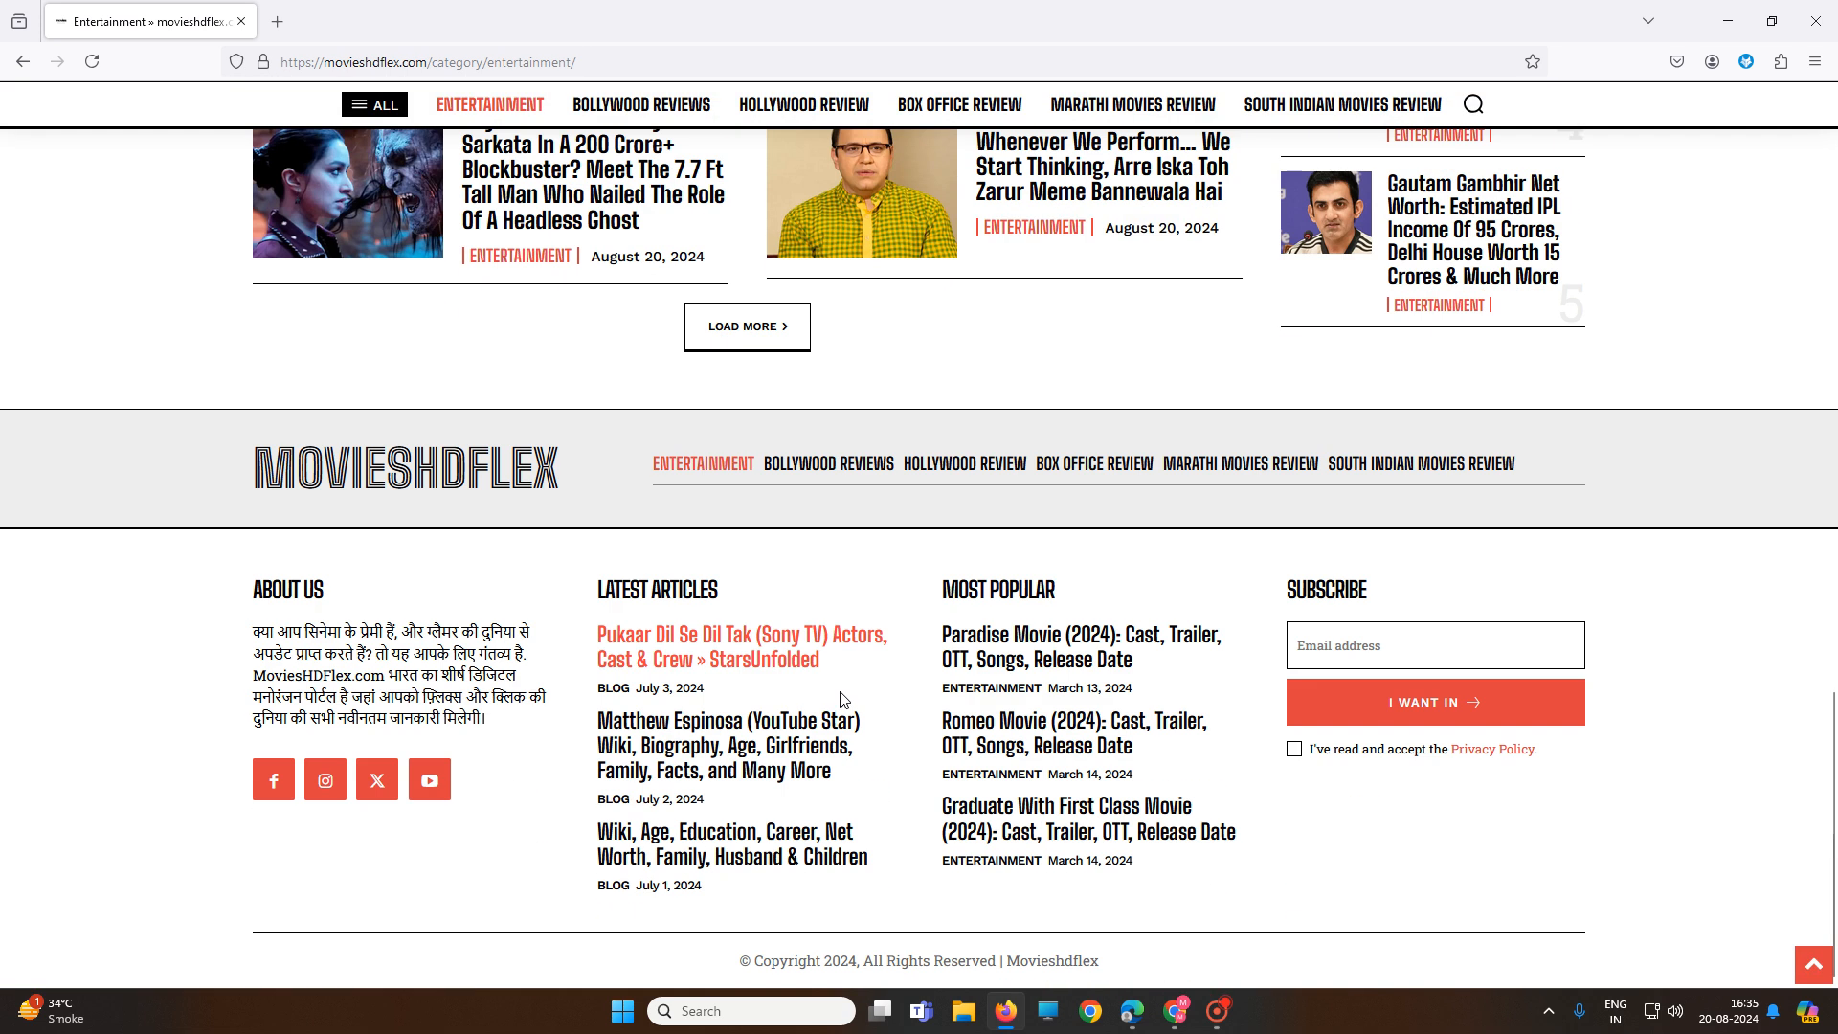
{"action": "scroll", "coordinate": [841, 702], "scroll_direction": "up", "scroll_amount": 14}
{"action": "scroll", "coordinate": [842, 691], "scroll_direction": "up", "scroll_amount": 2}
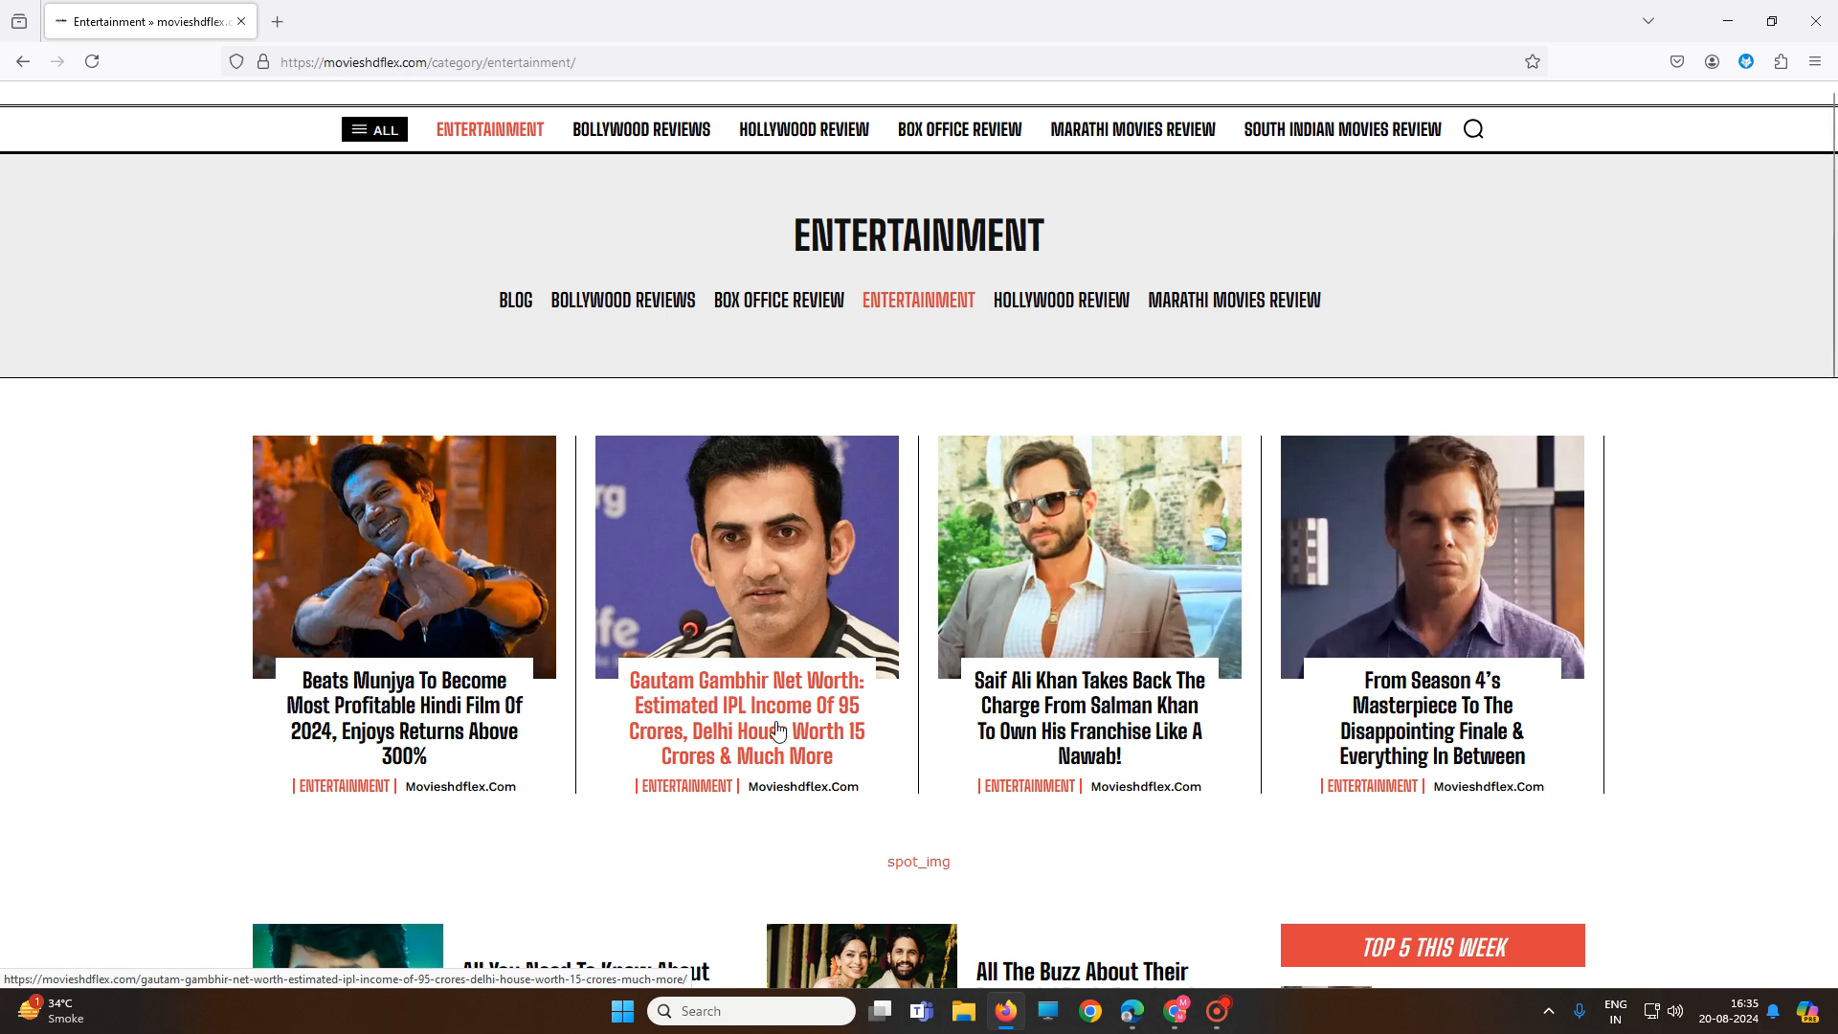
{"action": "scroll", "coordinate": [775, 733], "scroll_direction": "down", "scroll_amount": 3}
{"action": "scroll", "coordinate": [780, 733], "scroll_direction": "up", "scroll_amount": 3}
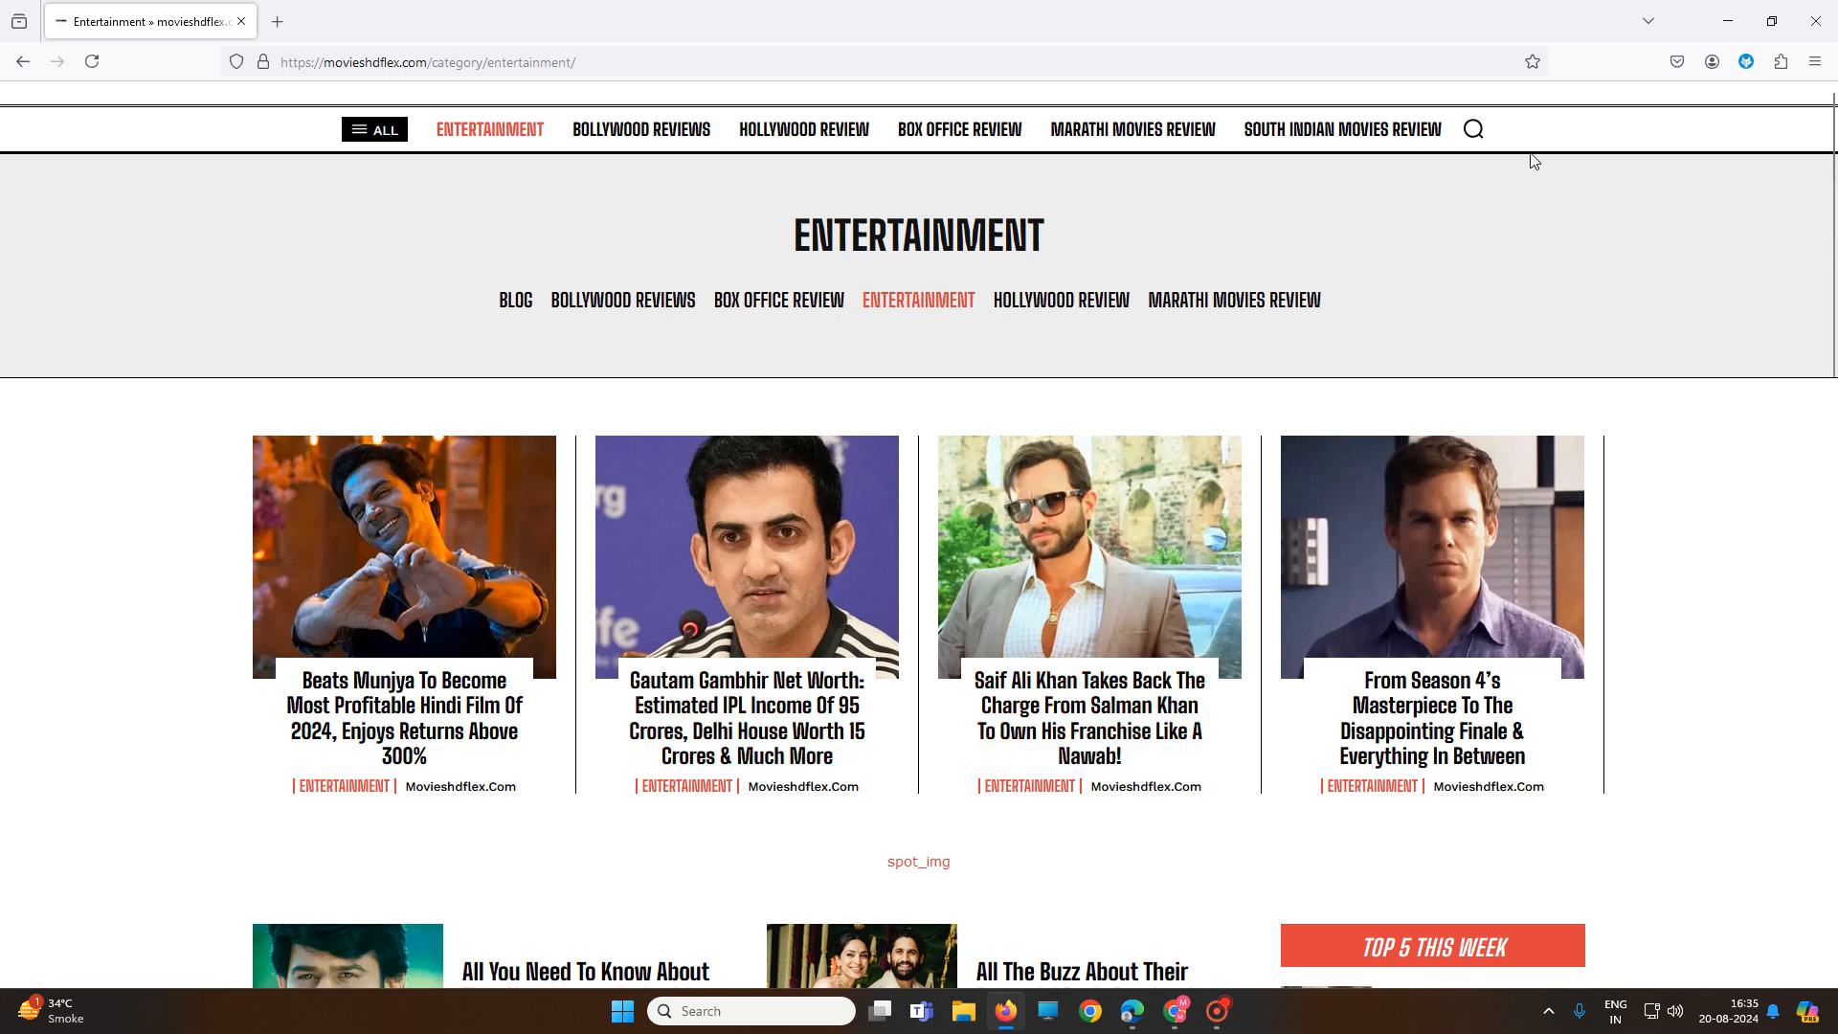
Open the Saif Ali Khan article from the Entertainment page and look through it down to the footer
{"action": "left_click", "coordinate": [1058, 729]}
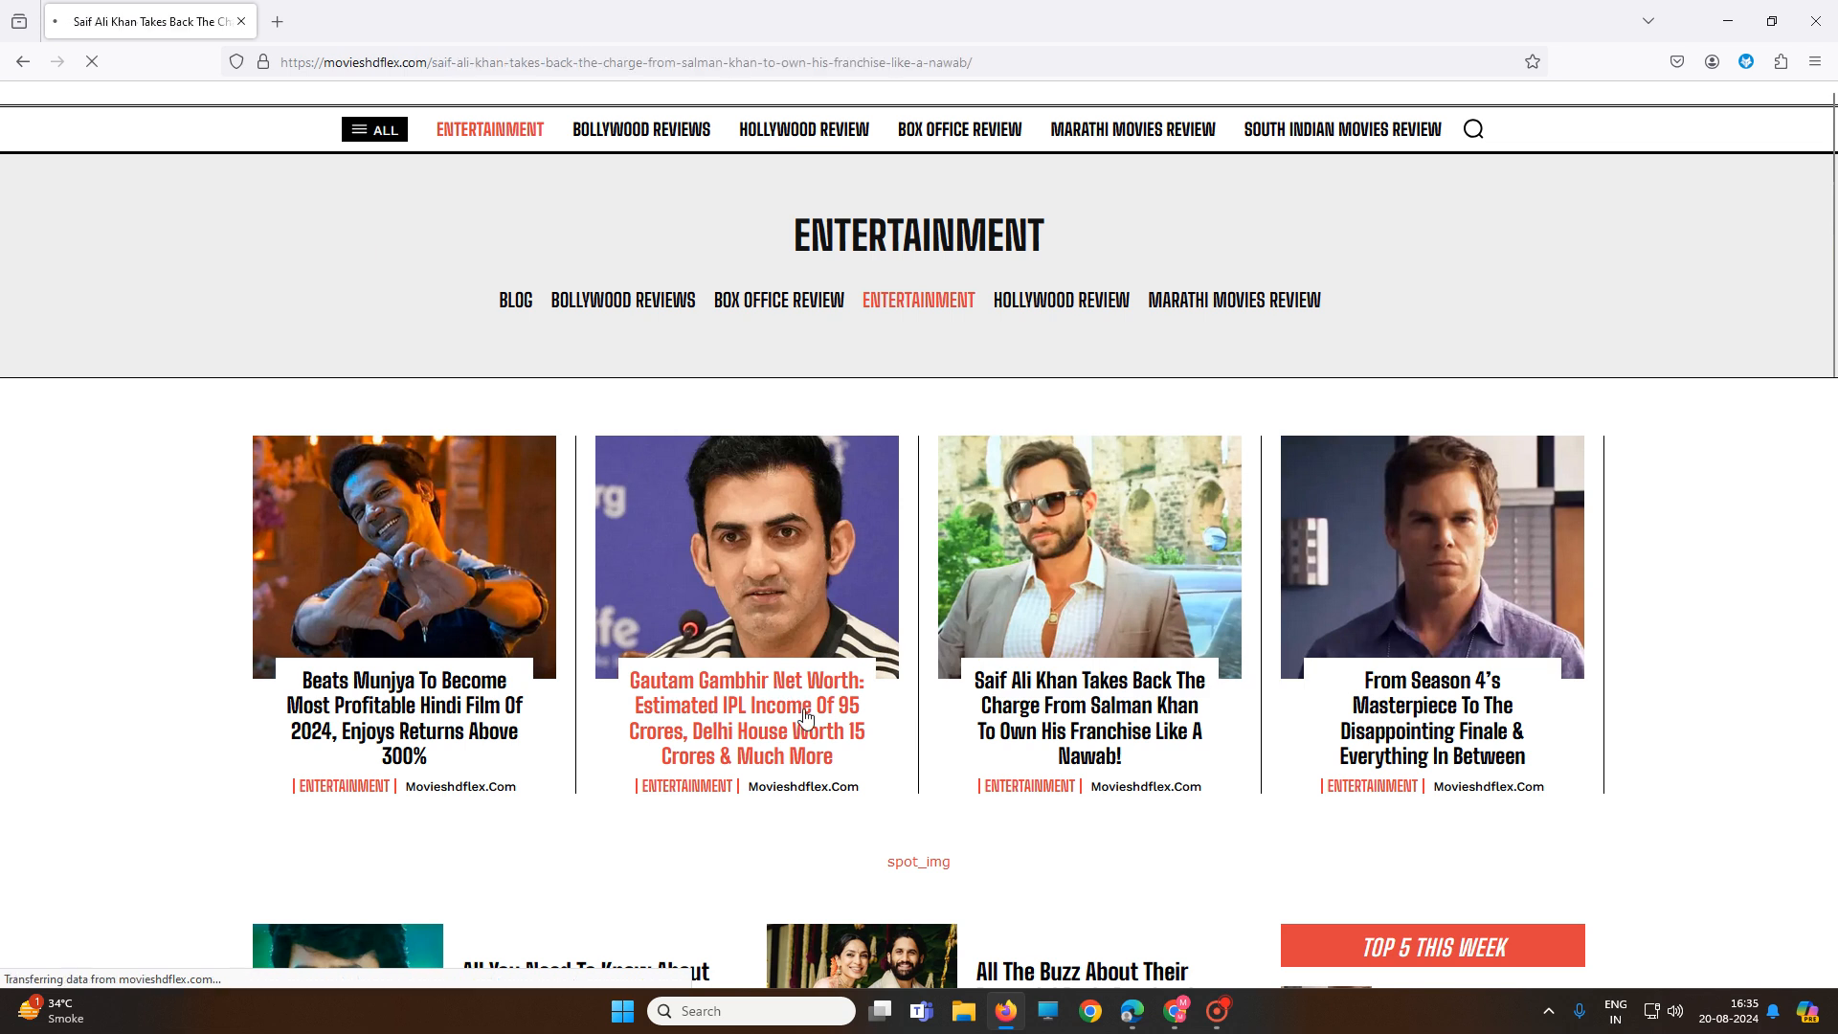
{"action": "scroll", "coordinate": [749, 847], "scroll_direction": "down", "scroll_amount": 5}
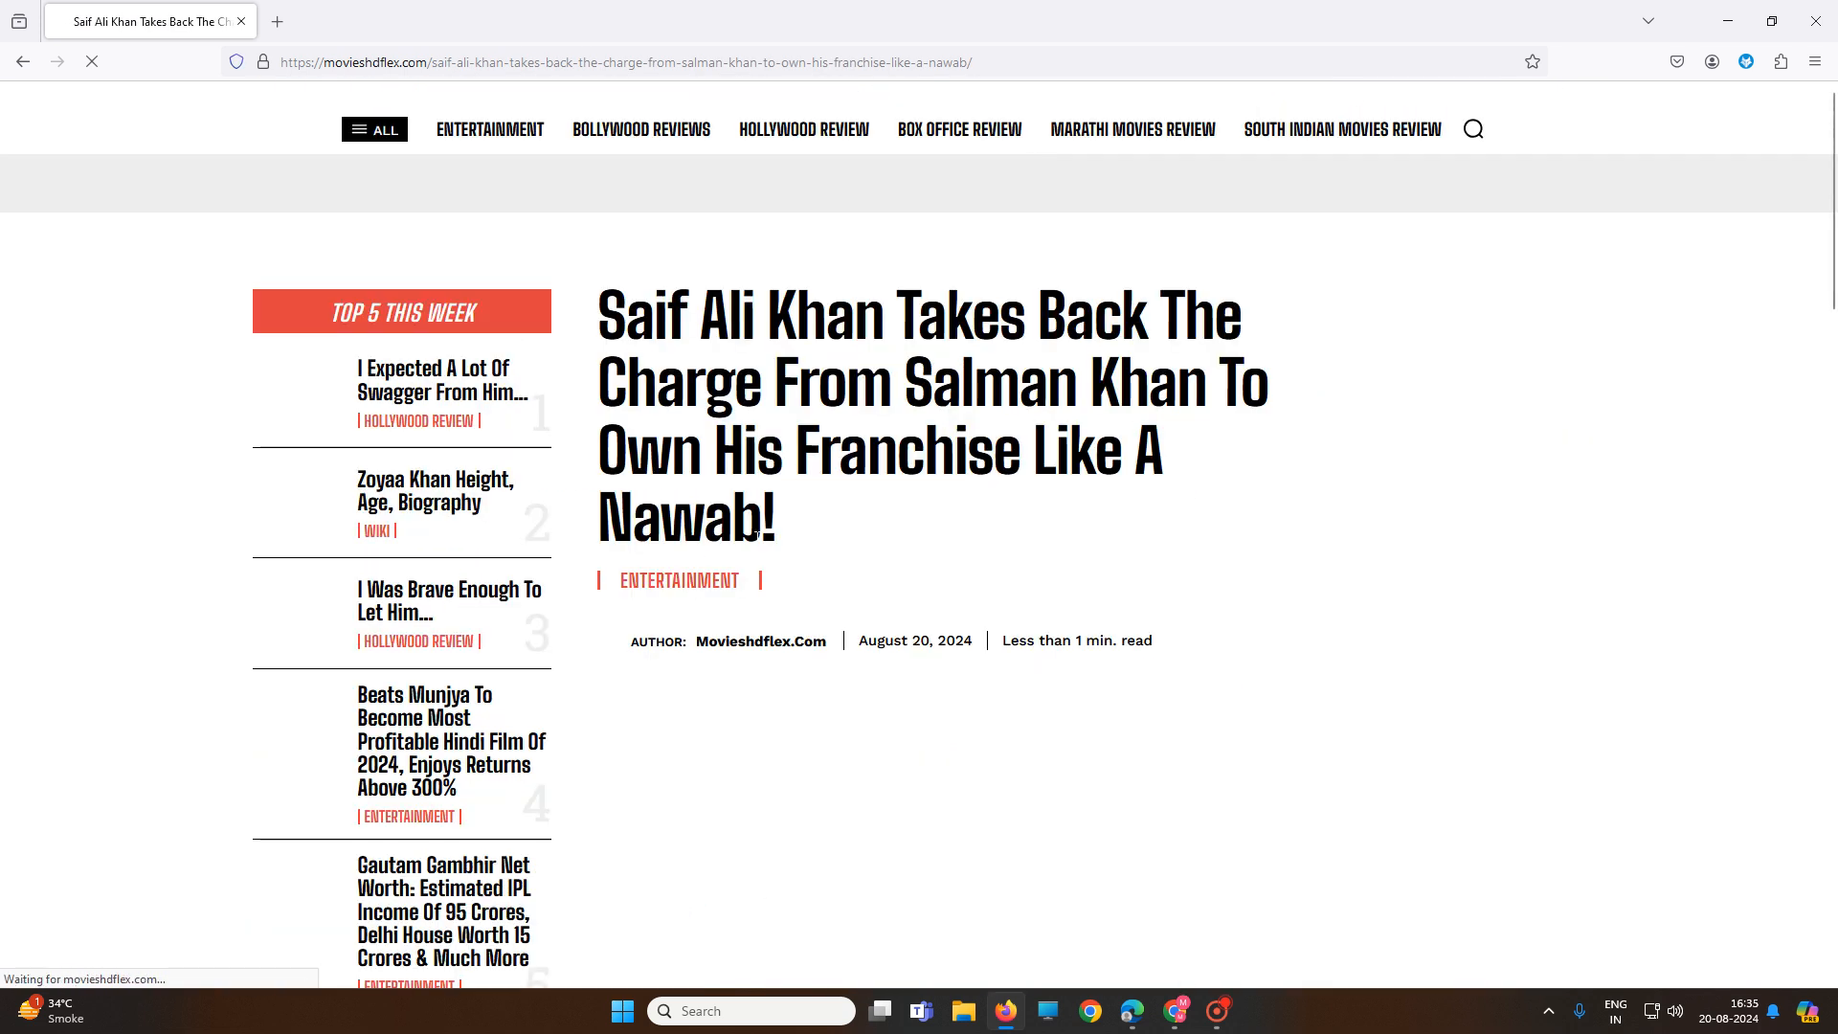
{"action": "scroll", "coordinate": [968, 713], "scroll_direction": "down", "scroll_amount": 3}
{"action": "scroll", "coordinate": [967, 708], "scroll_direction": "down", "scroll_amount": 15}
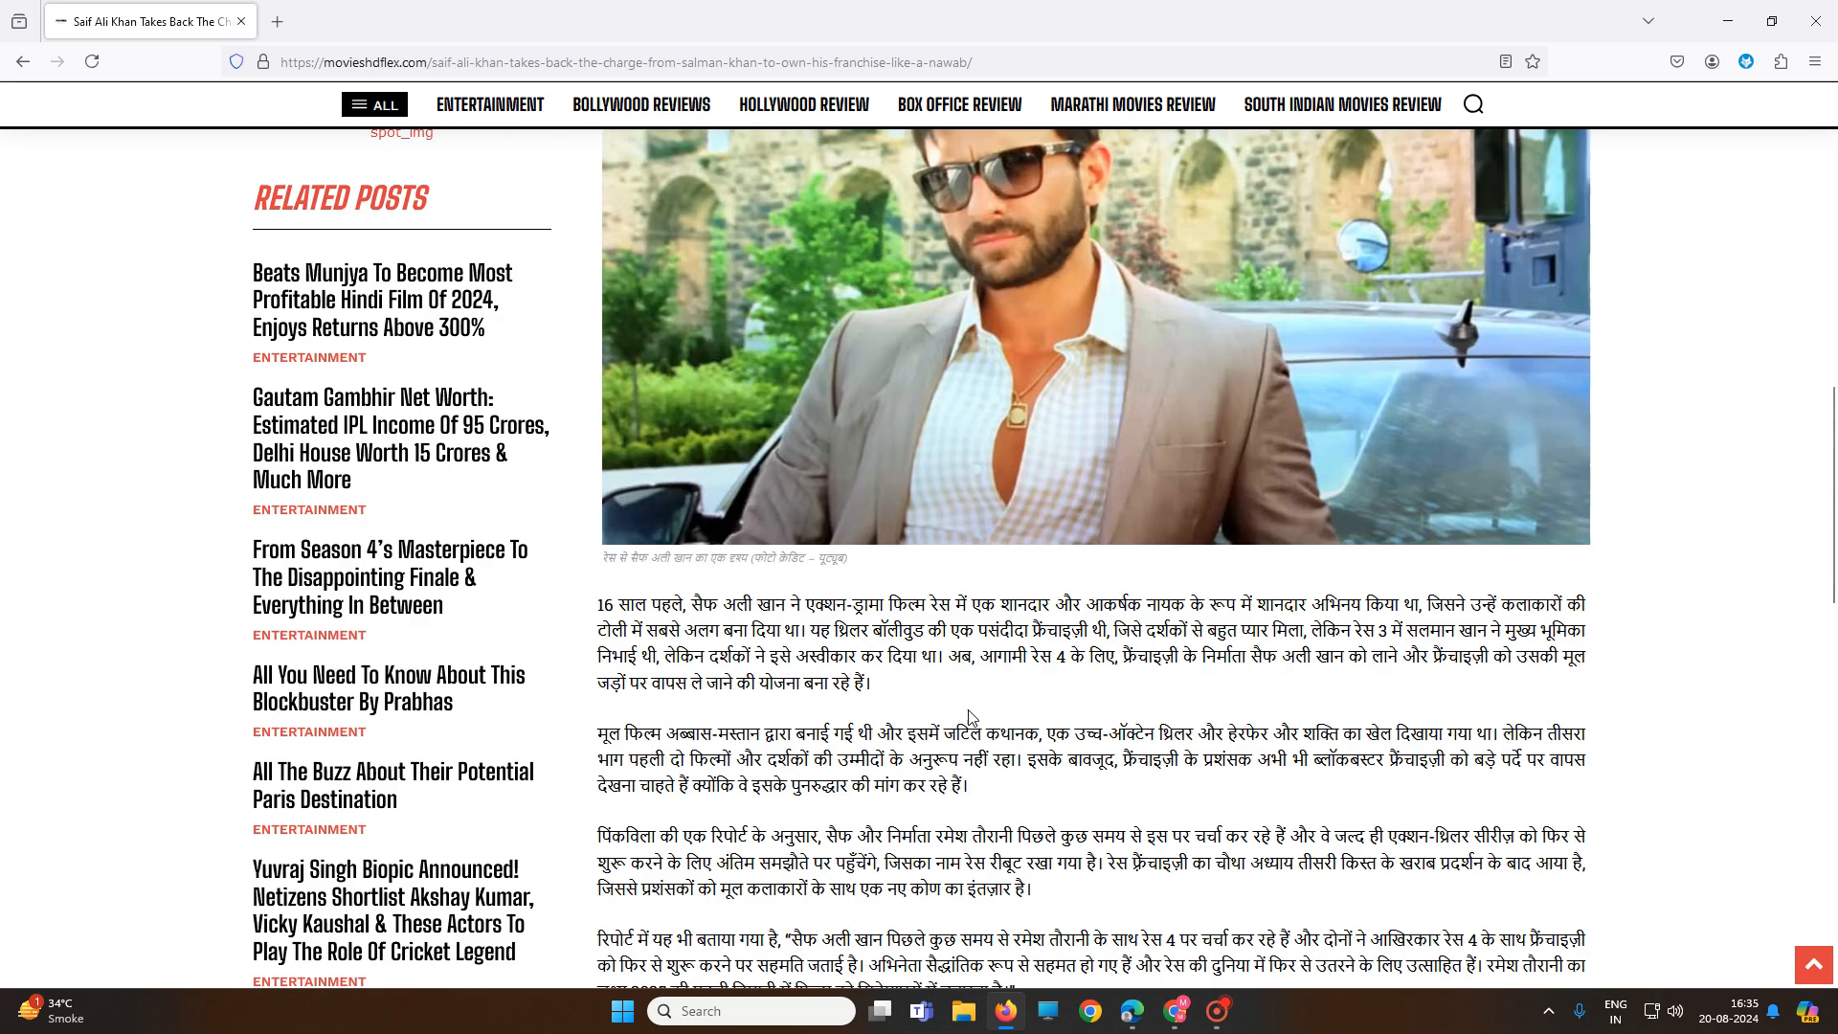
{"action": "scroll", "coordinate": [970, 718], "scroll_direction": "down", "scroll_amount": 7}
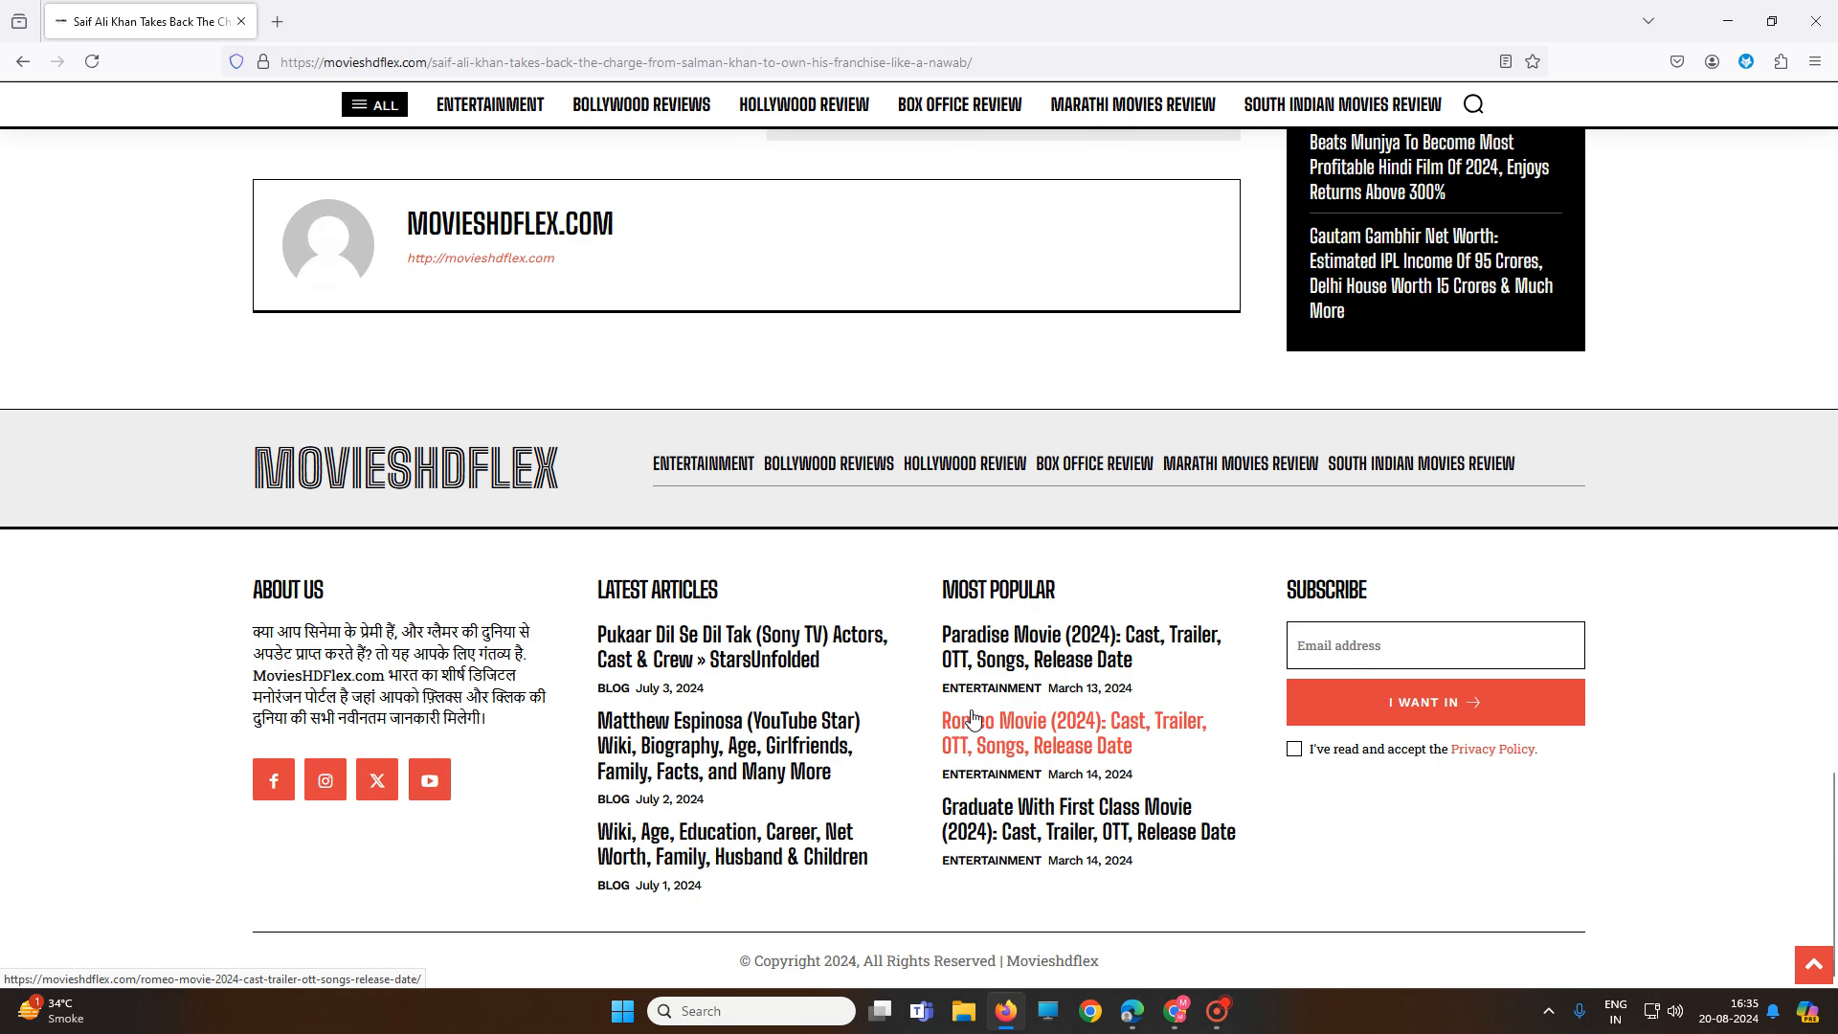
{"action": "scroll", "coordinate": [973, 718], "scroll_direction": "up", "scroll_amount": 11}
{"action": "scroll", "coordinate": [968, 696], "scroll_direction": "up", "scroll_amount": 6}
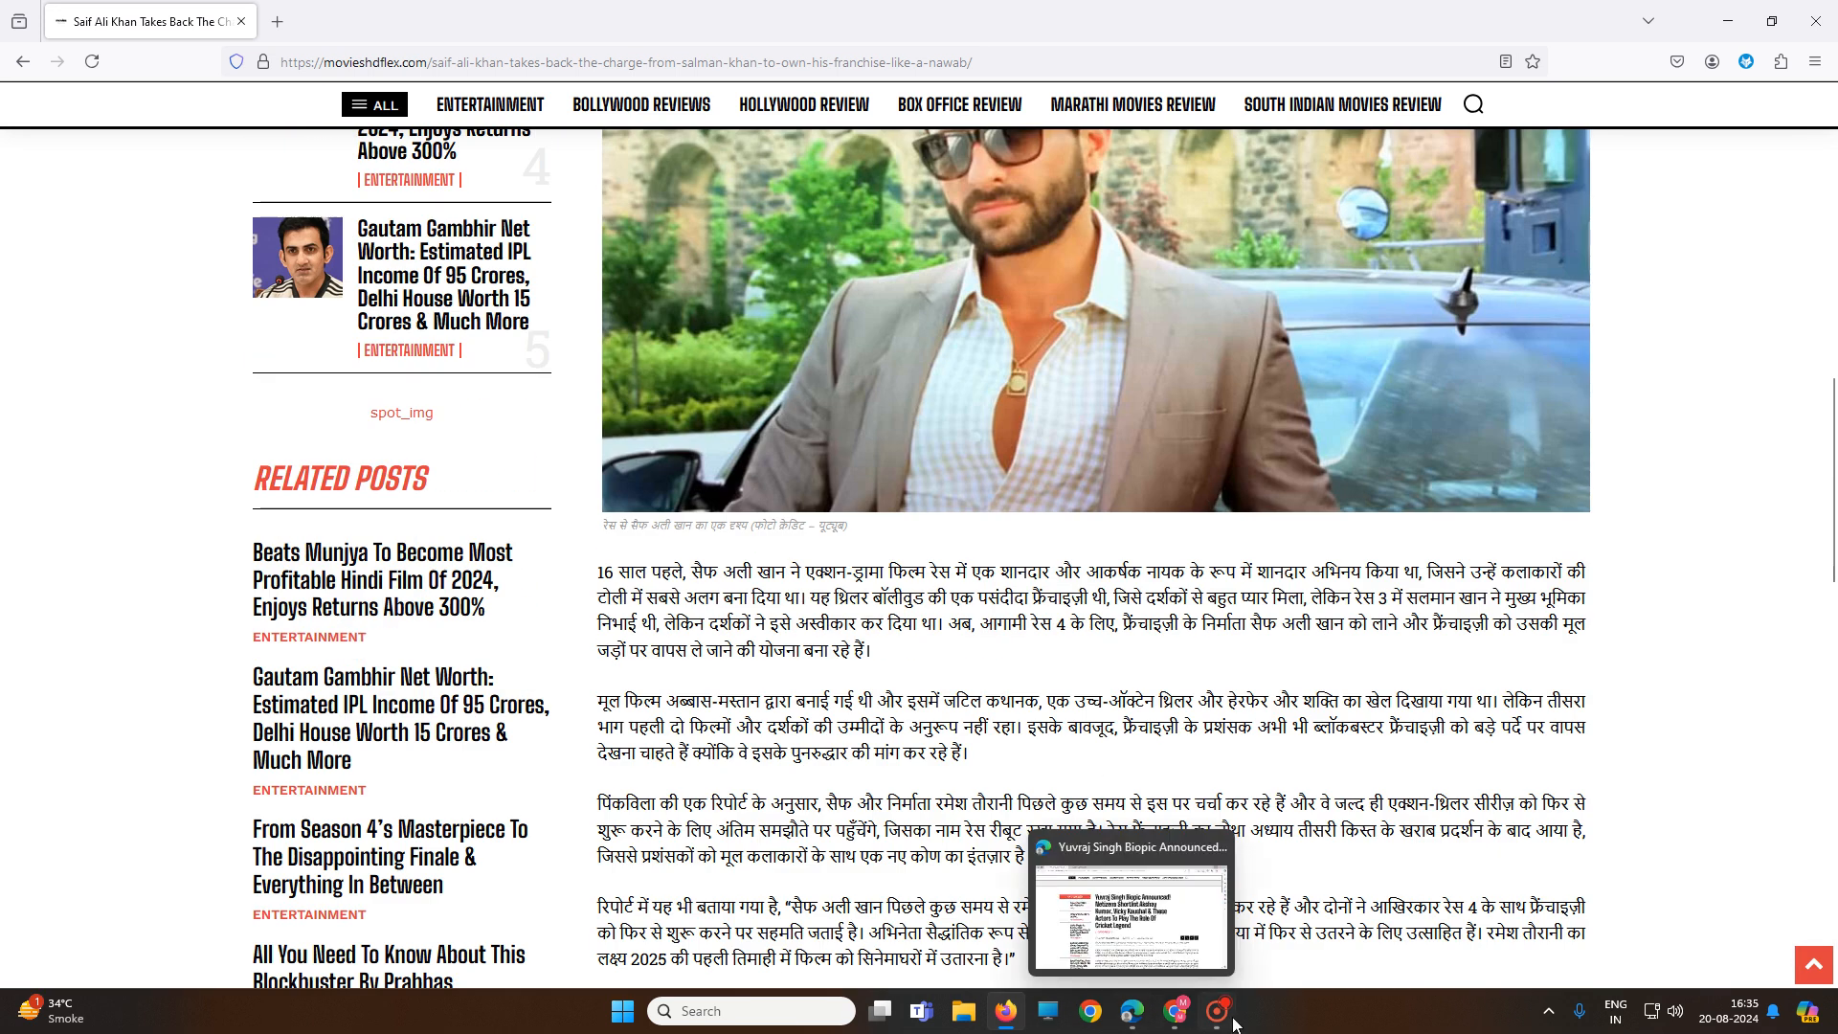
Switch back to the WordPress admin in Chrome and view the details of the active Newspaper theme
{"action": "mouse_move", "coordinate": [1174, 1012]}
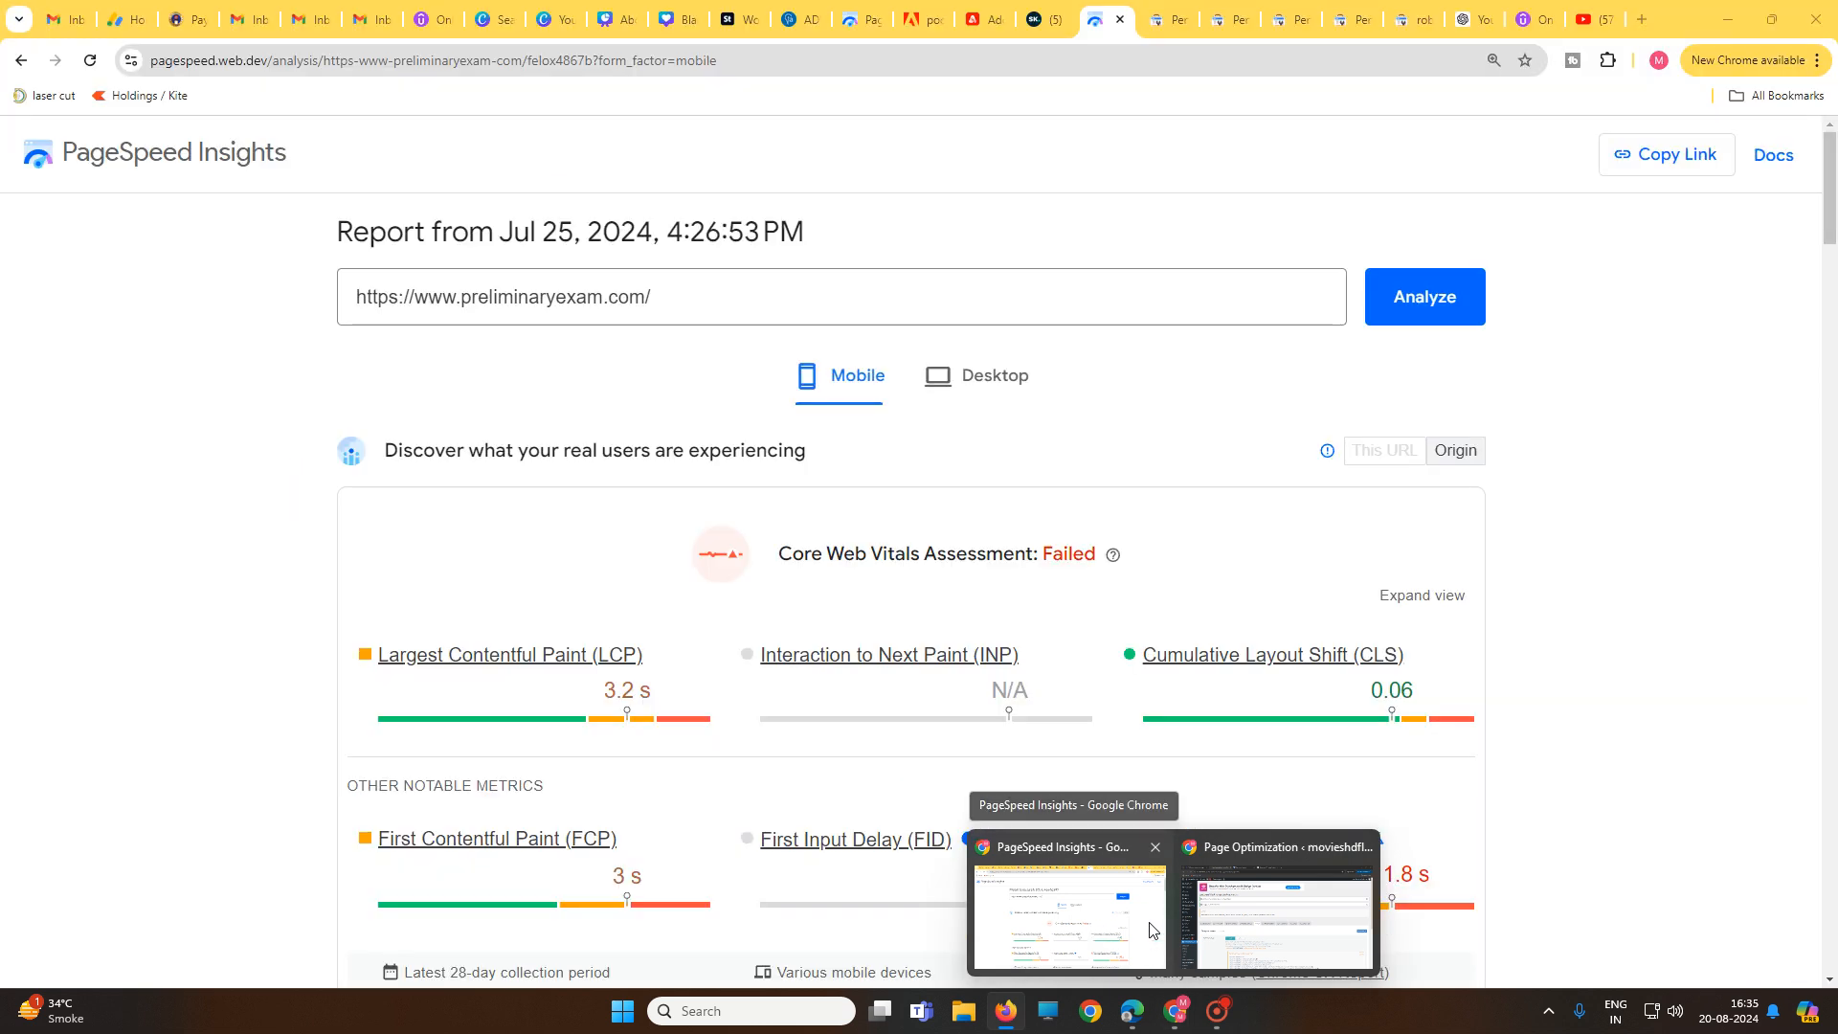
{"action": "left_click", "coordinate": [1242, 910]}
{"action": "mouse_move", "coordinate": [86, 490]}
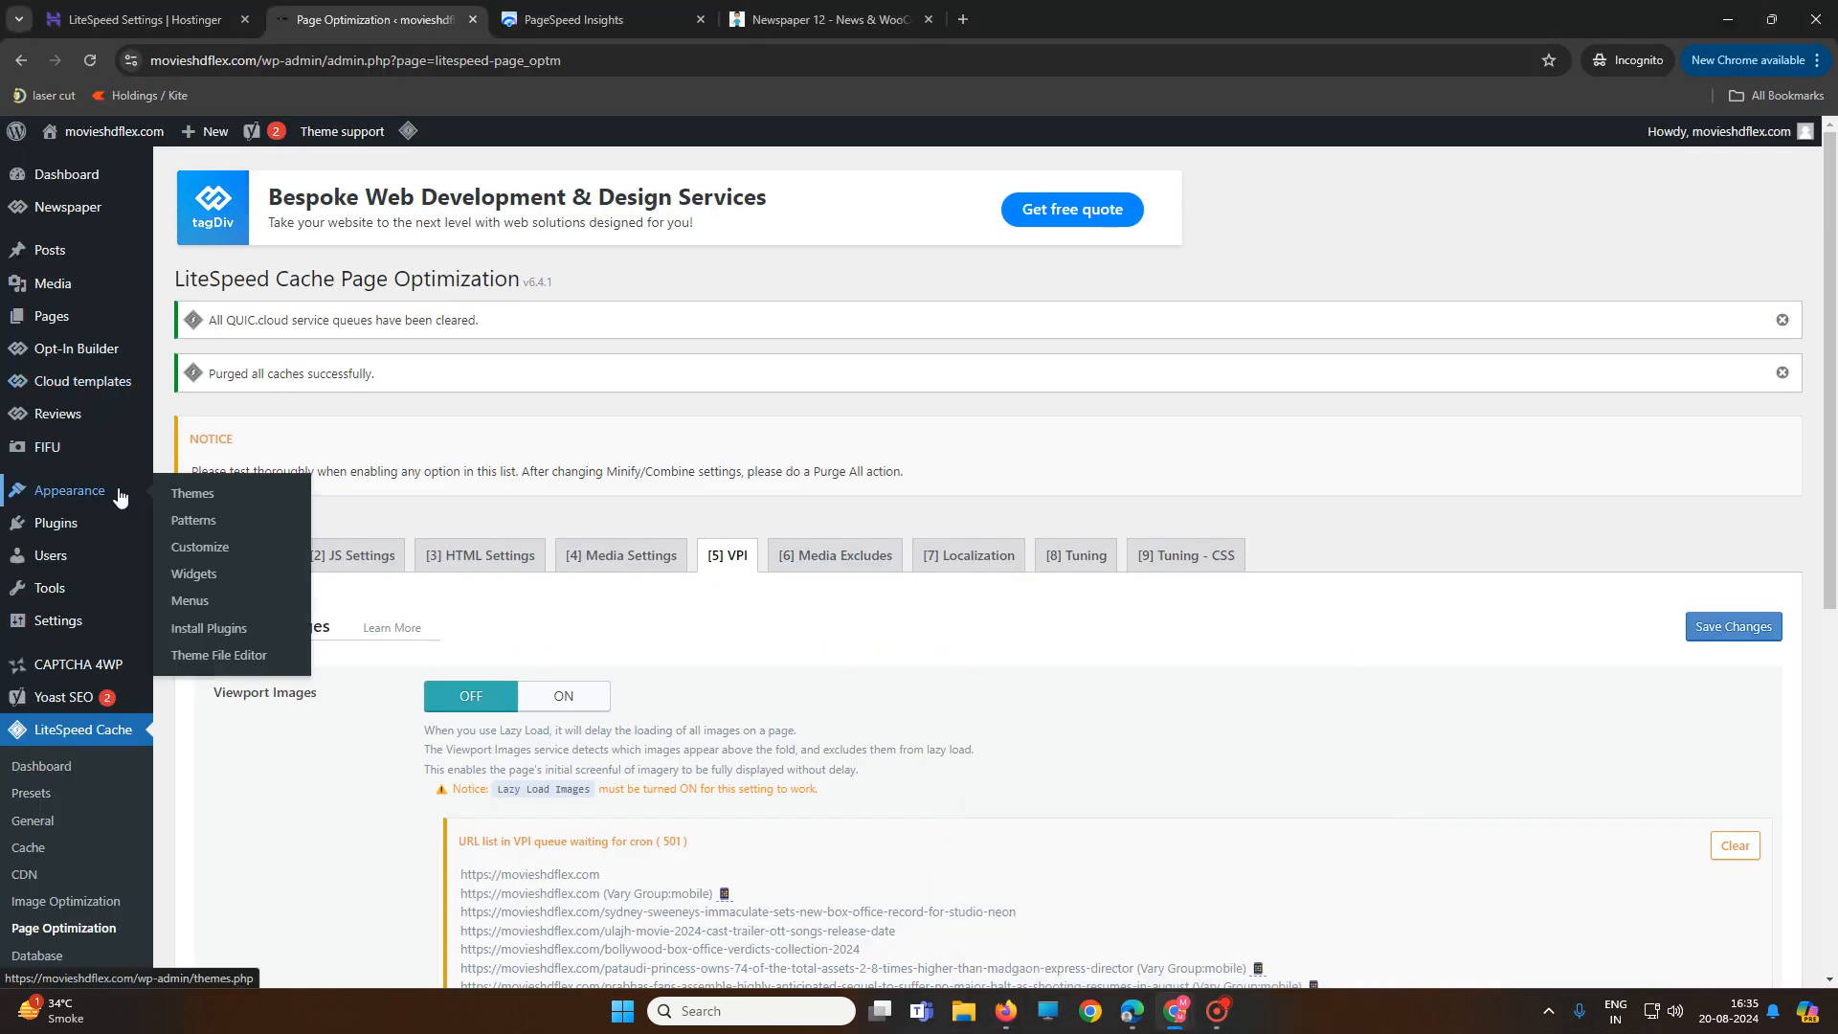
{"action": "left_click", "coordinate": [209, 497]}
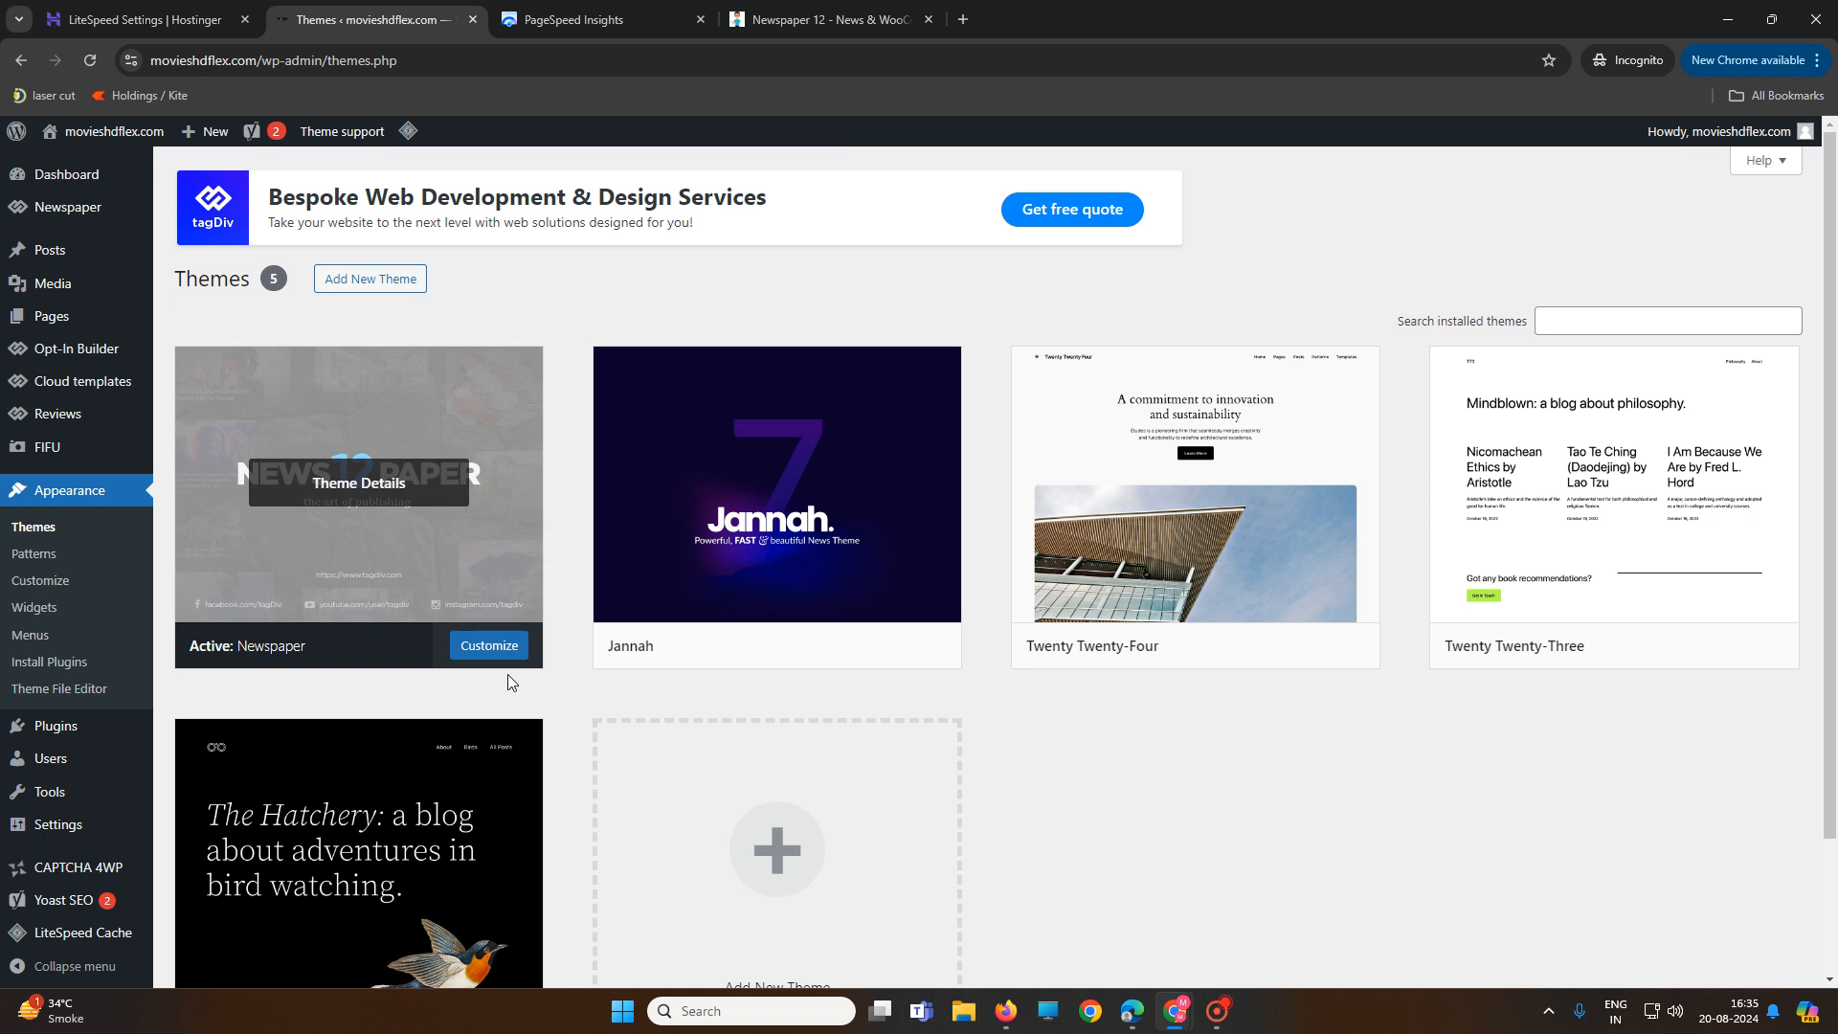
{"action": "left_click", "coordinate": [438, 539]}
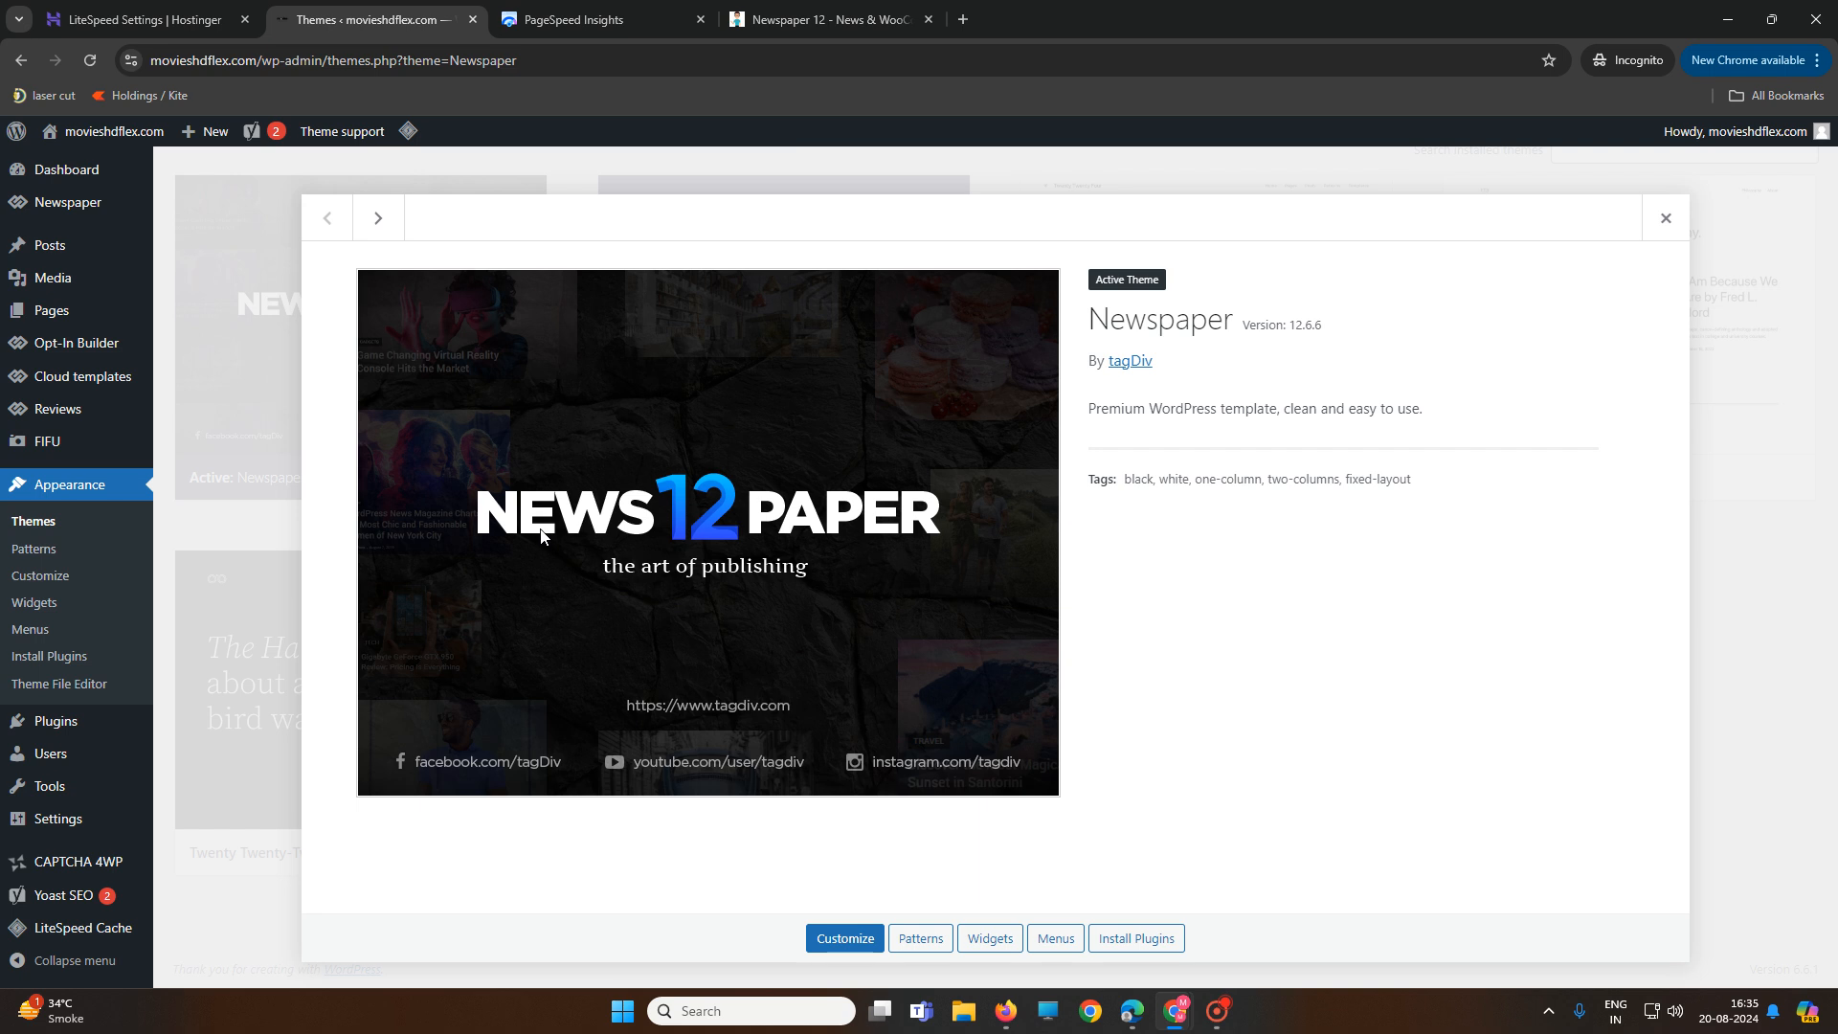
Open an empty browser tab and check the Newspaper 12 theme's price on the Instamojo store page
{"action": "left_click", "coordinate": [963, 21]}
{"action": "left_click", "coordinate": [829, 19]}
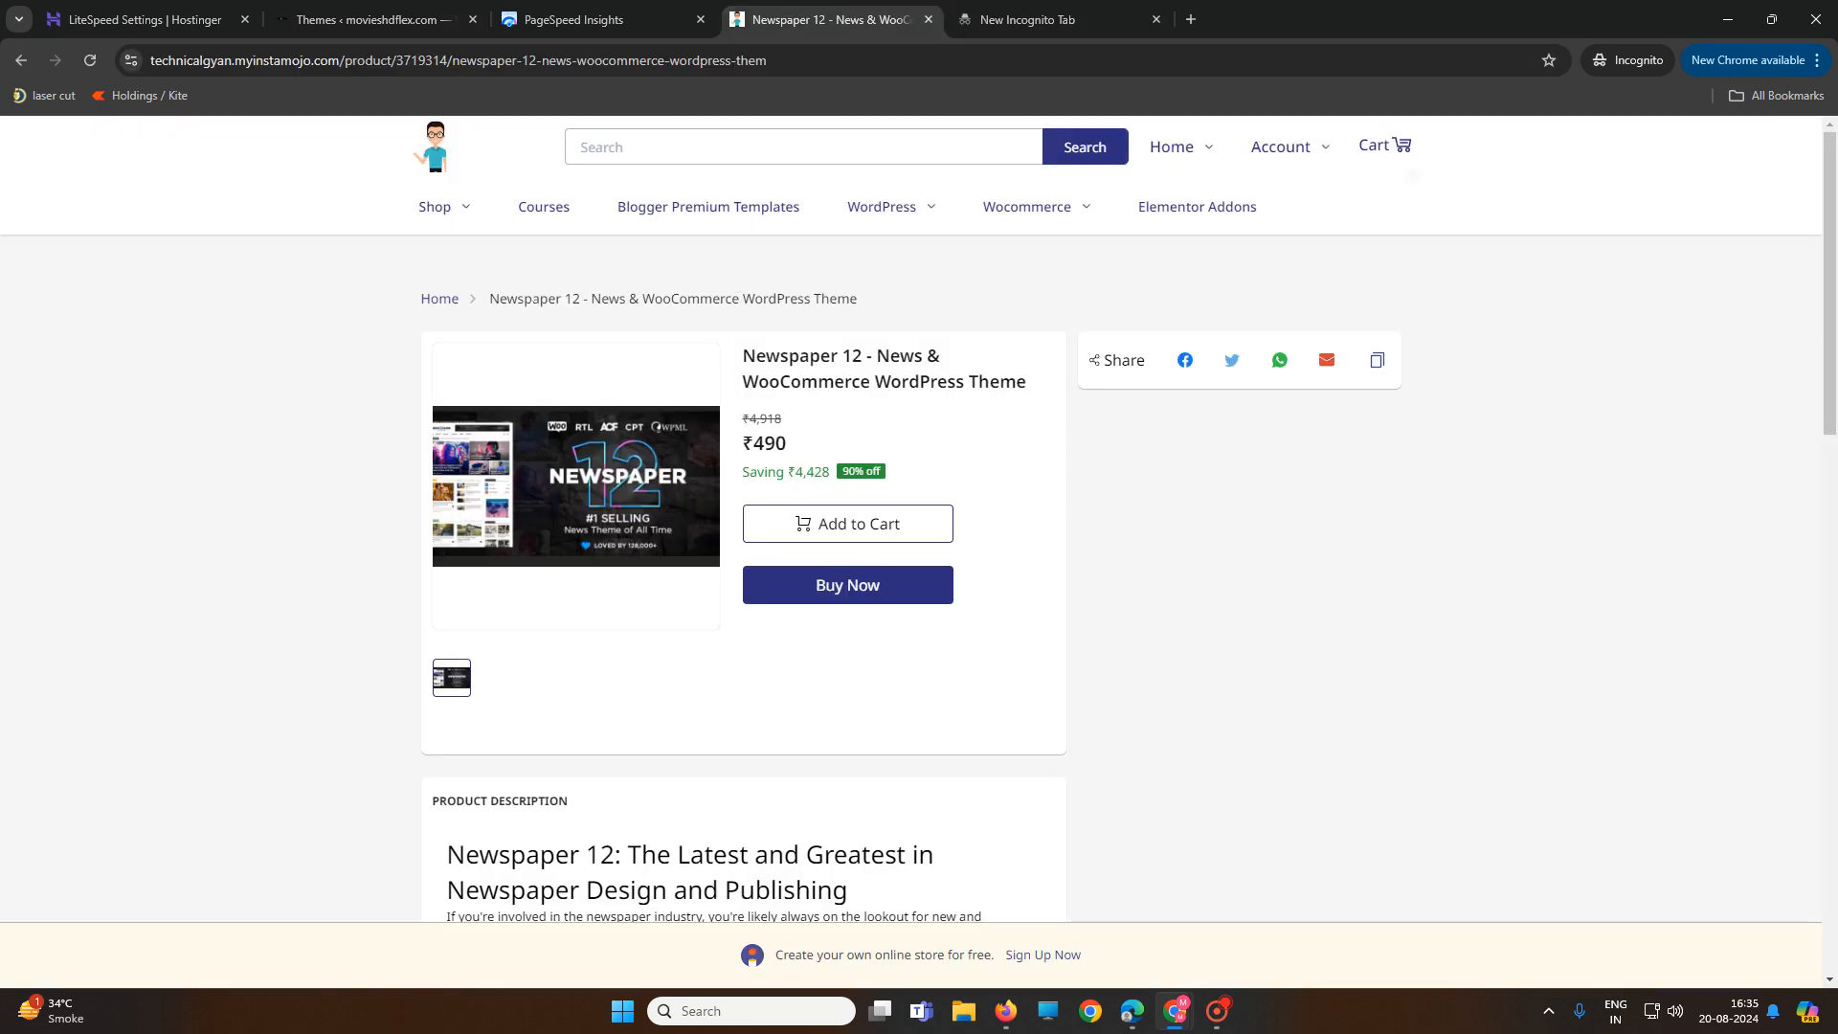
{"action": "left_click_drag", "start_coordinate": [796, 446], "coordinate": [670, 484]}
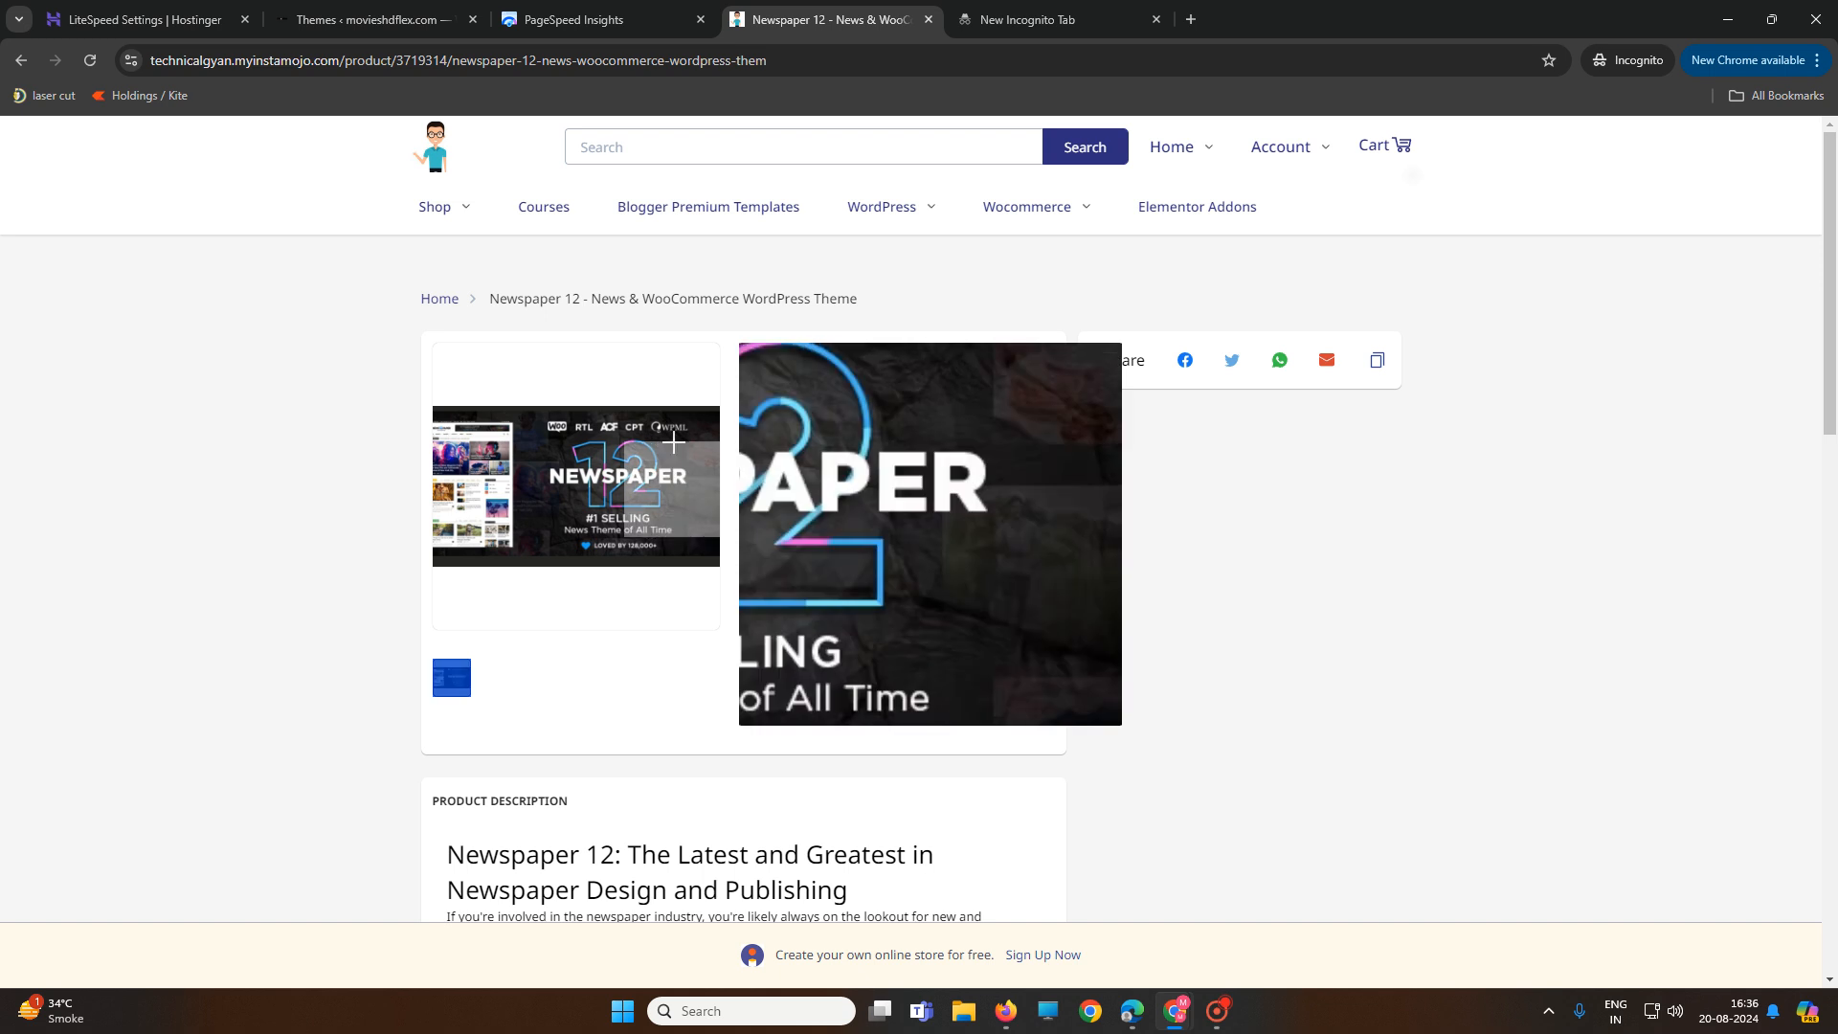
{"action": "left_click", "coordinate": [1124, 531]}
Search Google for "newspaper" in the new tab and decline using the precise location
{"action": "left_click", "coordinate": [1032, 19]}
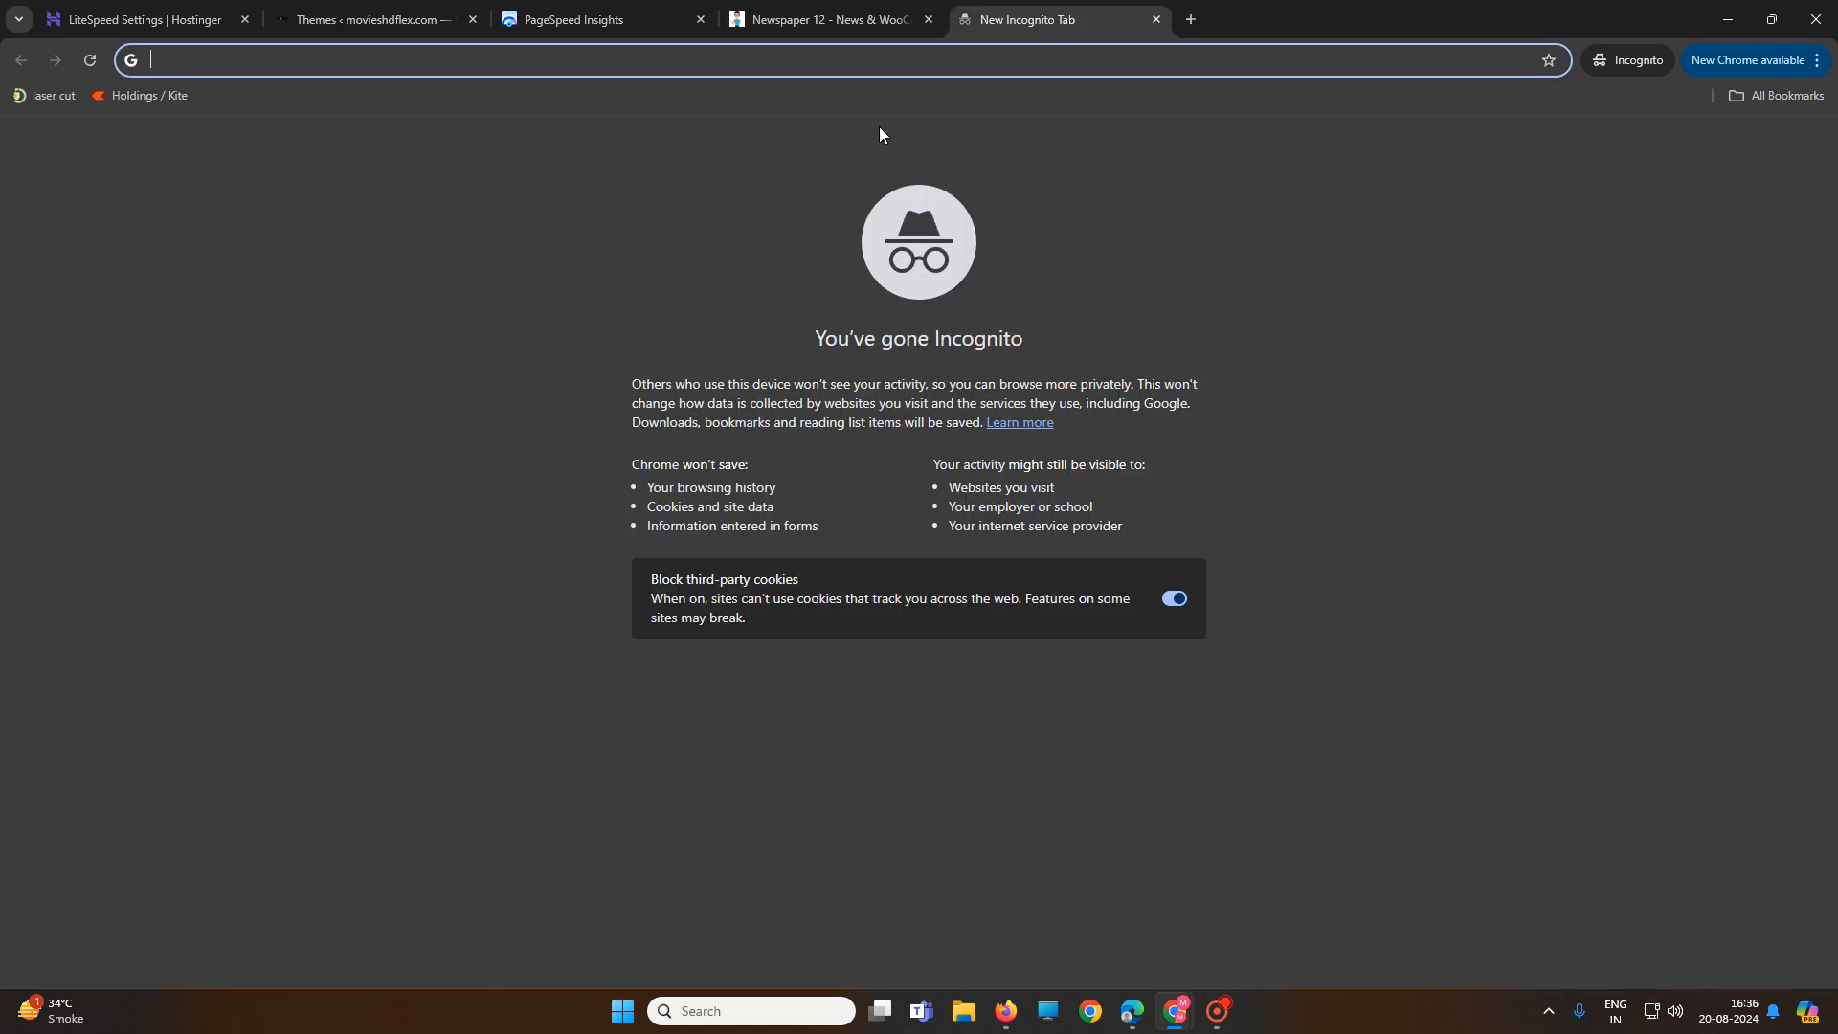
{"action": "type", "text": "news"}
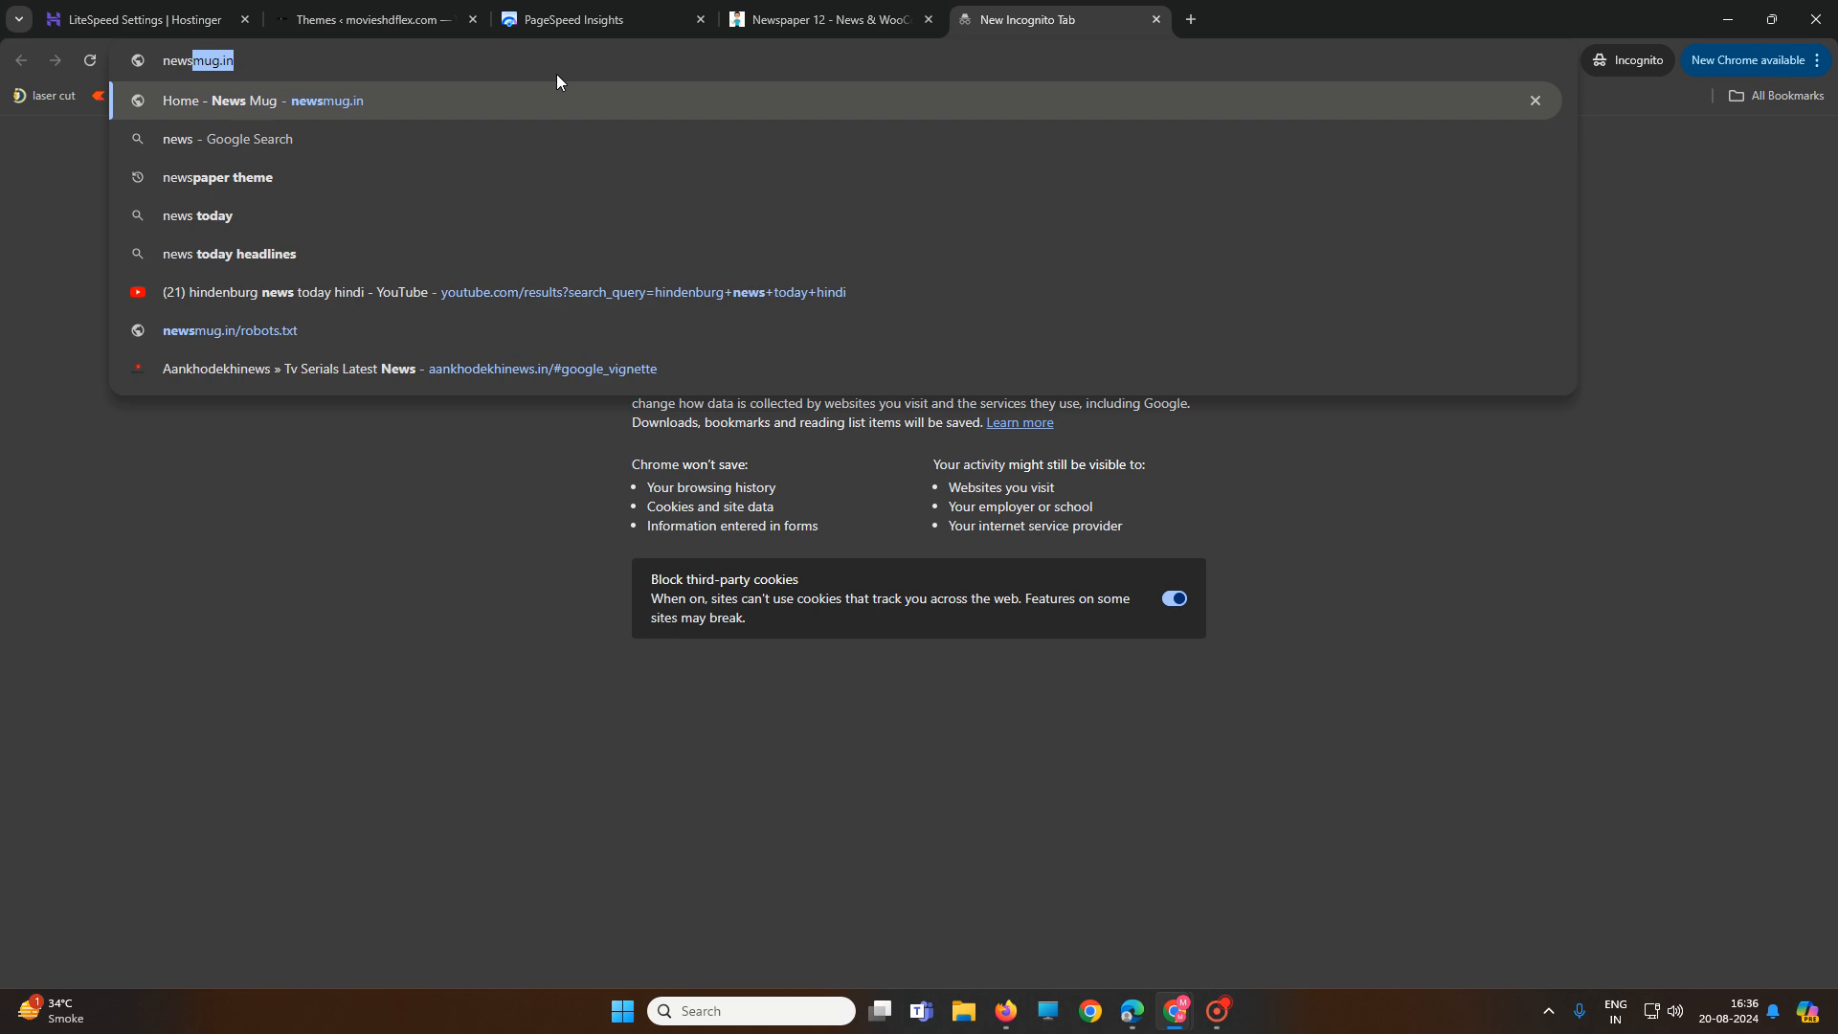
{"action": "key", "text": "BackSpace"}
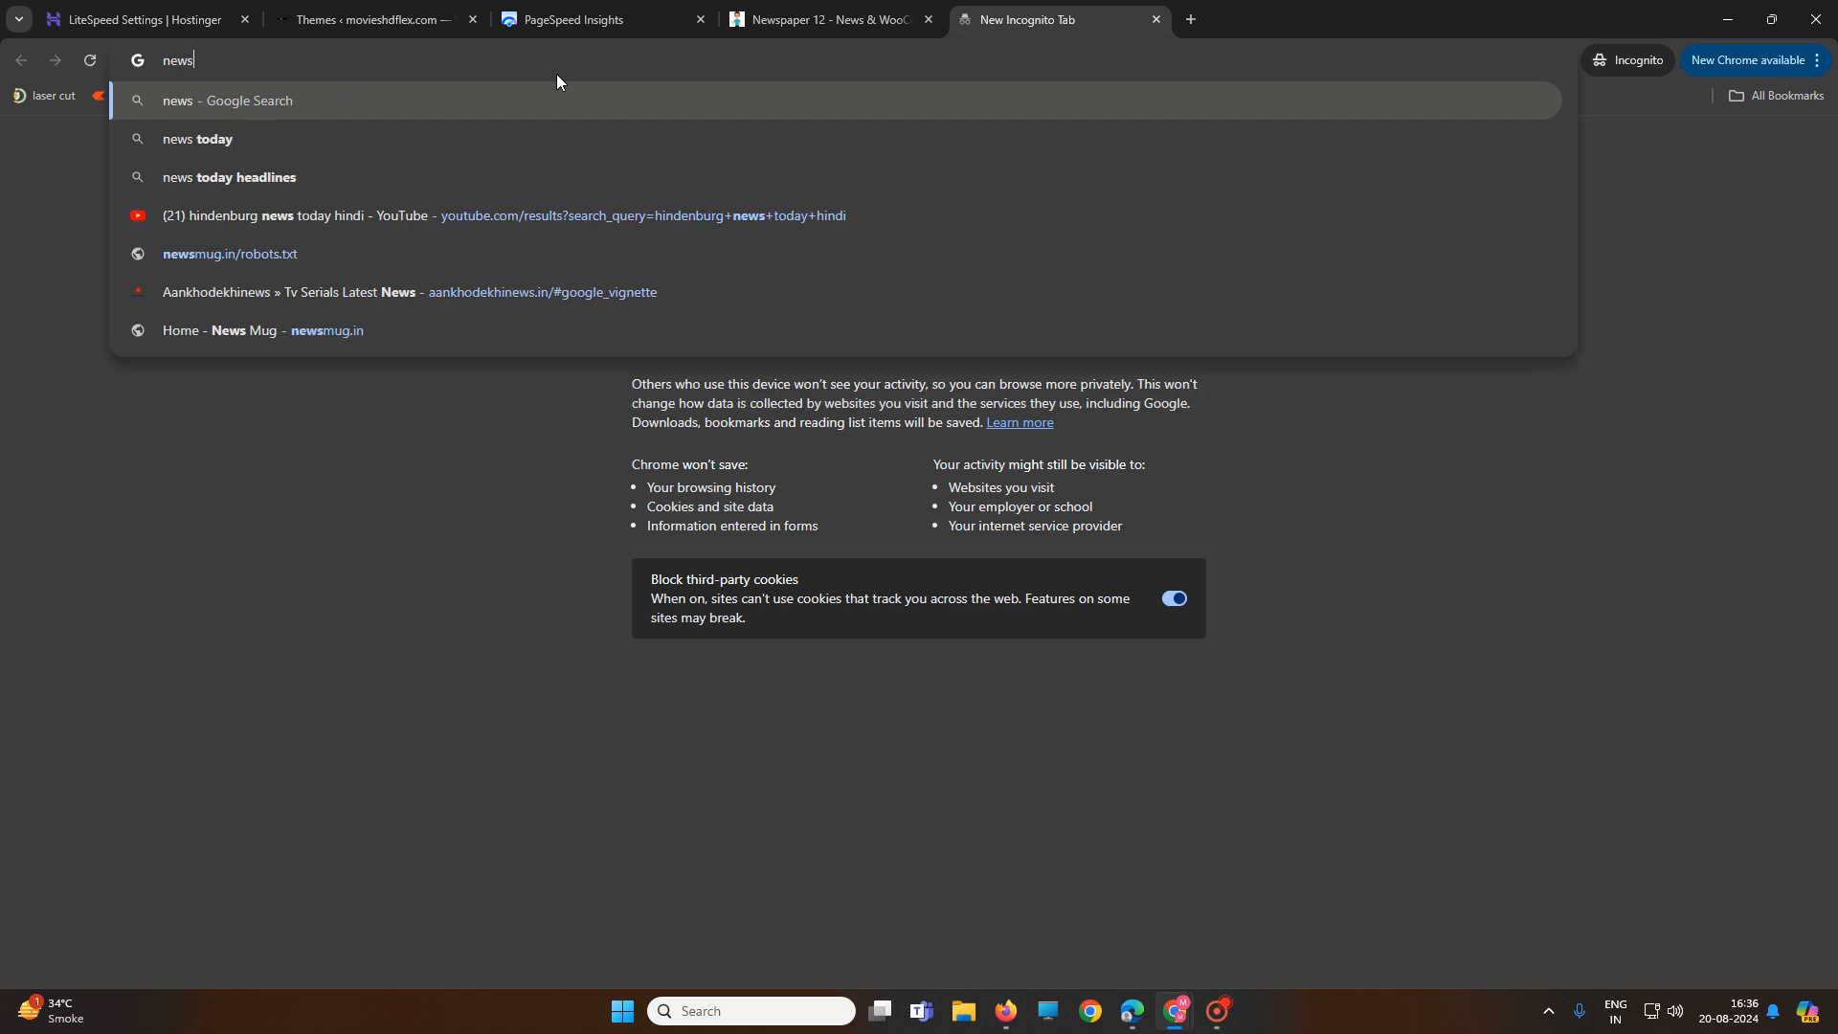
{"action": "type", "text": "pa"}
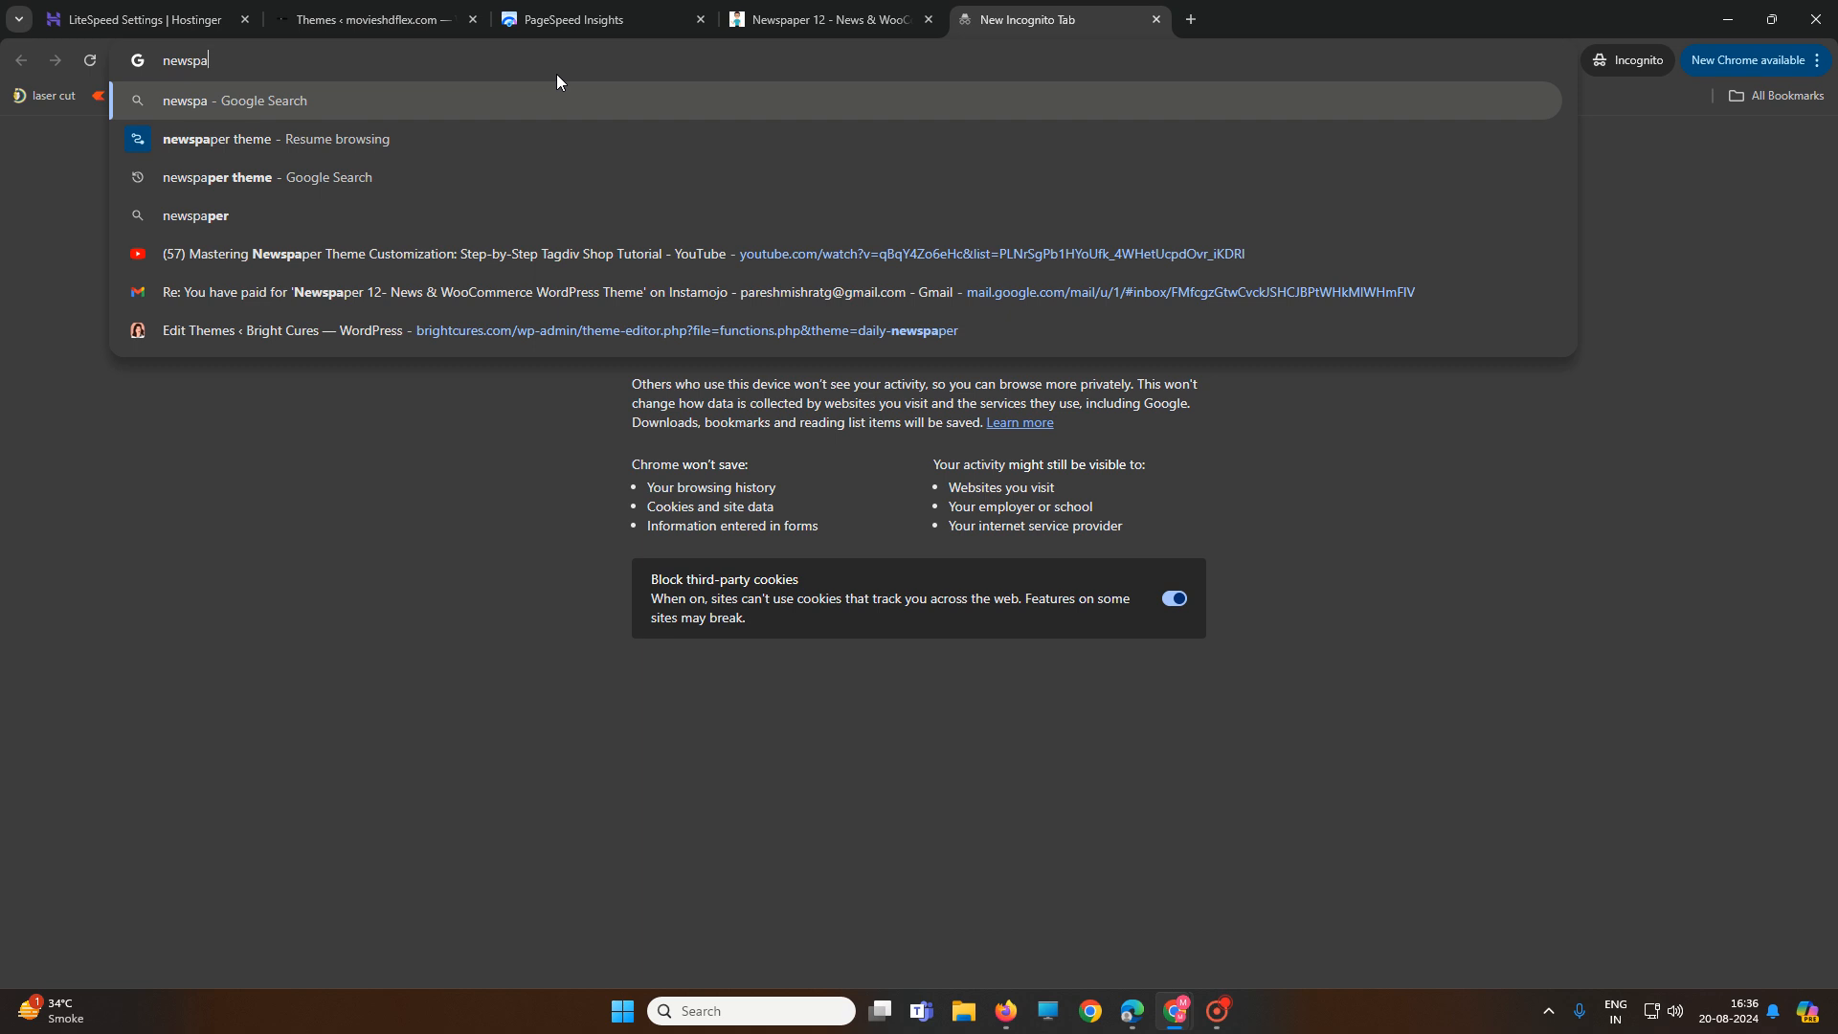
{"action": "key", "text": "Down"}
{"action": "key", "text": "Down"}
{"action": "key", "text": "Down"}
{"action": "key", "text": "Return"}
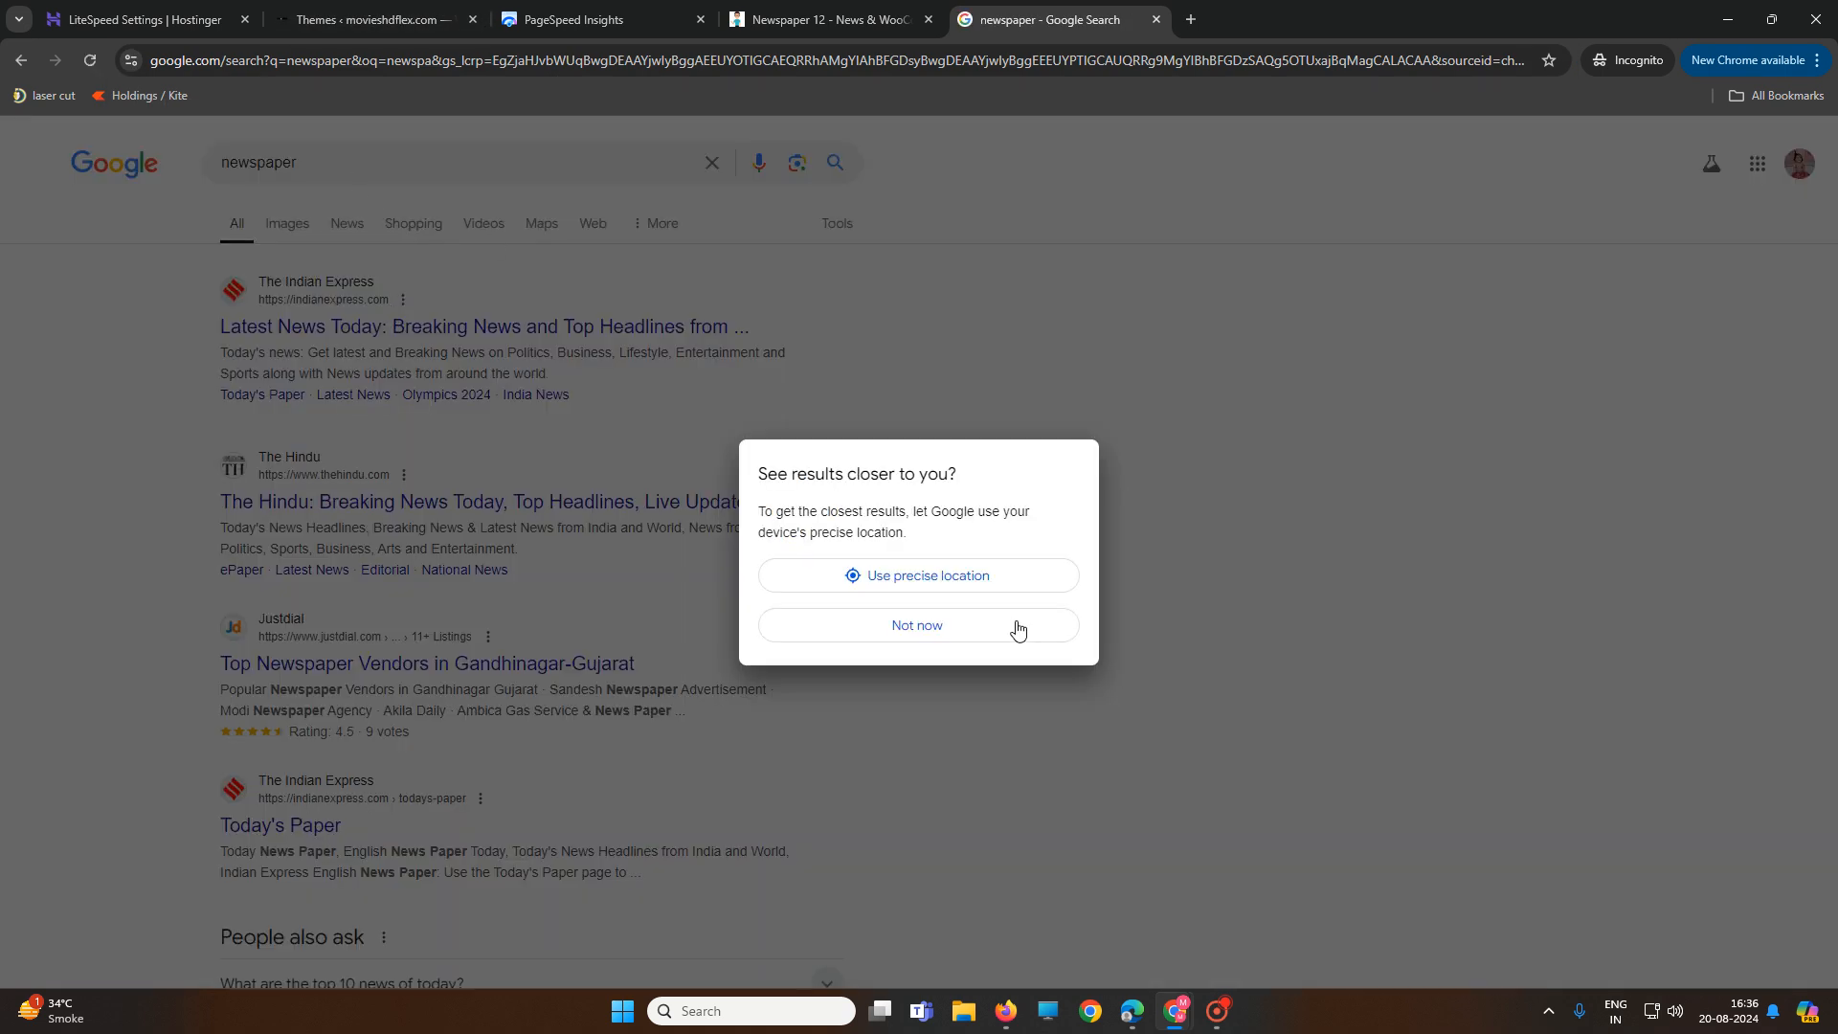
{"action": "left_click", "coordinate": [983, 631]}
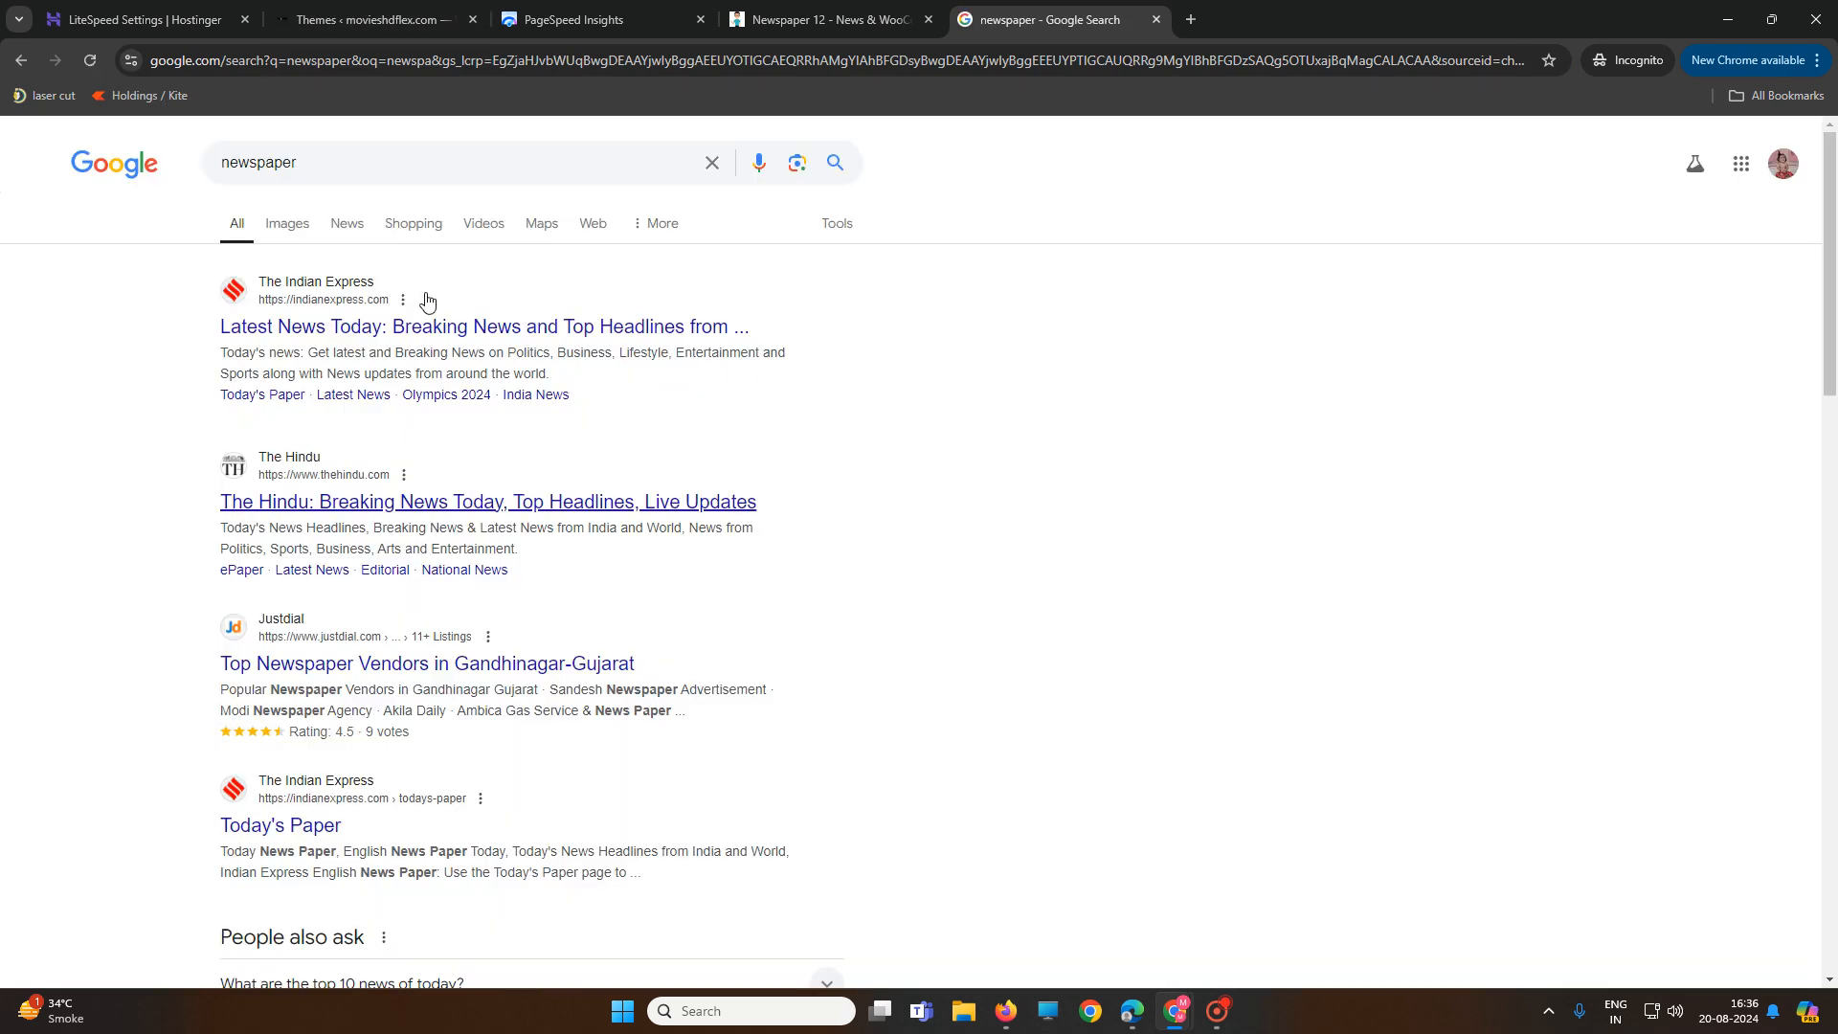
Refine the Google search to "newspaper theme"
{"action": "left_click", "coordinate": [428, 171]}
{"action": "type", "text": "t"}
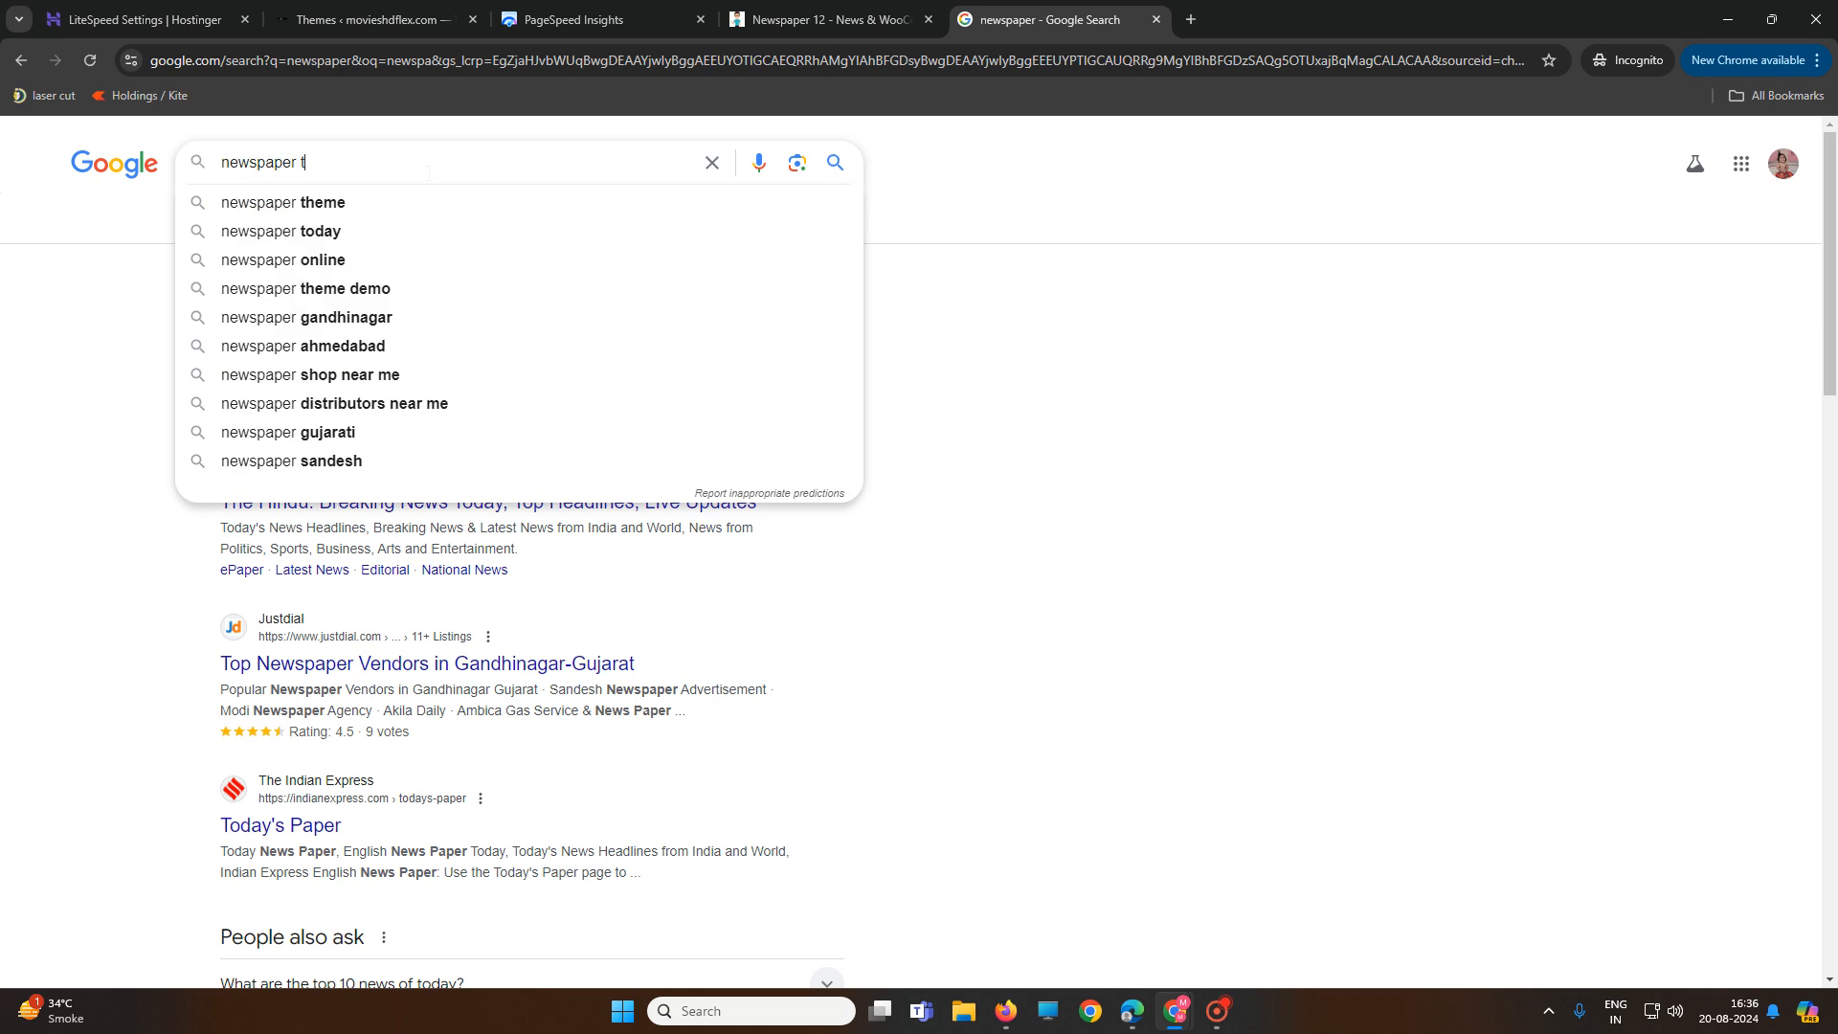
{"action": "type", "text": "he"}
{"action": "key", "text": "Down"}
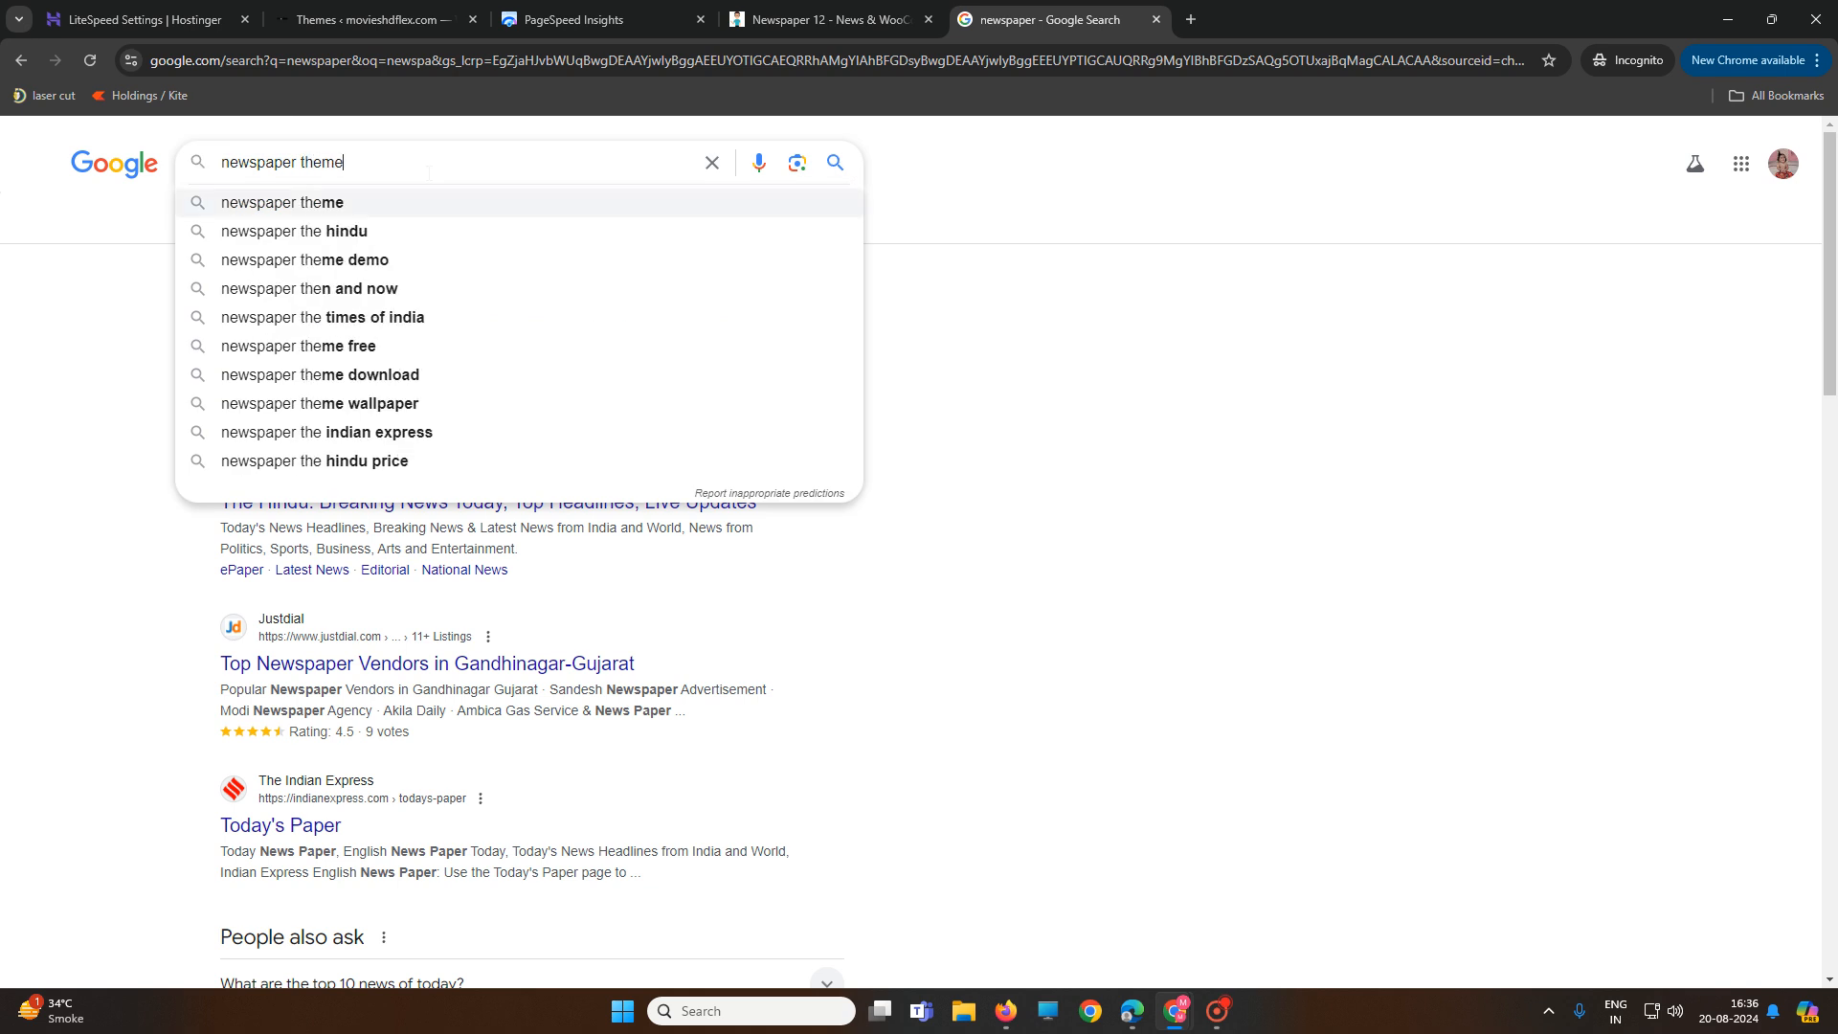
{"action": "key", "text": "Return"}
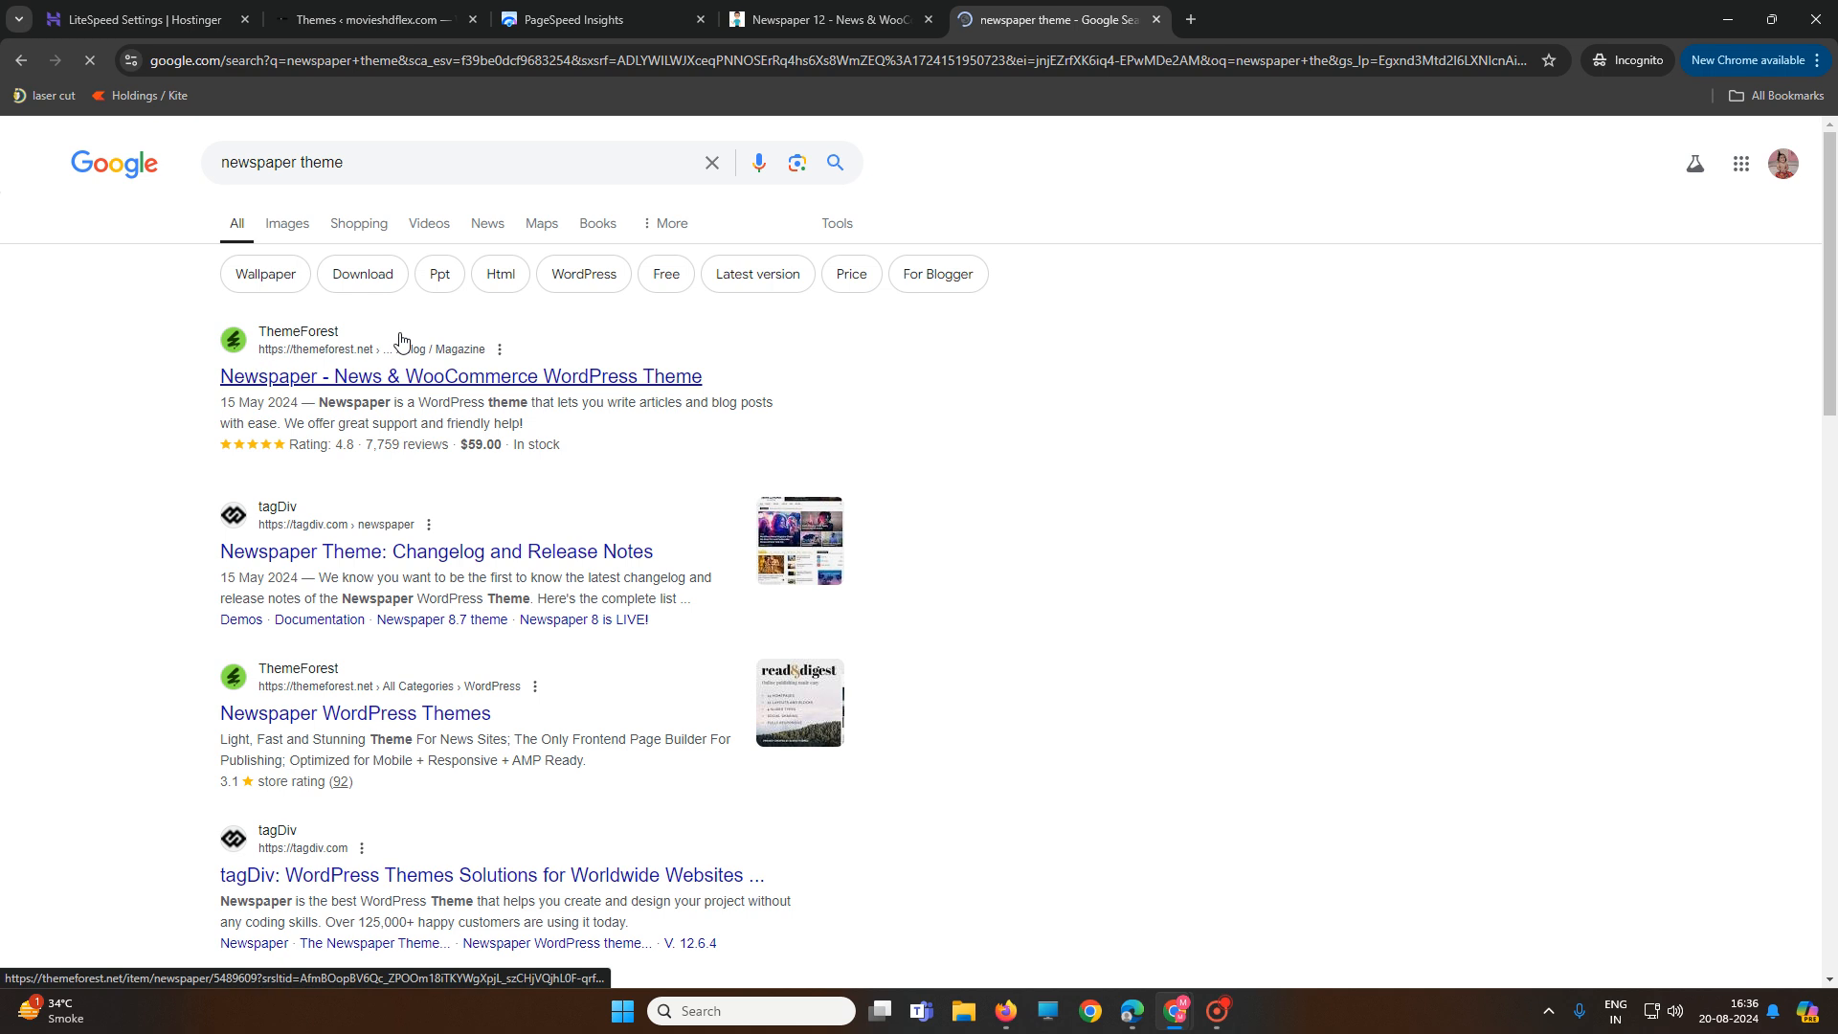
Open tagDiv's Newspaper changelog page from the results, accept its cookies and go to the theme's ThemeForest purchase page
{"action": "left_click", "coordinate": [365, 559]}
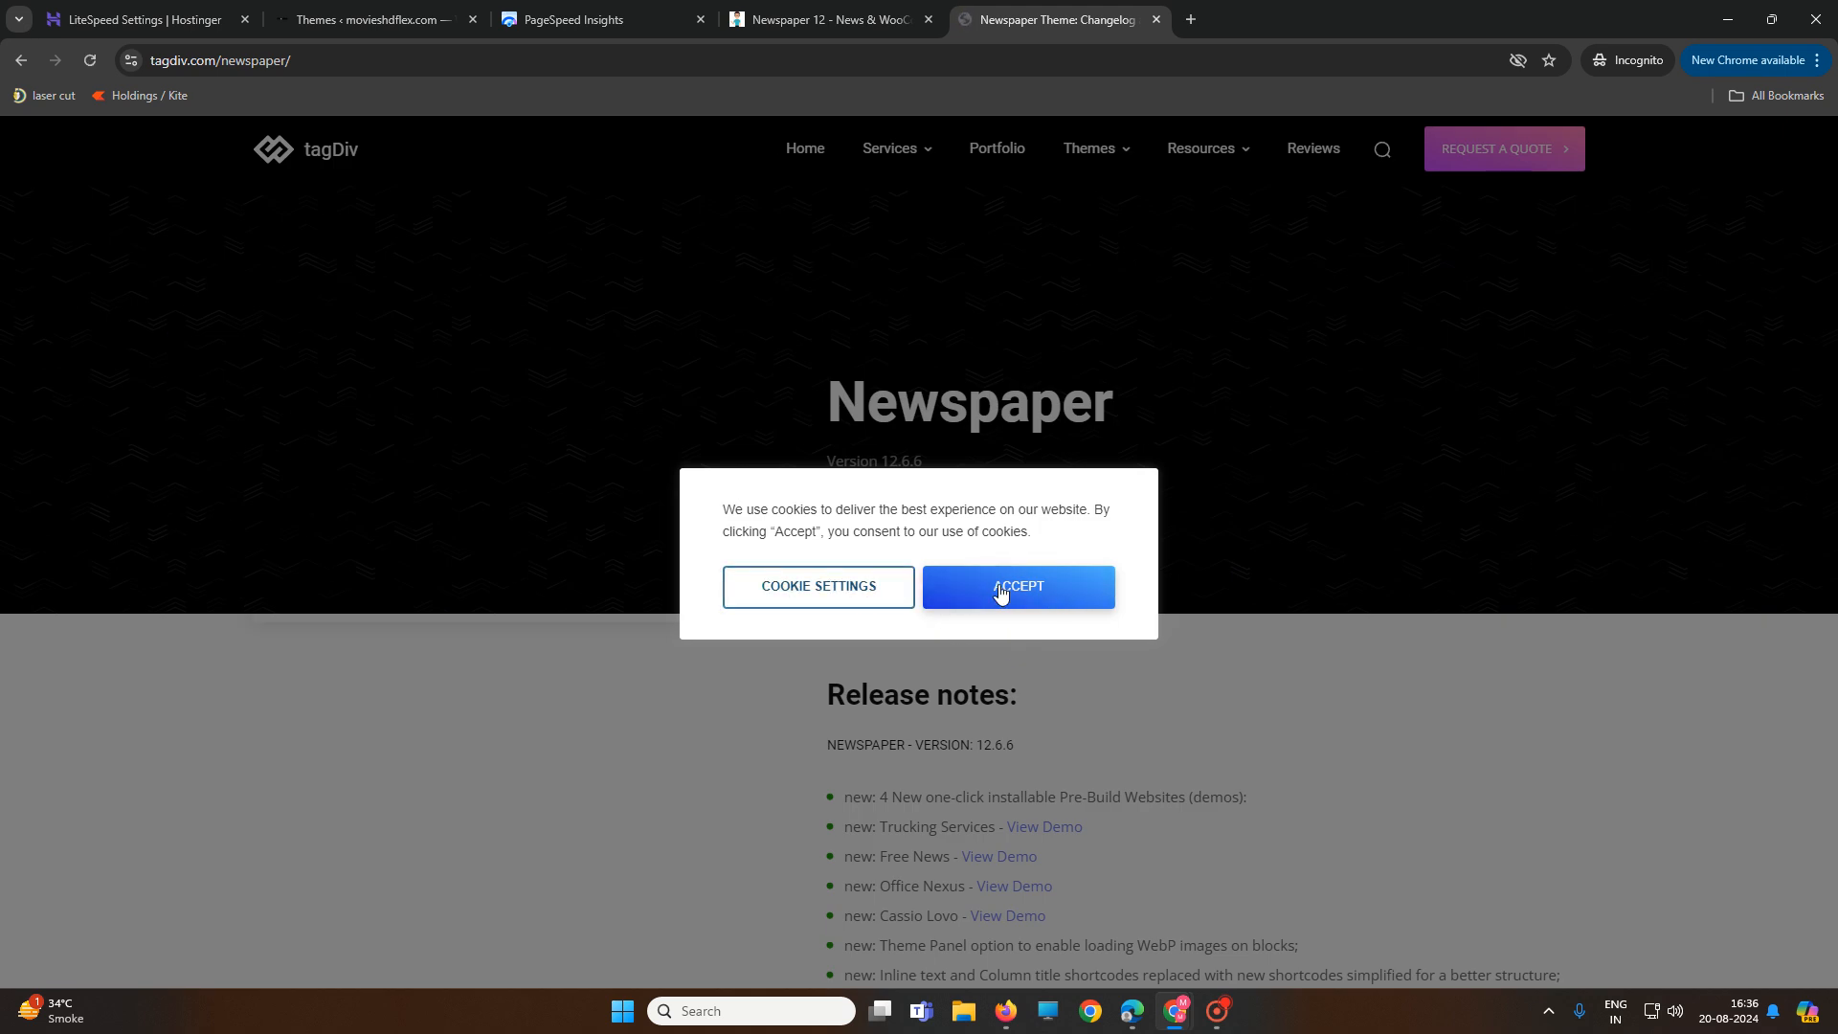
{"action": "left_click", "coordinate": [1027, 590]}
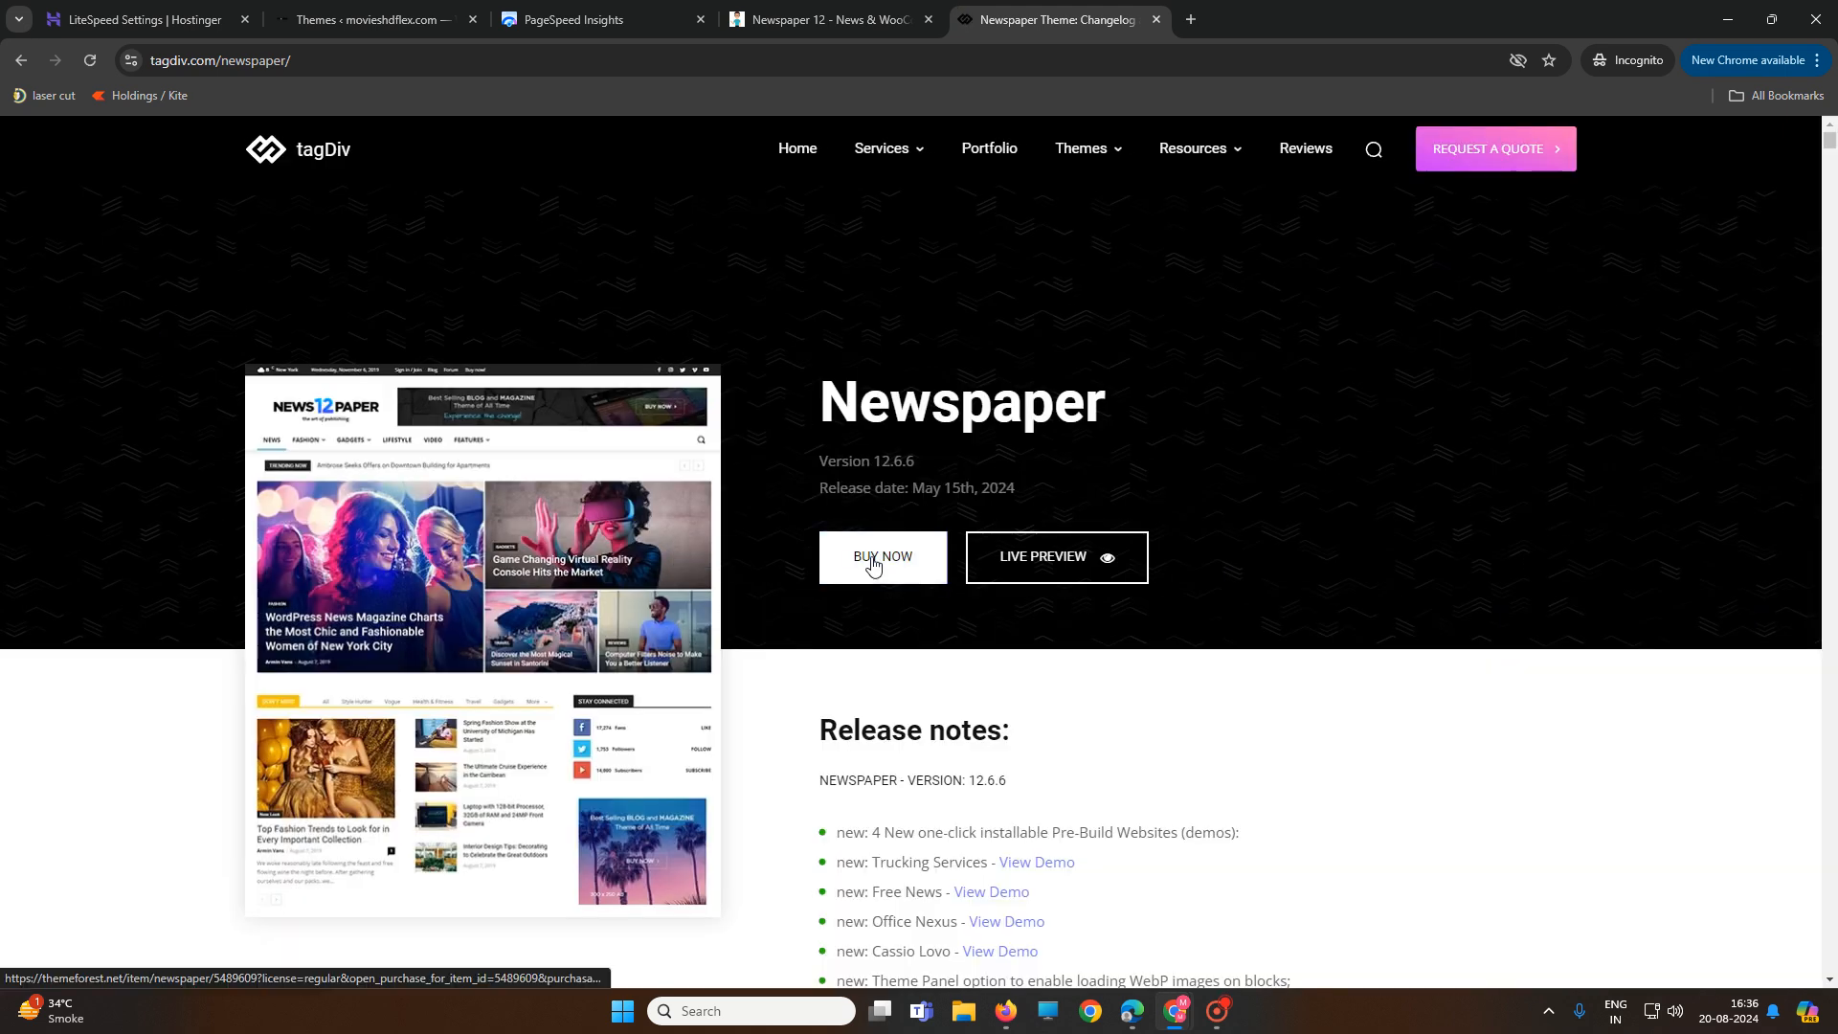
{"action": "left_click", "coordinate": [872, 566]}
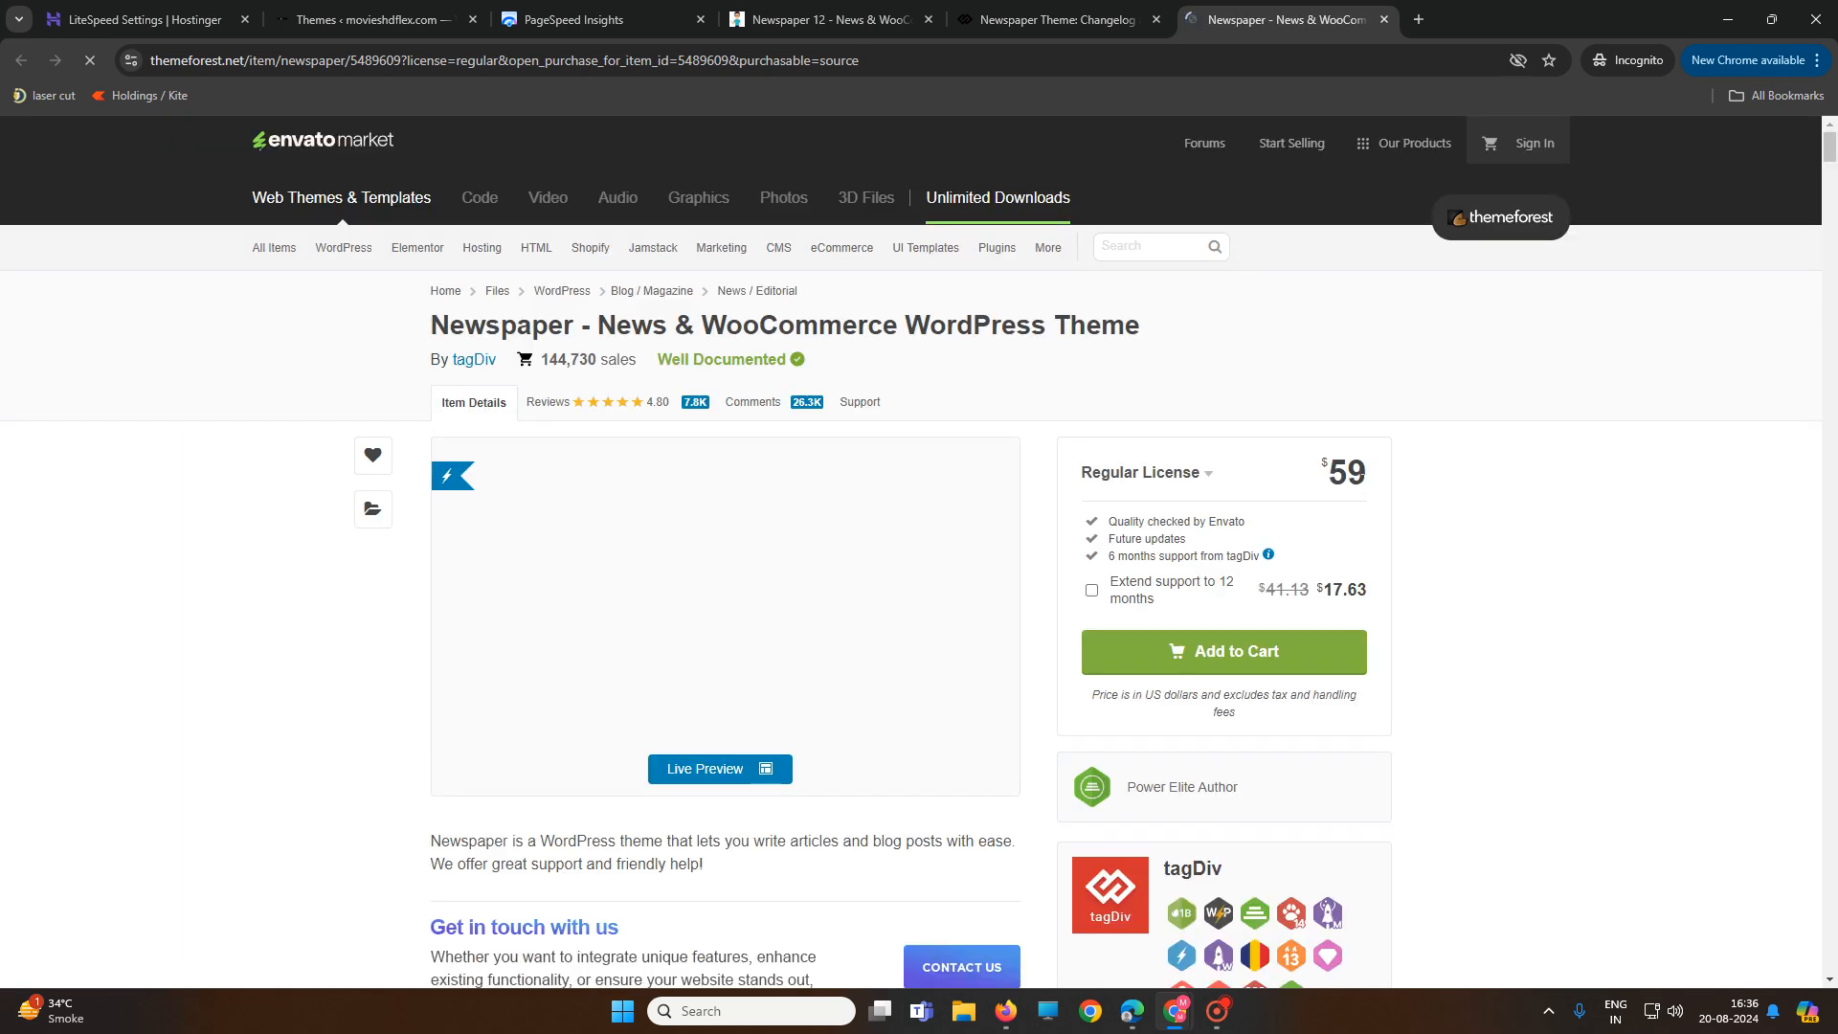
Examine the Newspaper theme's price and license options on ThemeForest and compare them with the Instamojo store's price
{"action": "mouse_move", "coordinate": [1330, 475]}
{"action": "left_mouse_down"}
{"action": "mouse_move", "coordinate": [1440, 476]}
{"action": "mouse_move", "coordinate": [1365, 469]}
{"action": "left_mouse_up"}
{"action": "left_click", "coordinate": [1395, 478]}
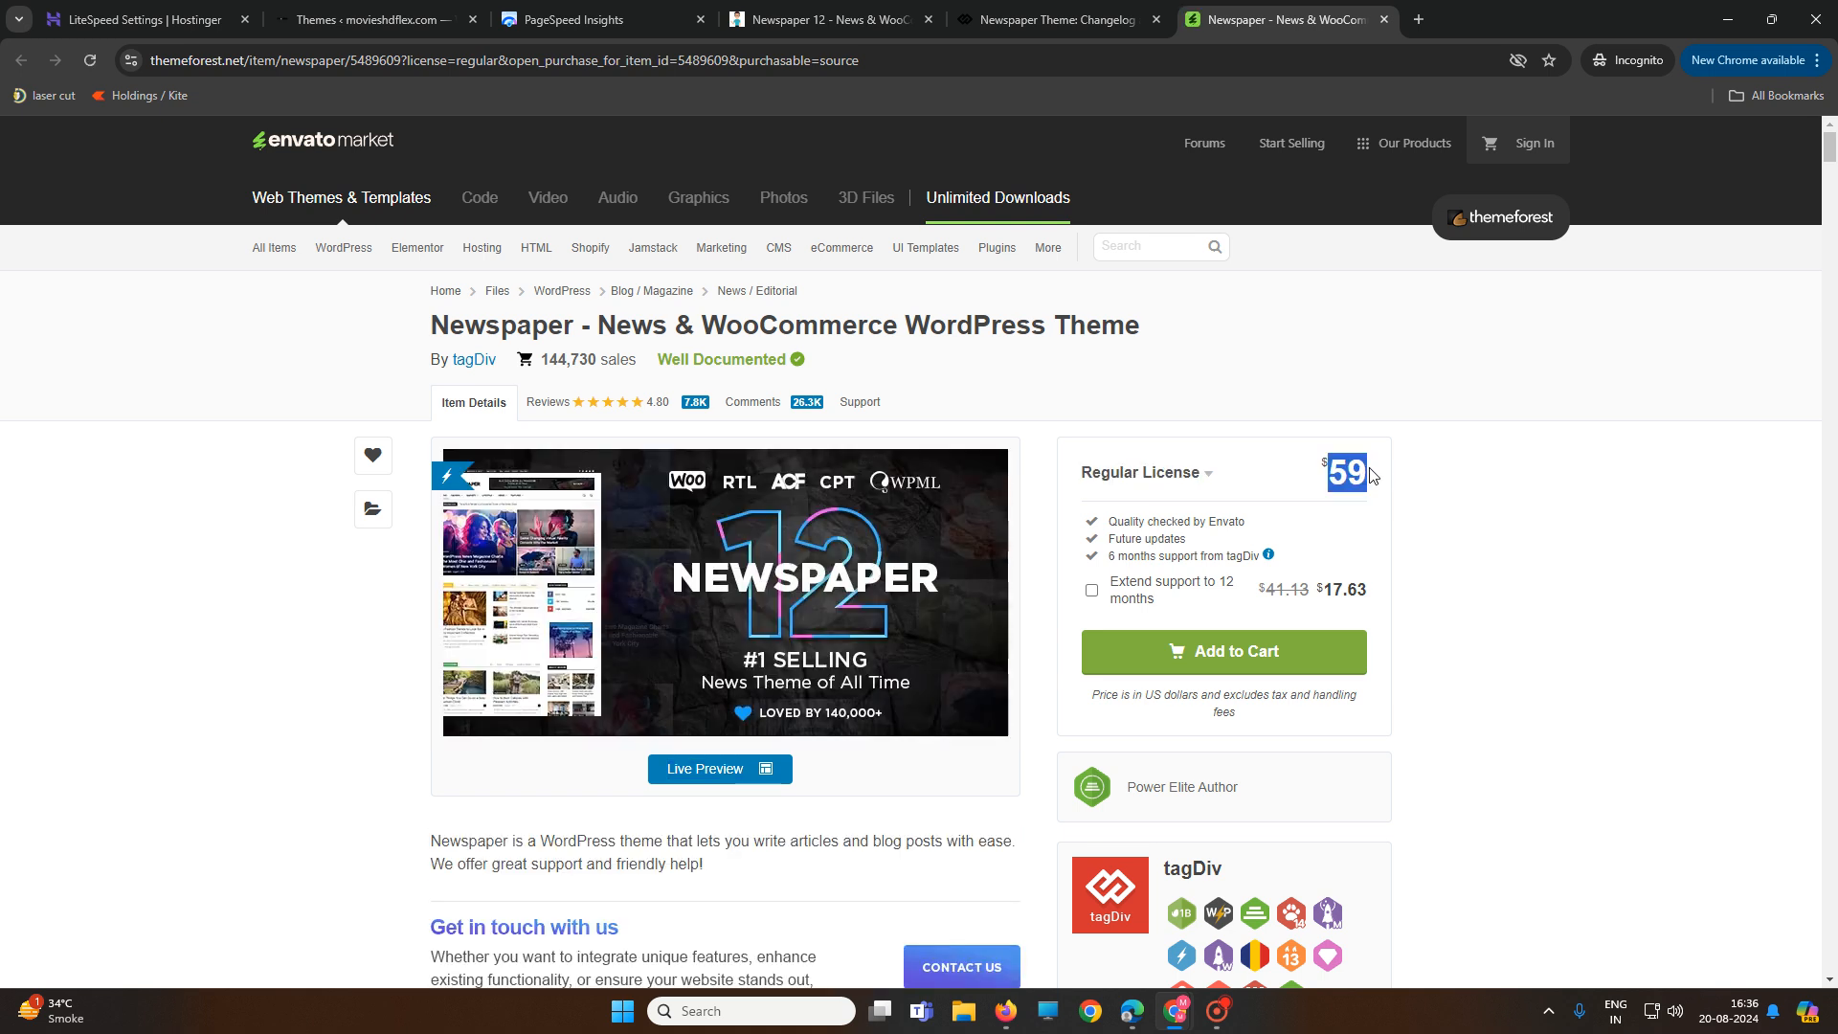
{"action": "left_click", "coordinate": [1212, 476]}
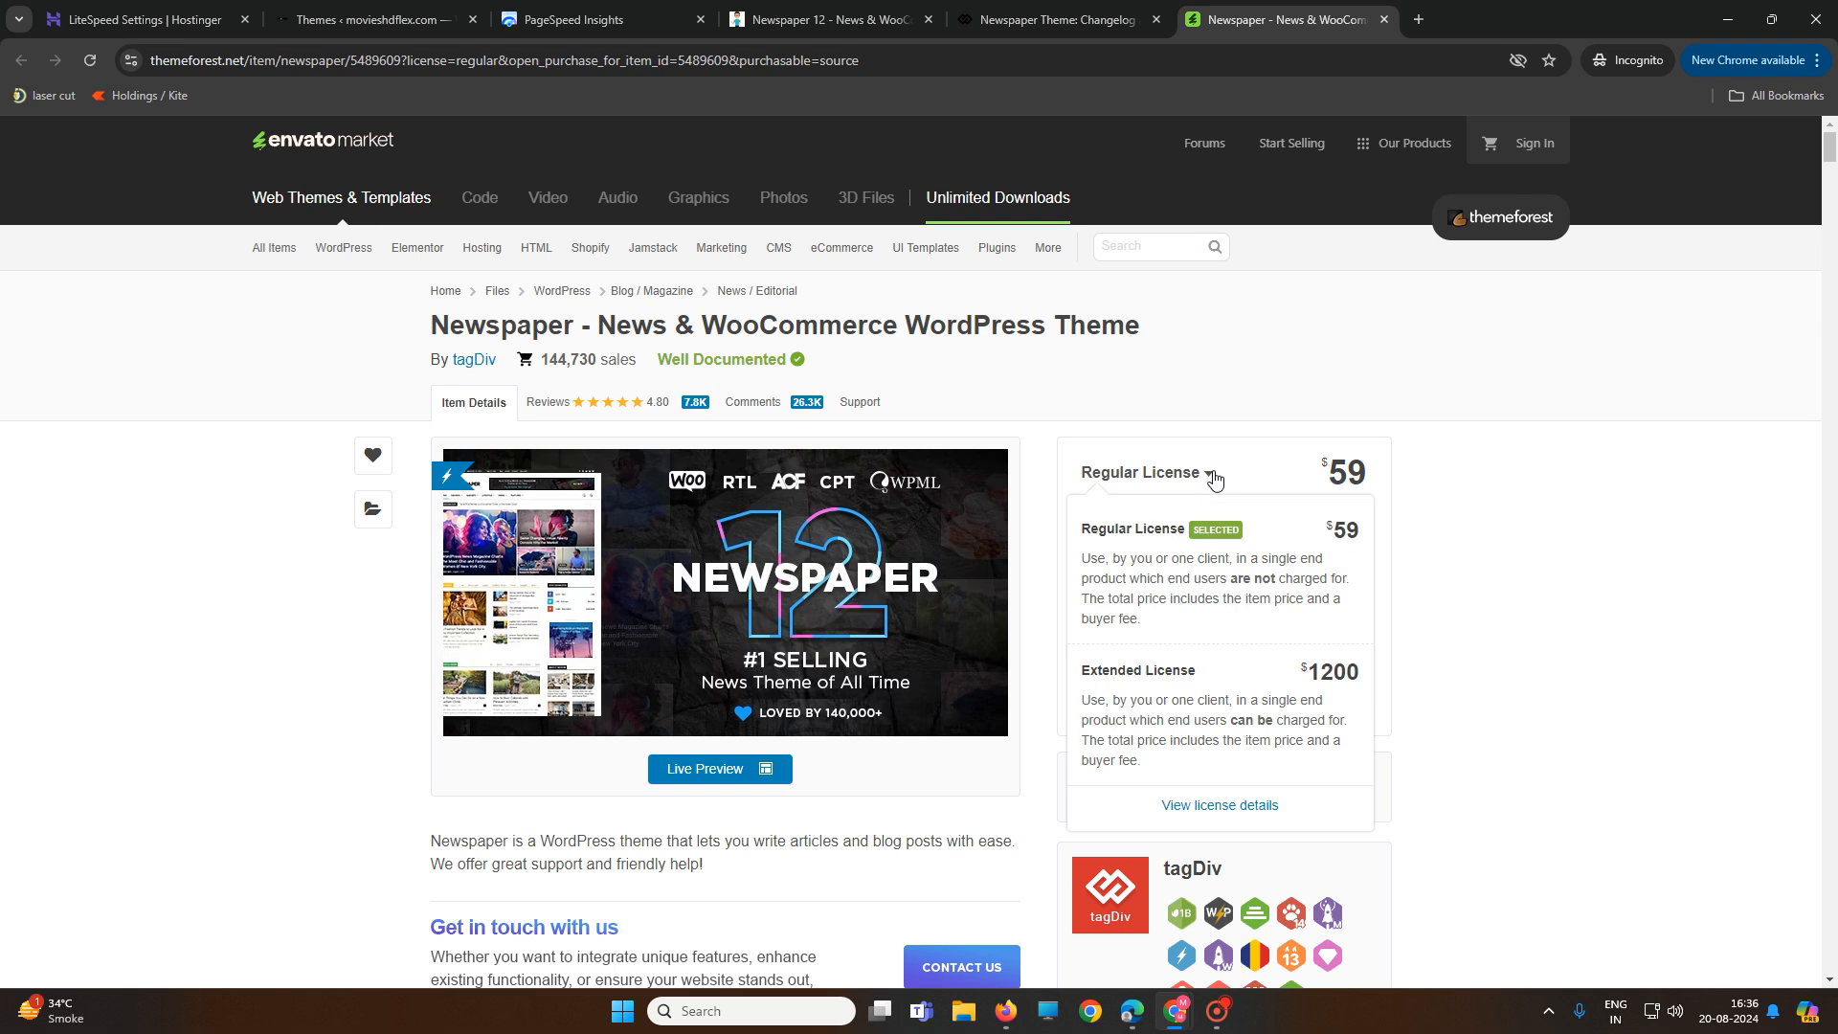
{"action": "left_click", "coordinate": [1532, 584]}
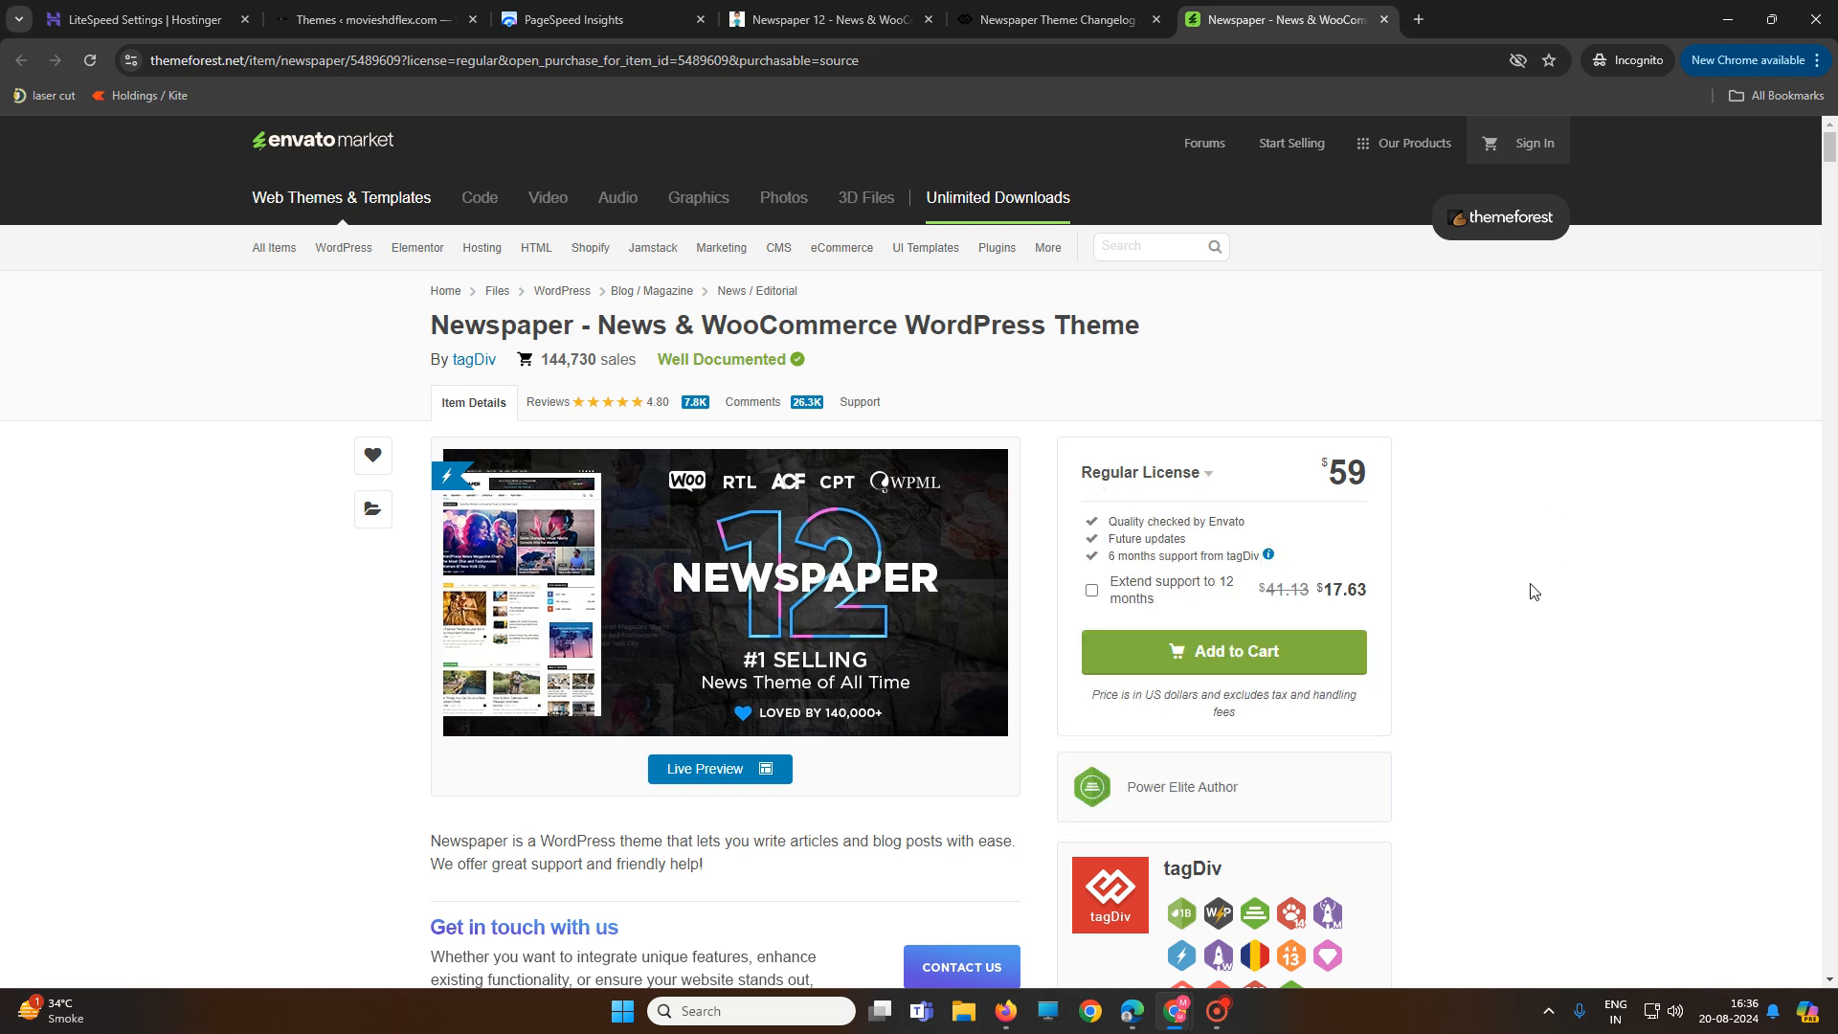
{"action": "left_click", "coordinate": [1204, 484]}
{"action": "left_click", "coordinate": [1434, 526]}
{"action": "left_click", "coordinate": [820, 22]}
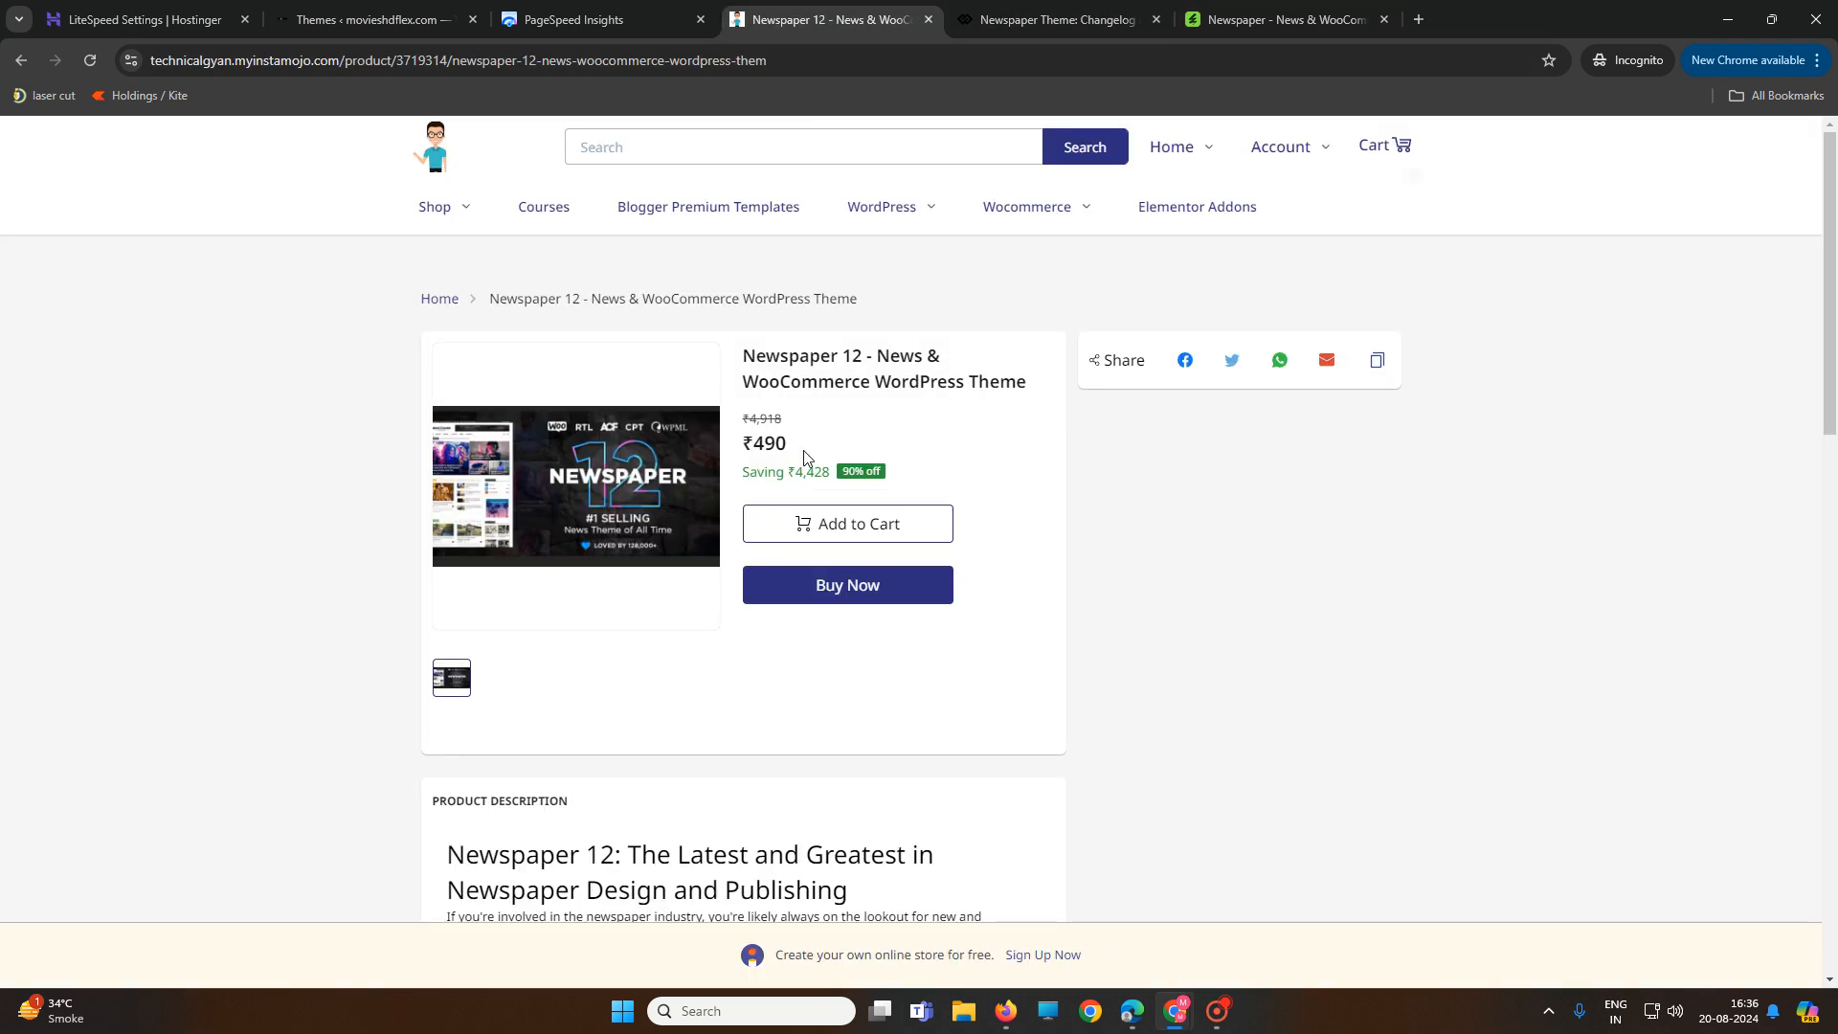
{"action": "left_click_drag", "start_coordinate": [804, 455], "coordinate": [738, 445]}
Return to tagDiv's Newspaper page, view the theme's ThemeForest checkout and go back to the tagDiv page
{"action": "left_click", "coordinate": [1078, 19]}
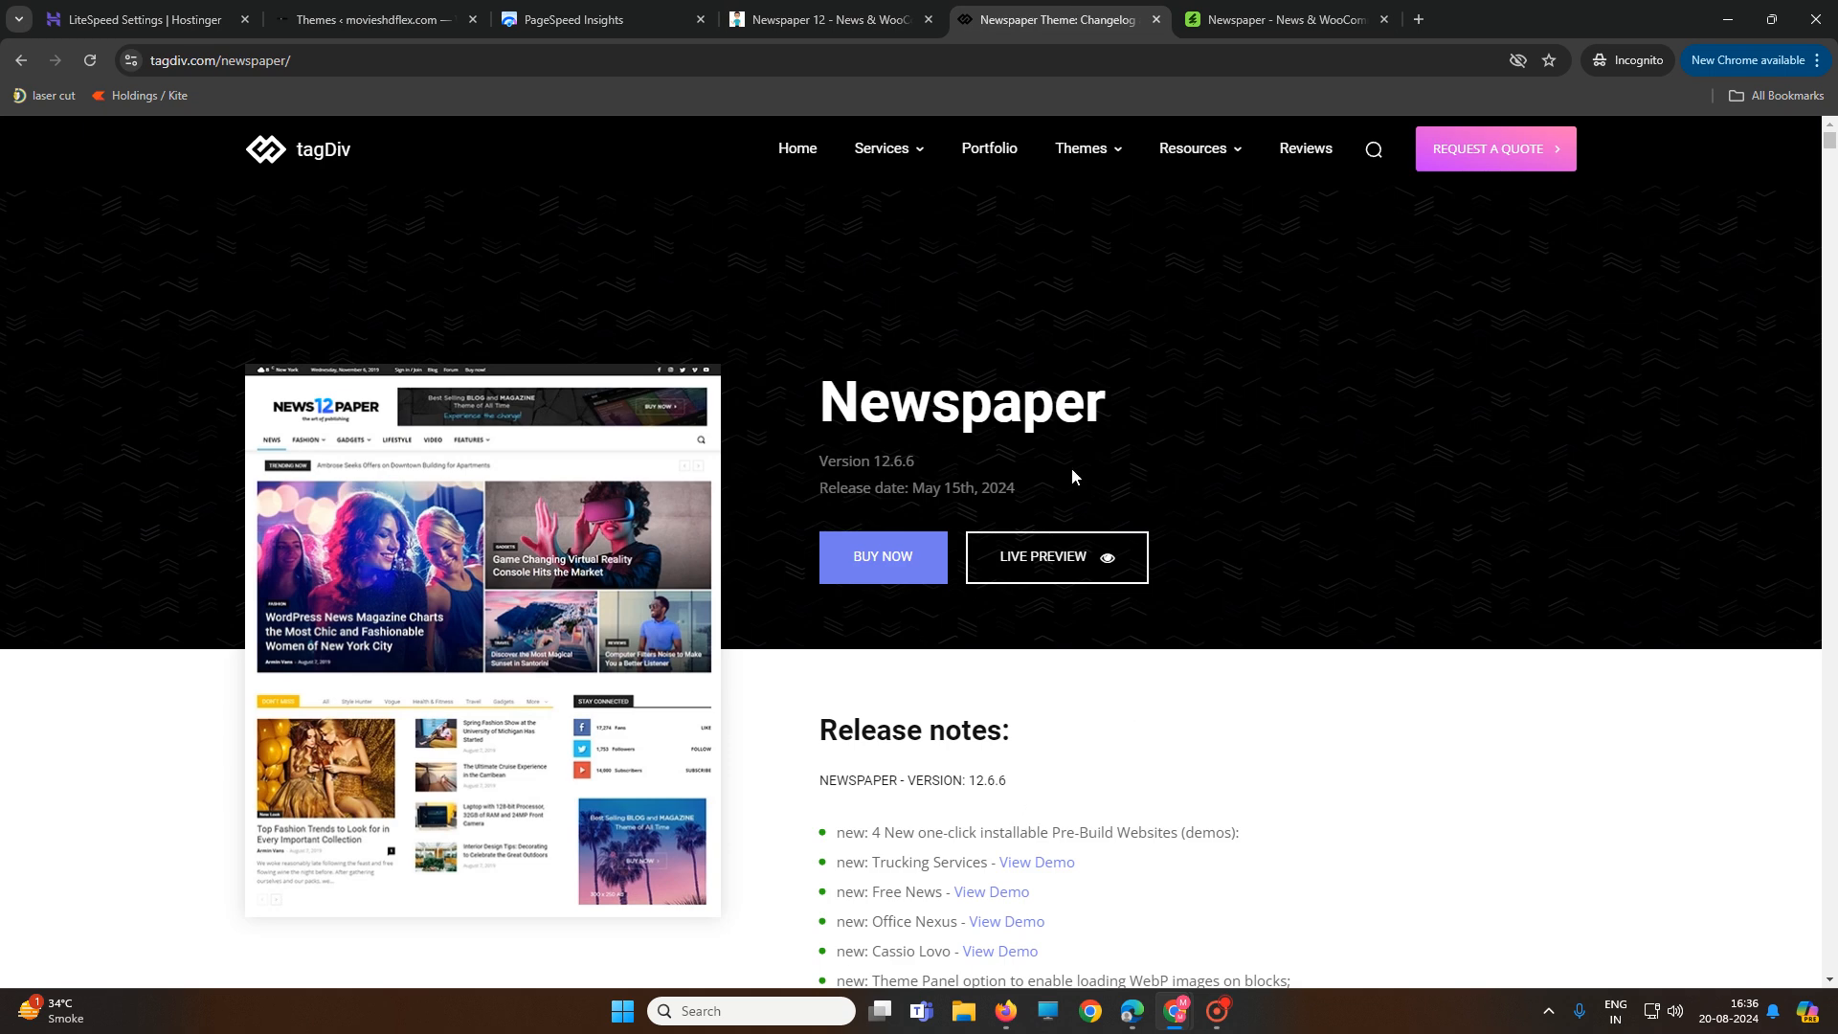
{"action": "mouse_move", "coordinate": [1096, 163]}
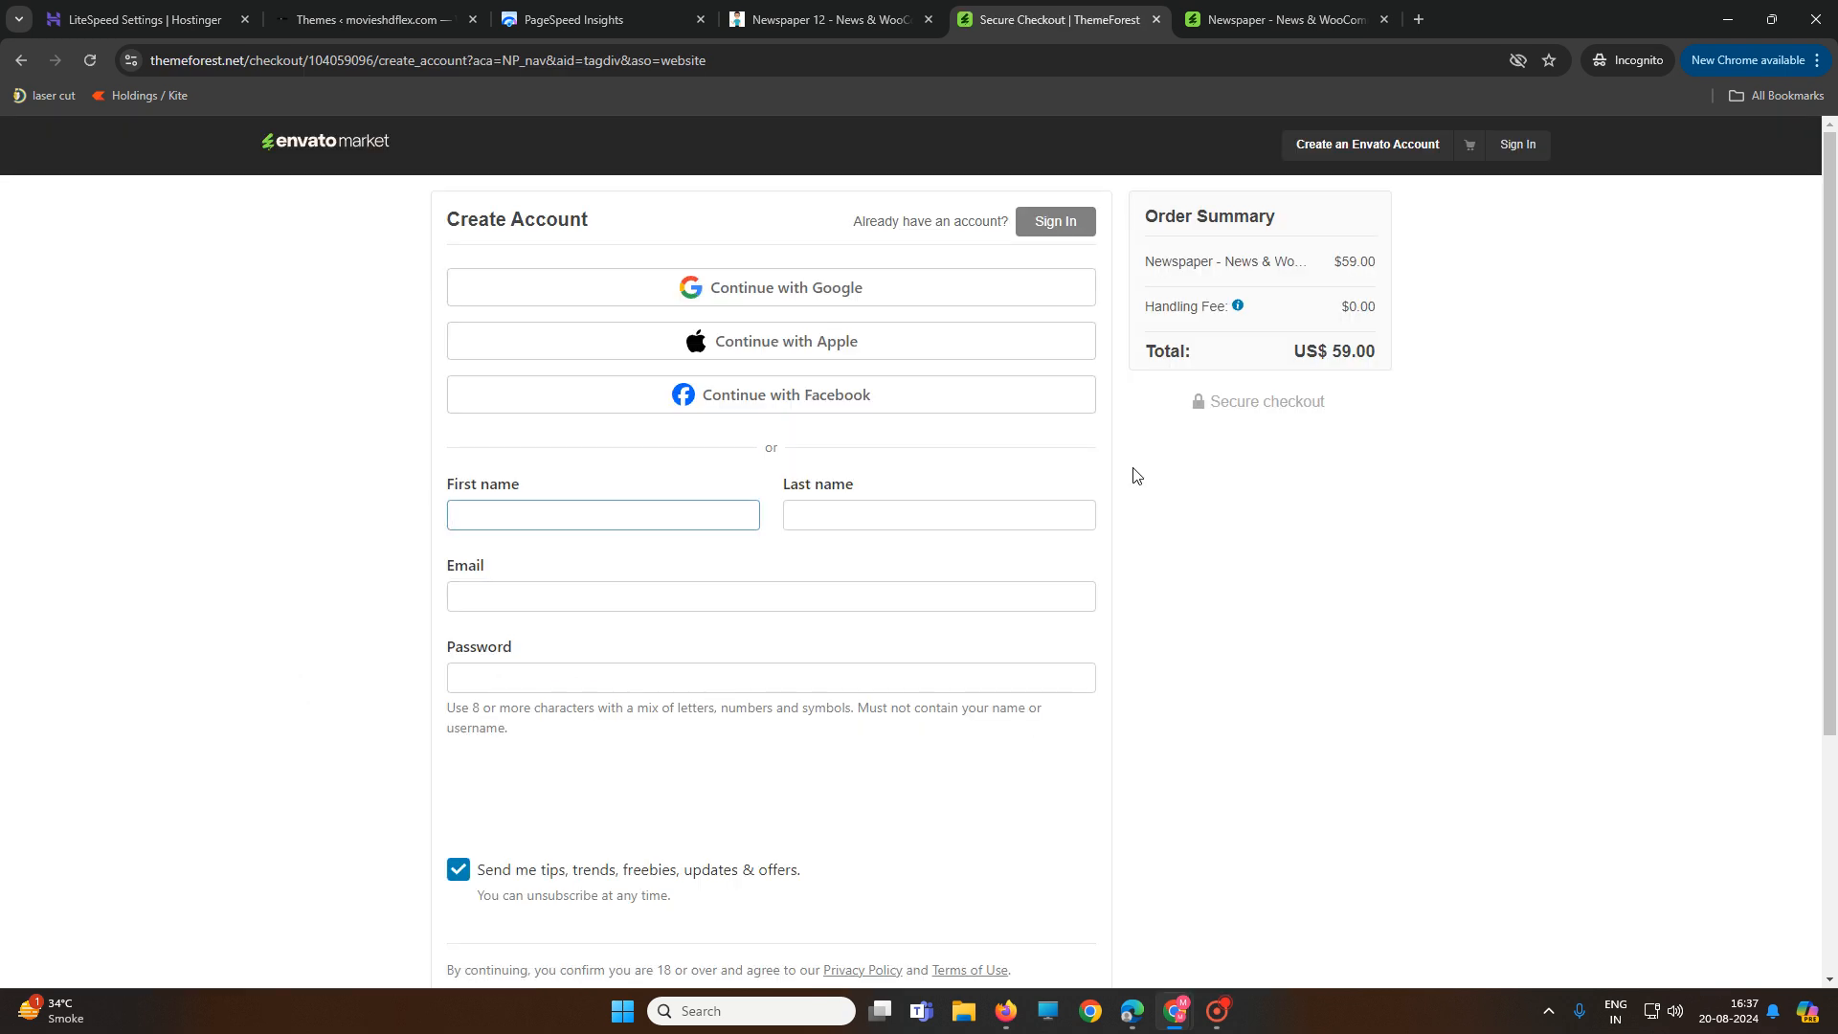
{"action": "left_click", "coordinate": [21, 60]}
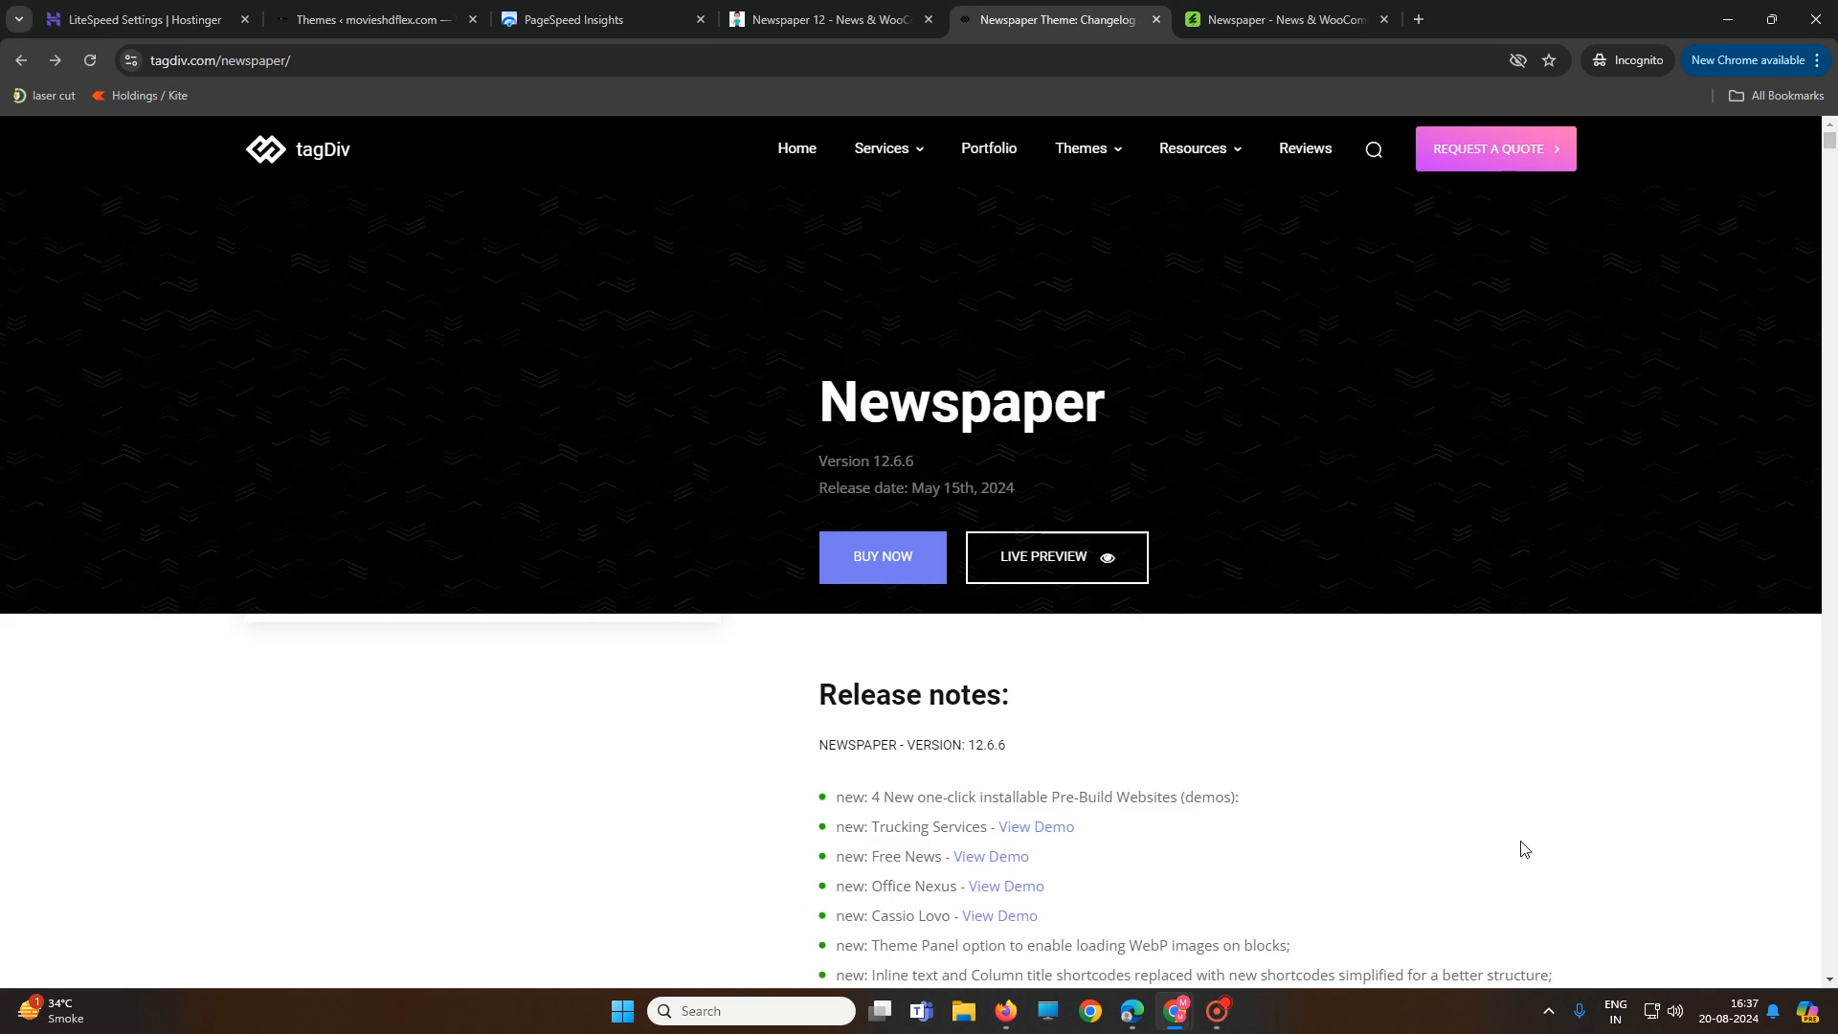
Skim tagDiv's theme overview and Newspaper release notes, then return to the WordPress Themes page and close the Newspaper theme details
{"action": "mouse_move", "coordinate": [895, 161]}
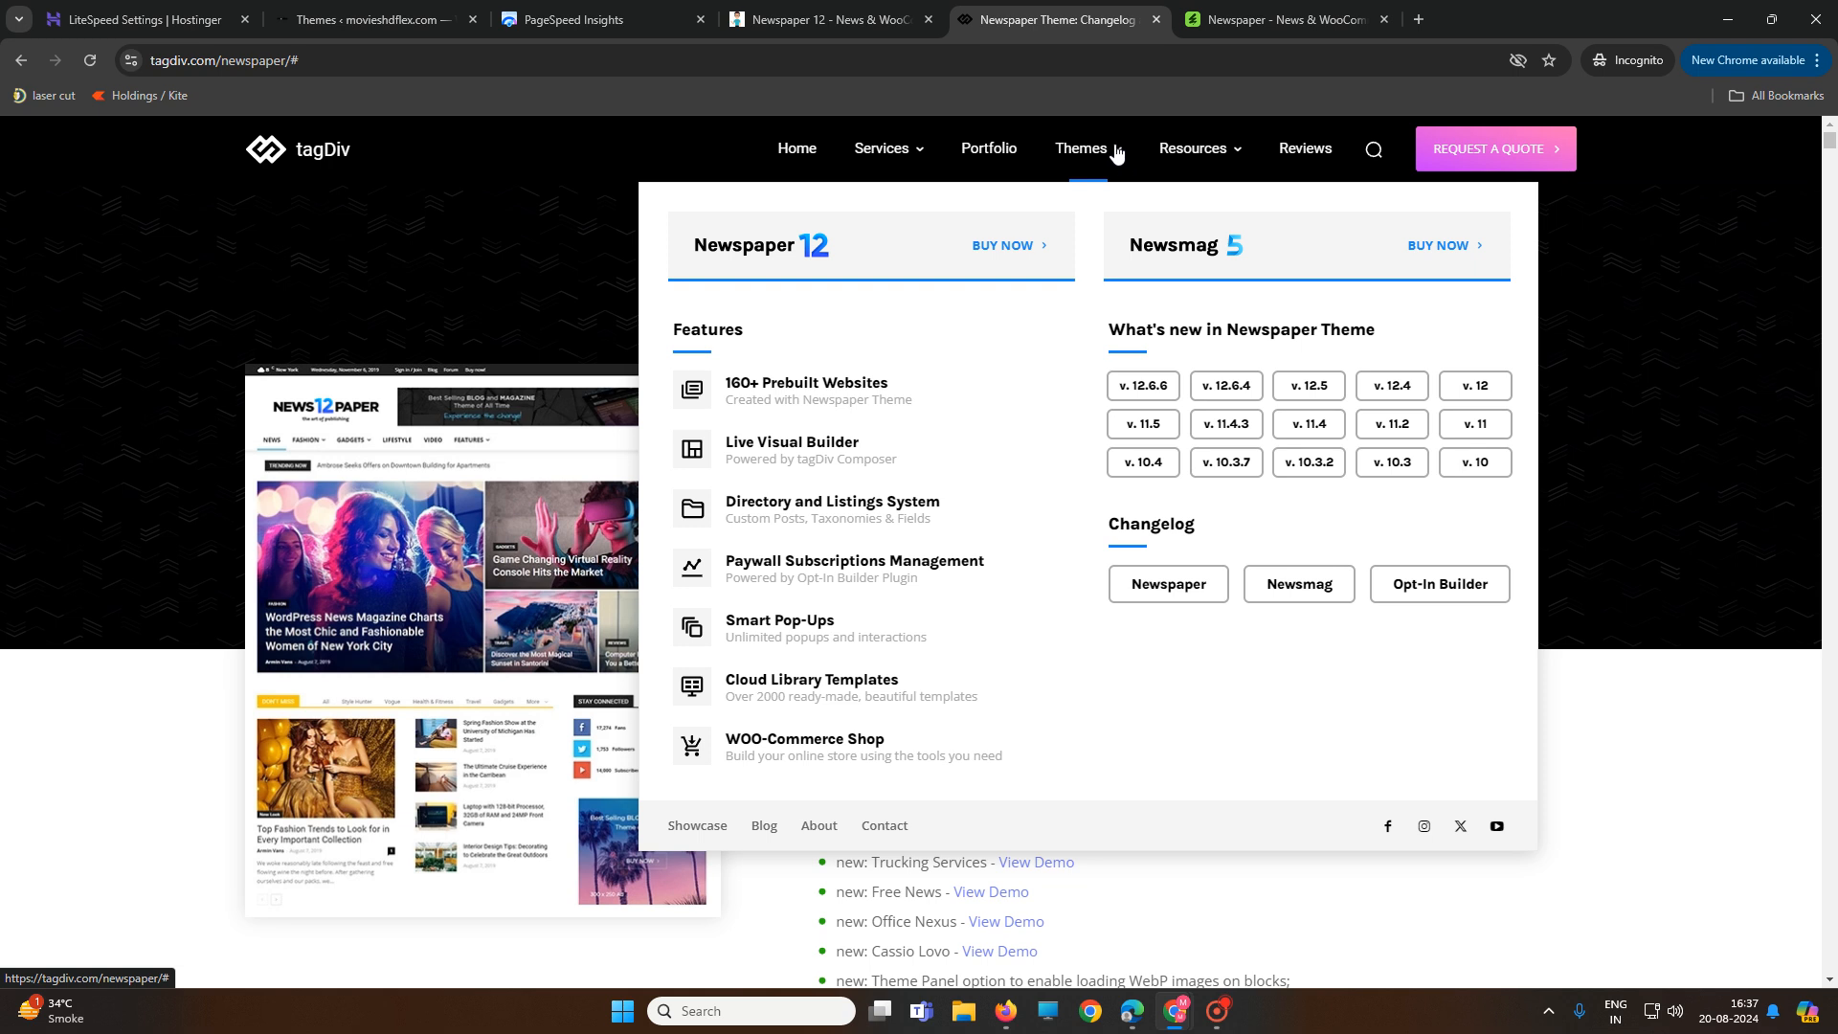
{"action": "scroll", "coordinate": [752, 226], "scroll_direction": "down", "scroll_amount": 10}
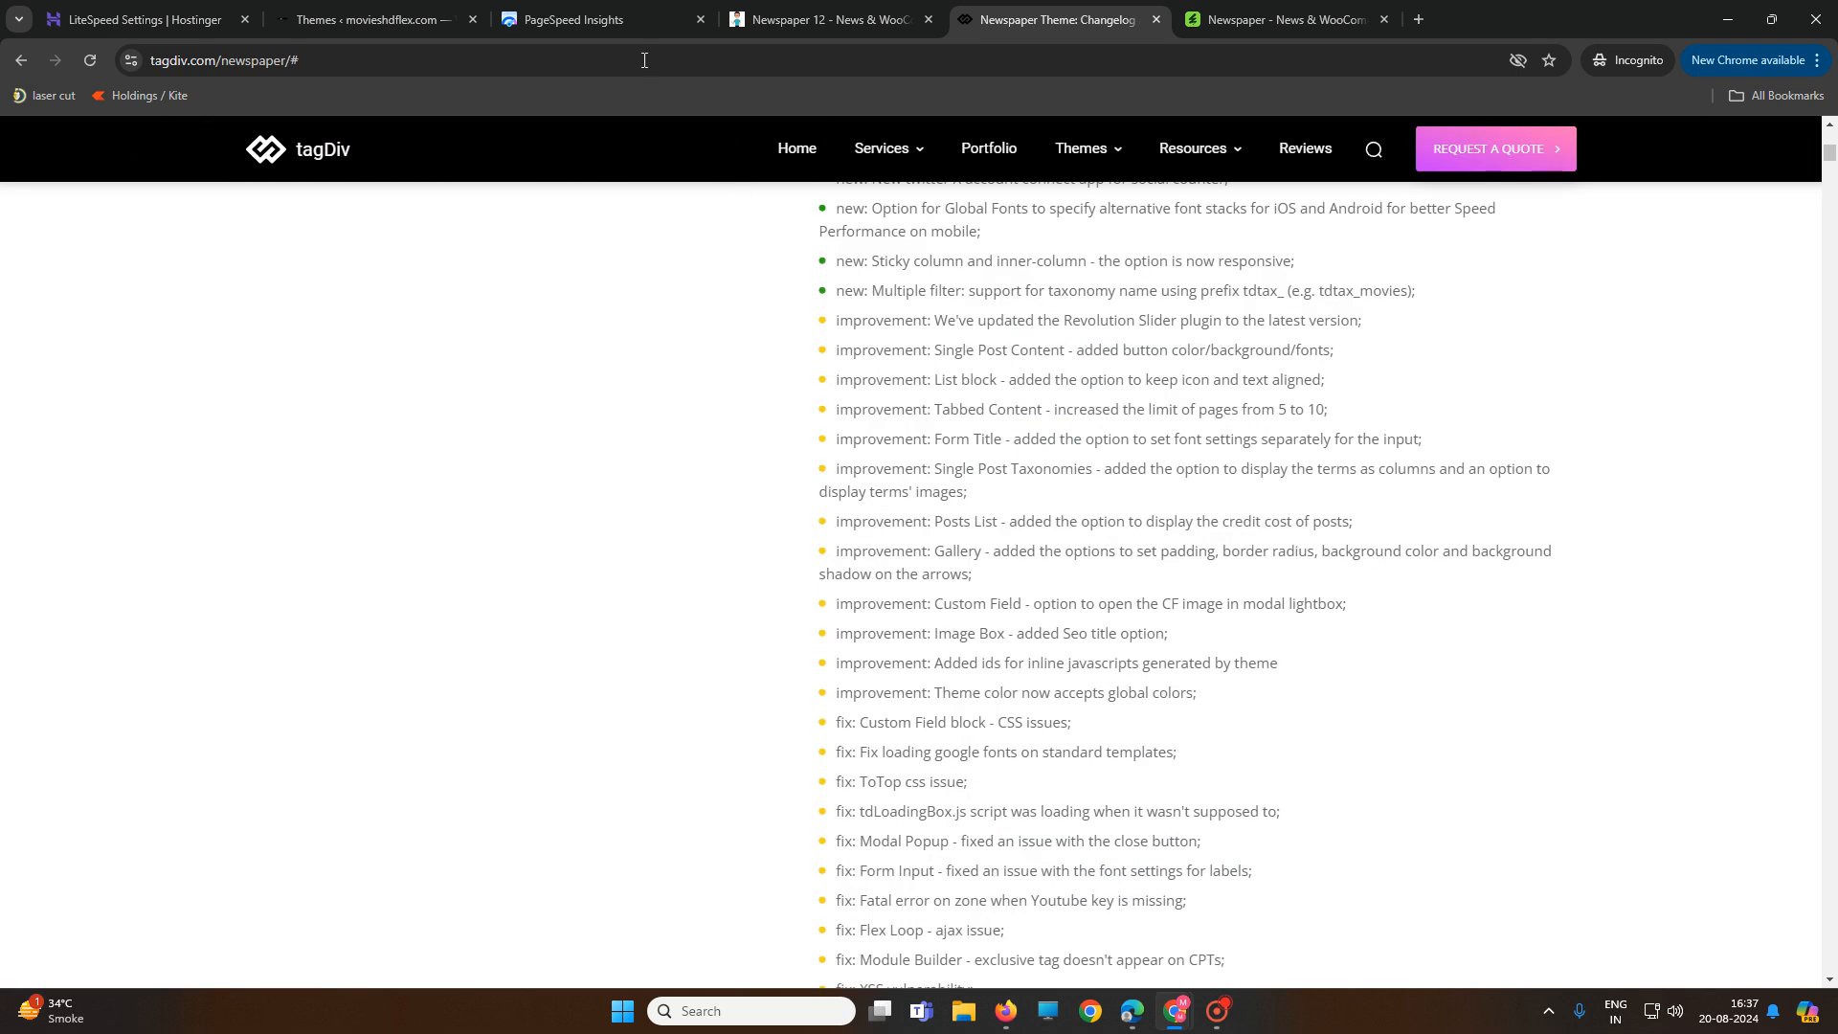
{"action": "left_click", "coordinate": [394, 16]}
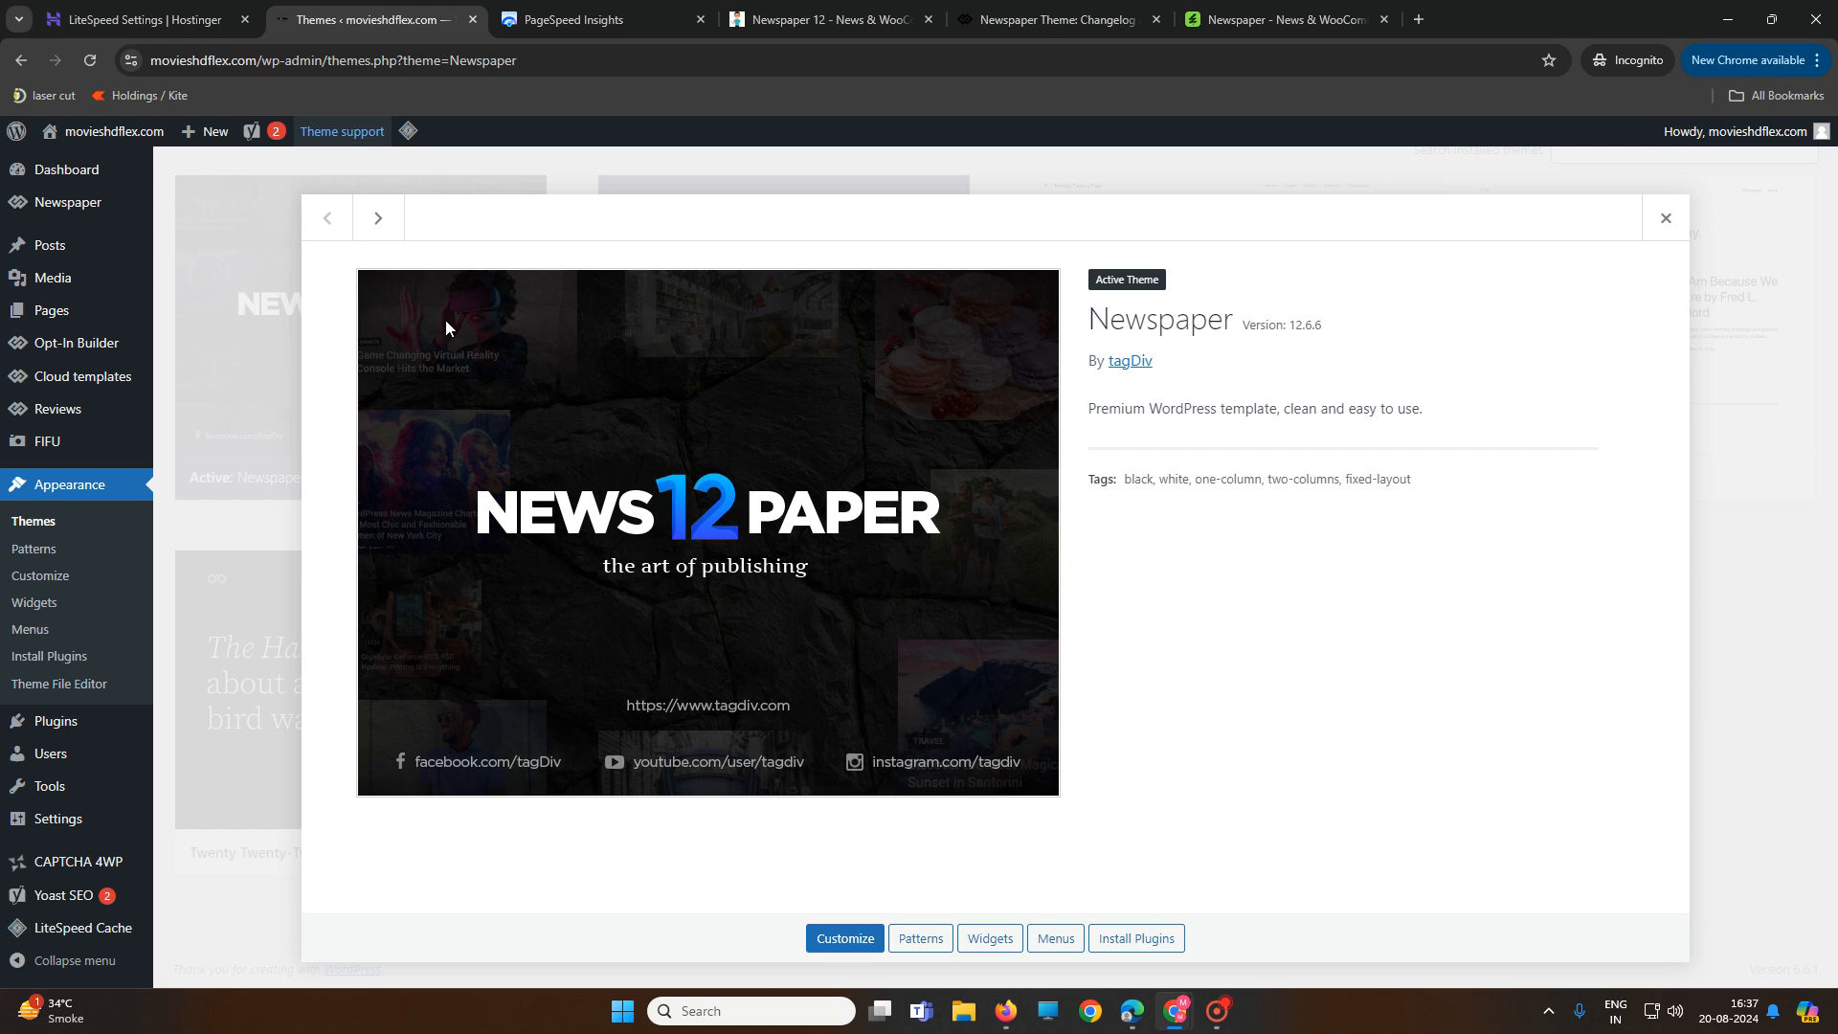
{"action": "left_click", "coordinate": [1669, 221]}
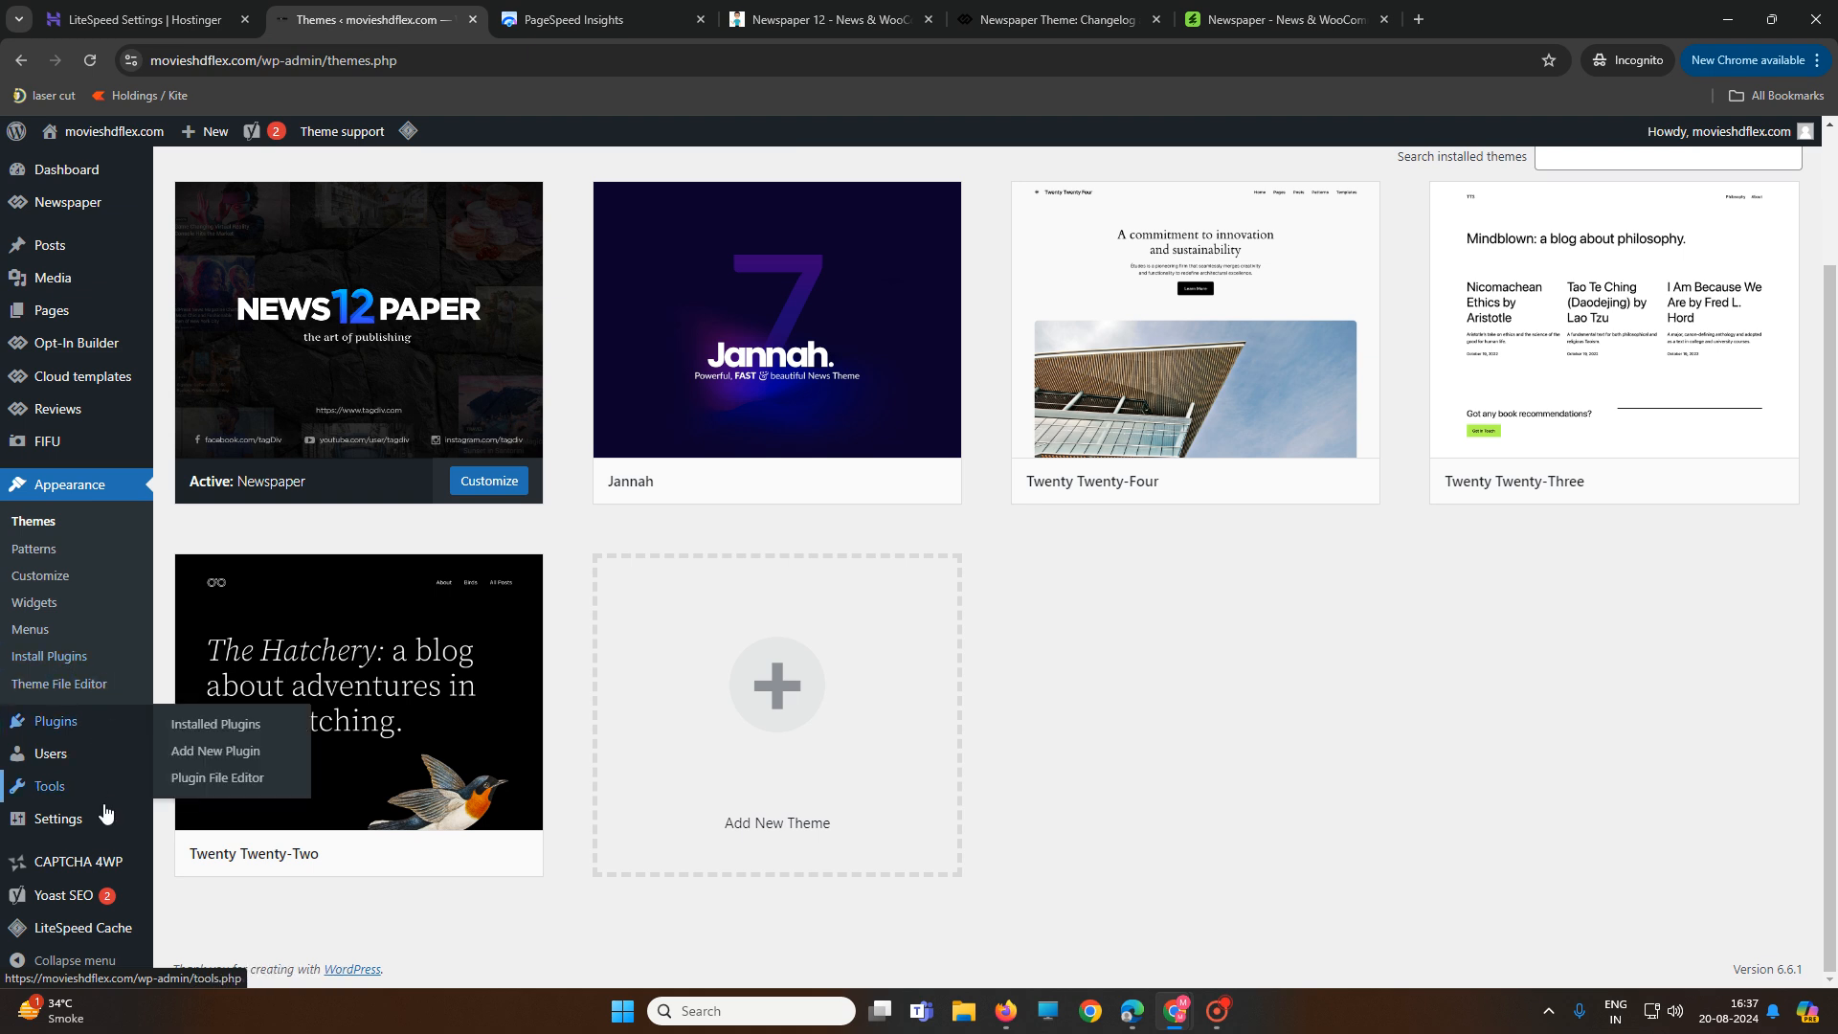
Open the Newspaper theme's Prebuilt Websites page in the WordPress admin
{"action": "mouse_move", "coordinate": [113, 861]}
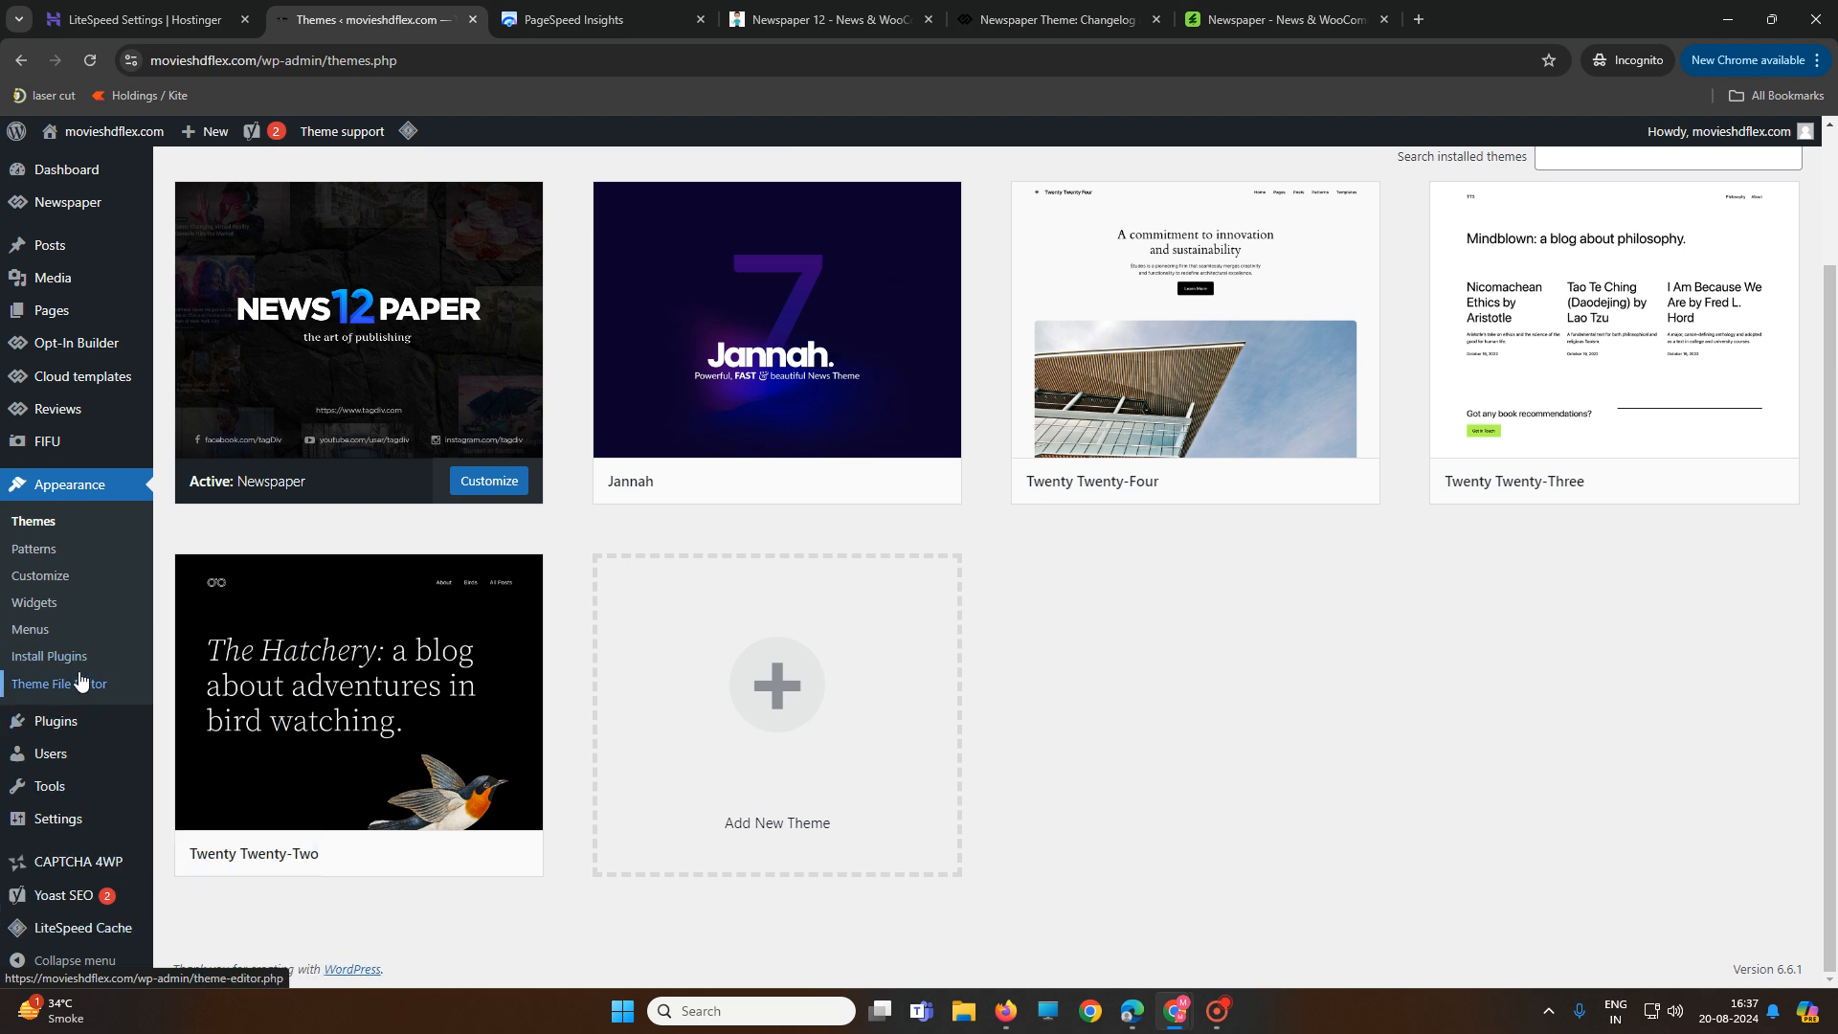
{"action": "scroll", "coordinate": [96, 670], "scroll_direction": "up", "scroll_amount": 2}
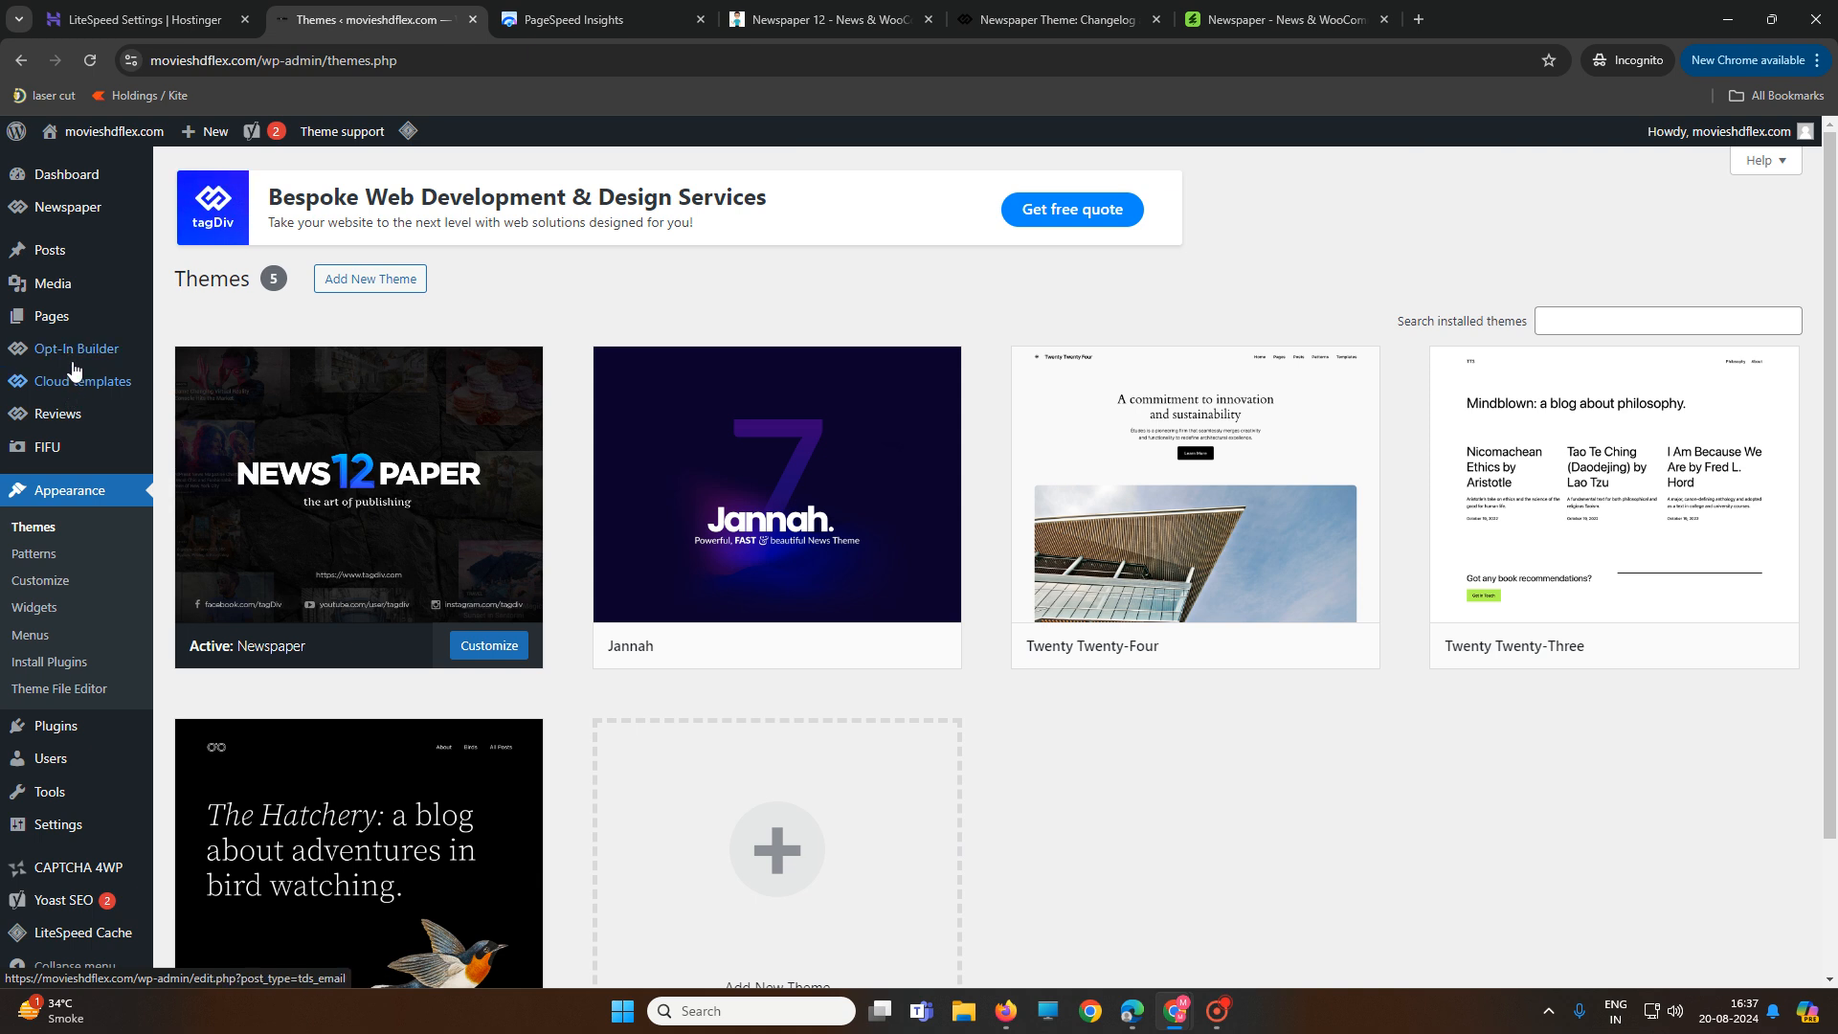
{"action": "mouse_move", "coordinate": [86, 207]}
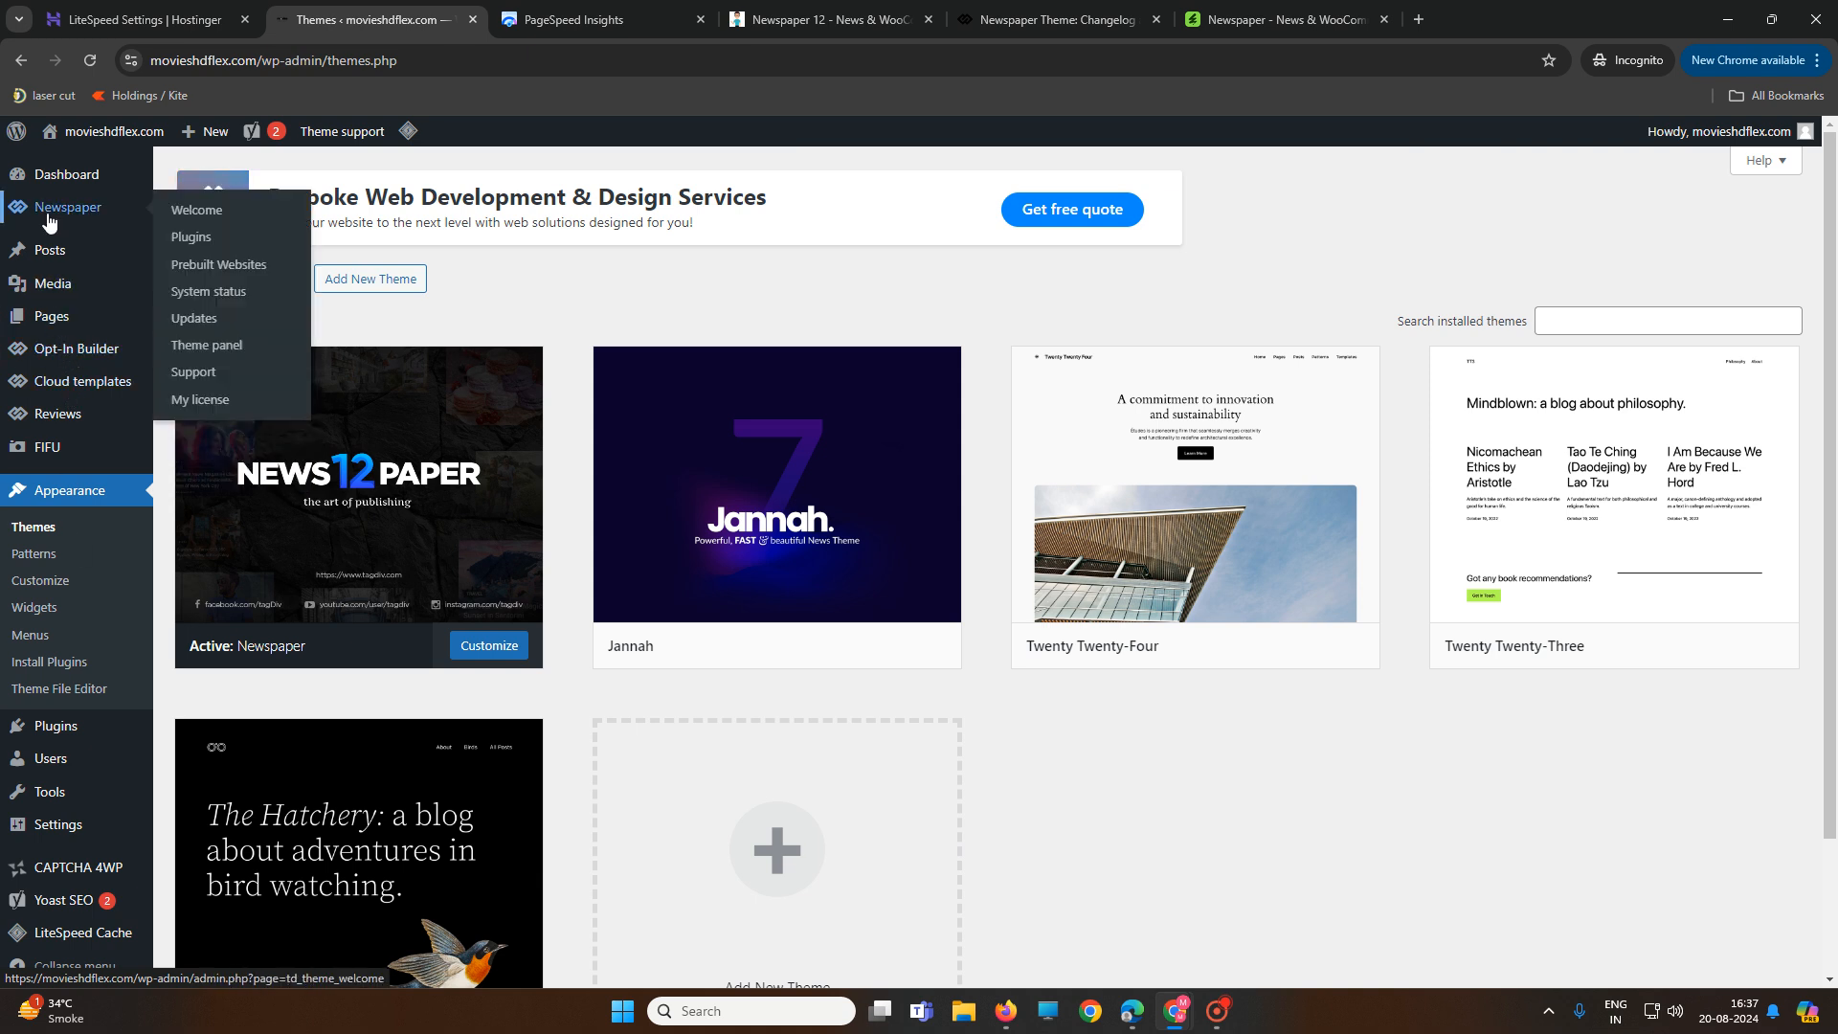
{"action": "left_click", "coordinate": [216, 260]}
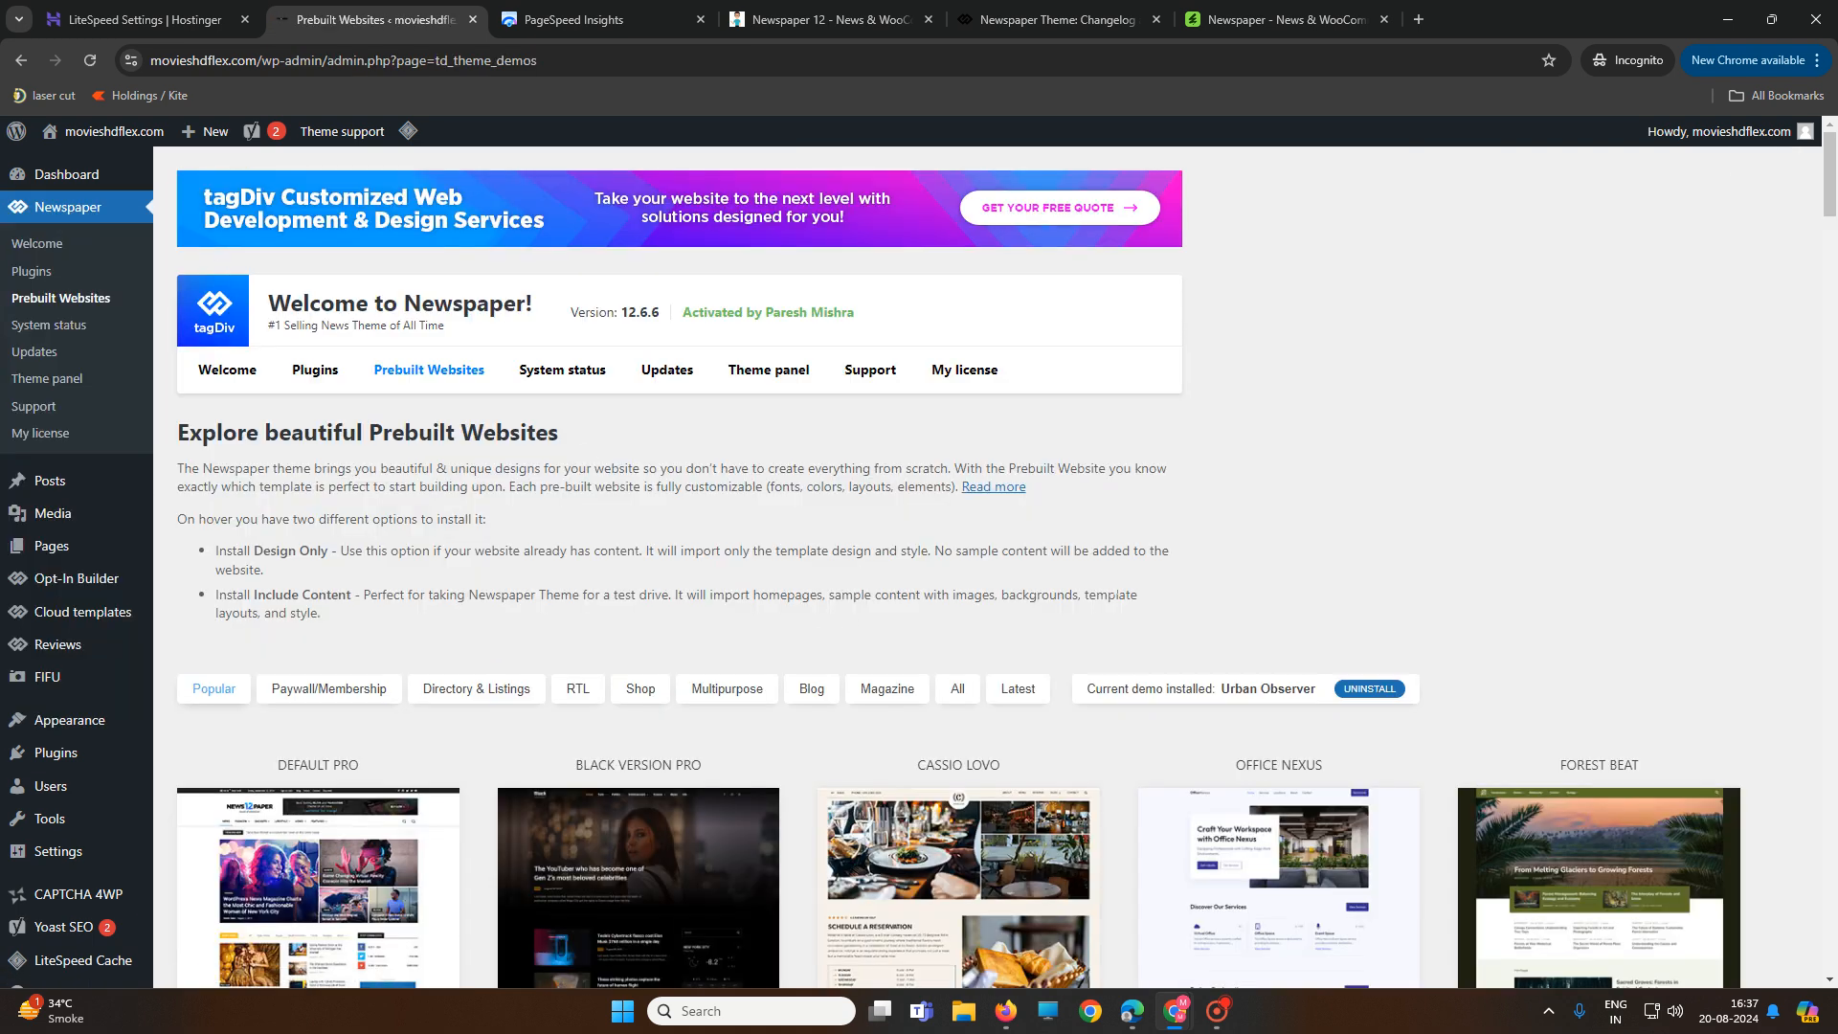
Look through the popular prebuilt websites and their preview, install and include-content options
{"action": "scroll", "coordinate": [957, 603], "scroll_direction": "down", "scroll_amount": 3}
{"action": "mouse_move", "coordinate": [1200, 556]}
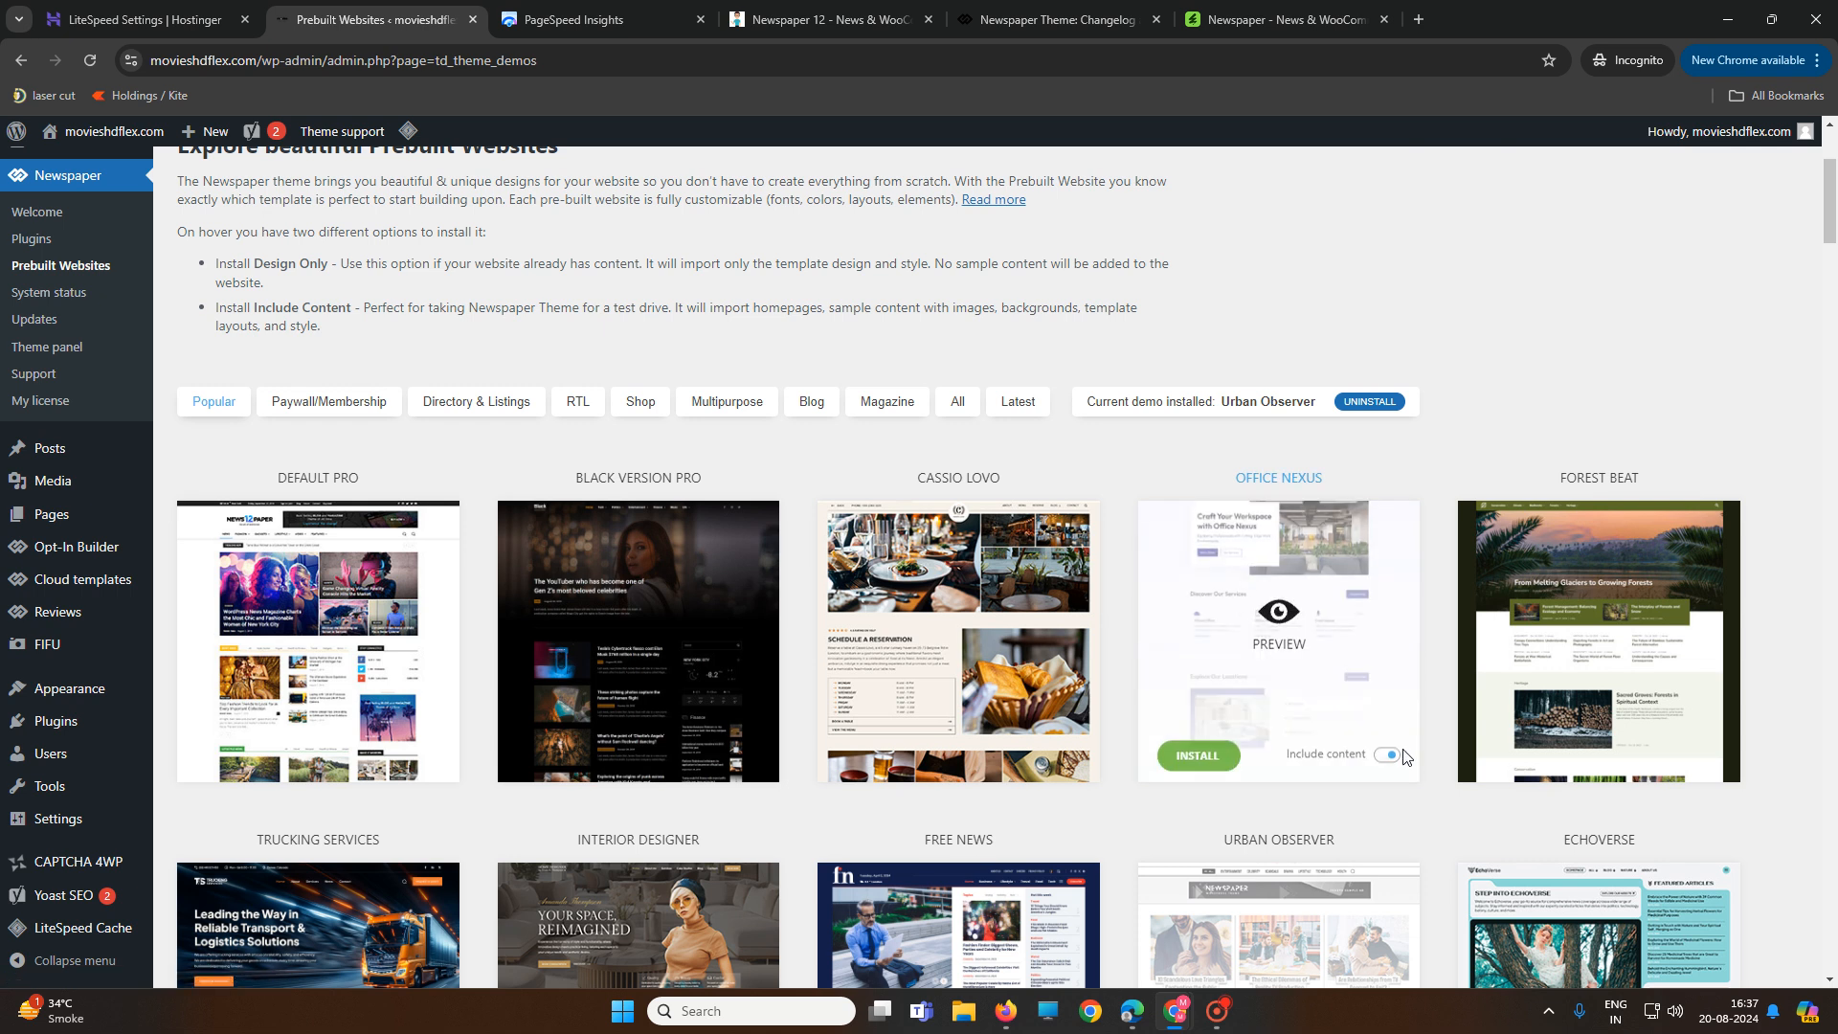
{"action": "scroll", "coordinate": [958, 574], "scroll_direction": "down", "scroll_amount": 1}
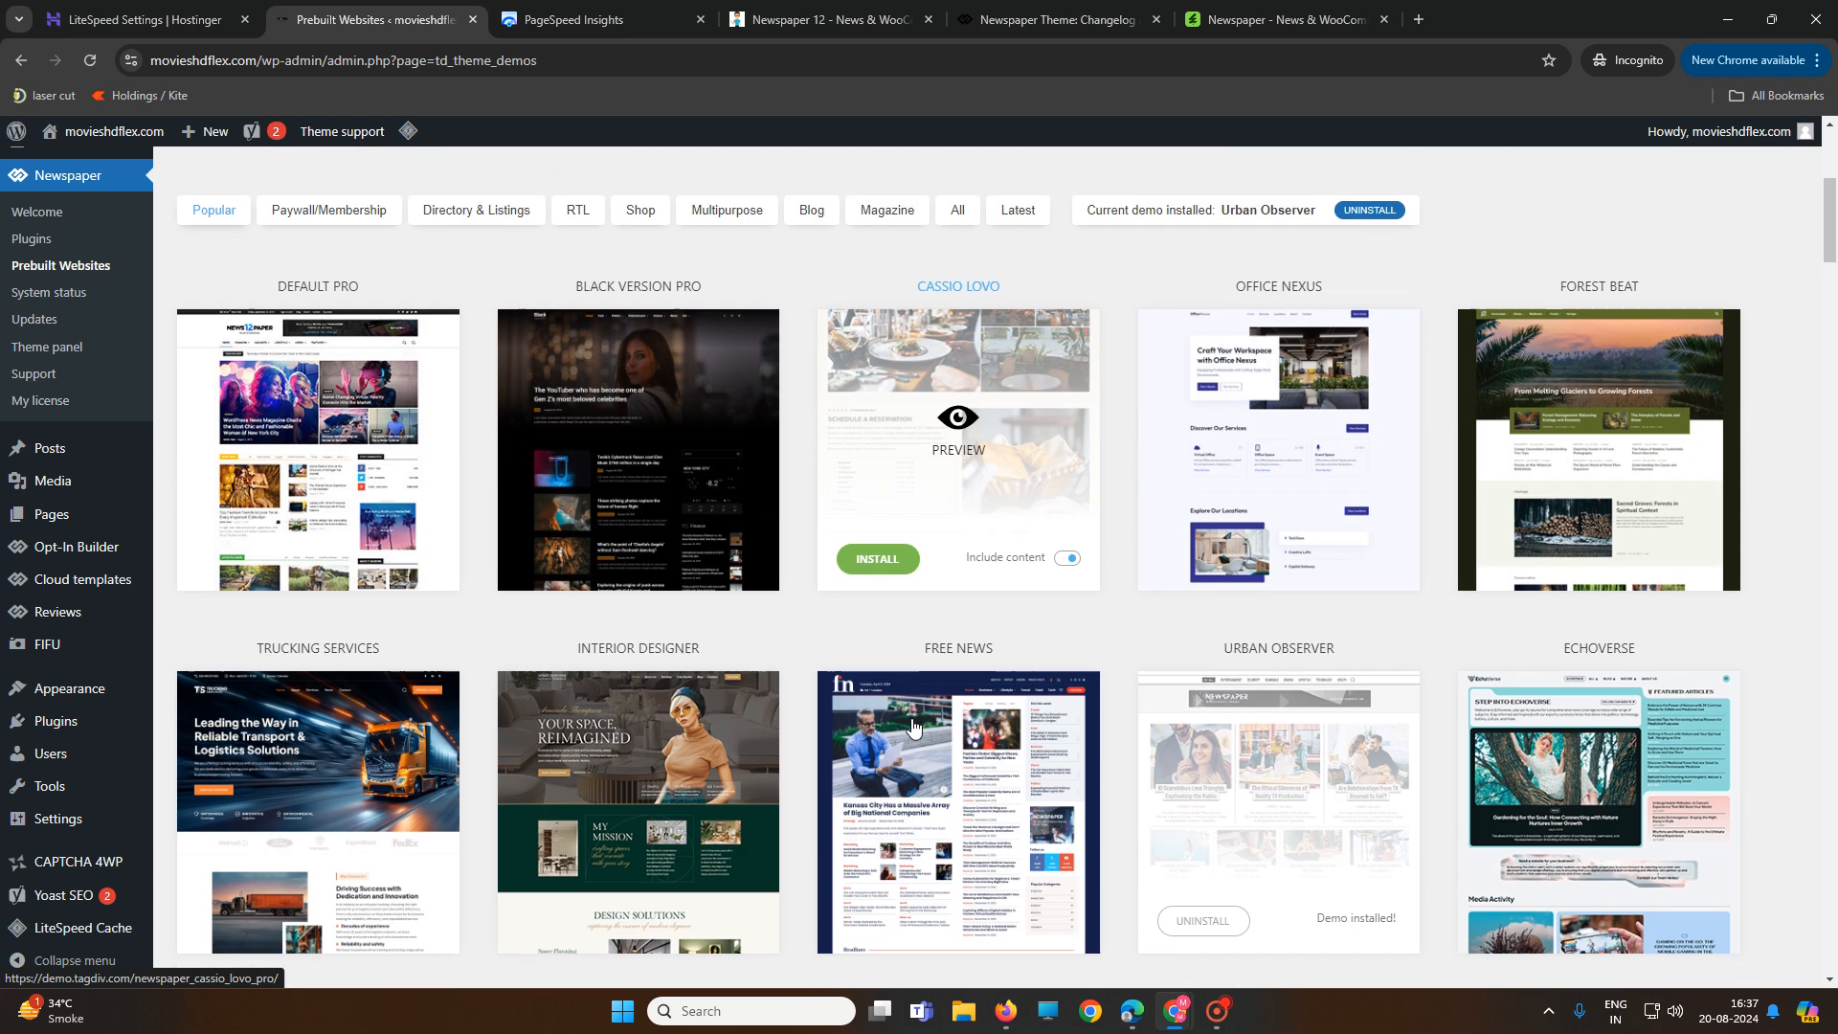
{"action": "scroll", "coordinate": [938, 709], "scroll_direction": "down", "scroll_amount": 5}
{"action": "scroll", "coordinate": [937, 706], "scroll_direction": "up", "scroll_amount": 9}
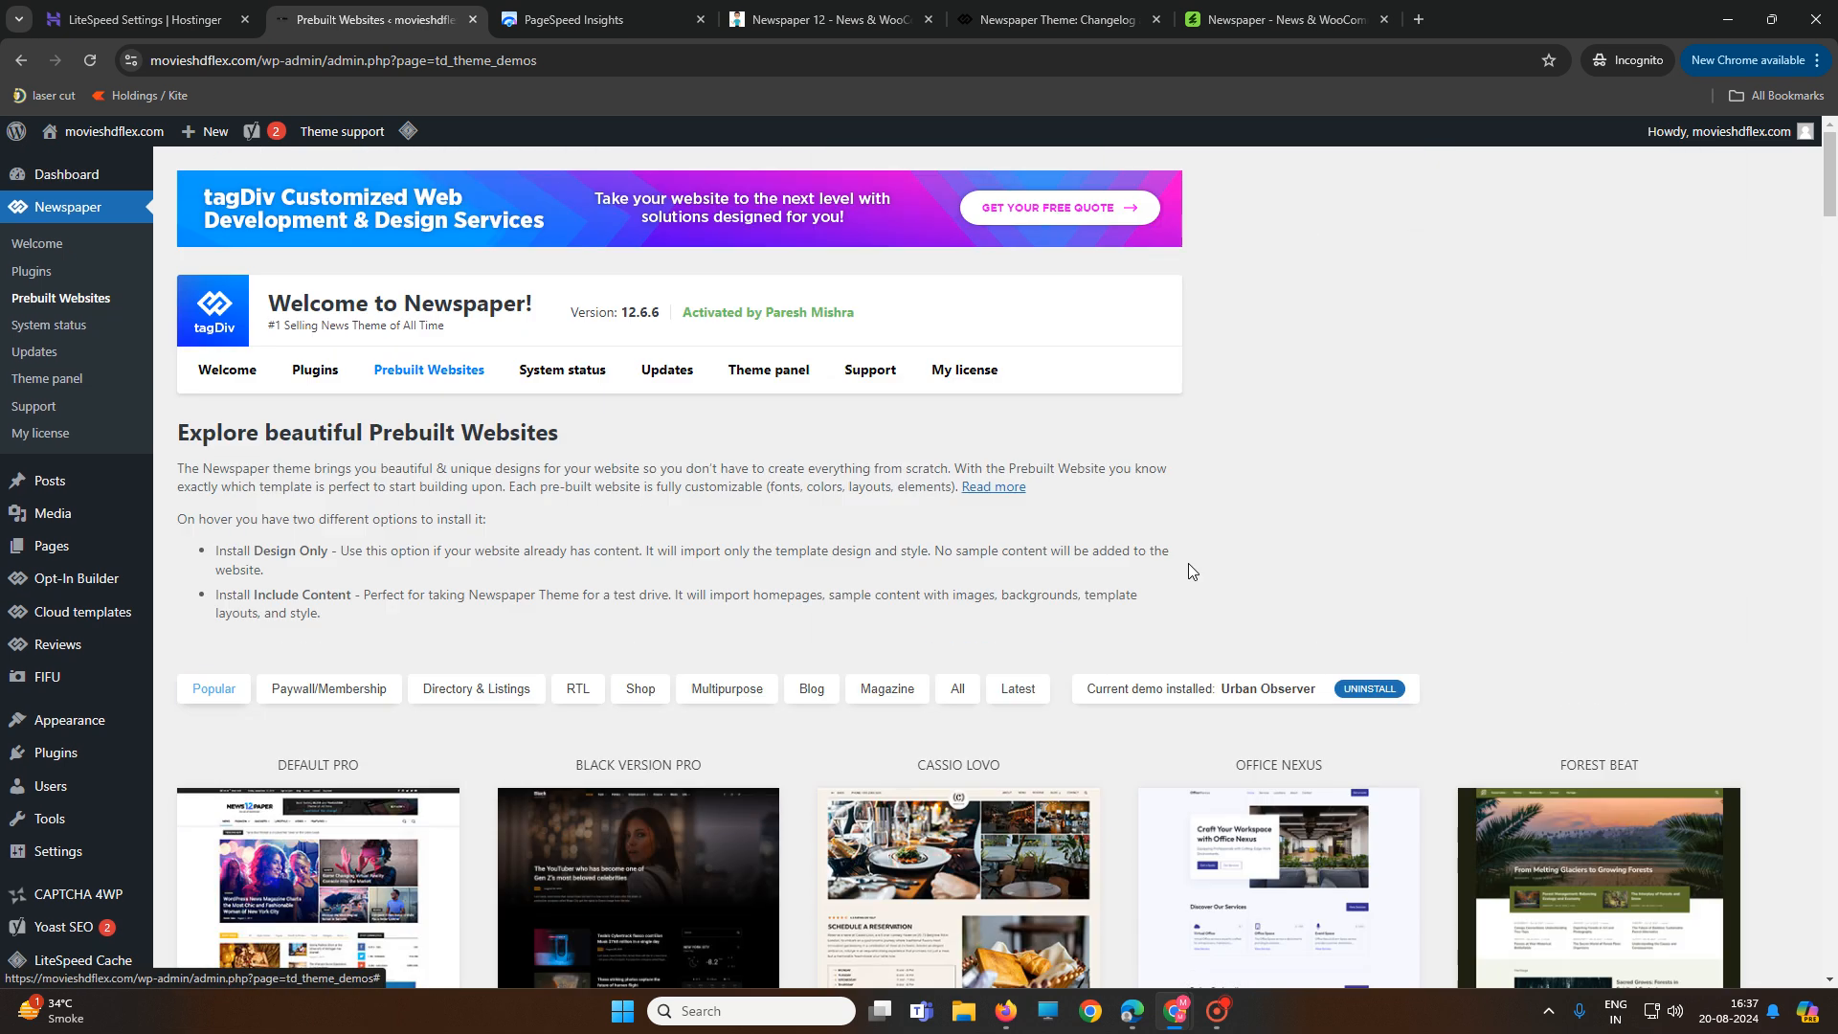
Show the Latest prebuilt websites and locate the installed Urban Observer demo among them
{"action": "left_click", "coordinate": [1027, 694]}
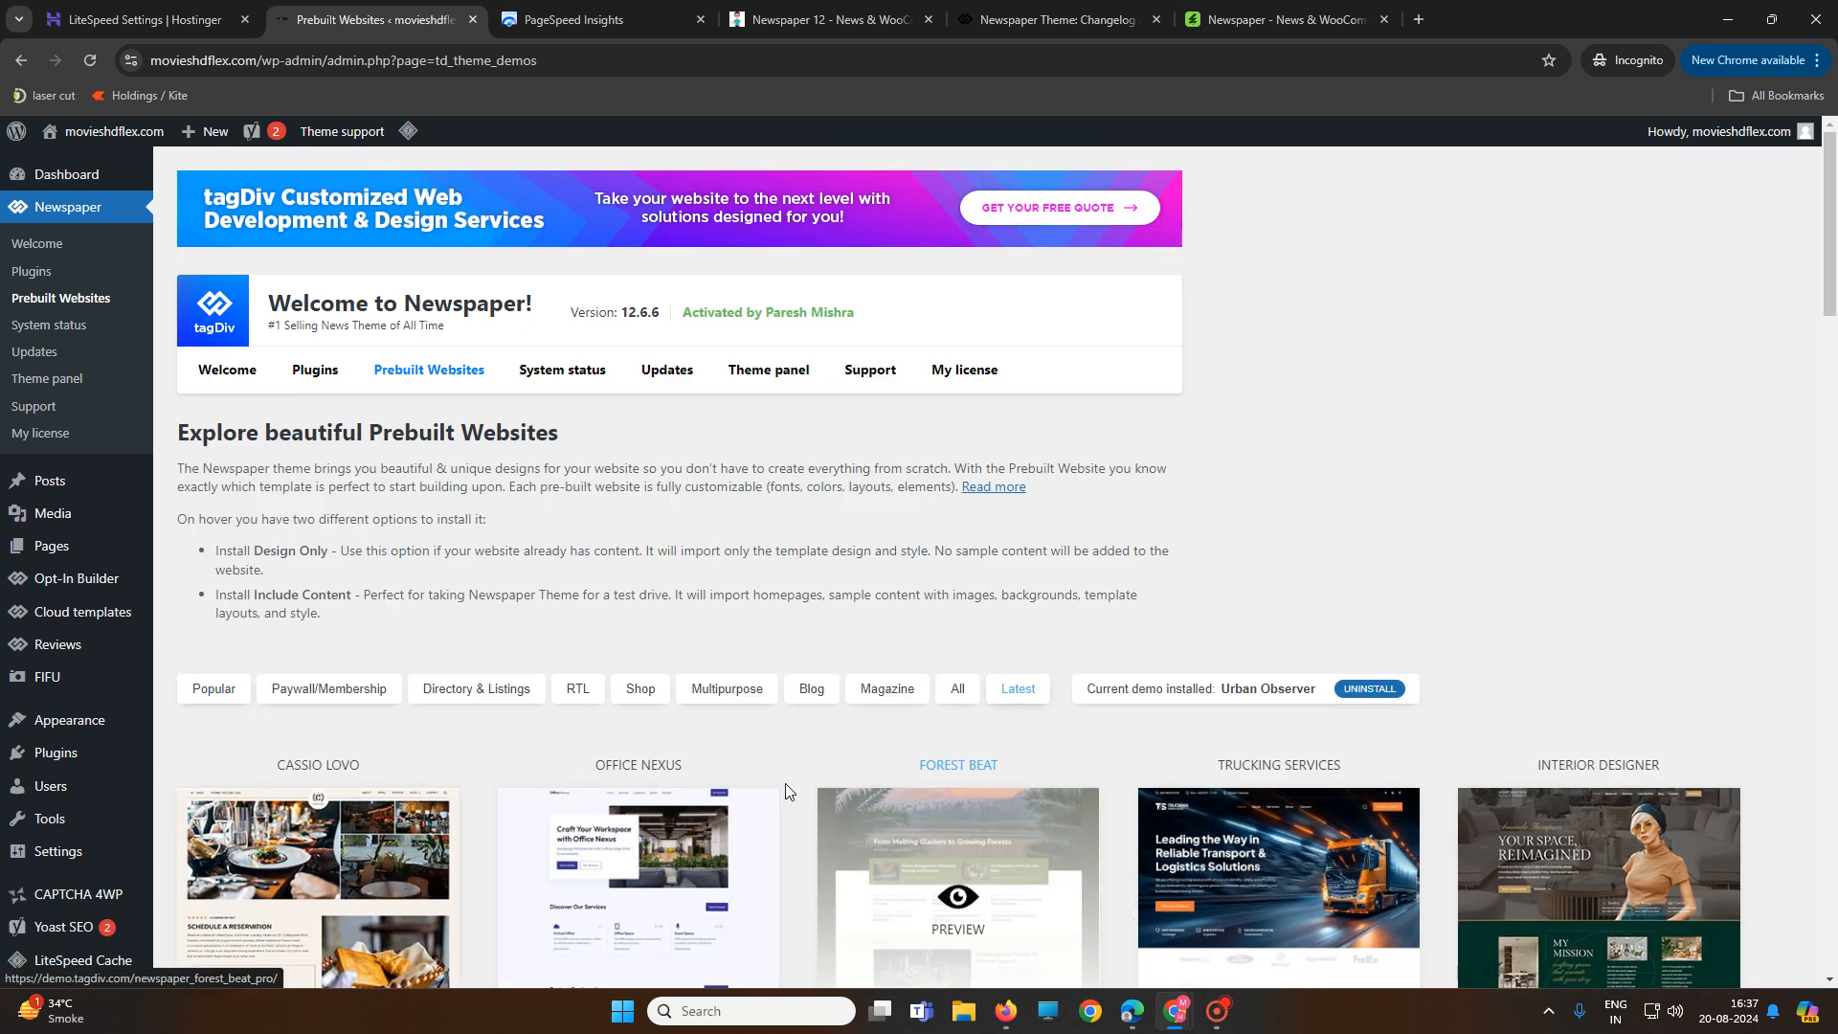
{"action": "scroll", "coordinate": [785, 783], "scroll_direction": "down", "scroll_amount": 3}
{"action": "scroll", "coordinate": [1302, 598], "scroll_direction": "down", "scroll_amount": 3}
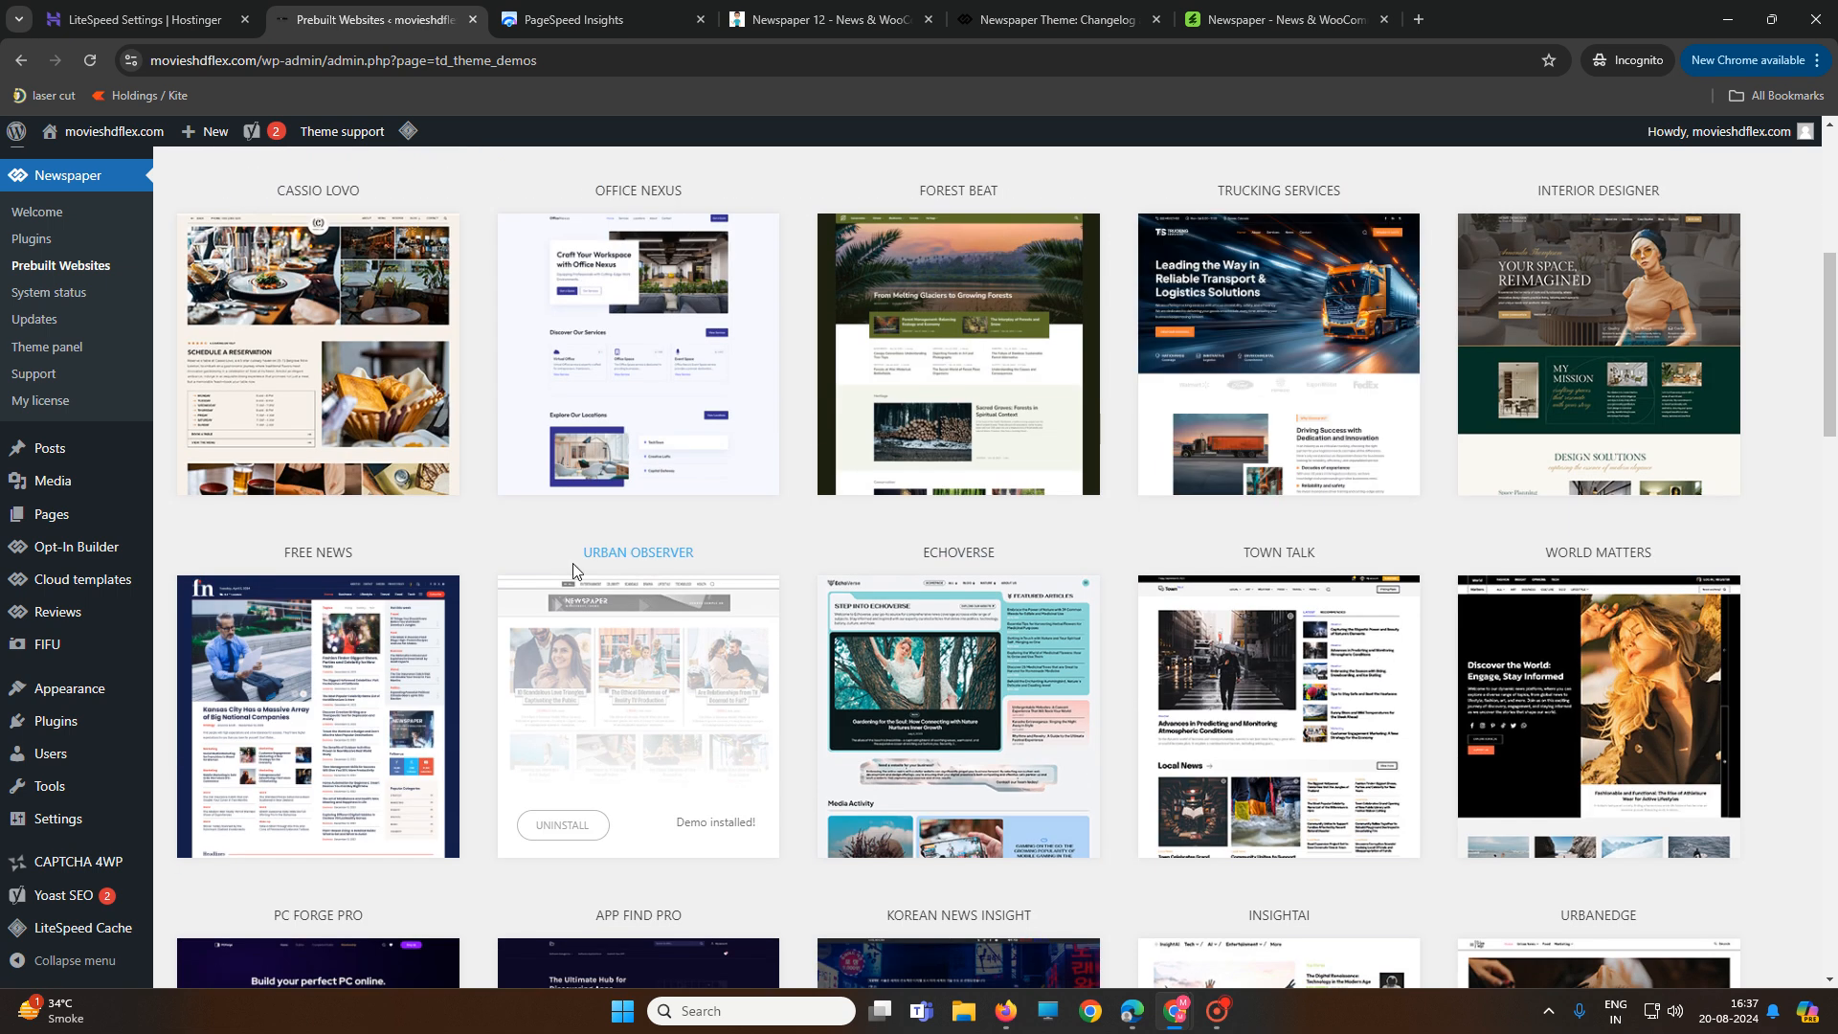
{"action": "left_click_drag", "start_coordinate": [574, 557], "coordinate": [641, 554]}
{"action": "left_click", "coordinate": [776, 541]}
{"action": "scroll", "coordinate": [632, 795], "scroll_direction": "up", "scroll_amount": 3}
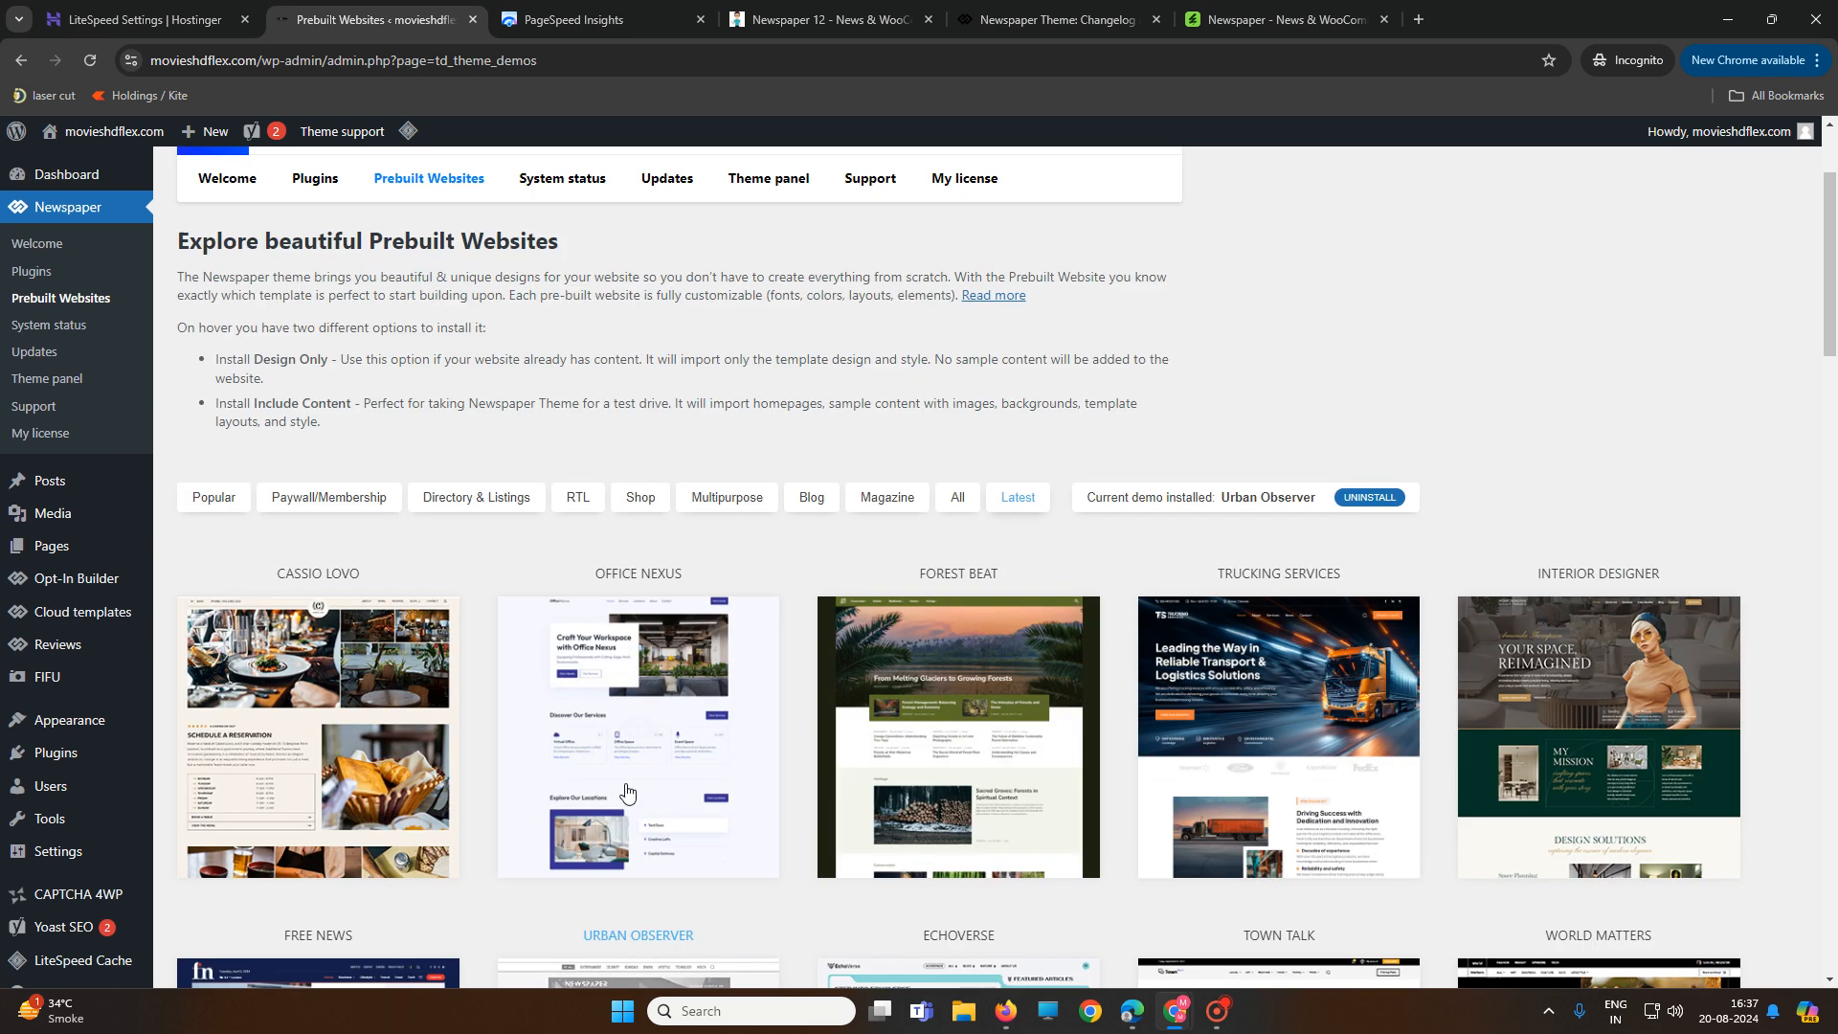
Browse further through the Latest prebuilt websites to examine the range of available demo designs
{"action": "scroll", "coordinate": [1223, 819], "scroll_direction": "down", "scroll_amount": 10}
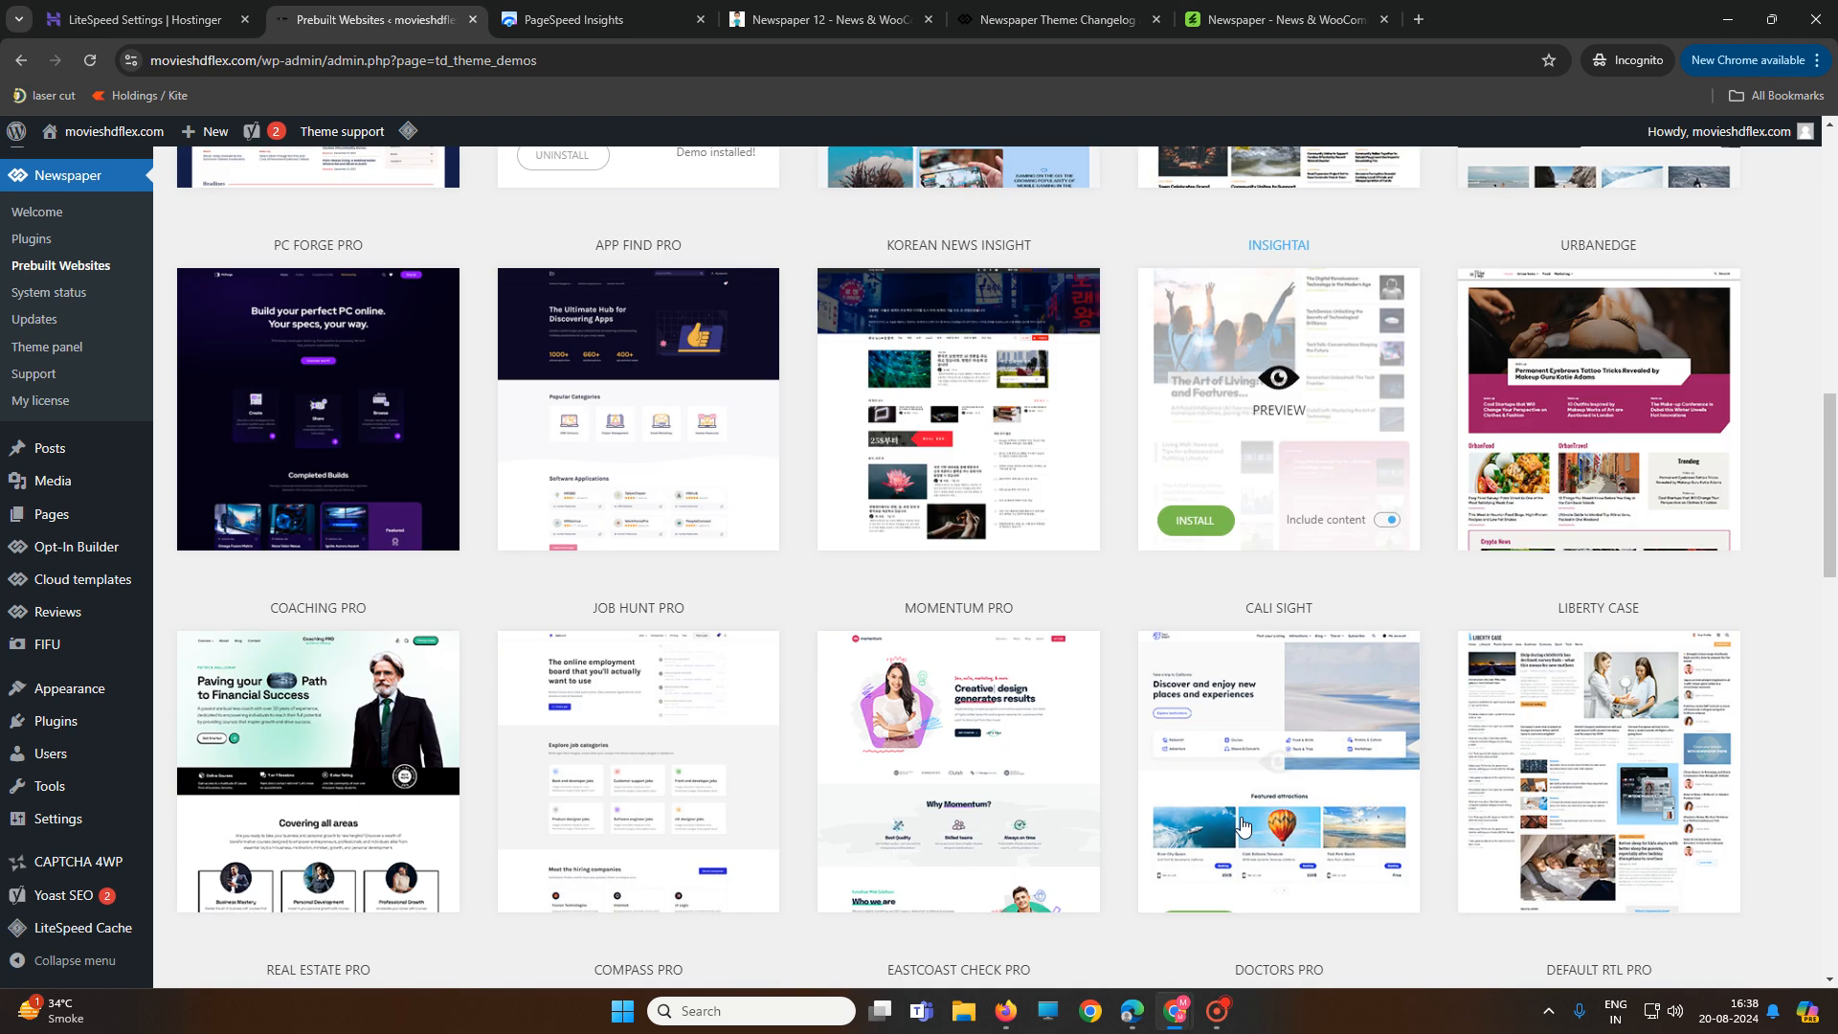
{"action": "scroll", "coordinate": [1161, 810], "scroll_direction": "up", "scroll_amount": 13}
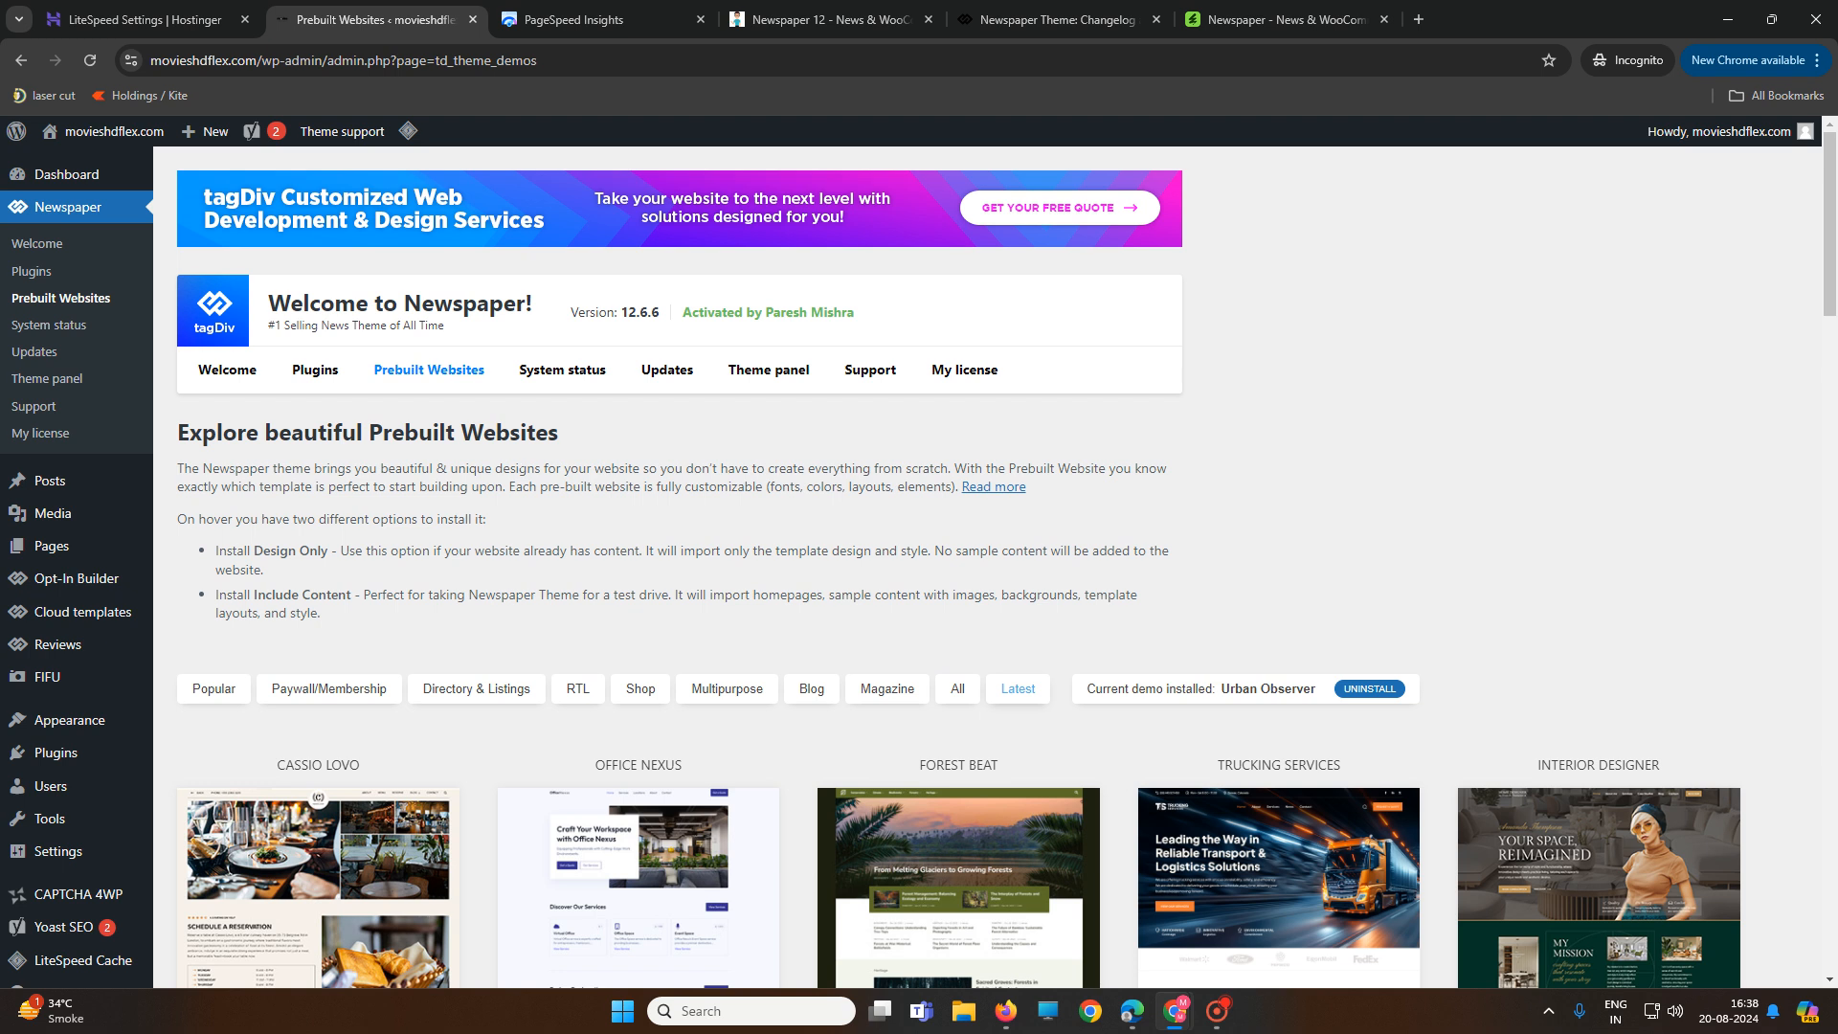
{"action": "scroll", "coordinate": [1159, 812], "scroll_direction": "down", "scroll_amount": 8}
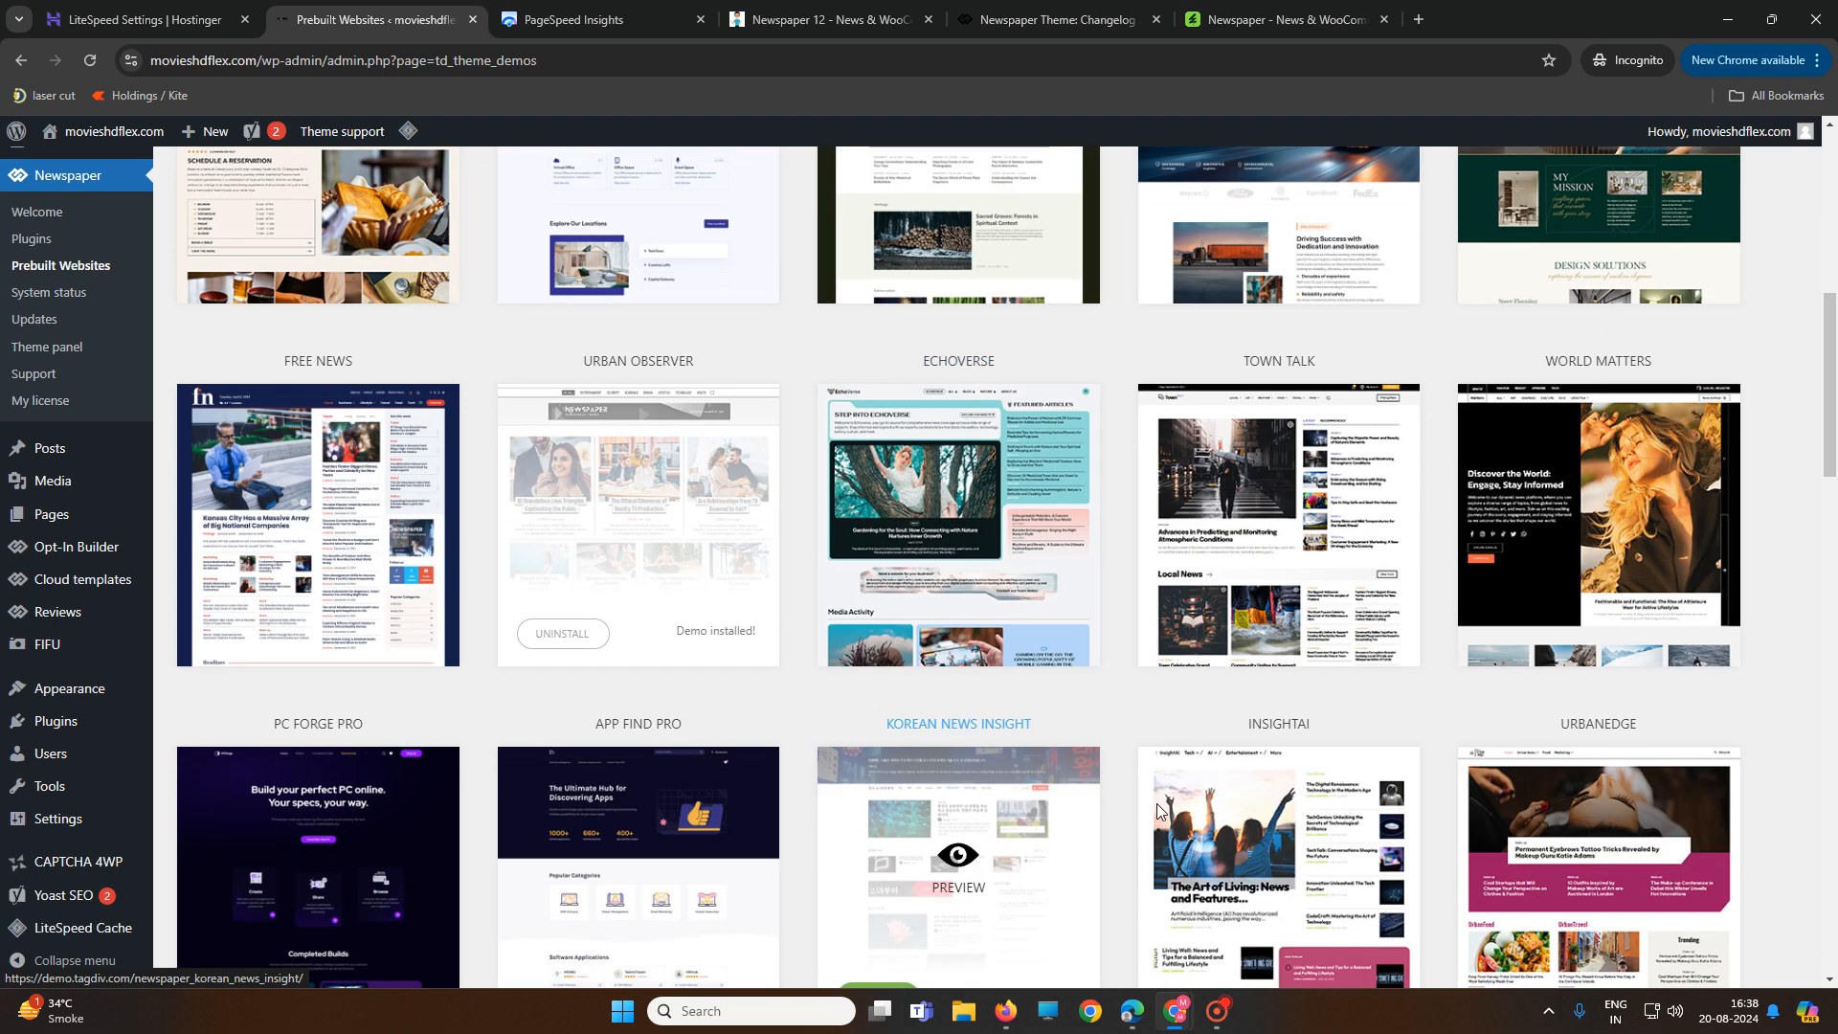
{"action": "scroll", "coordinate": [1156, 812], "scroll_direction": "down", "scroll_amount": 12}
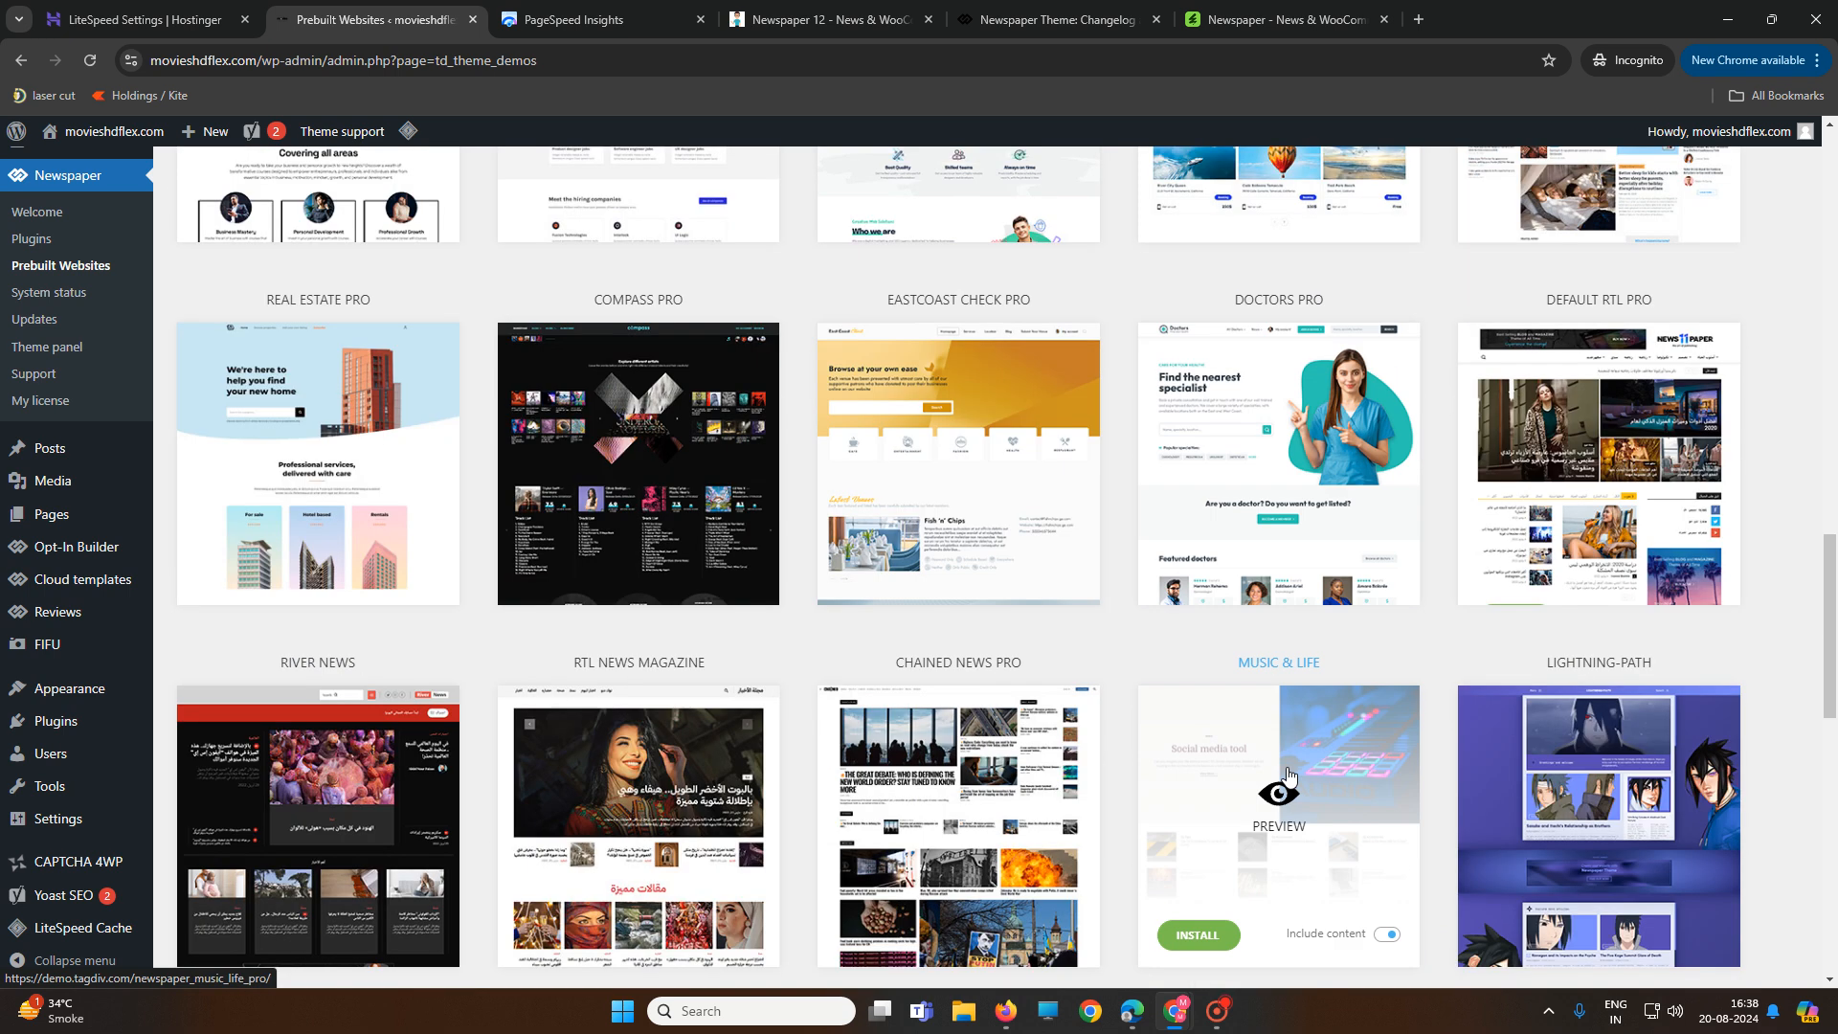
{"action": "scroll", "coordinate": [1115, 783], "scroll_direction": "down", "scroll_amount": 3}
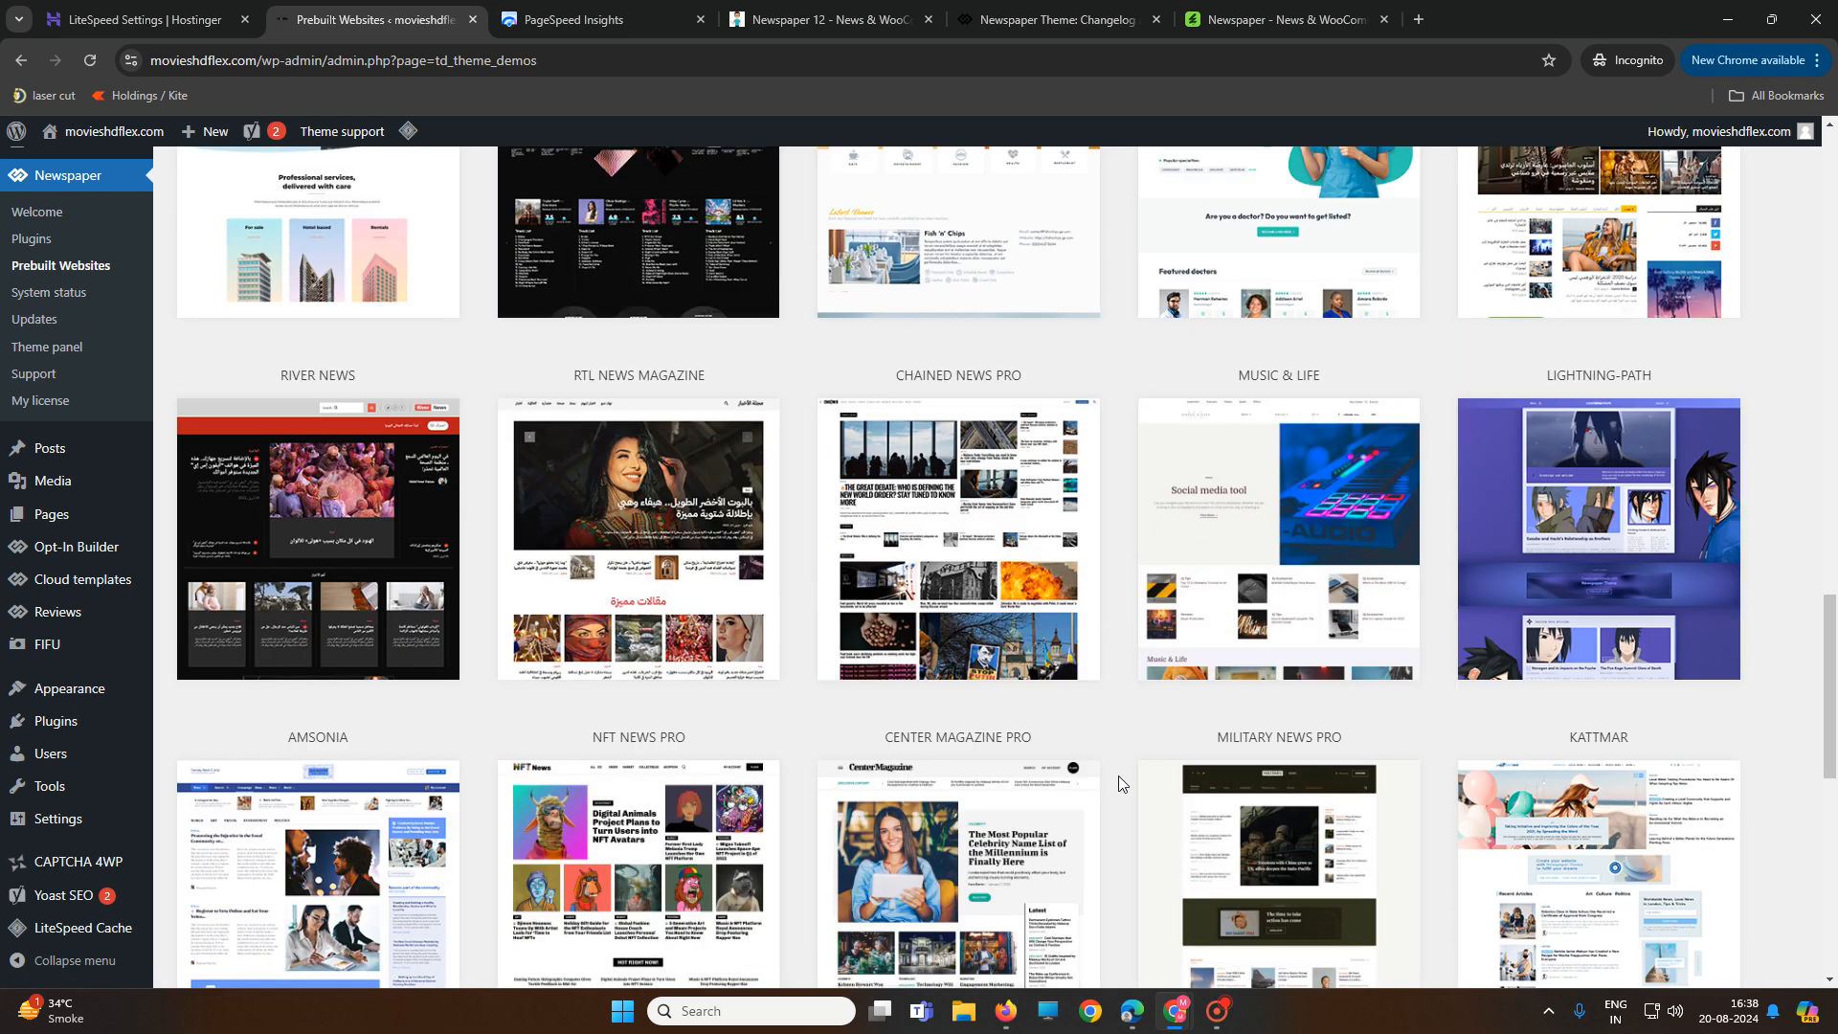
{"action": "scroll", "coordinate": [957, 794], "scroll_direction": "down", "scroll_amount": 3}
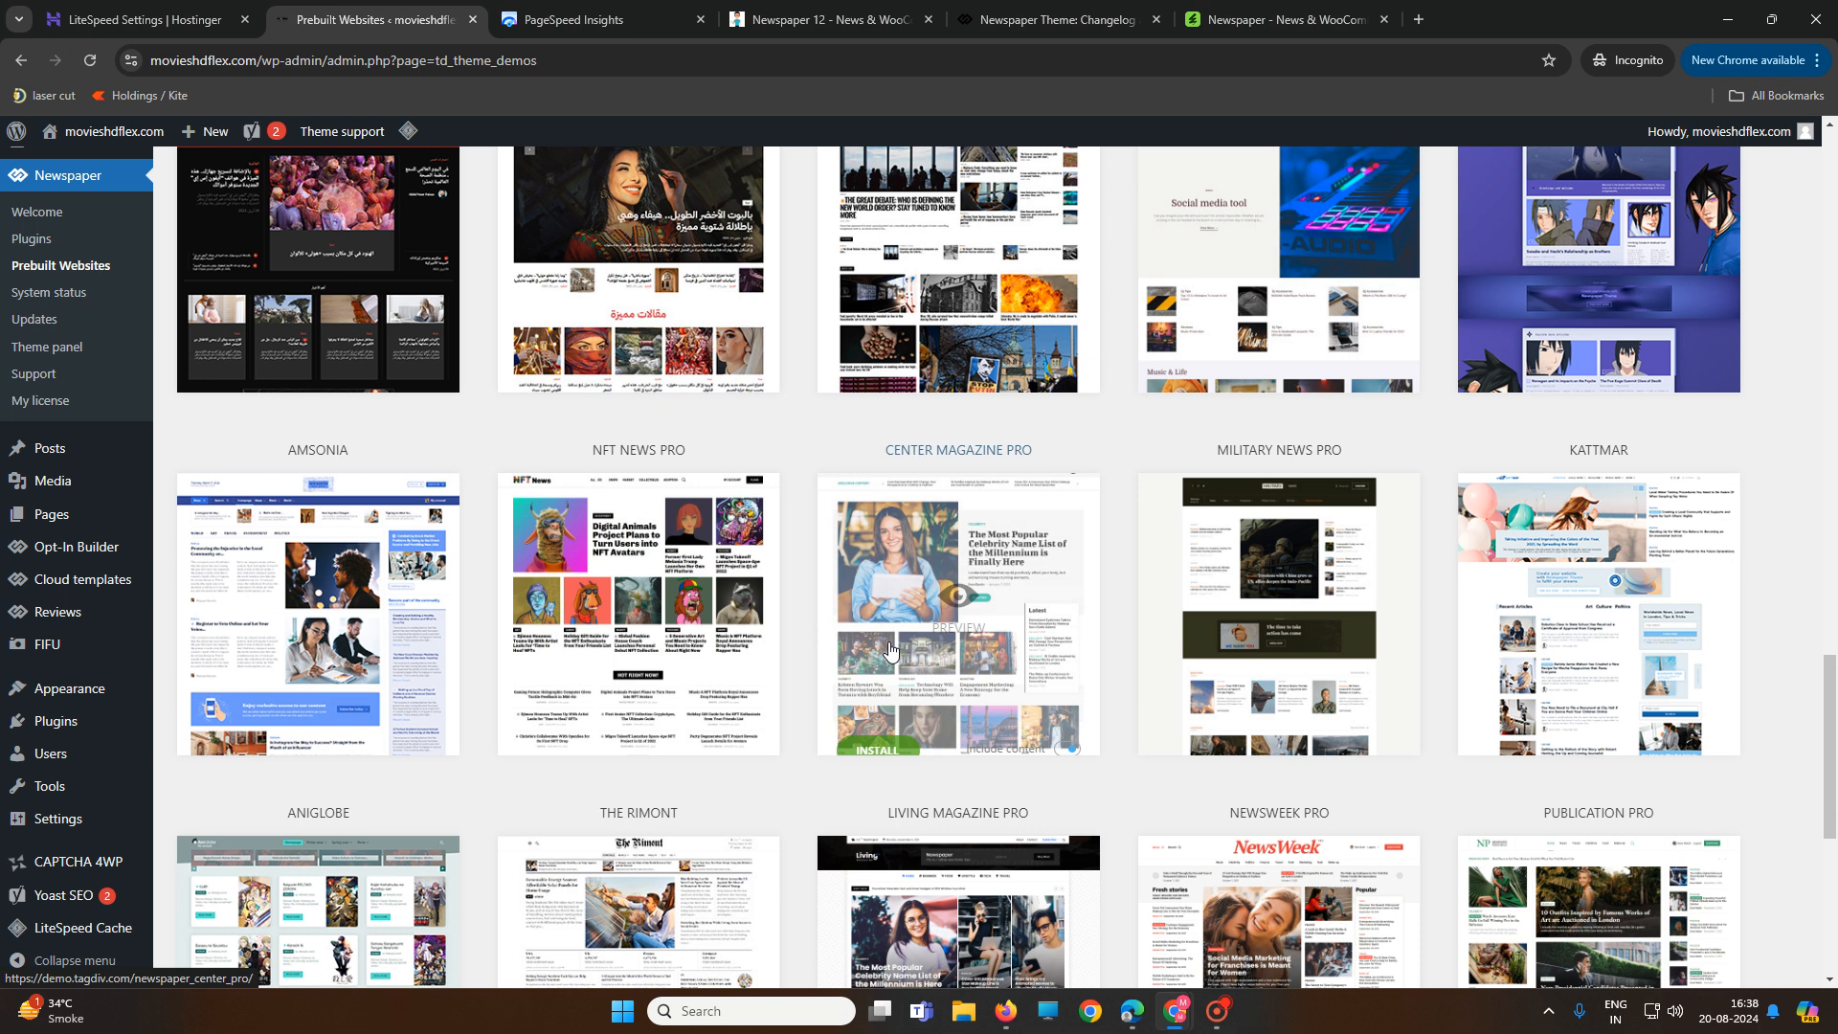